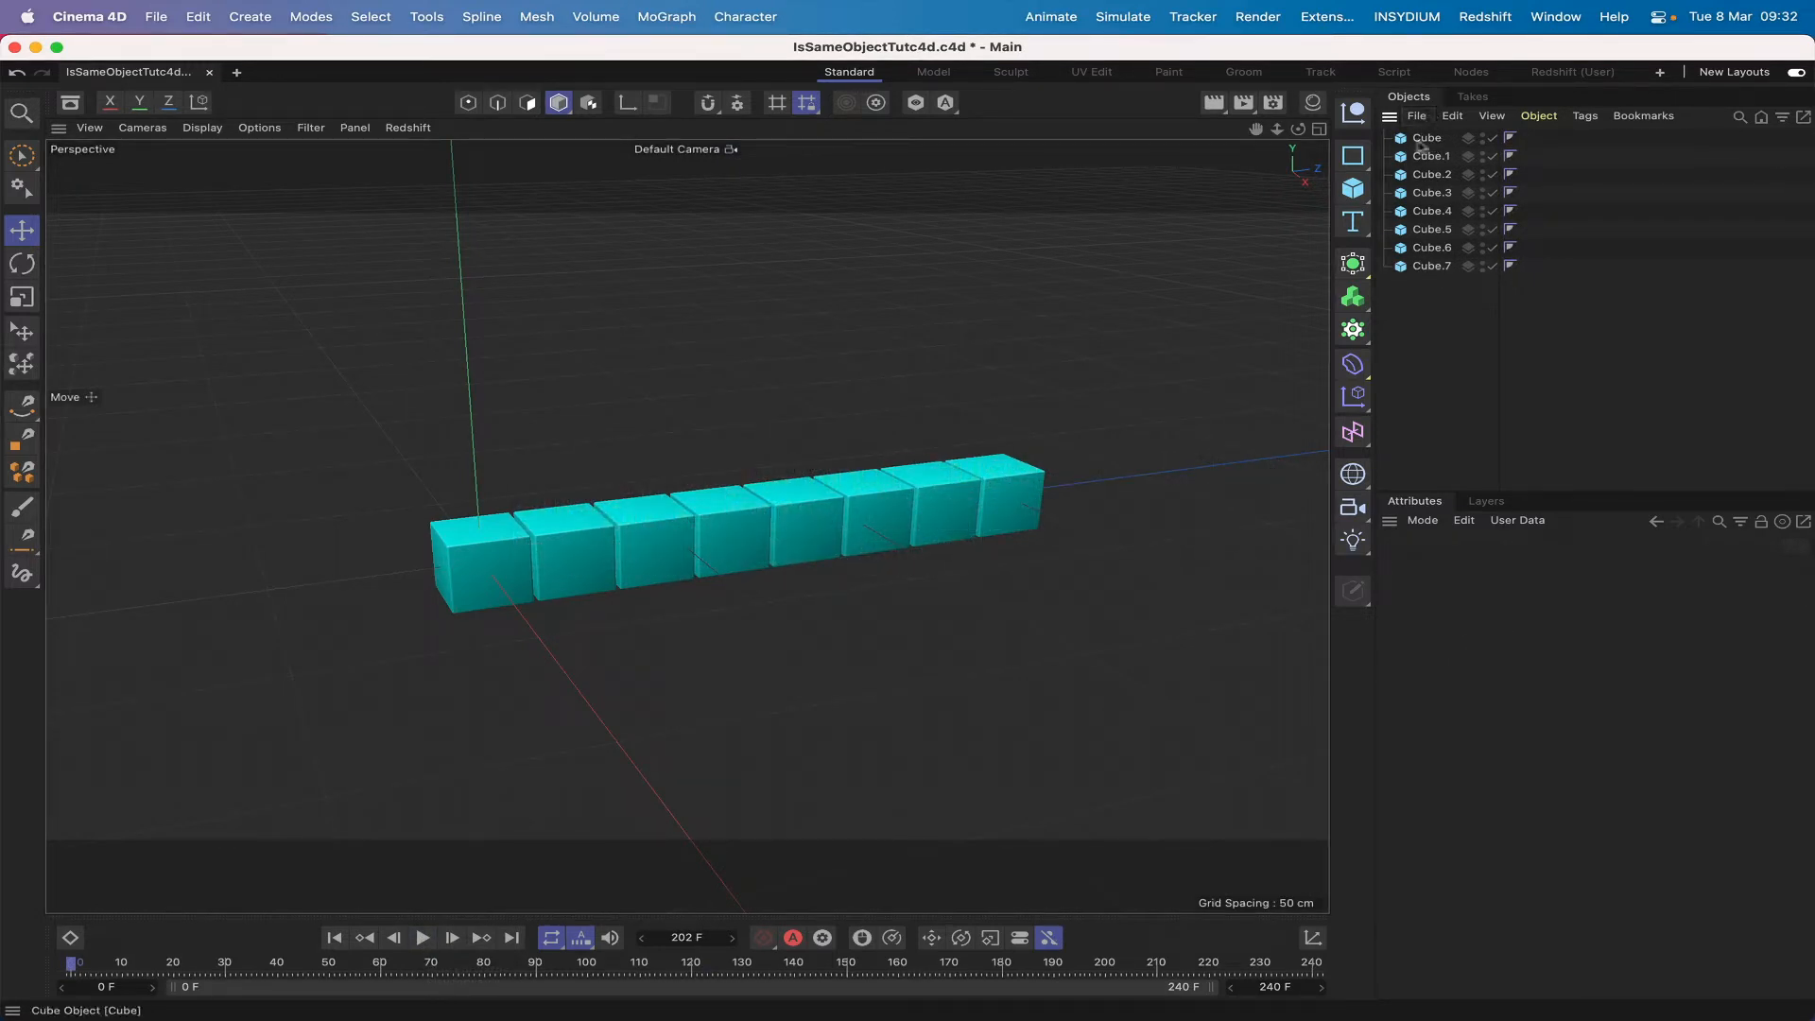
Step: Add a null object to the scene and rename it Xpresso
click(1428, 139)
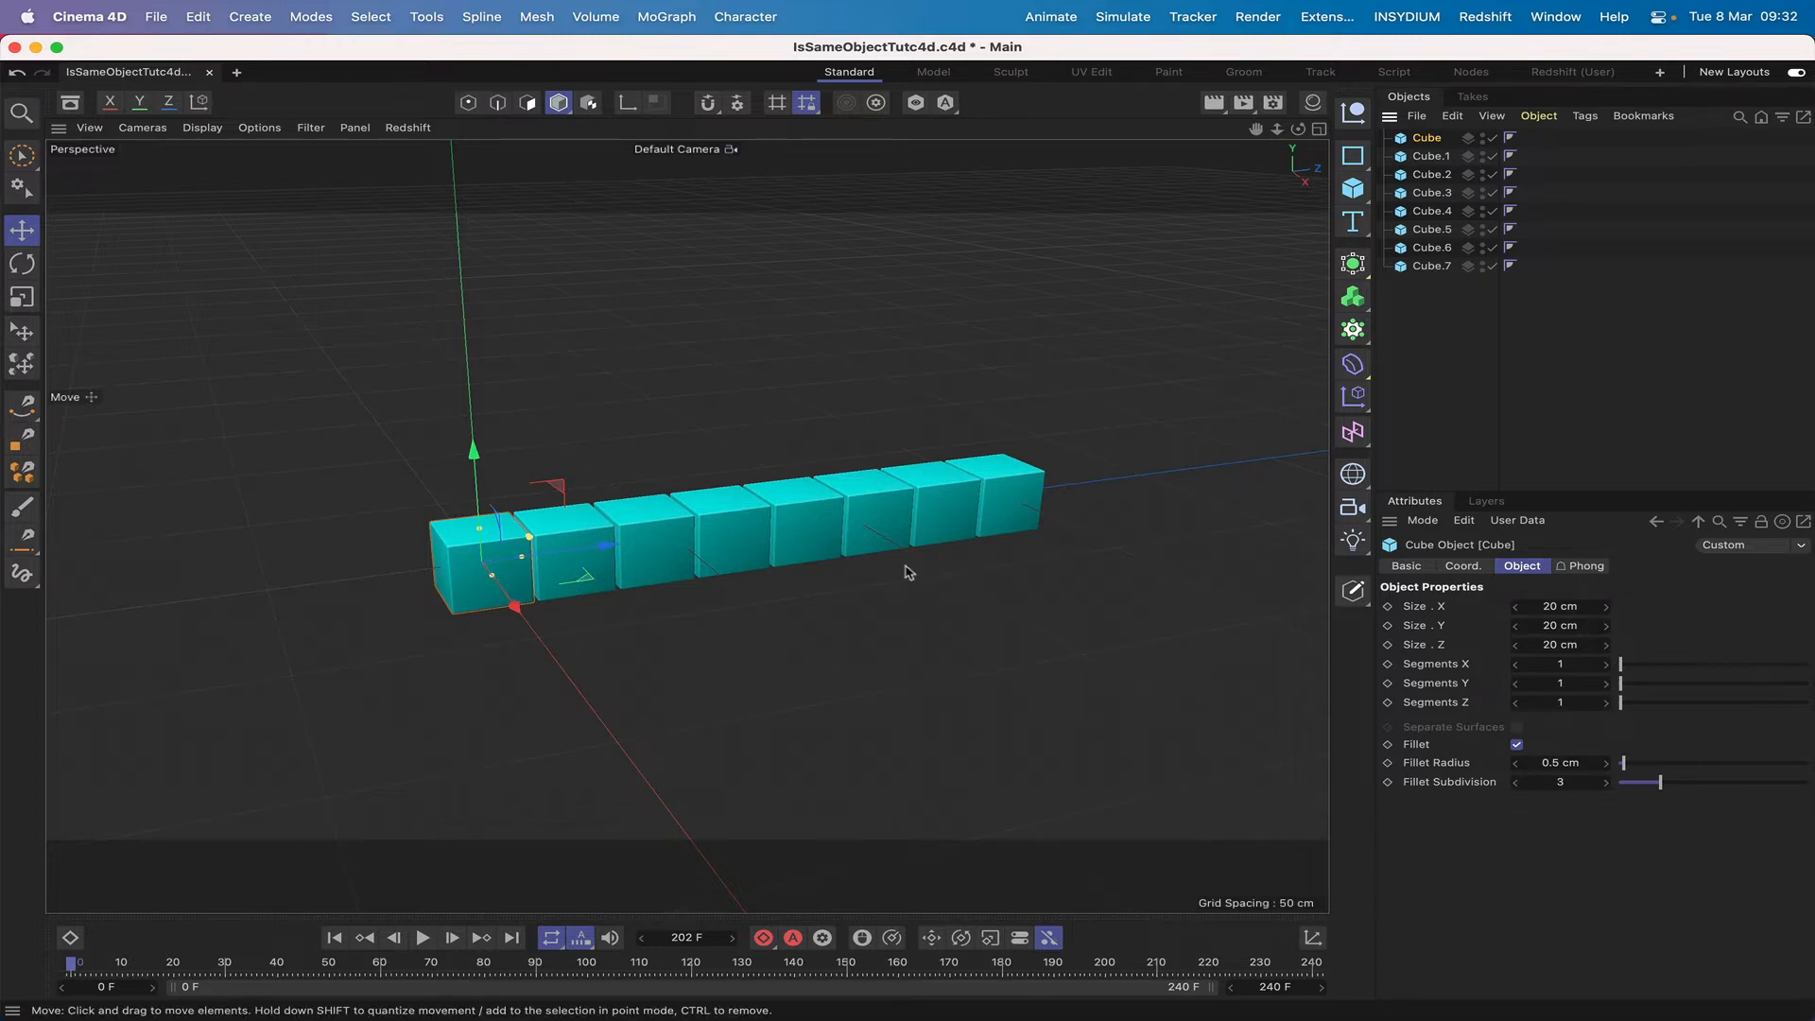
click(1355, 123)
double_click(1429, 139)
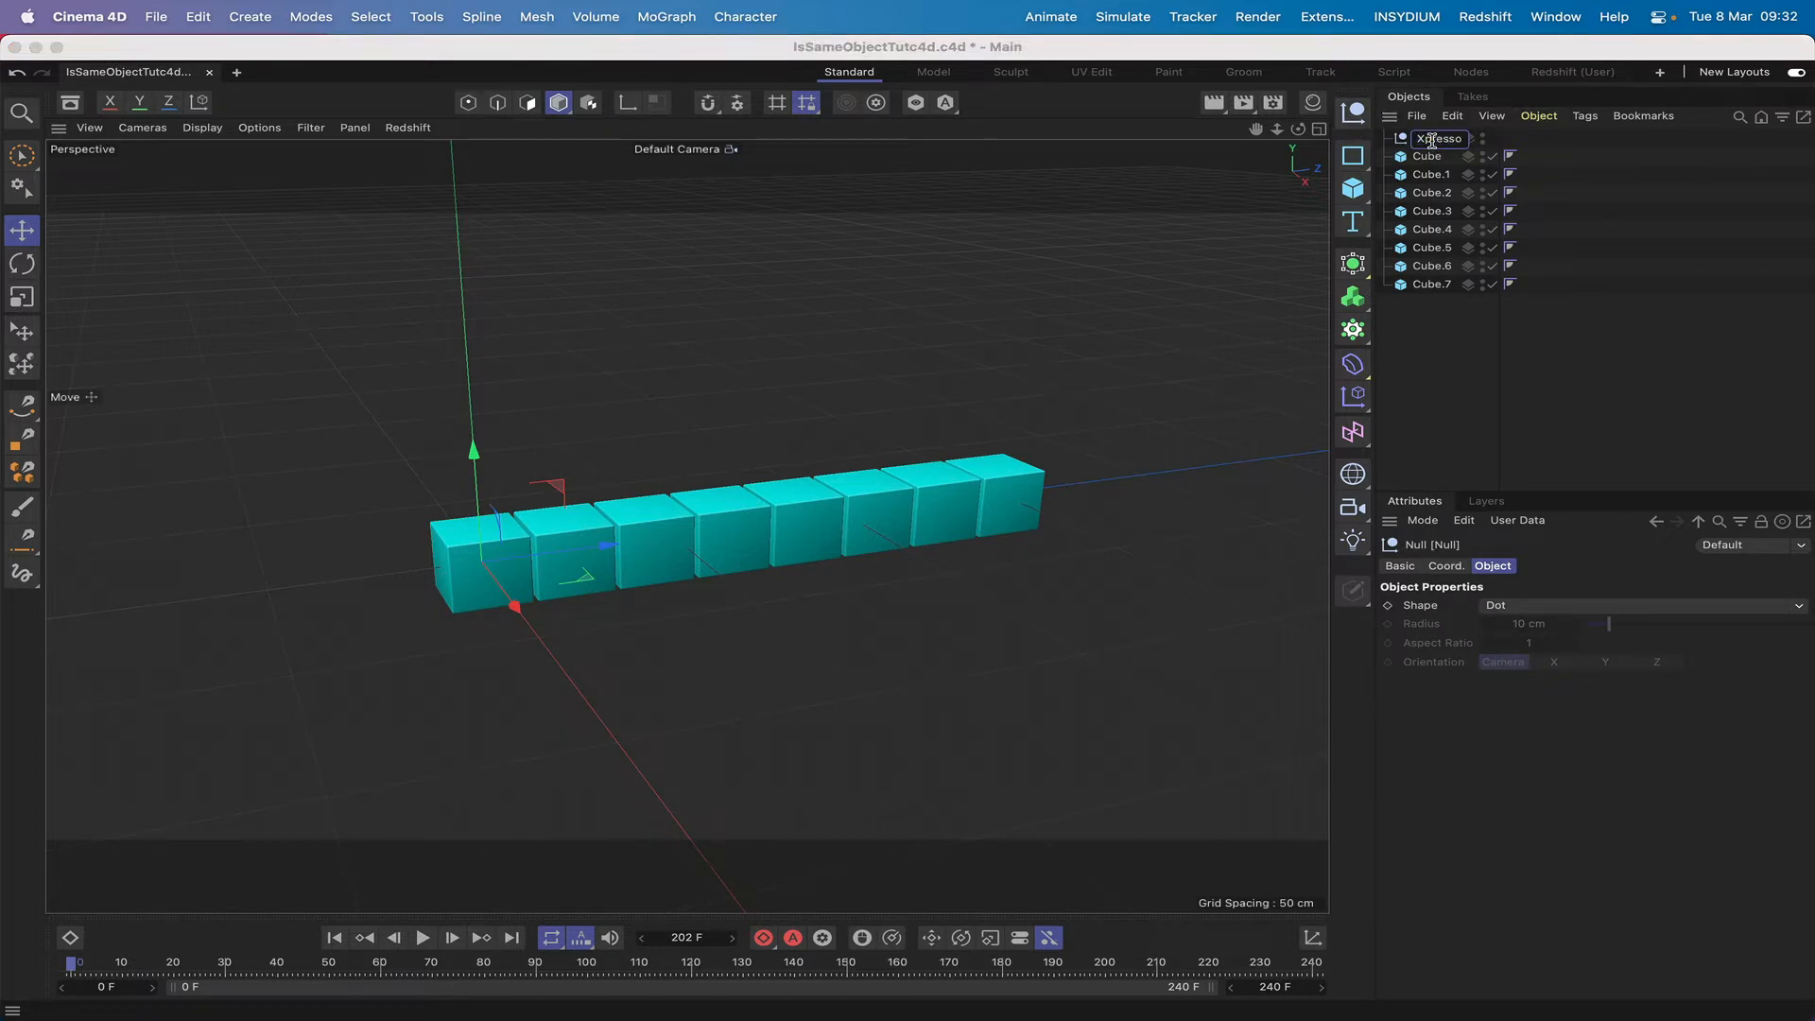
key(Return)
Step: Add an XPresso tag to the Xpresso null and place its editor window above the row of cubes
click(1585, 115)
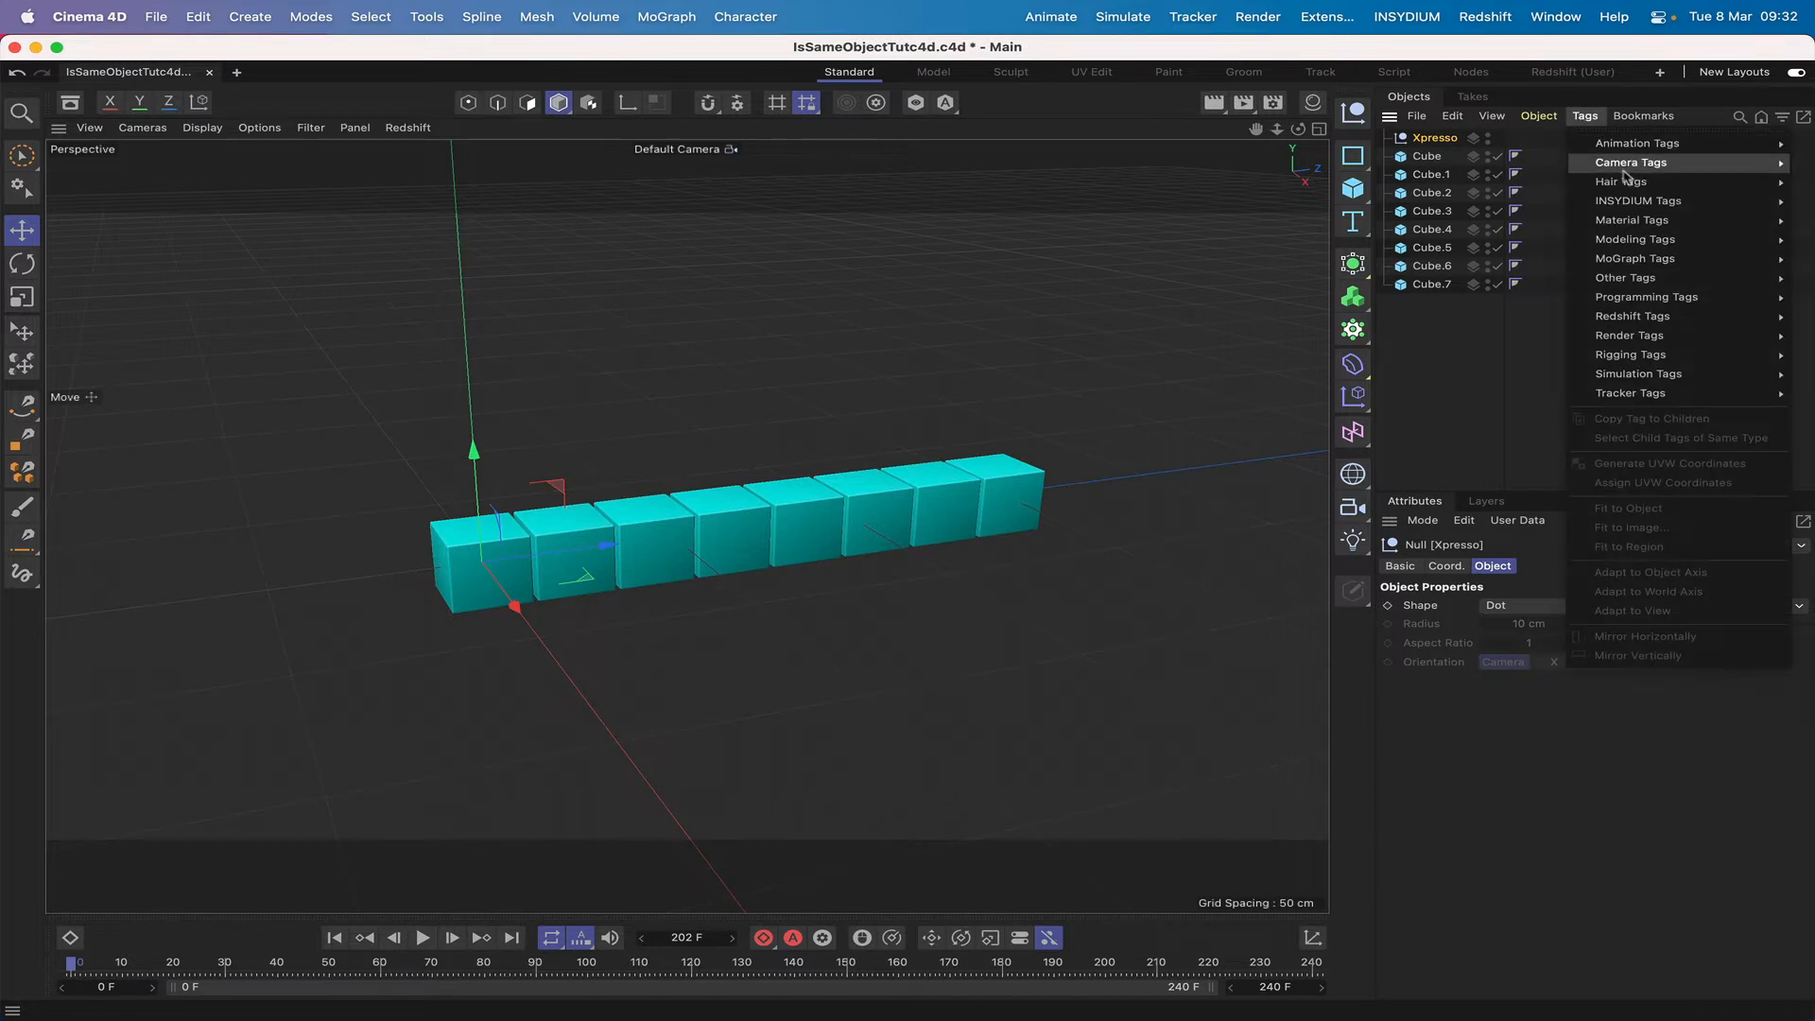
mouse_move(1631, 297)
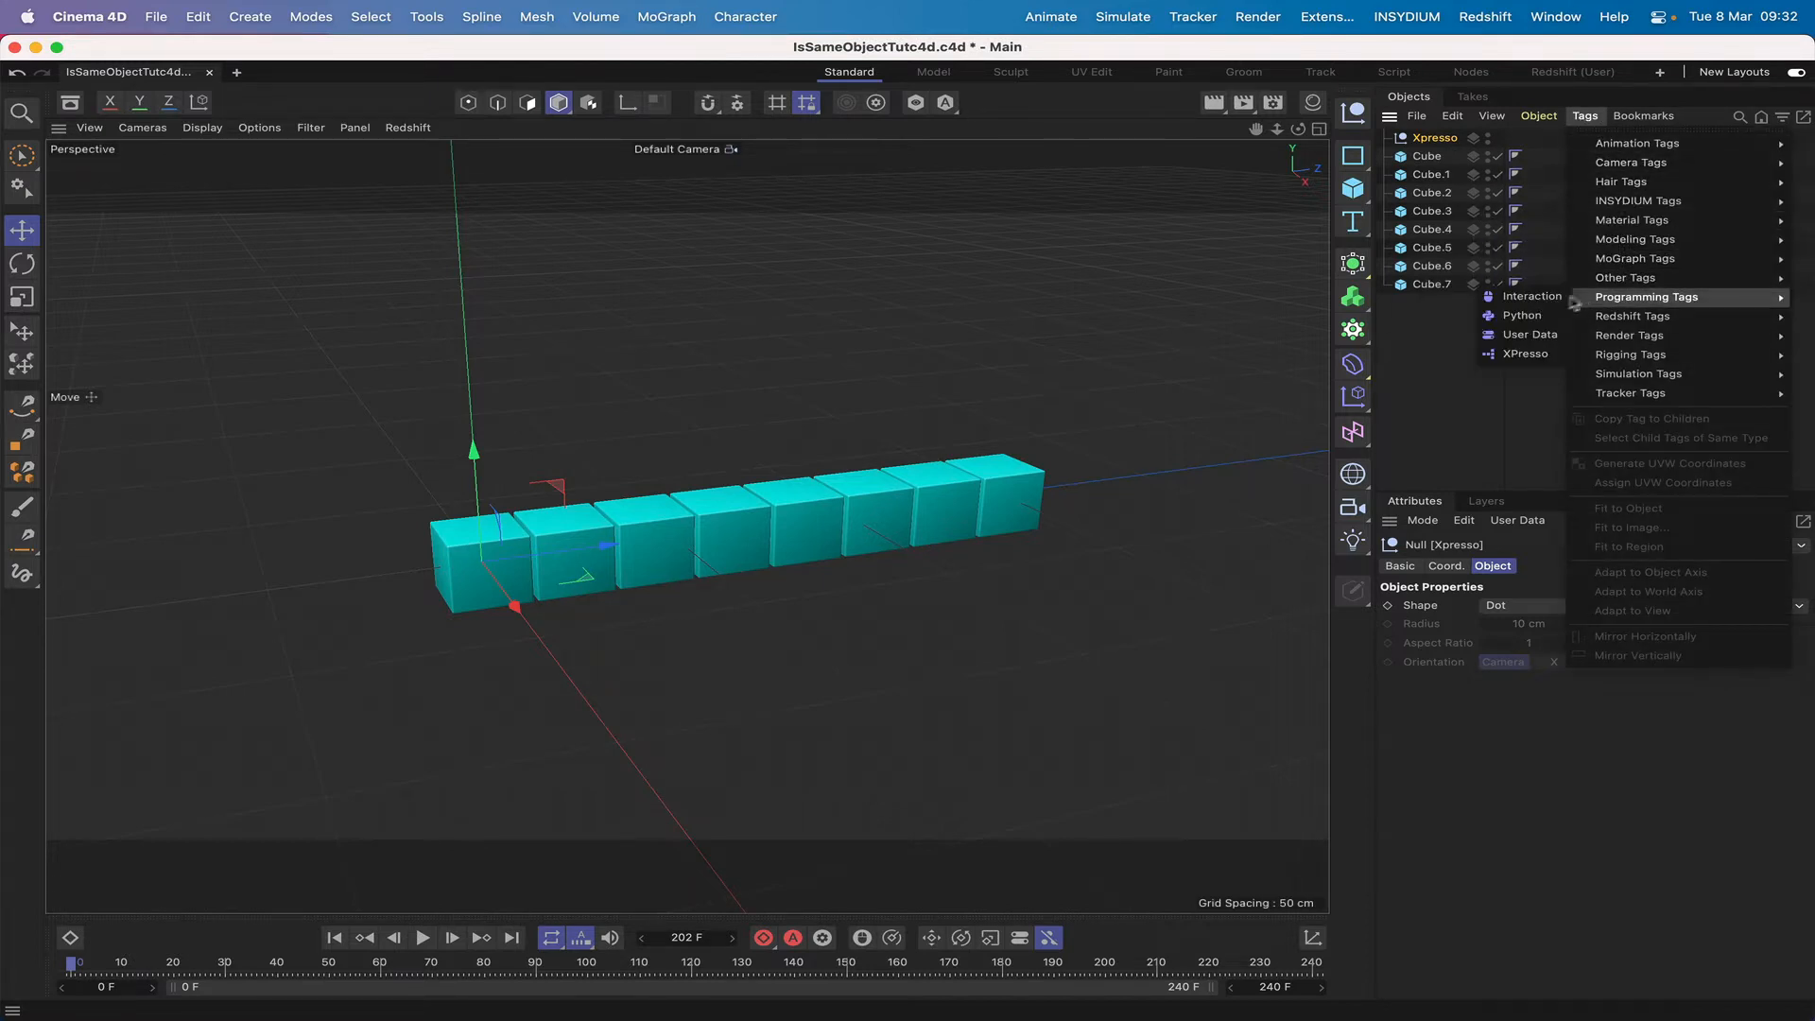
click(1525, 356)
drag(1507, 313, 1396, 154)
drag(1685, 861, 811, 483)
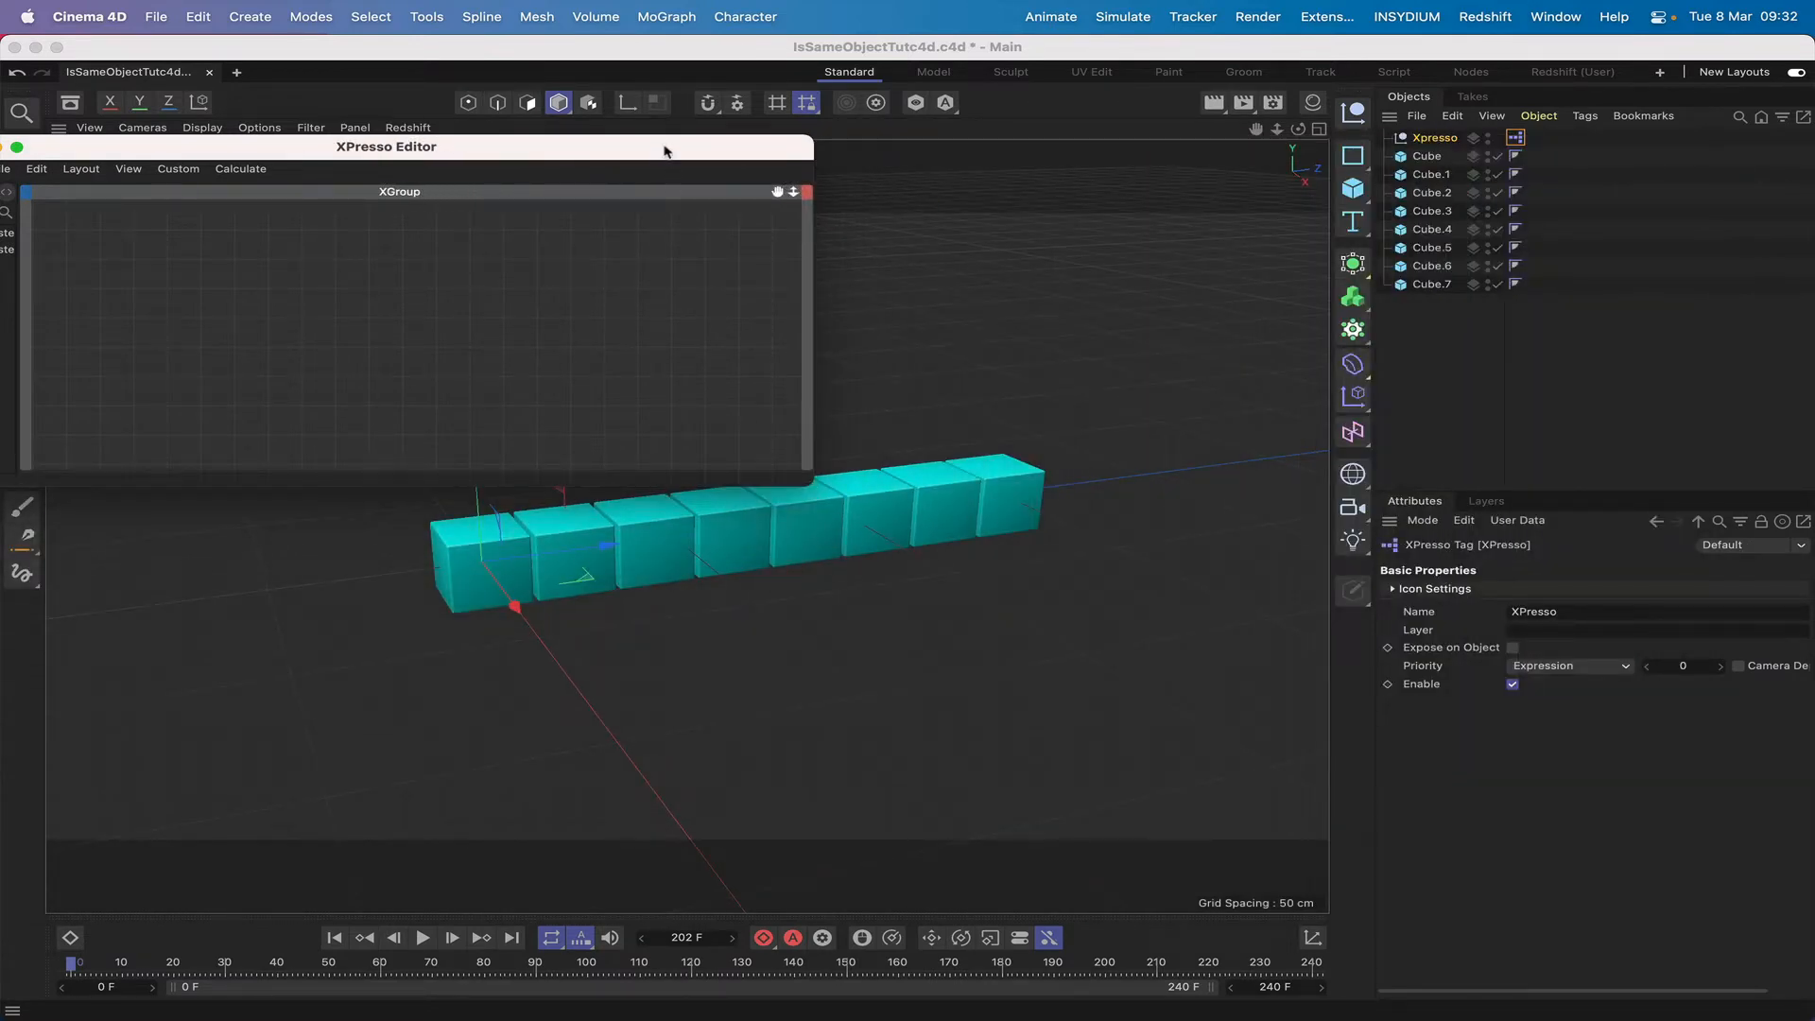
drag(664, 152, 1007, 97)
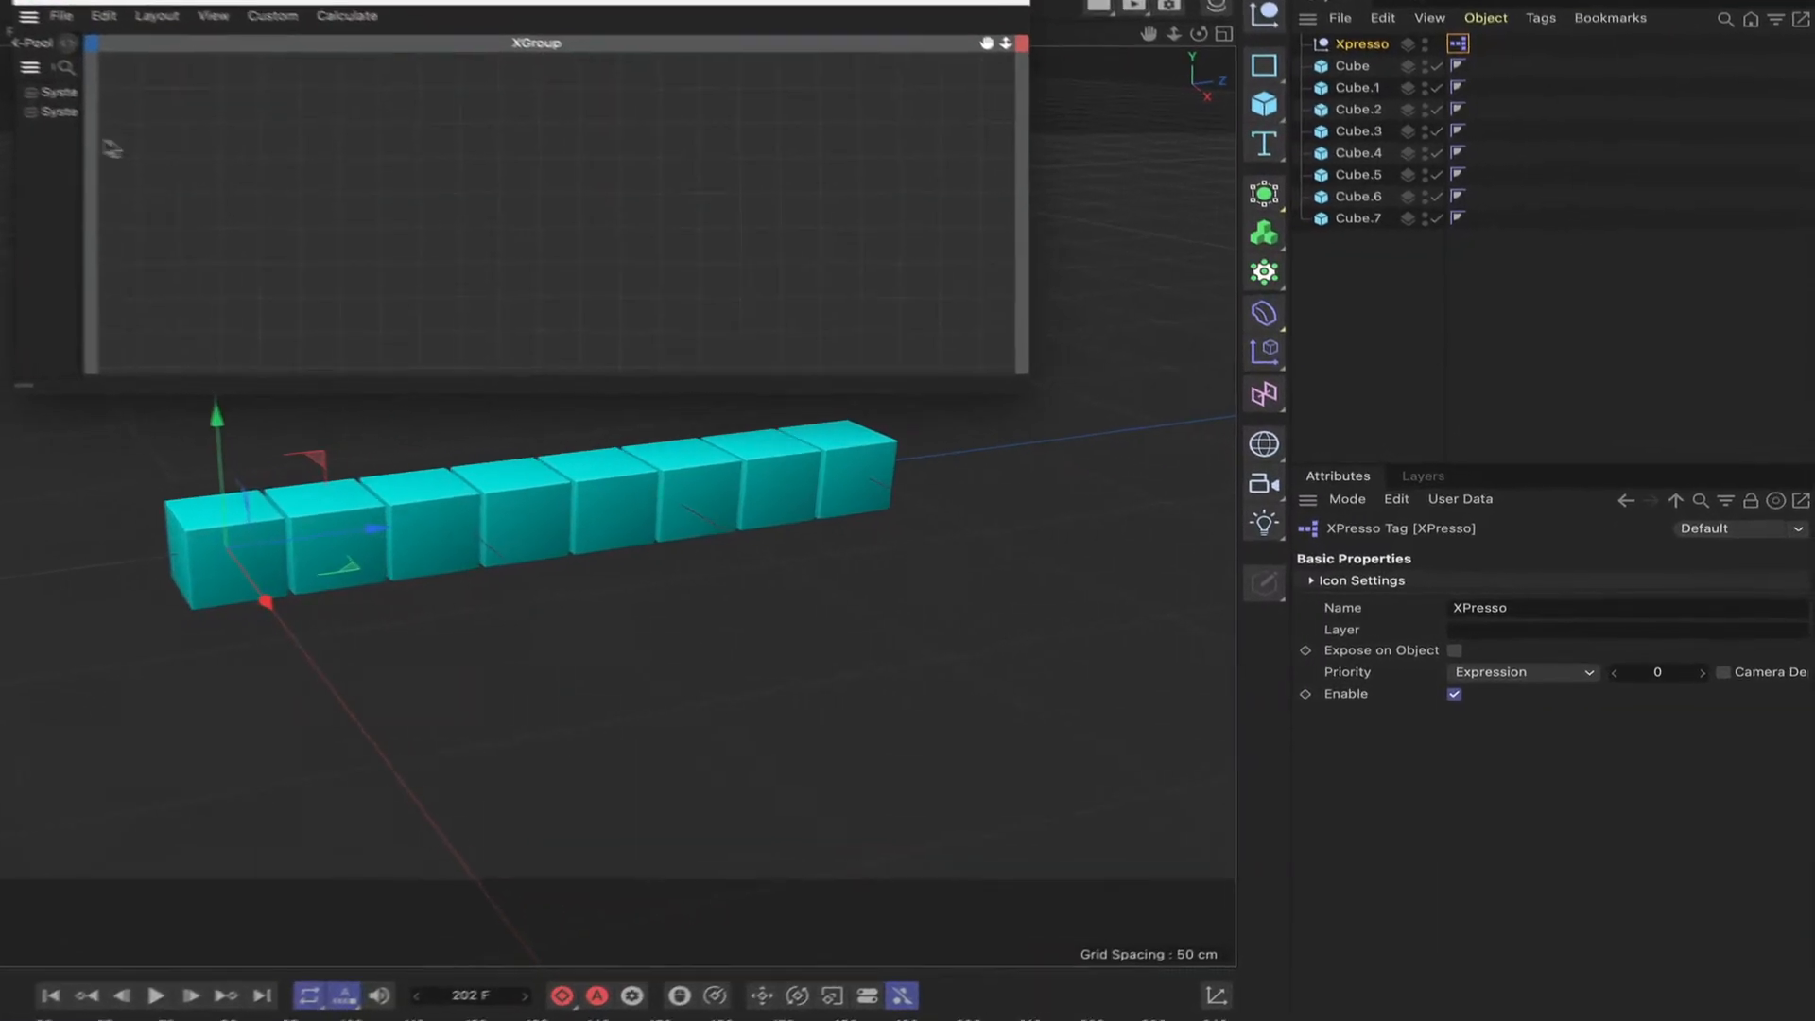
Step: Widen the preset pool and add an Is Same Object node from the Logic Presets to the XGroup
drag(74, 141, 195, 135)
click(23, 109)
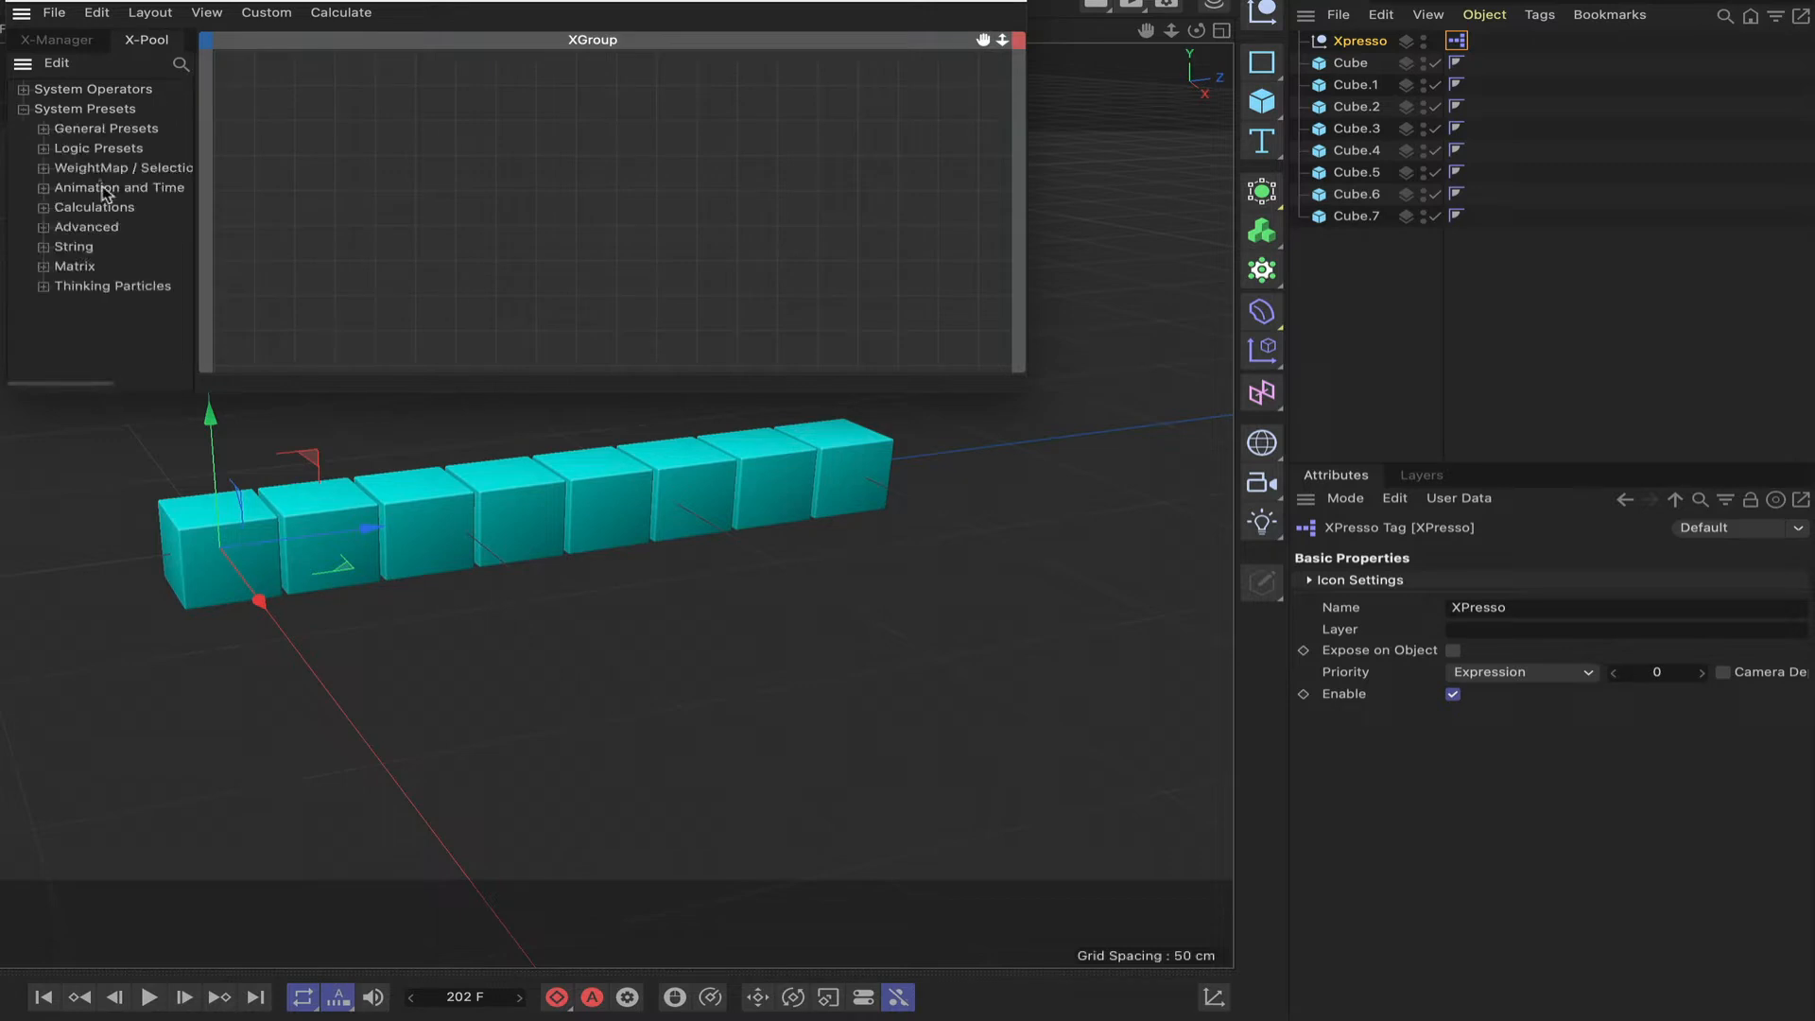
click(43, 149)
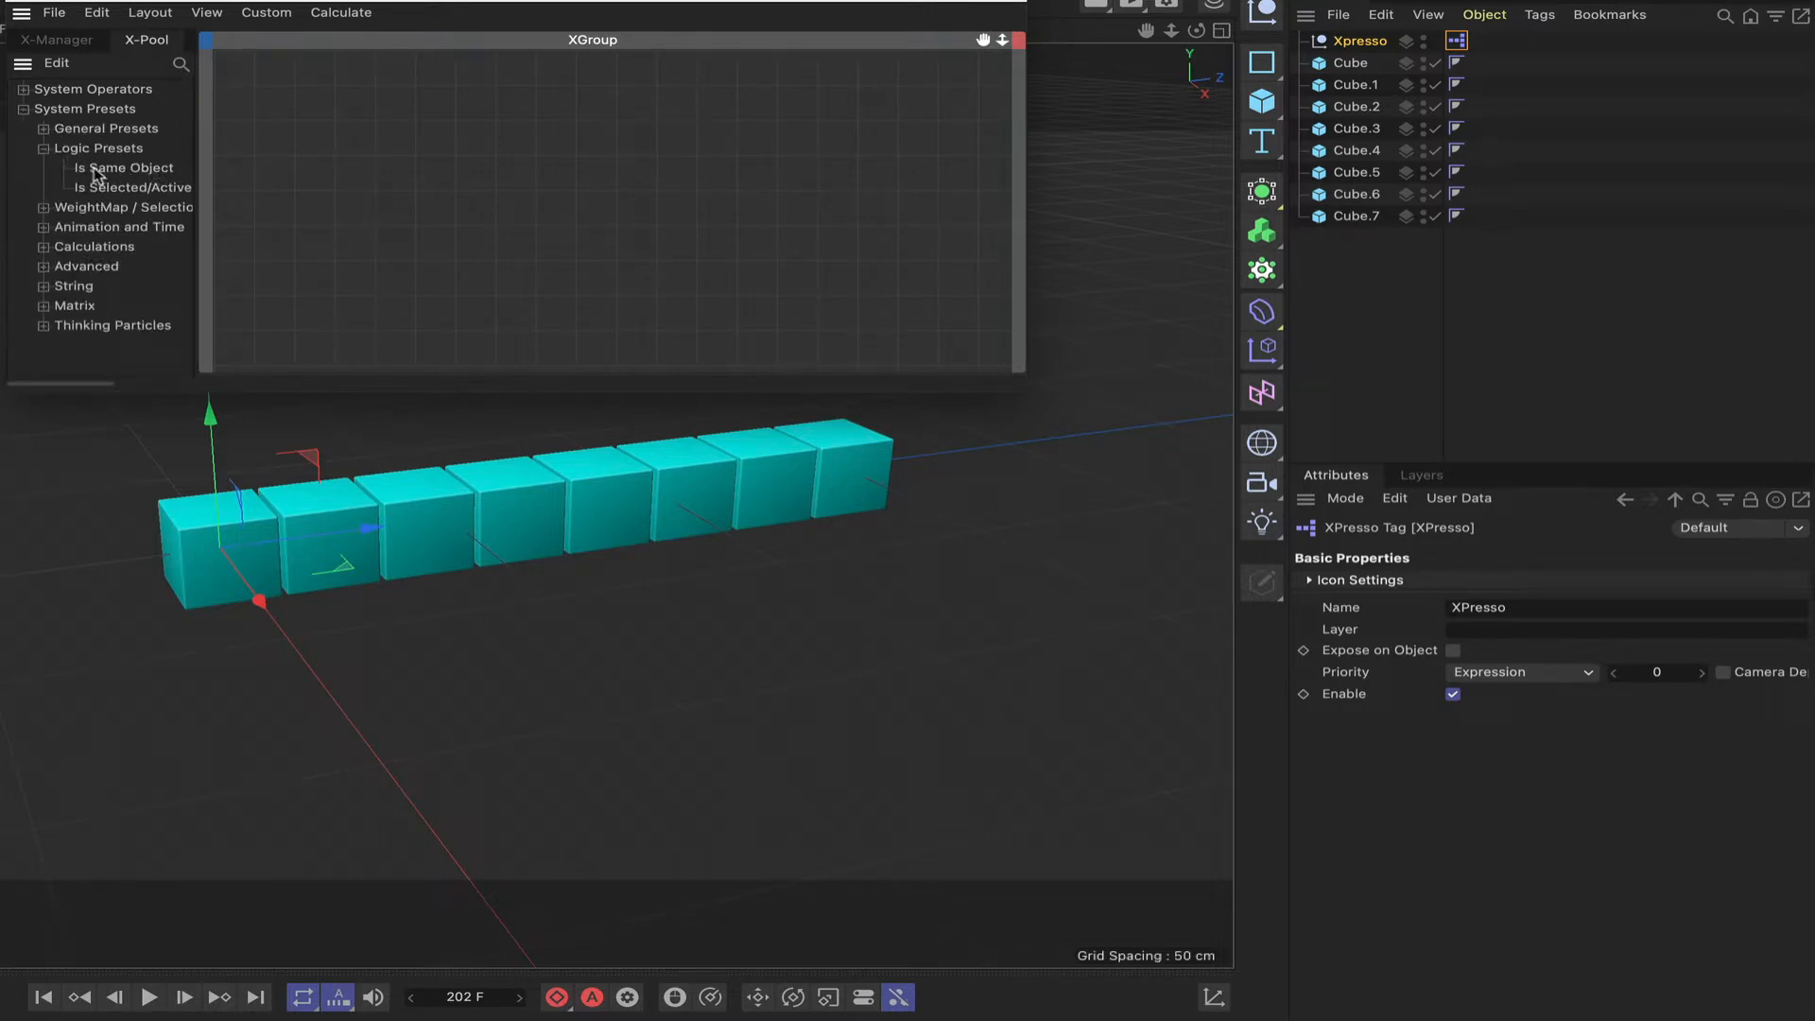
drag(94, 172, 628, 158)
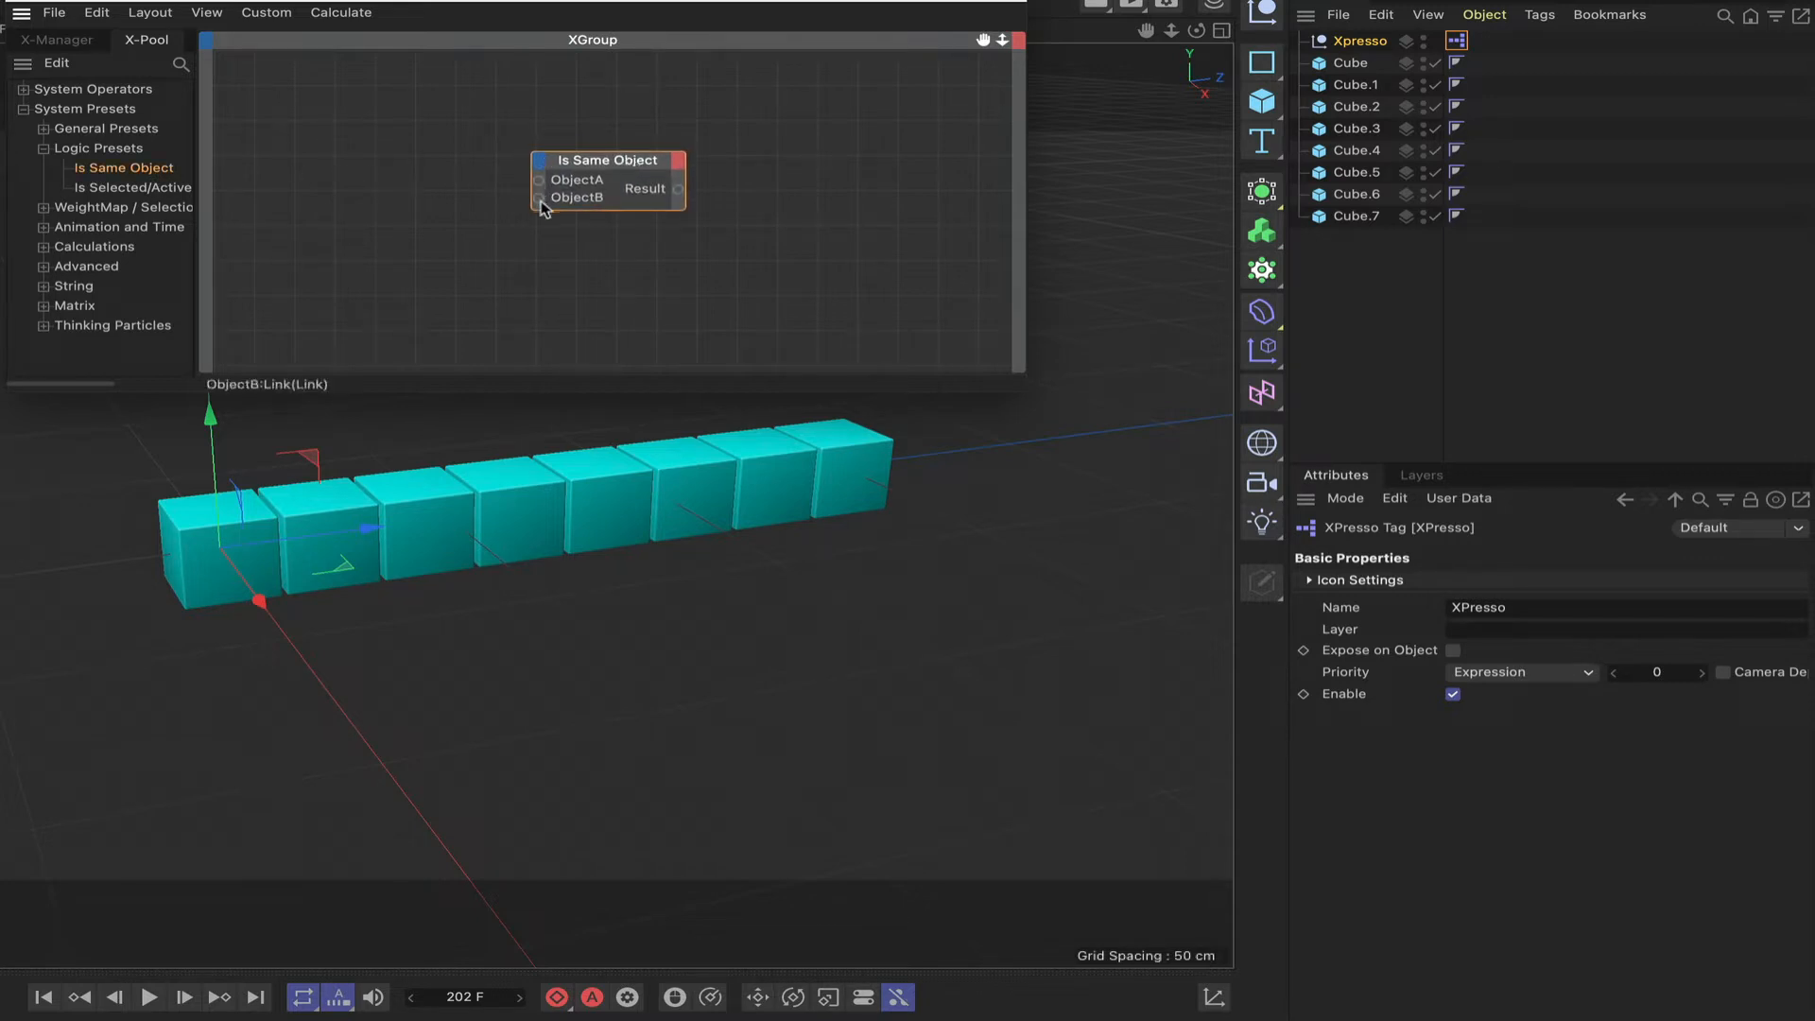
Step: Examine the Is Same Object node's available input and output port types, its Python code and the Result port's information
click(538, 161)
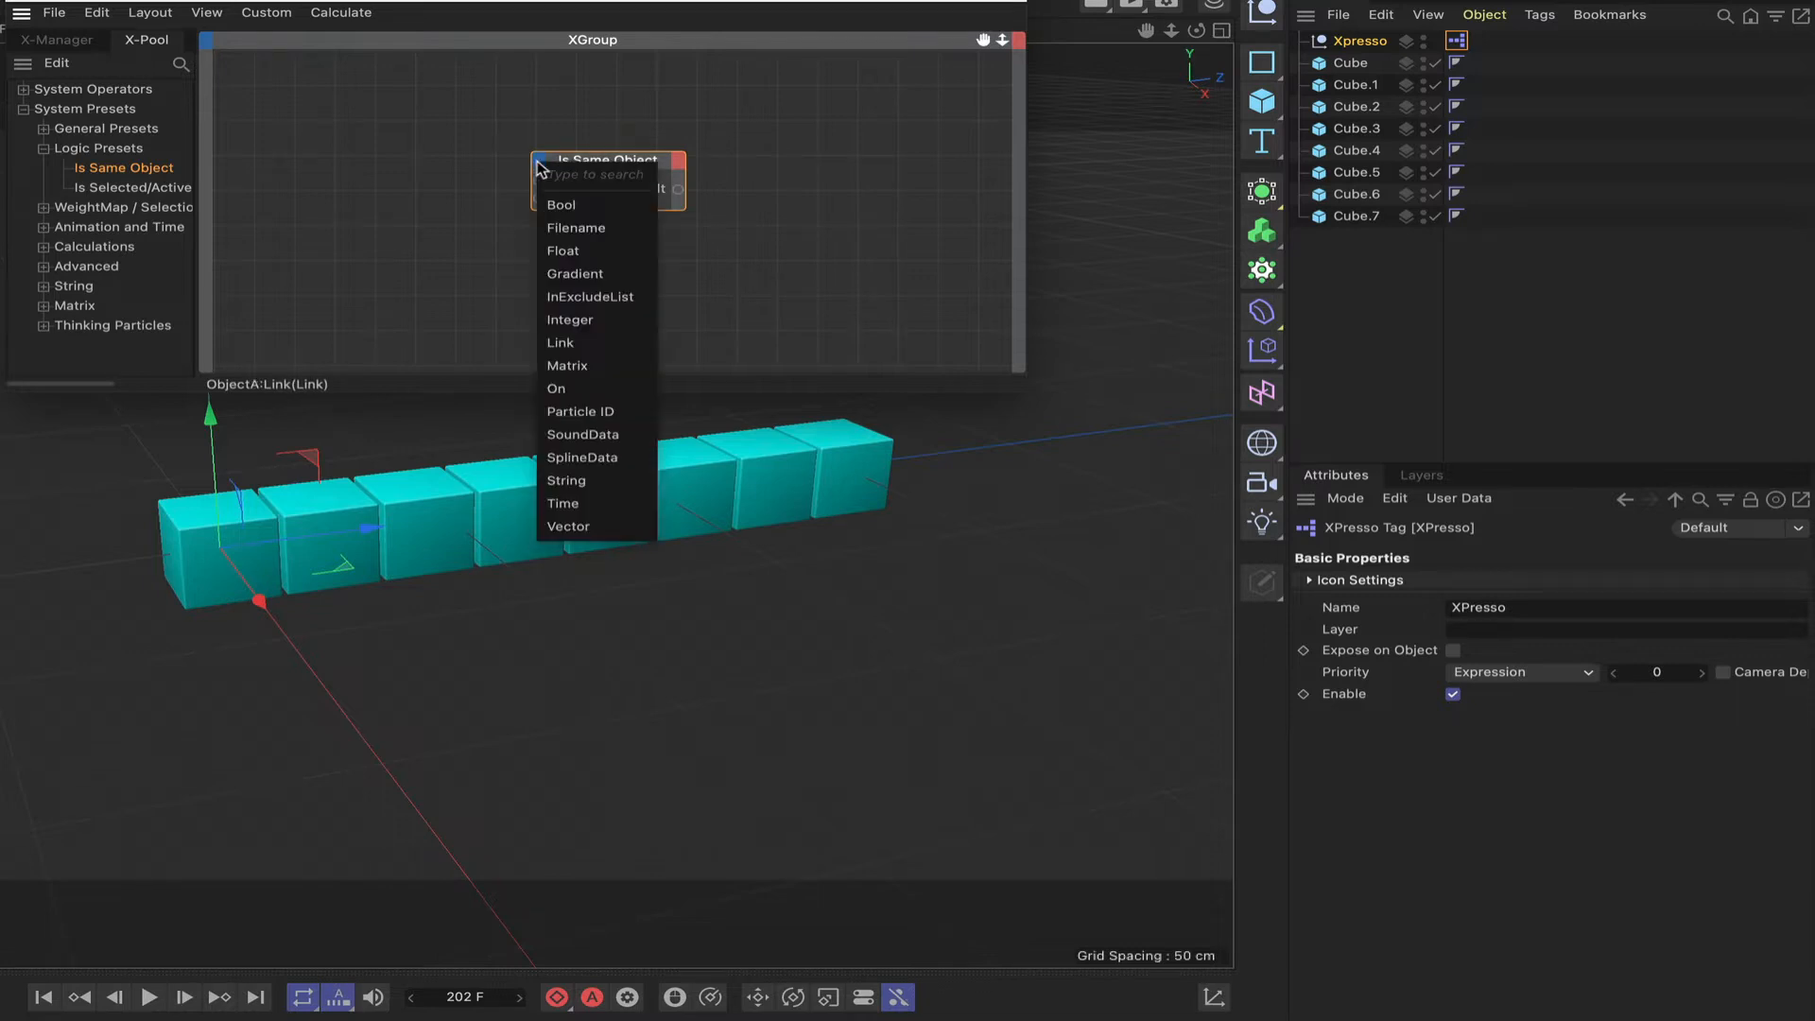
click(678, 161)
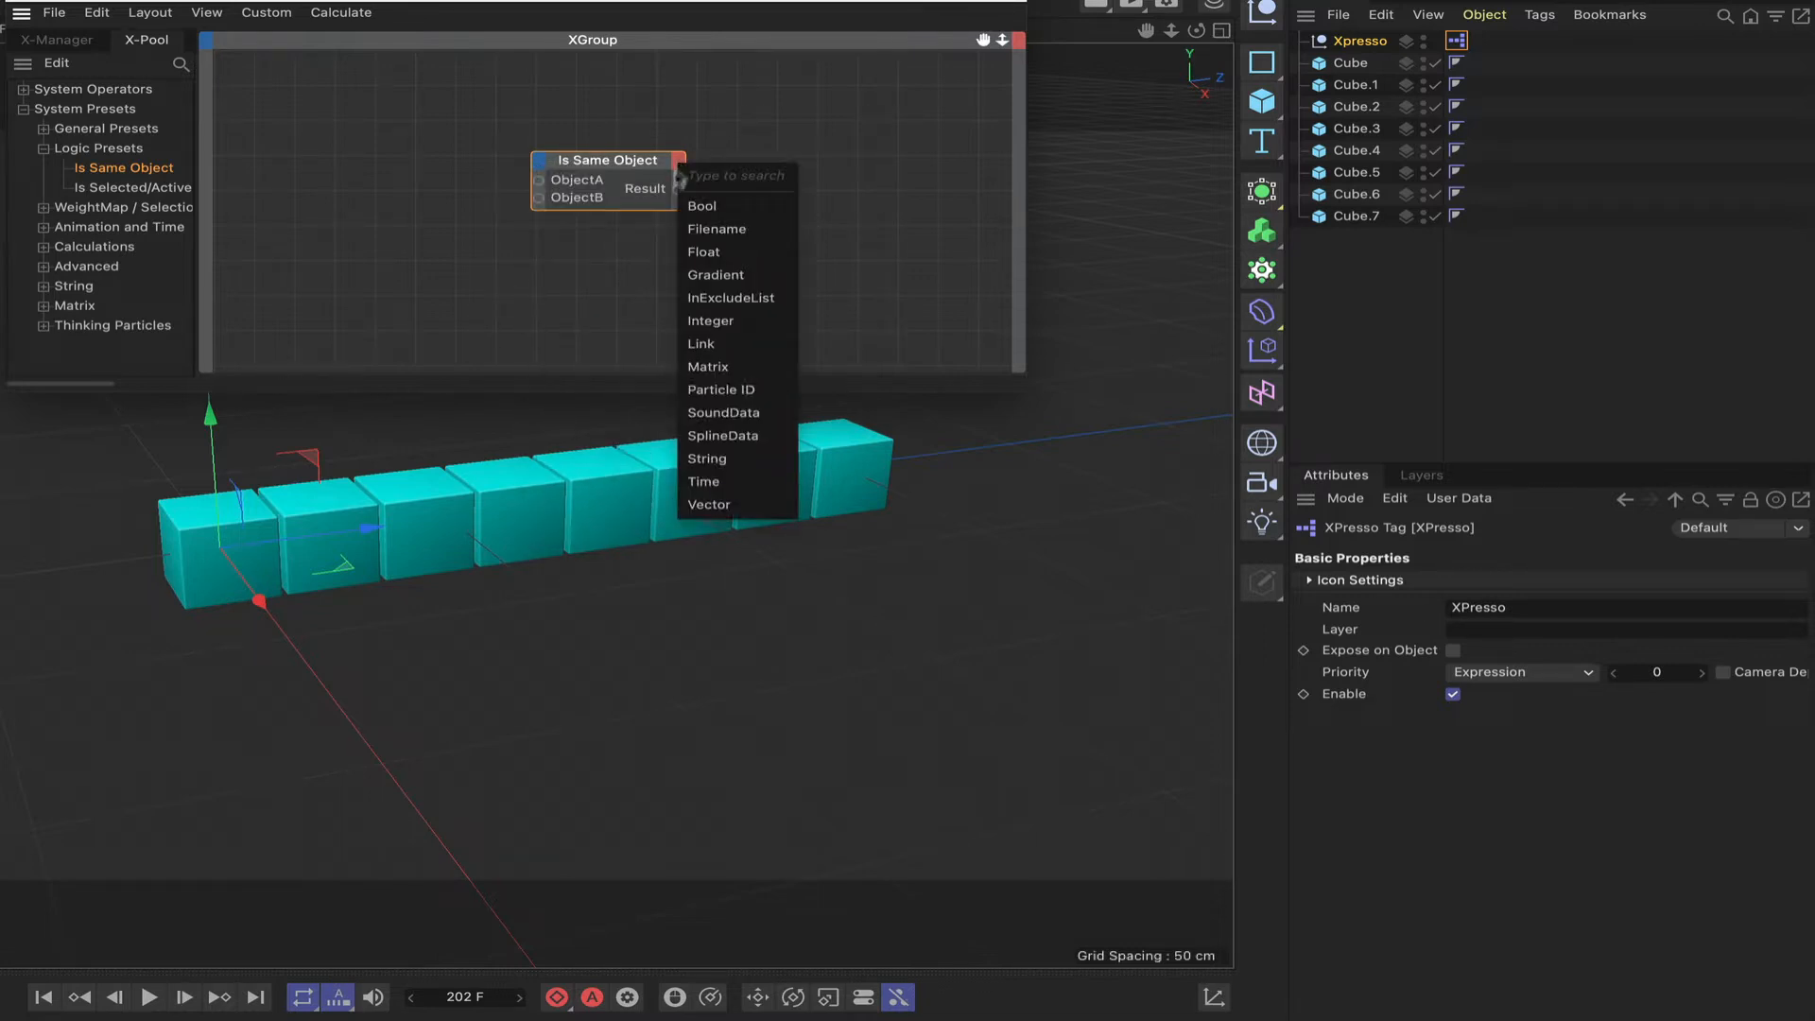
click(626, 177)
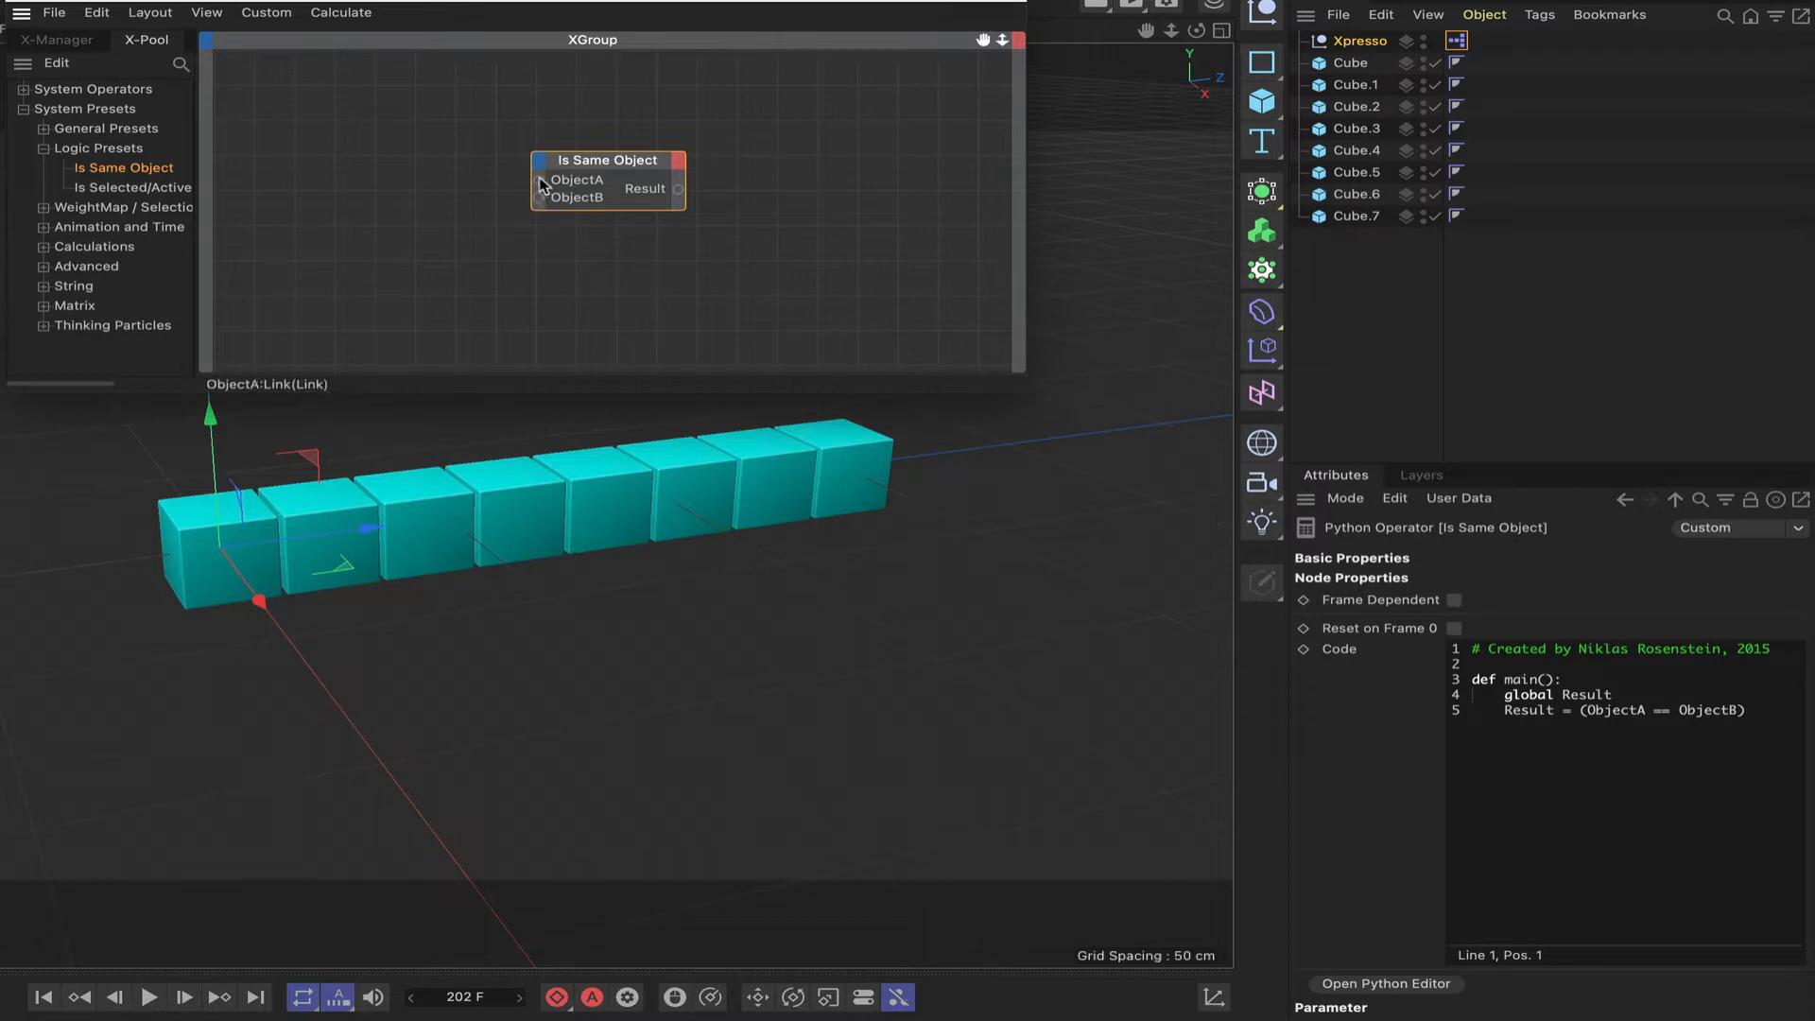
right_click(678, 198)
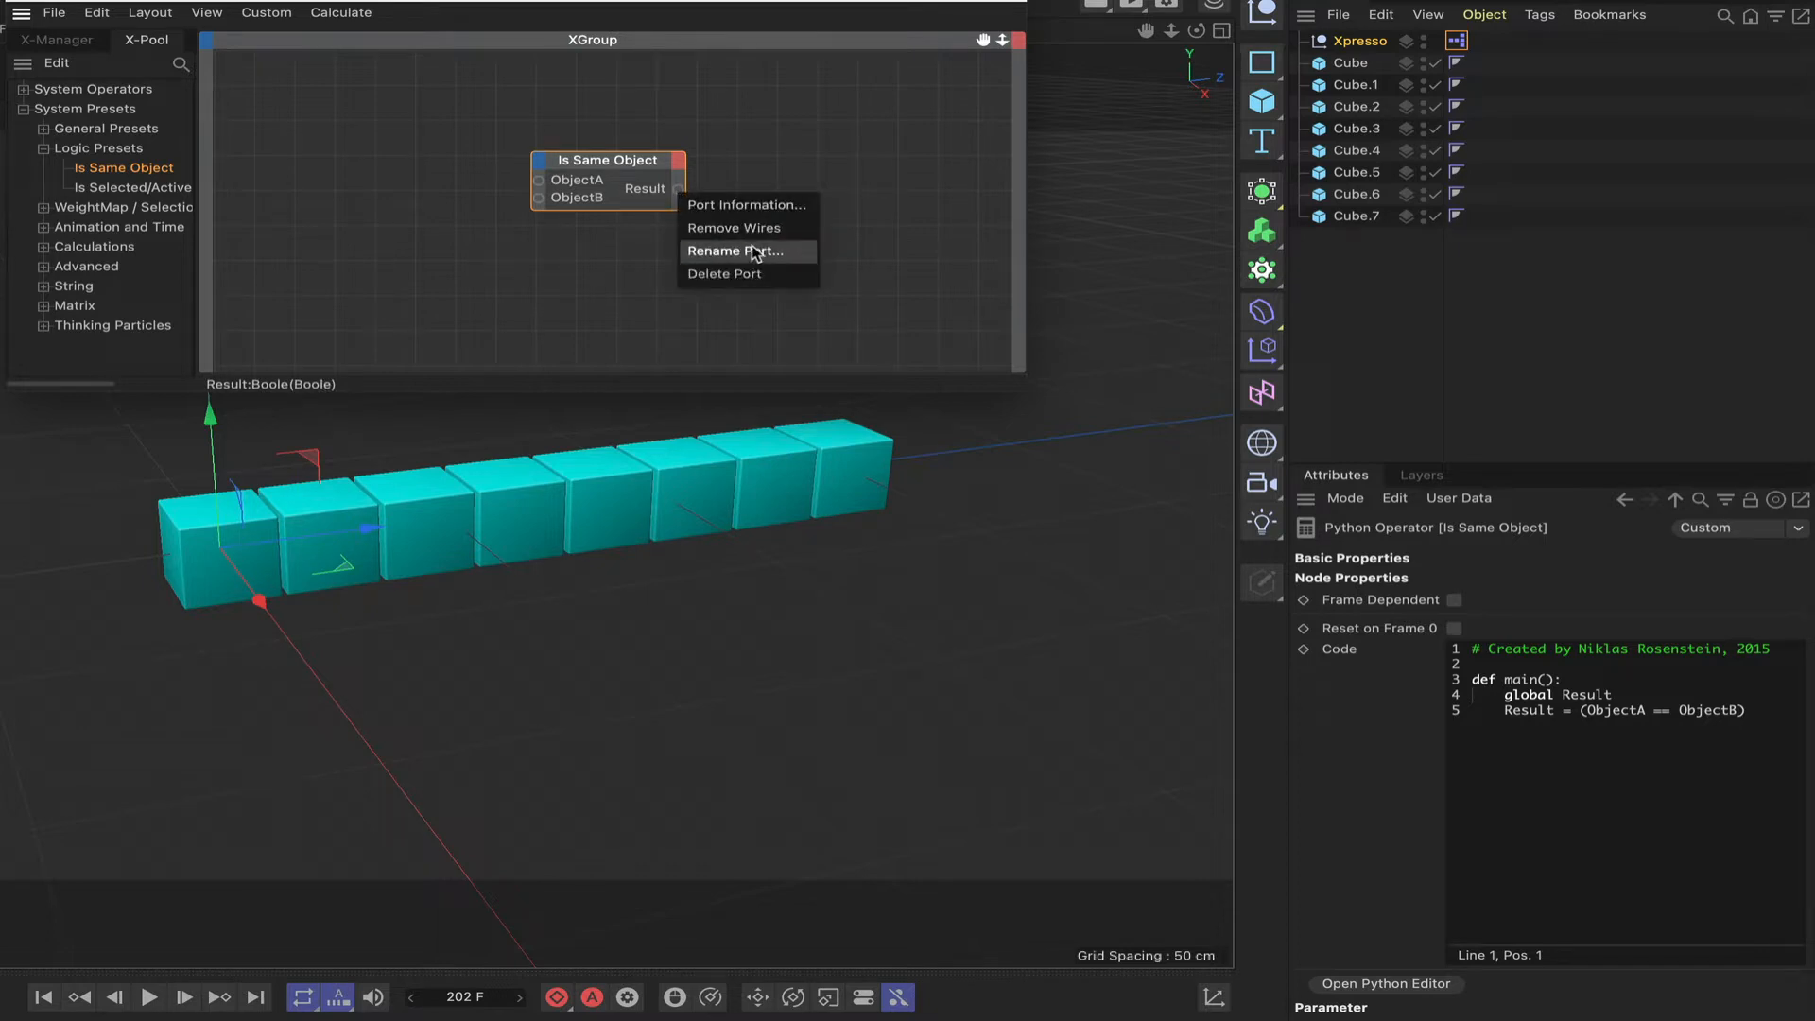
click(751, 205)
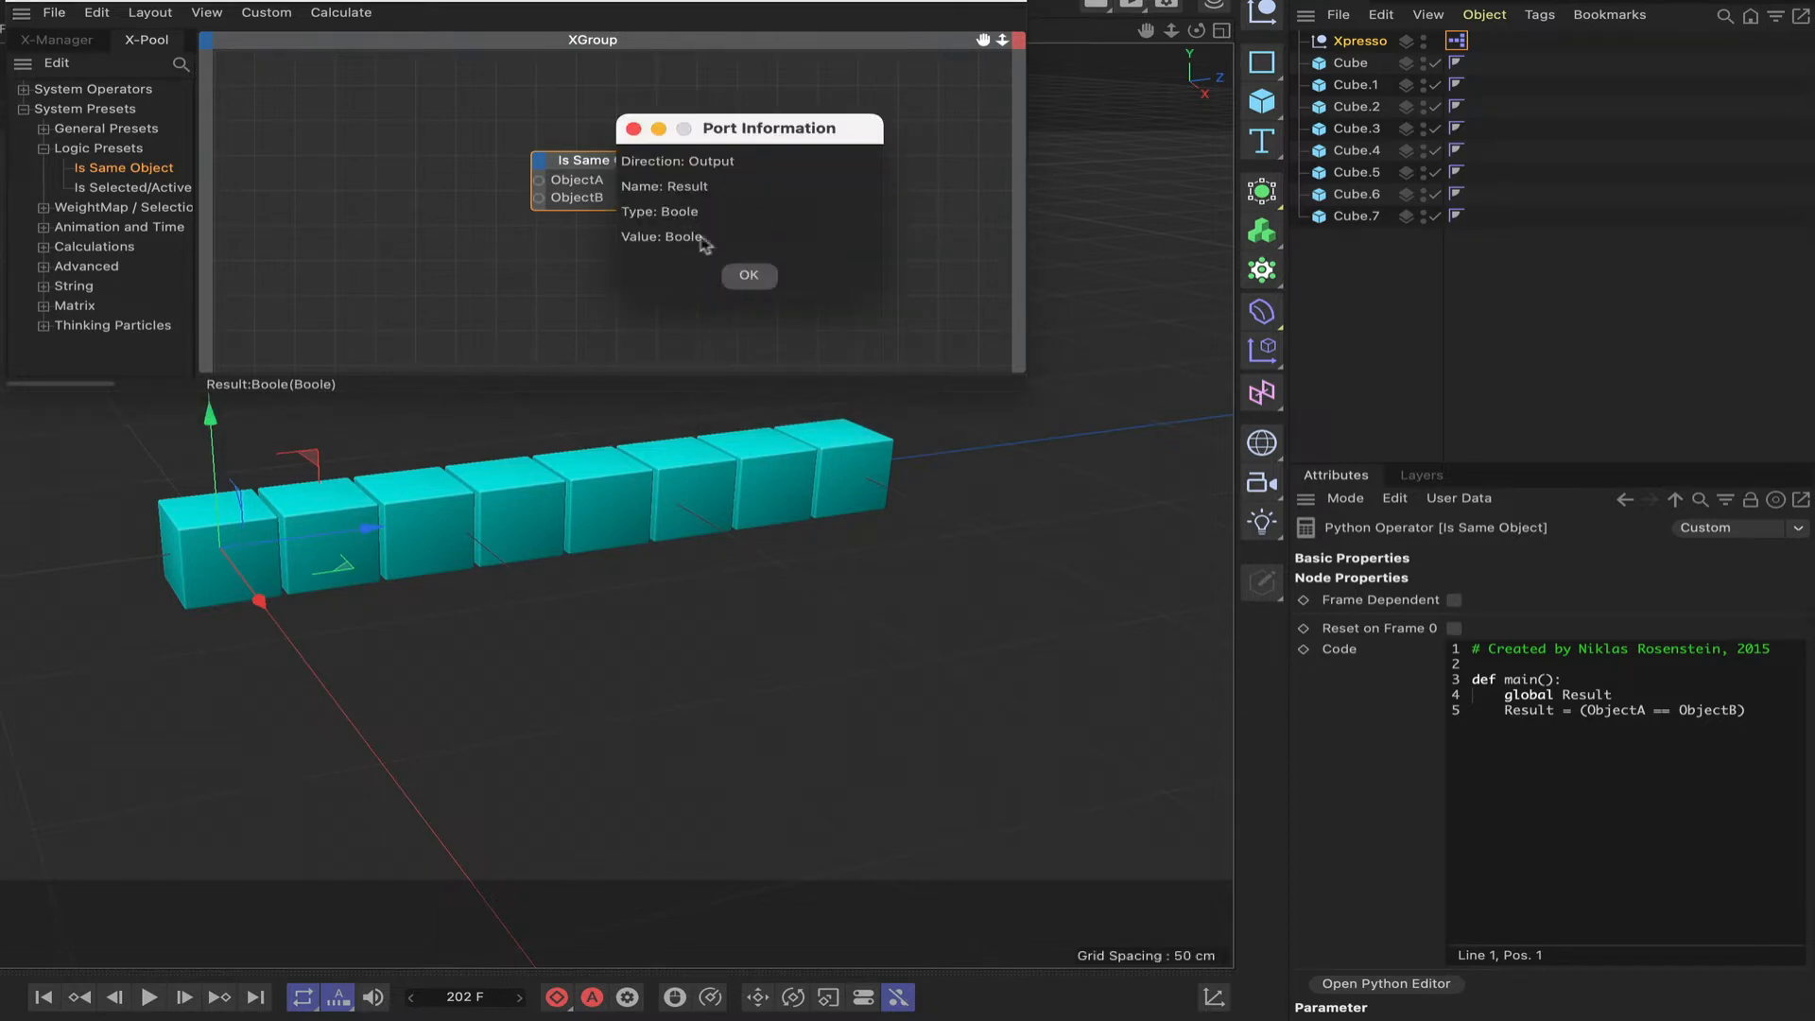
click(749, 275)
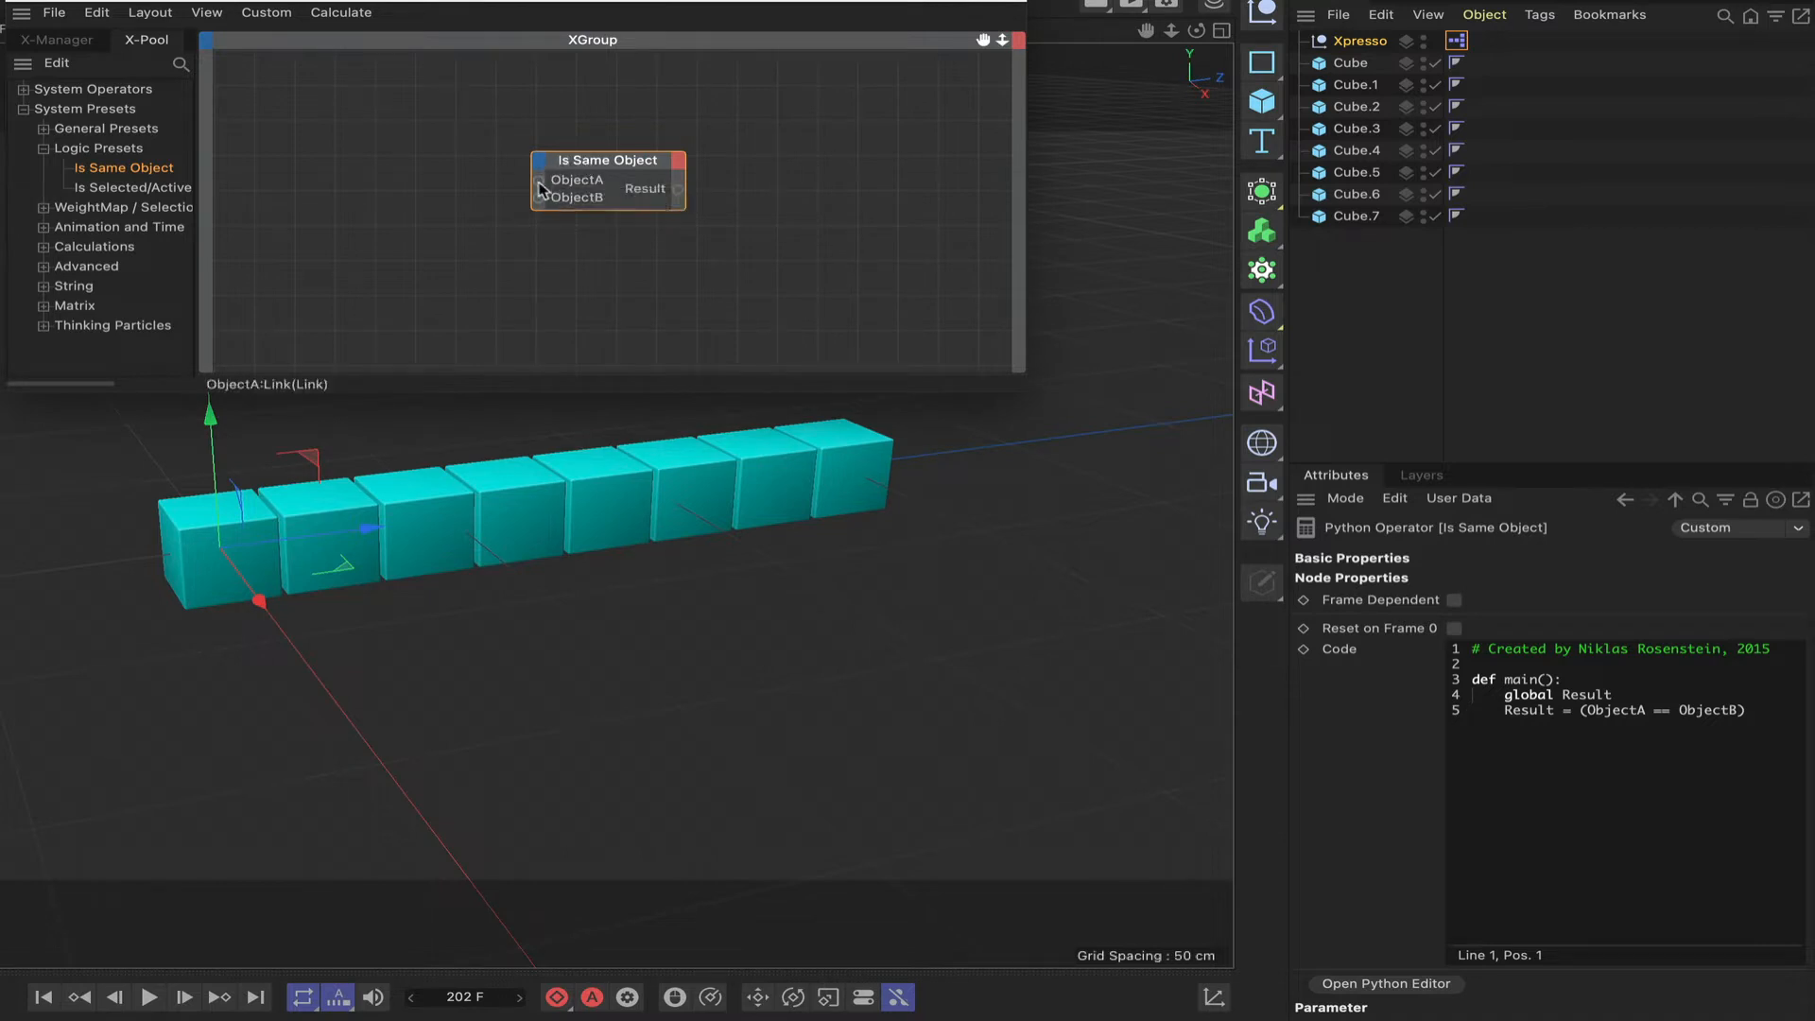
Step: Add the first Cube to the XGroup as a node with an Object output, placed beside Is Same Object
alt+middle_drag(1102, 92, 1071, 88)
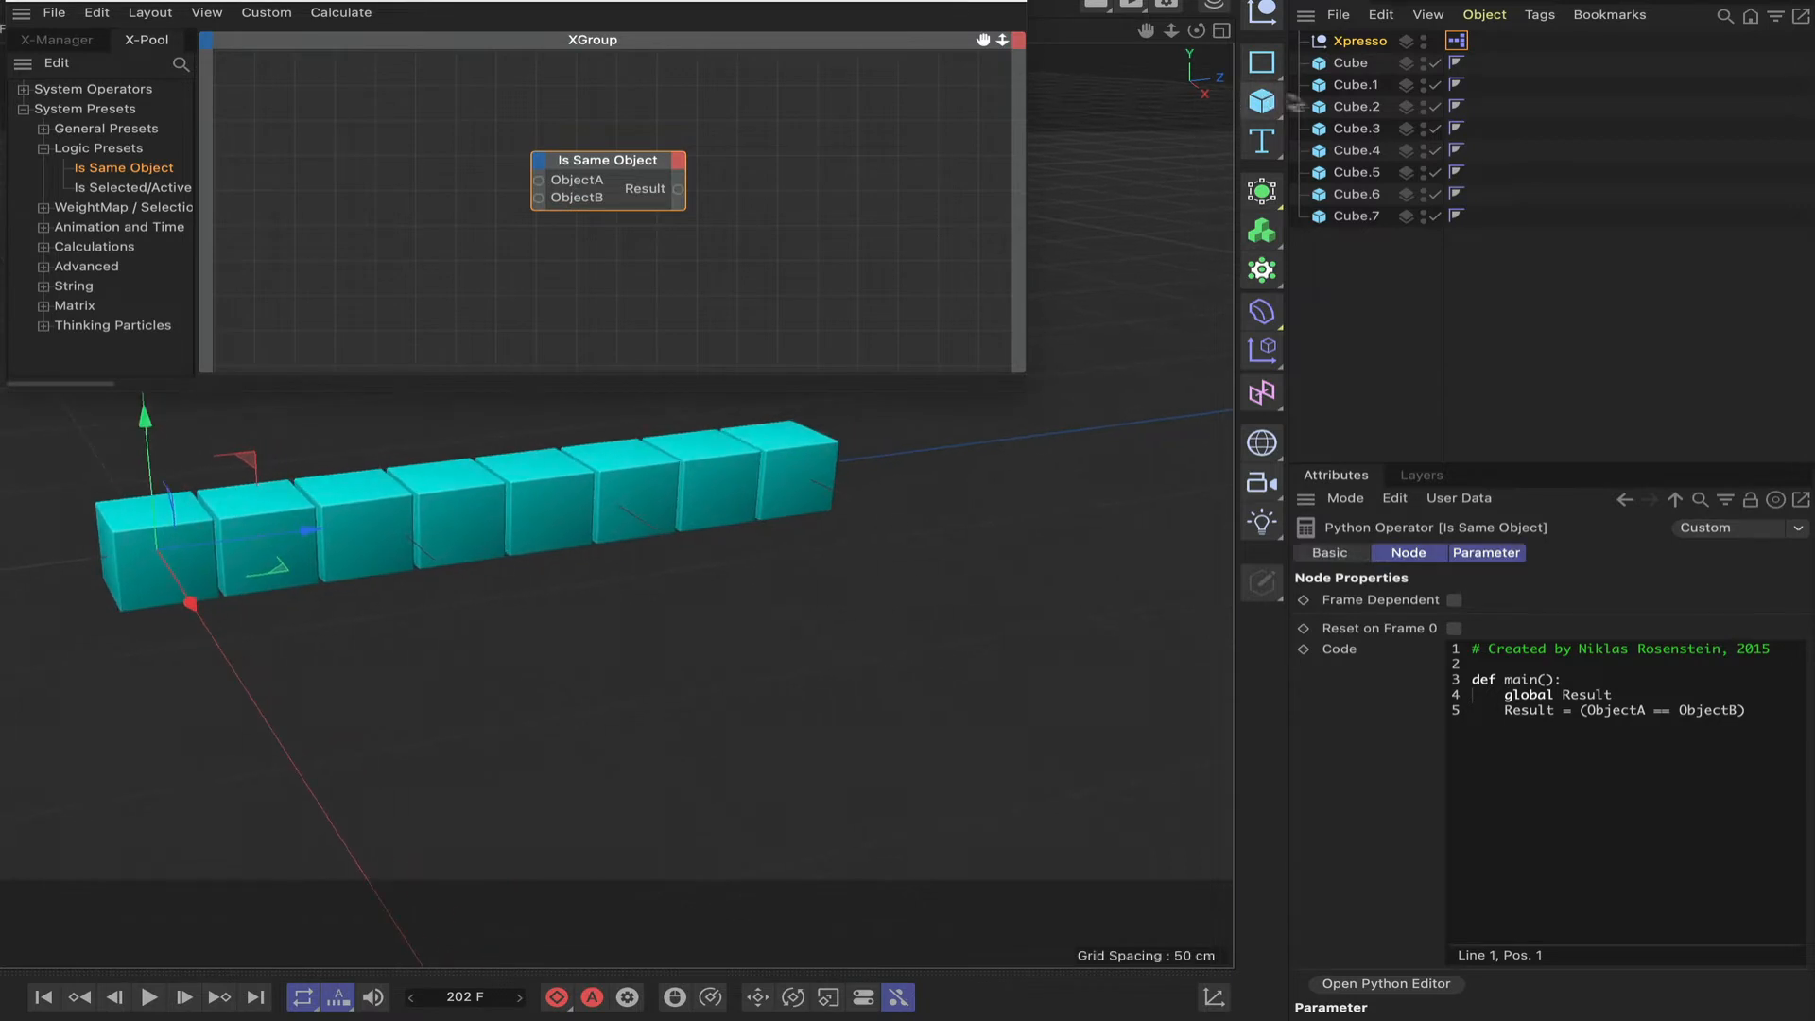
drag(1358, 70, 345, 156)
click(376, 147)
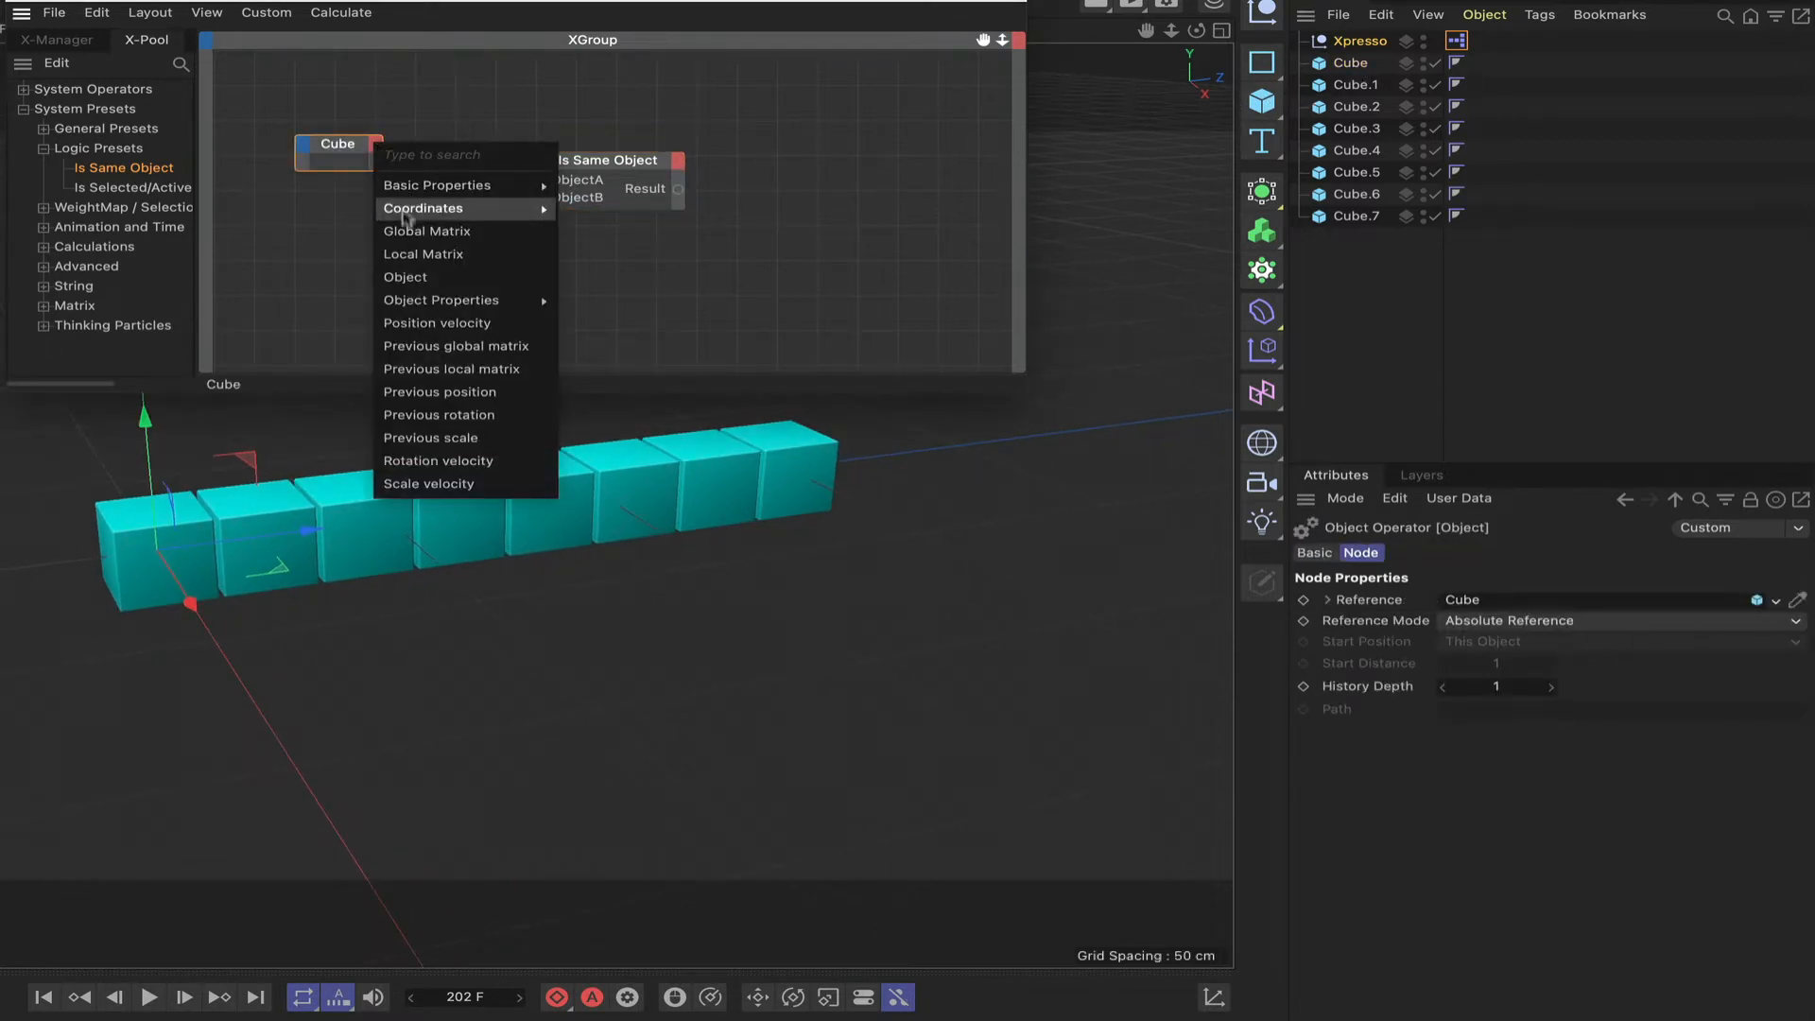
click(407, 278)
drag(342, 144, 372, 133)
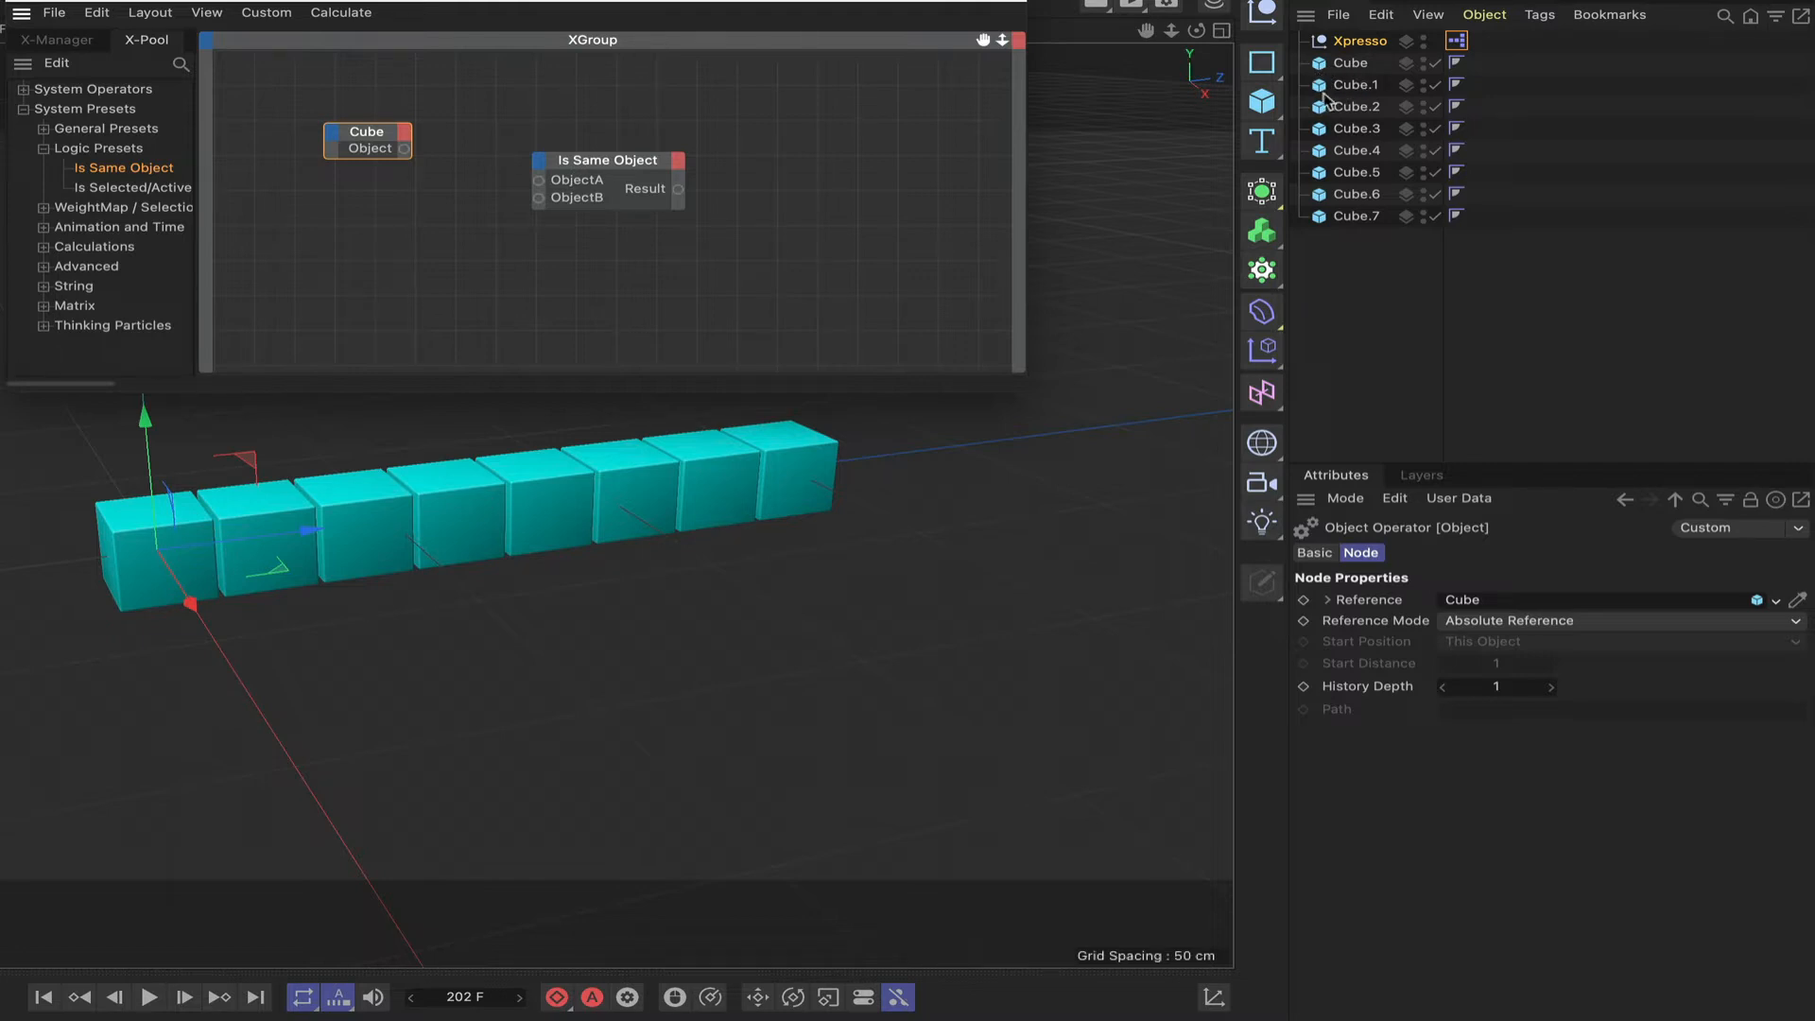
Step: Add a Cube.1 node with an Object output, and wire Cube to ObjectA and Cube.1 to ObjectB
drag(1329, 85, 416, 355)
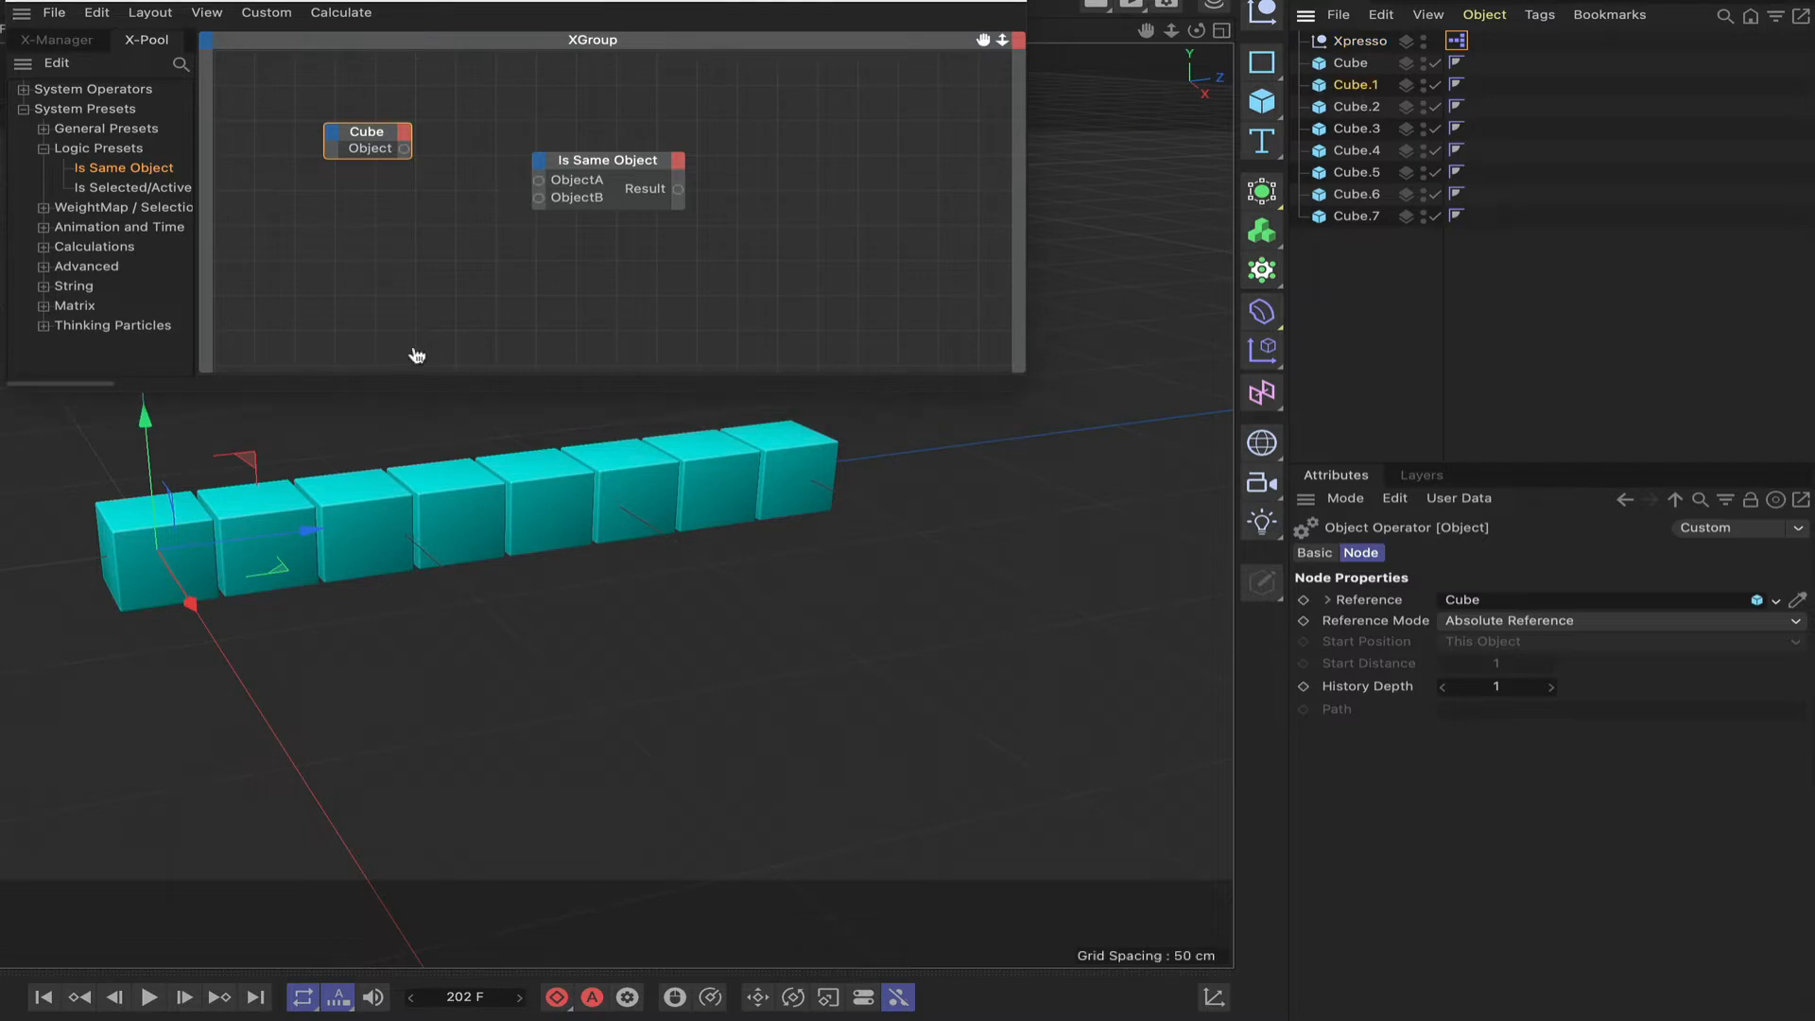
drag(352, 251, 374, 236)
click(410, 224)
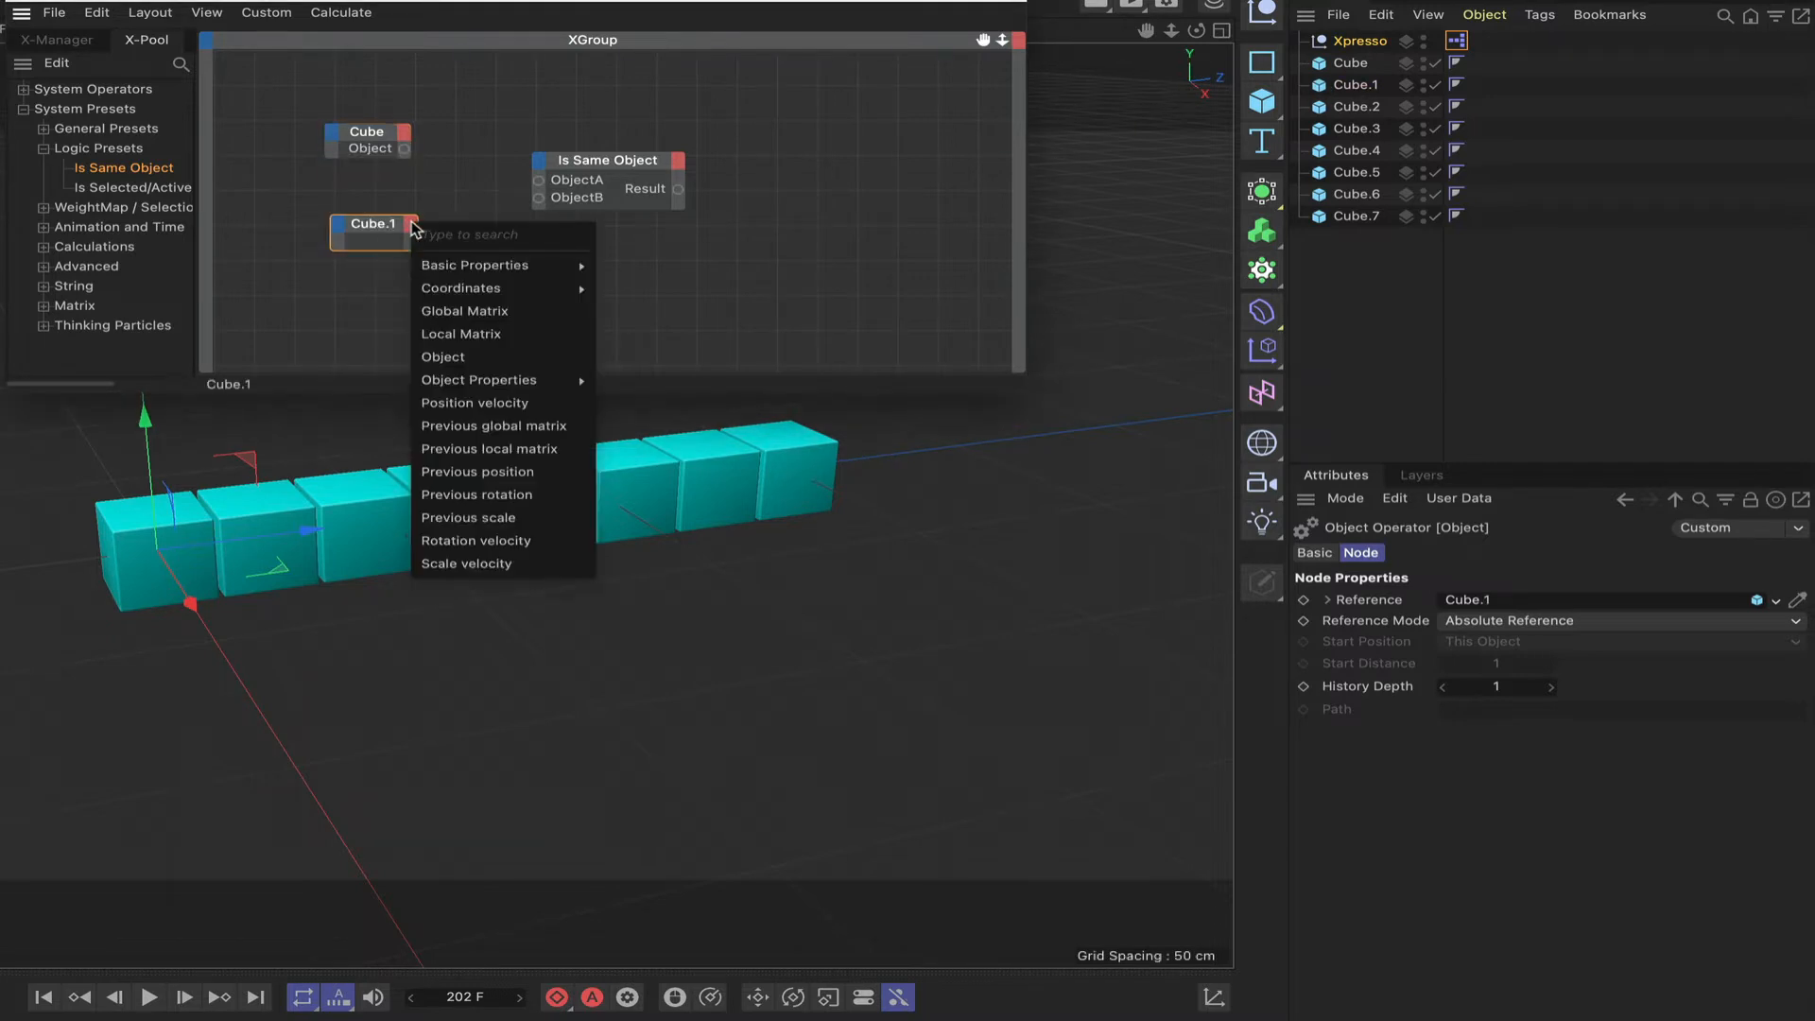
click(448, 357)
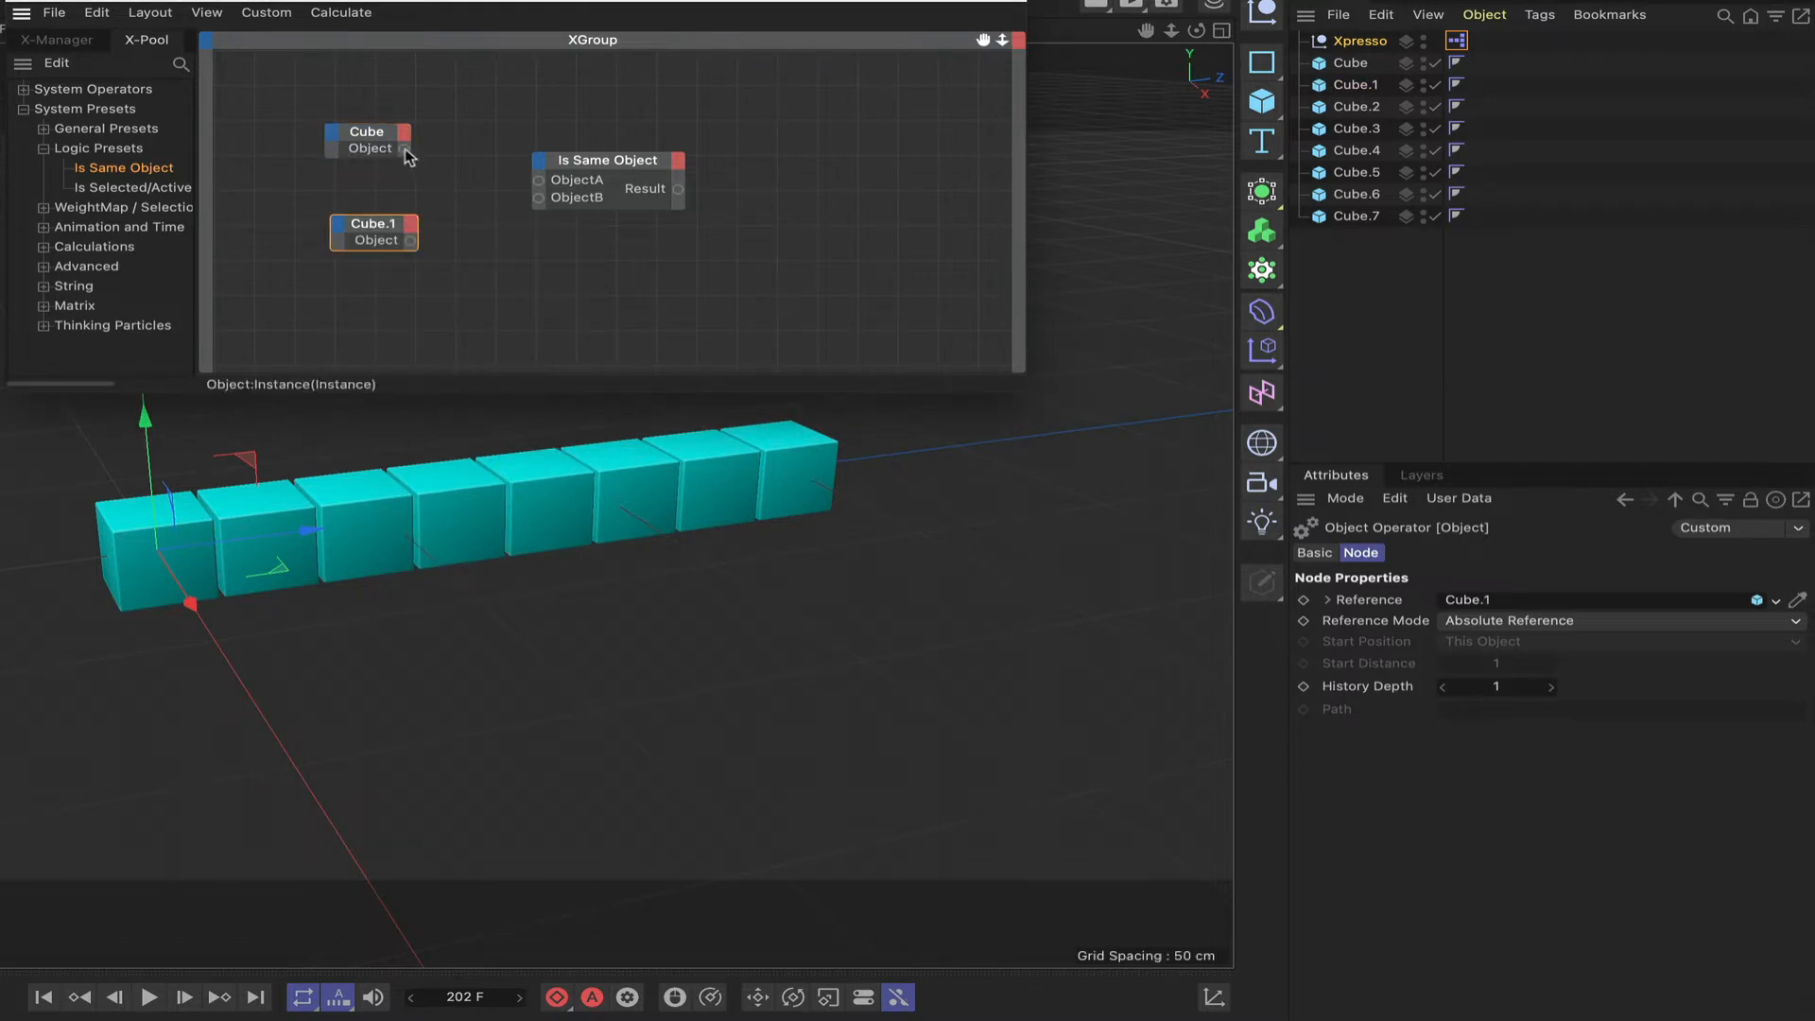
drag(404, 148, 546, 189)
drag(410, 240, 540, 202)
Step: Add a Result node and connect it to the Result output of Is Same Object
right_click(834, 129)
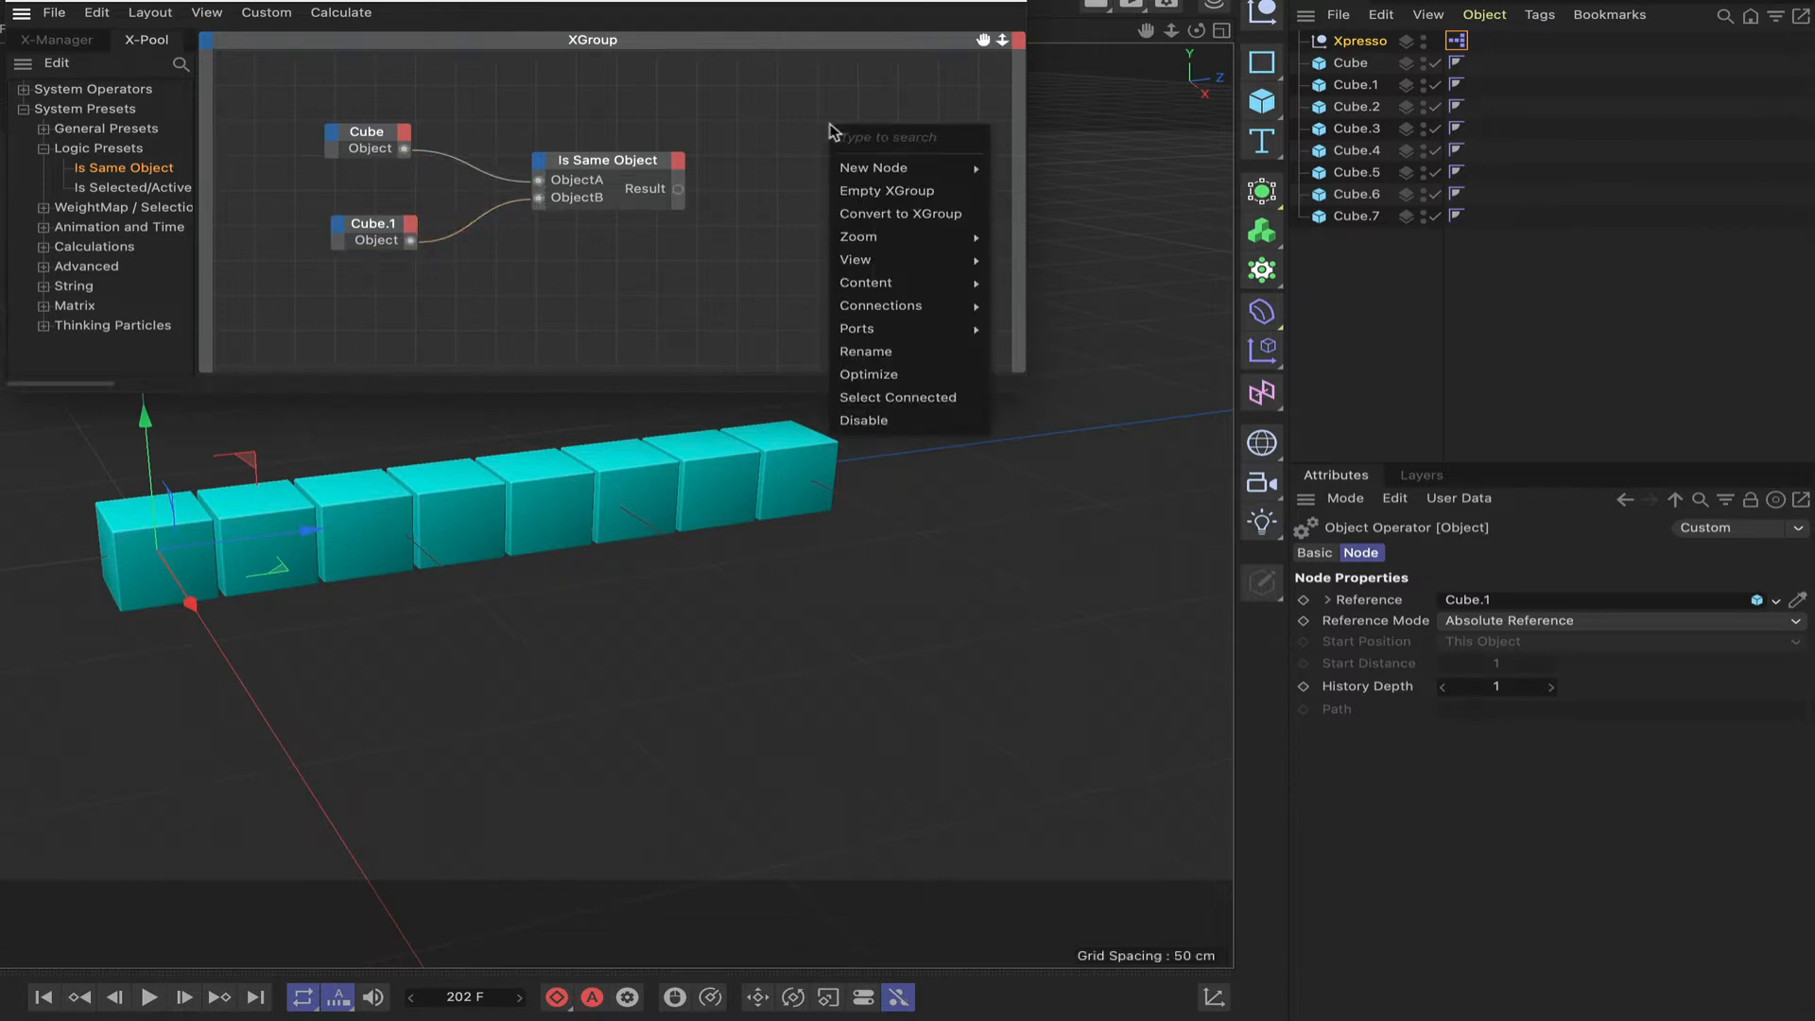
mouse_move(877, 172)
mouse_move(1021, 168)
mouse_move(1168, 167)
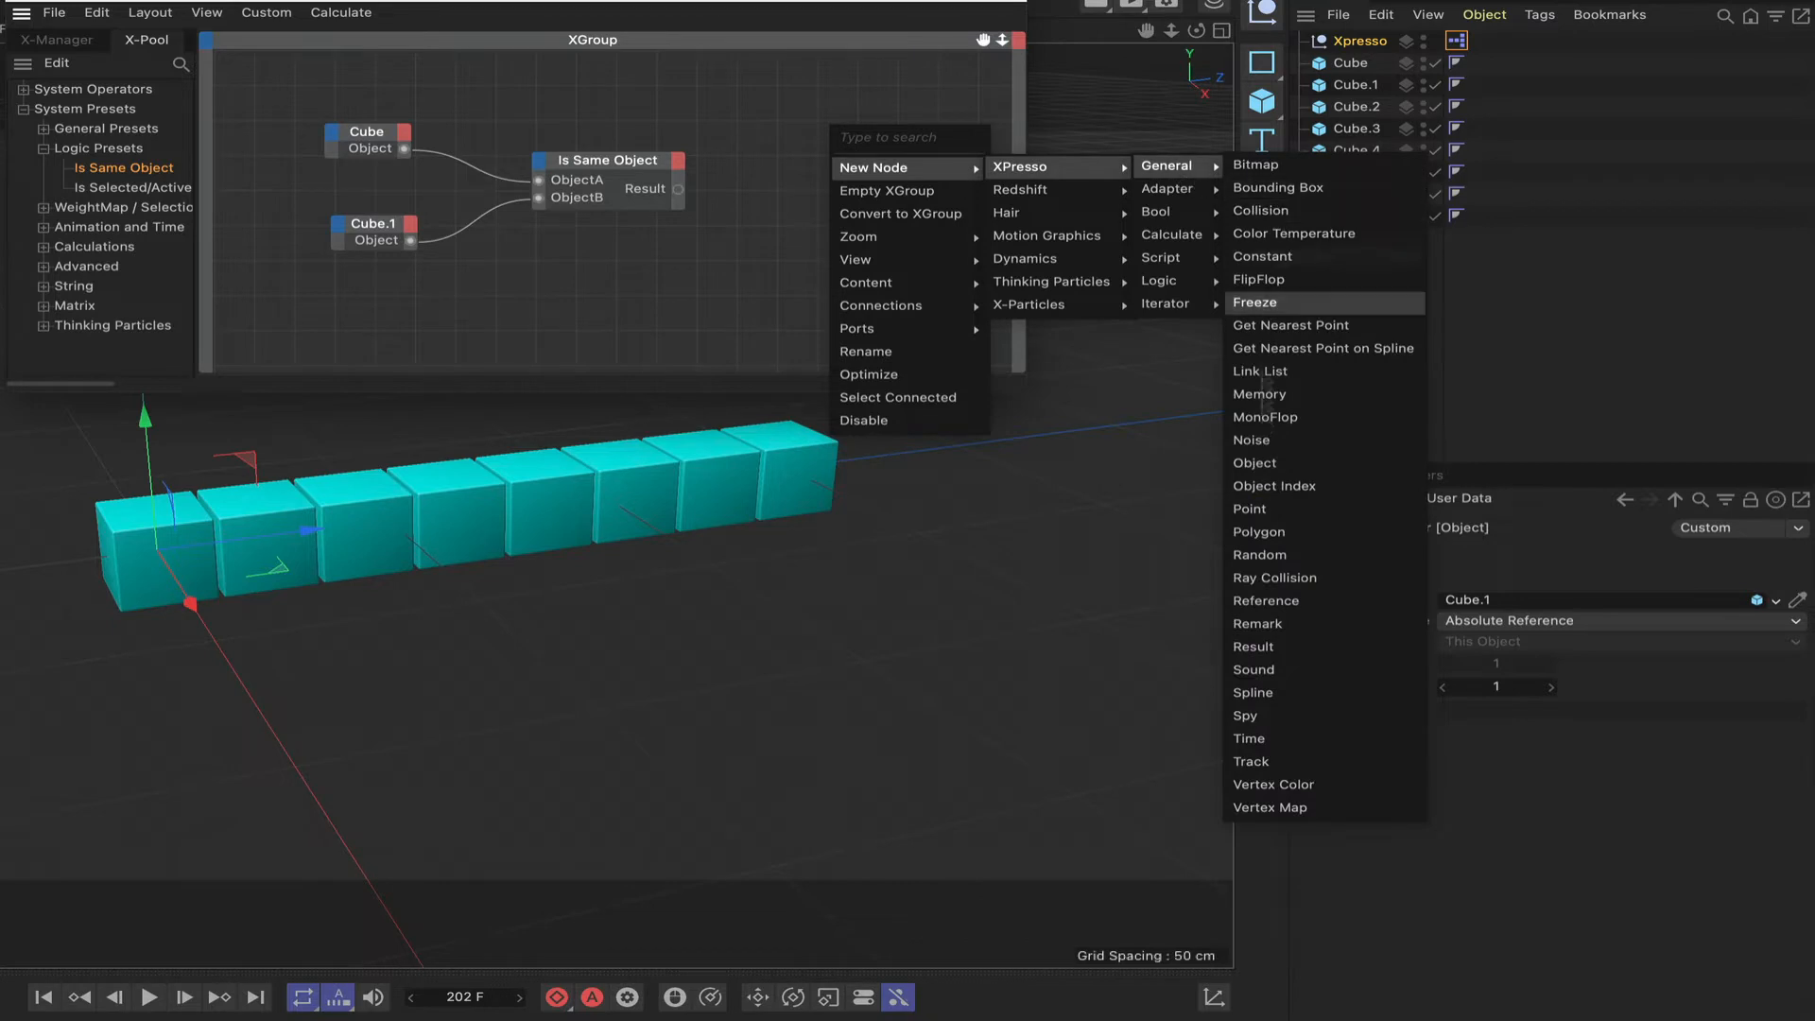
click(1254, 646)
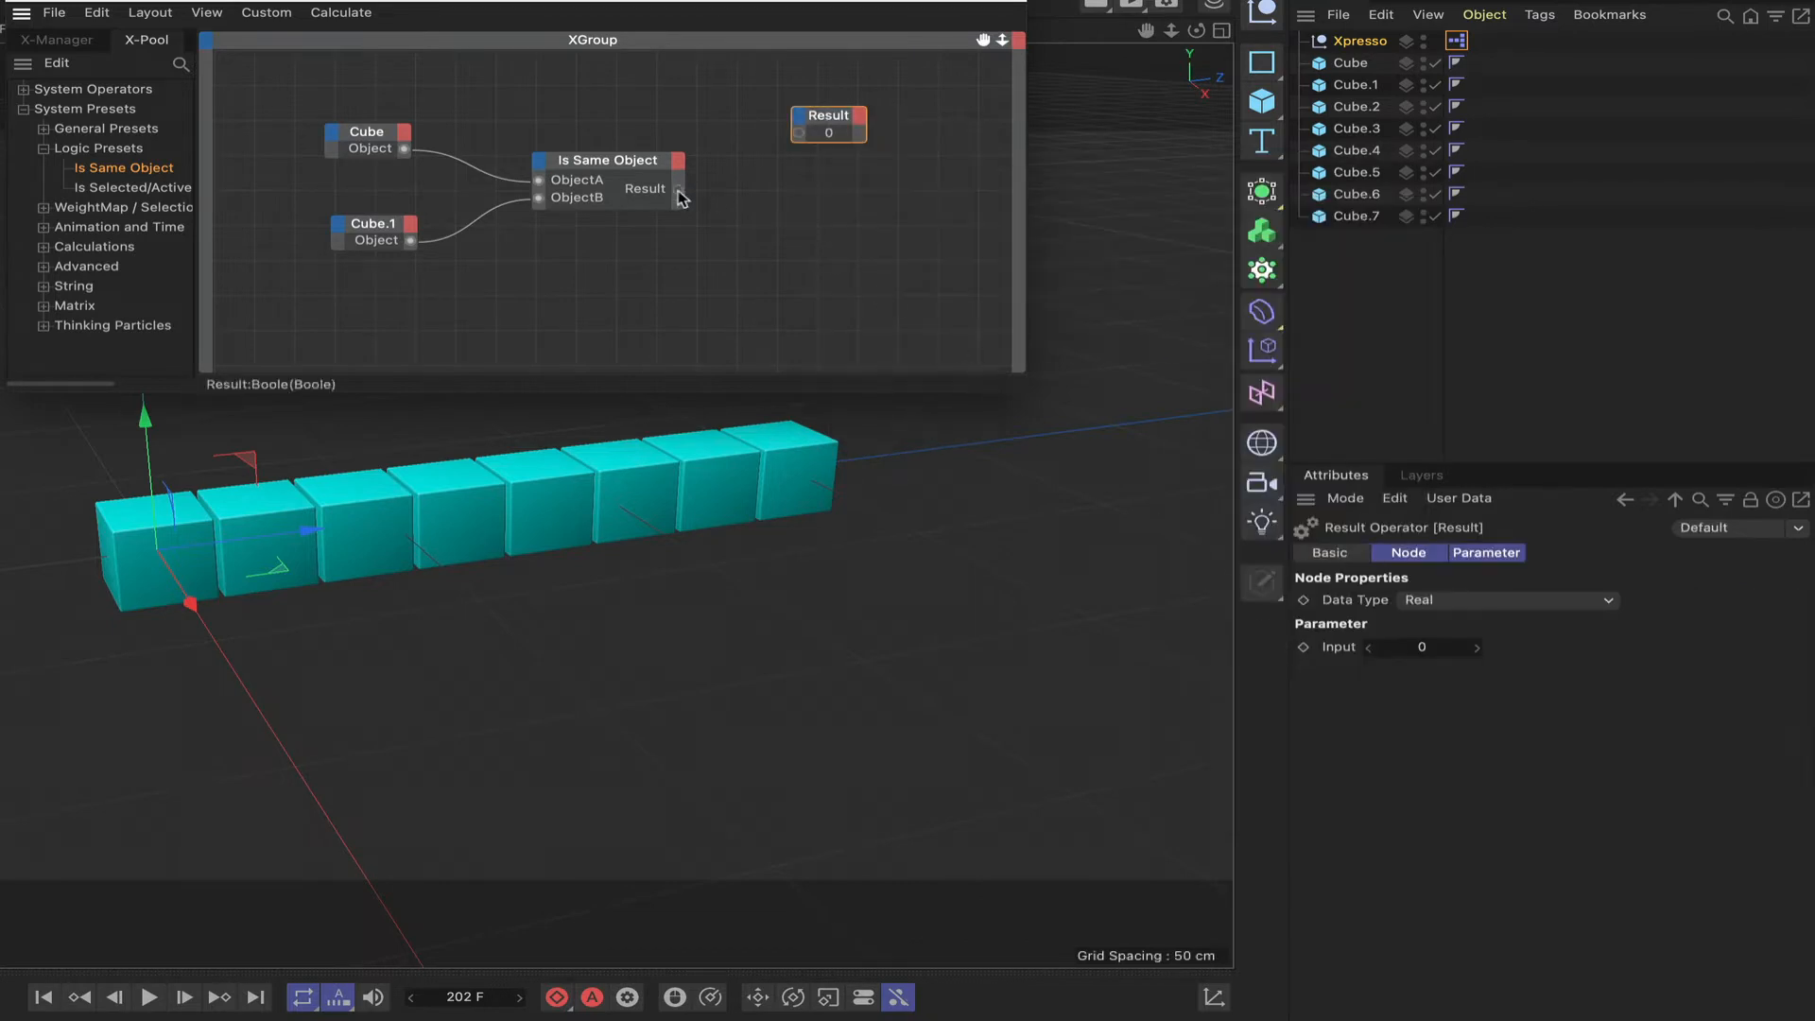
drag(678, 188, 796, 183)
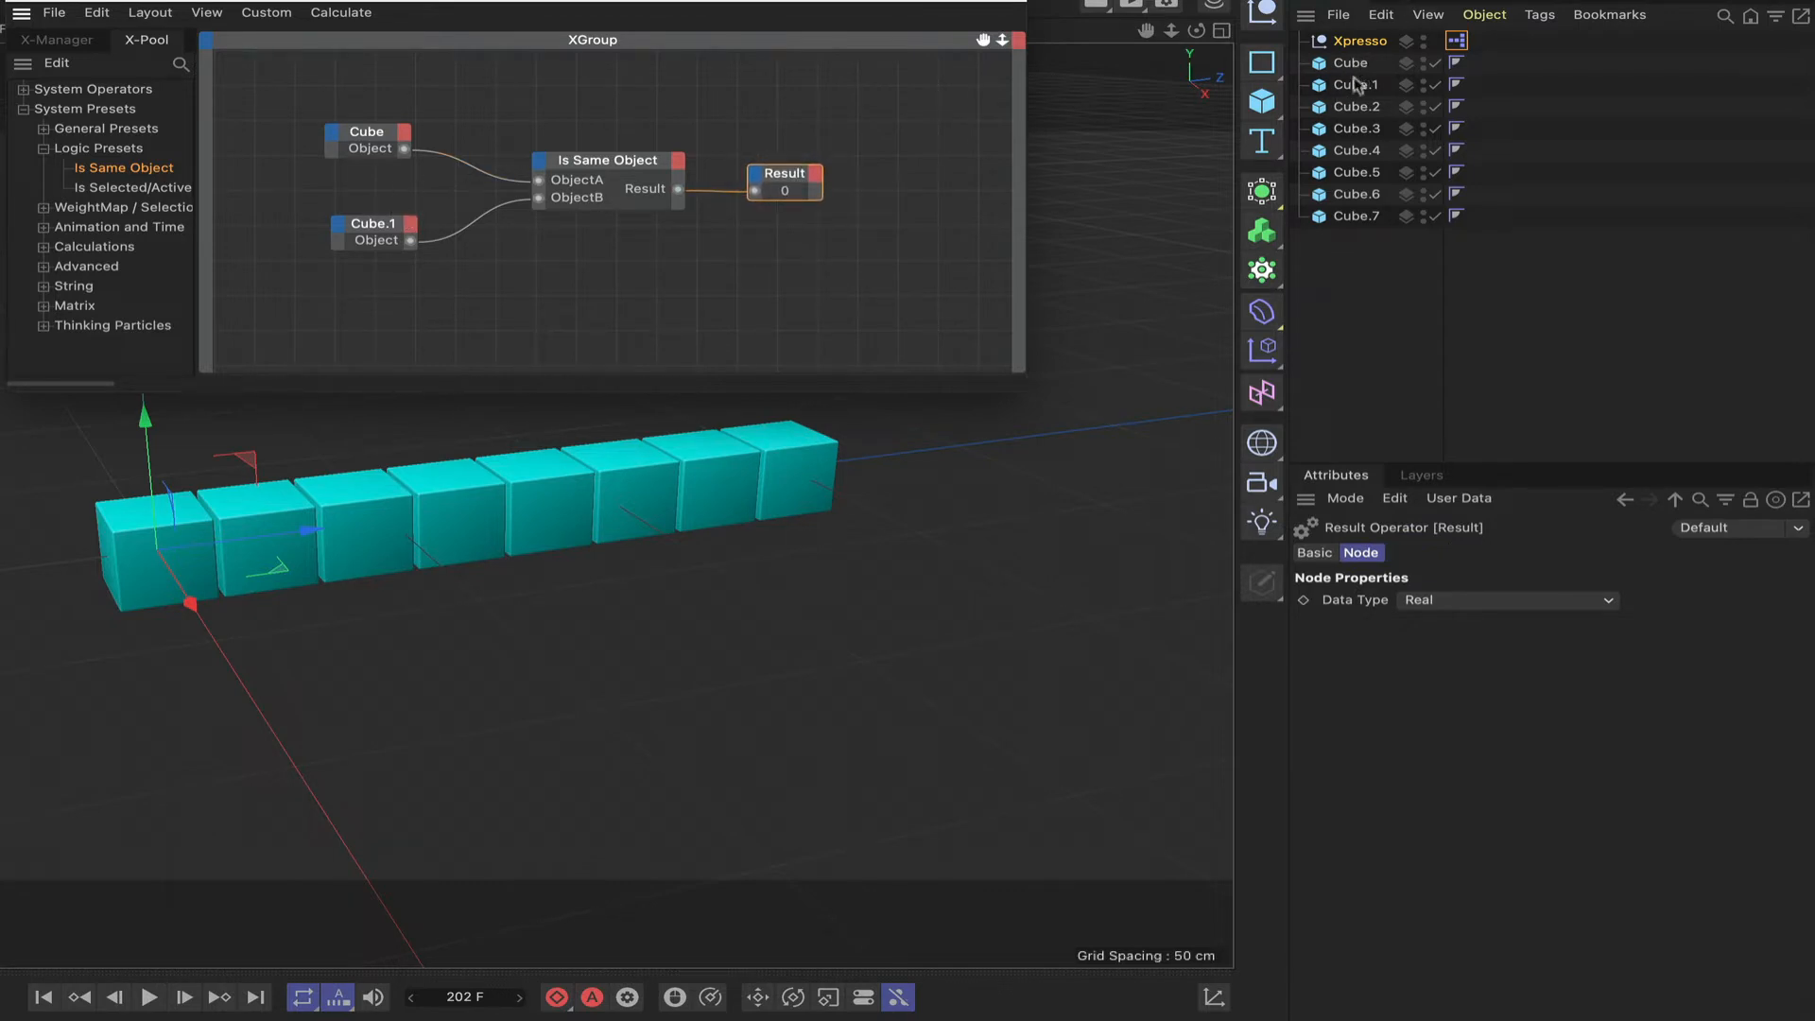
Step: Rewire ObjectB to the Cube node's Object output instead of Cube.1, and delete the Cube.1 node
double_click(480, 216)
drag(404, 150, 539, 198)
drag(379, 140, 381, 170)
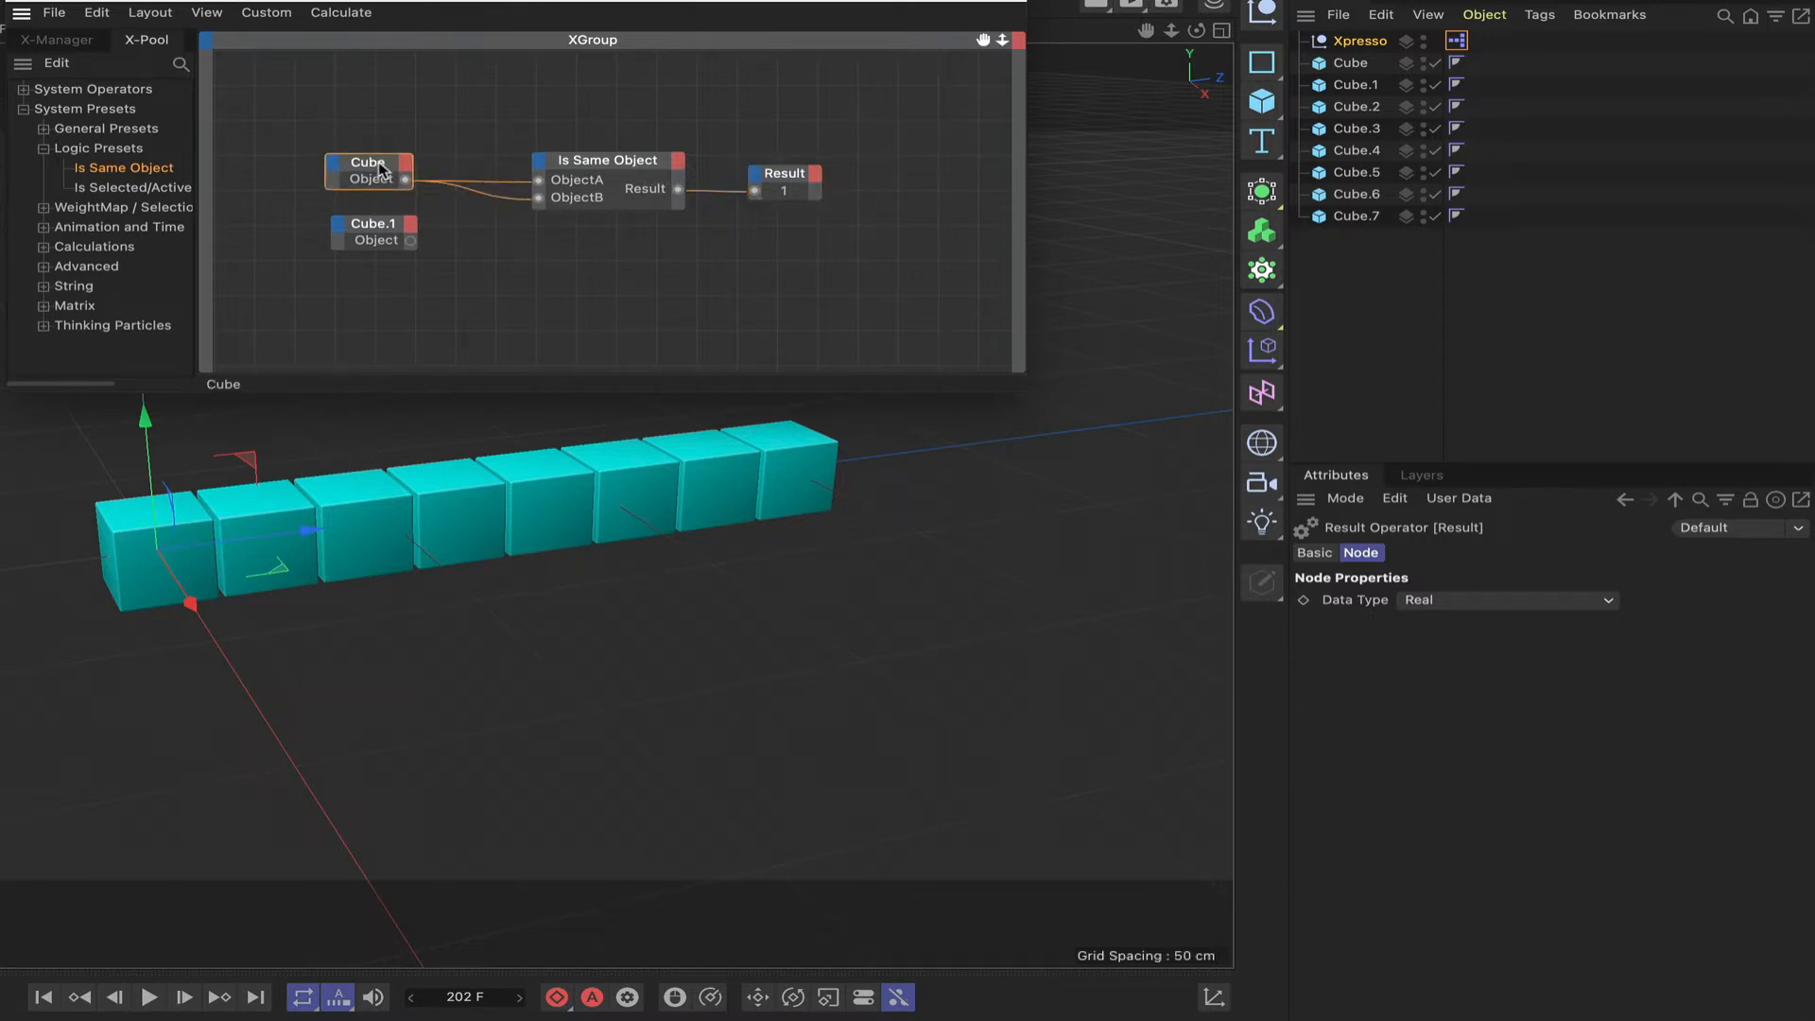
click(381, 234)
key(Delete)
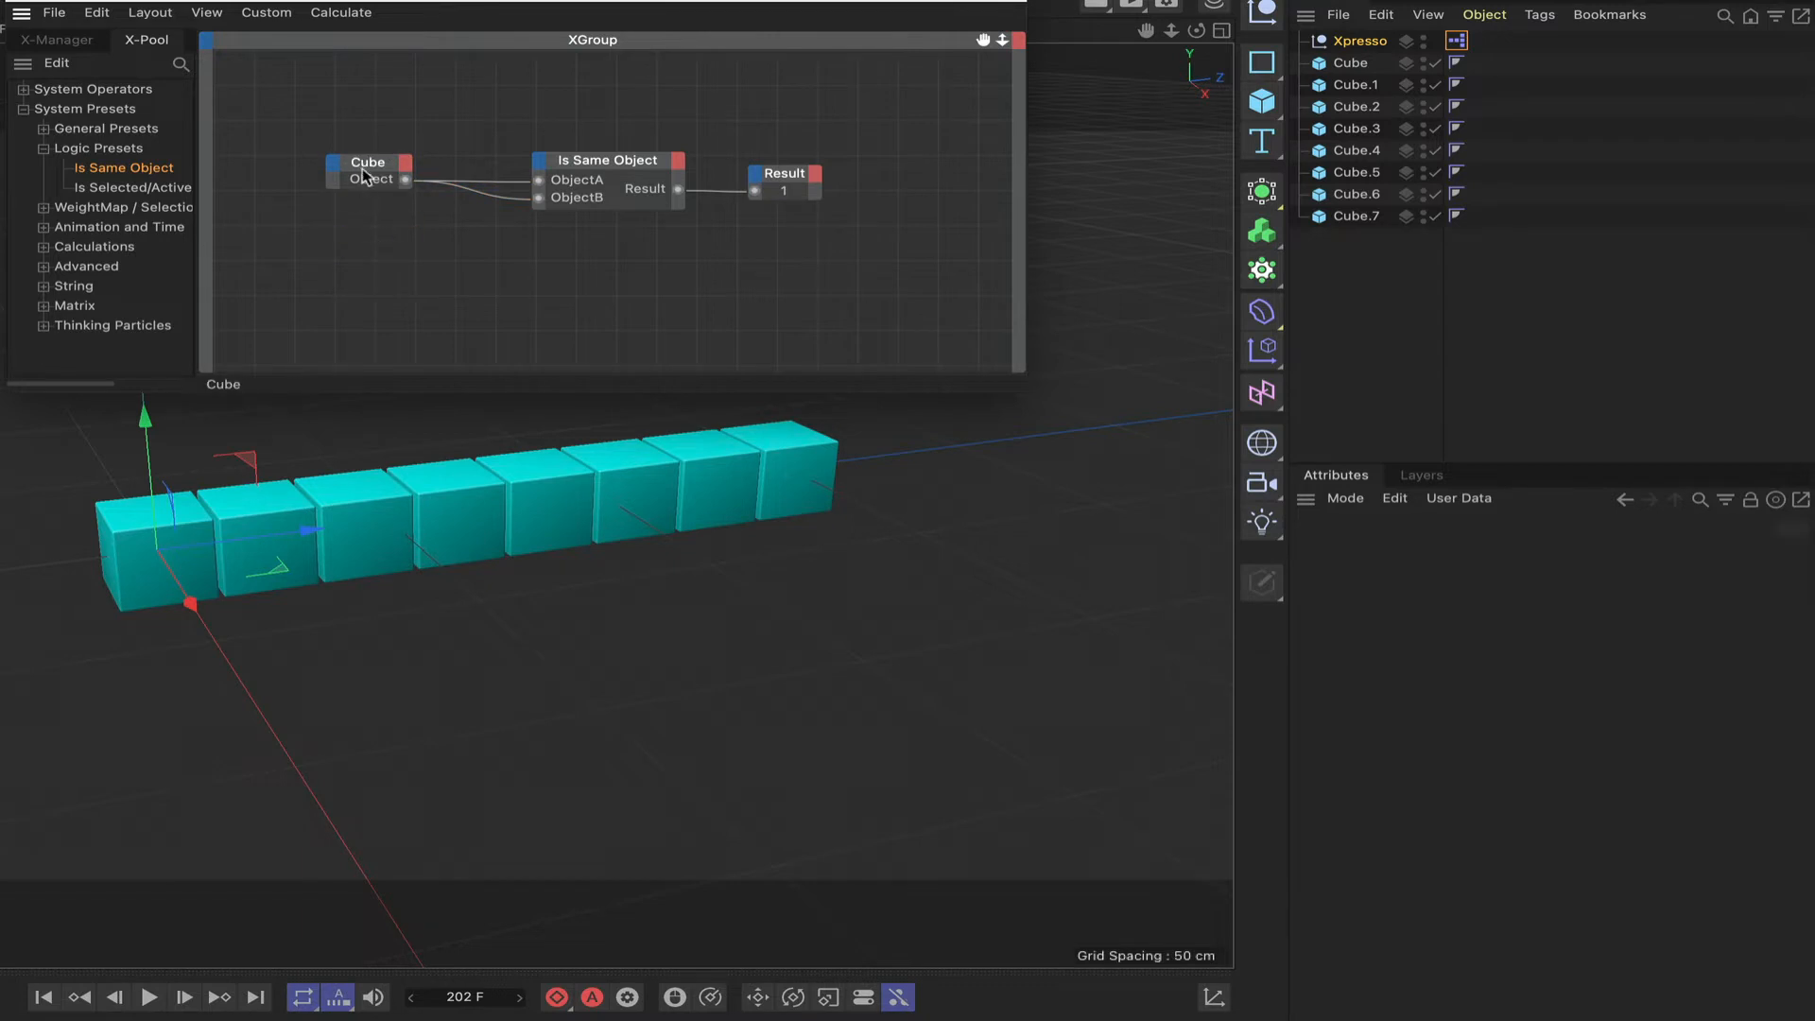
drag(366, 170, 366, 179)
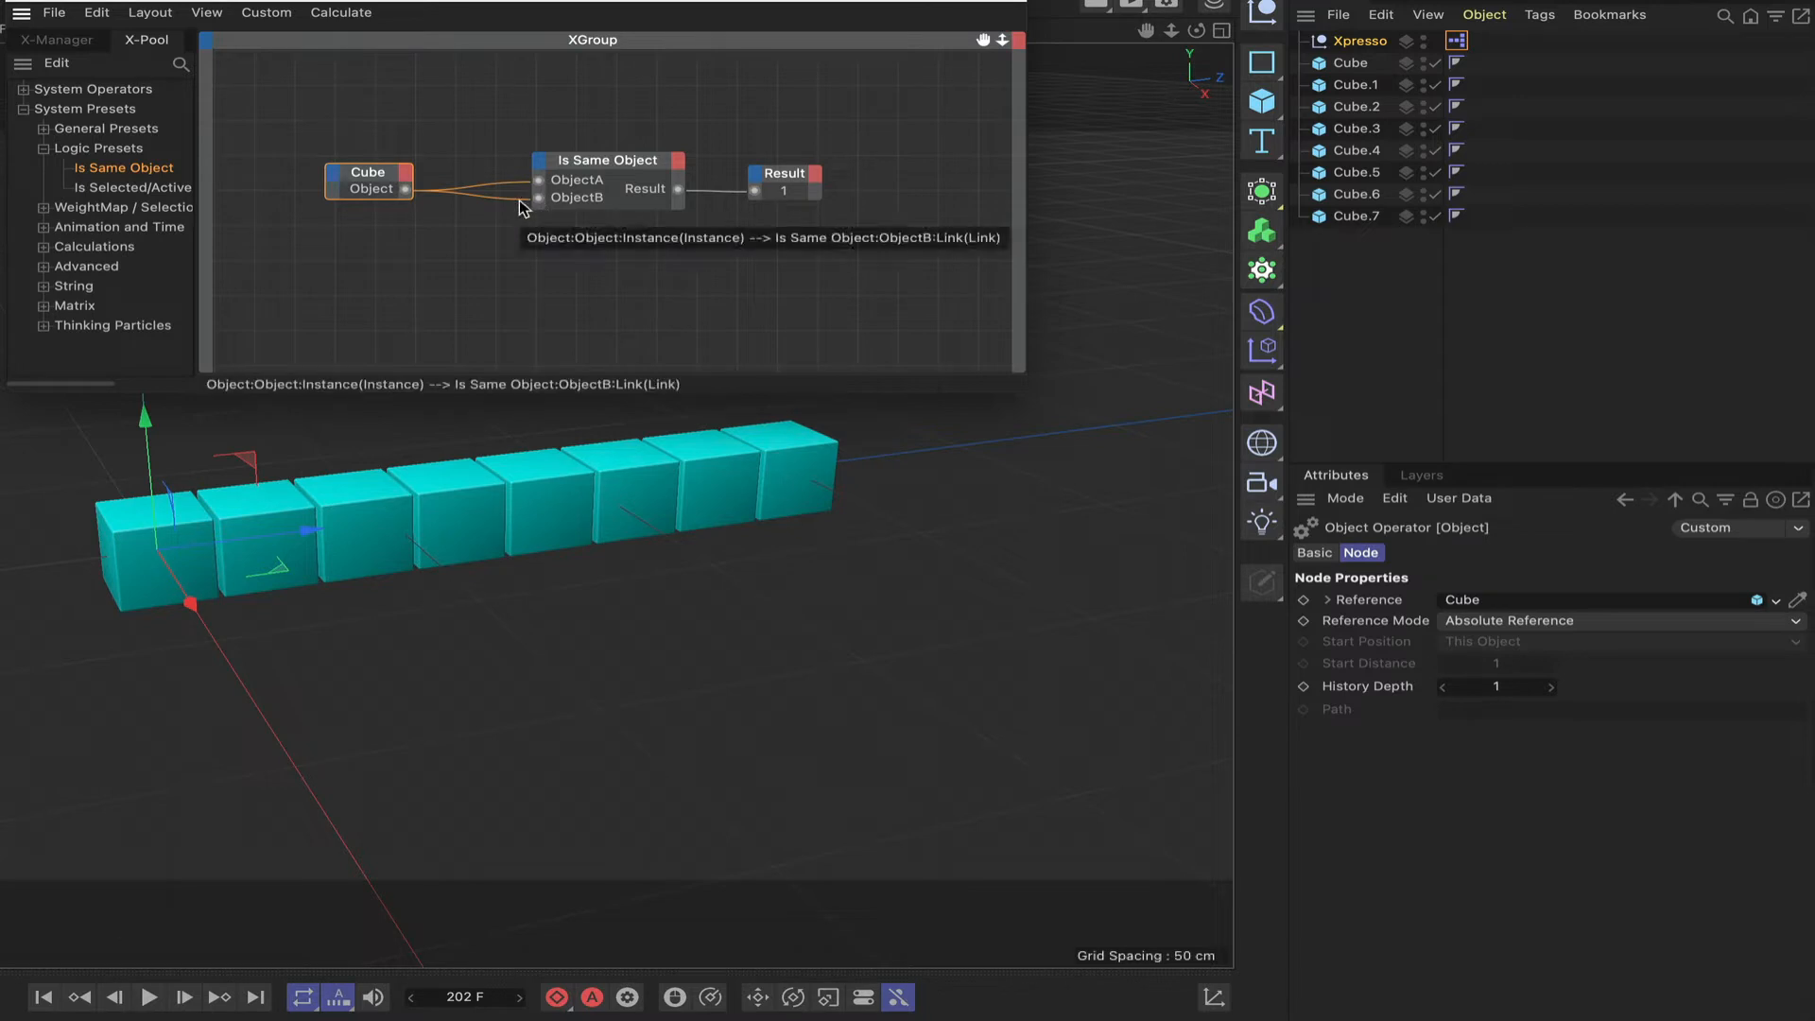
Step: Remove the wire from Cube to ObjectB and delete the Result node
double_click(520, 201)
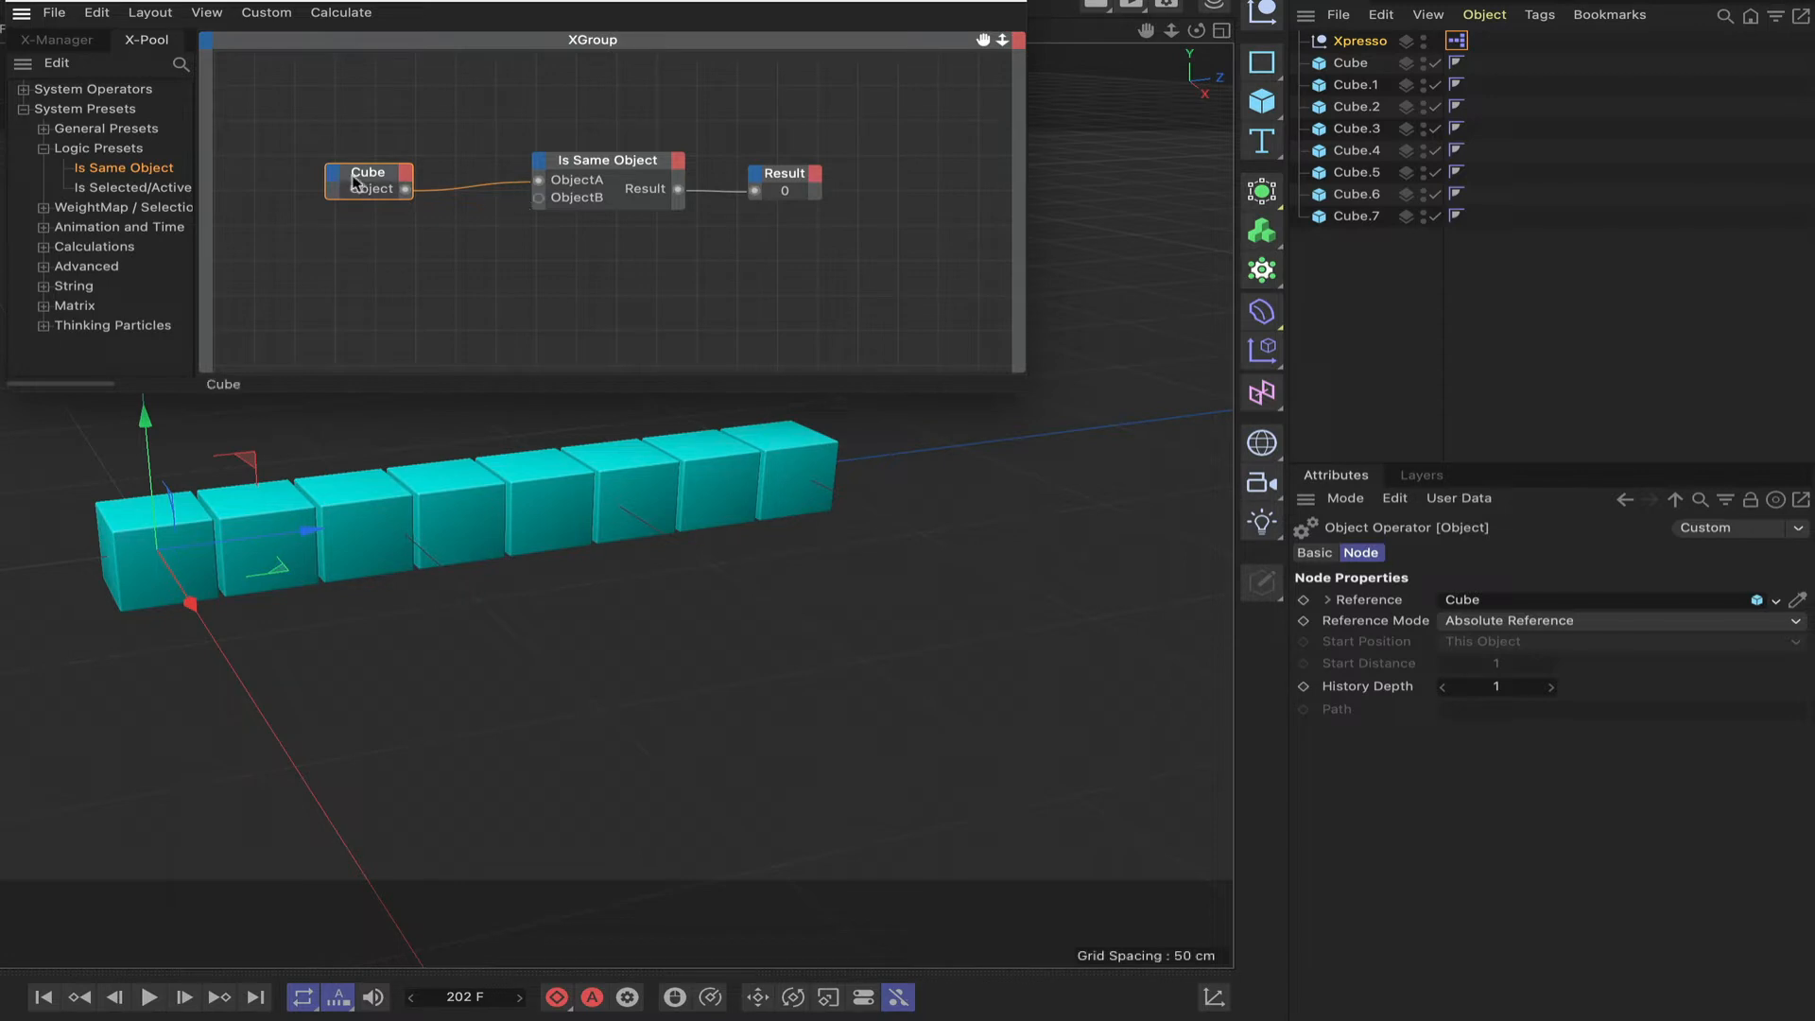
drag(356, 182, 409, 140)
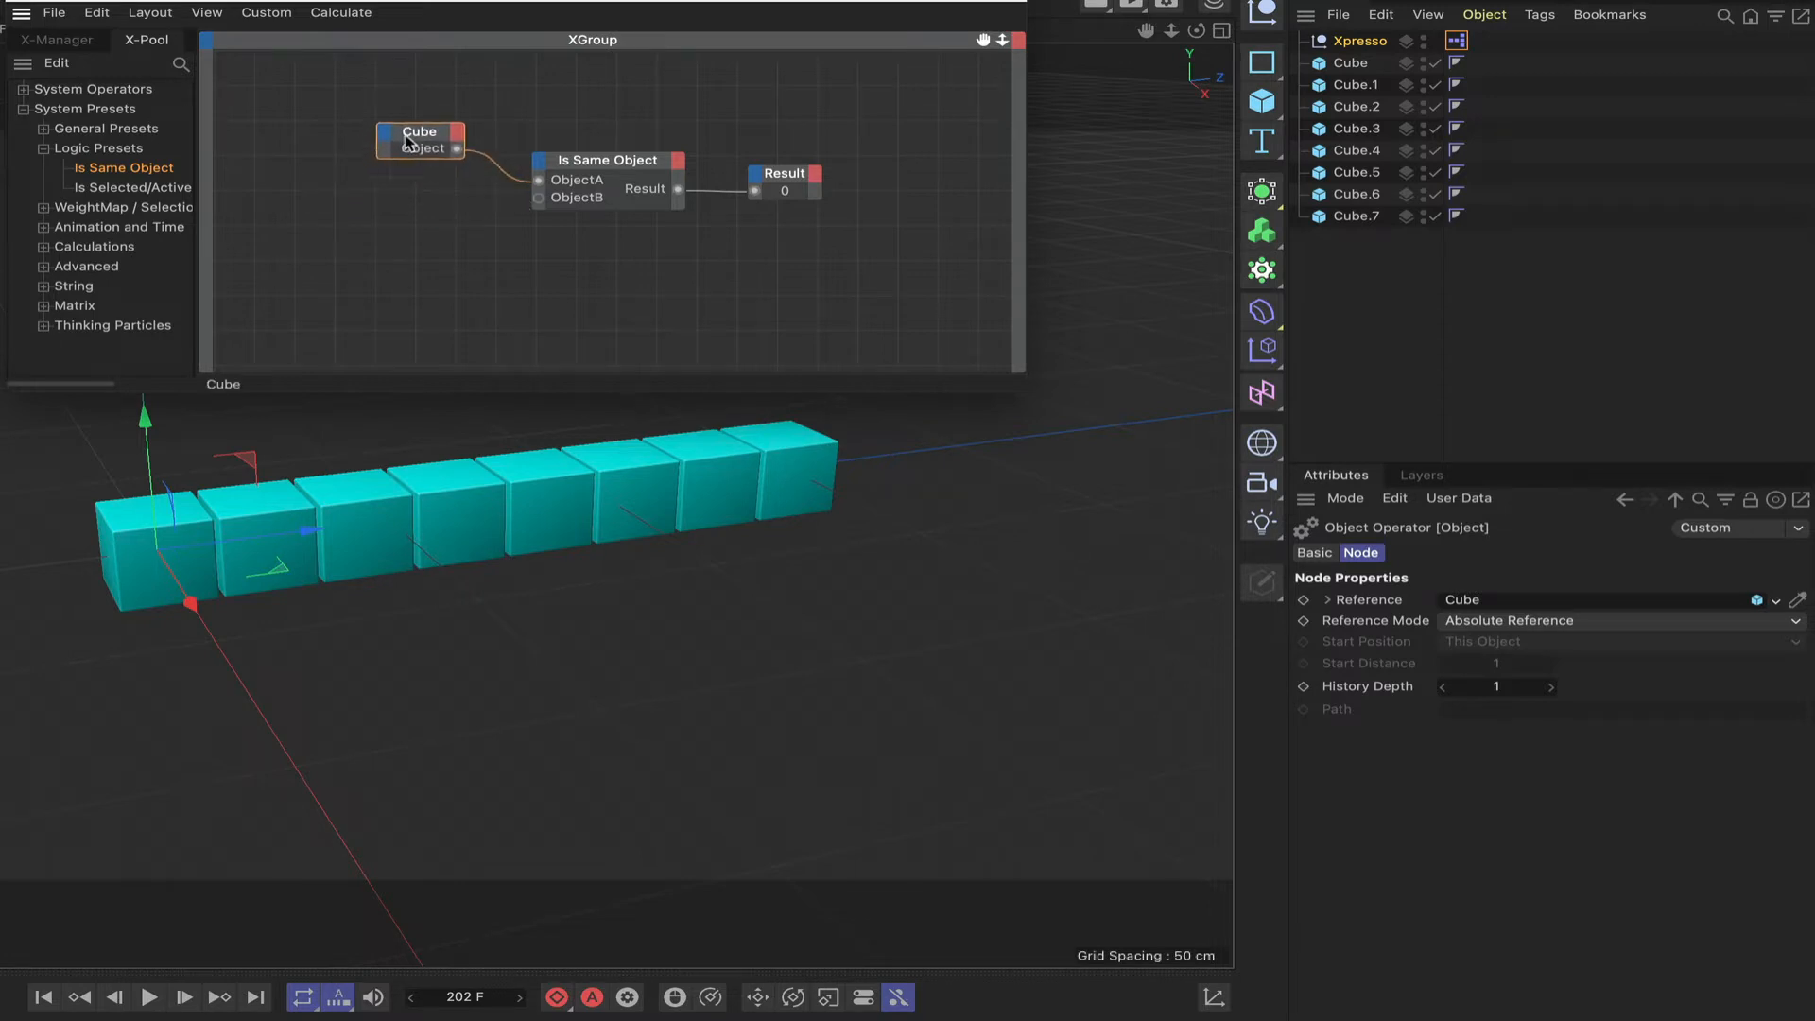
click(790, 179)
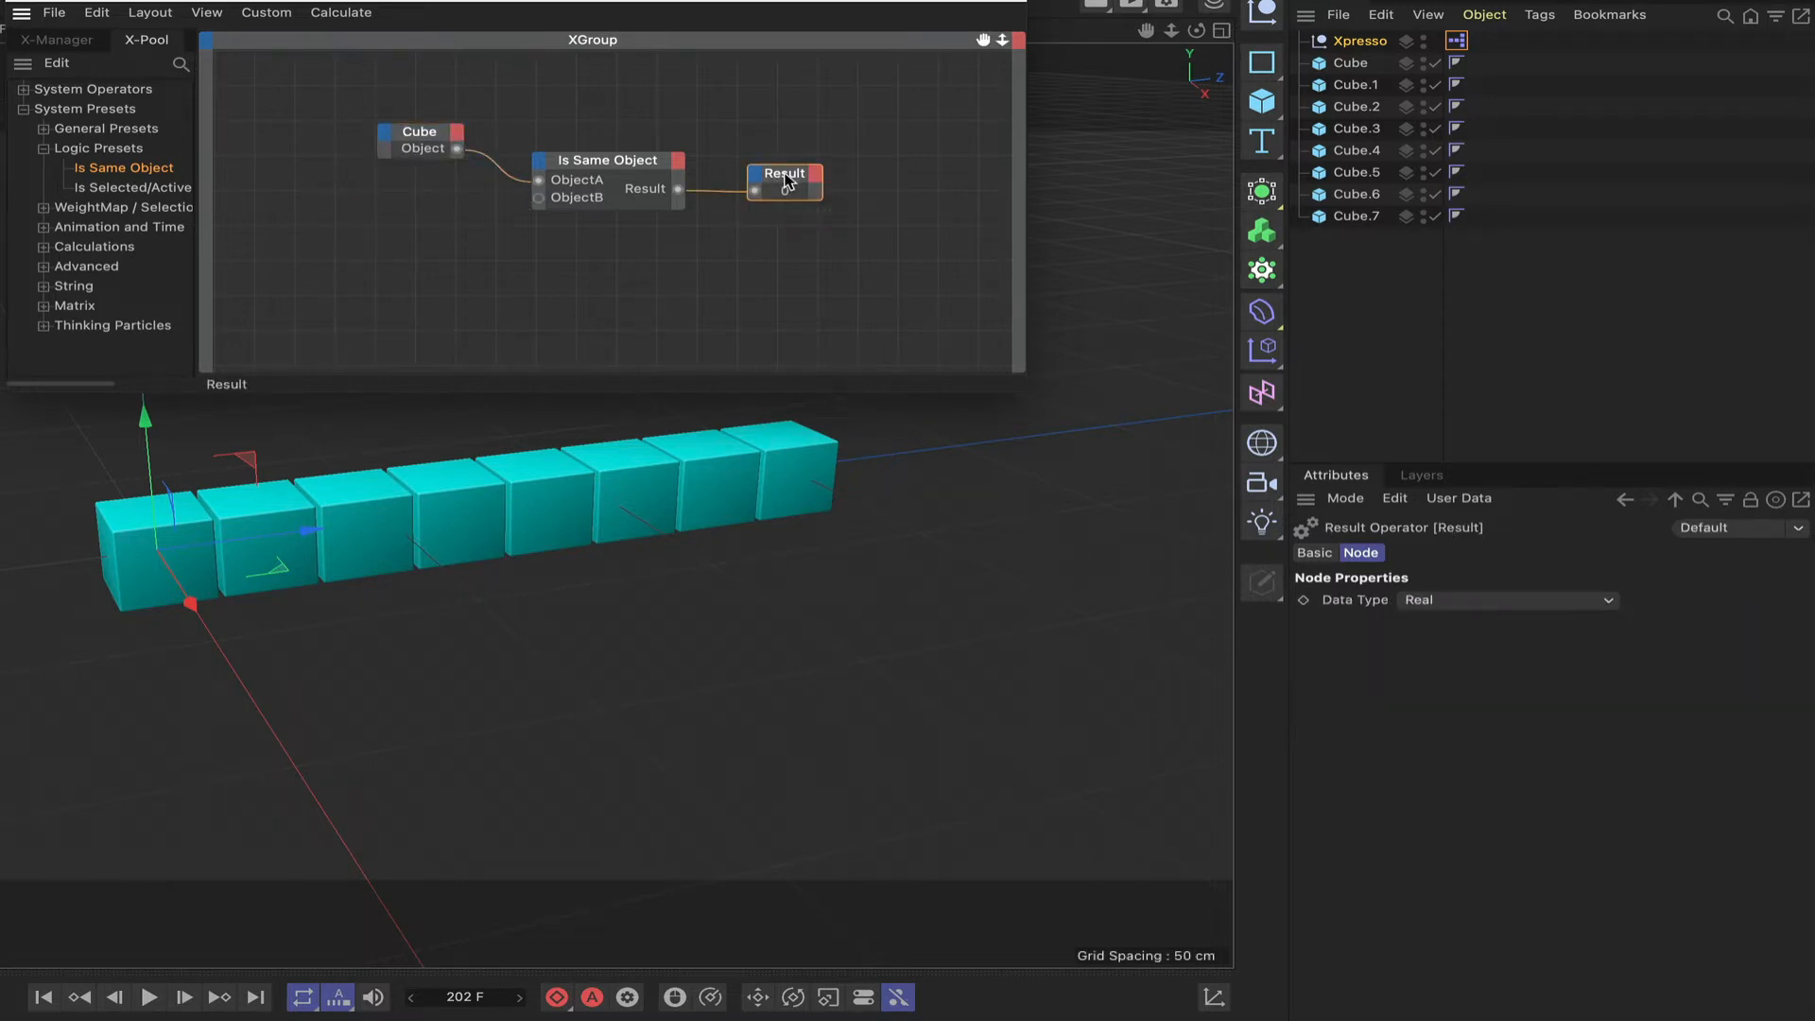
key(Delete)
Step: Delete the Cube node and move the Is Same Object node slightly lower in the XGroup
drag(431, 140, 460, 127)
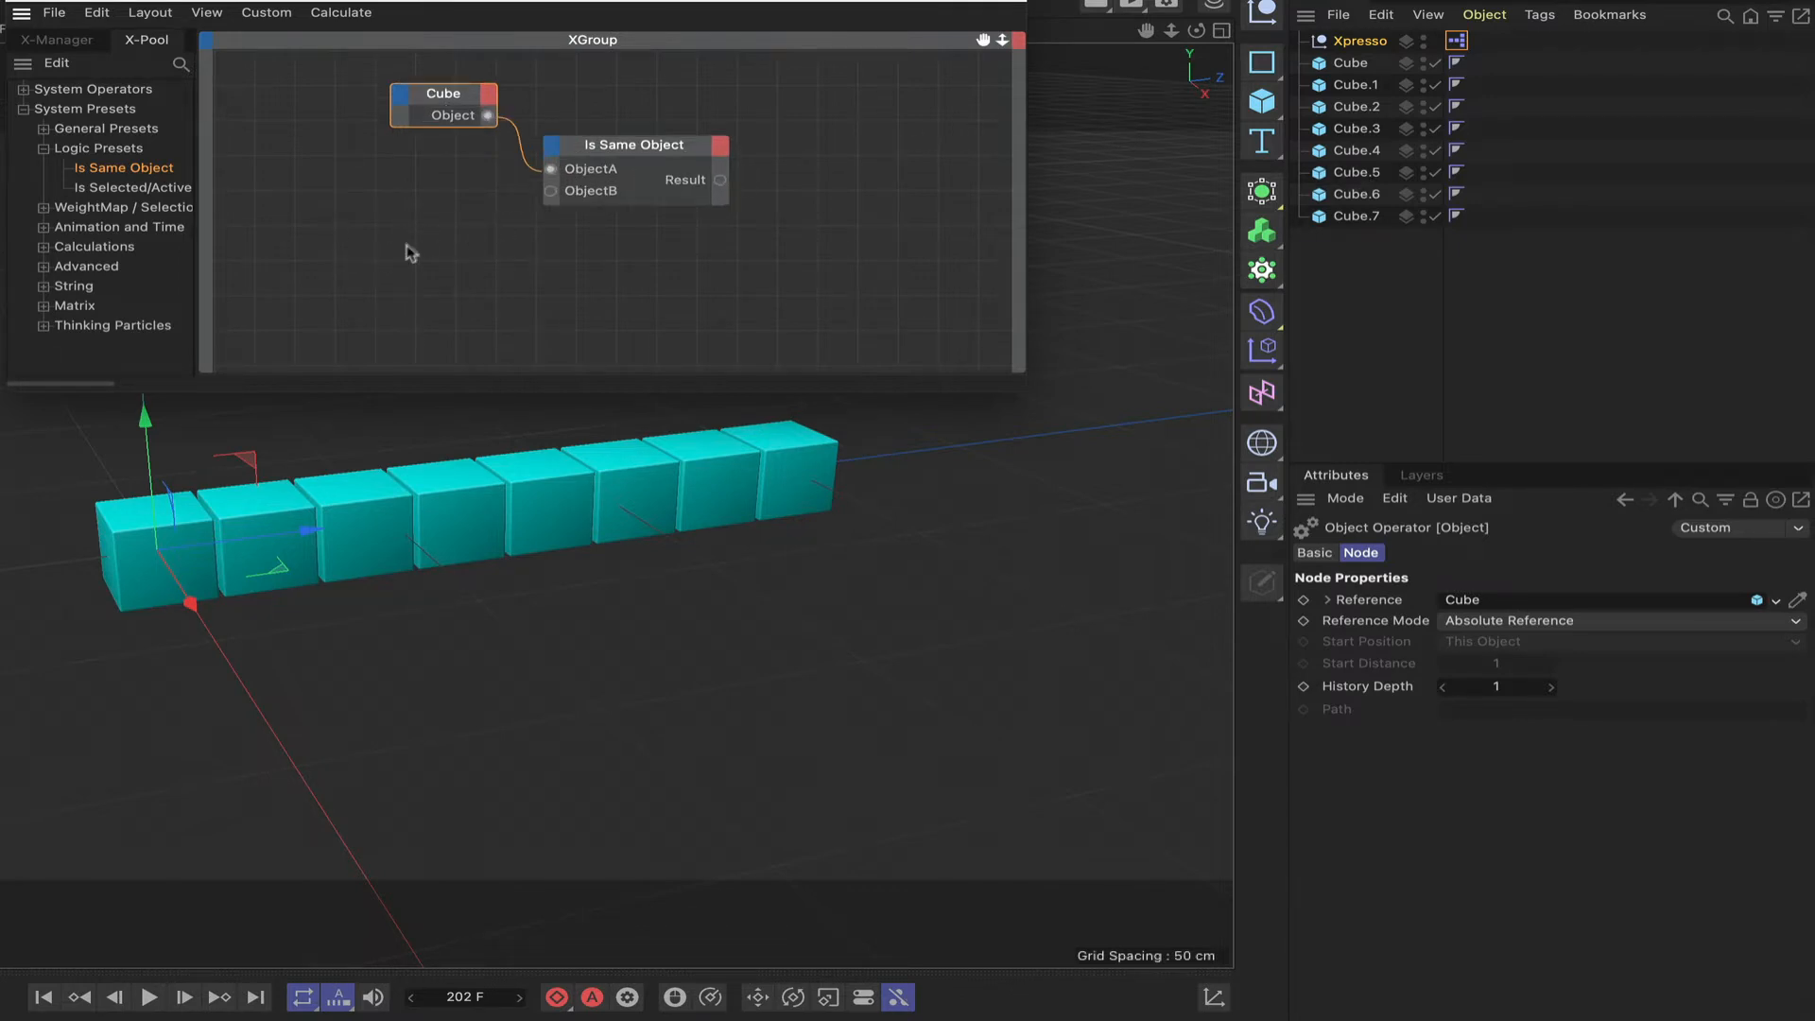
scroll(412, 244, up, 1)
click(202, 14)
mouse_move(244, 40)
click(365, 38)
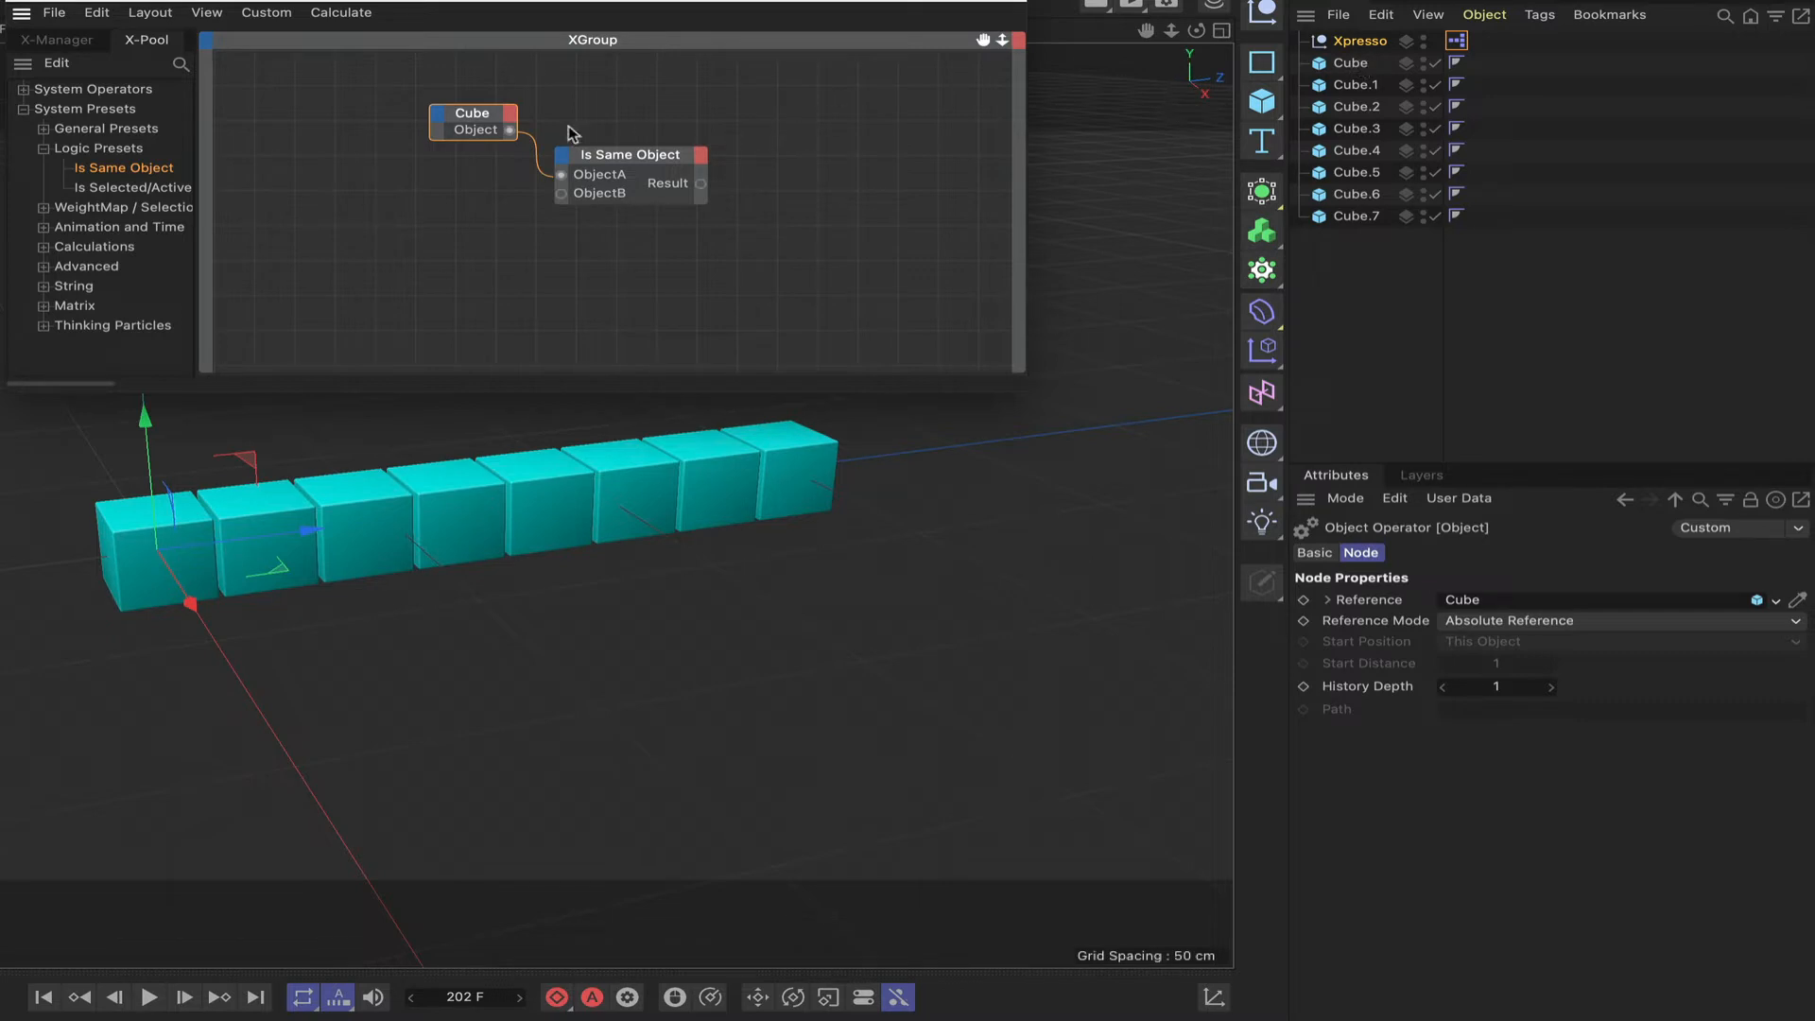
key(Delete)
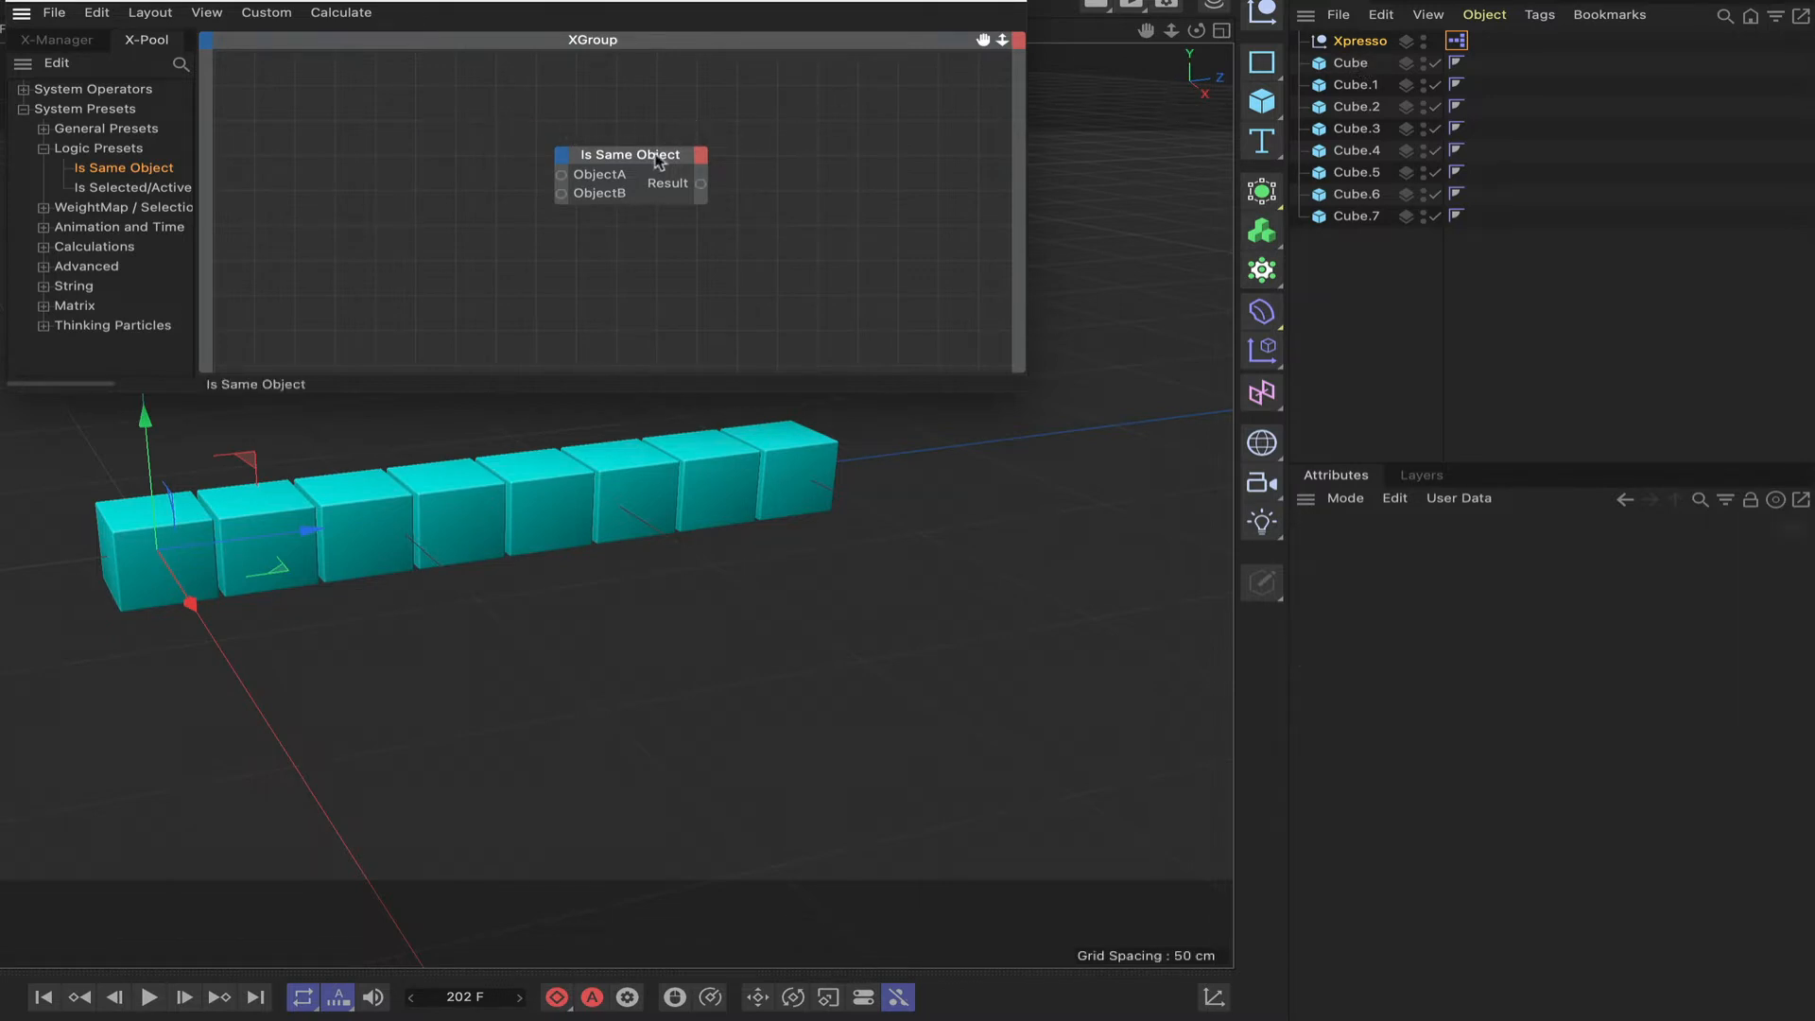
drag(655, 163, 643, 203)
click(643, 203)
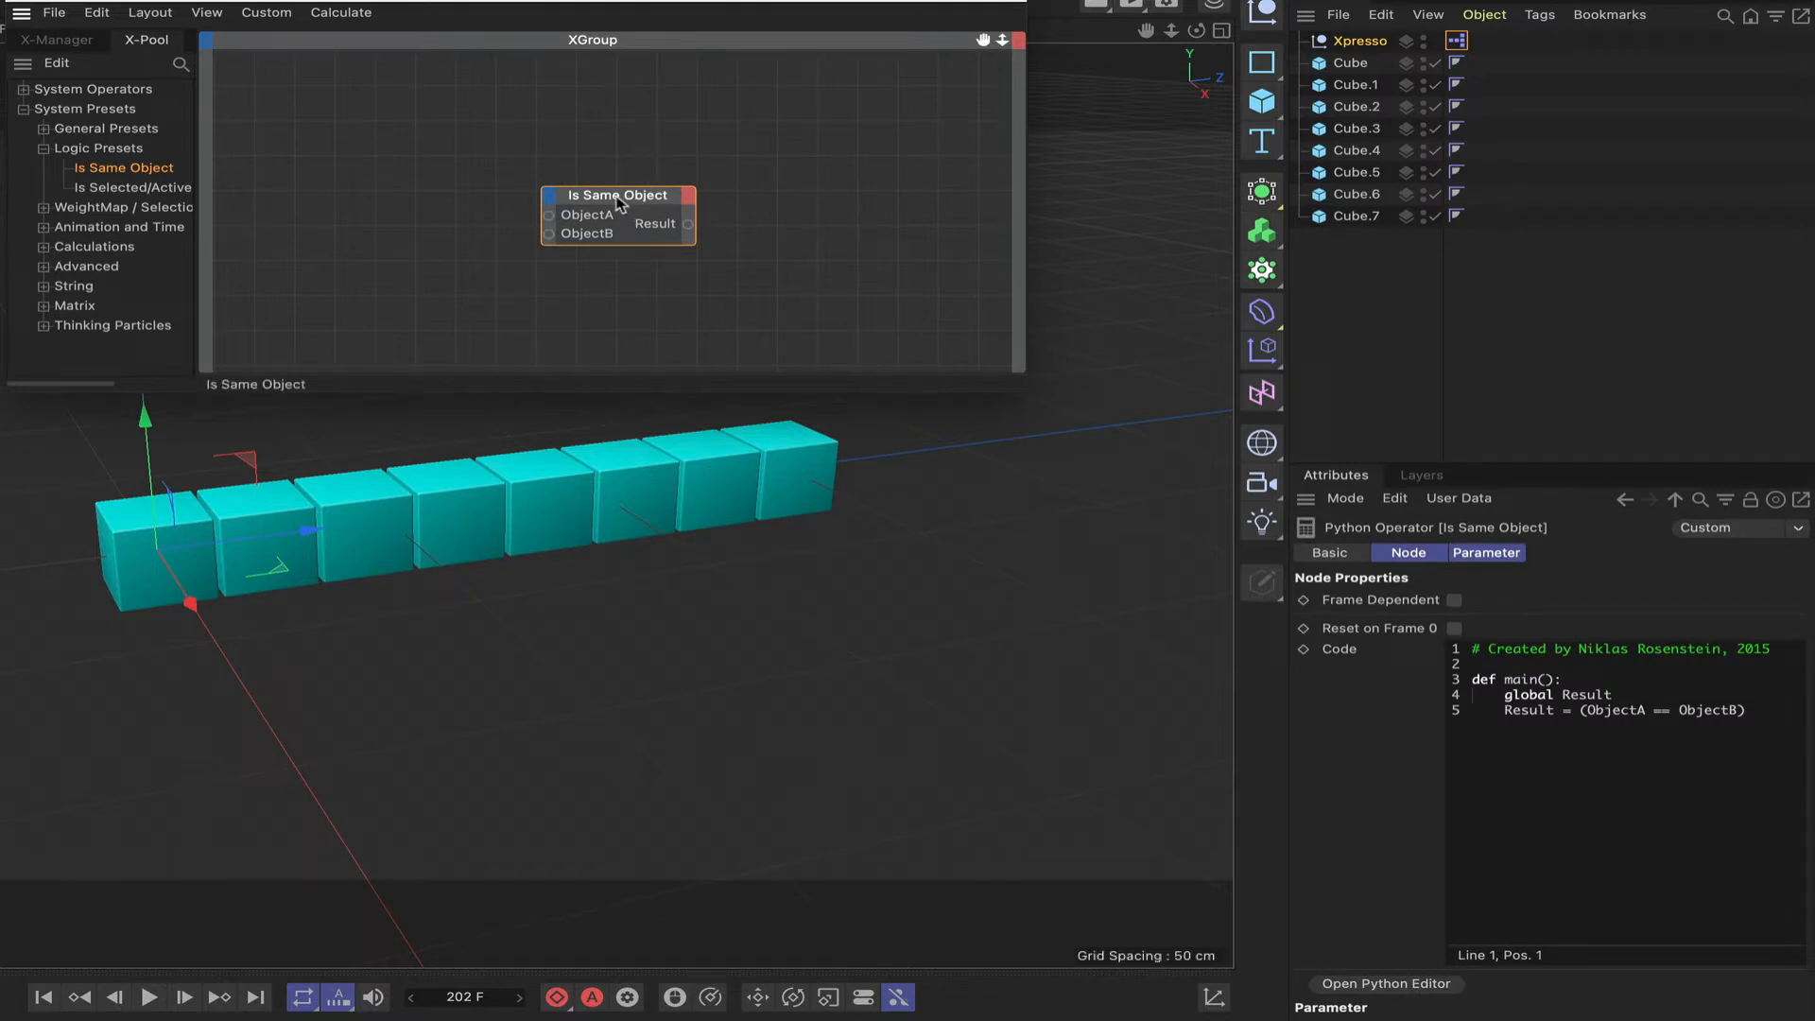
Step: Enlarge the XPresso editor window across the viewport and place the Is Same Object node near the middle of the XGroup
drag(560, 0, 221, 0)
scroll(344, 25, down, 1)
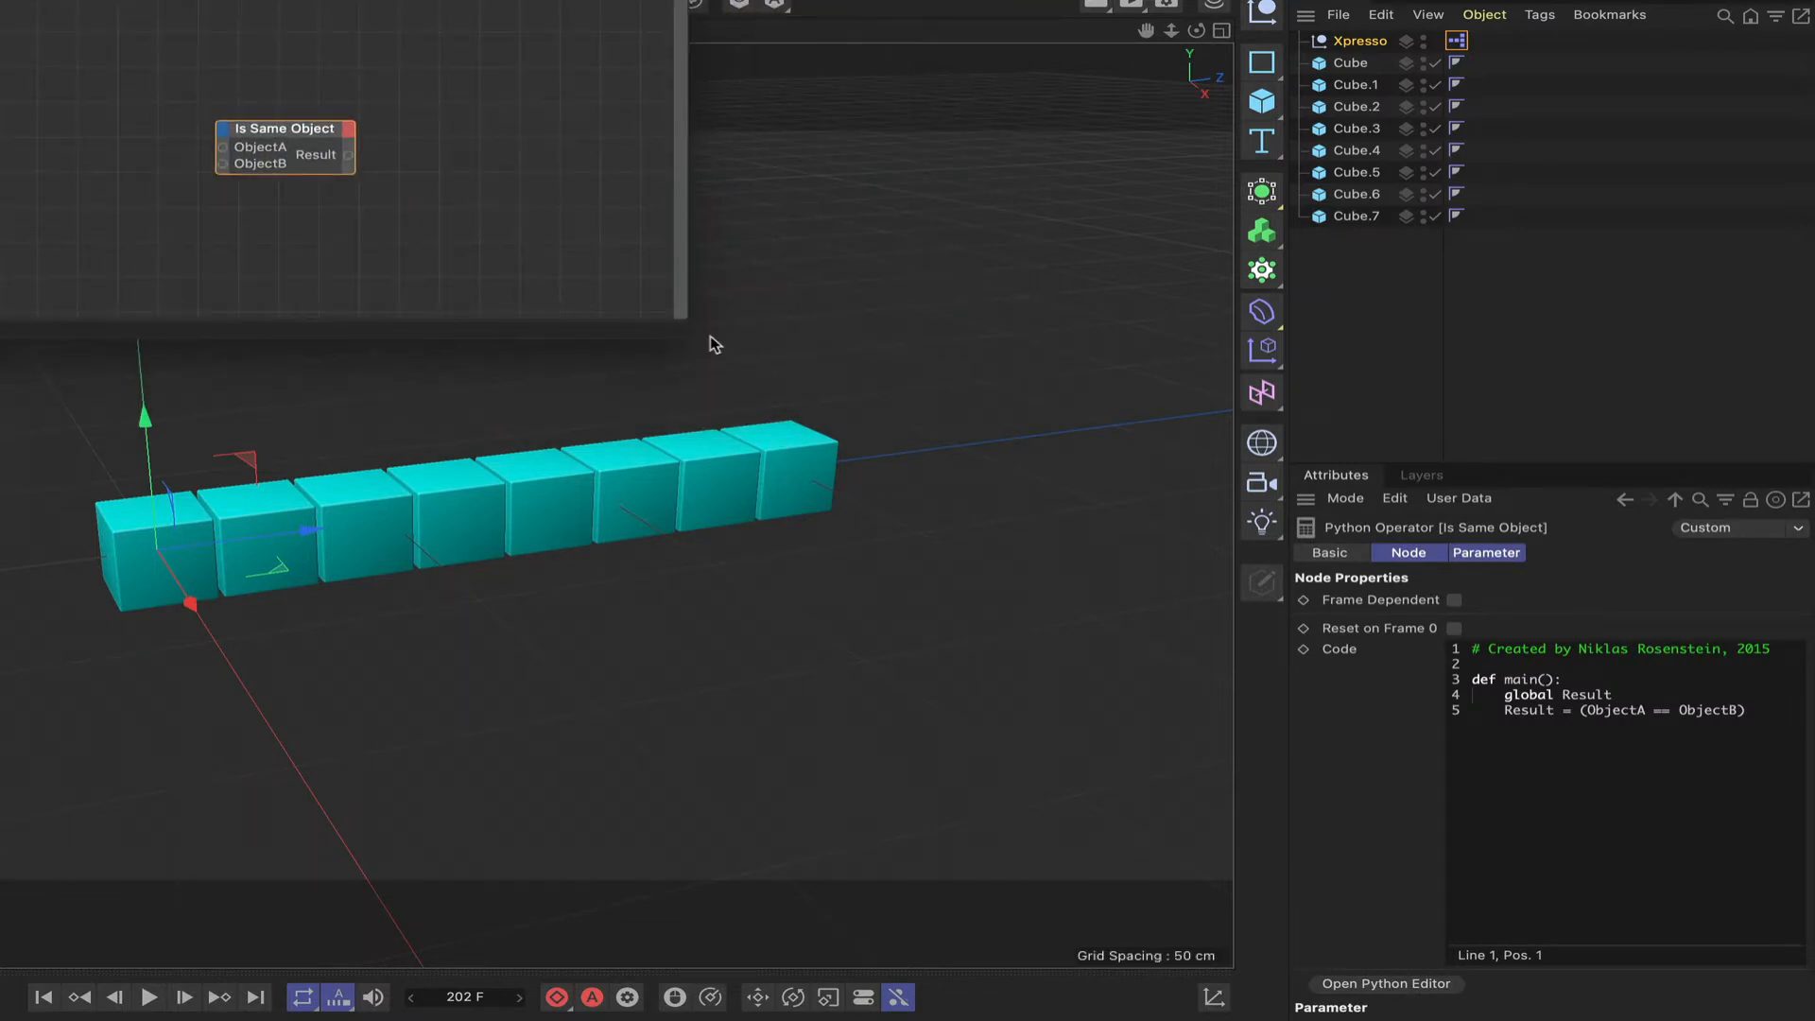
drag(685, 320, 1391, 458)
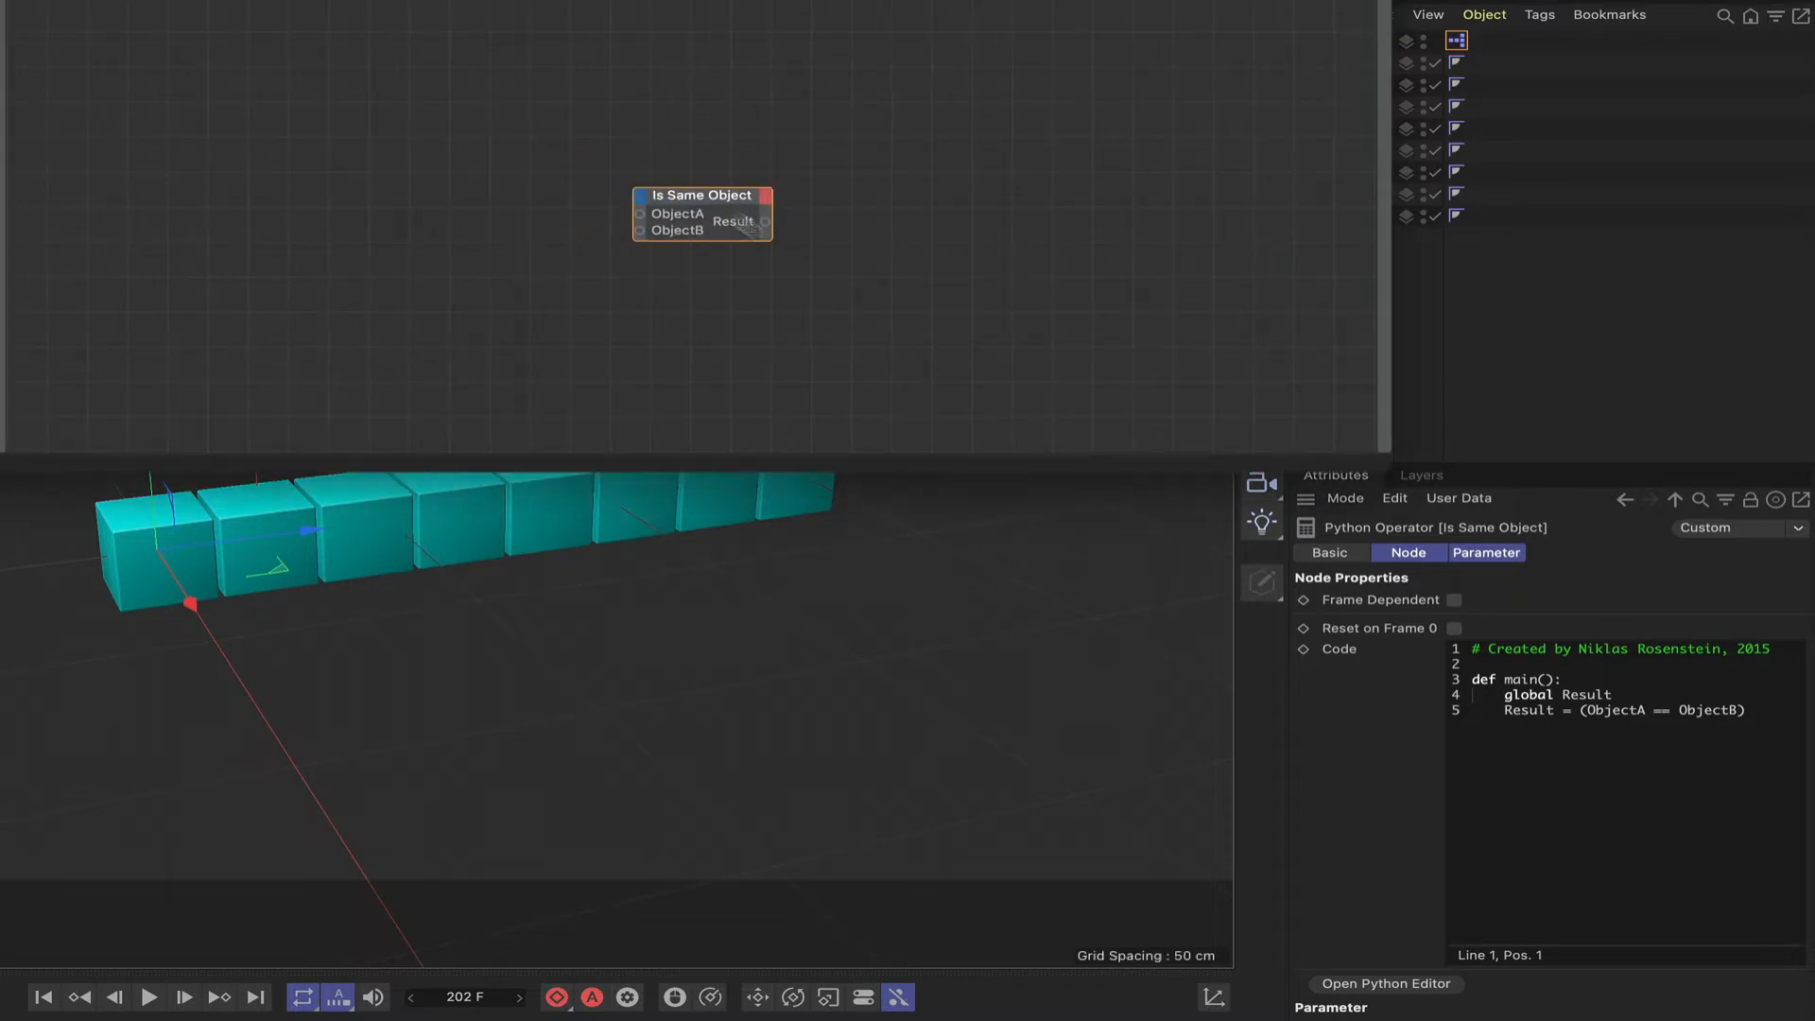
drag(693, 198, 797, 167)
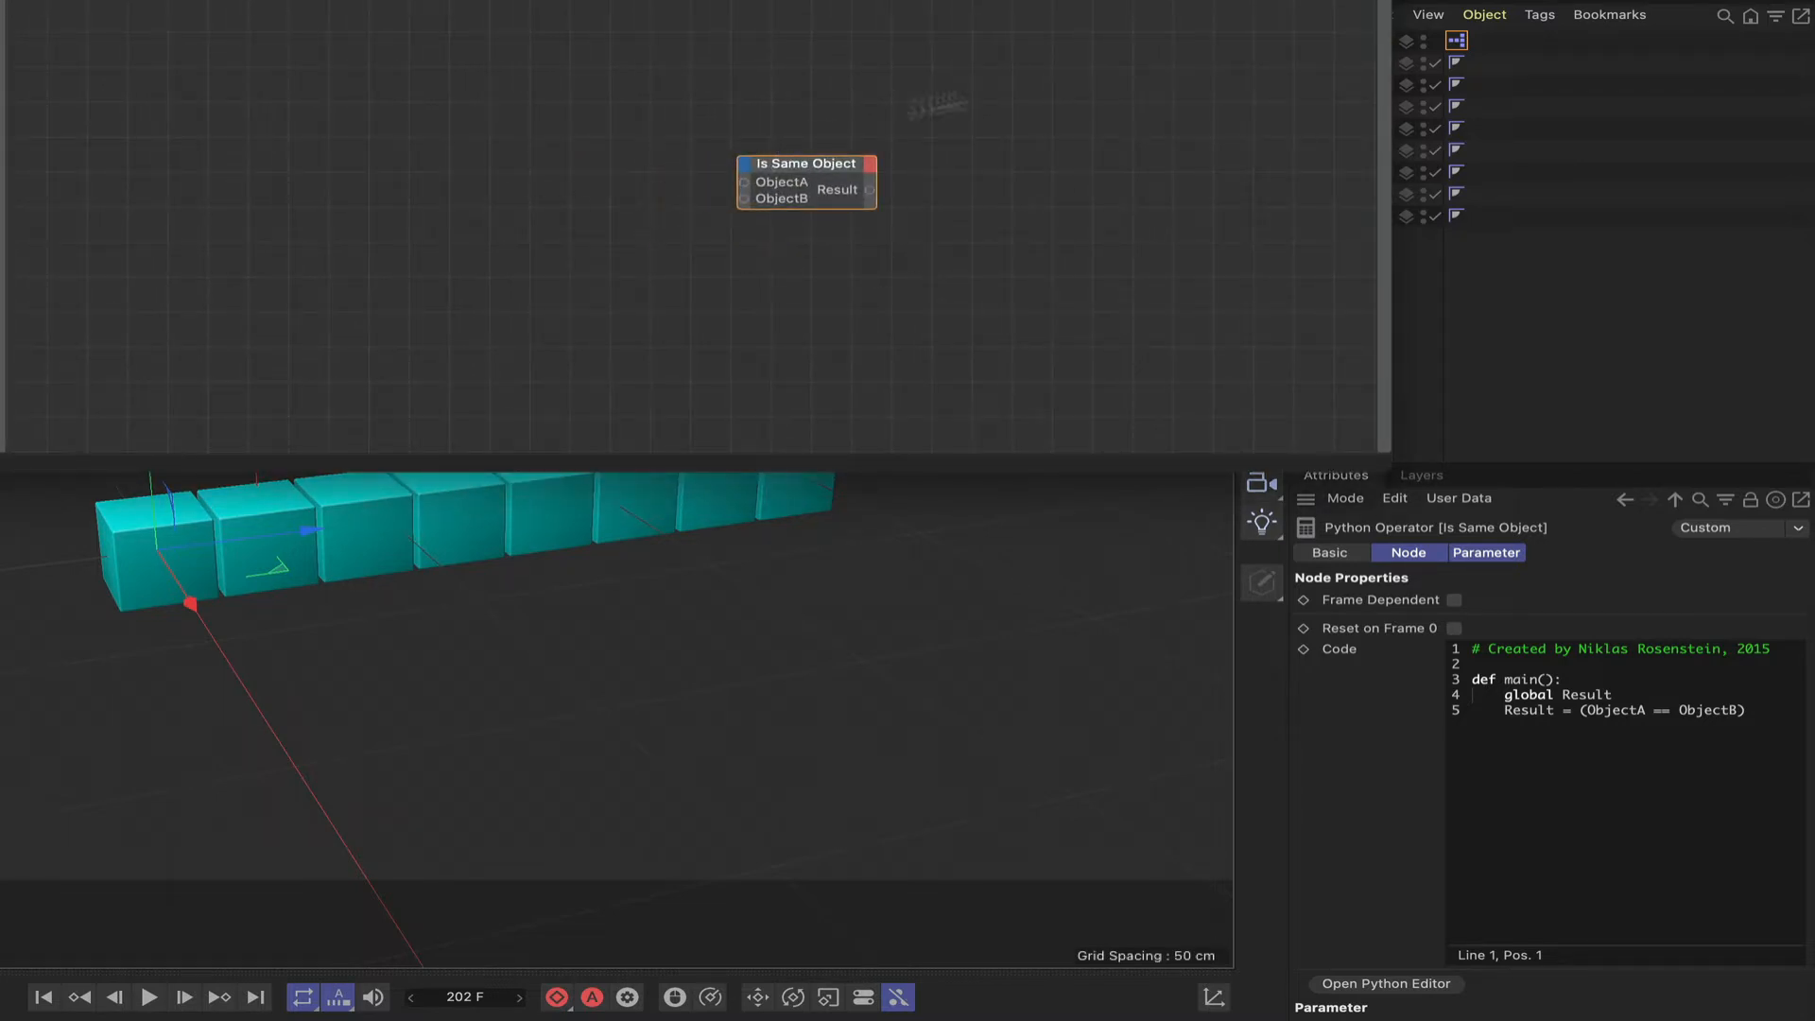
drag(1386, 28, 1272, 25)
scroll(1184, 21, down, 2)
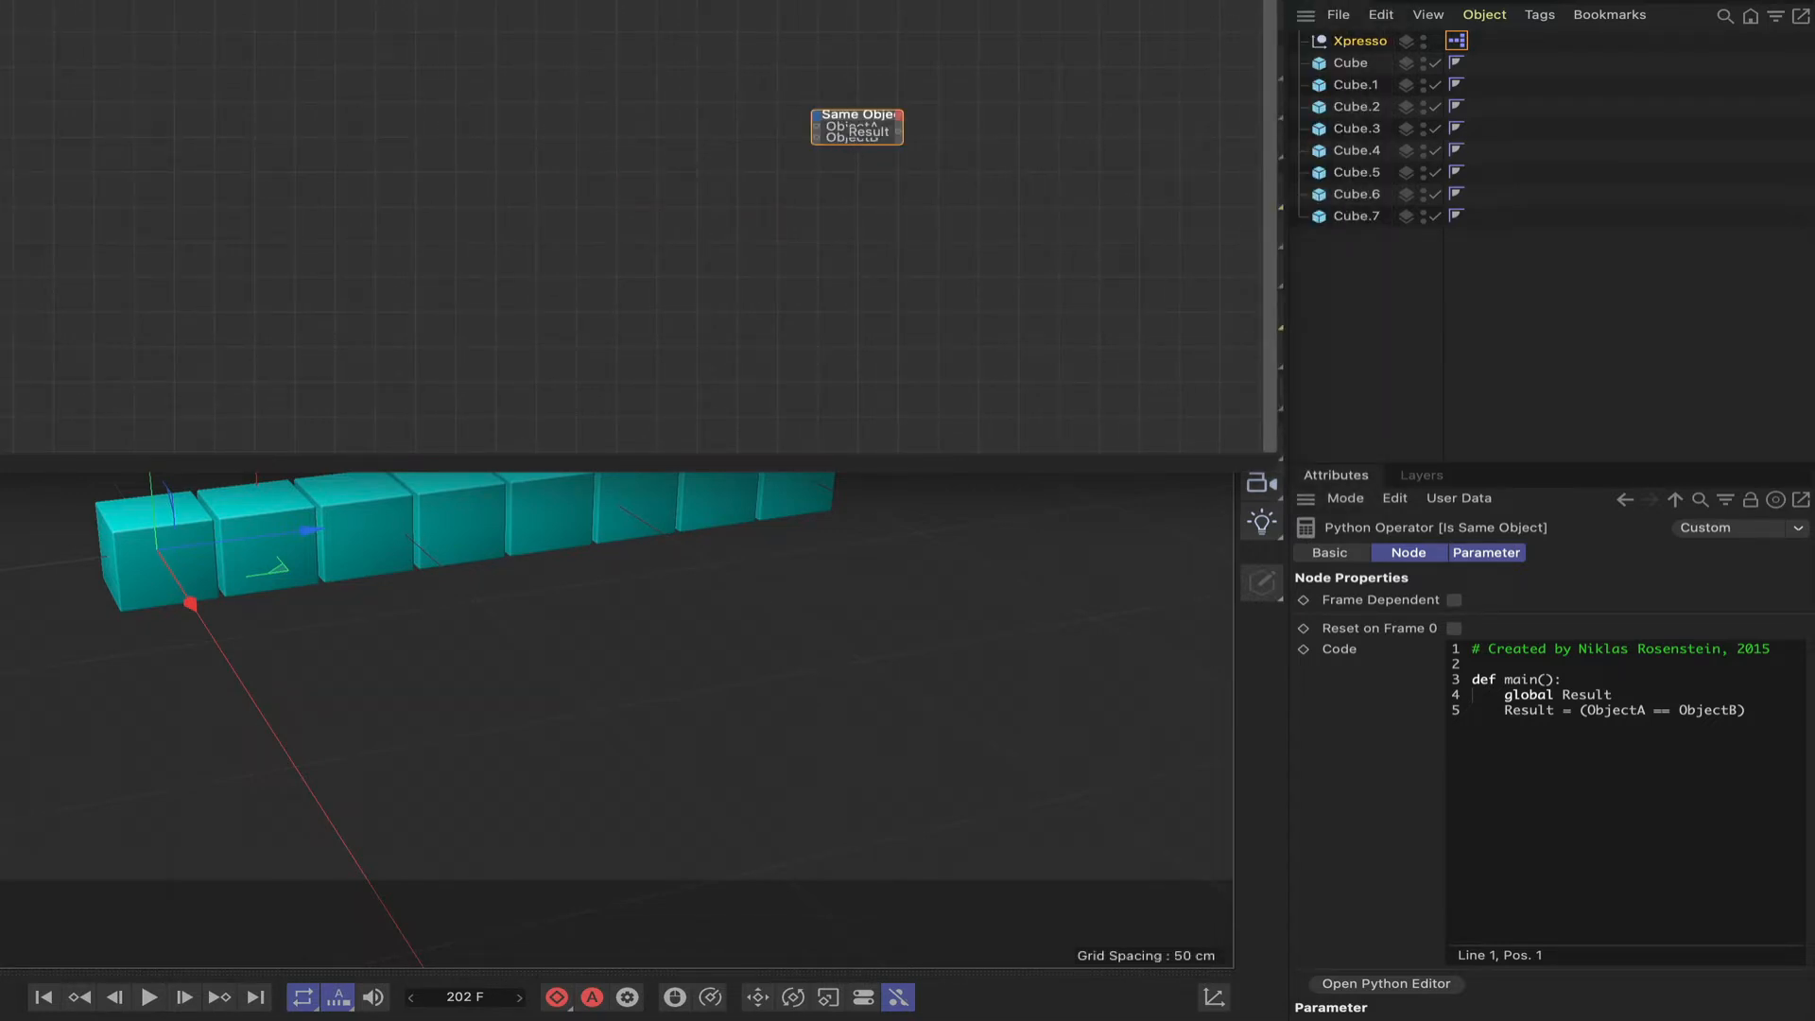
scroll(569, 219, up, 3)
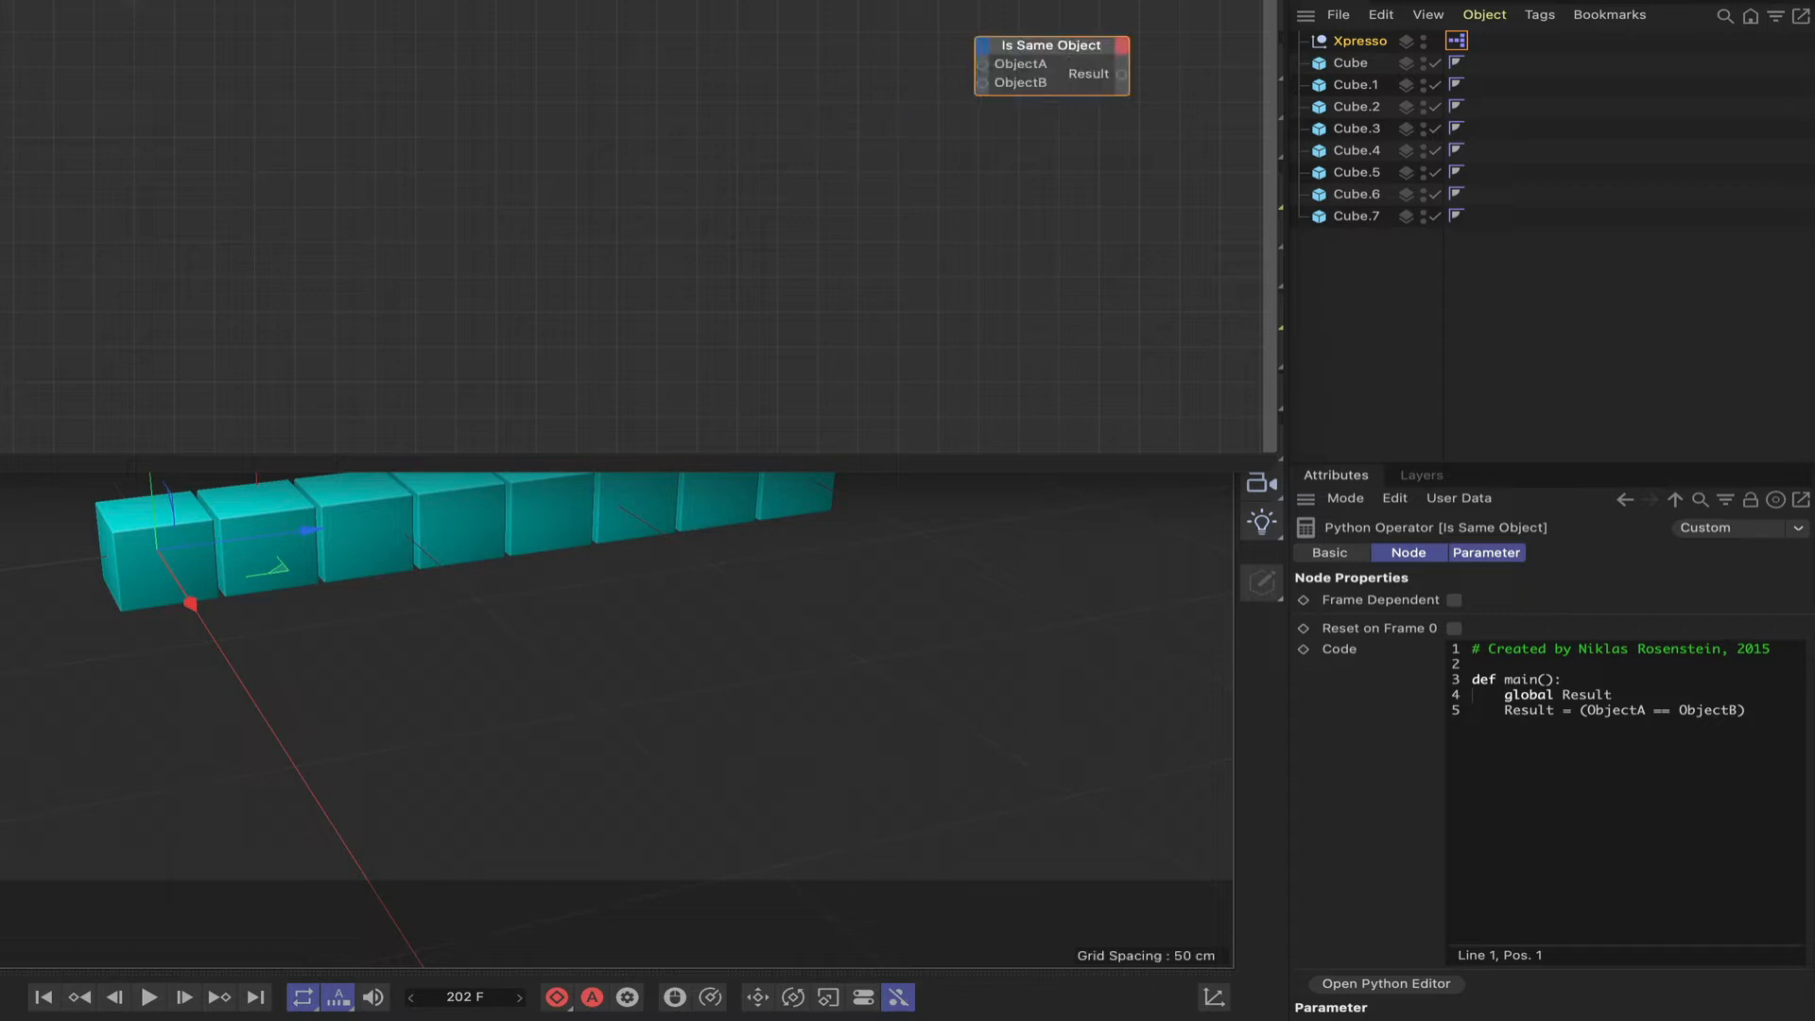
drag(1085, 57, 689, 203)
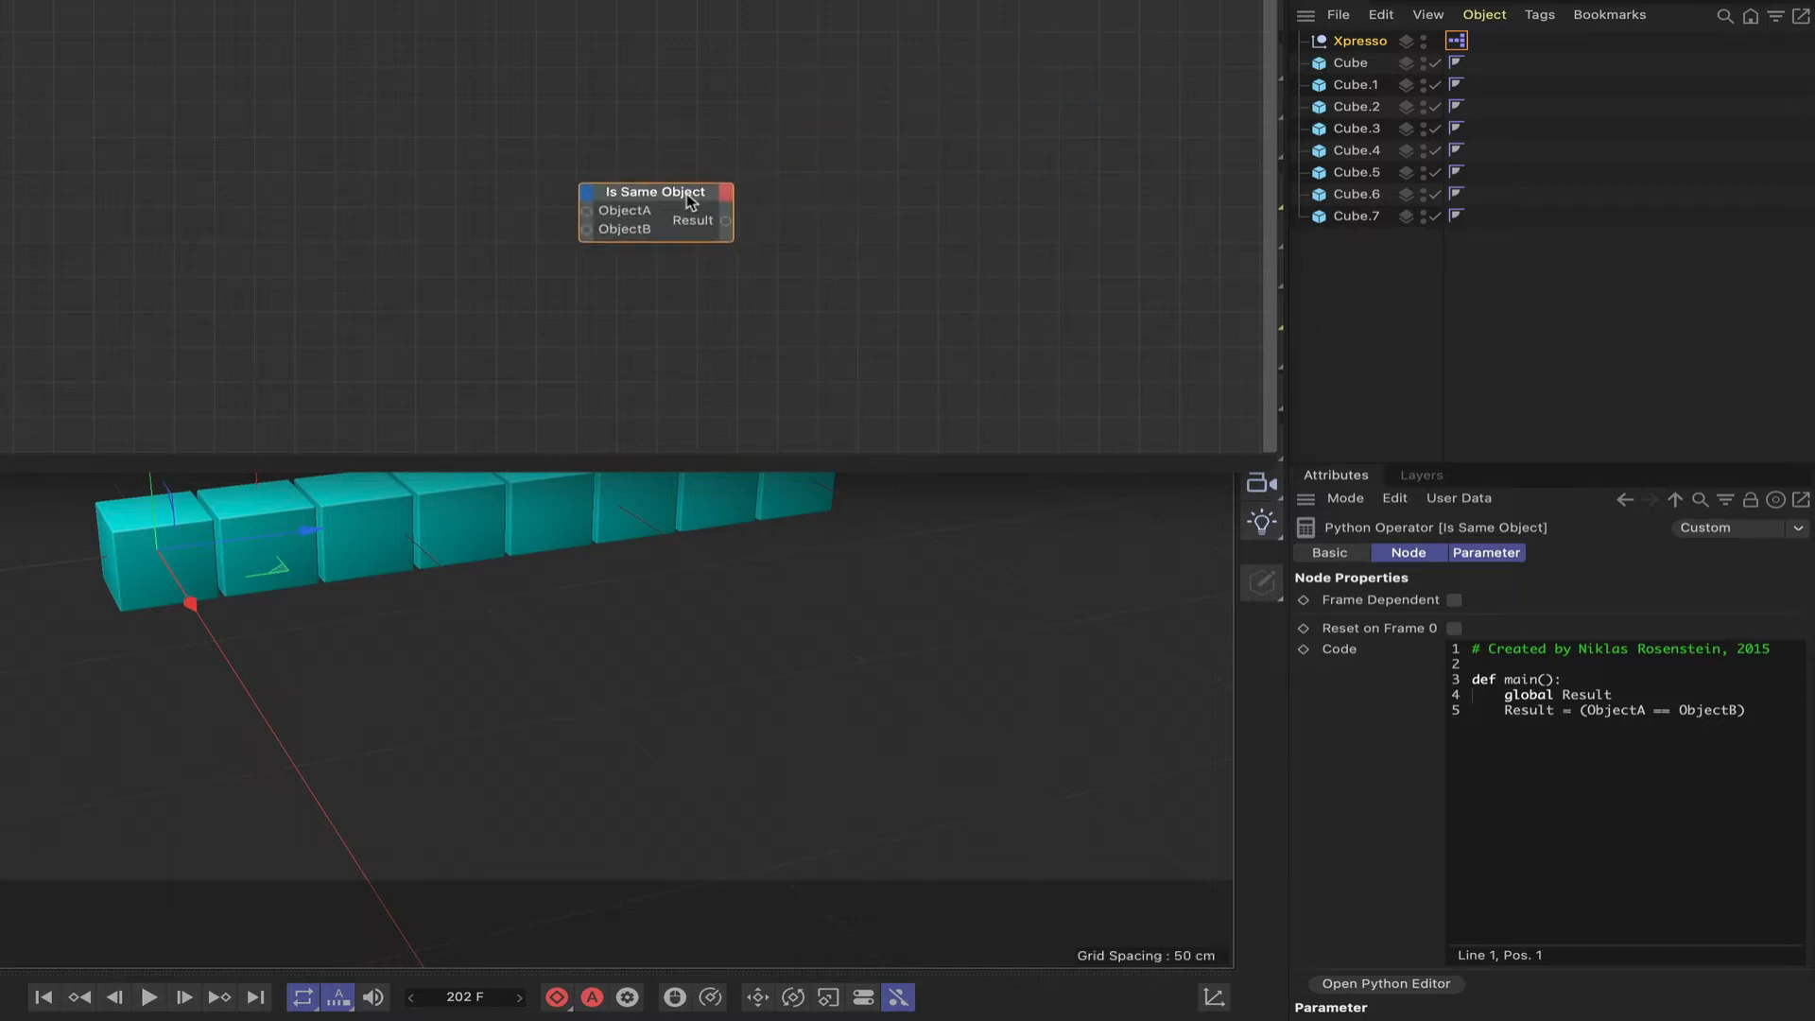
Step: Add a Link List node beside Is Same Object and duplicate it directly below
right_click(359, 161)
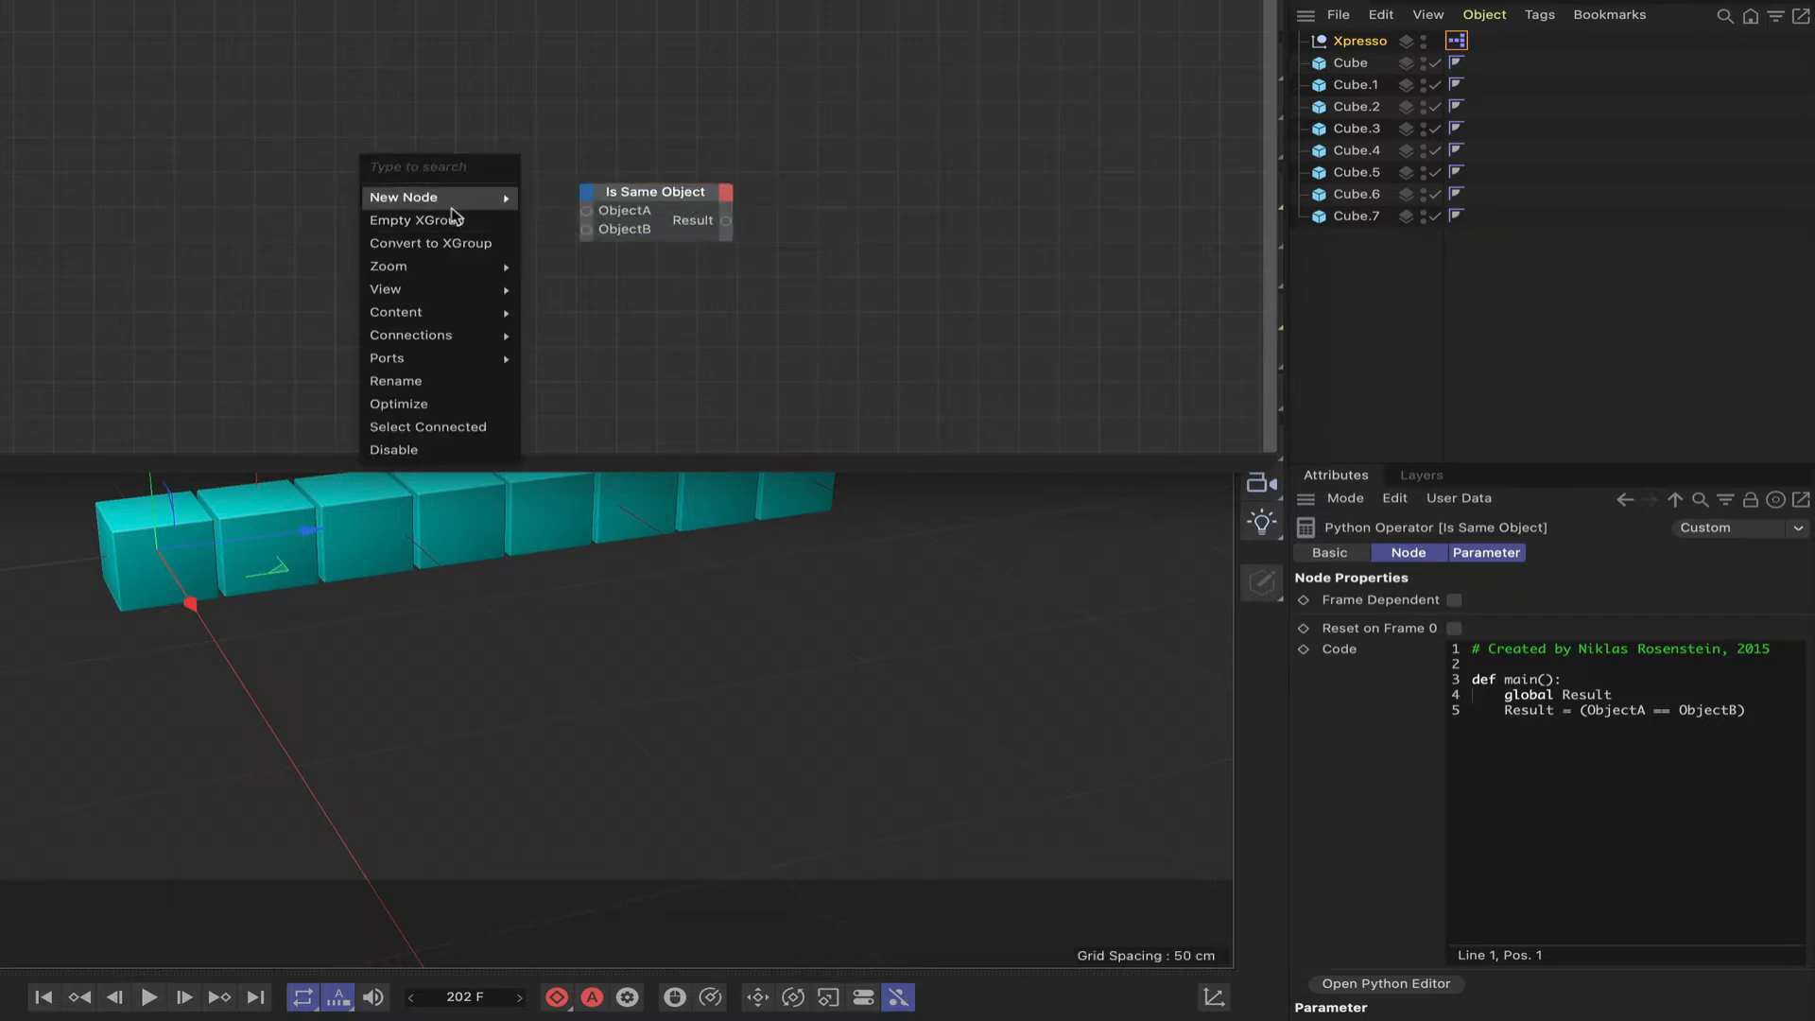
mouse_move(435, 196)
mouse_move(581, 196)
mouse_move(735, 200)
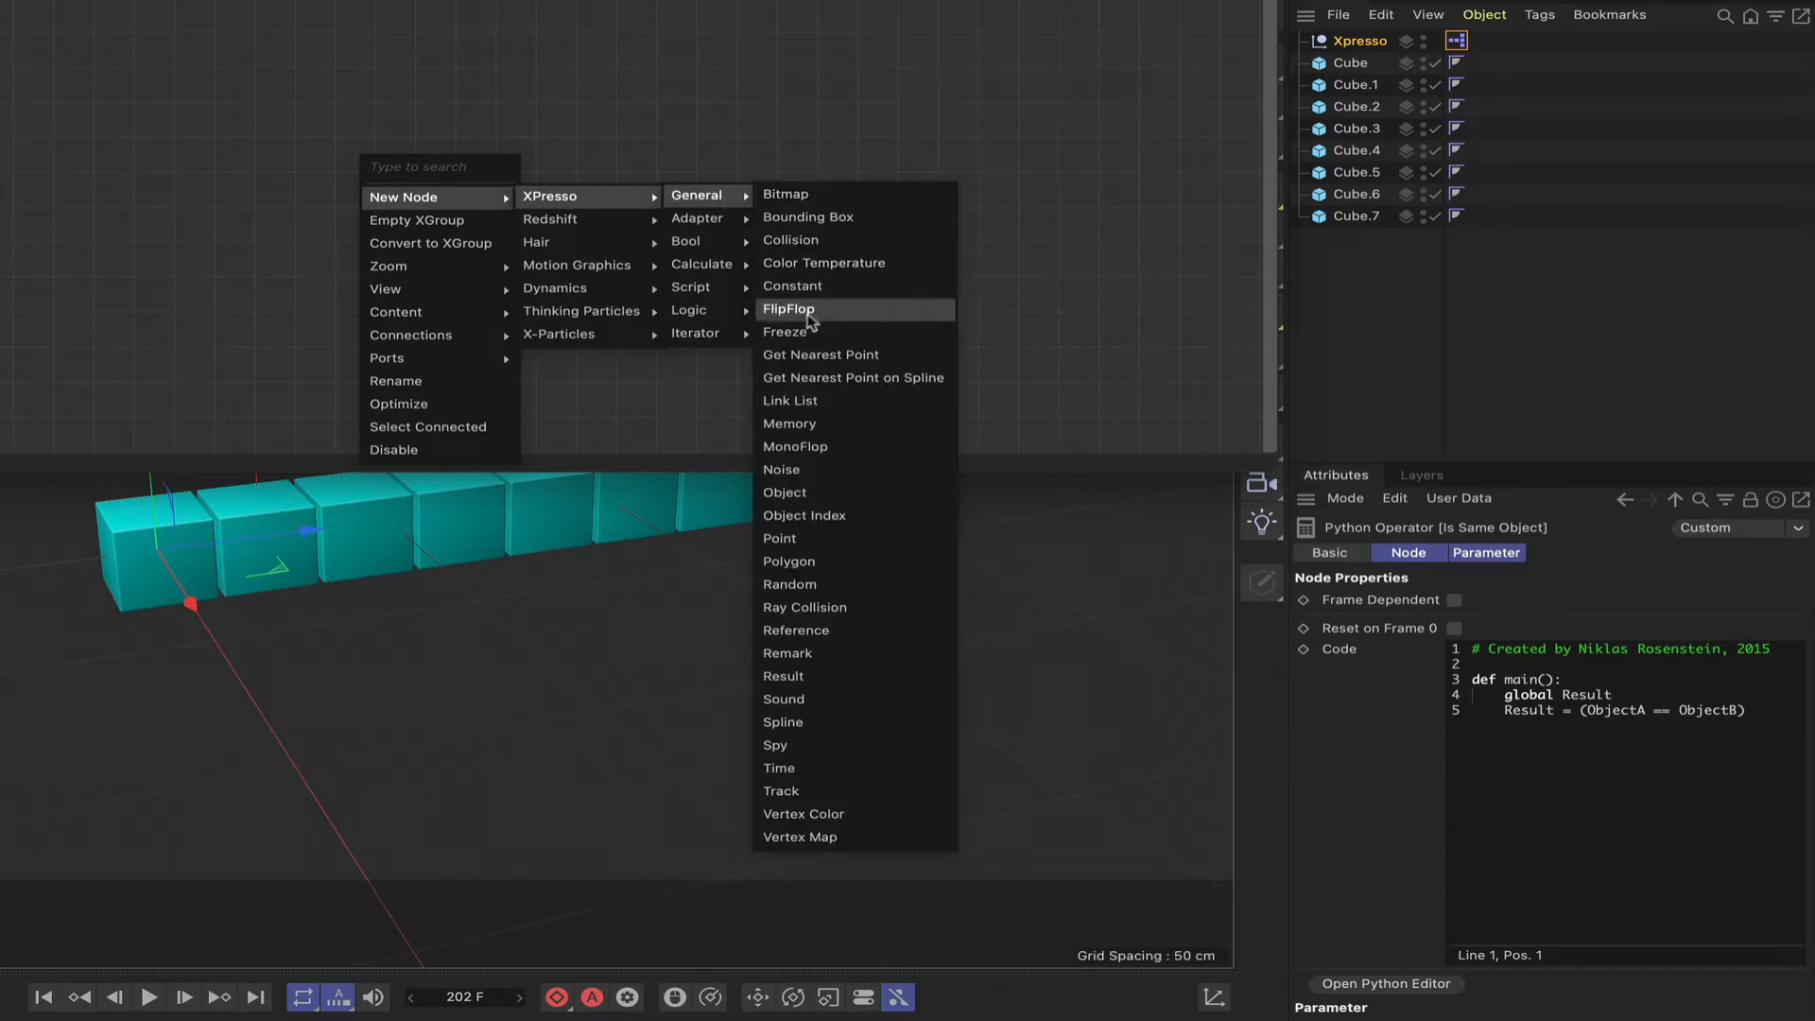
click(806, 403)
drag(373, 151, 444, 286)
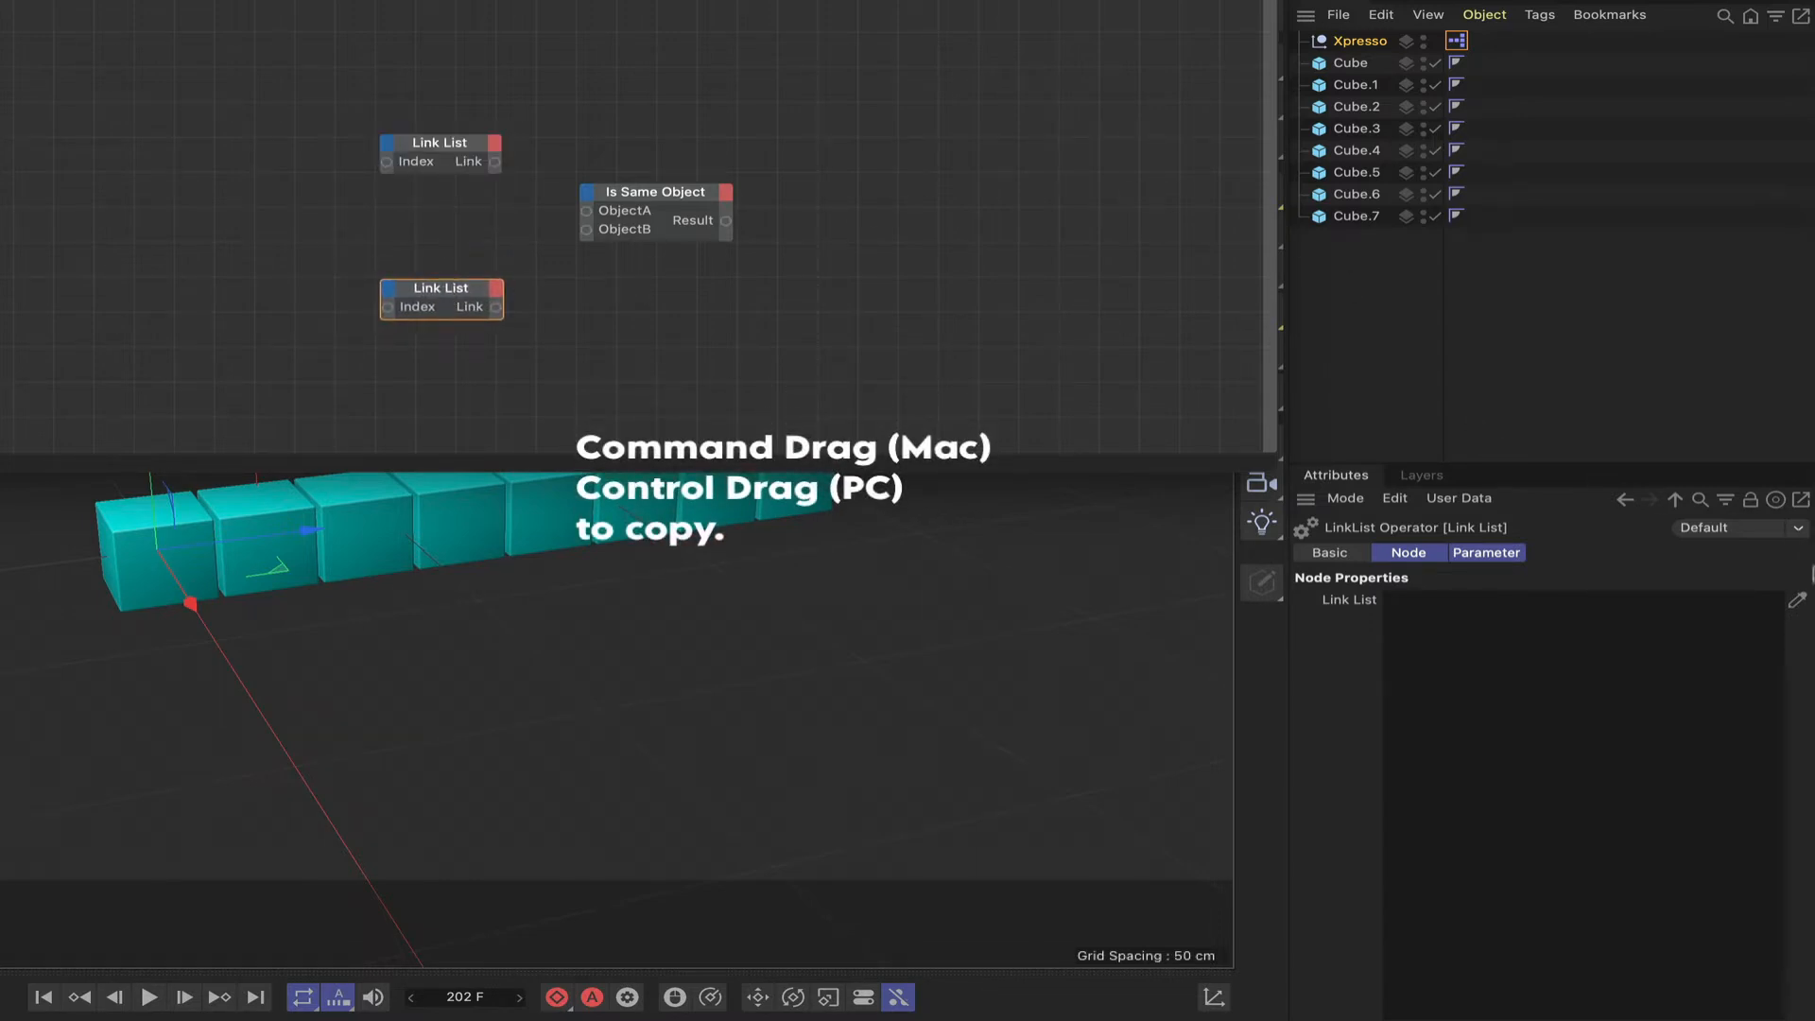
Step: Fill both Link List nodes with Cube through Cube.7 and connect their Link outputs to ObjectA (upper) and ObjectB (lower)
drag(1371, 256, 1347, 63)
drag(1350, 65, 1503, 671)
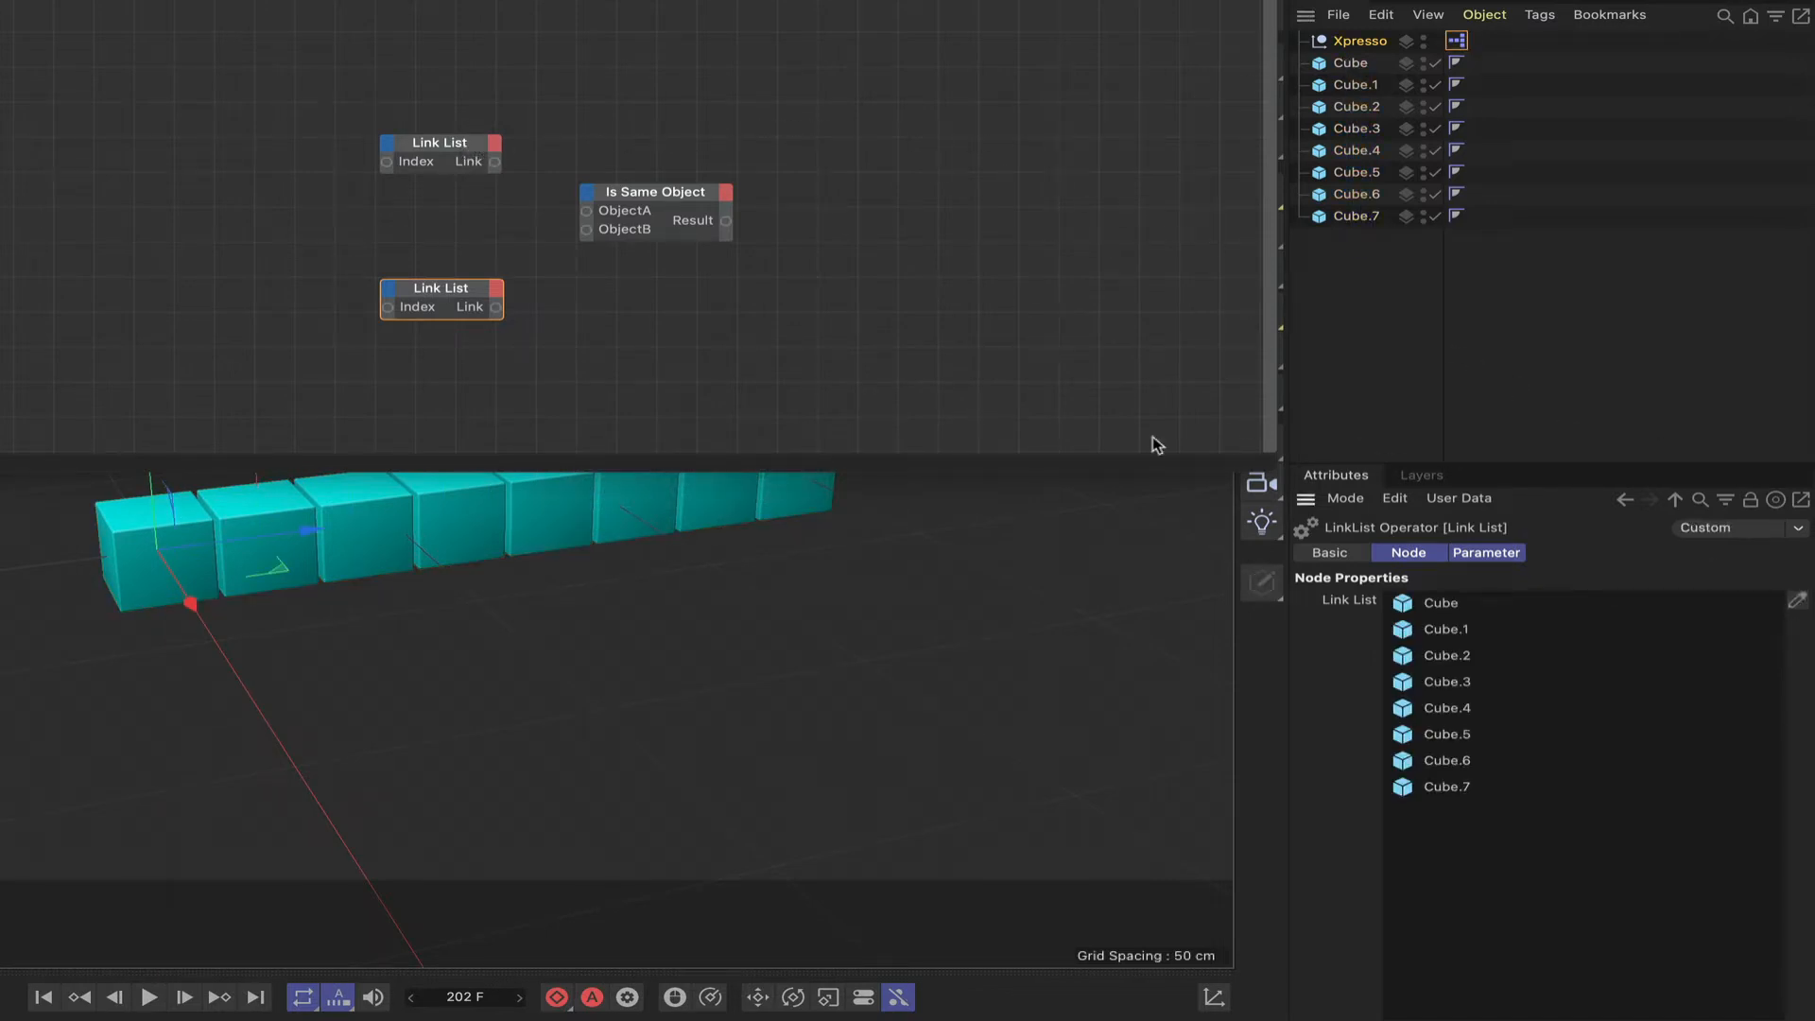
click(456, 149)
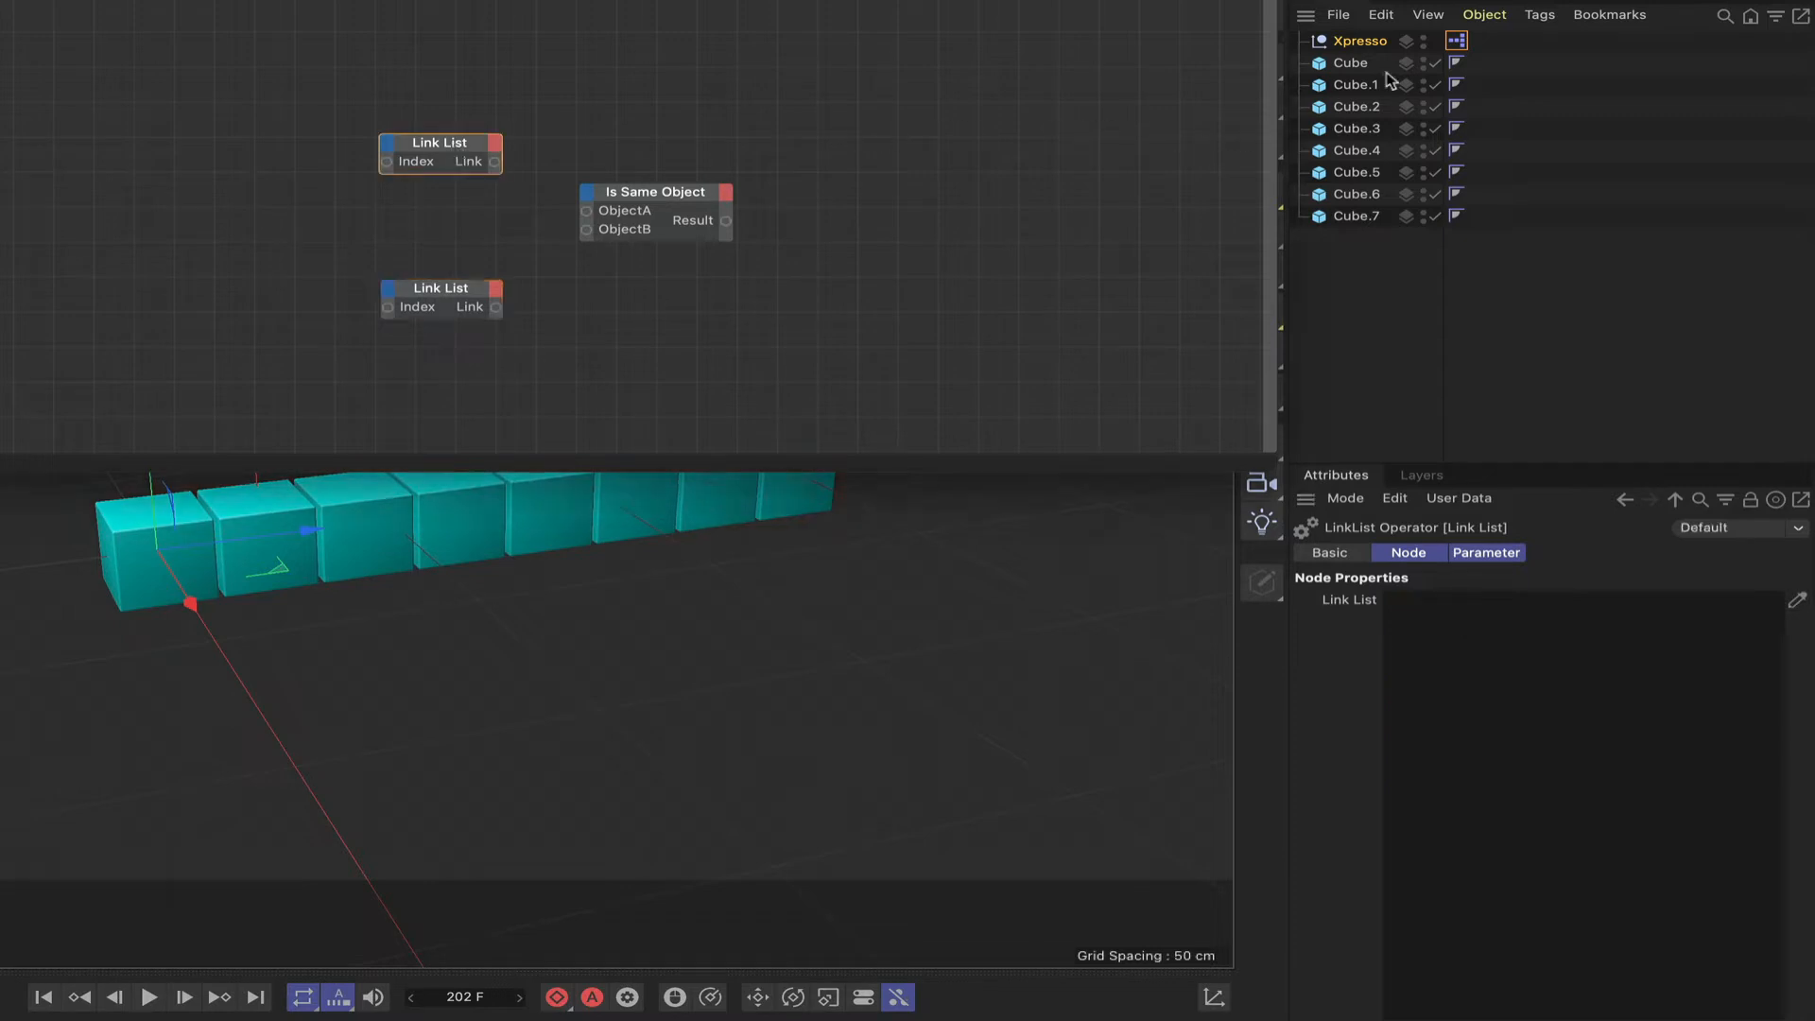
drag(1360, 289, 1350, 71)
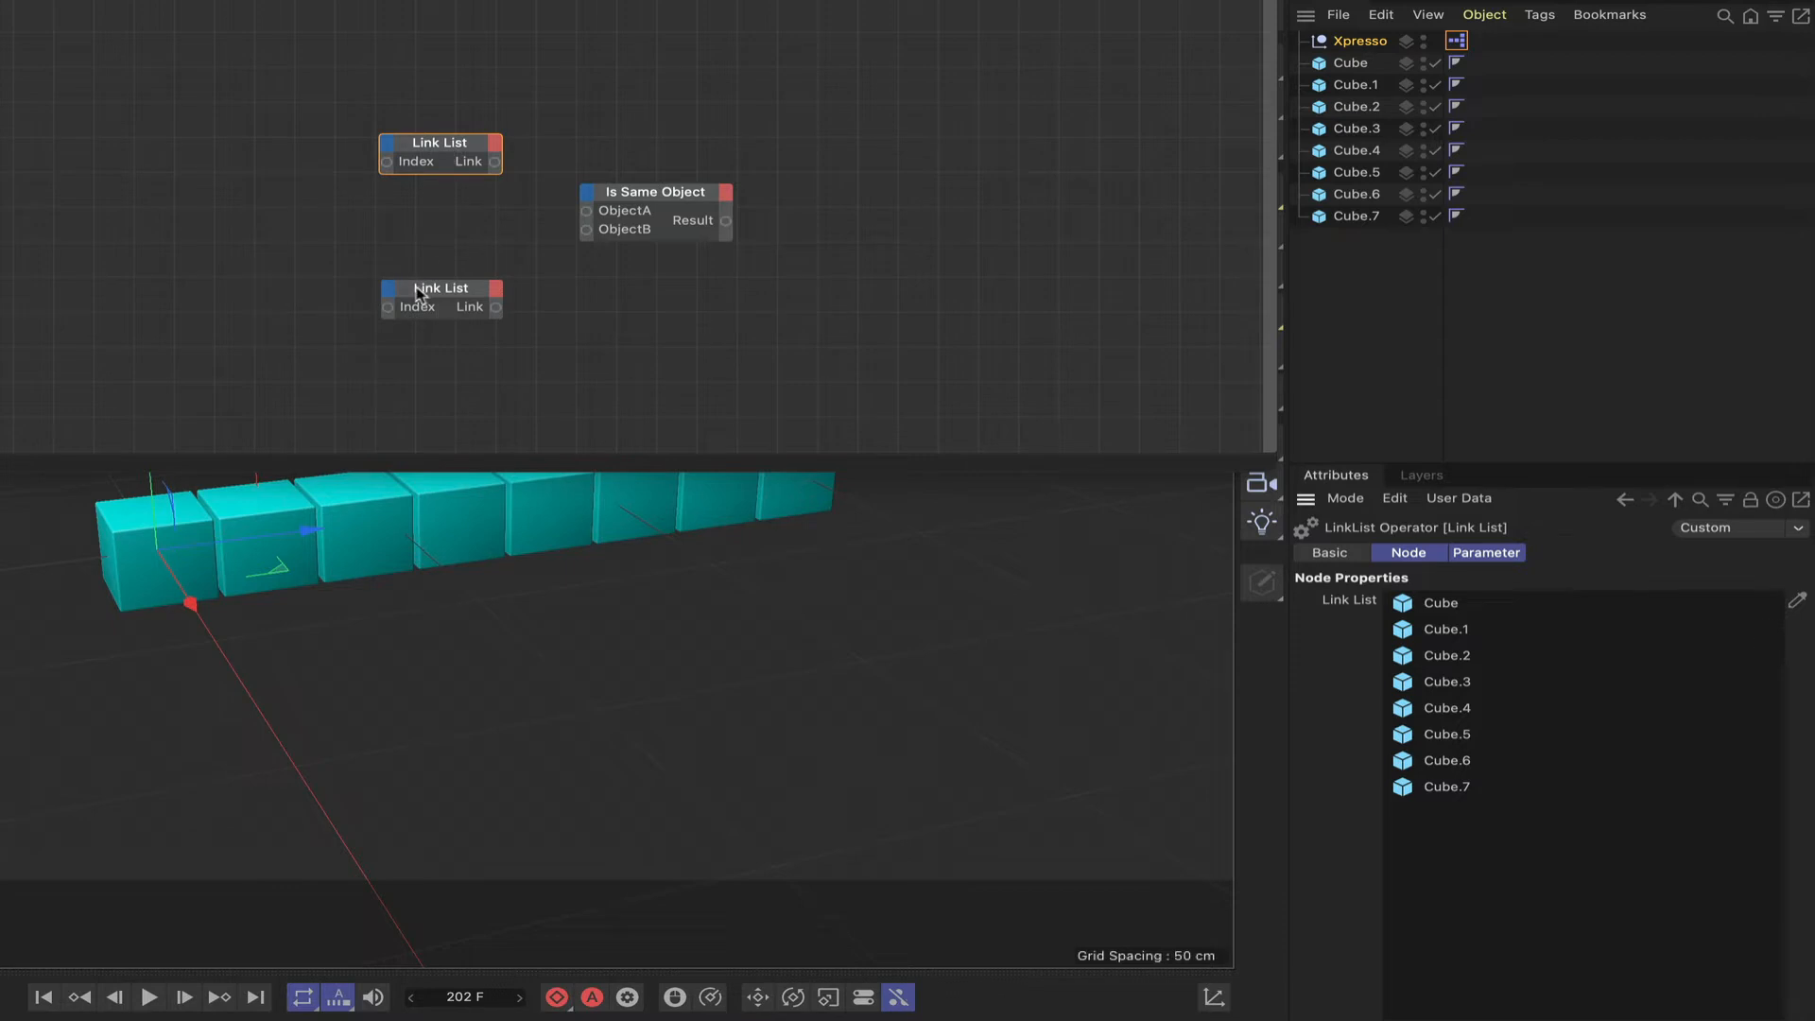
drag(440, 297, 586, 229)
drag(495, 163, 586, 211)
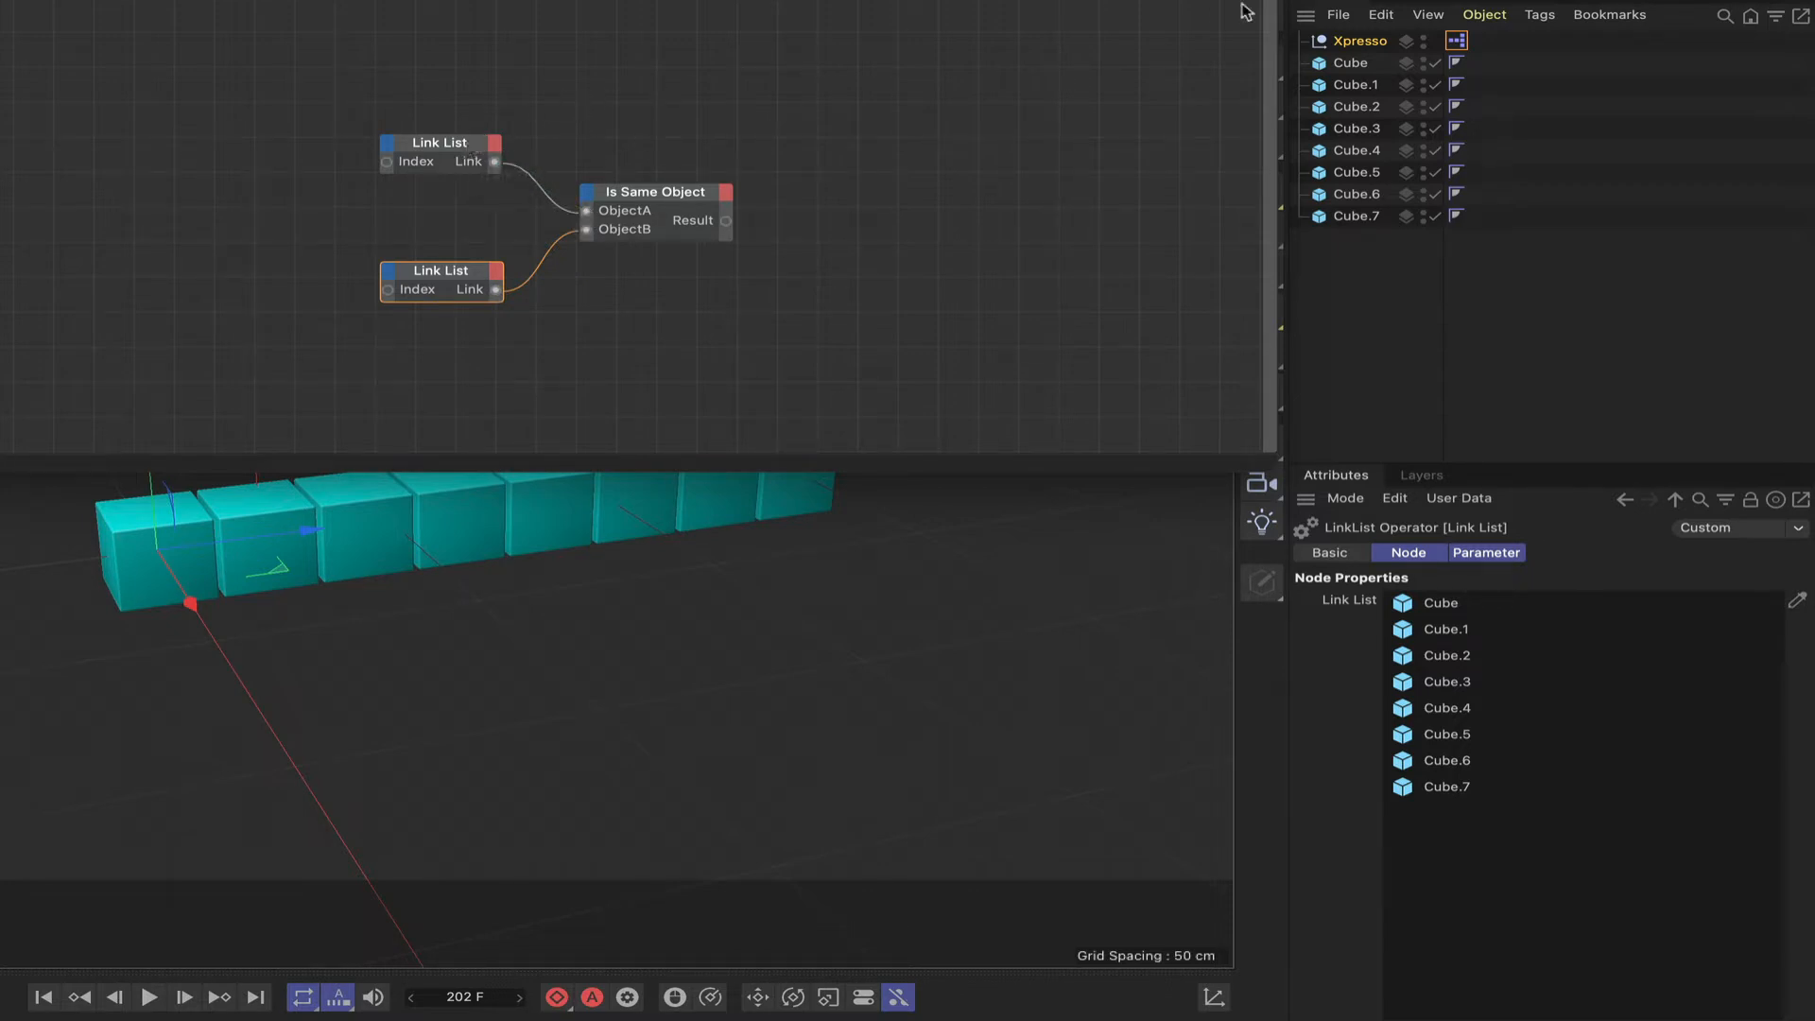
Step: Add a Time node in the empty space well to the left of the Link List nodes
middle_drag(273, 105, 574, 100)
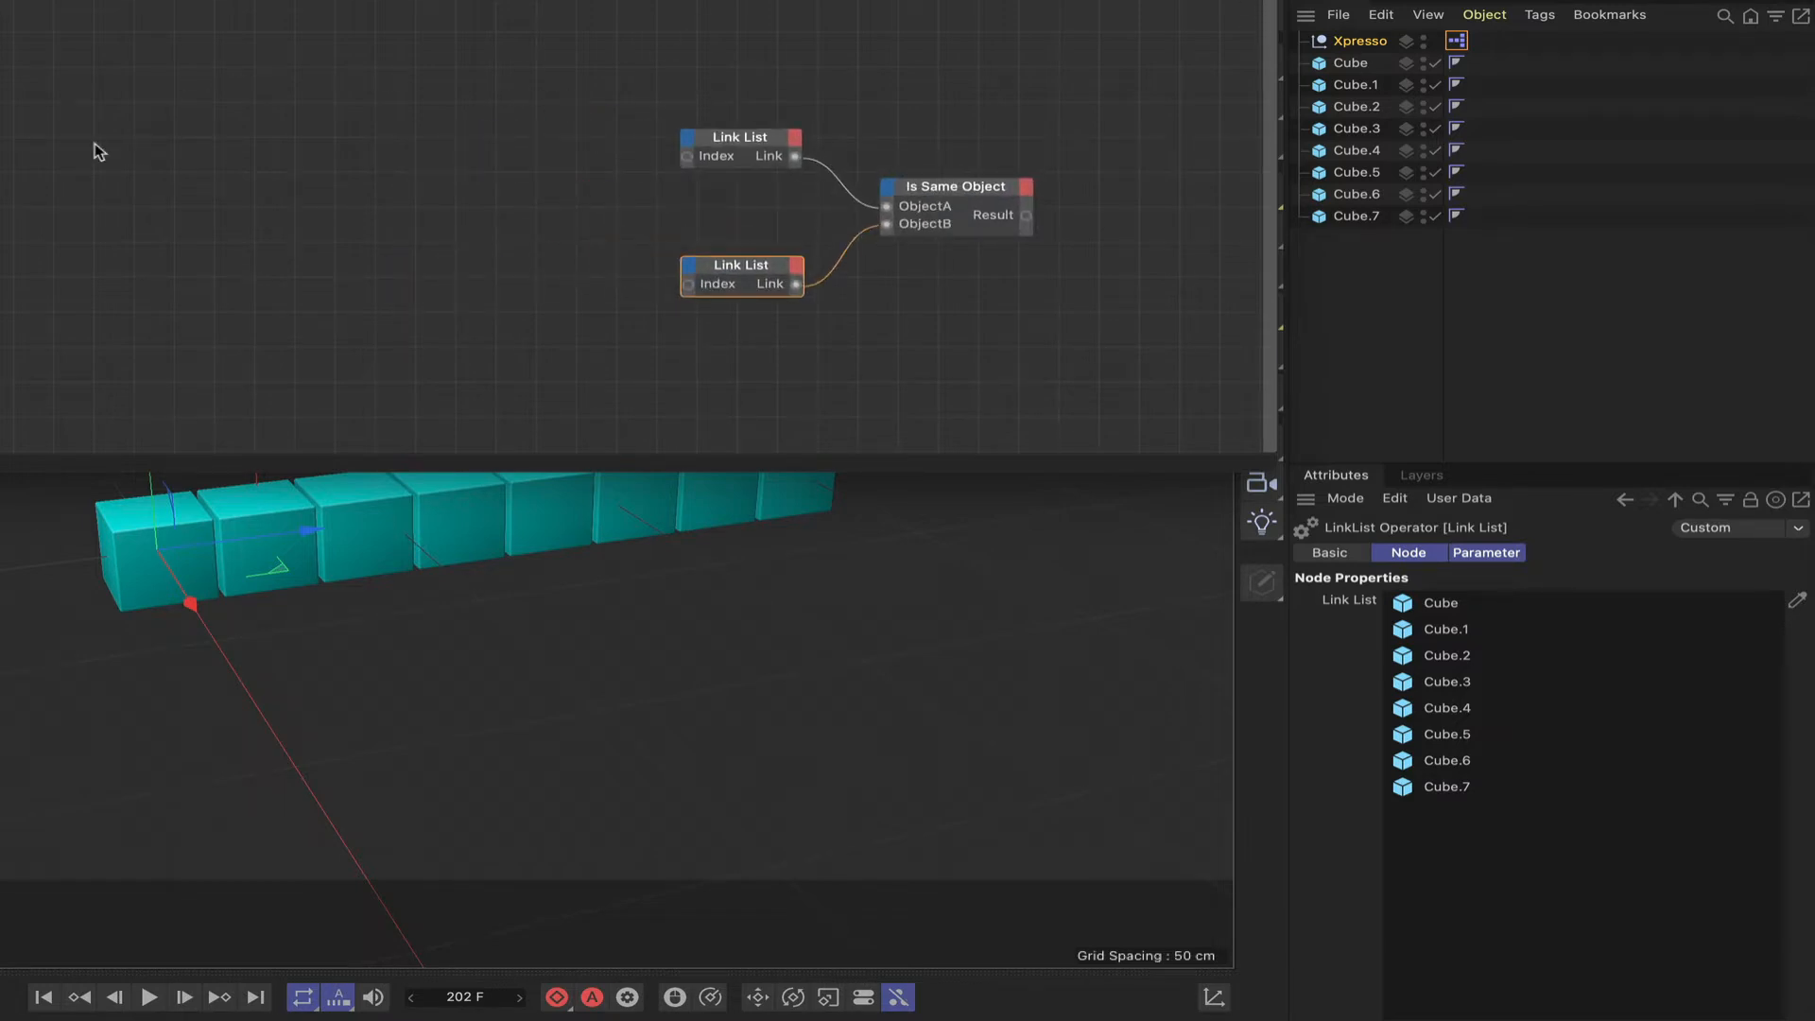
scroll(100, 257, up, 3)
scroll(99, 257, down, 1)
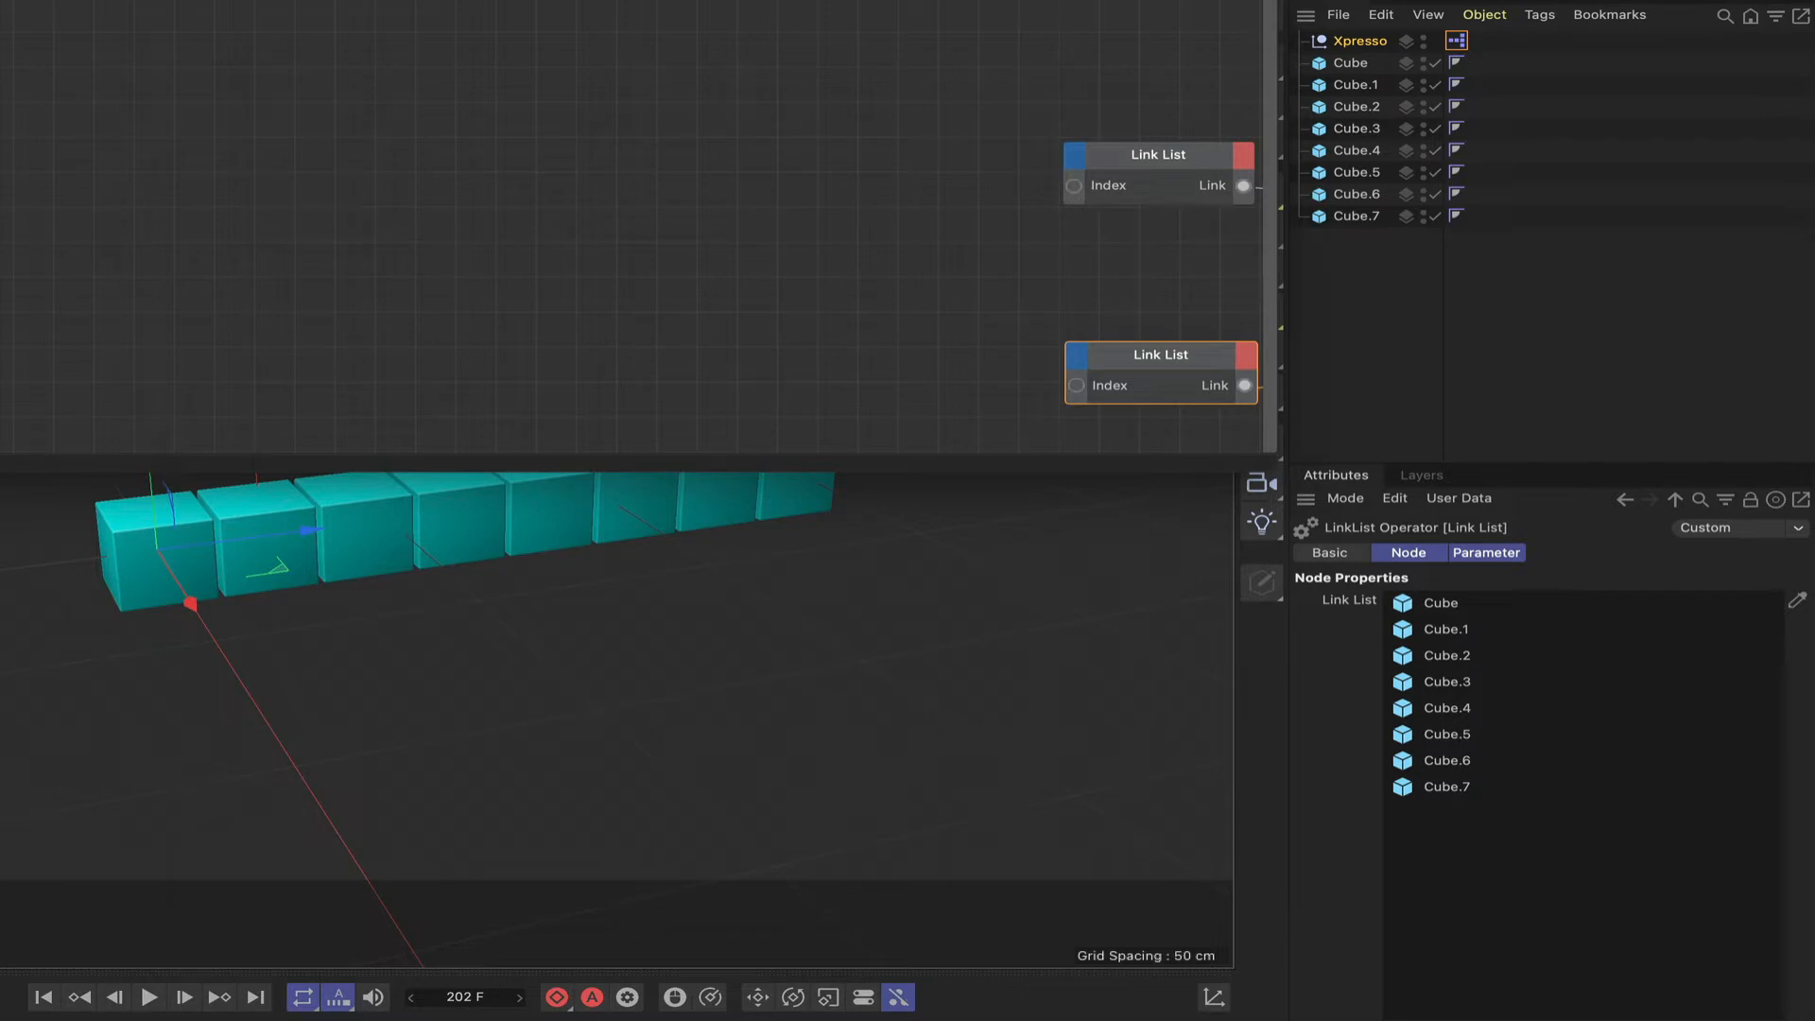
scroll(567, 51, down, 2)
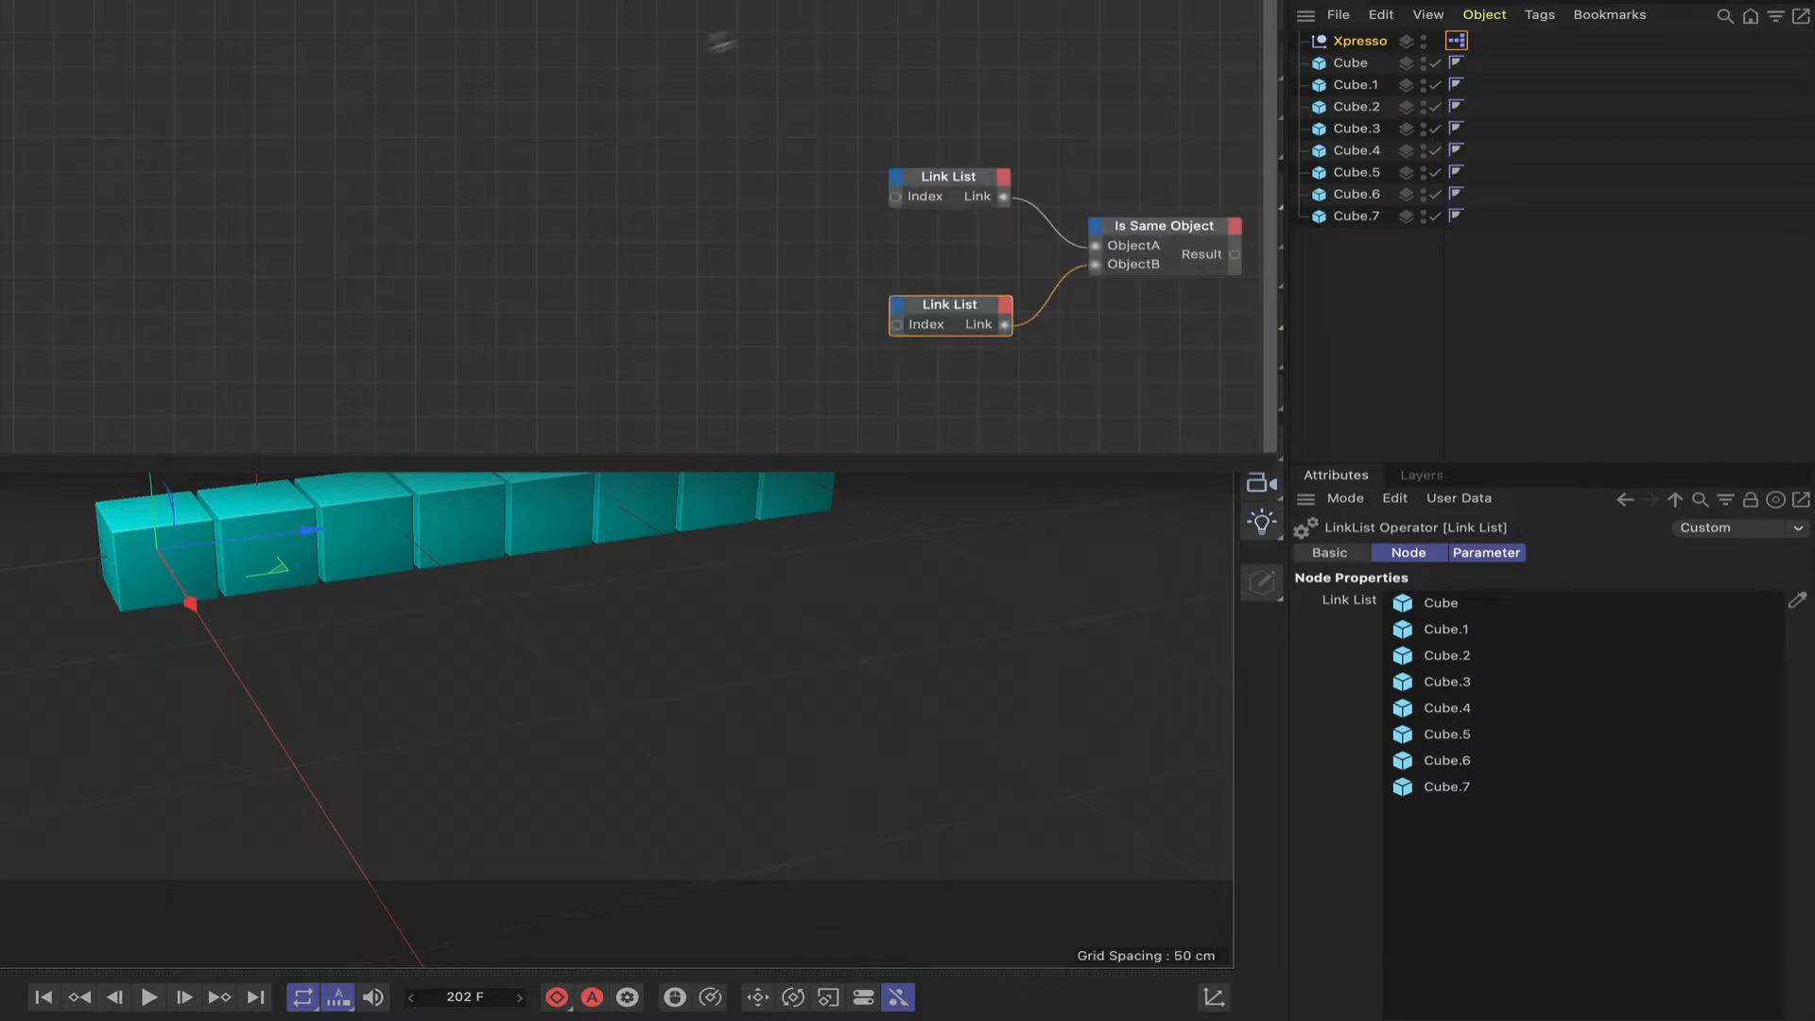
right_click(79, 243)
mouse_move(189, 284)
mouse_move(370, 289)
mouse_move(434, 282)
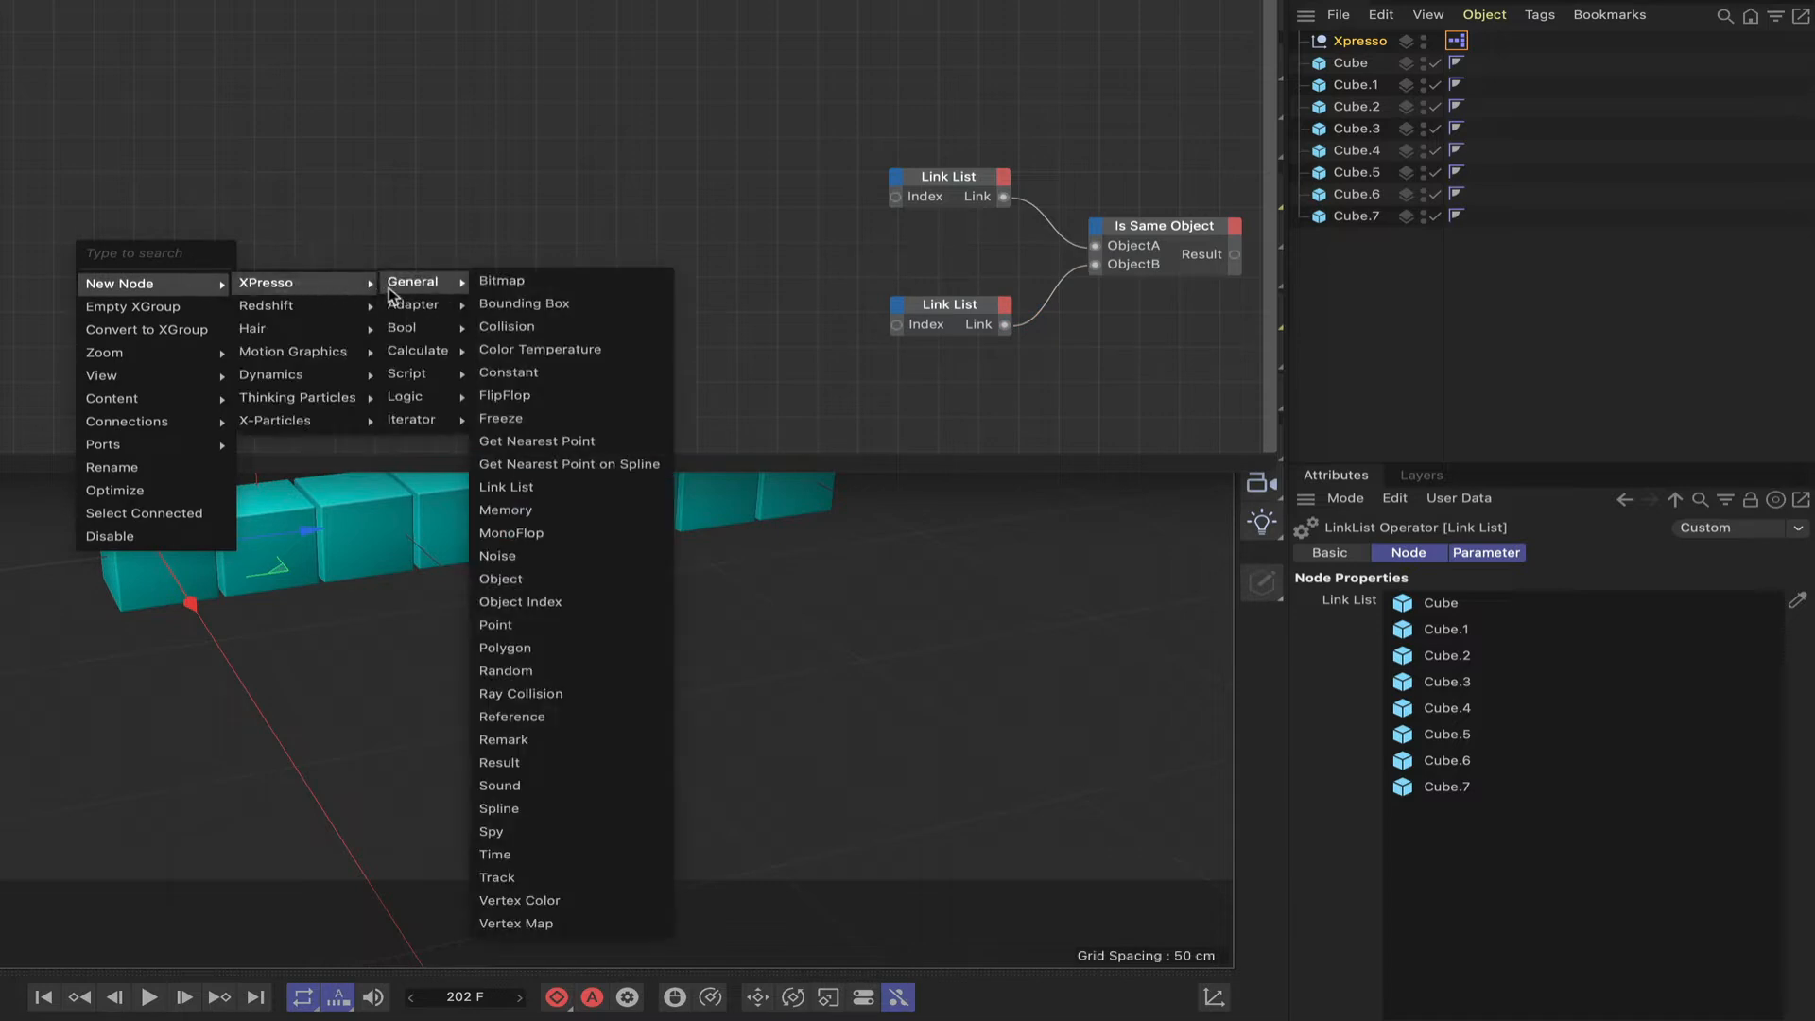
click(506, 854)
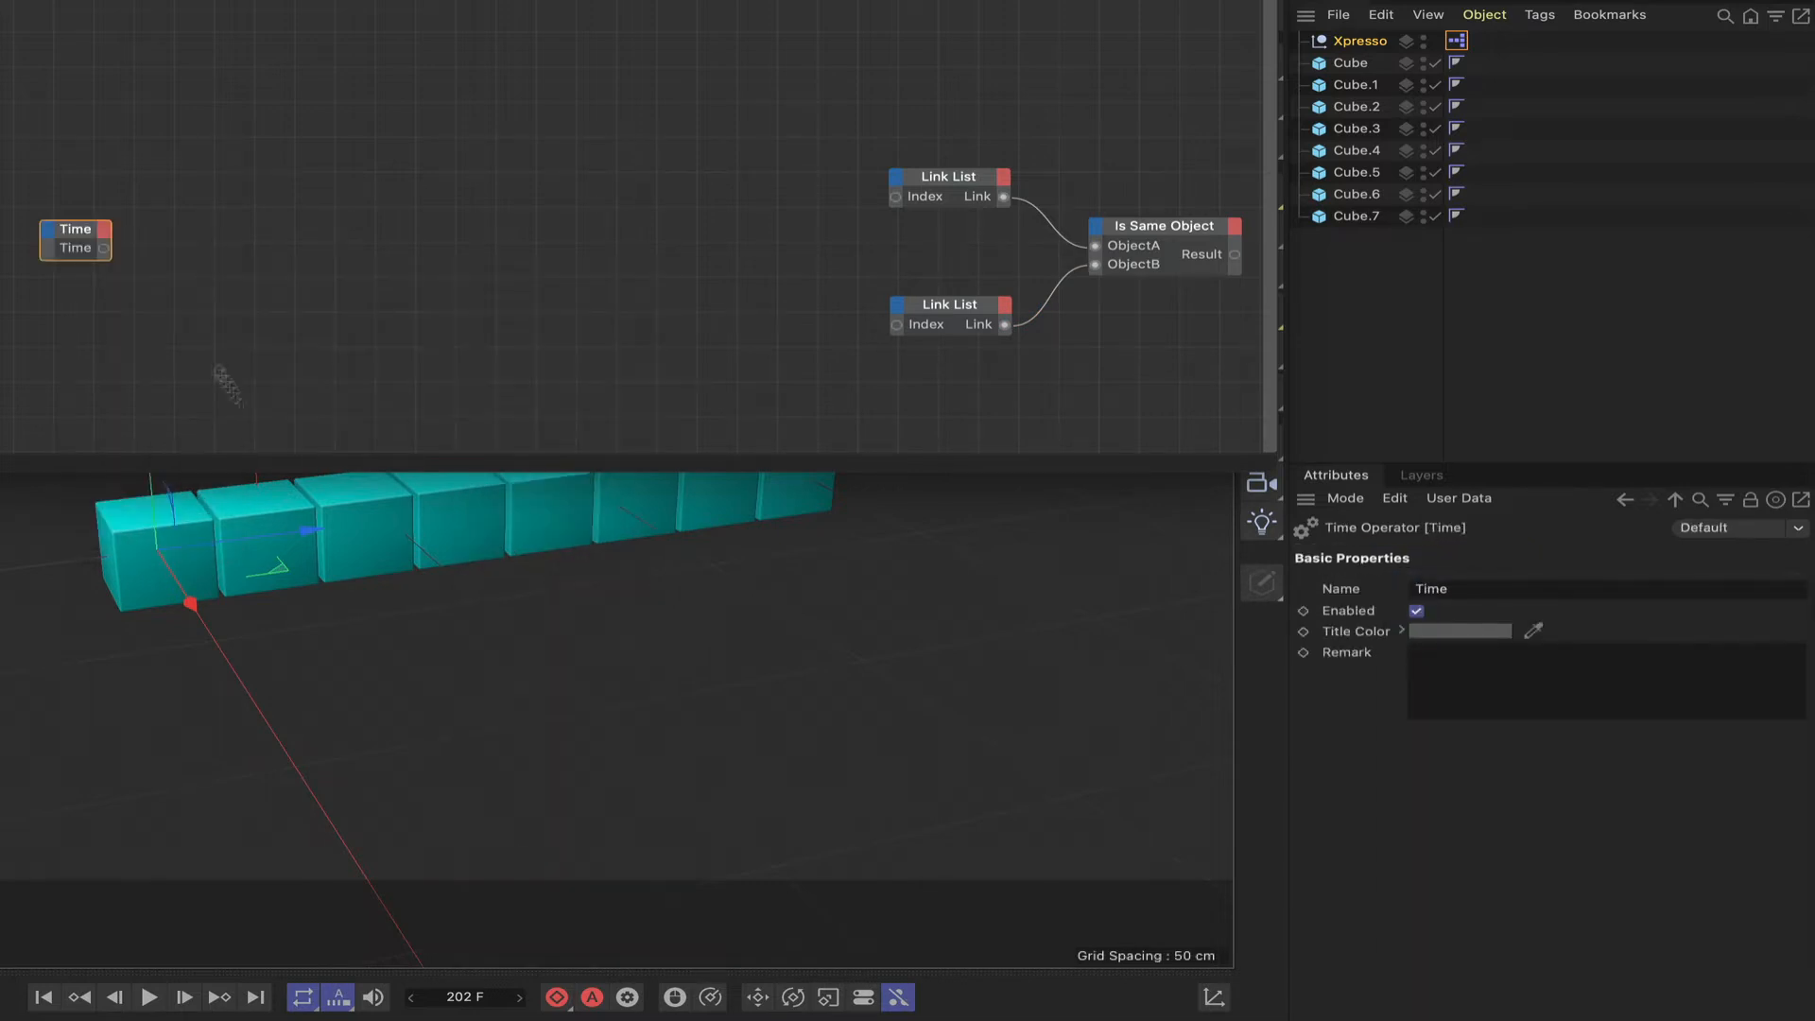
Step: Add a Frame output above the Time output on the Time node and shift the node farther left
click(104, 230)
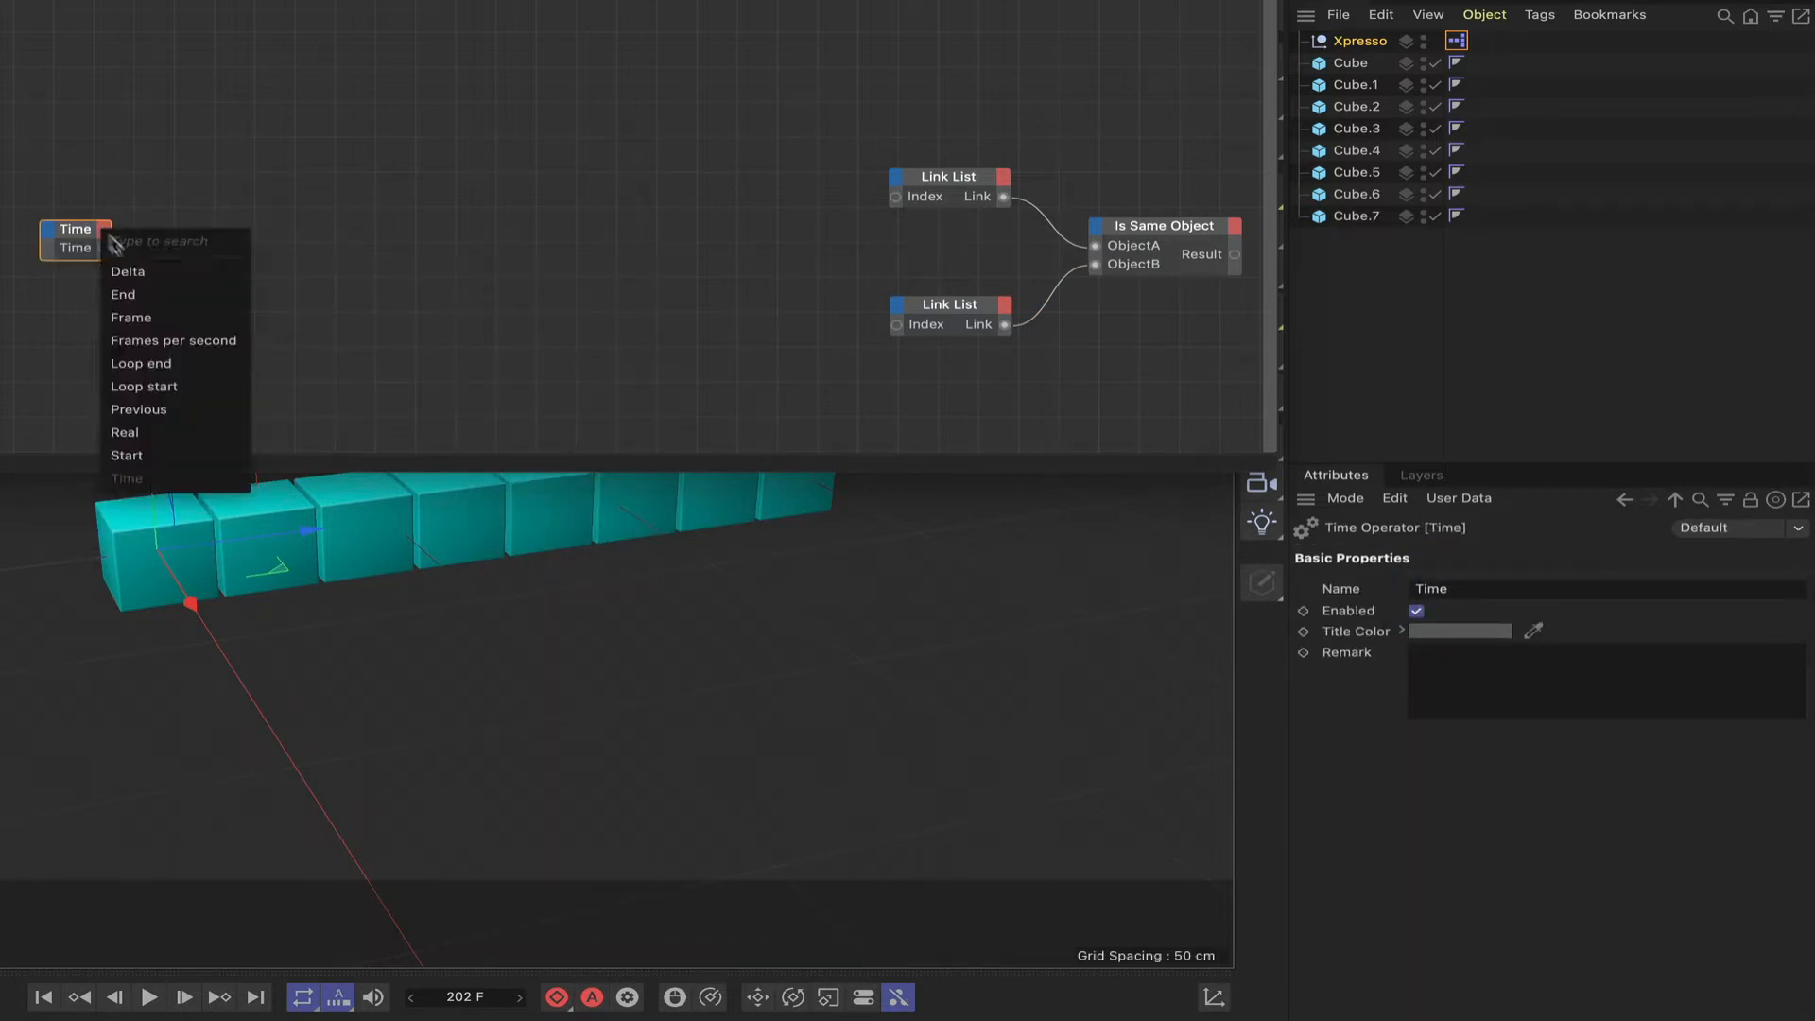
click(121, 321)
double_click(91, 234)
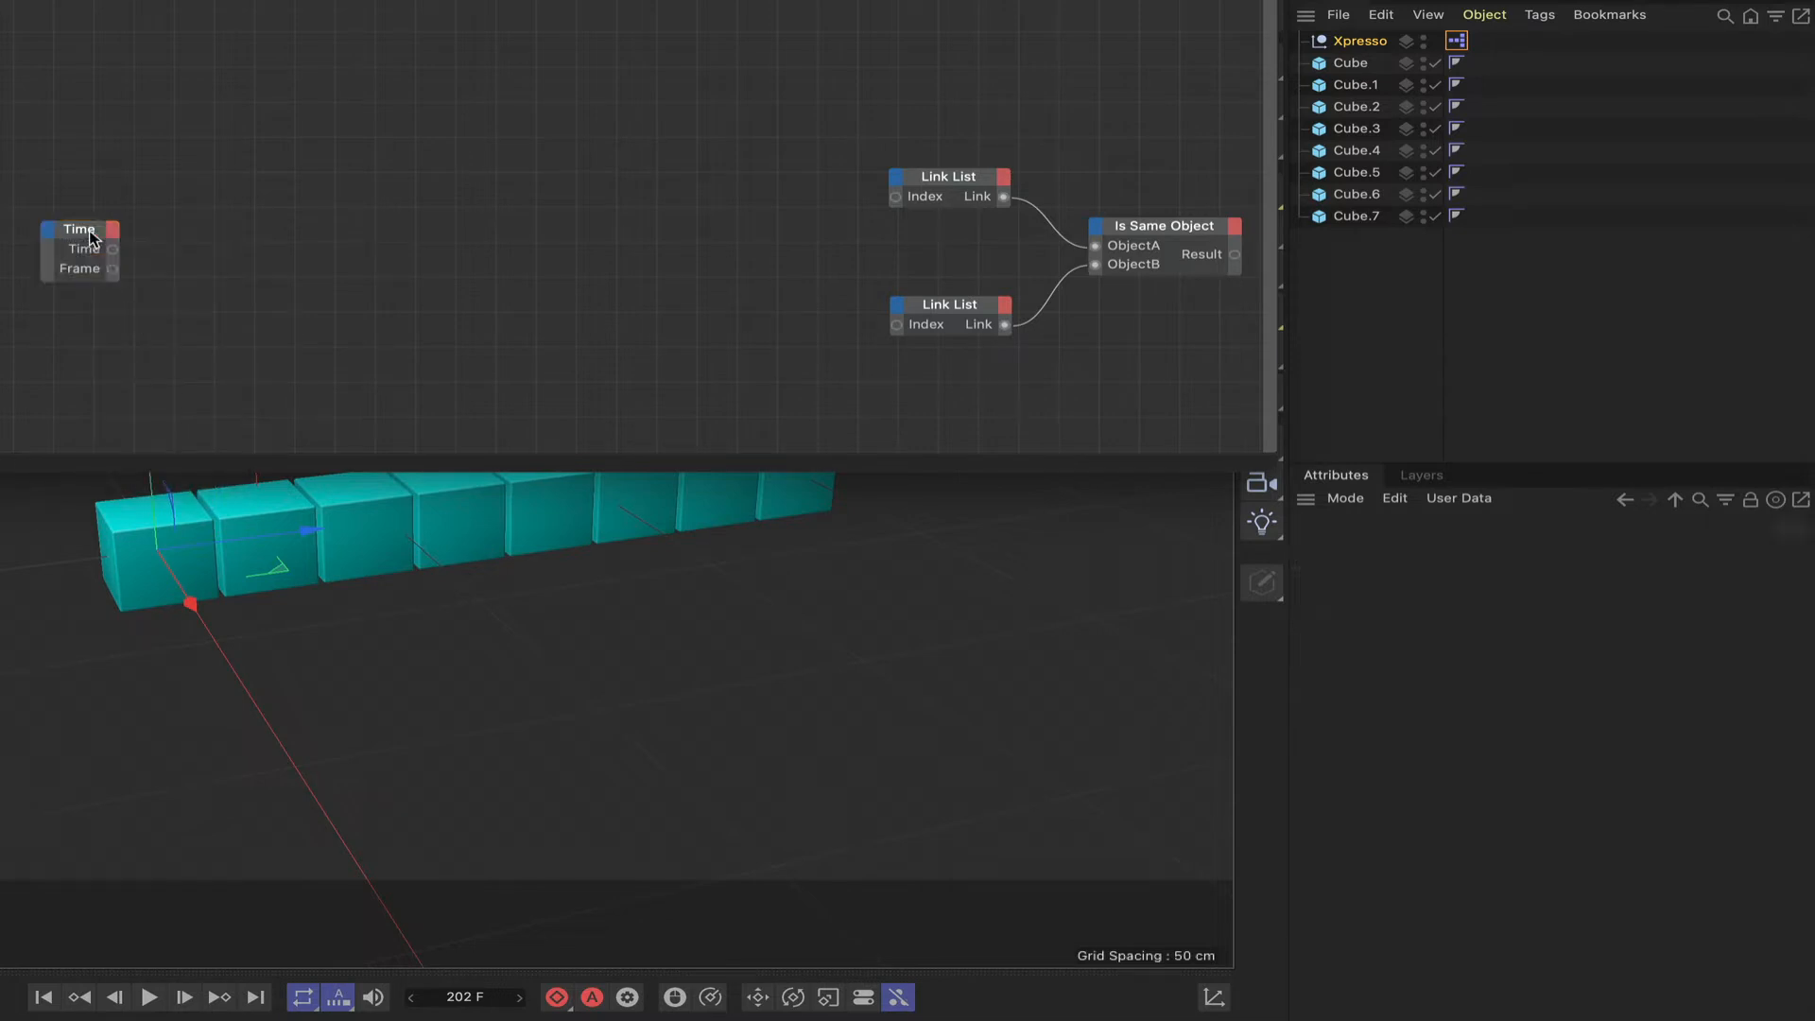
drag(94, 272, 14, 286)
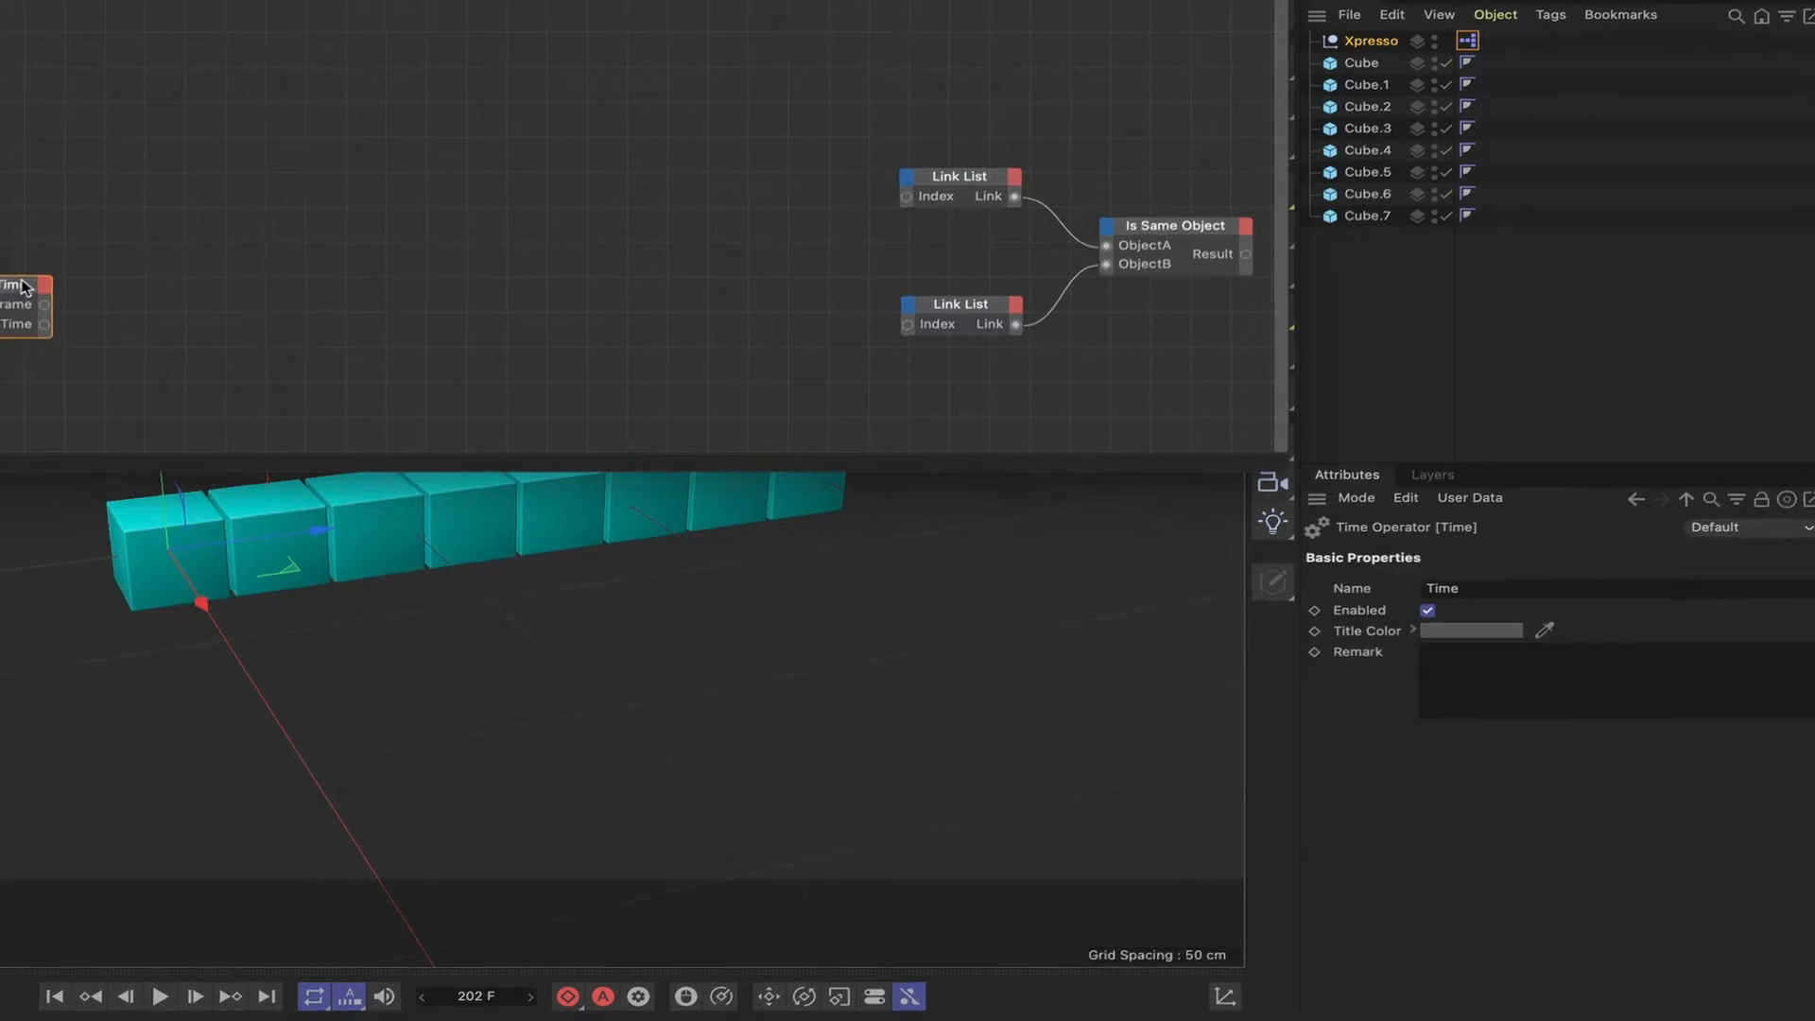
Step: Add a Math node above and right of the Time node and set its function to Modulo
right_click(173, 223)
mouse_move(249, 262)
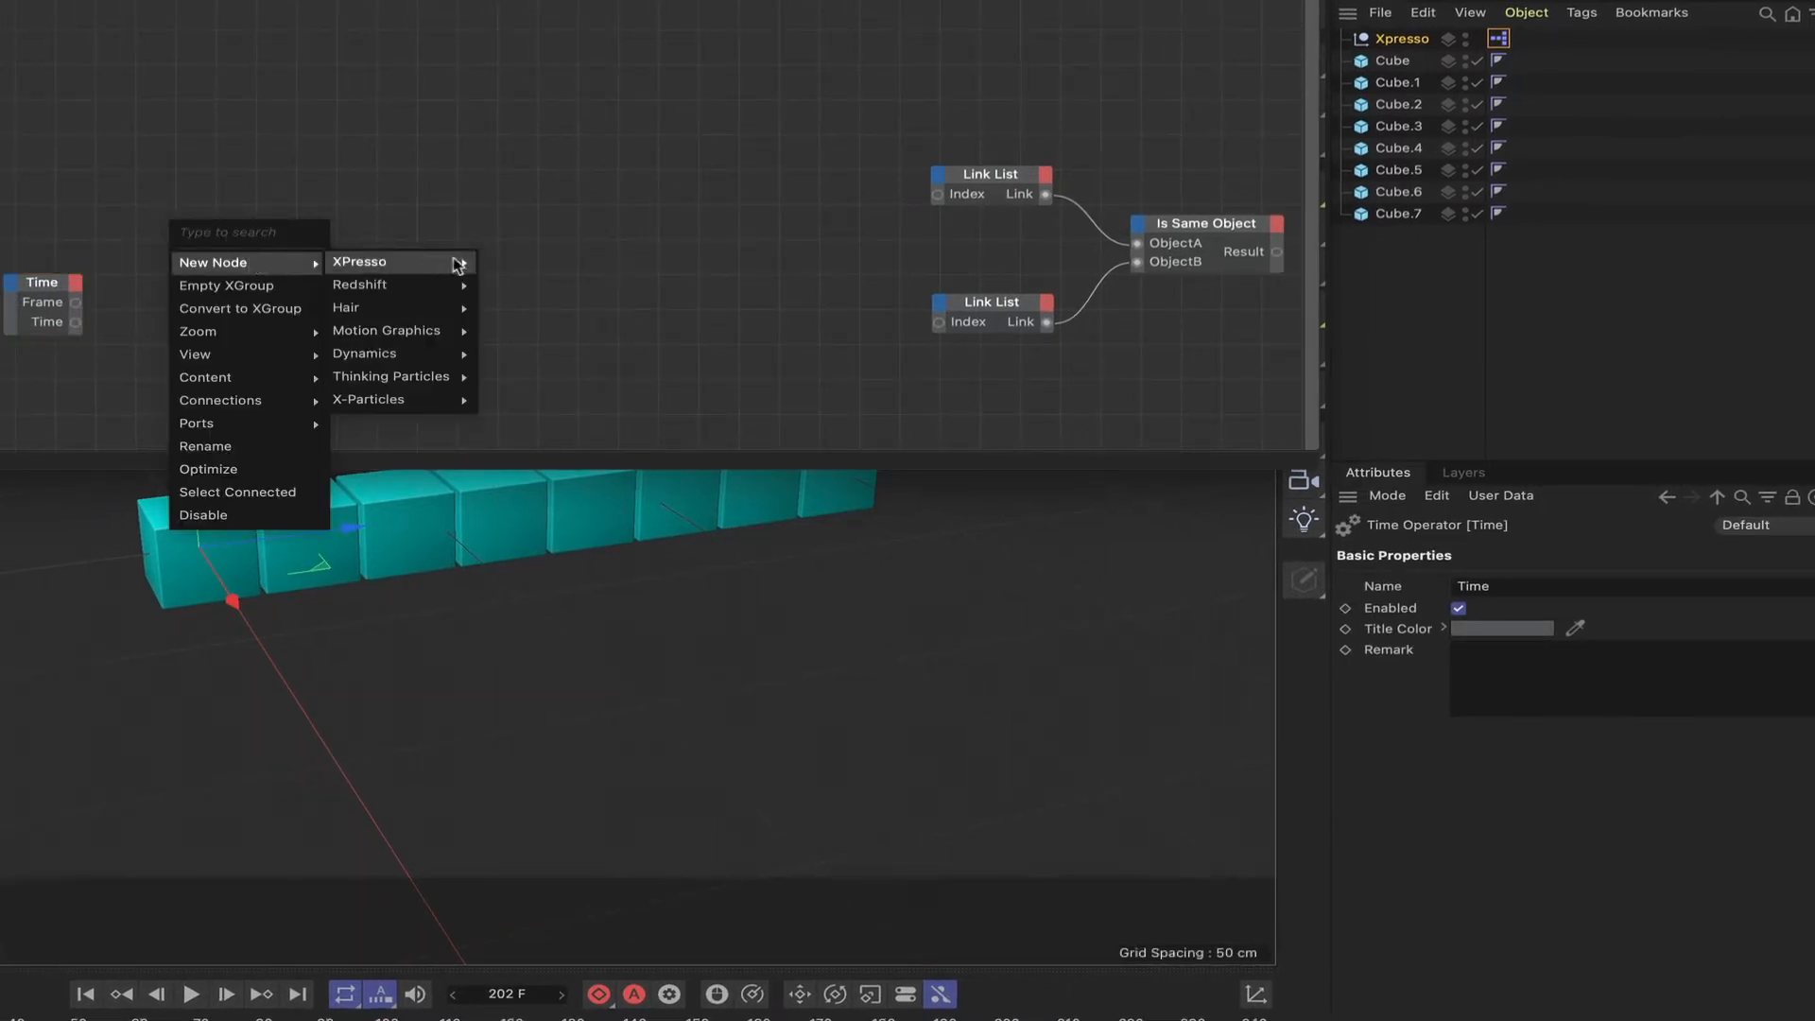
mouse_move(459, 263)
mouse_move(530, 329)
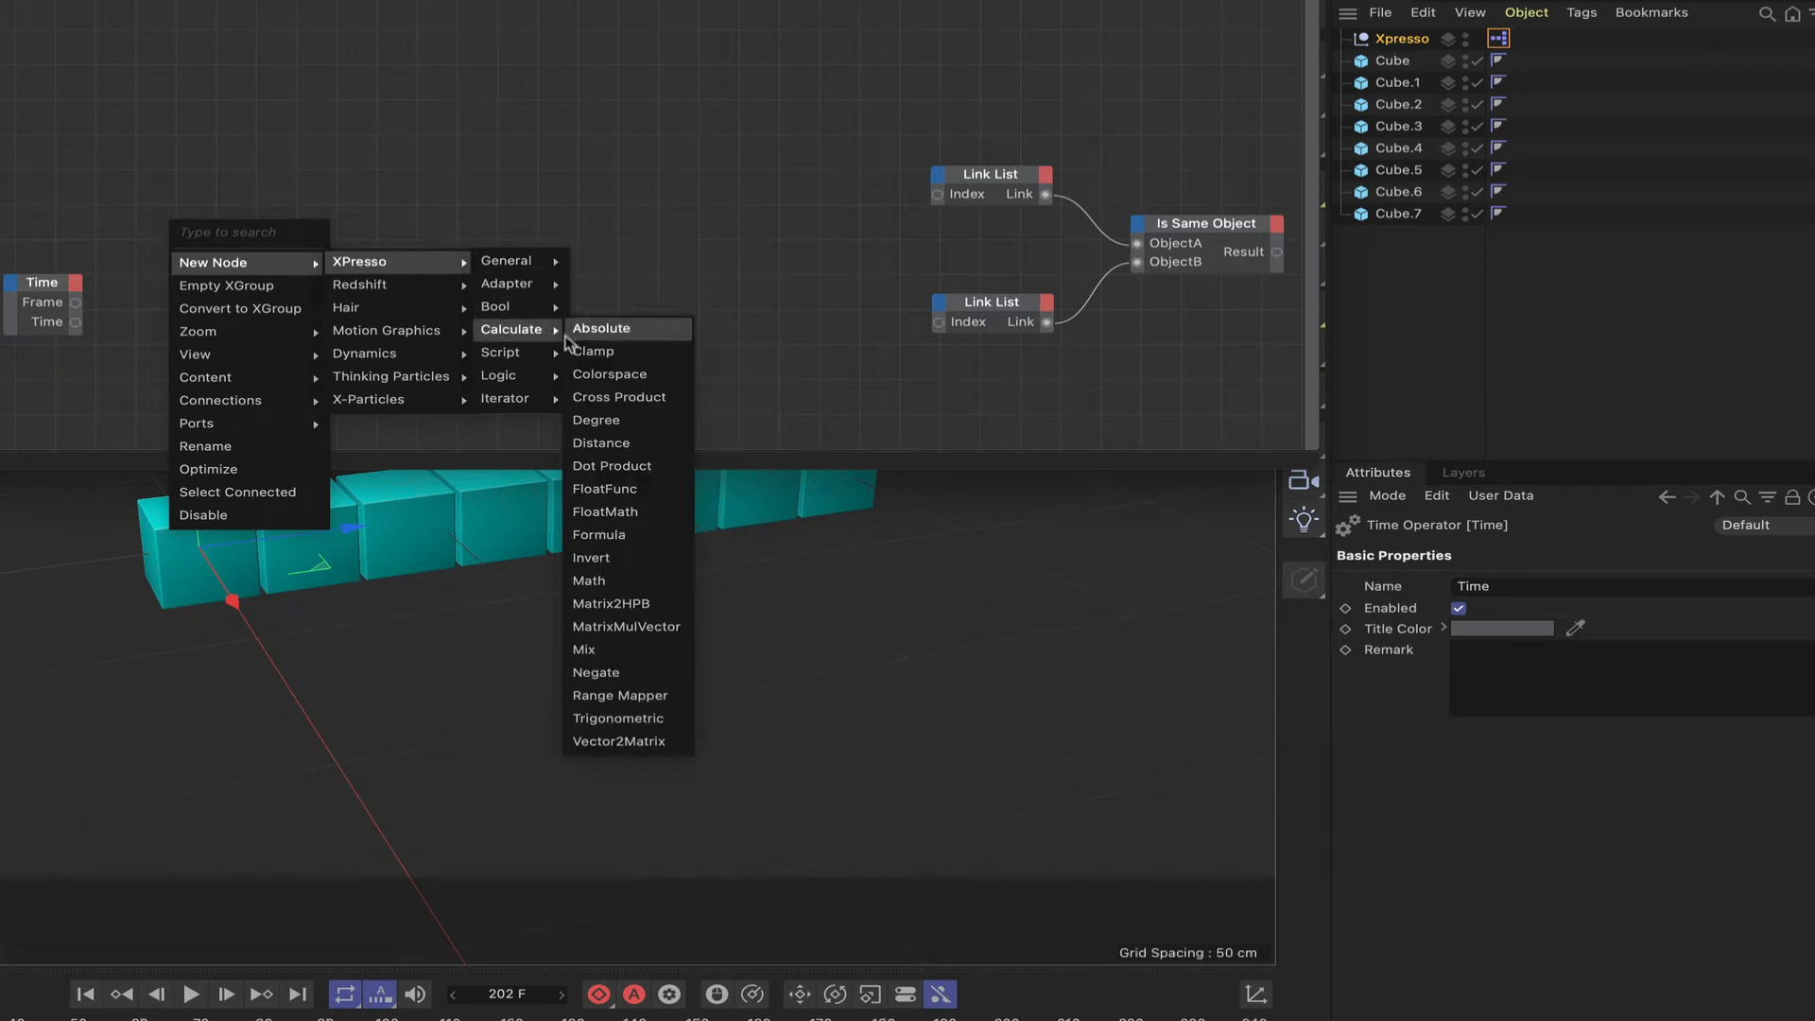
click(590, 580)
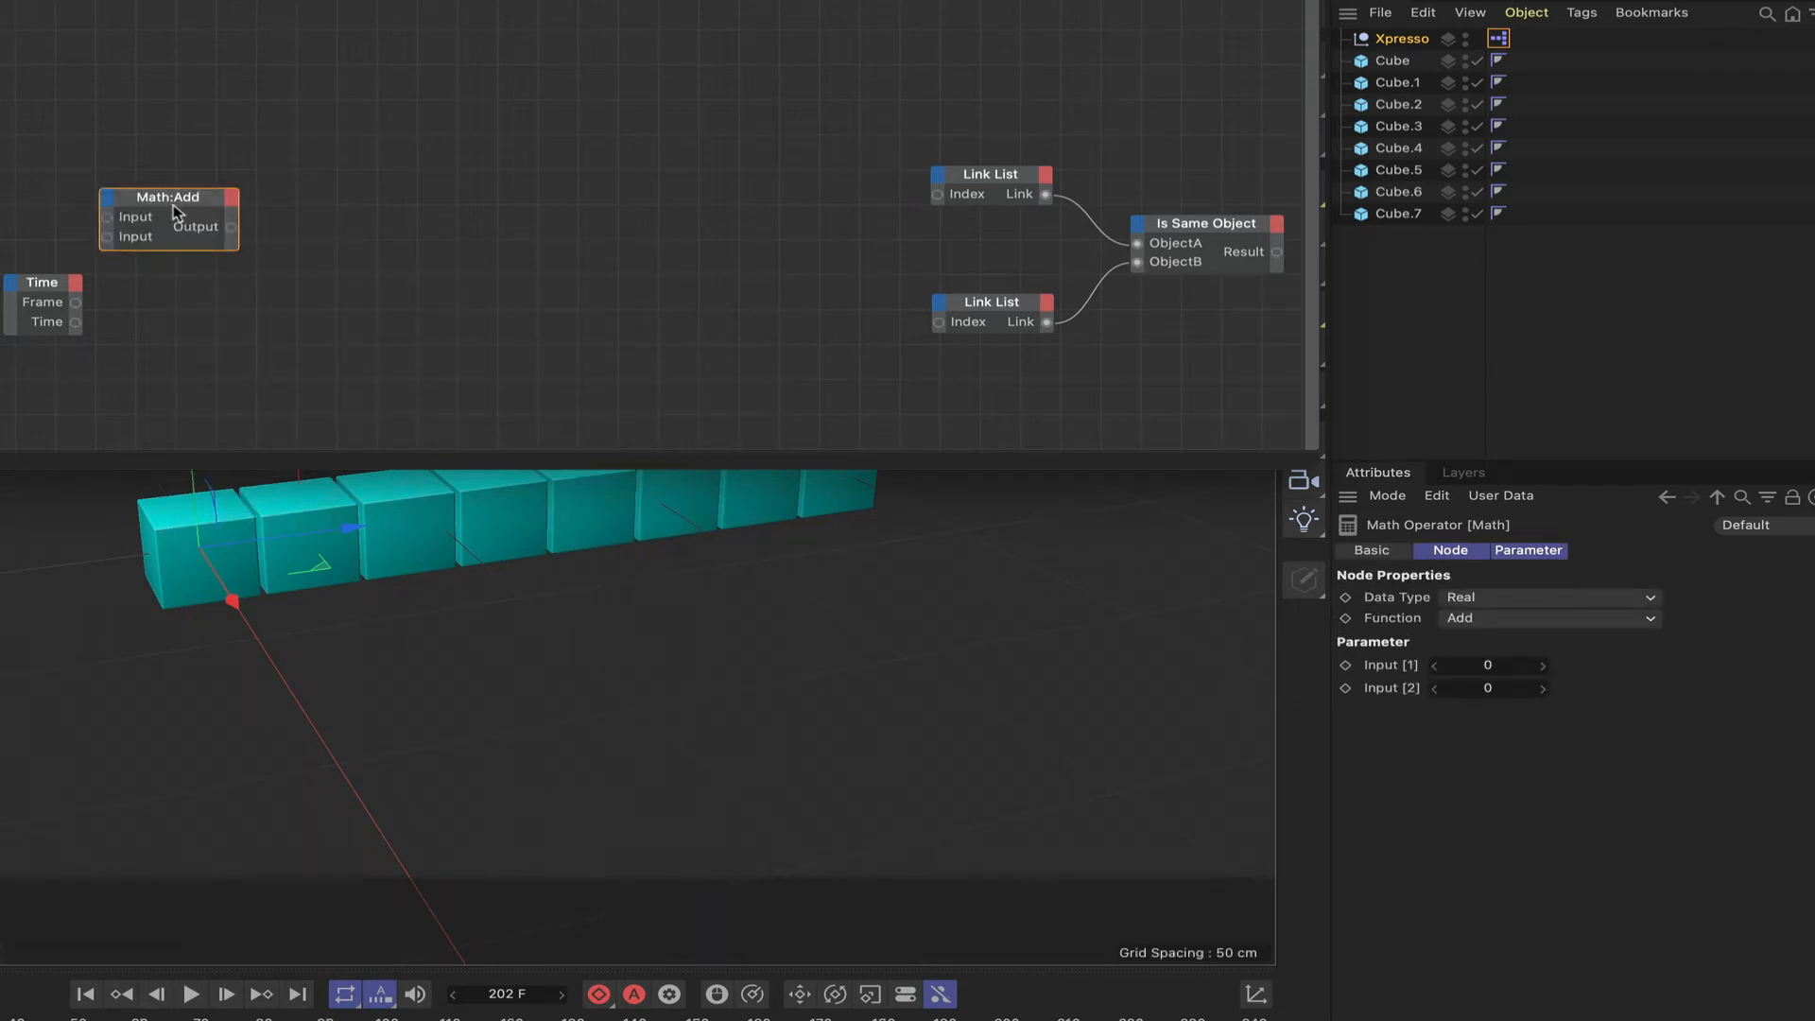
drag(183, 200, 207, 189)
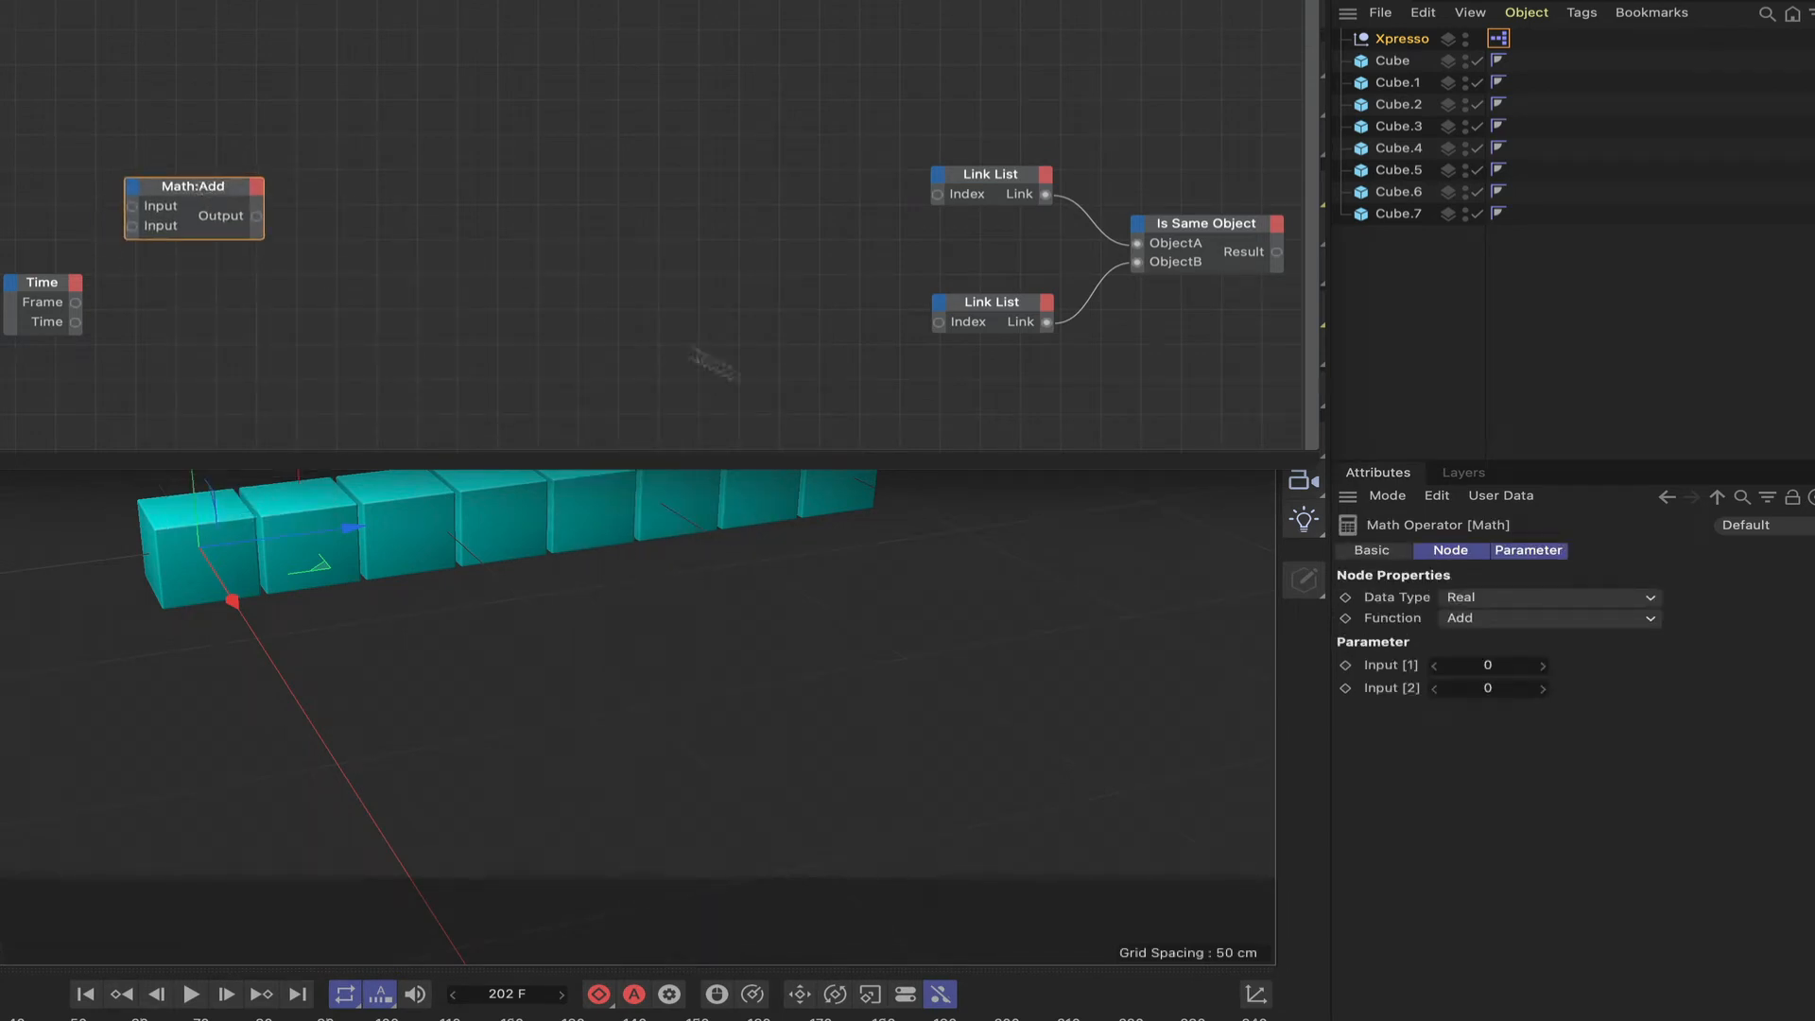
click(1499, 620)
click(1499, 730)
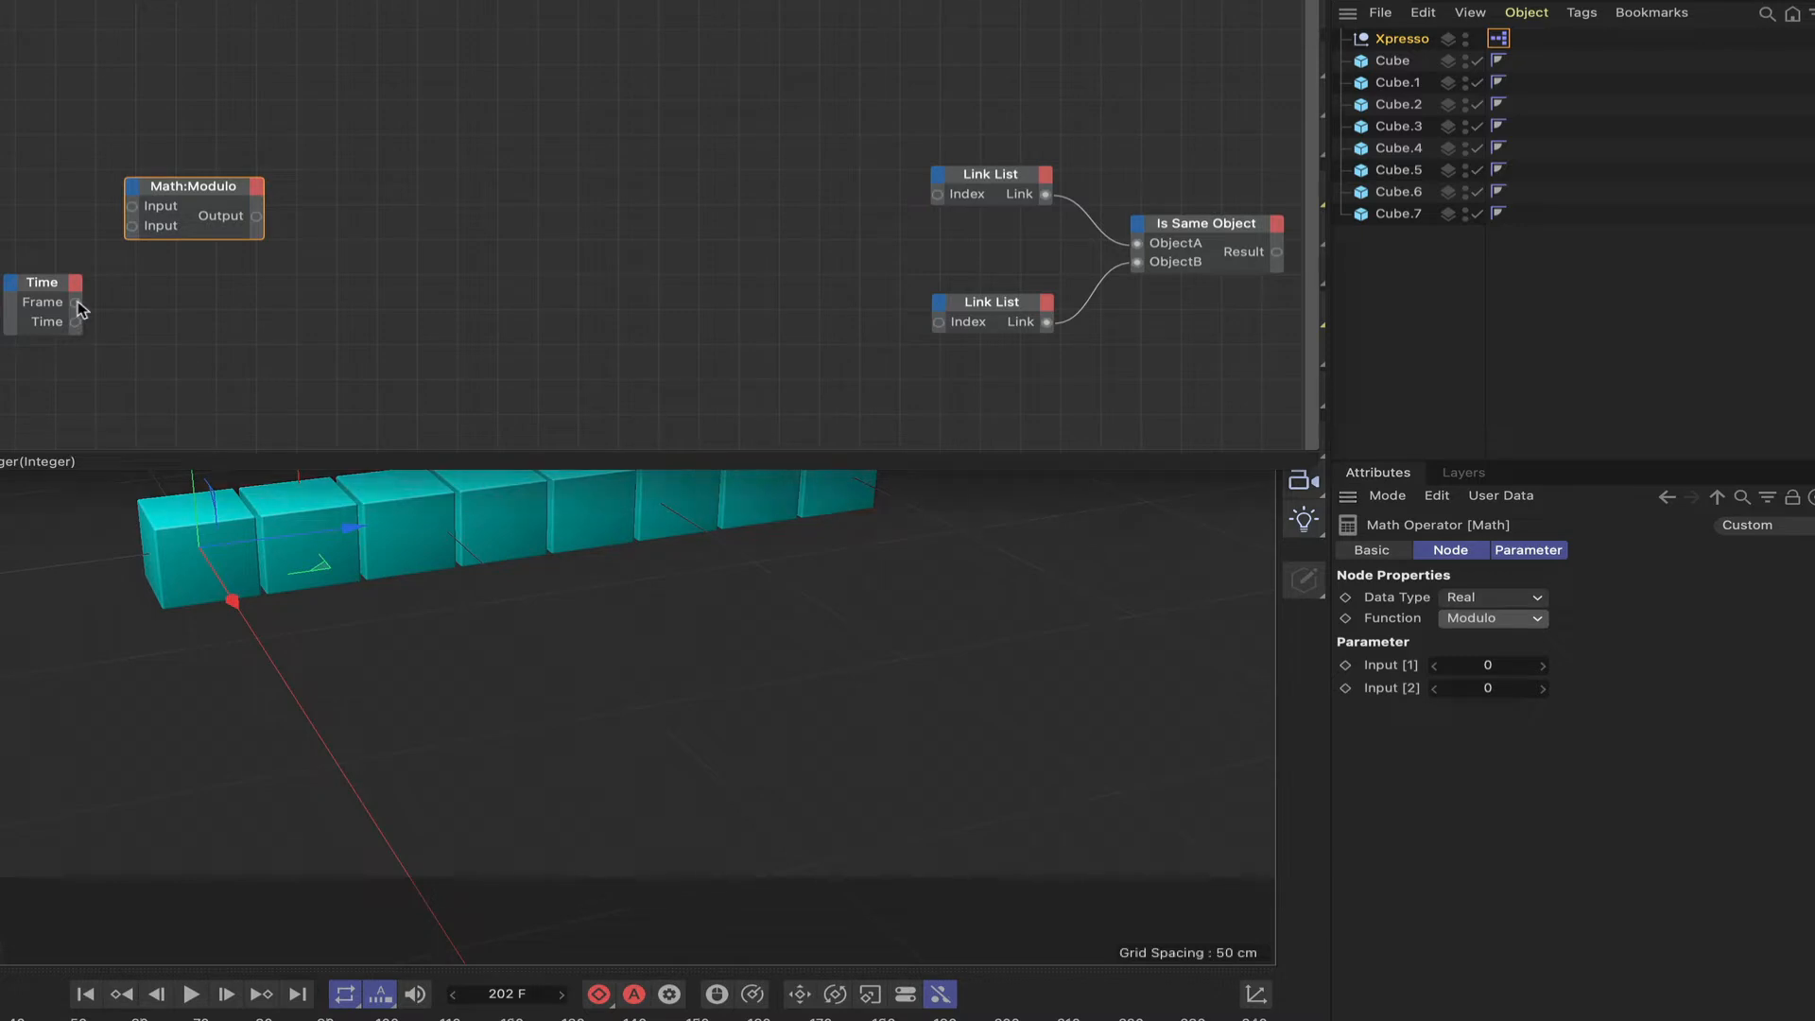
Step: Connect the Time node's Frame output to the Modulo node's first input and set Input [2] to 30
drag(75, 302, 131, 211)
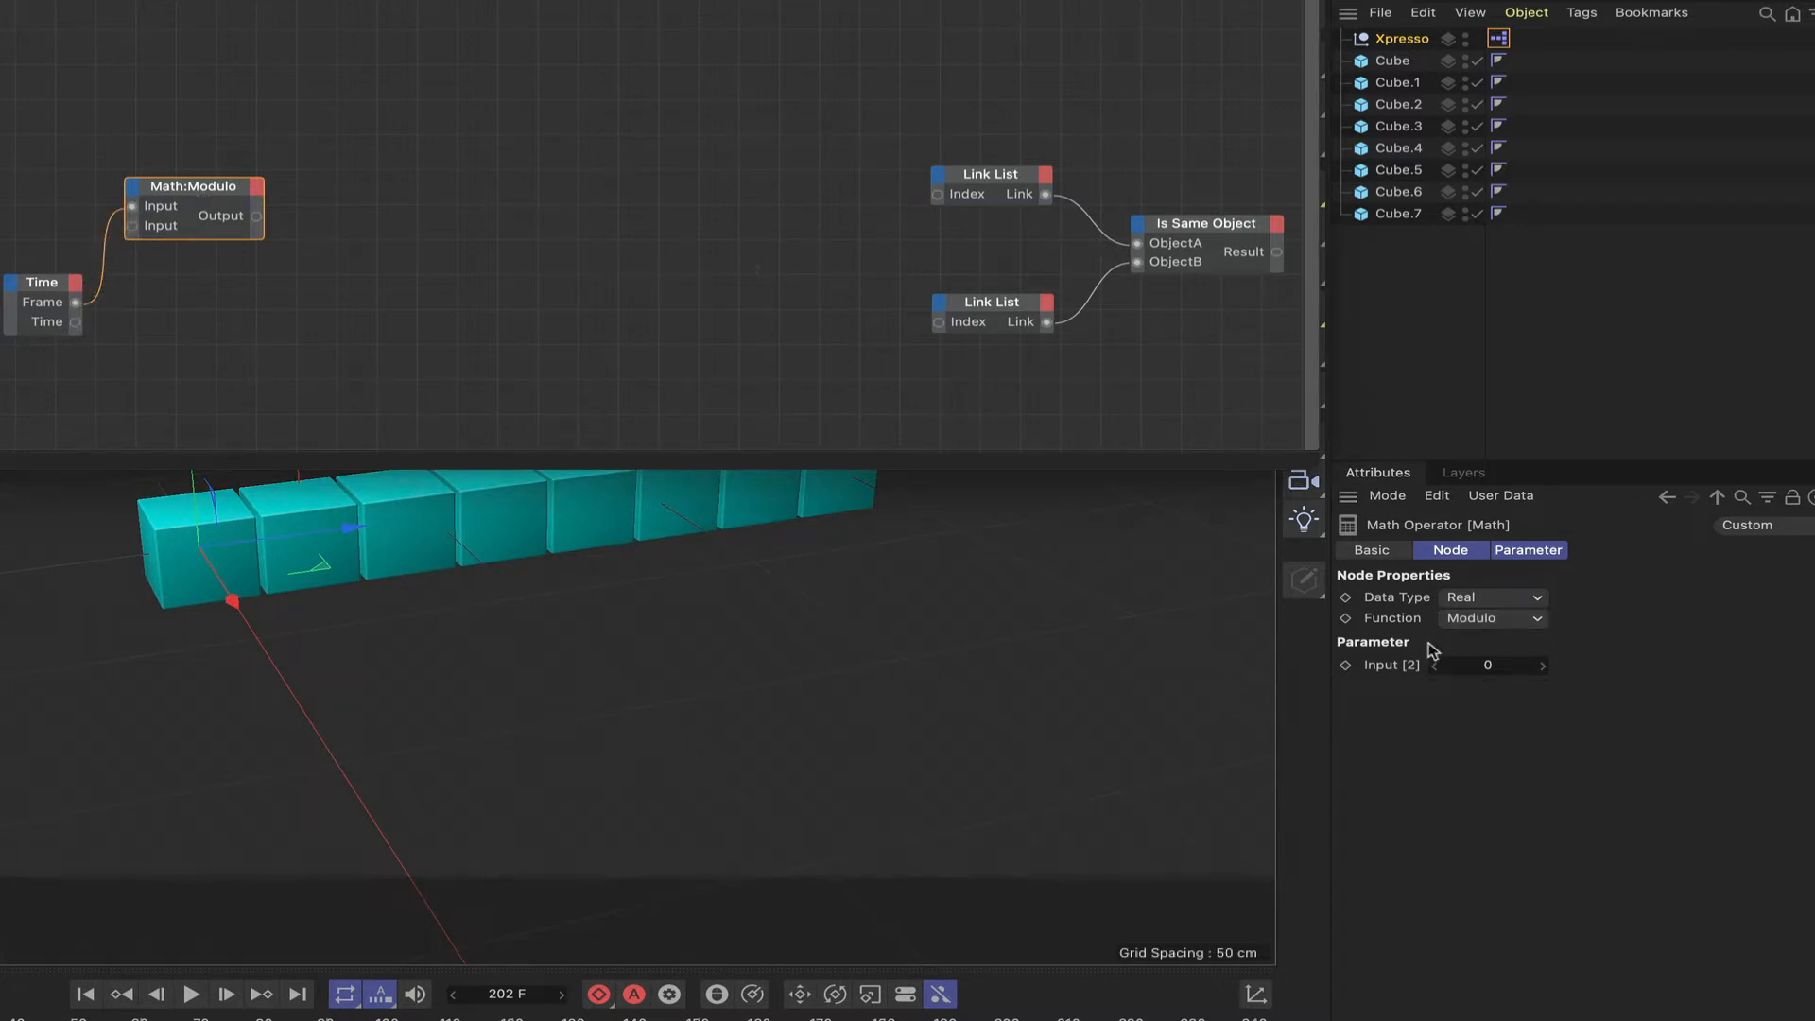
double_click(1488, 665)
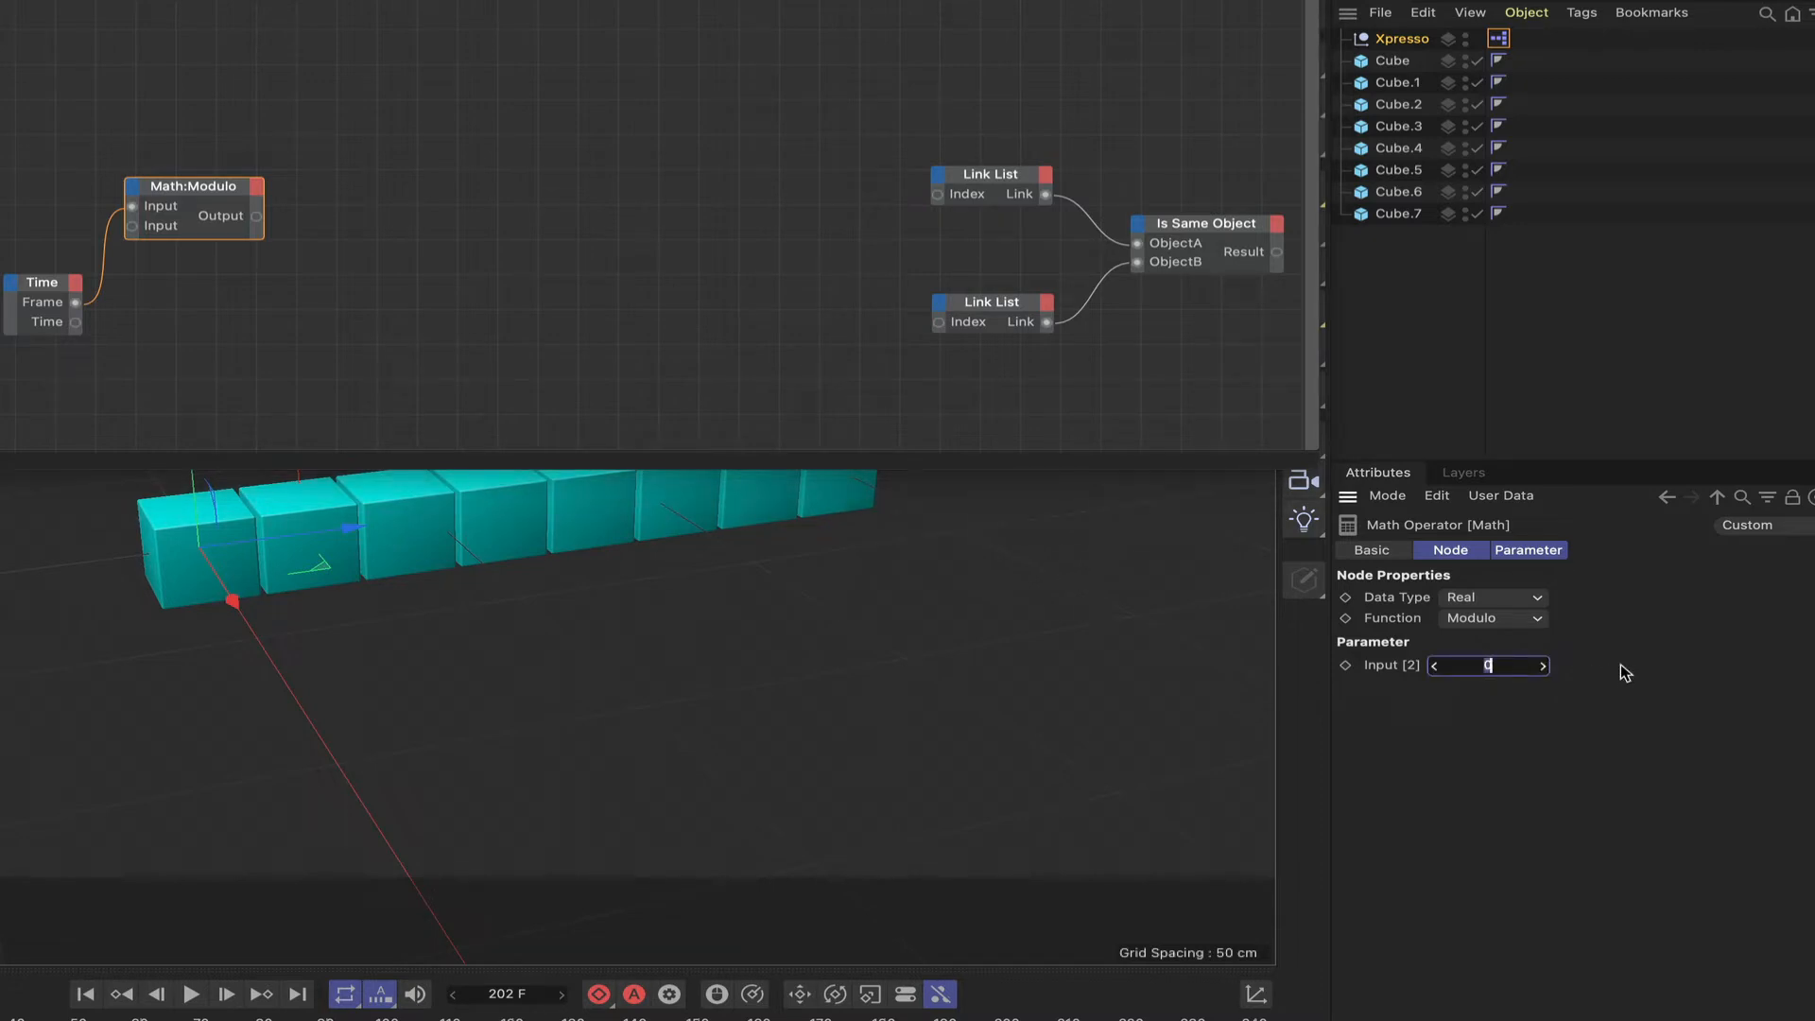
text(30)
key(Return)
Step: Rename the first cube in the object list as Cube.0
double_click(1402, 61)
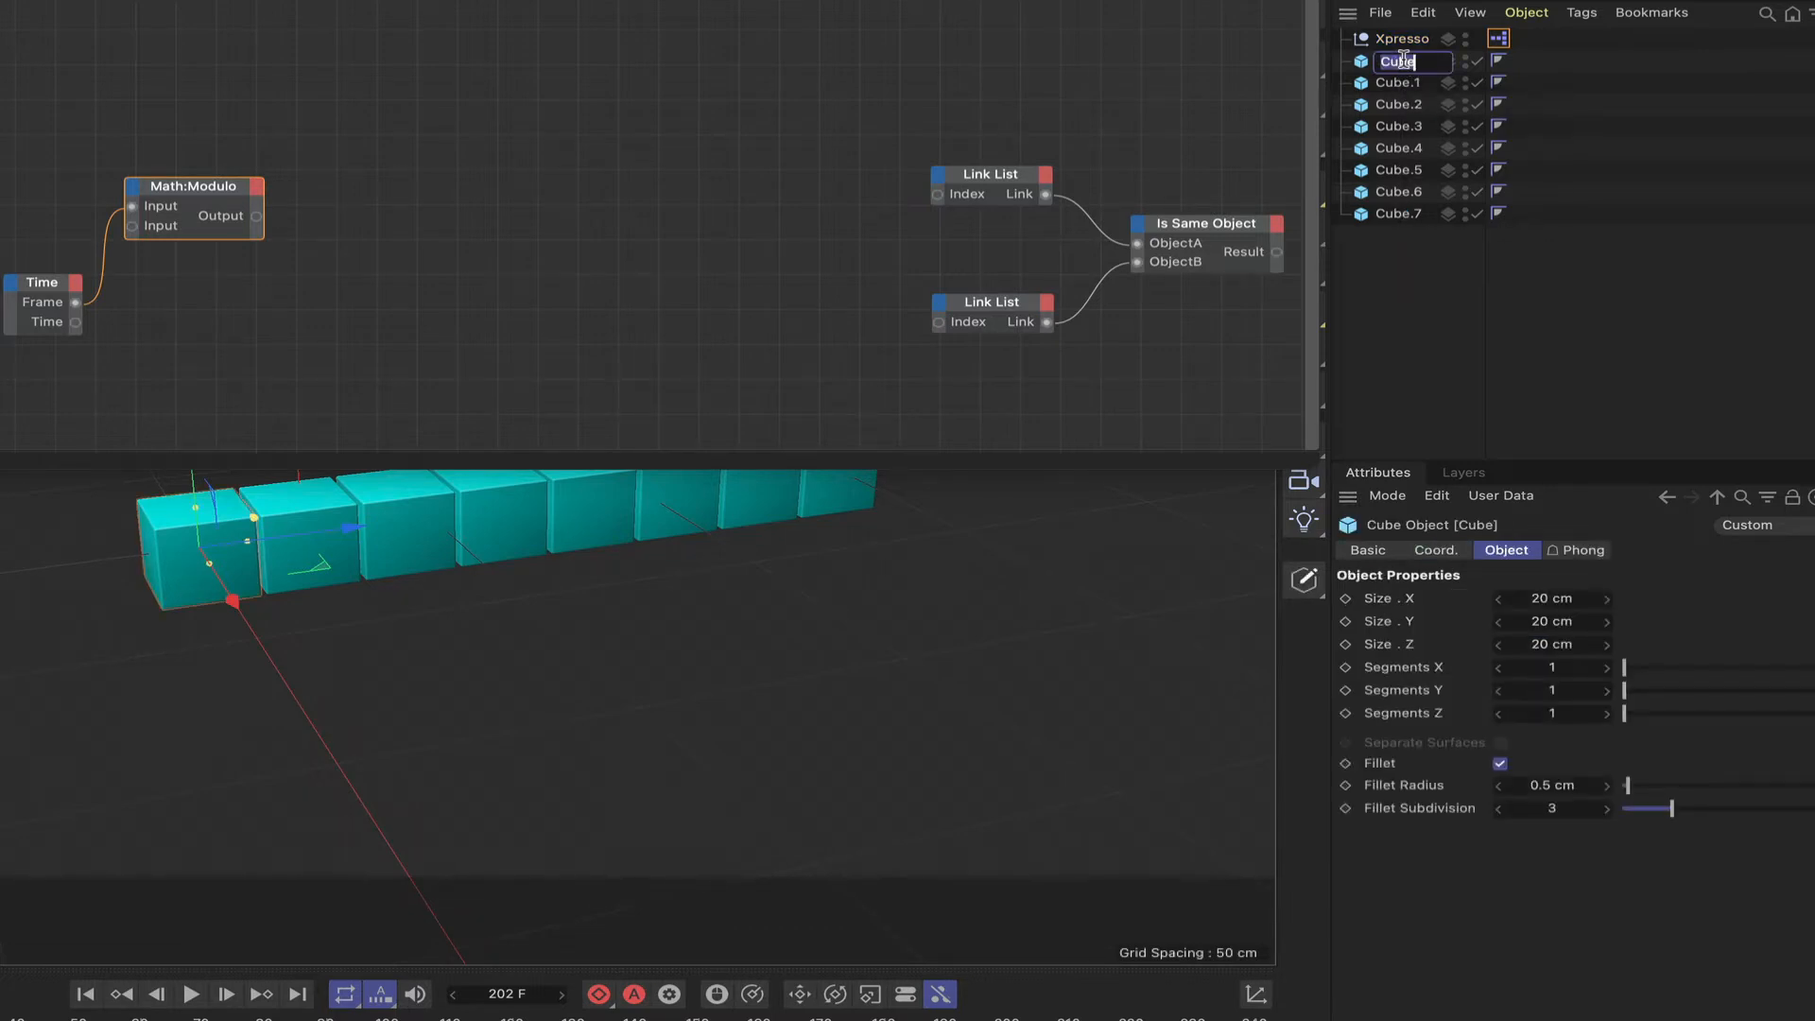
key(Return)
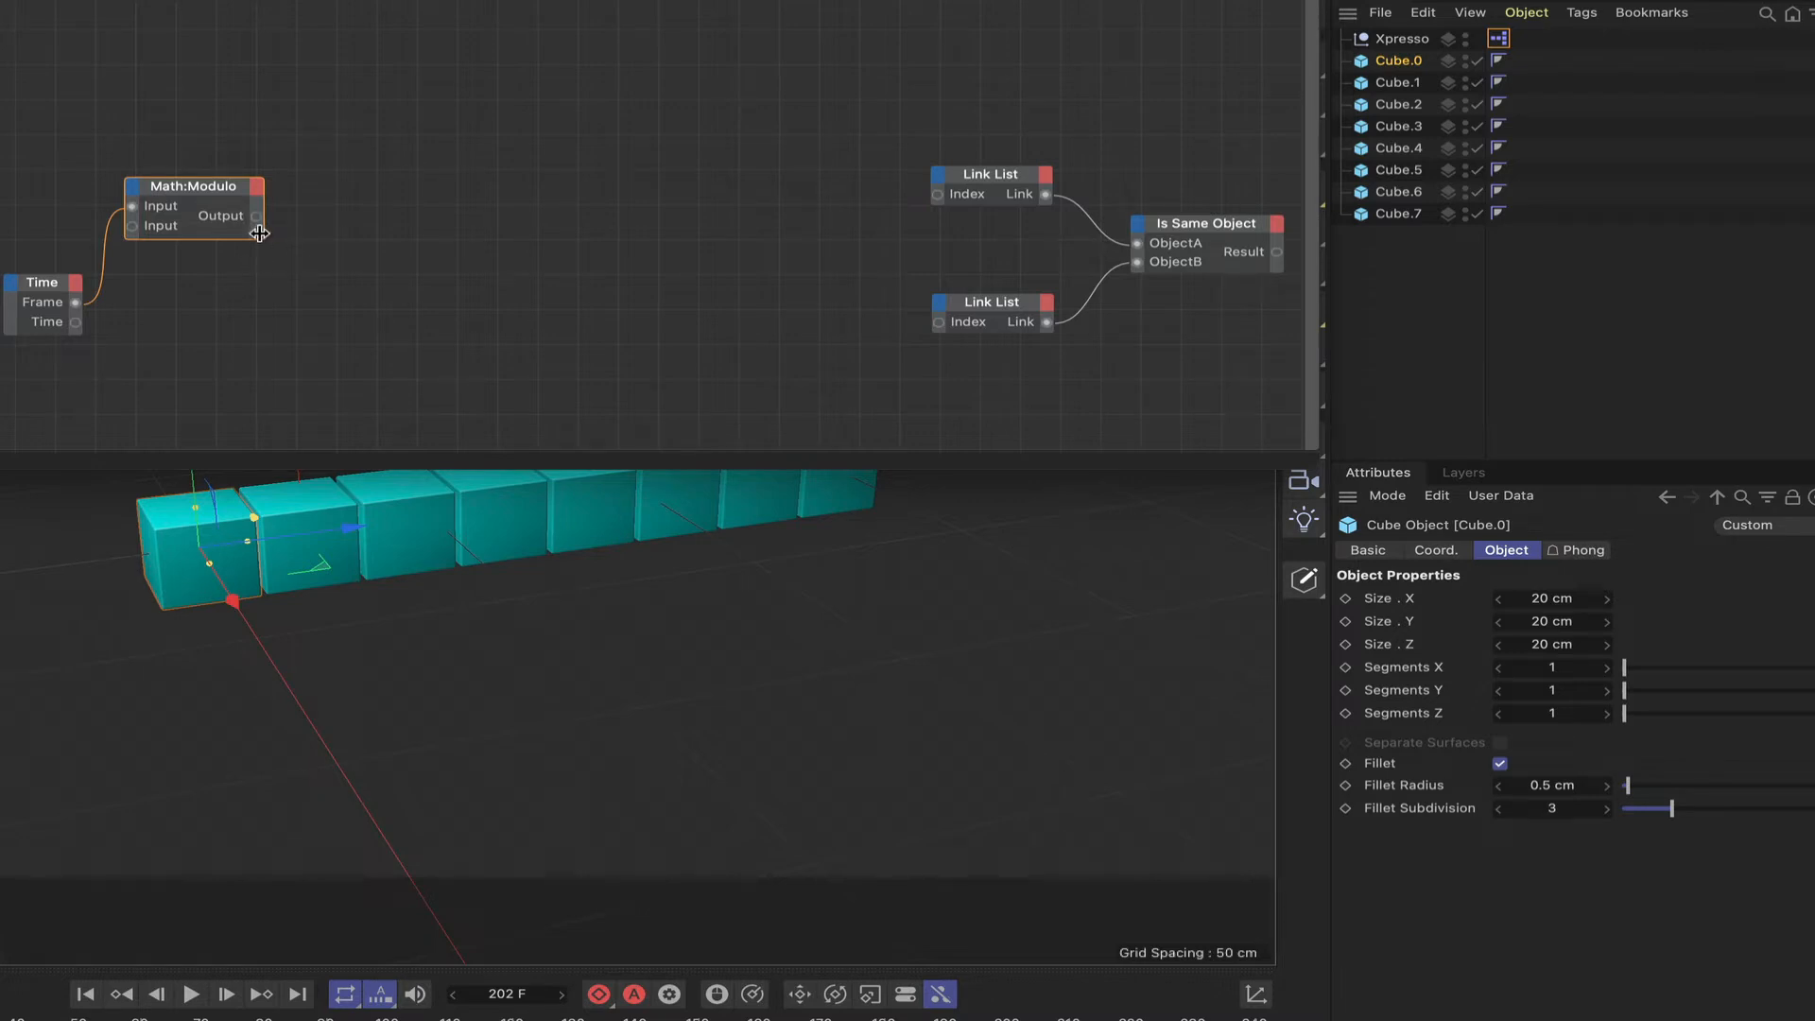
Step: Add a Compare node below Math:Modulo and duplicate it underneath
right_click(212, 292)
mouse_move(283, 328)
mouse_move(435, 327)
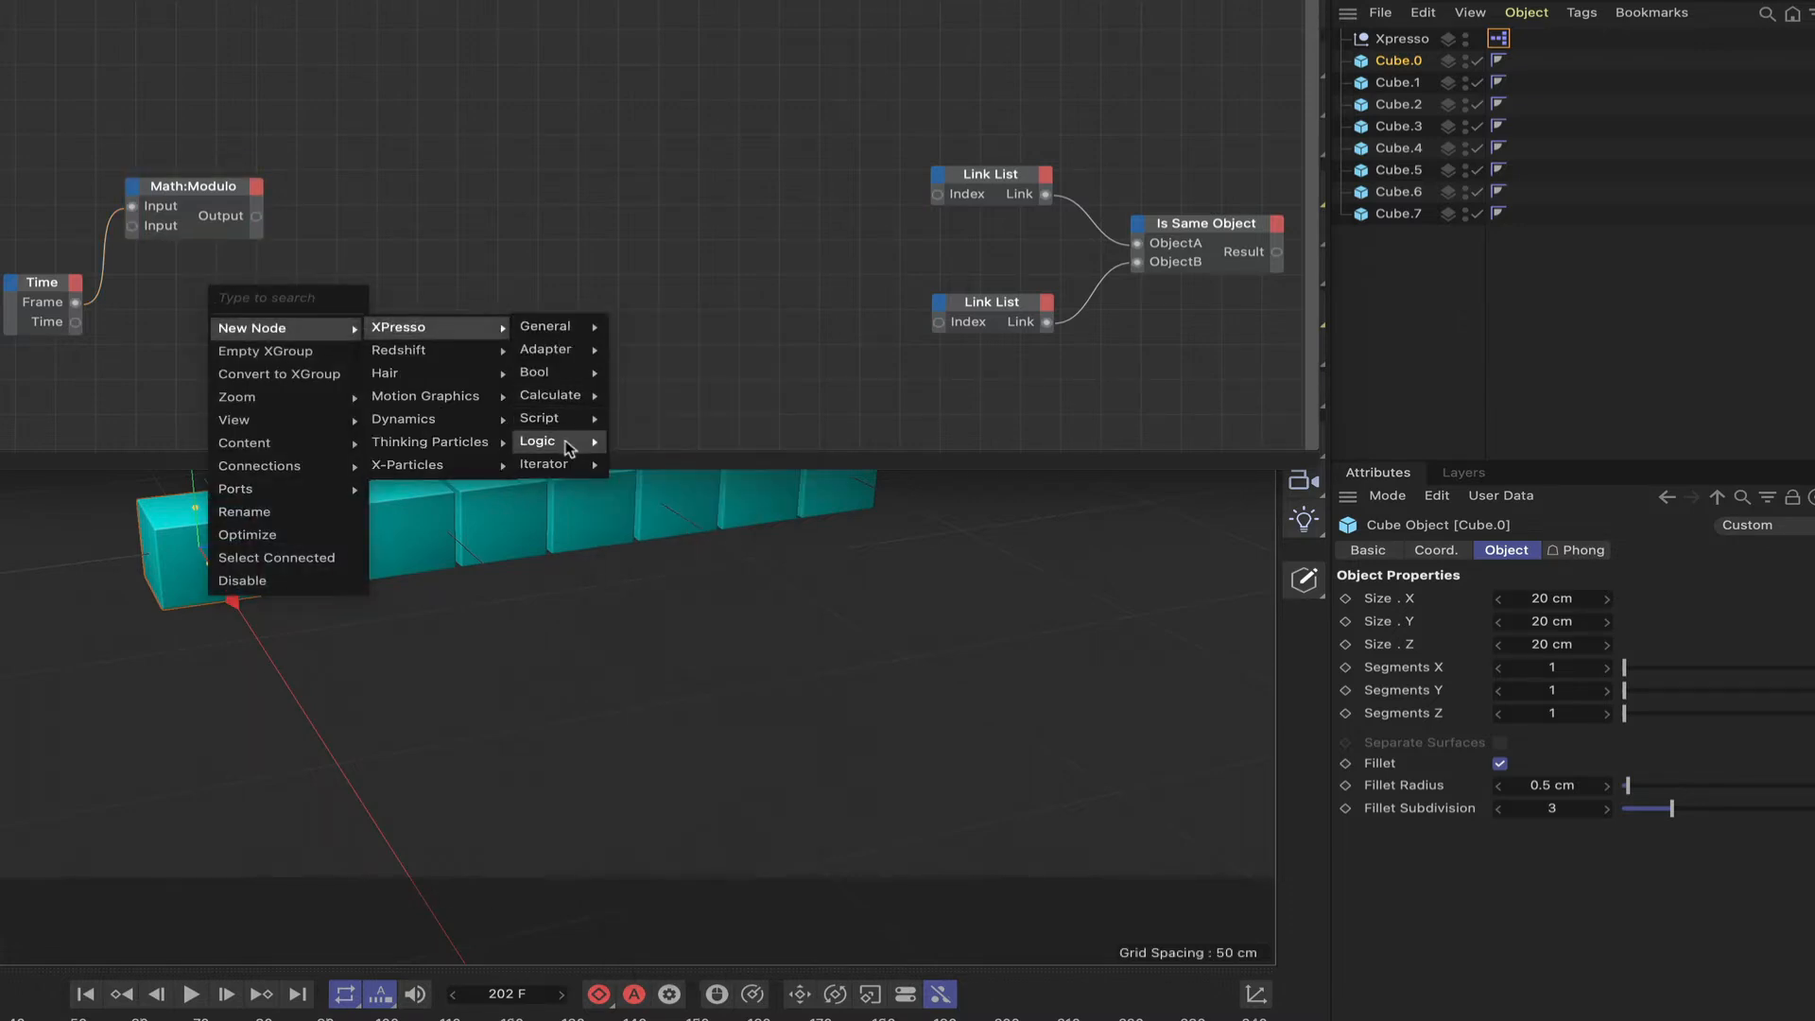
mouse_move(568, 446)
click(624, 444)
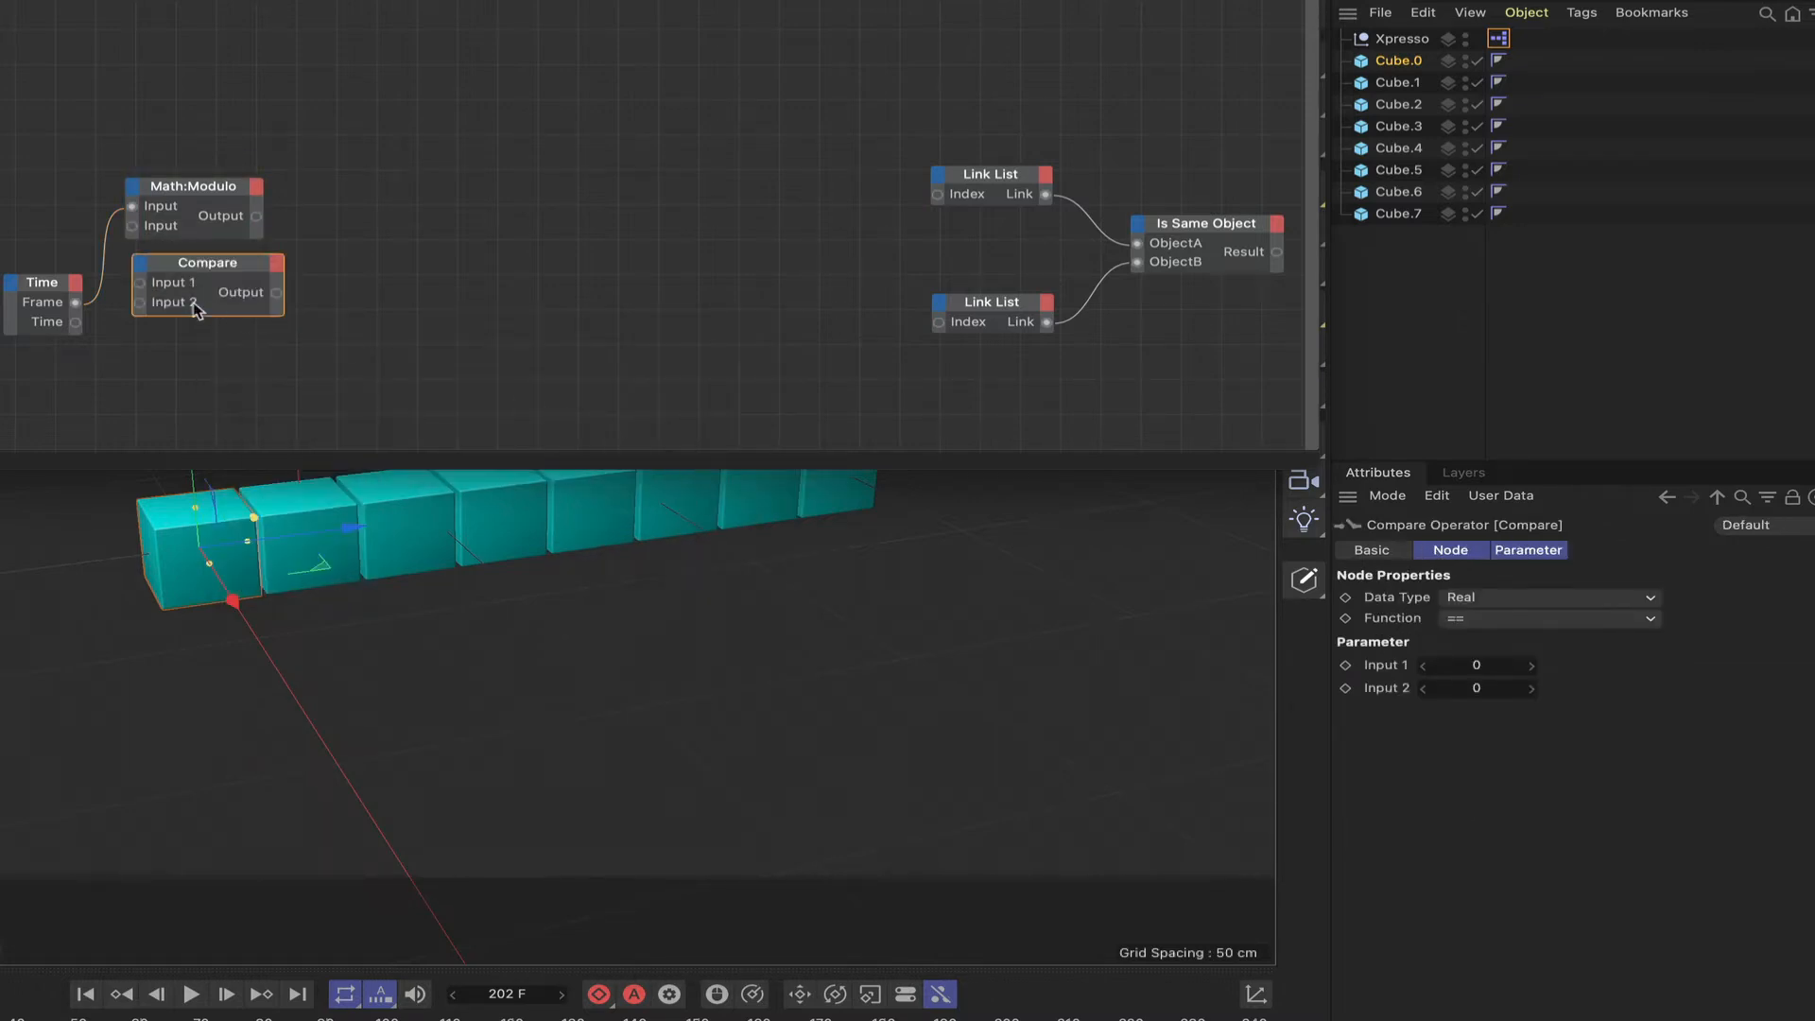
drag(200, 272, 219, 357)
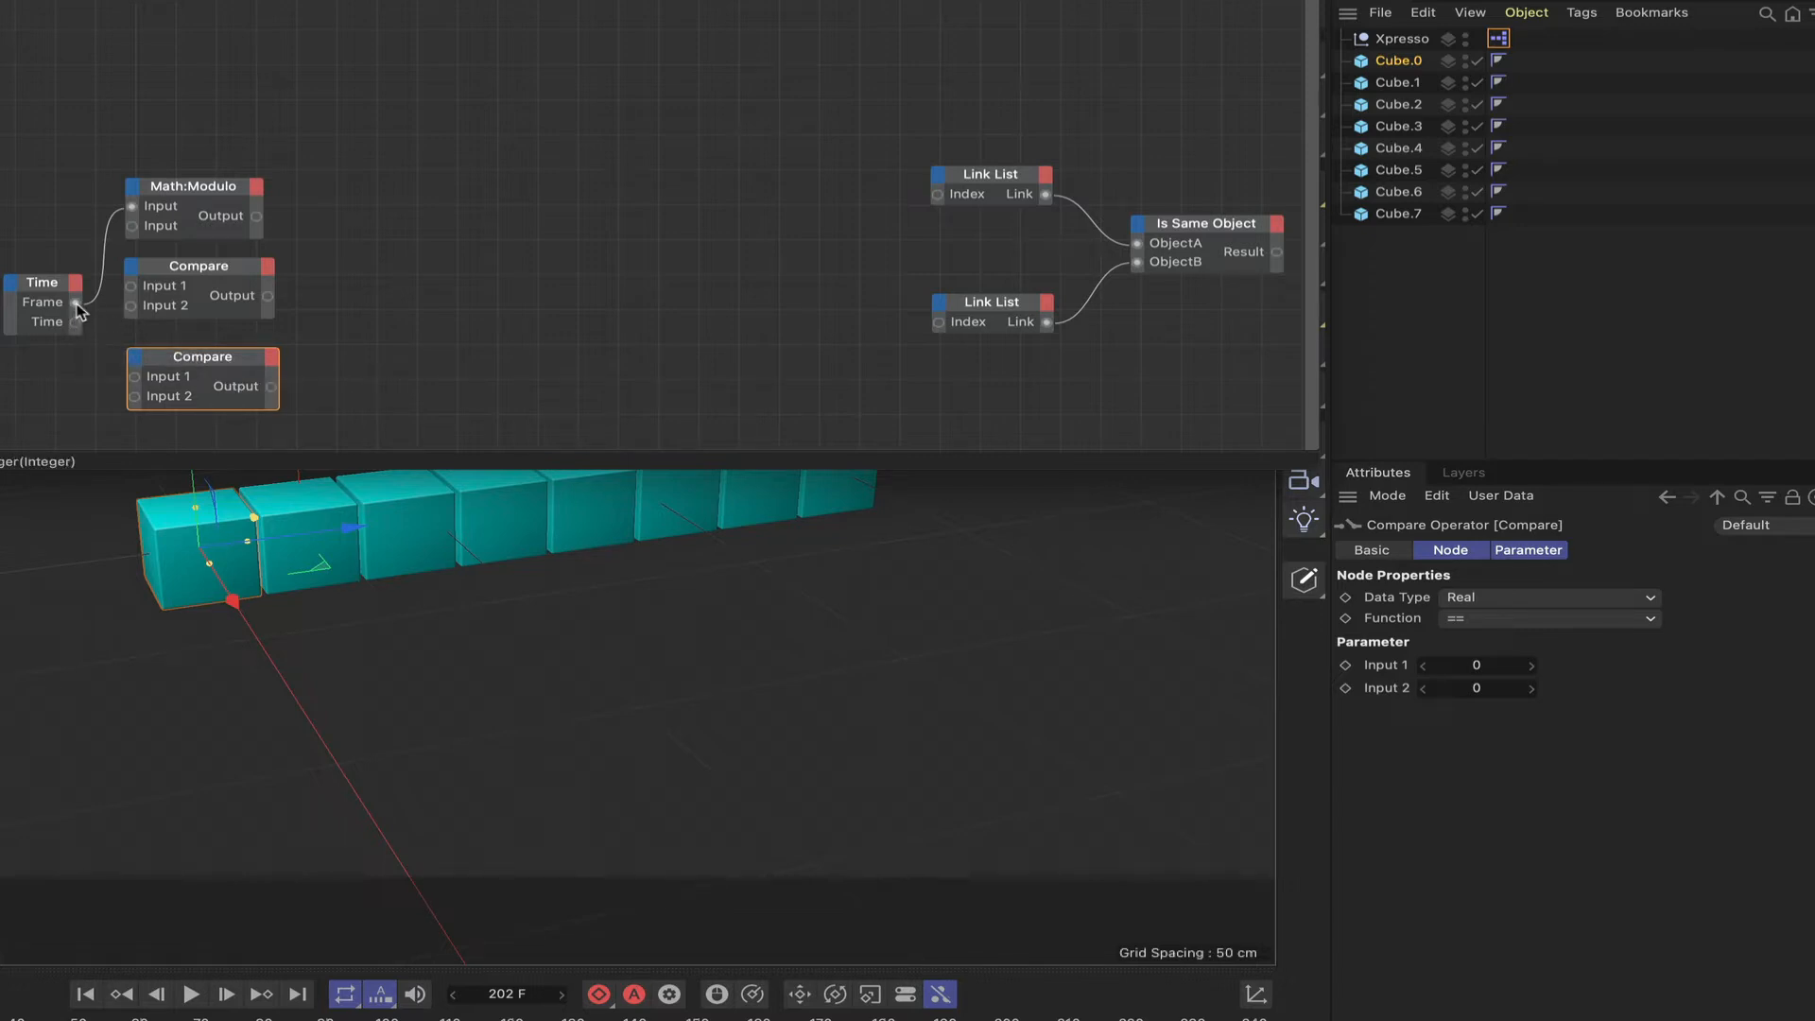
Step: Connect the Time node's Frame output to Input 1 of both Compare nodes
drag(76, 304, 135, 376)
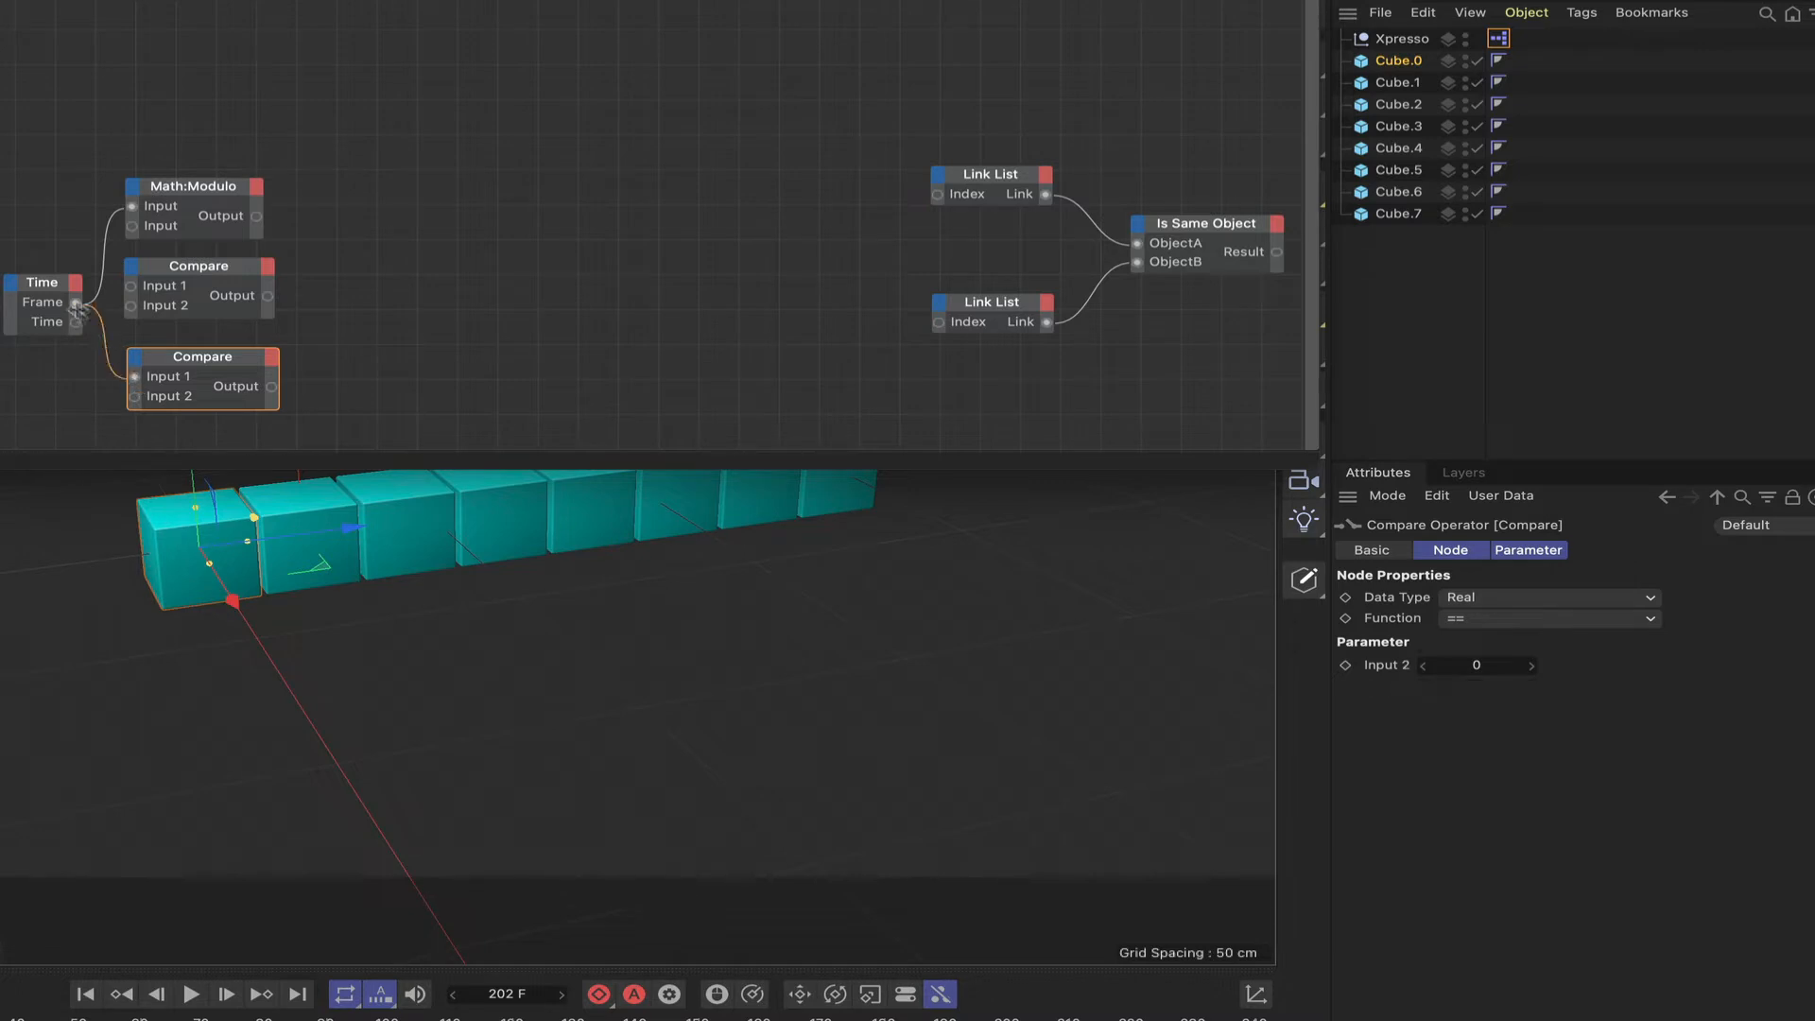
drag(76, 304, 132, 287)
click(242, 274)
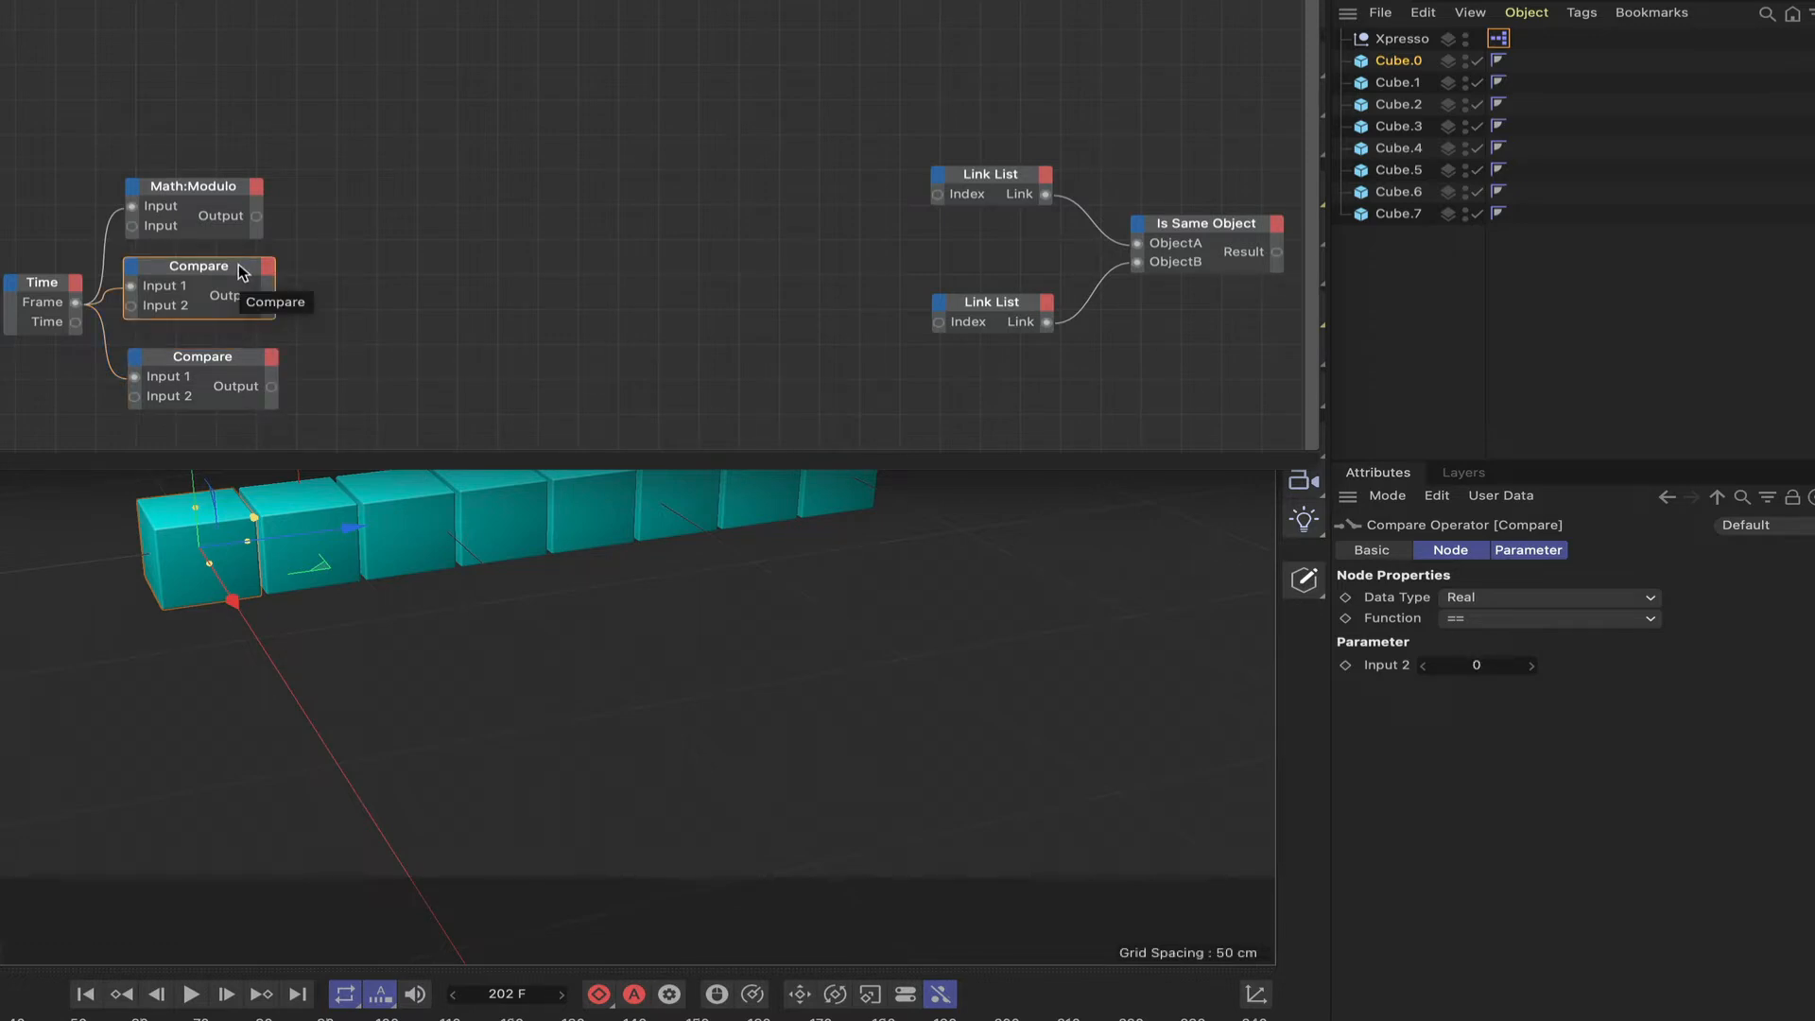
Step: Set the upper Compare node's Input 2 to 30 and its function to ==
click(1517, 624)
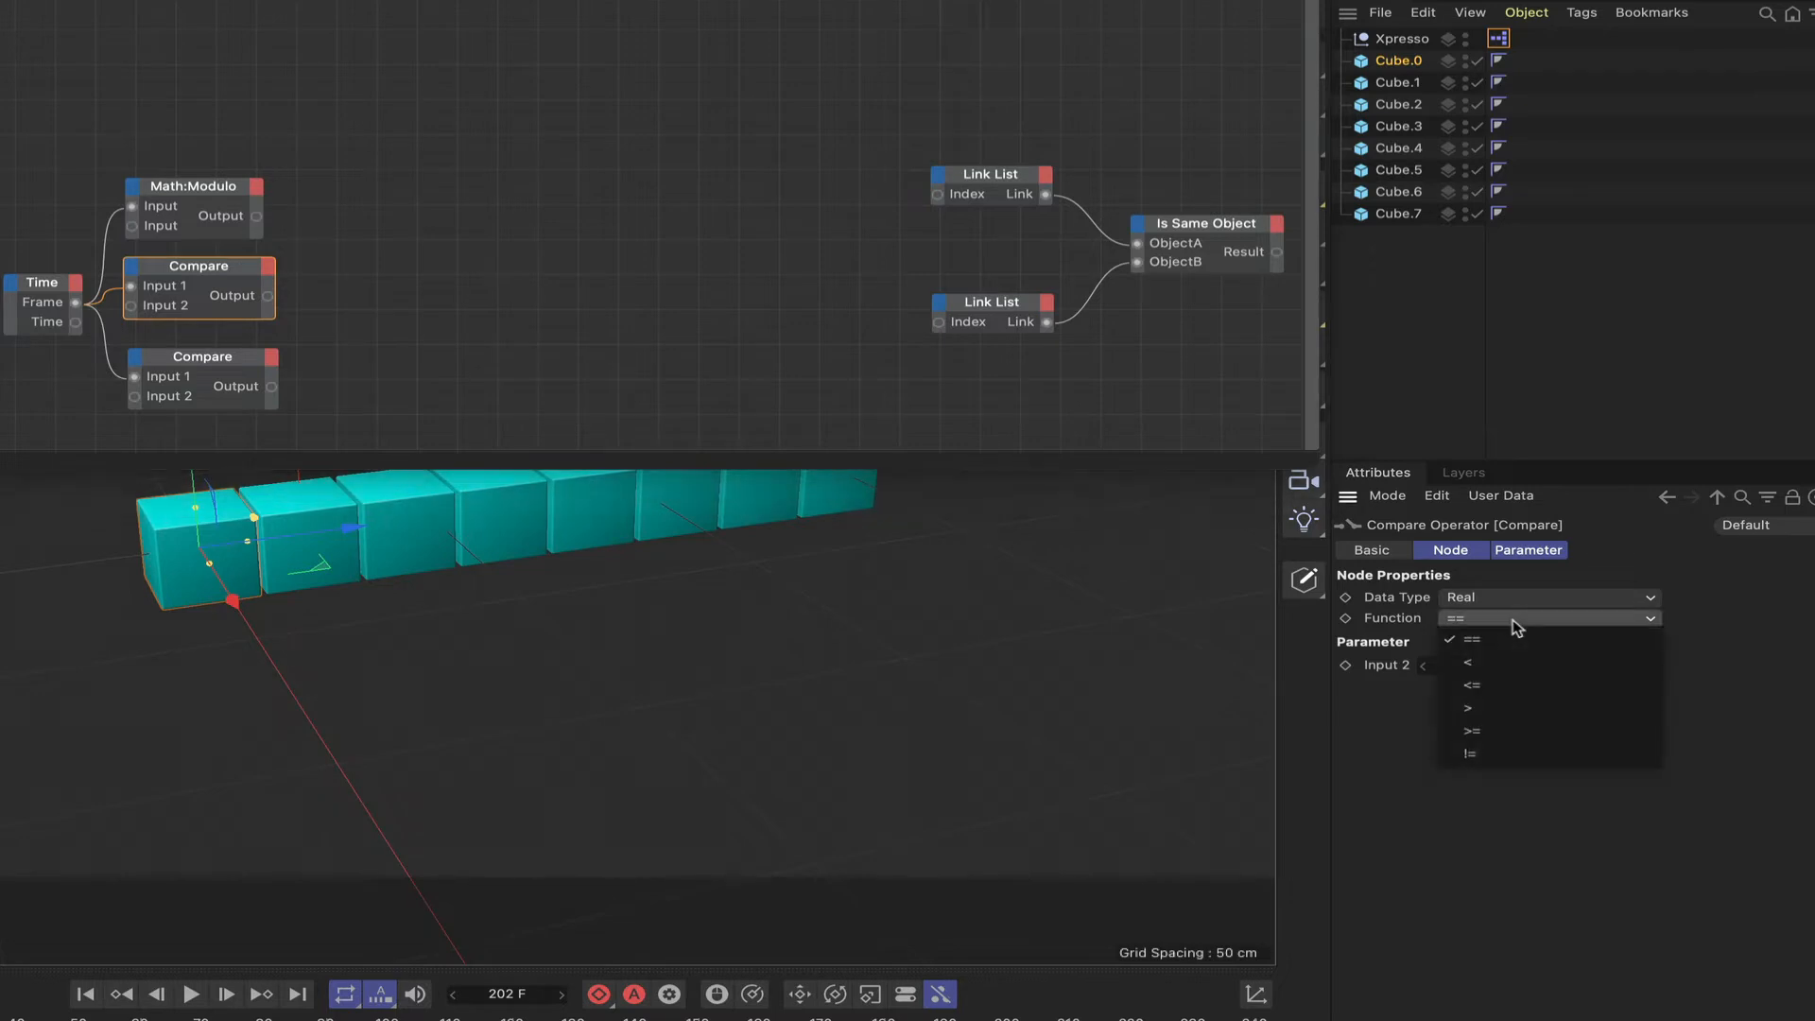
click(1512, 731)
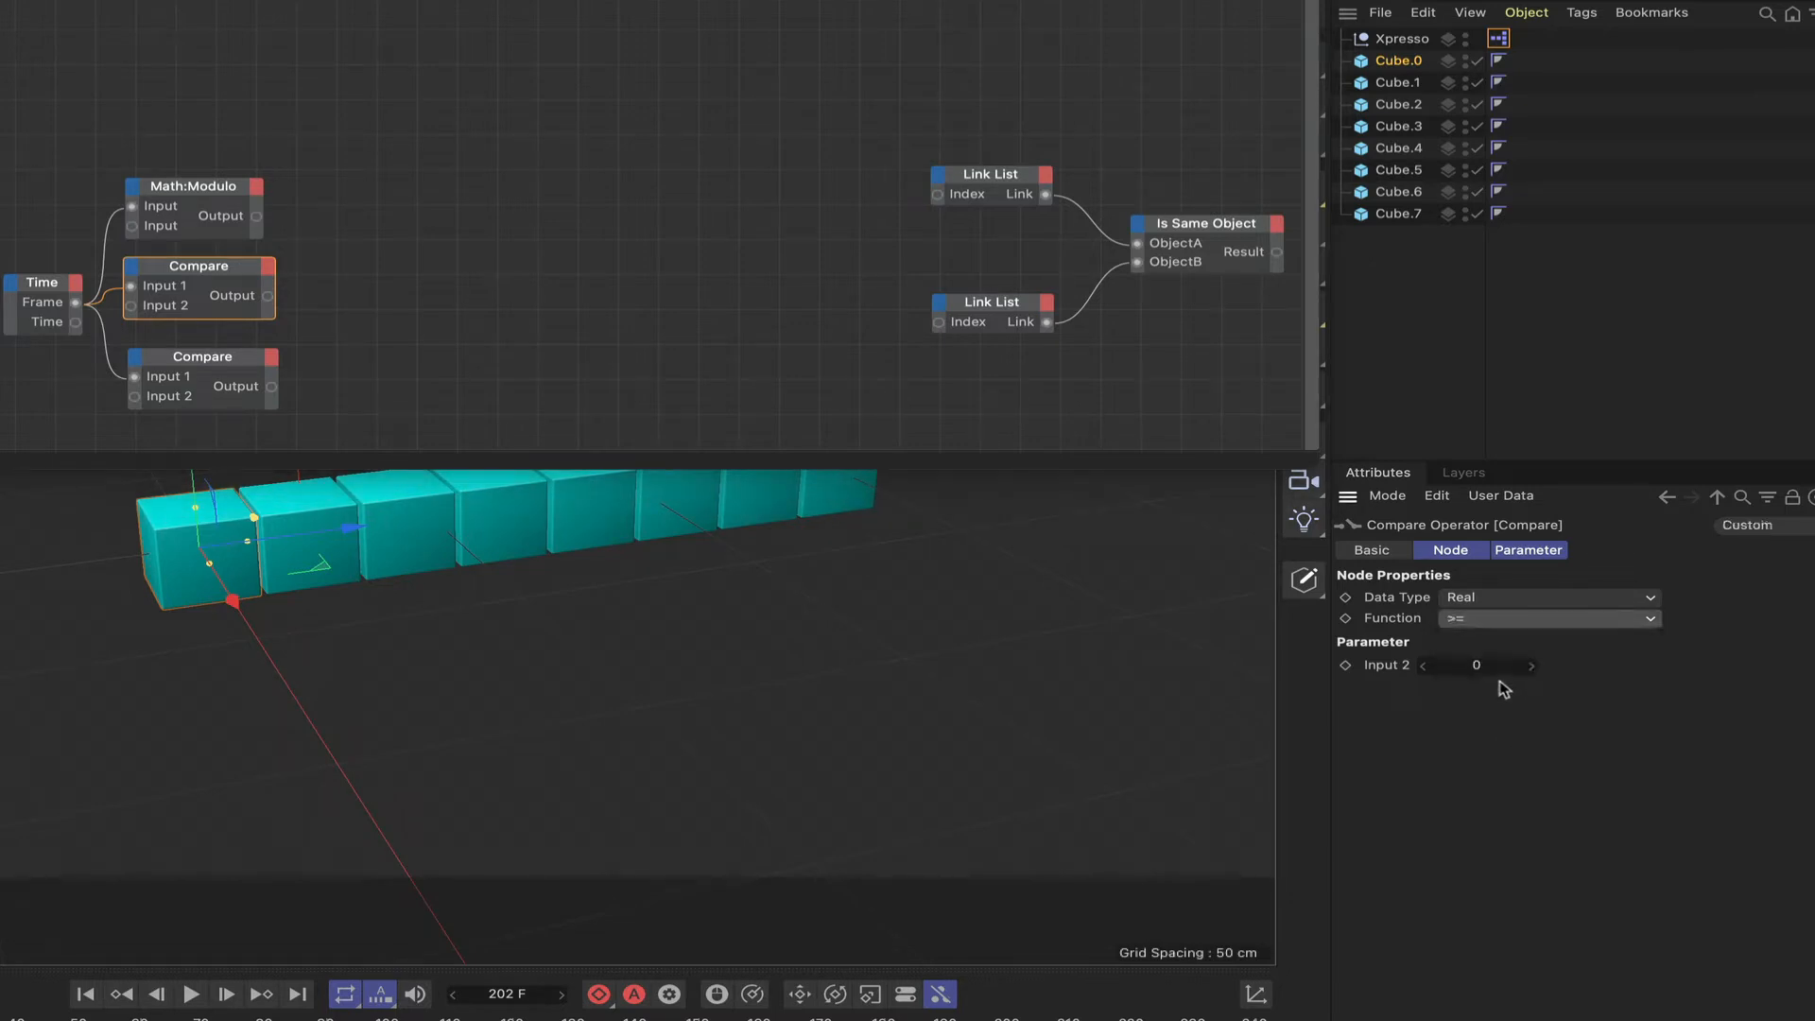
click(1479, 664)
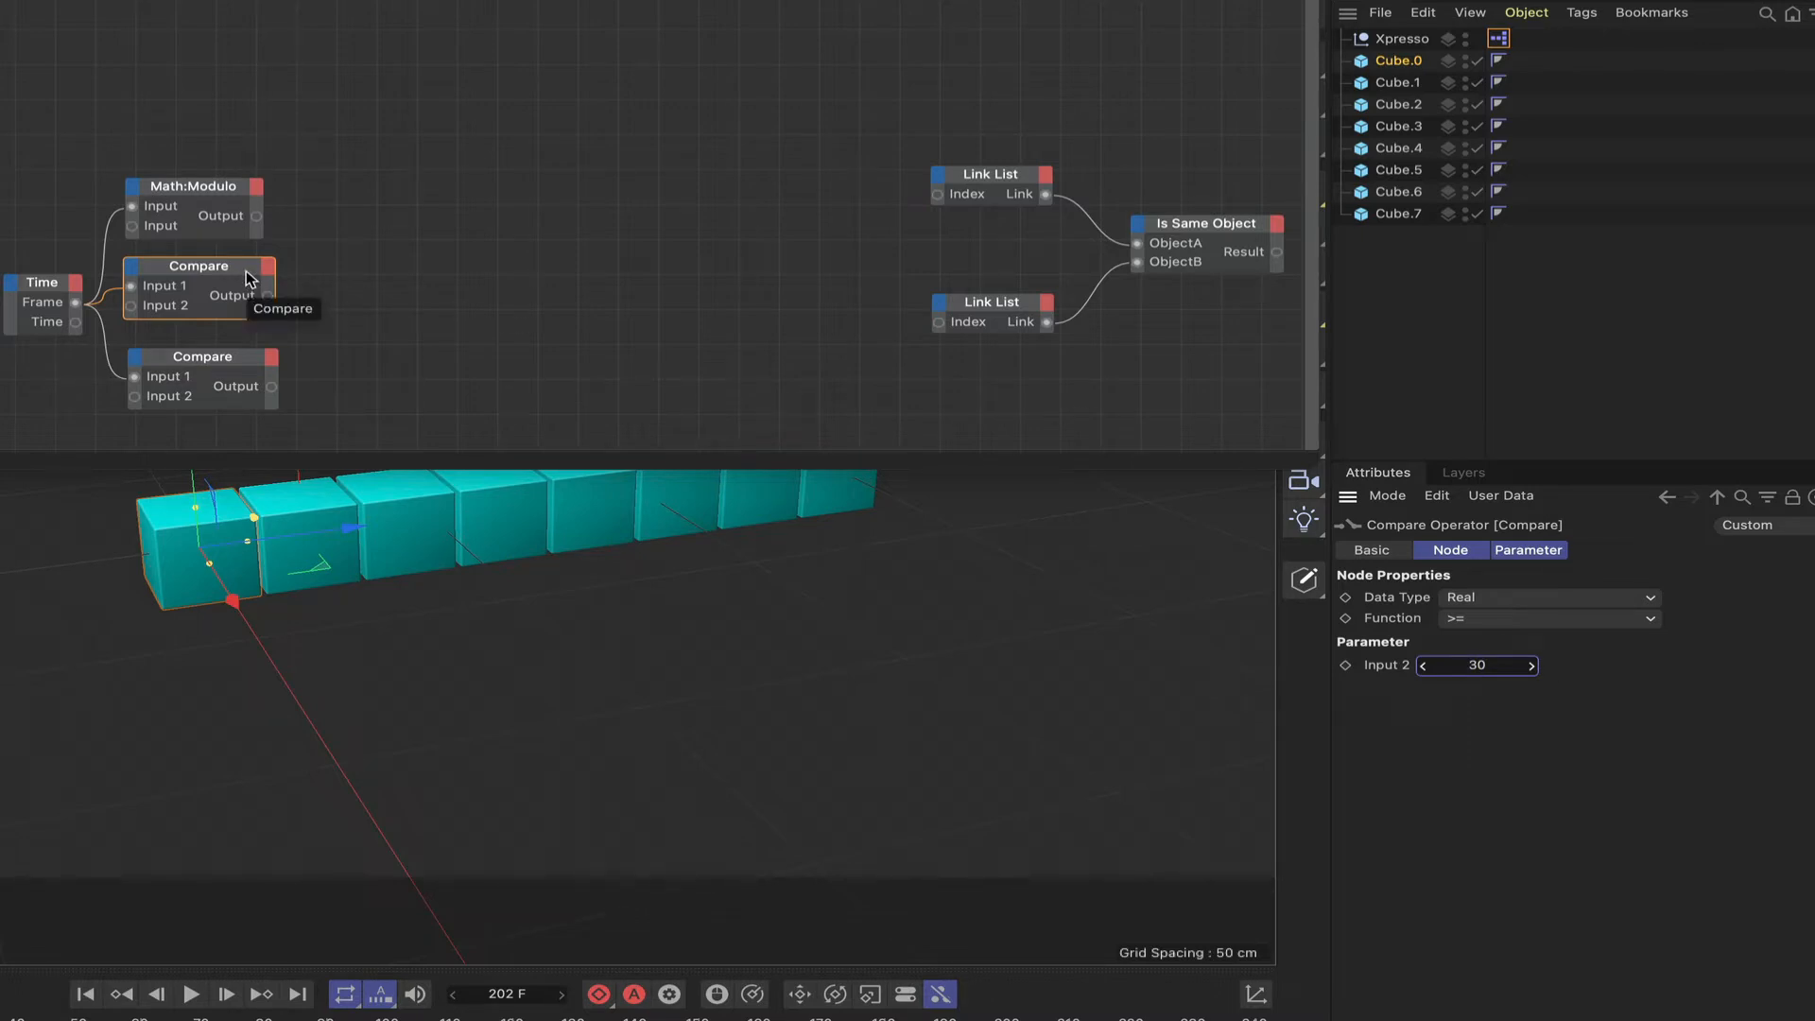
click(1507, 619)
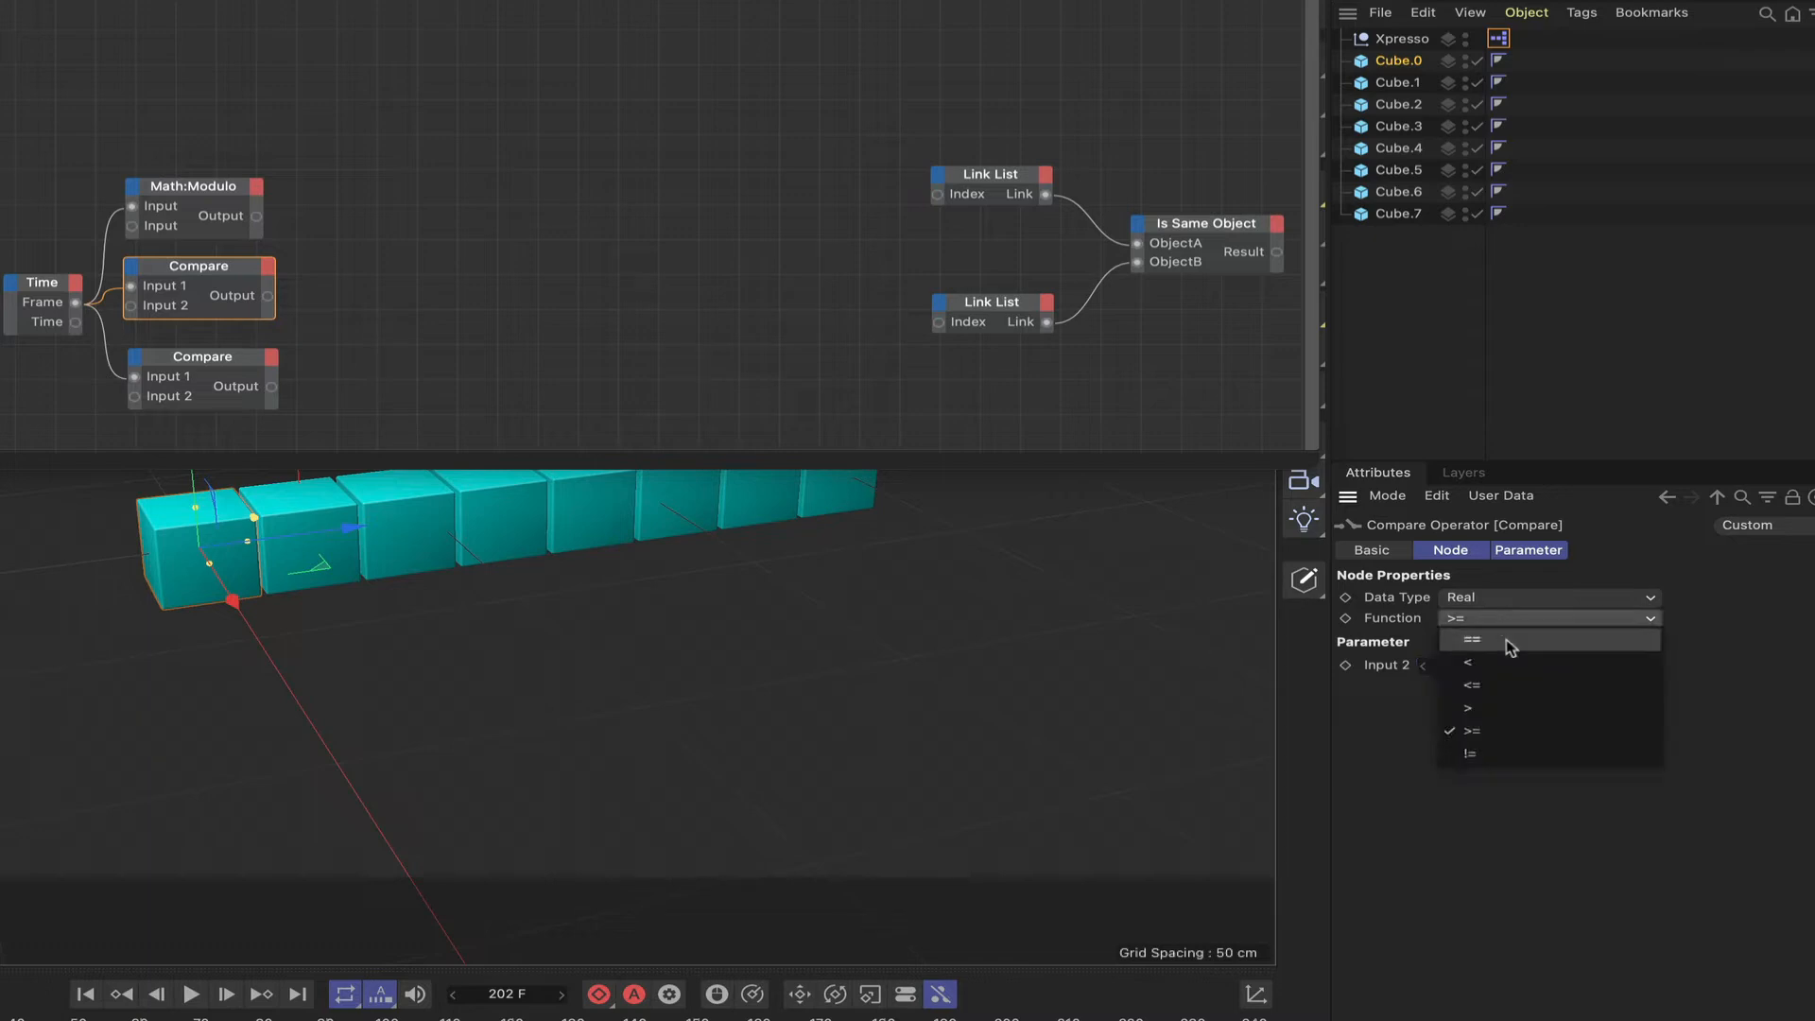
click(1513, 640)
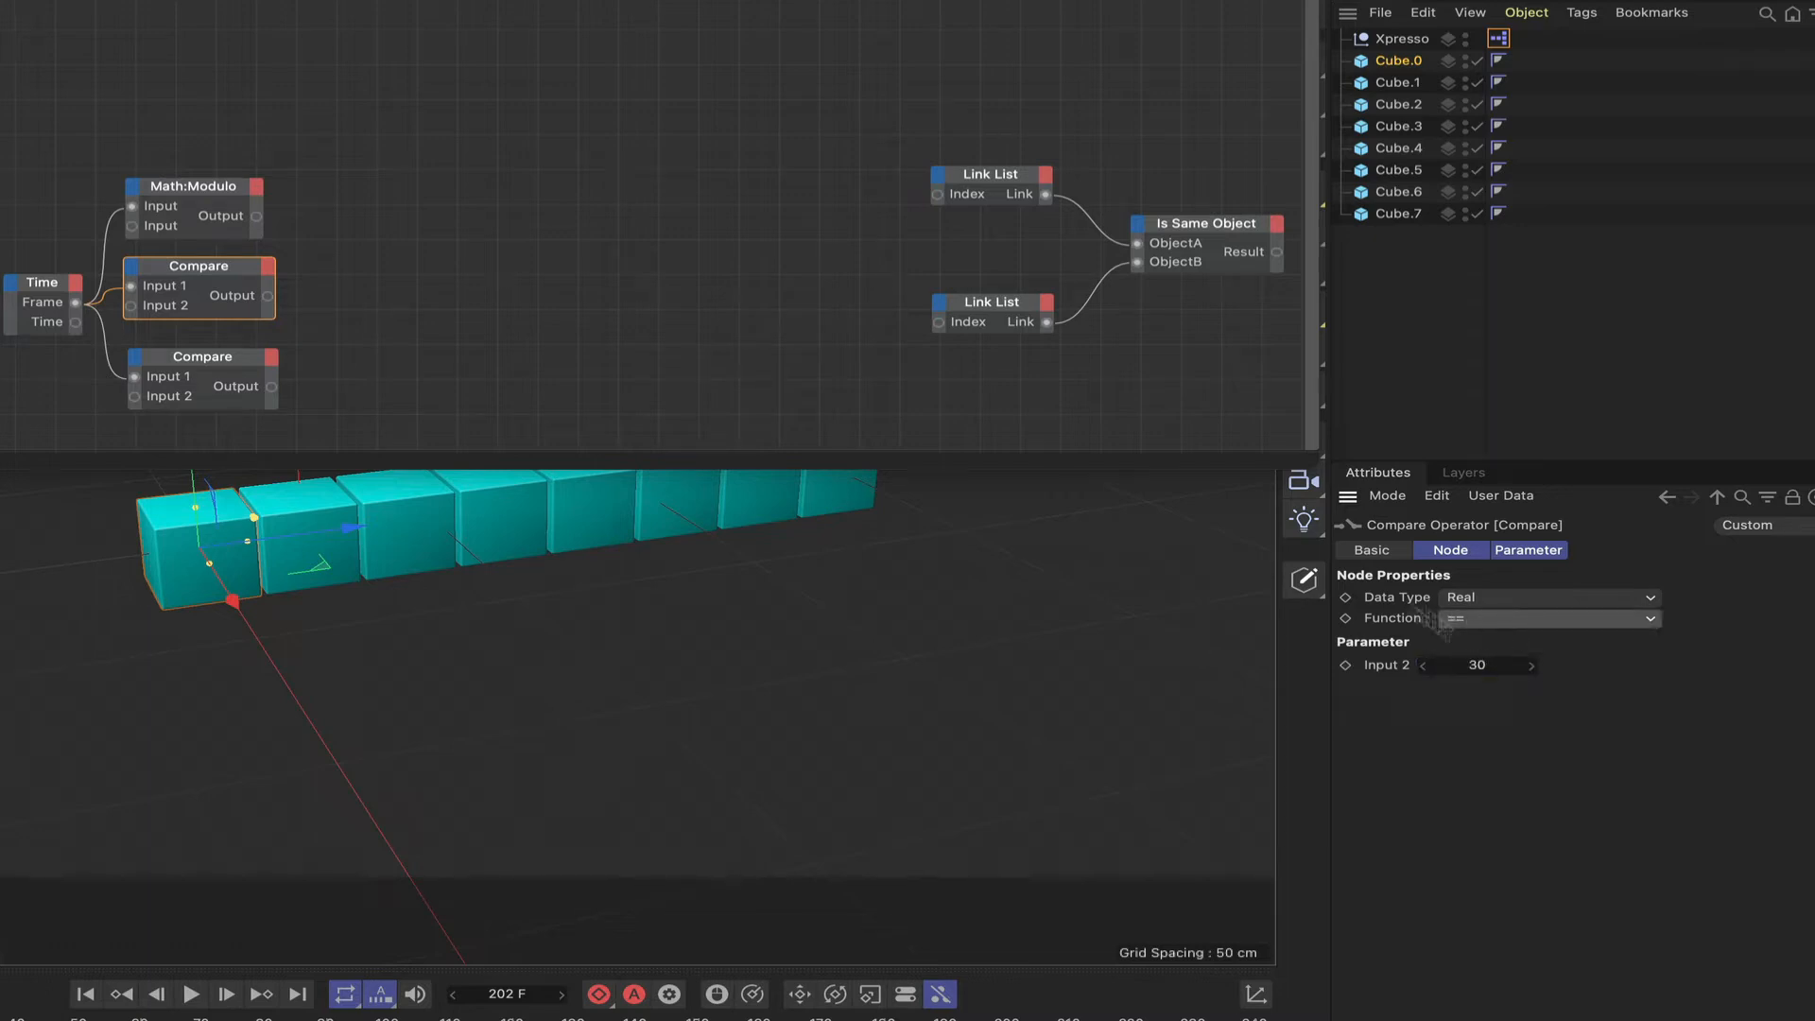
Step: Add a Boole node beside Math:Modulo and connect the Modulo and upper Compare outputs to its two inputs
right_click(324, 249)
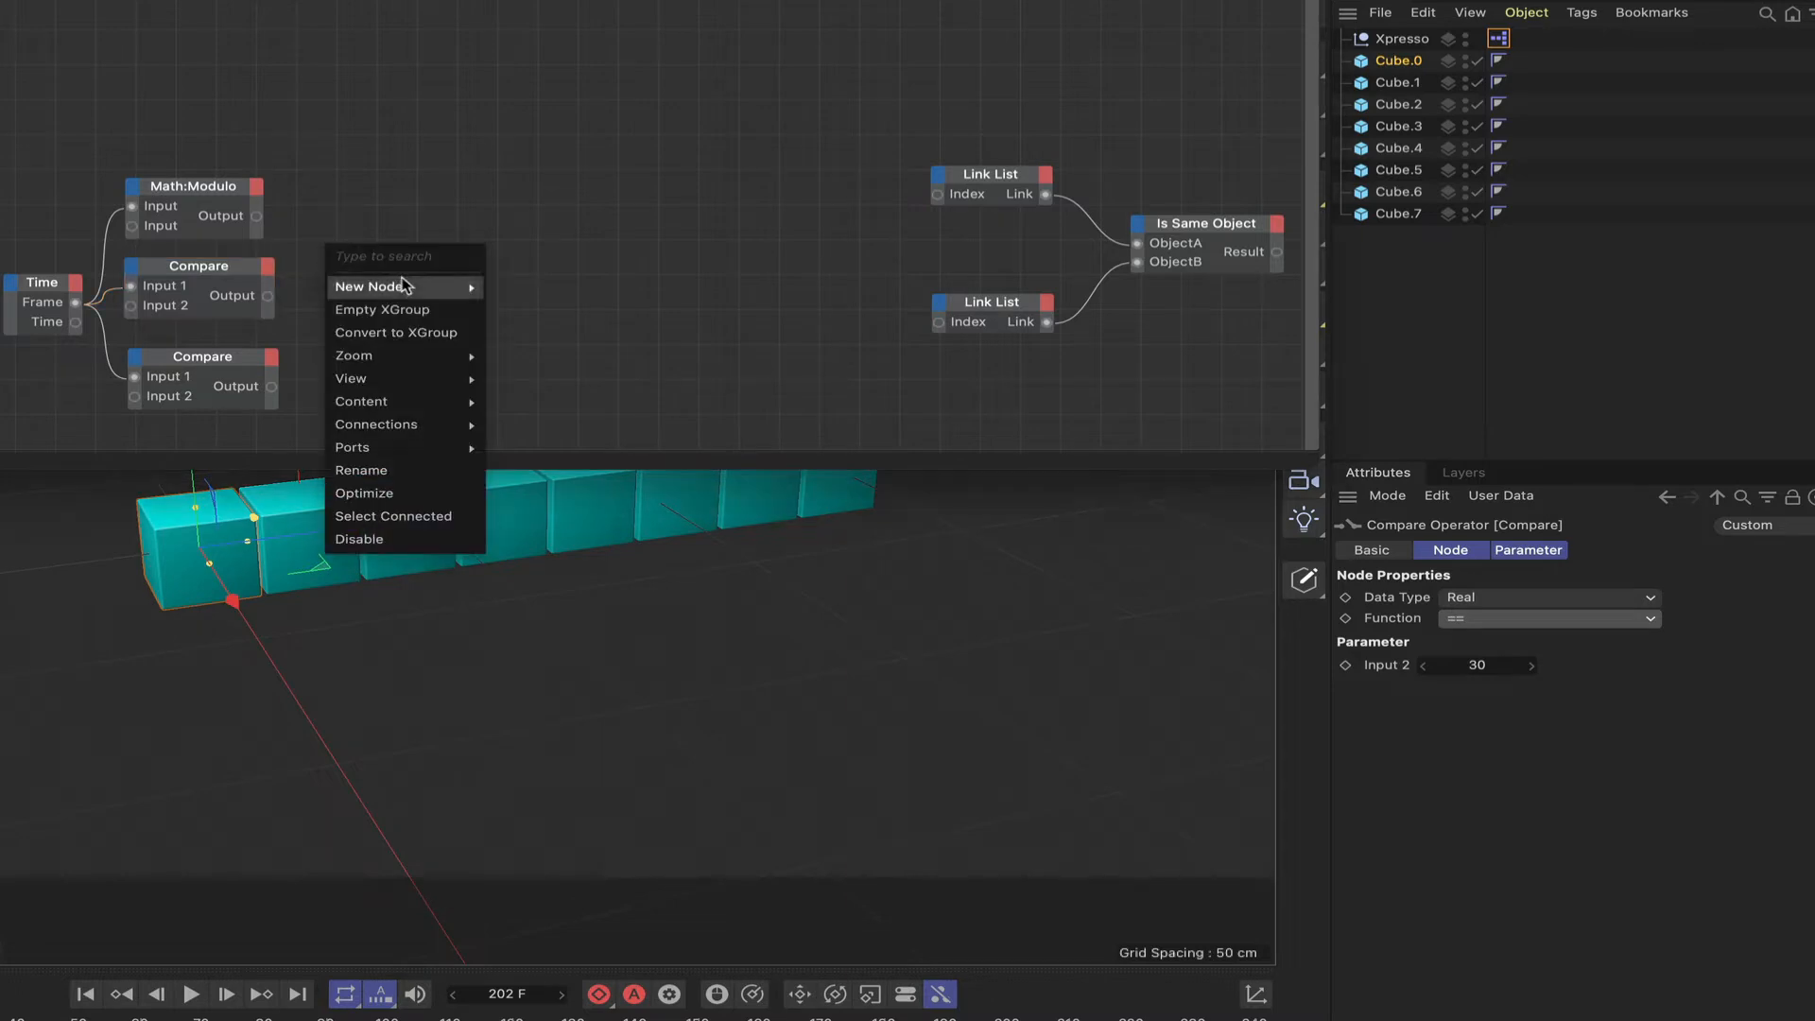
mouse_move(408, 287)
mouse_move(565, 287)
mouse_move(700, 331)
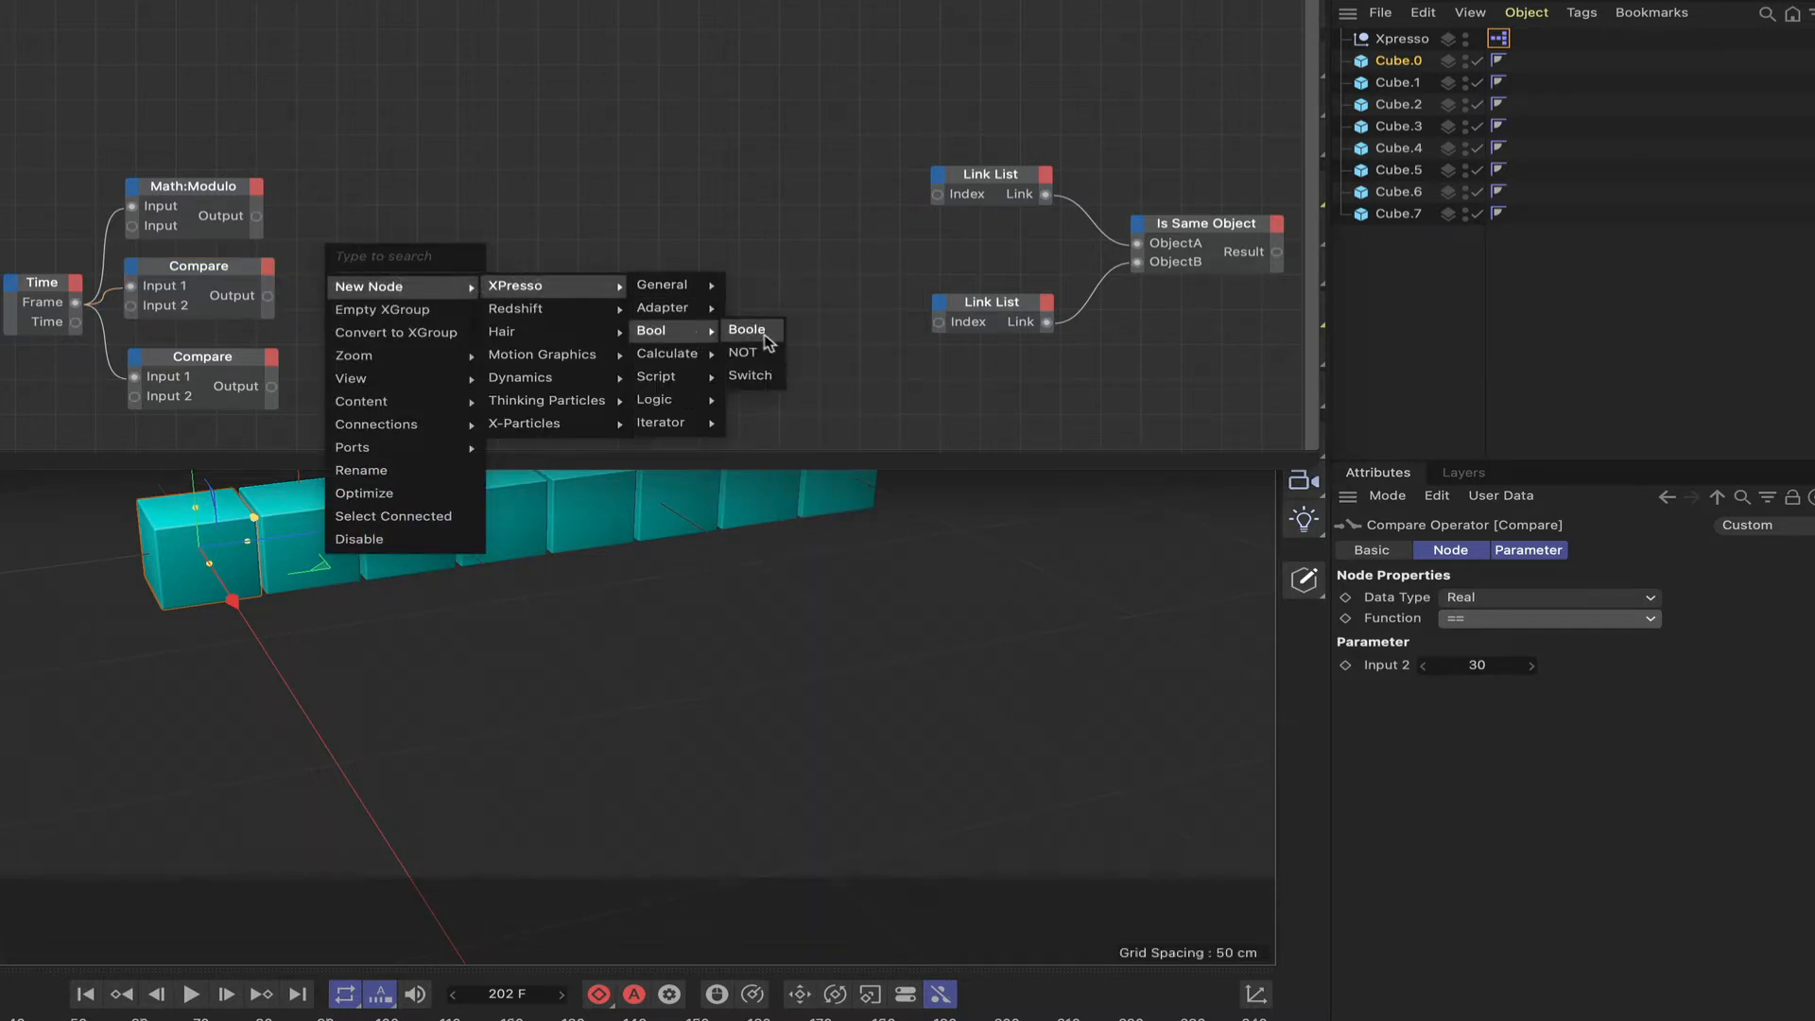
click(764, 332)
drag(360, 231, 410, 225)
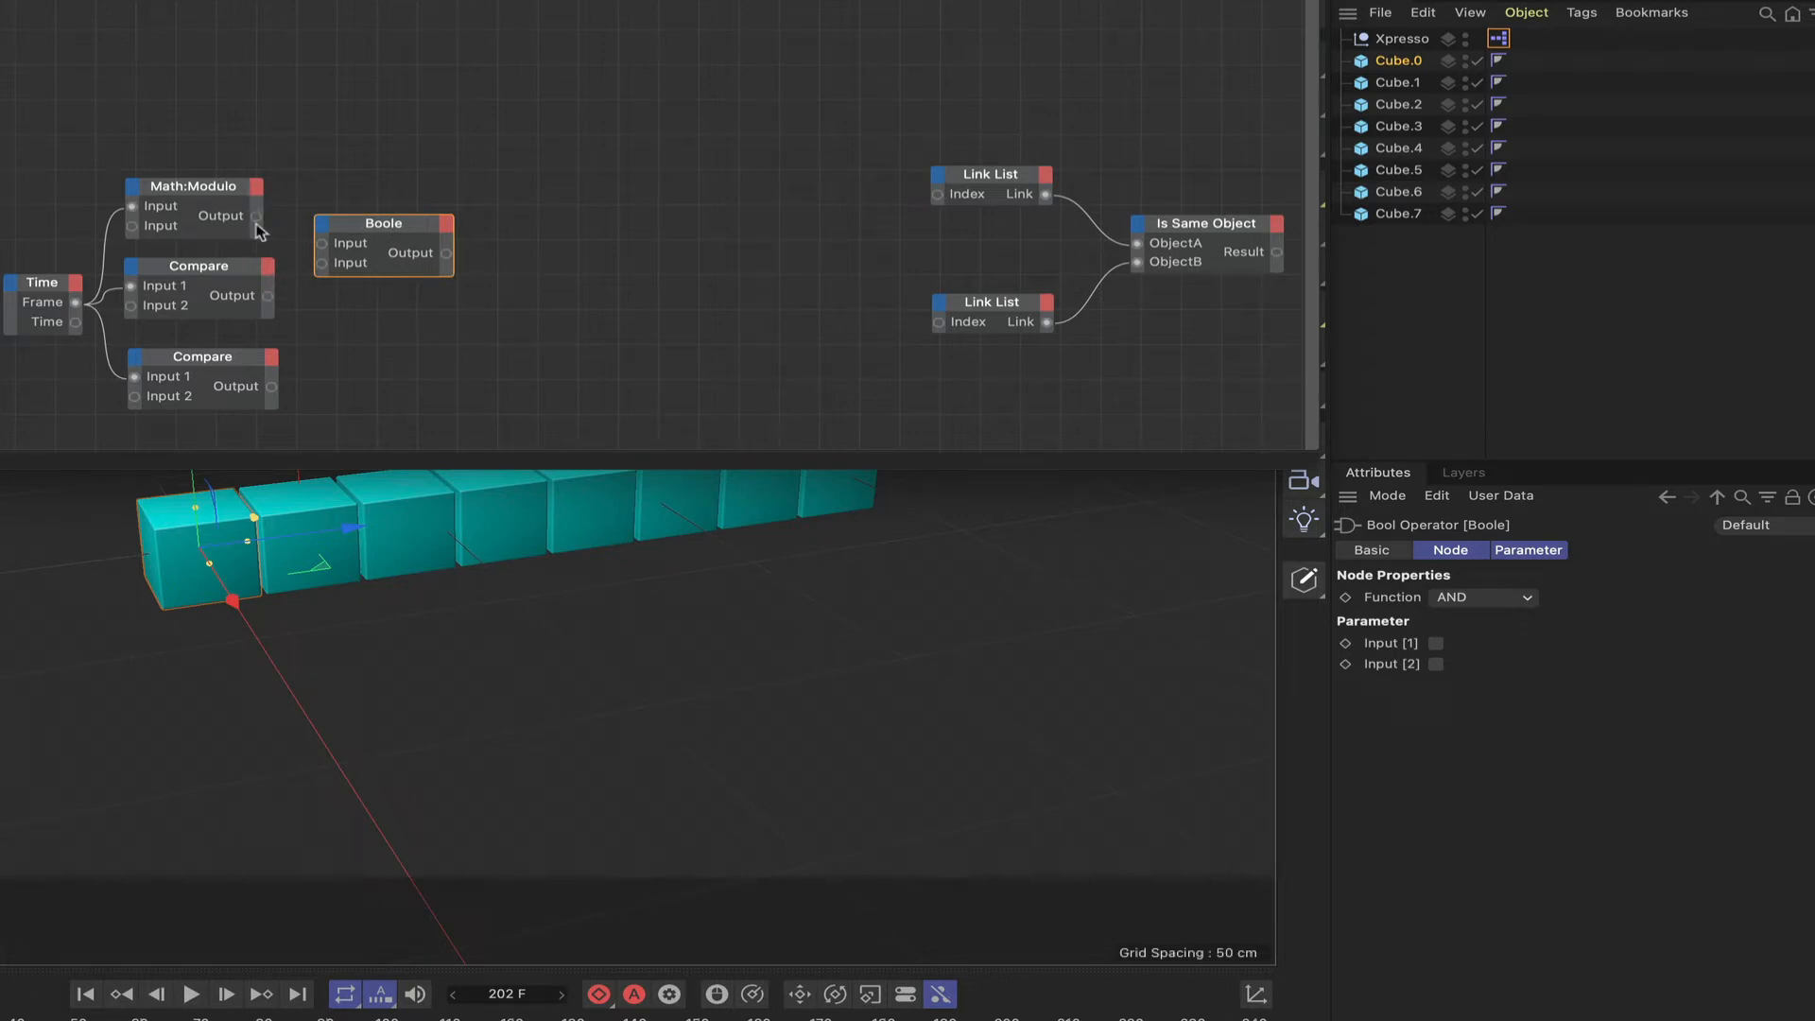
drag(257, 216, 322, 265)
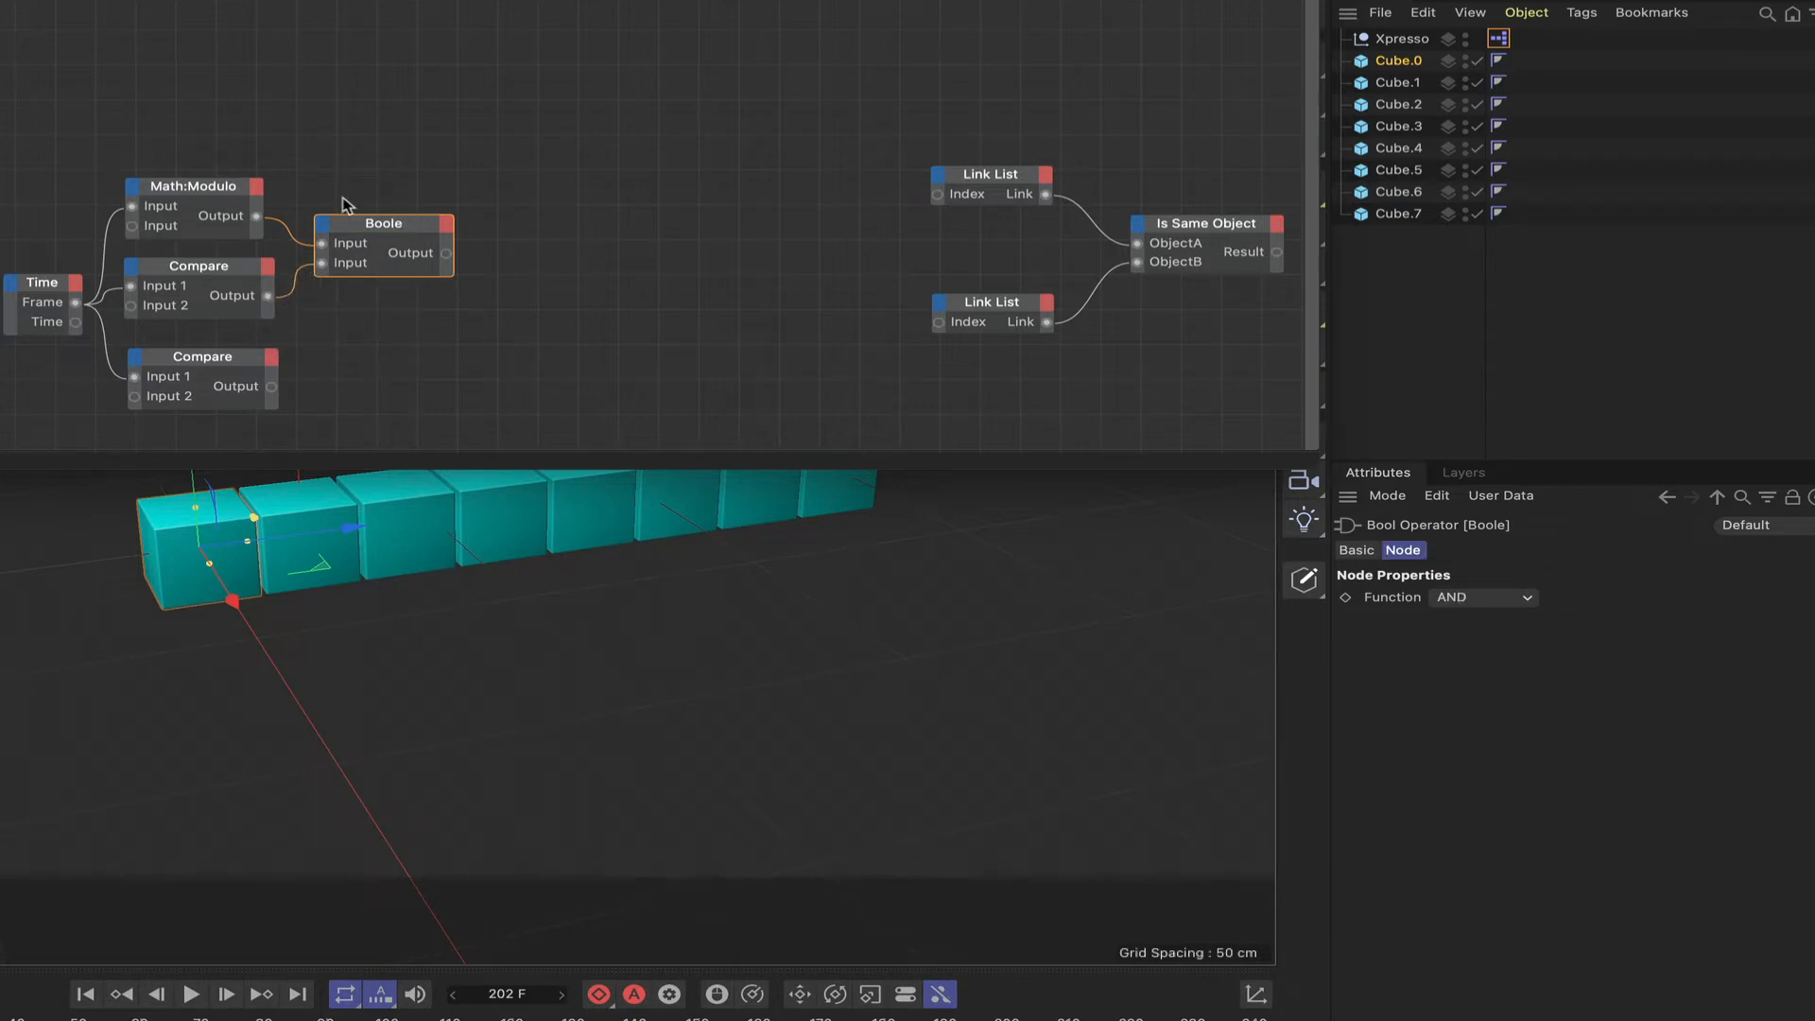
drag(376, 227, 377, 227)
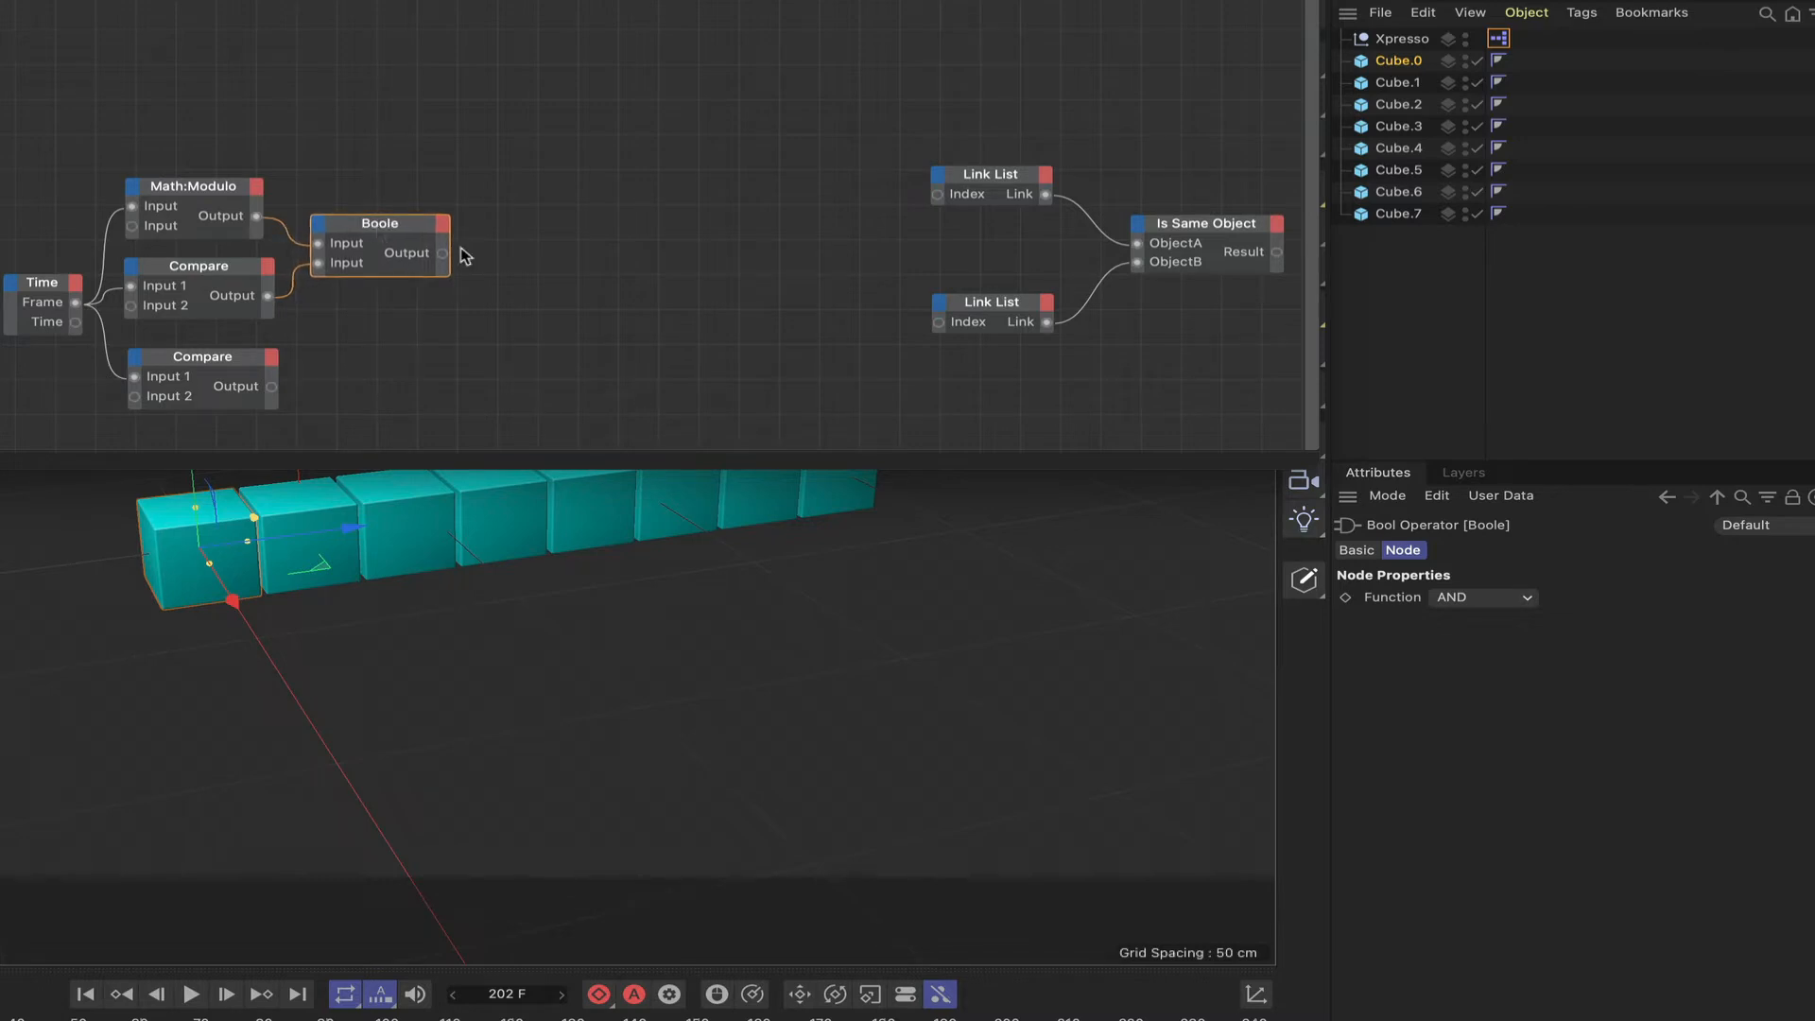
Step: Add a MonoFlop node after the Boole node and give it a Count output port
right_click(502, 260)
mouse_move(626, 304)
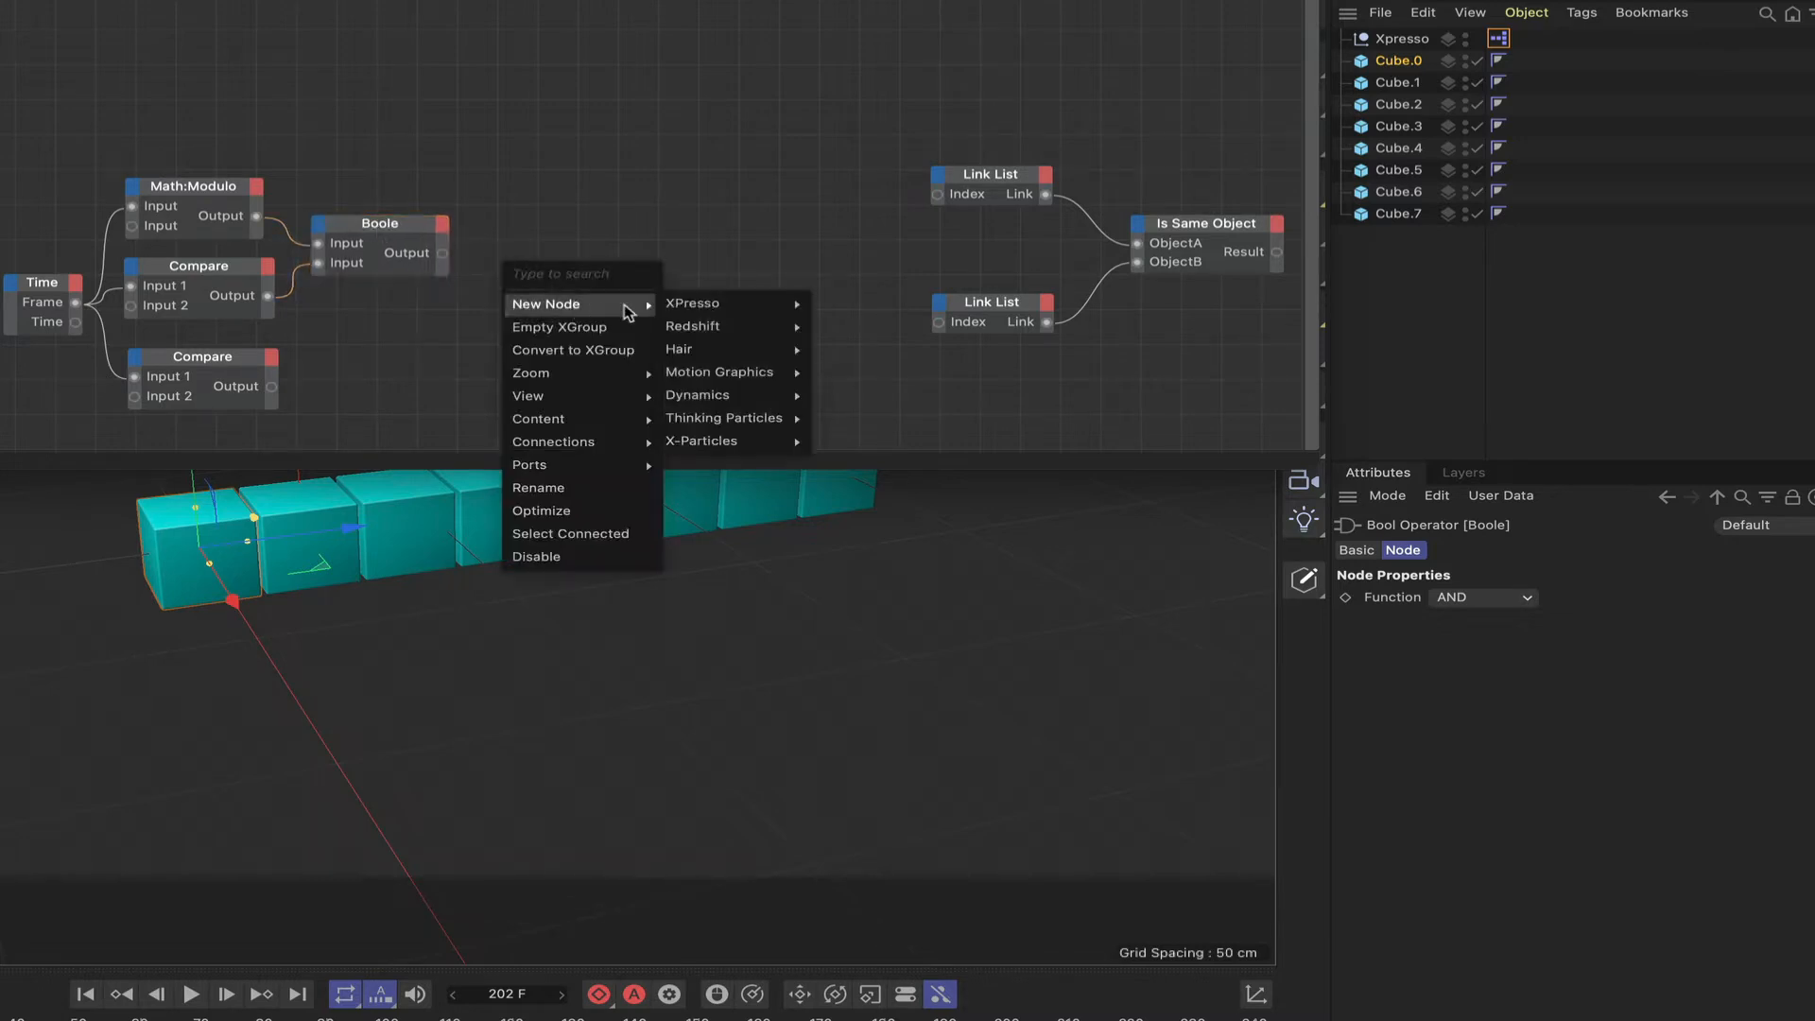
mouse_move(733, 304)
mouse_move(884, 305)
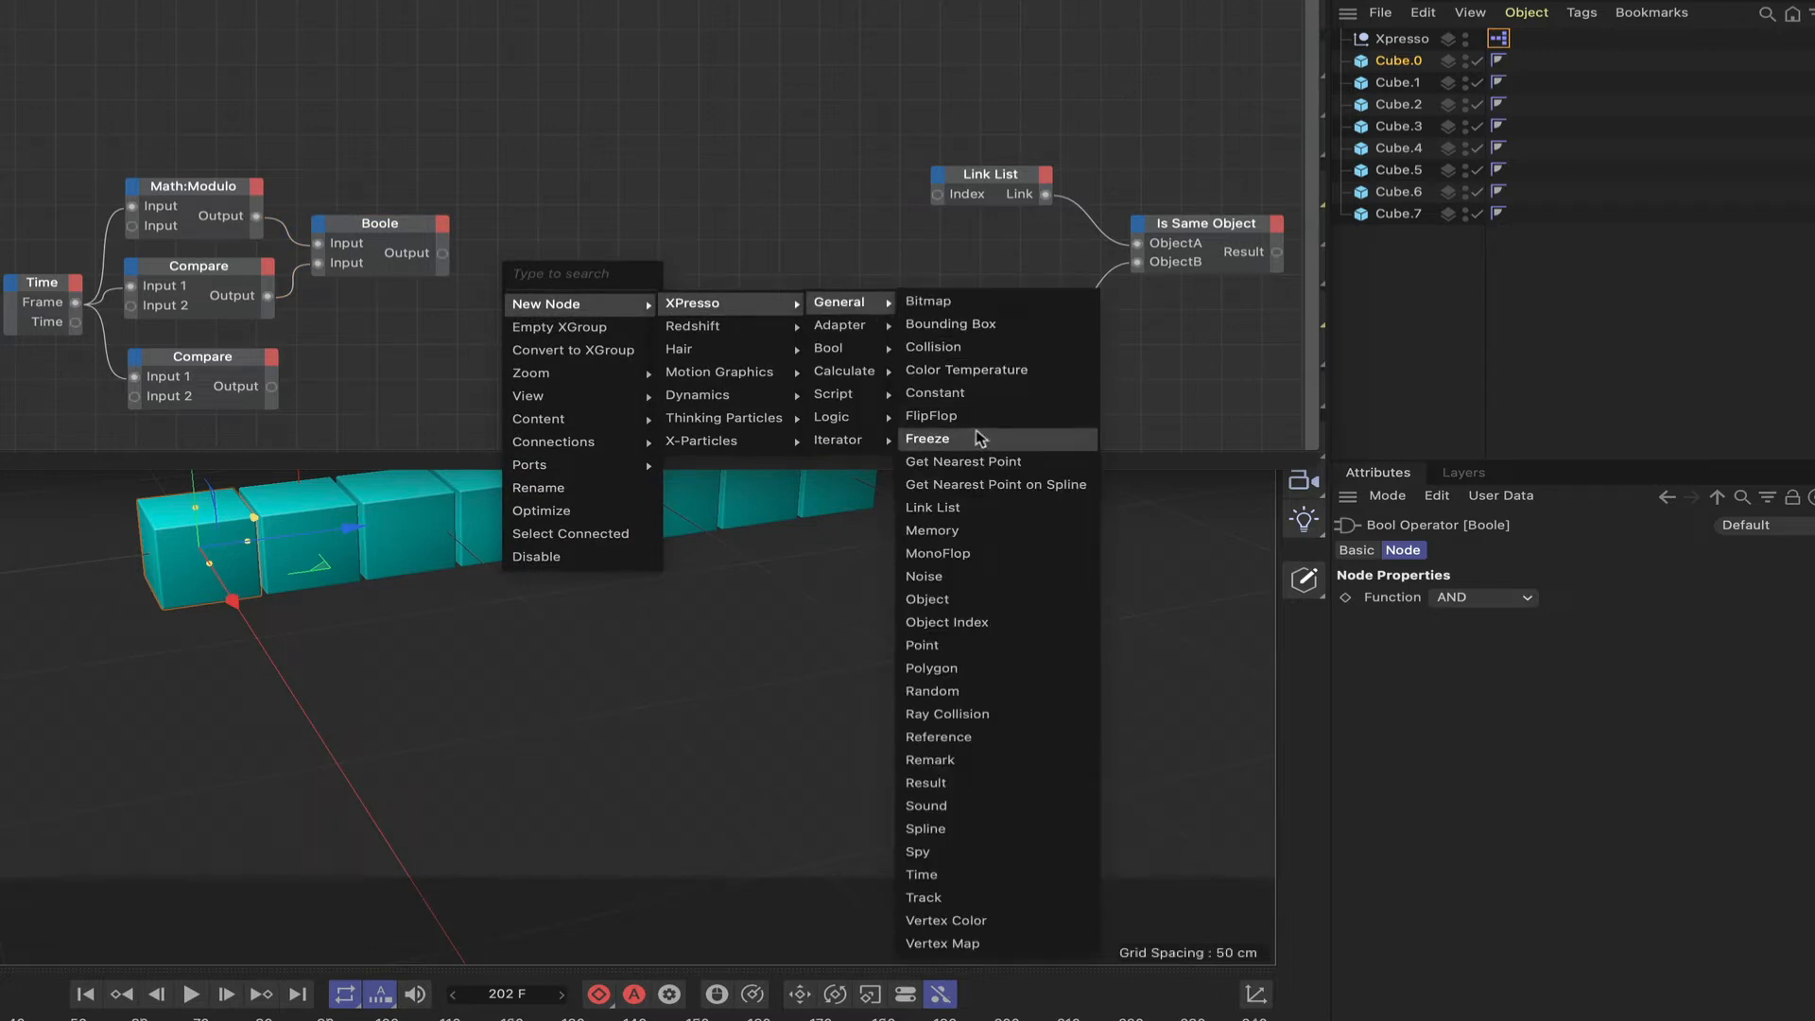
click(979, 552)
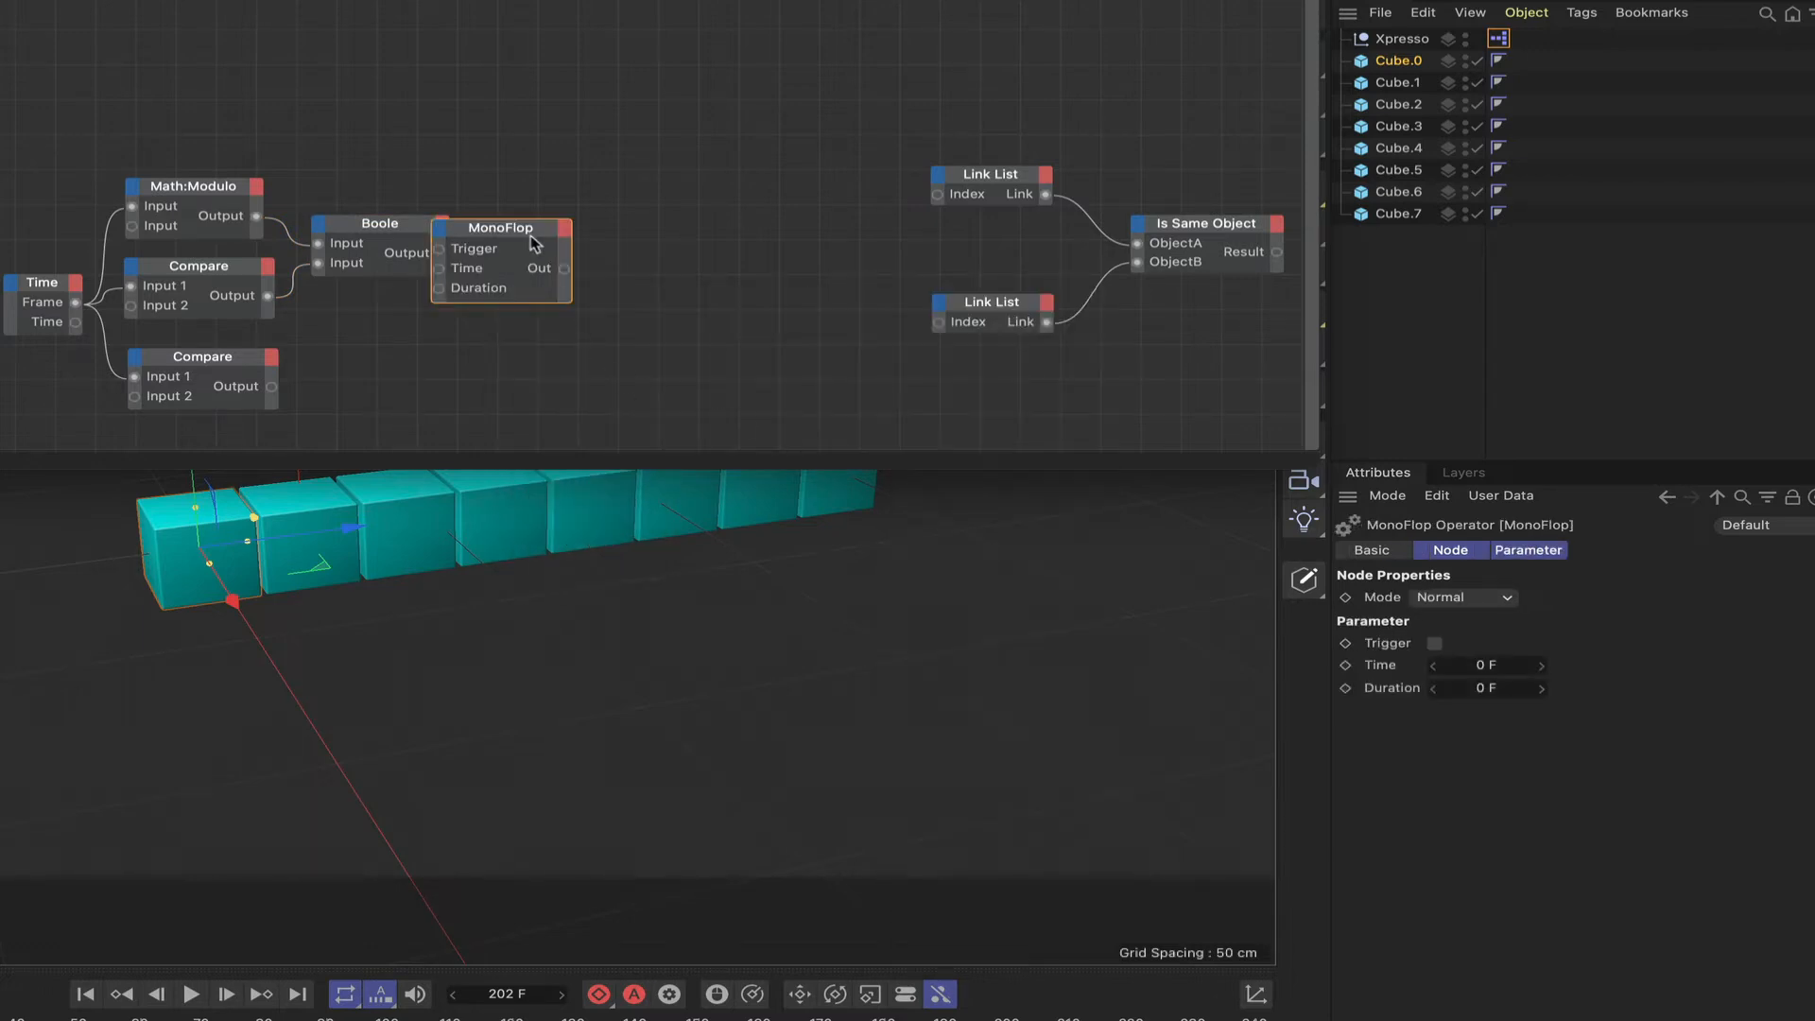
drag(529, 231, 613, 248)
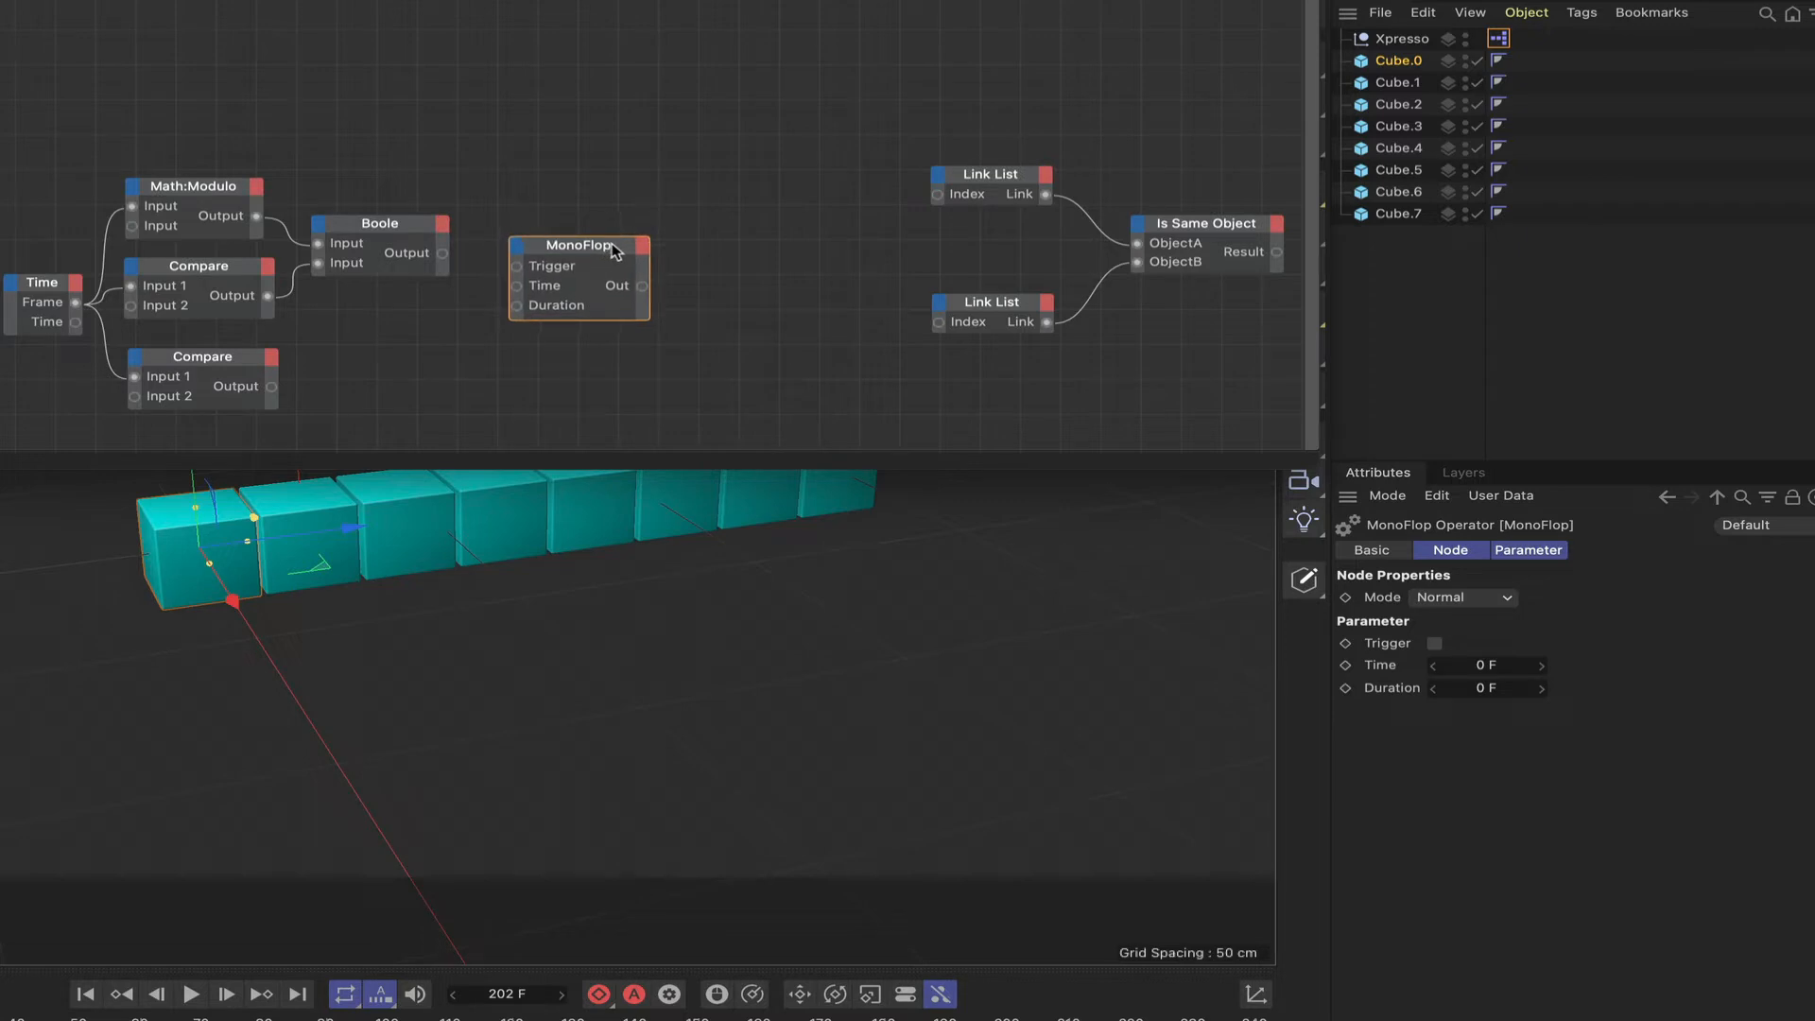
click(644, 247)
click(677, 259)
double_click(590, 246)
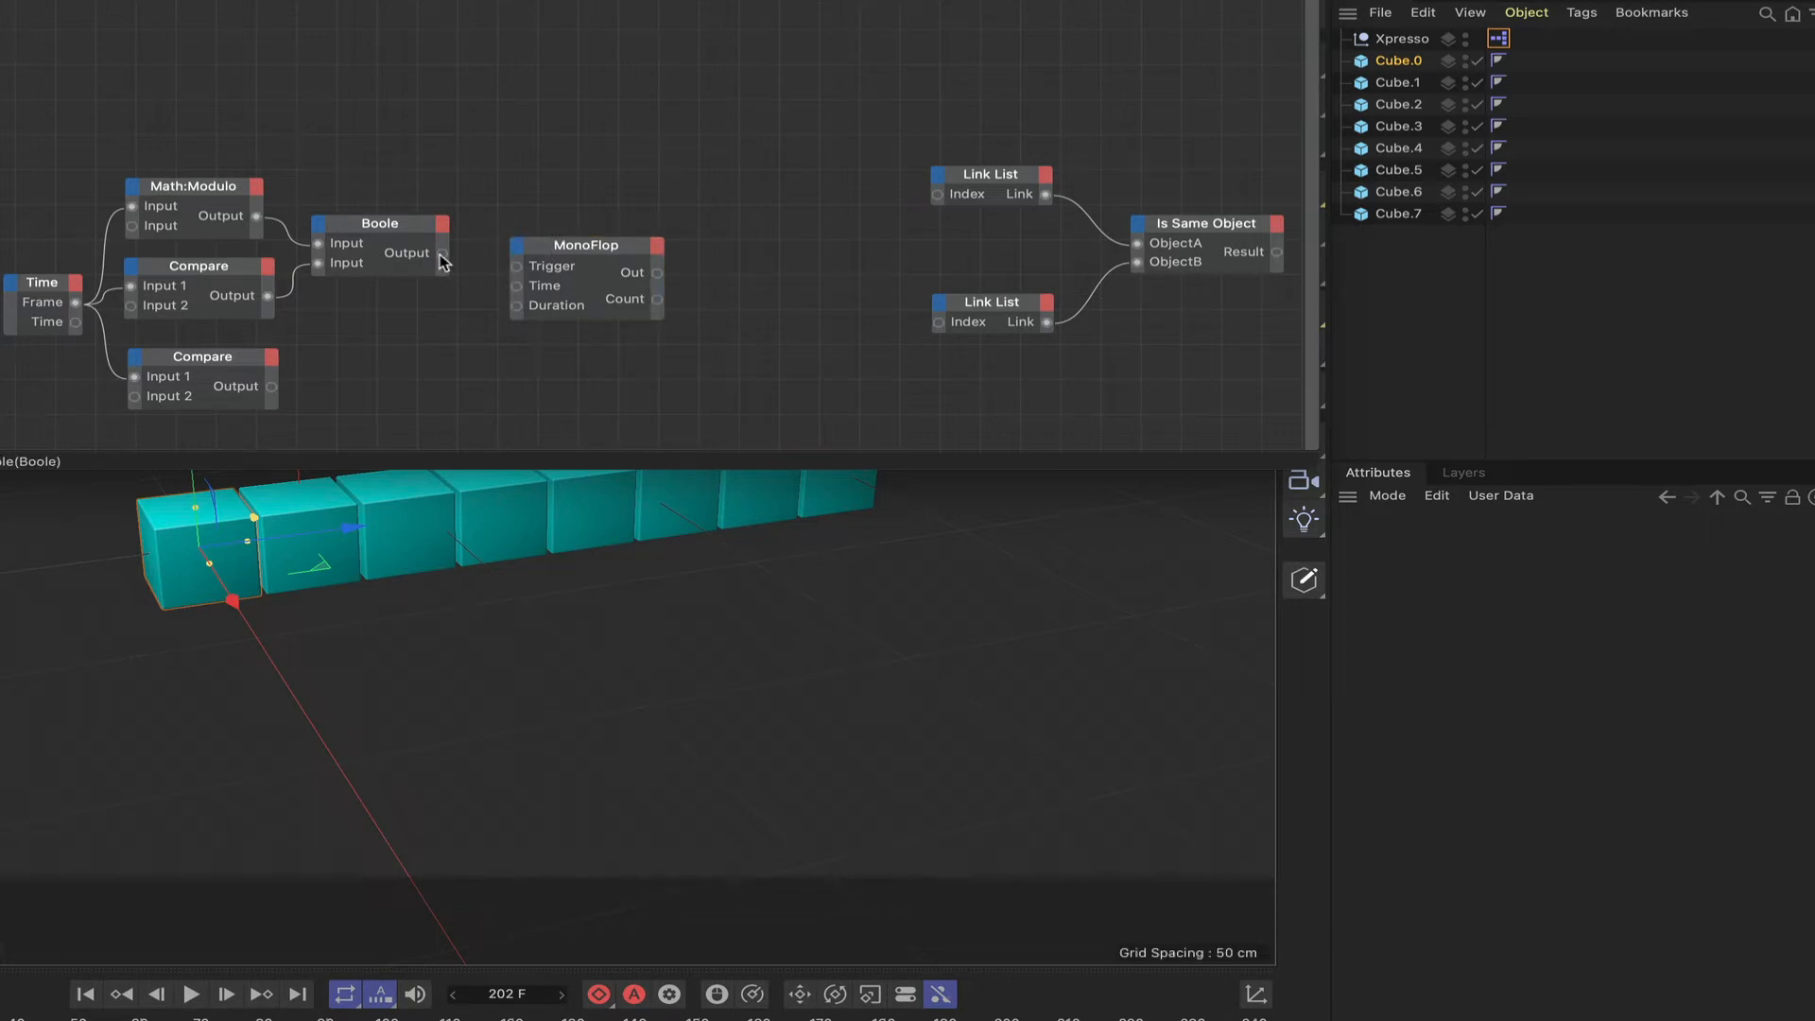
Step: Connect the Boole node's Output to the MonoFlop's Trigger input and set the MonoFlop mode to OneShot
drag(442, 253, 516, 267)
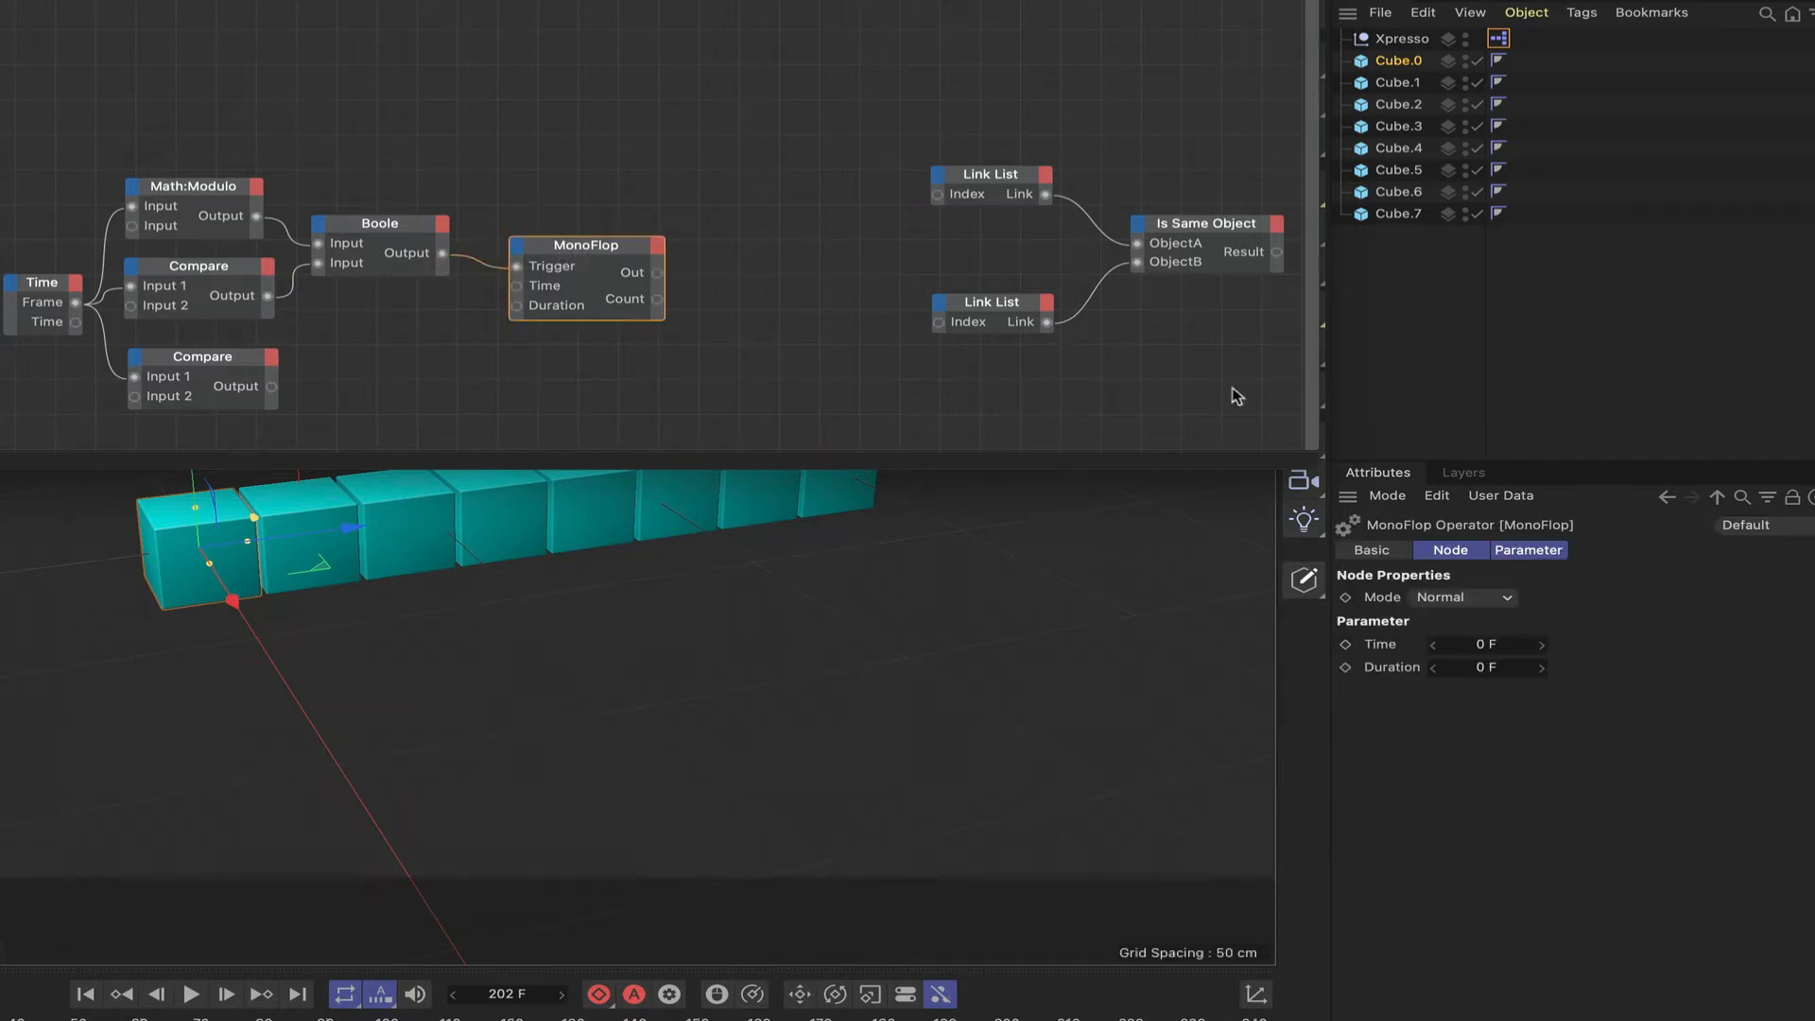
click(1464, 599)
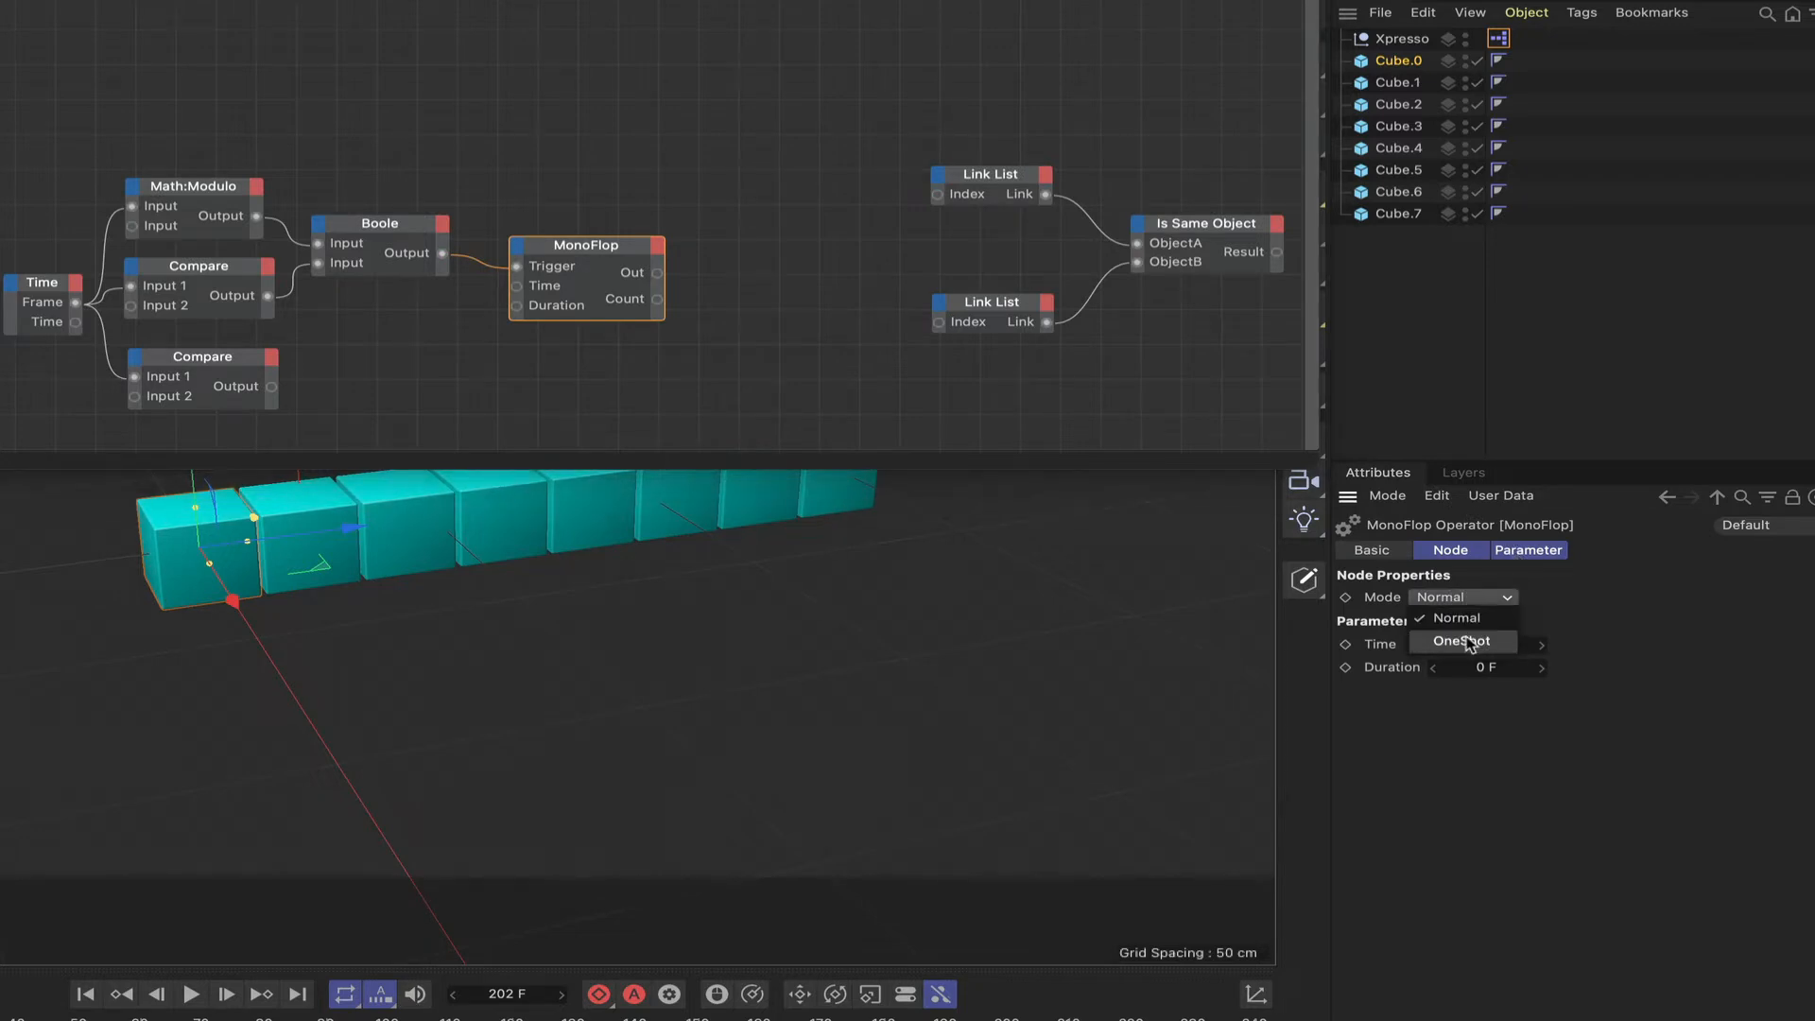
click(1467, 643)
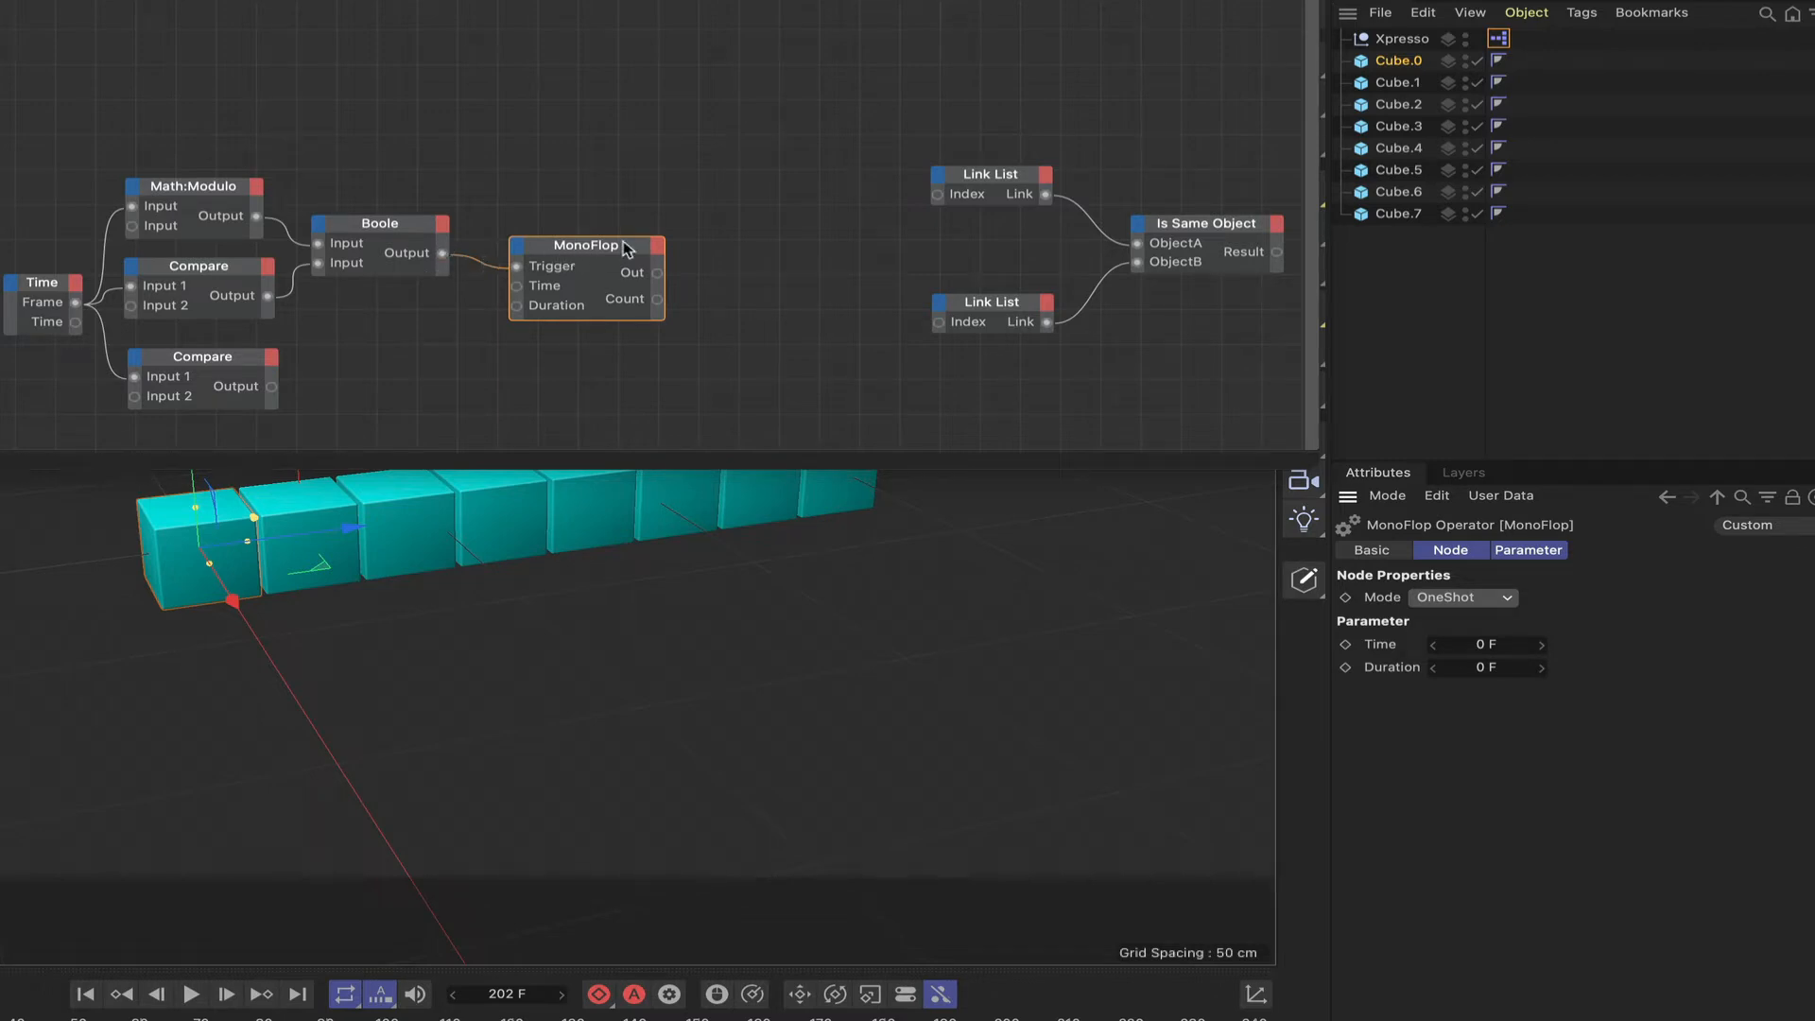
Step: Add a Reset input port to the MonoFlop node and connect the lower Compare node's Output to it
drag(624, 247, 630, 264)
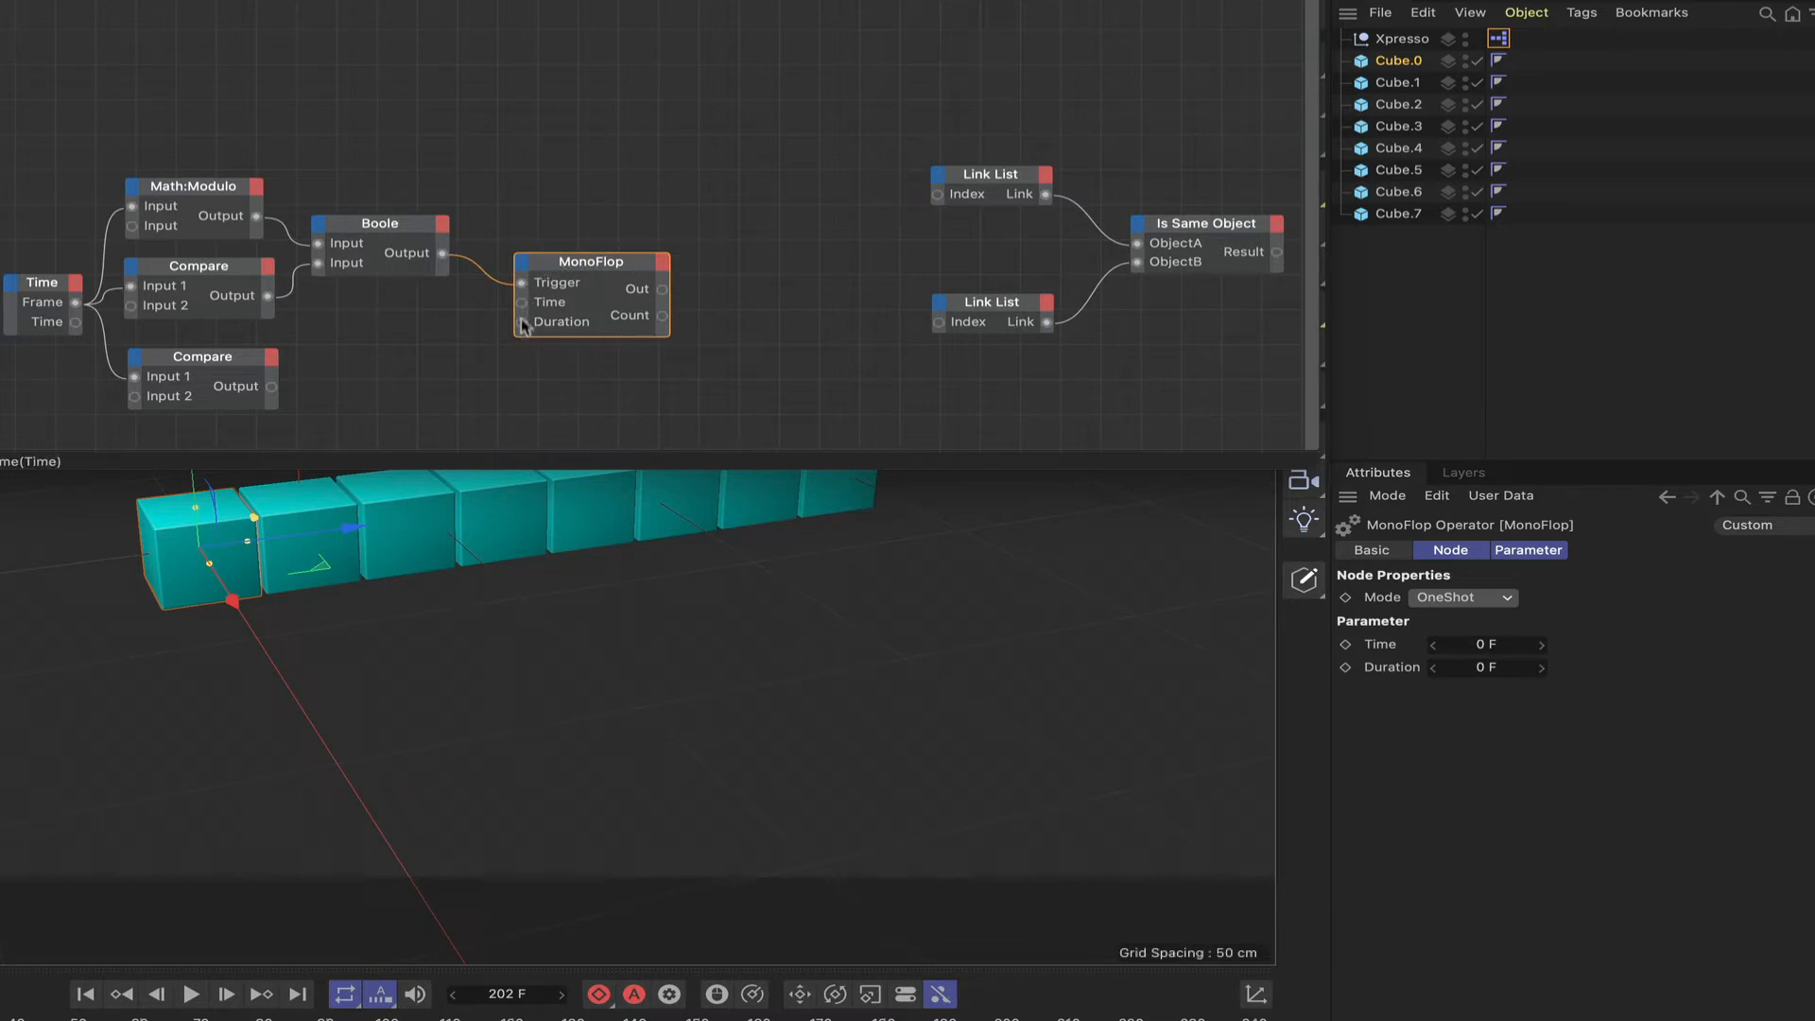
click(521, 262)
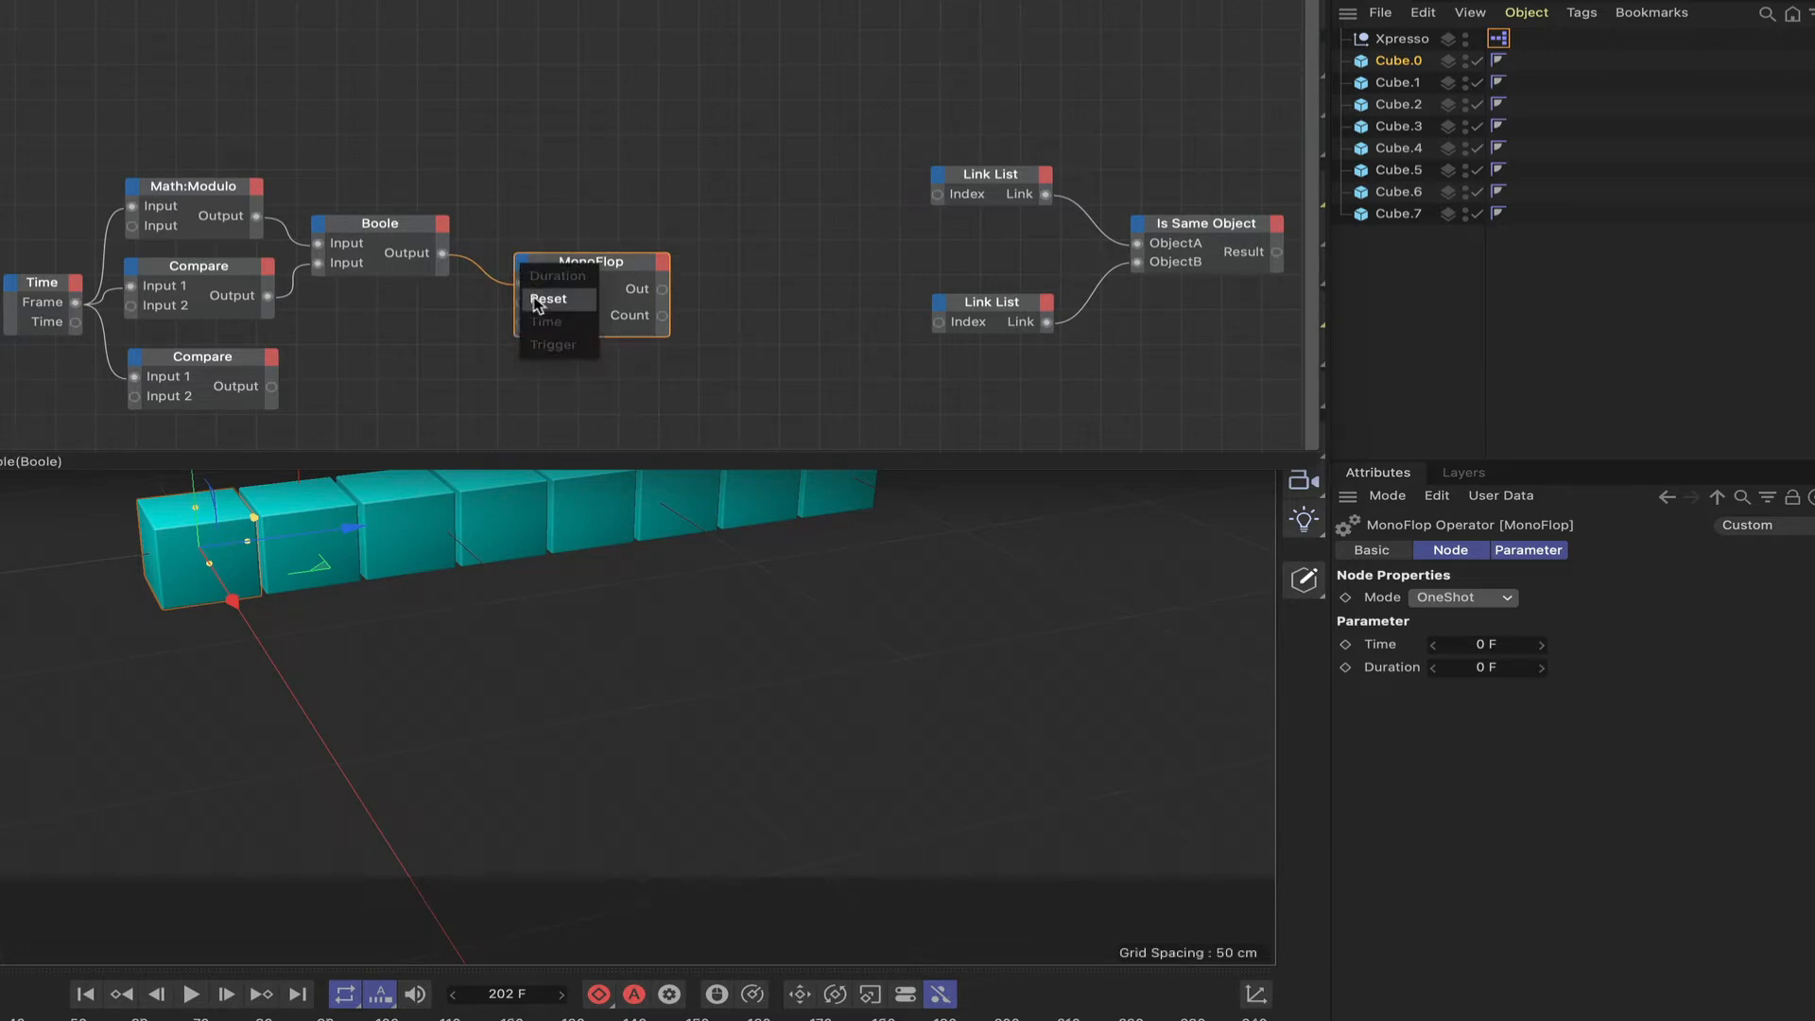
click(548, 299)
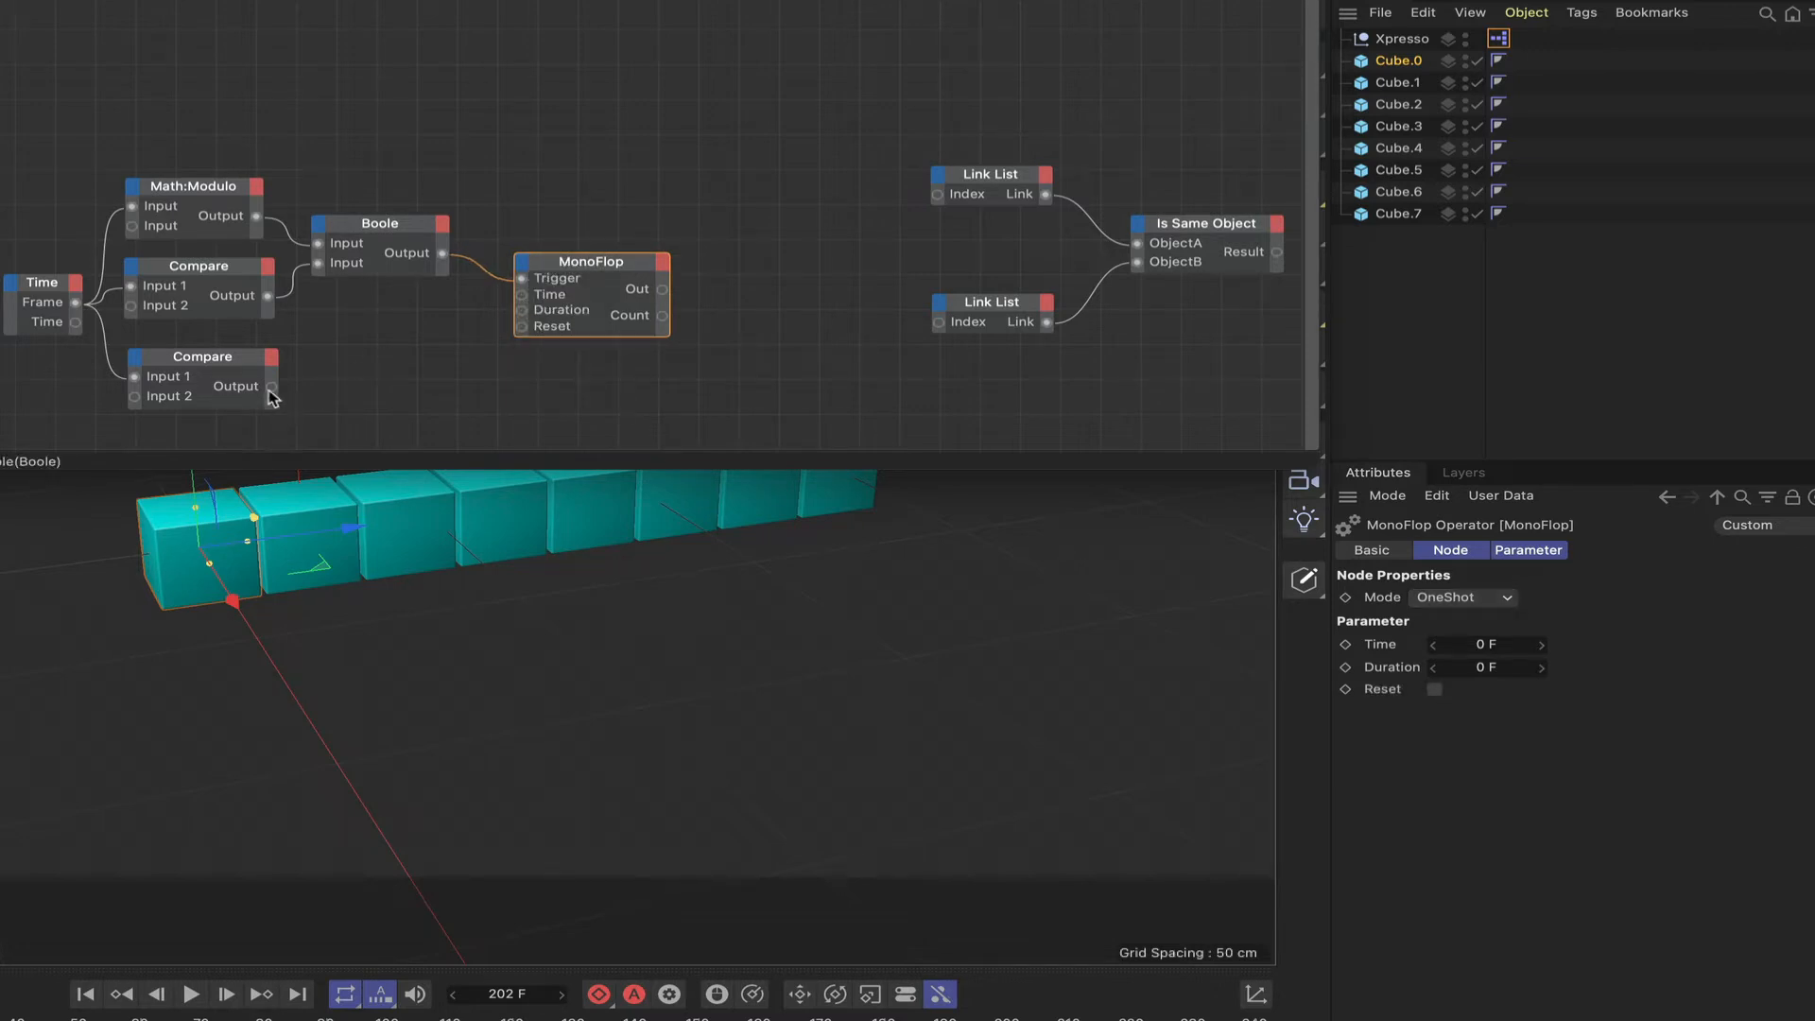
drag(272, 388, 521, 326)
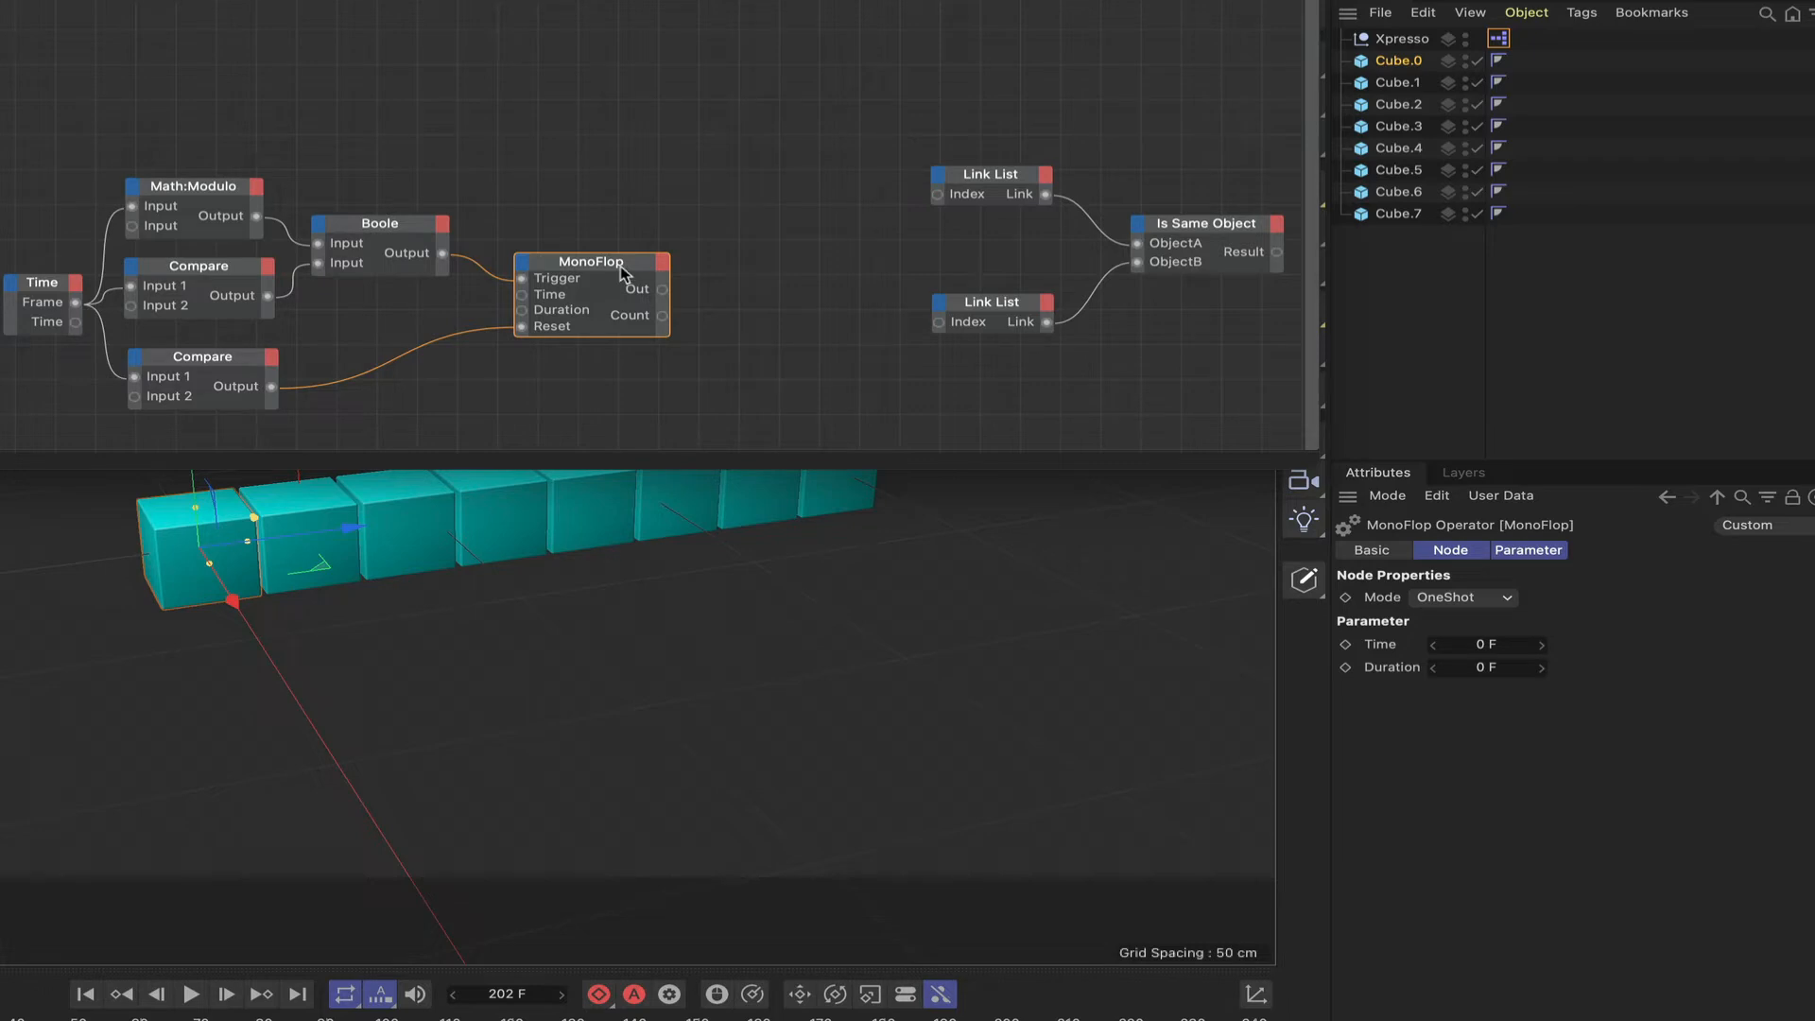
Step: Enlarge the MonoFlop node and connect its Count output to the lower Link List's Index input
double_click(621, 266)
drag(622, 265, 597, 268)
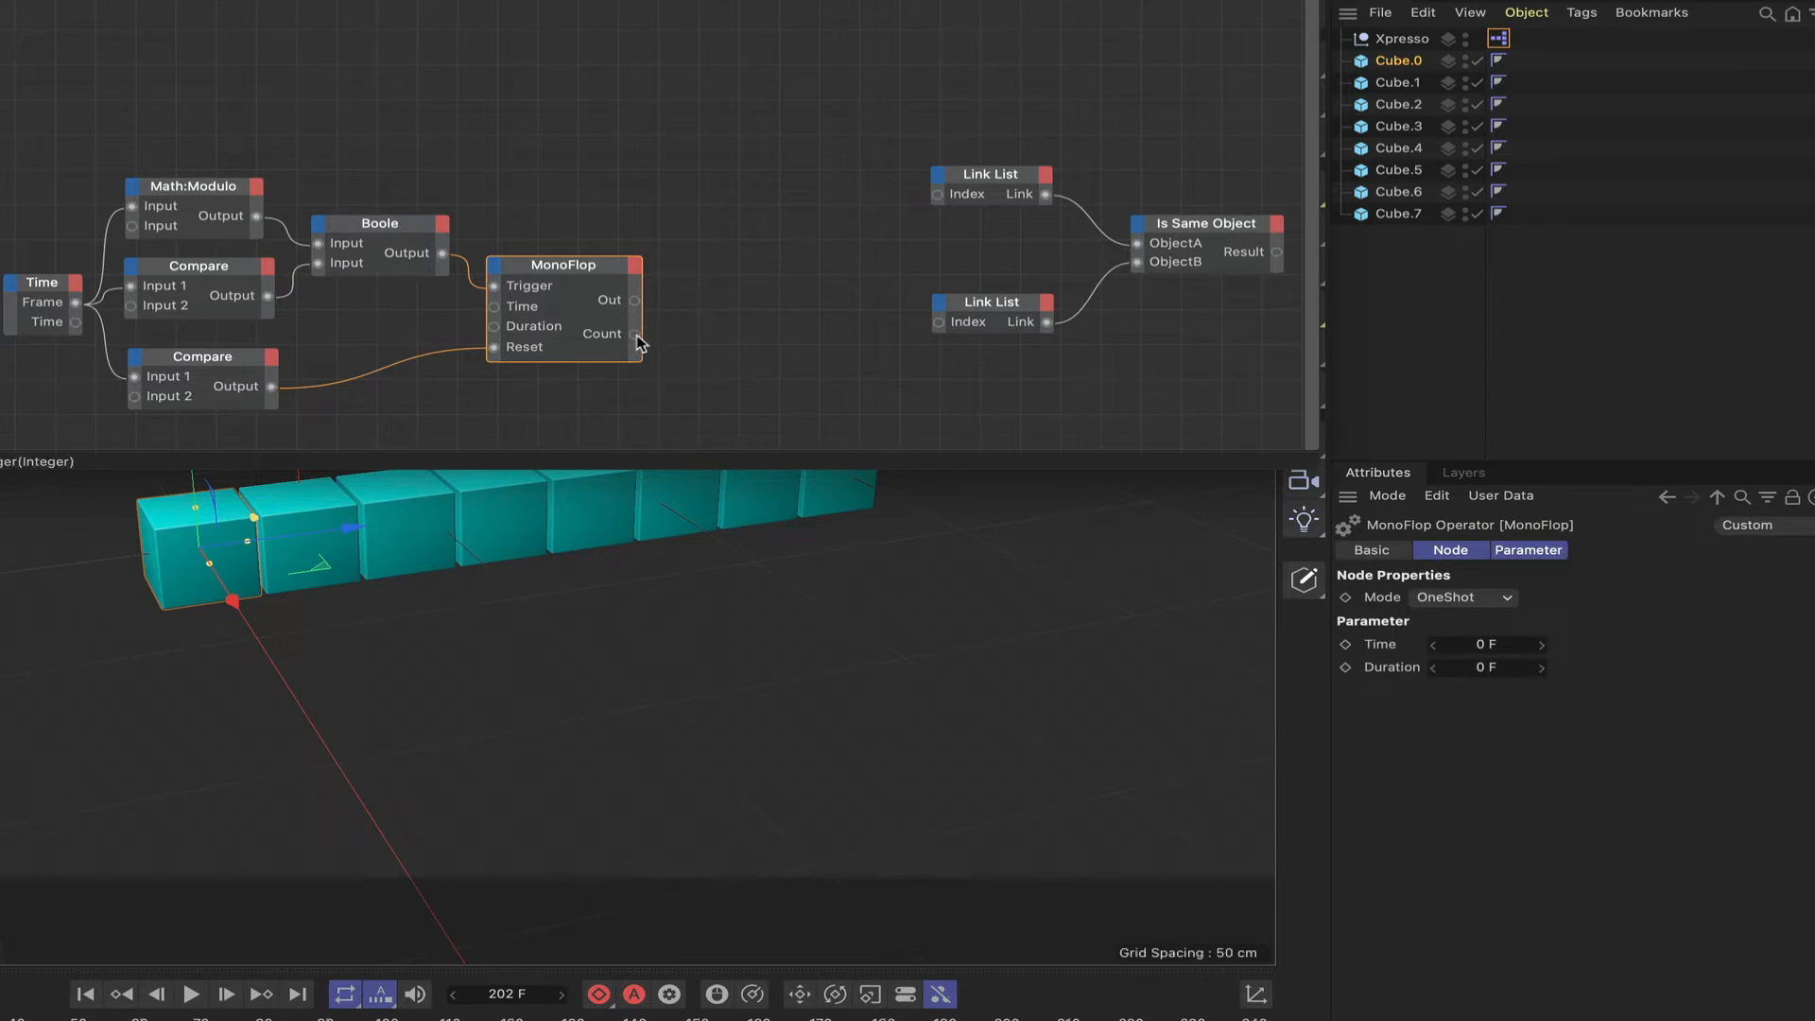
drag(634, 333, 937, 327)
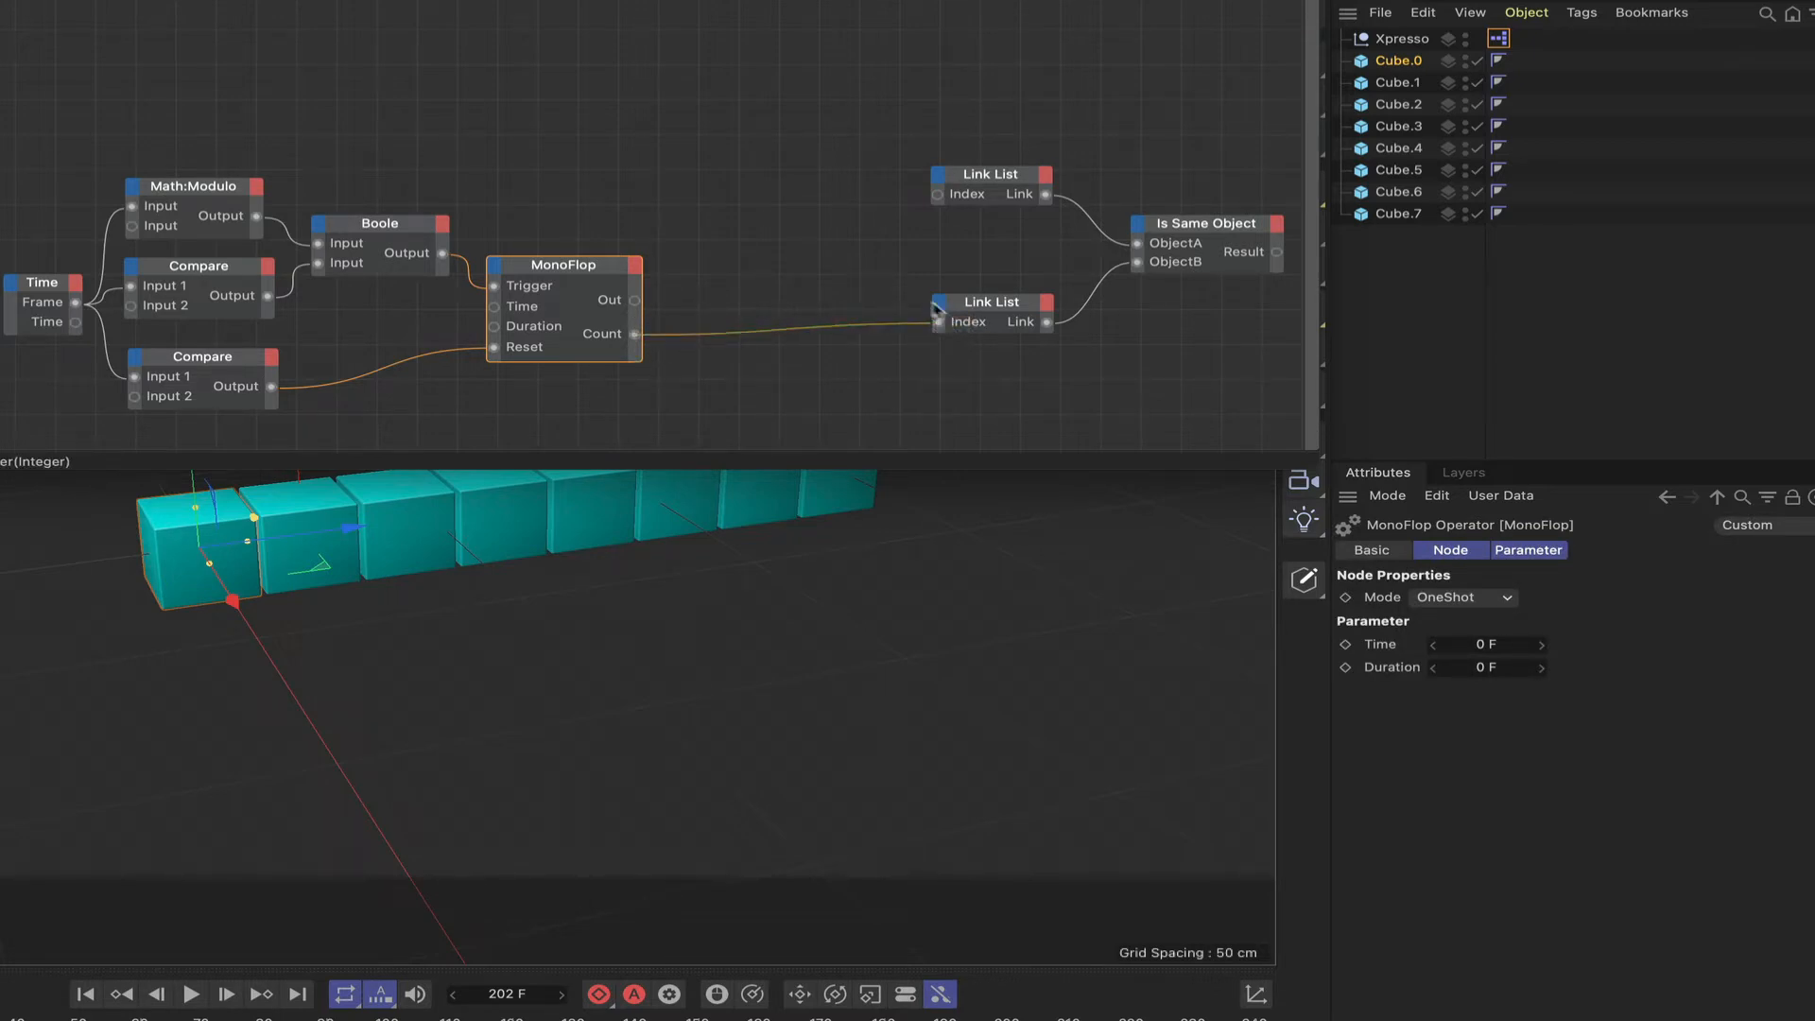
Step: Add a Result node beside the MonoFlop and feed it from the MonoFlop's Count output
right_click(704, 286)
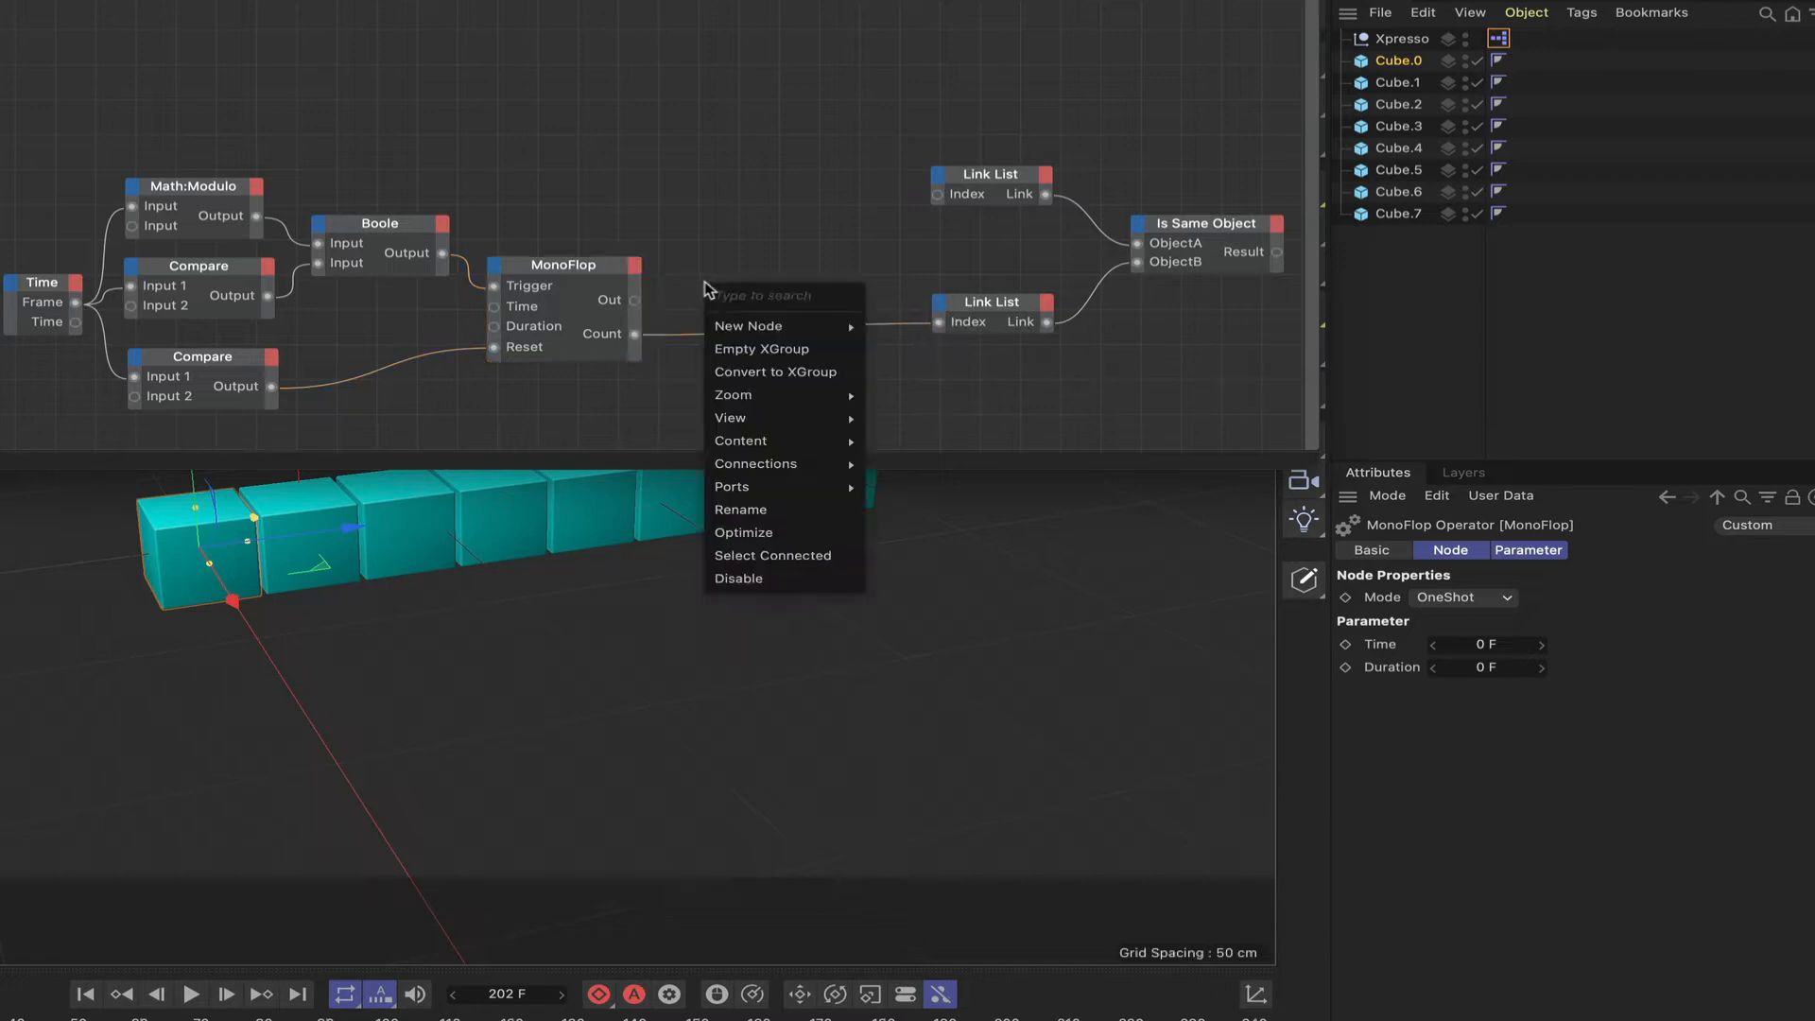
mouse_move(747, 326)
mouse_move(895, 325)
mouse_move(1041, 325)
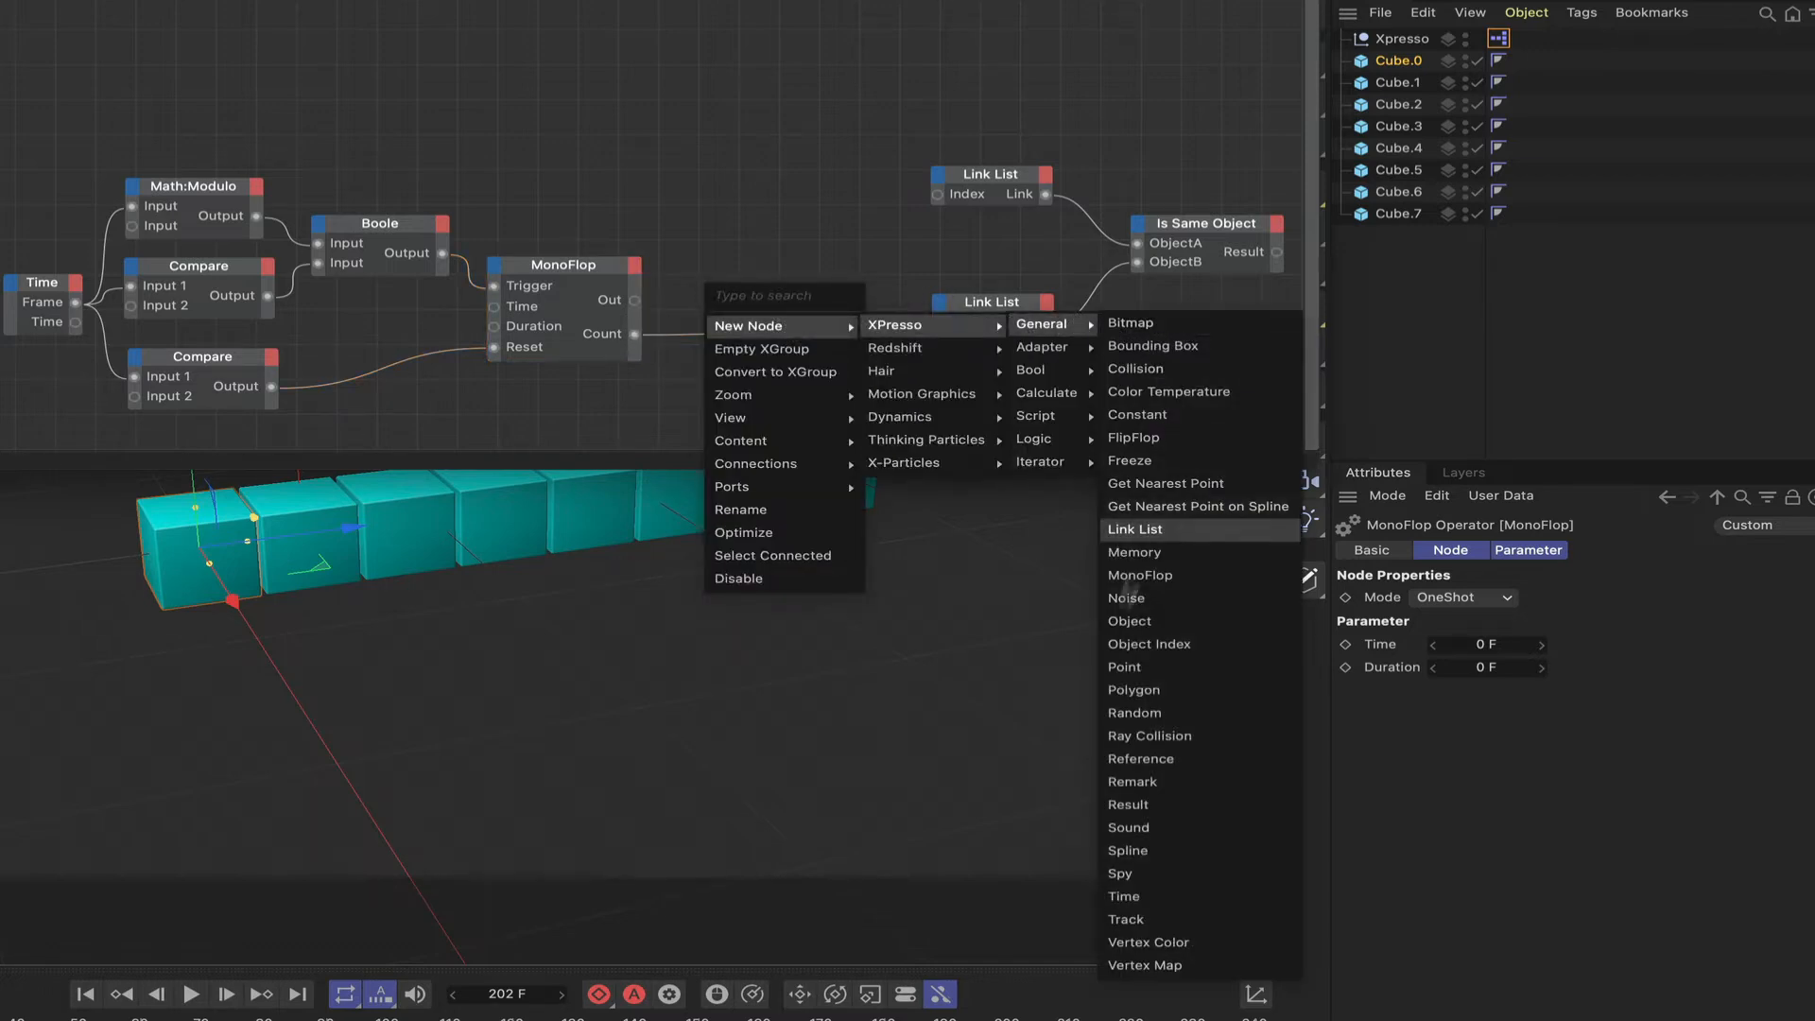
click(1130, 804)
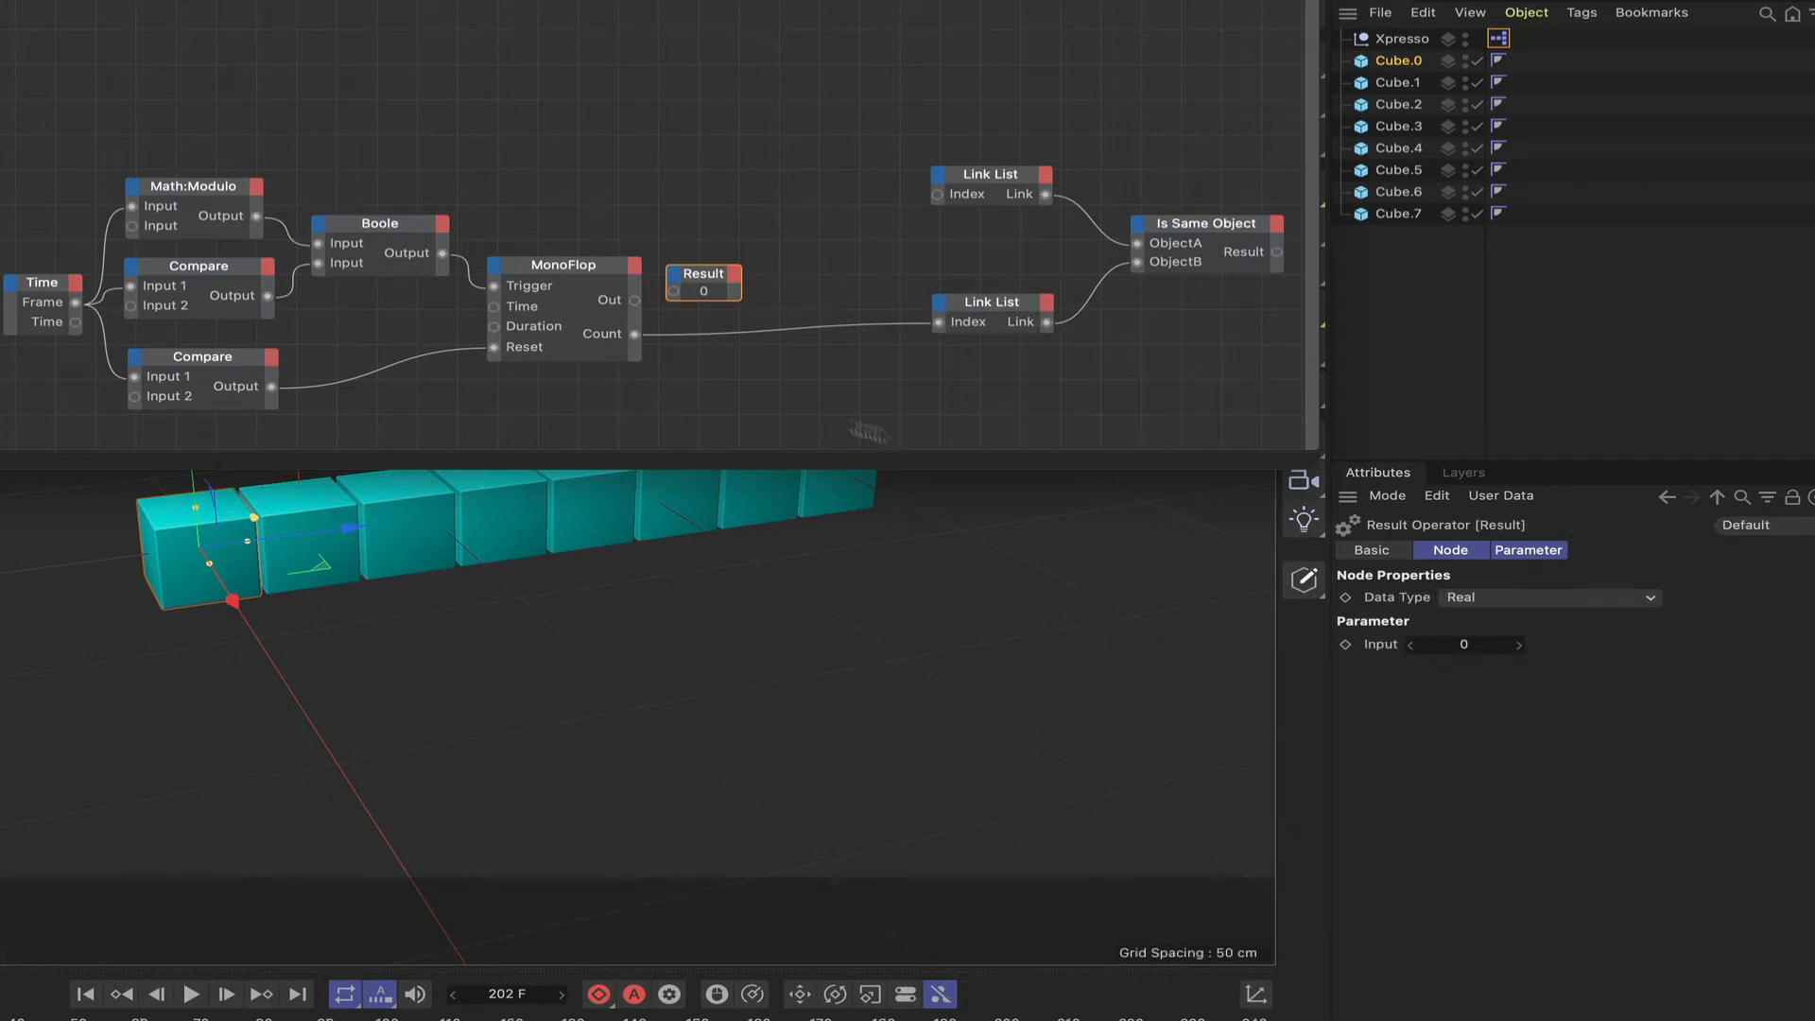
drag(635, 338, 740, 267)
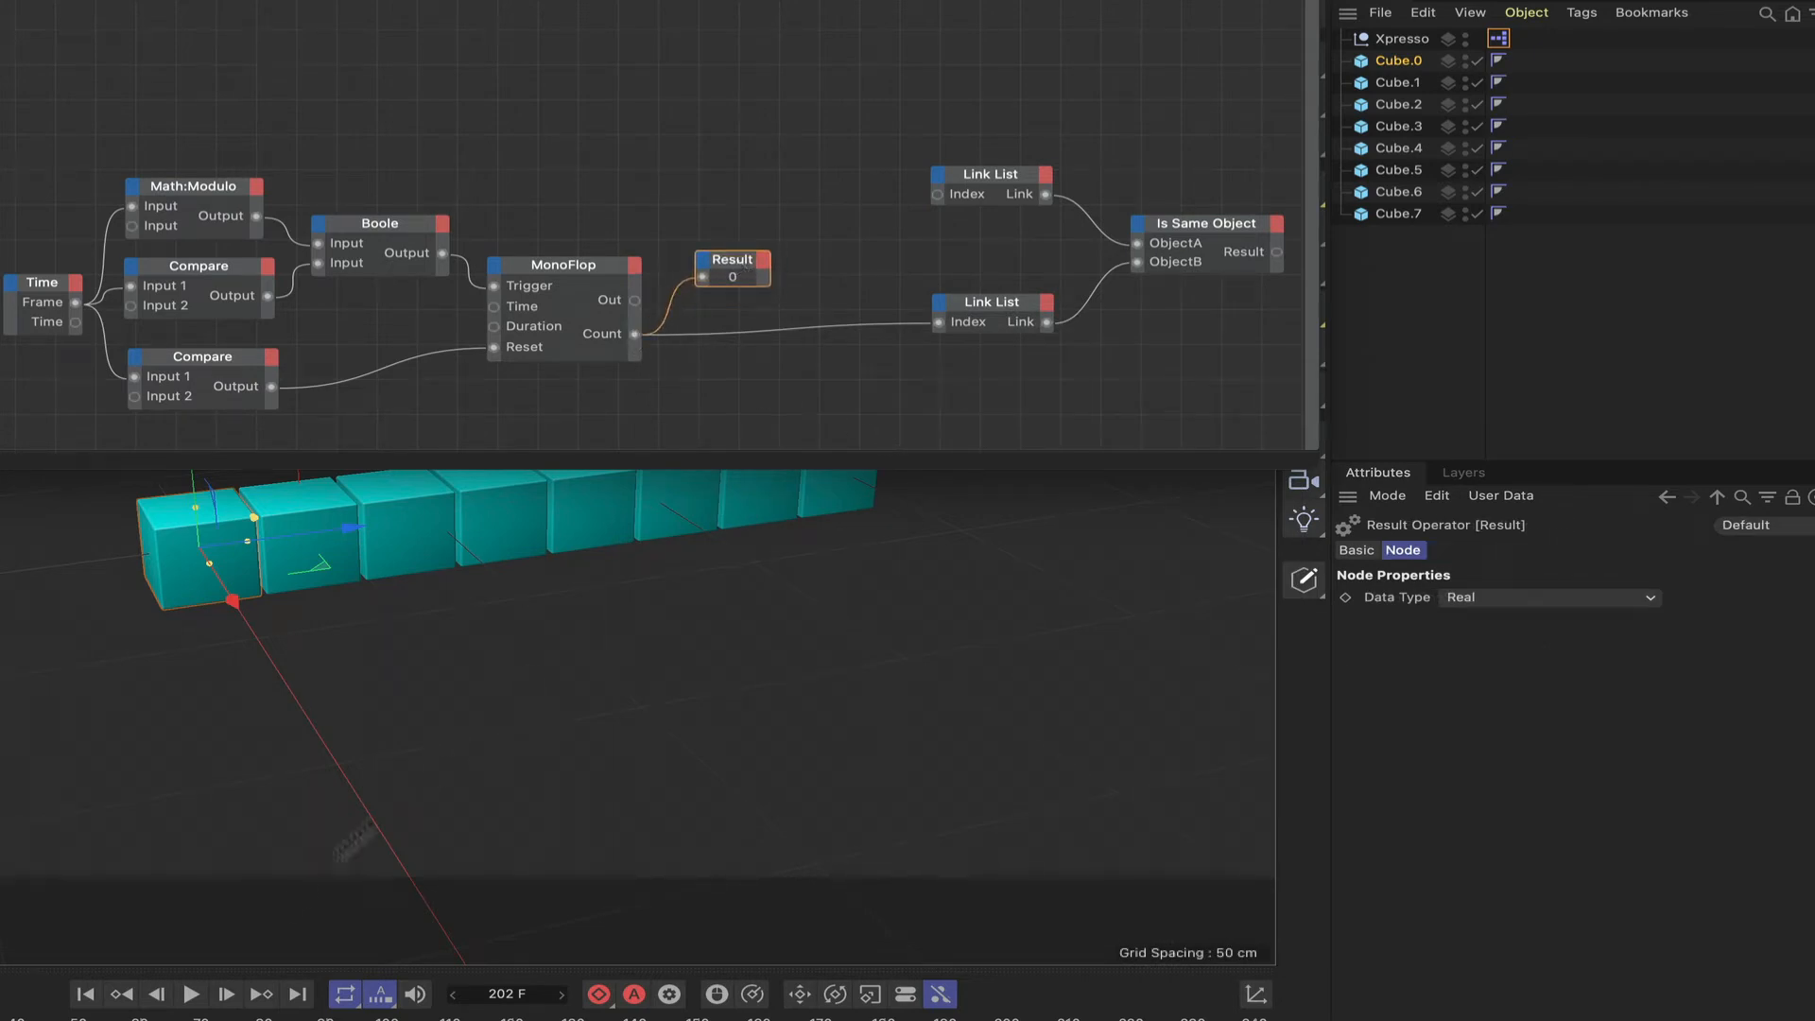
Step: Play the animation to test the MonoFlop count, and inspect the upper Compare, Math:Modulo and MonoFlop settings
click(190, 994)
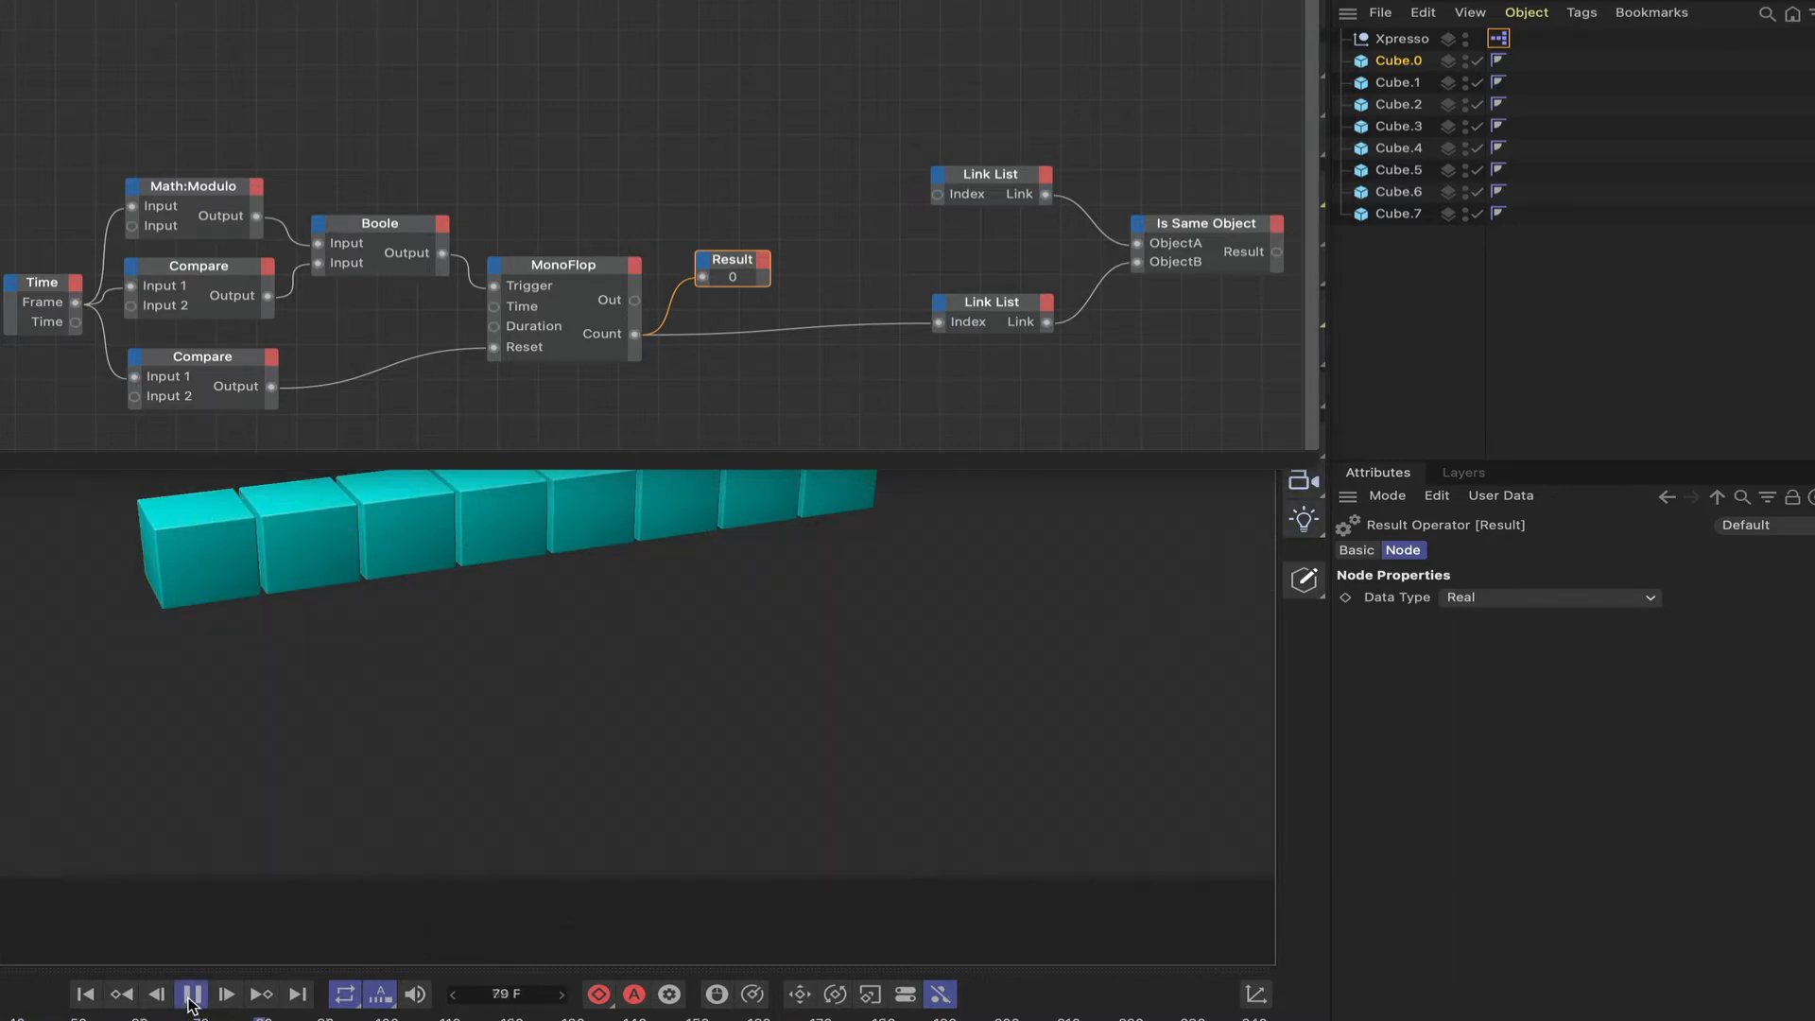
click(191, 997)
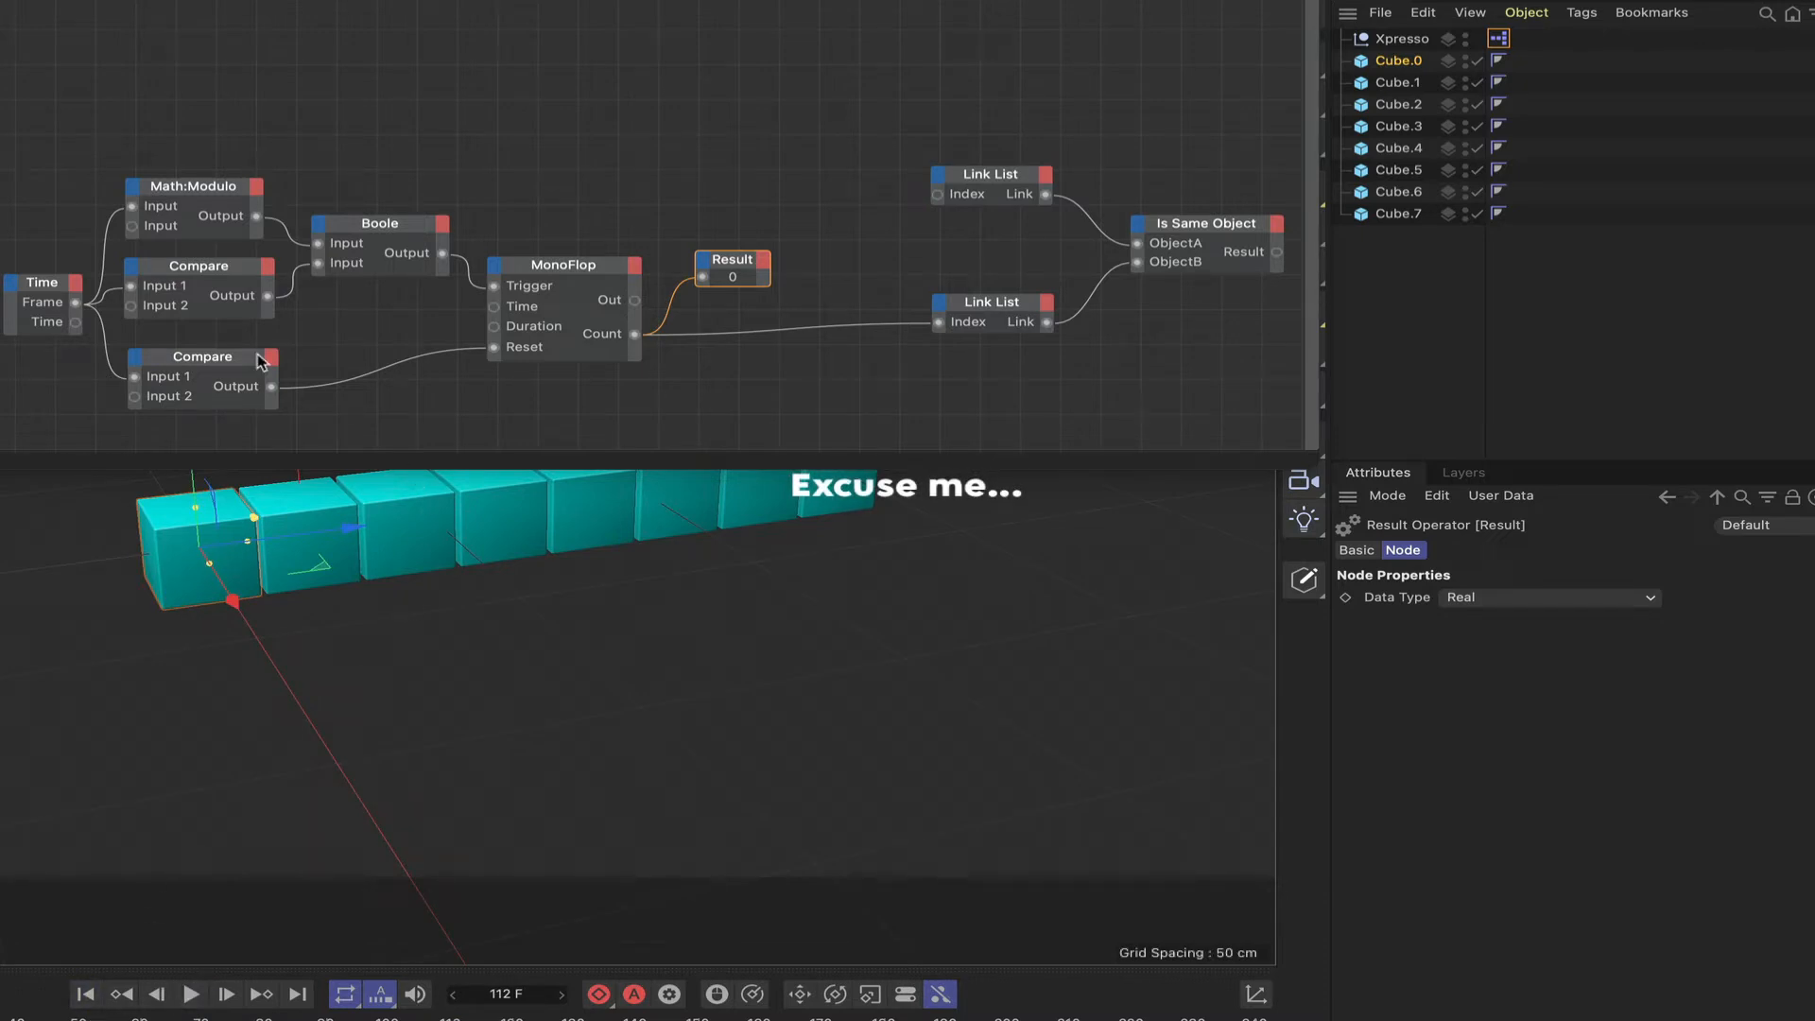
click(212, 273)
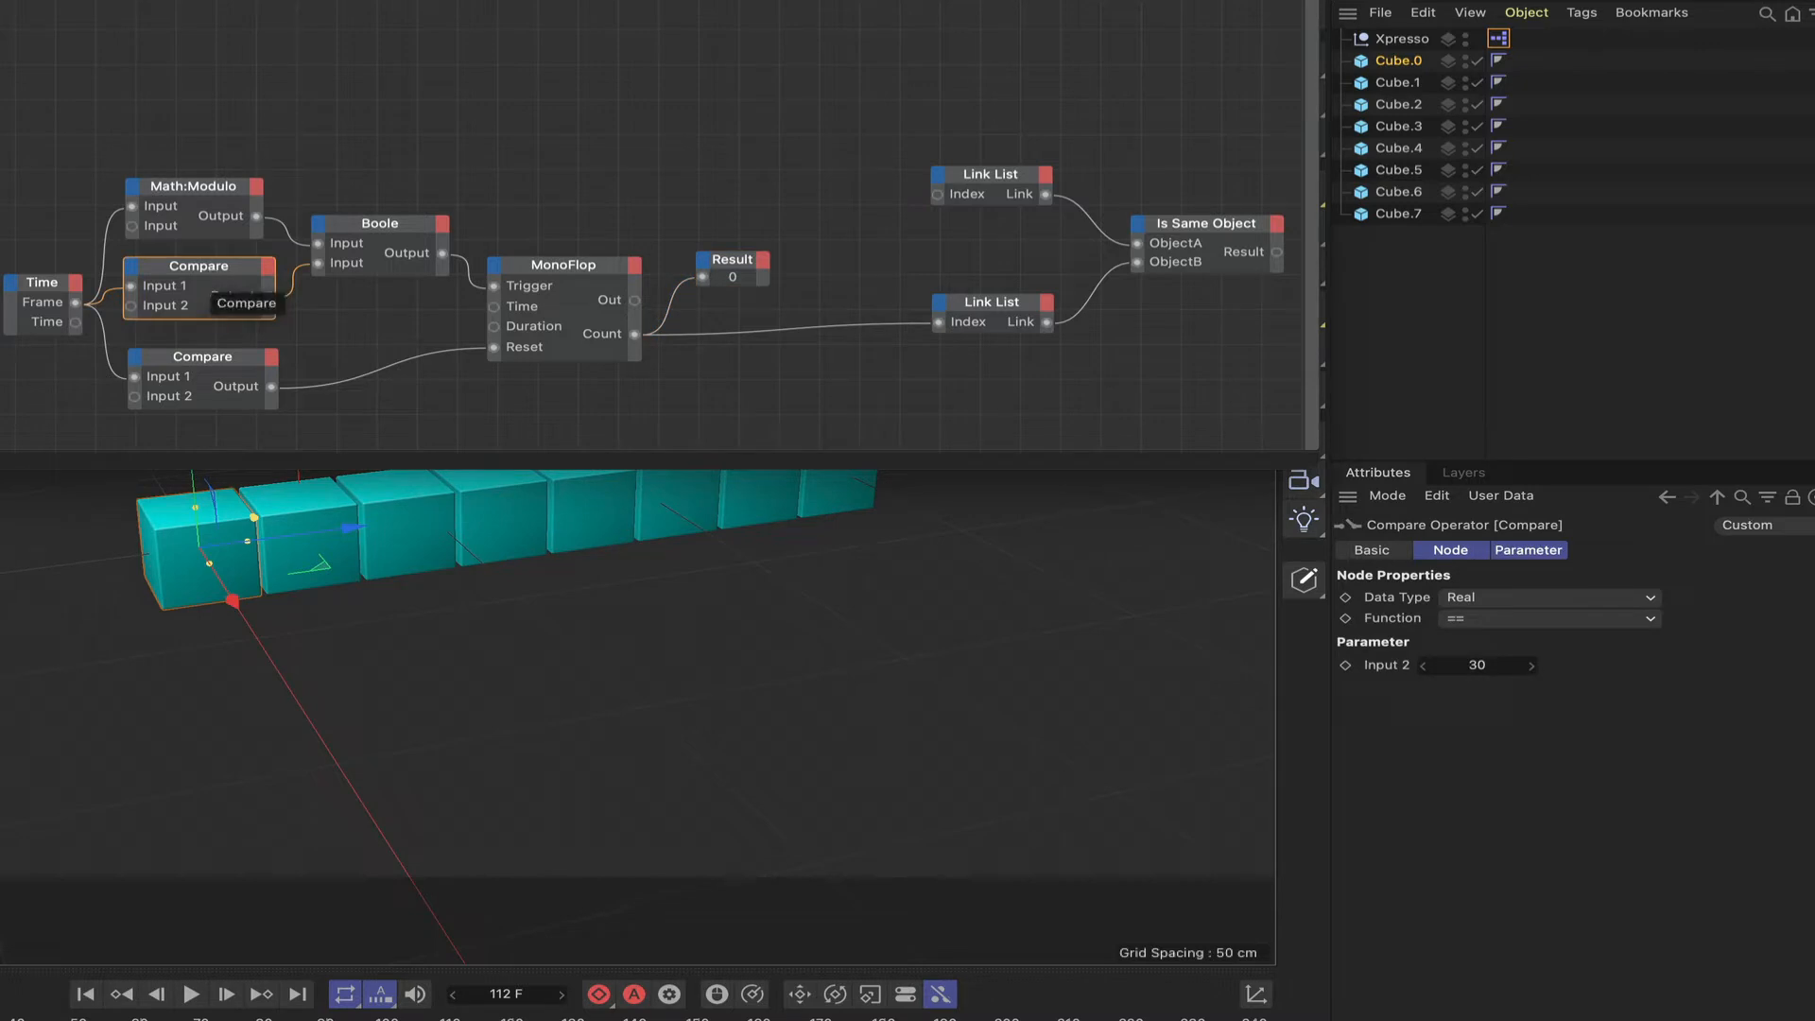
click(217, 195)
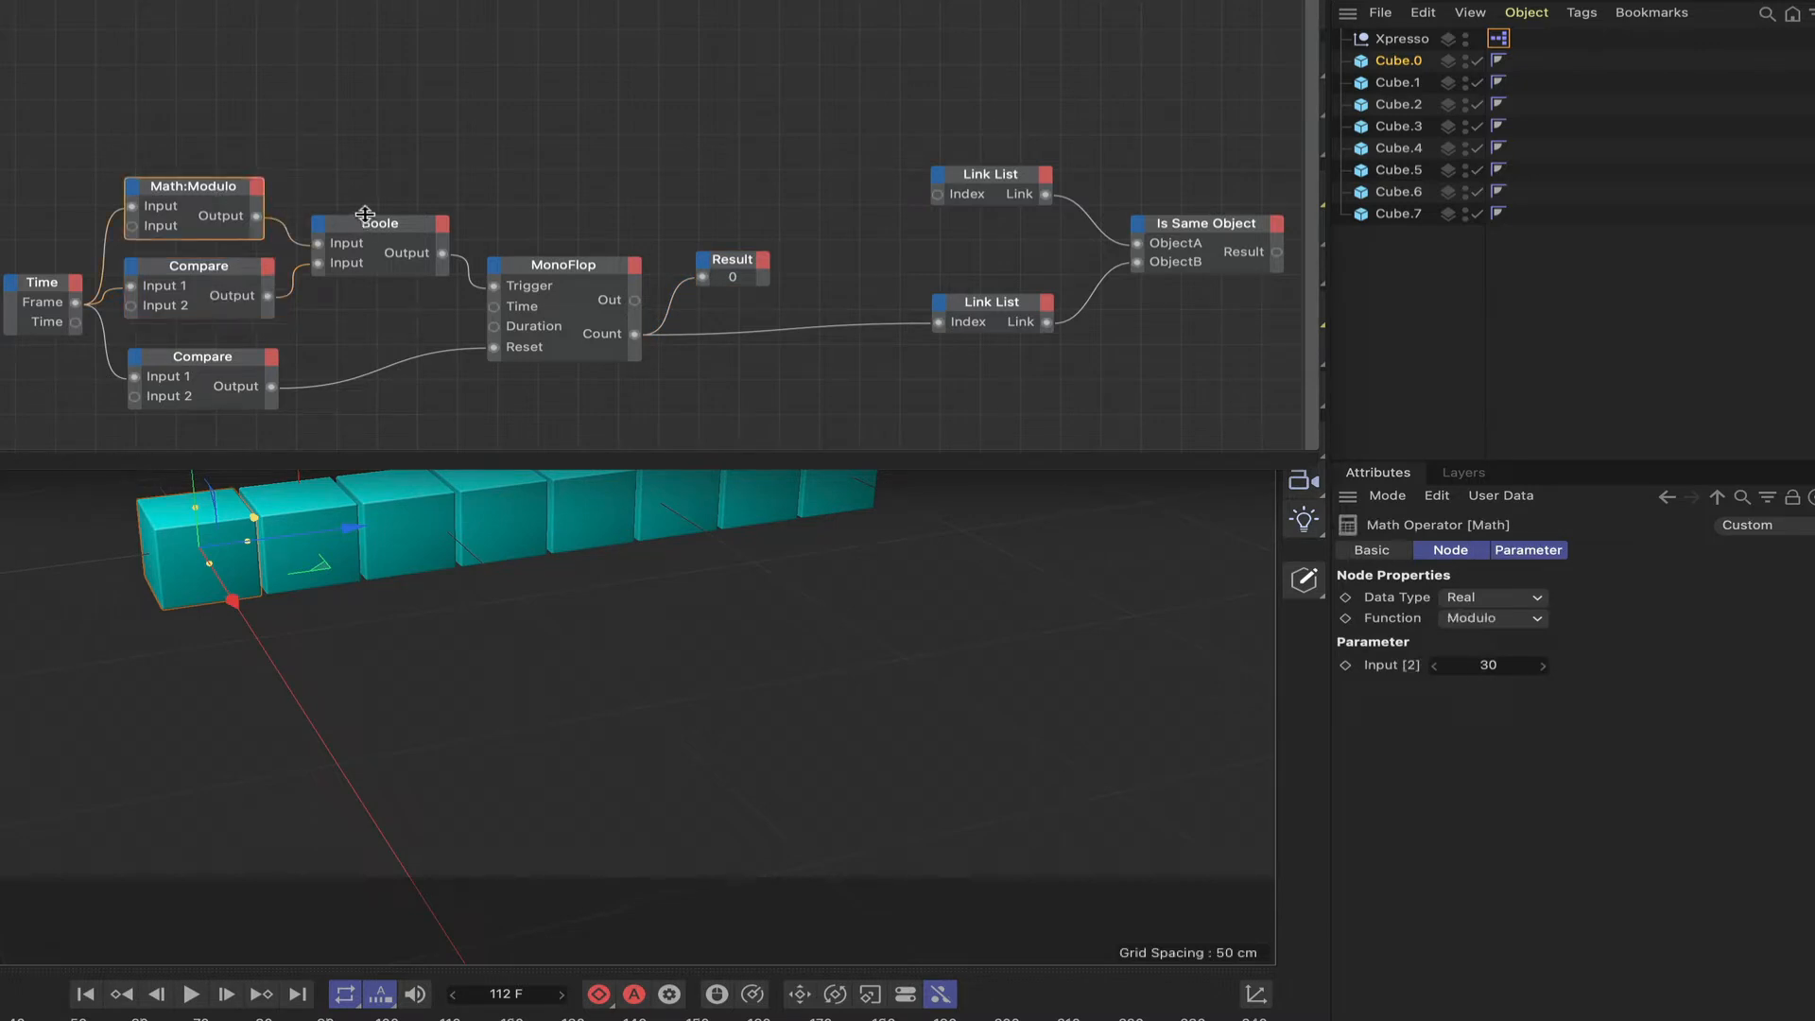
click(575, 270)
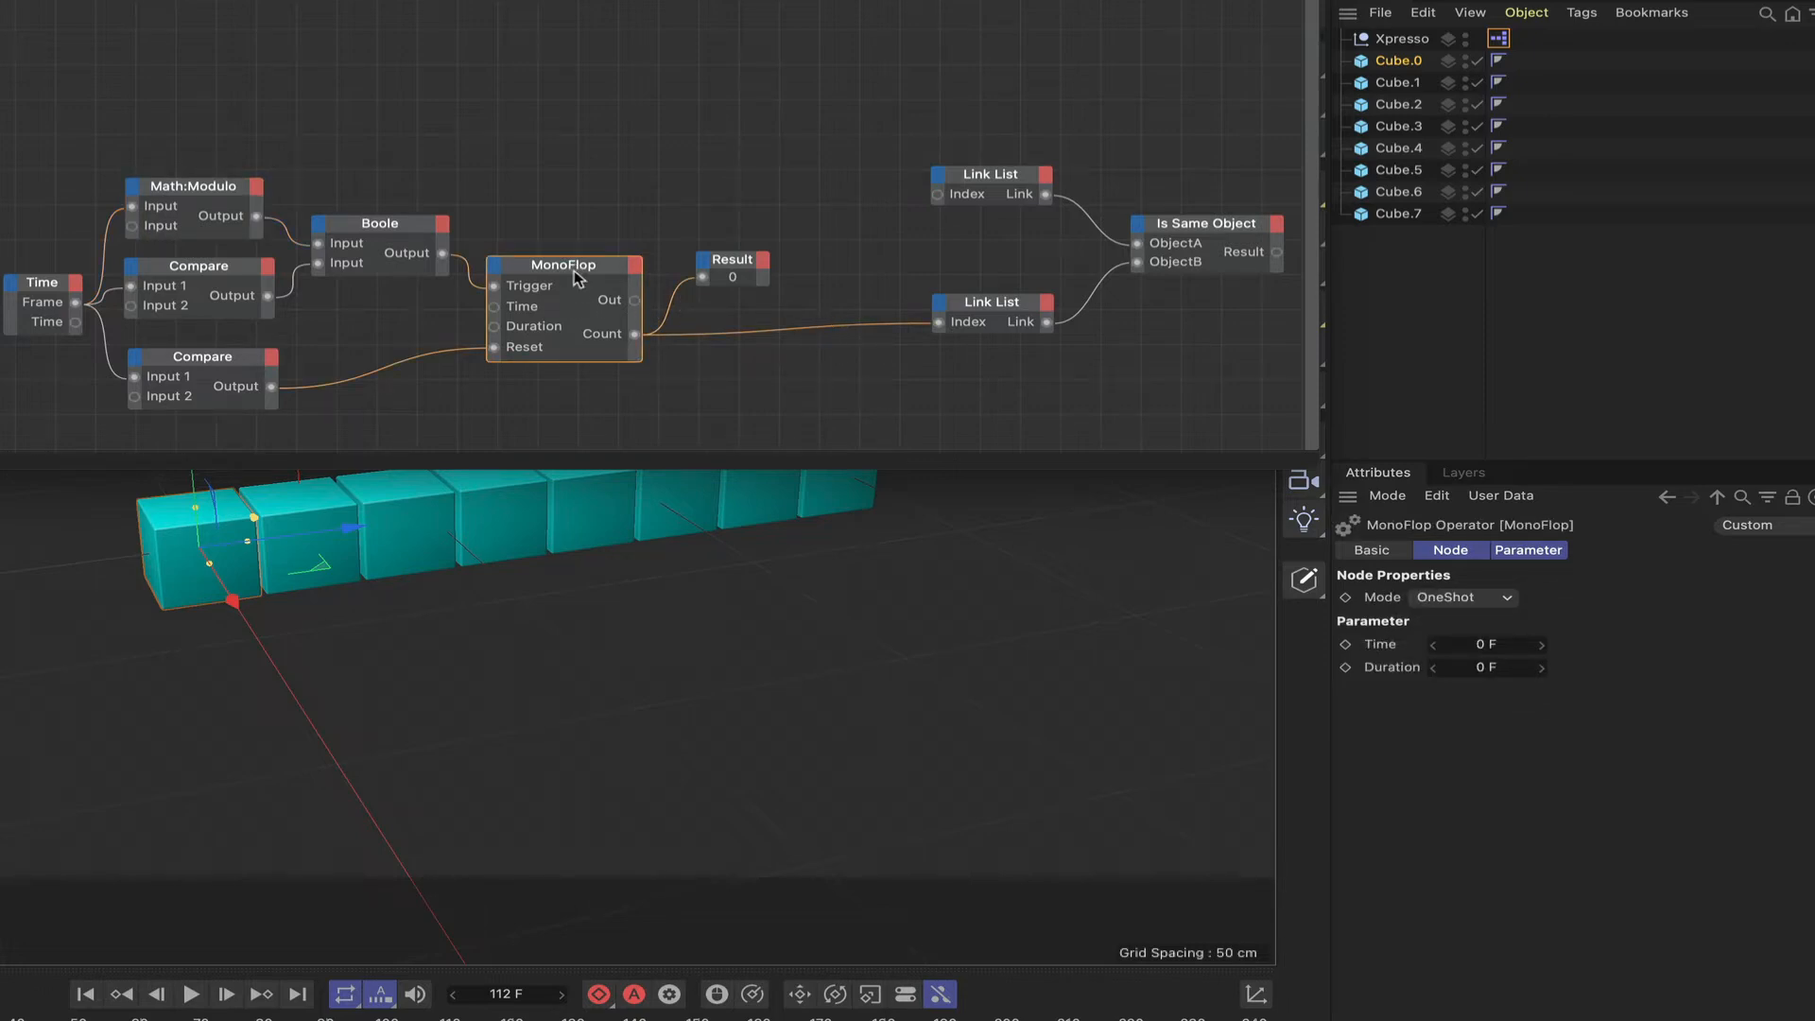
Step: Move the MonoFlop node lower in the network and set the upper Compare node's function to >=
drag(580, 273, 580, 315)
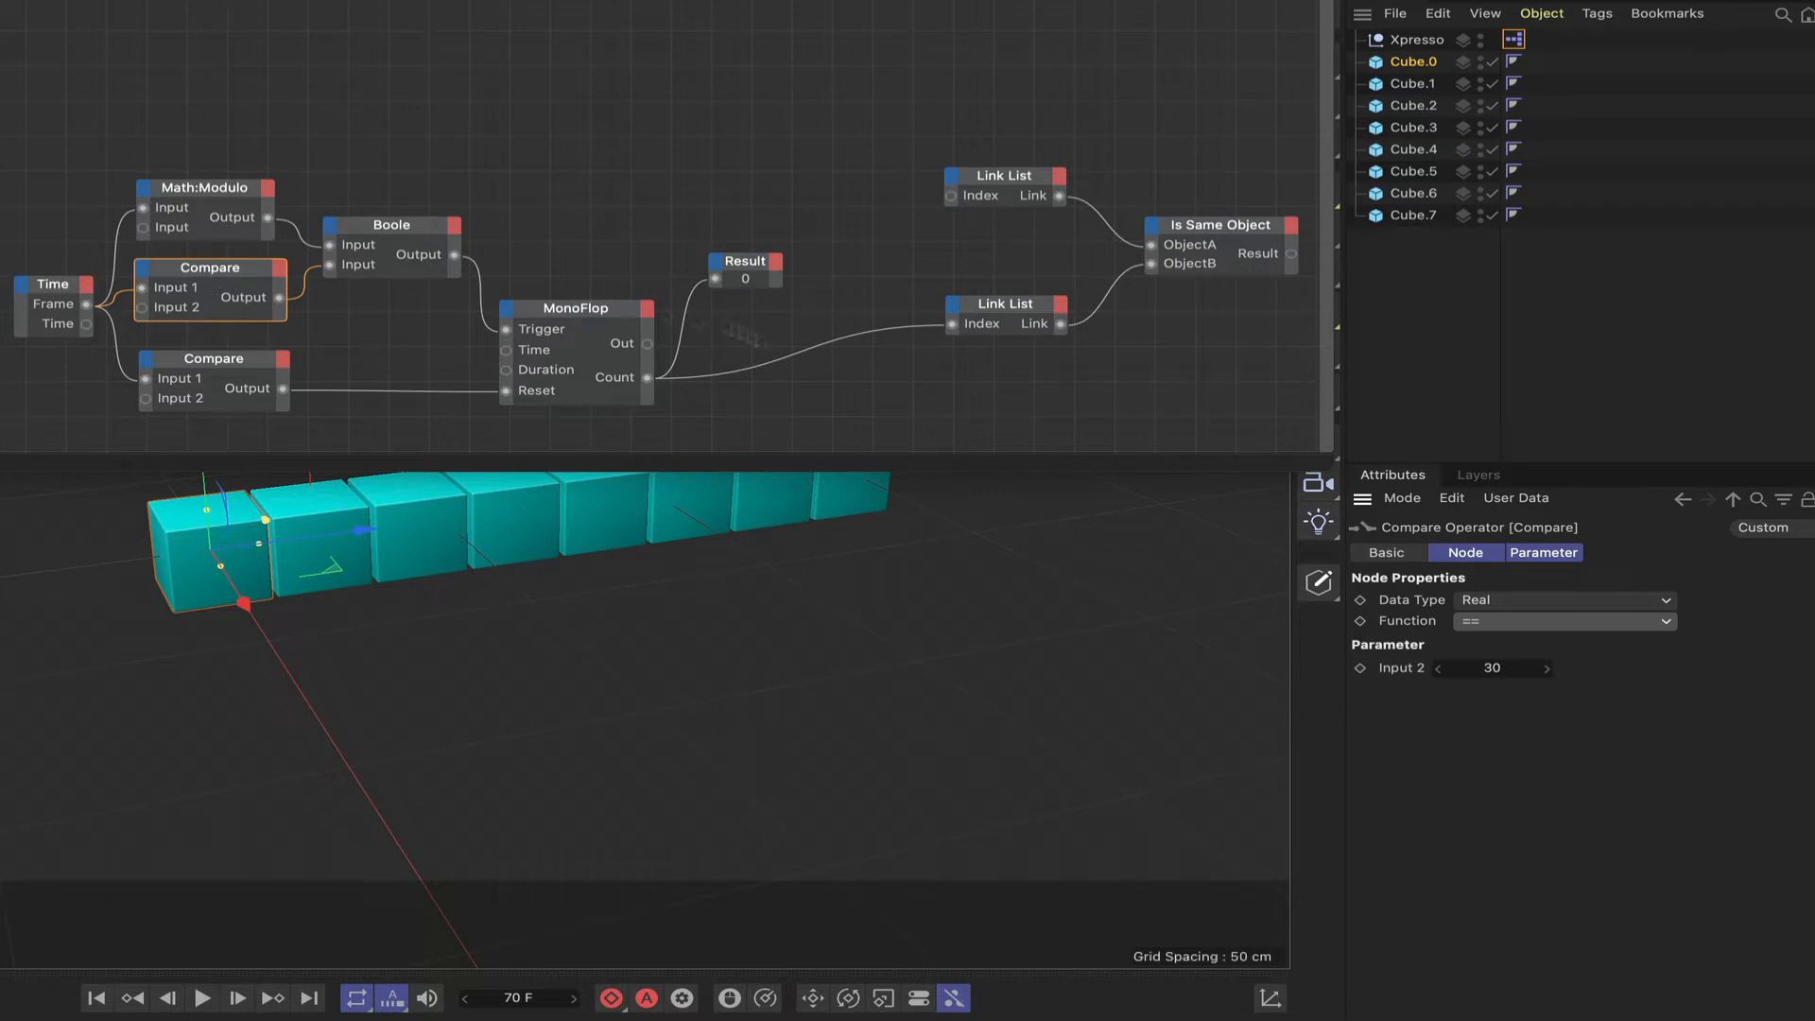
click(1524, 627)
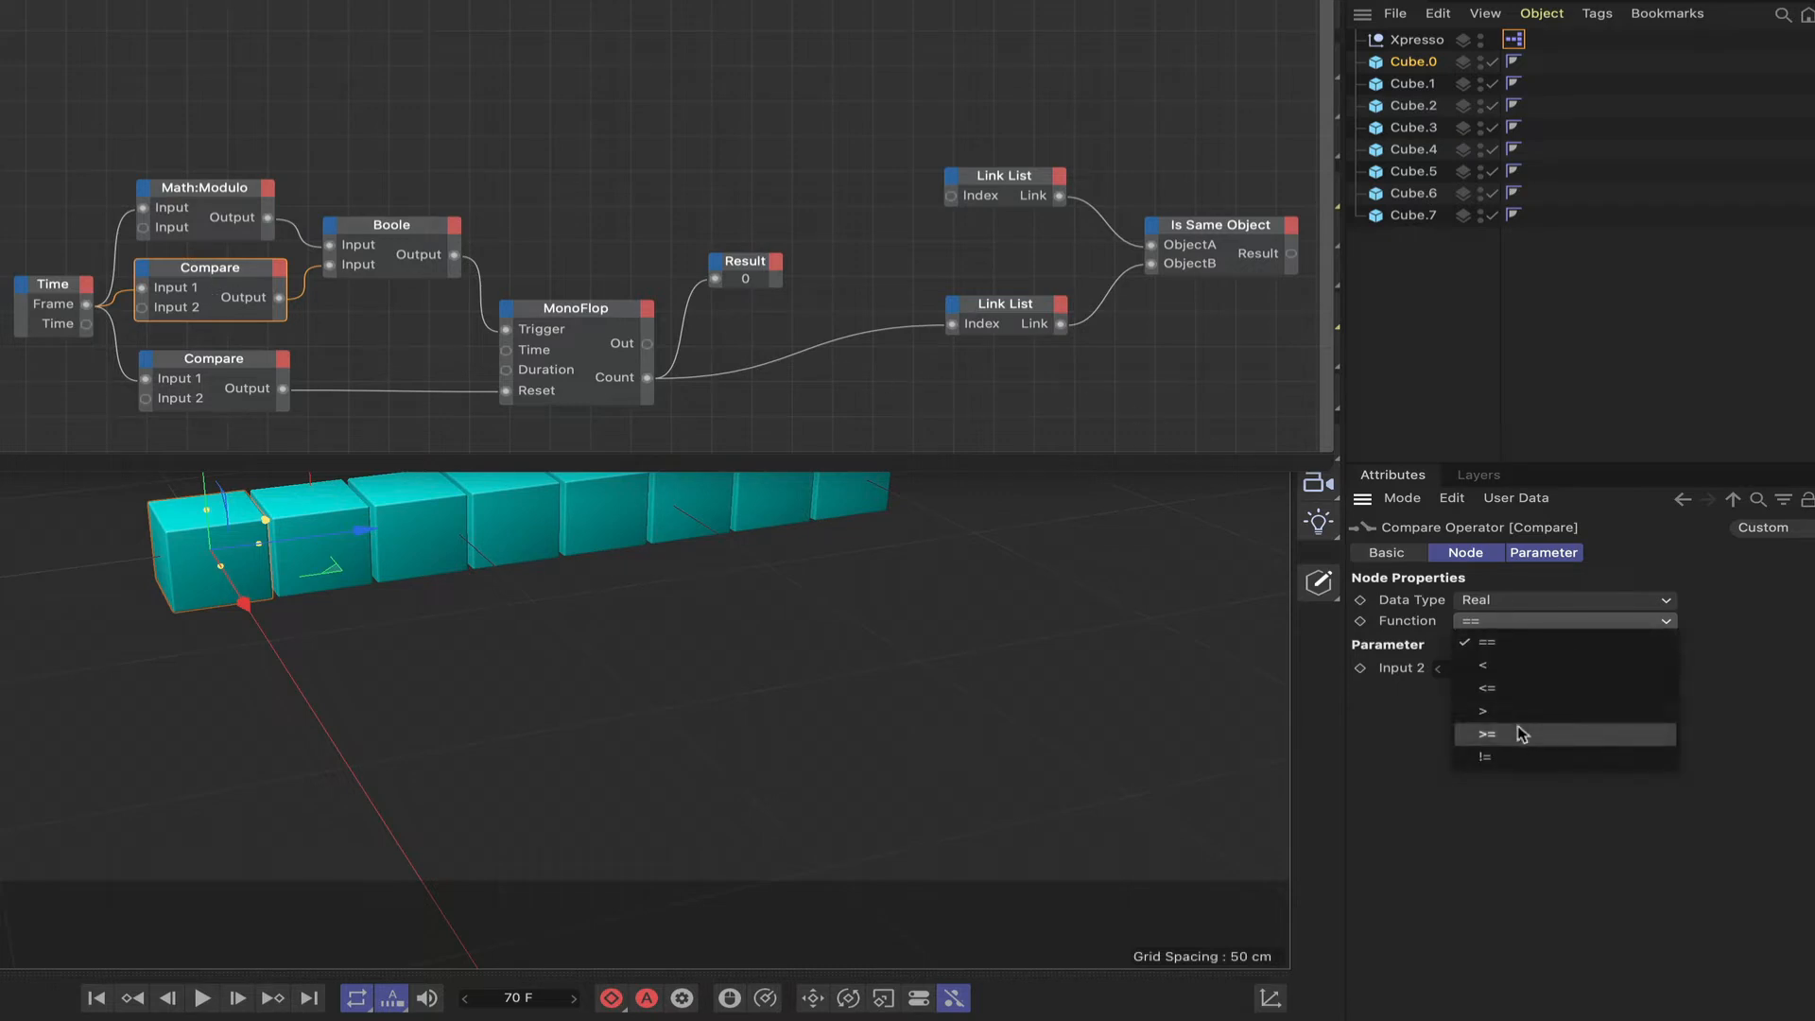
click(1522, 733)
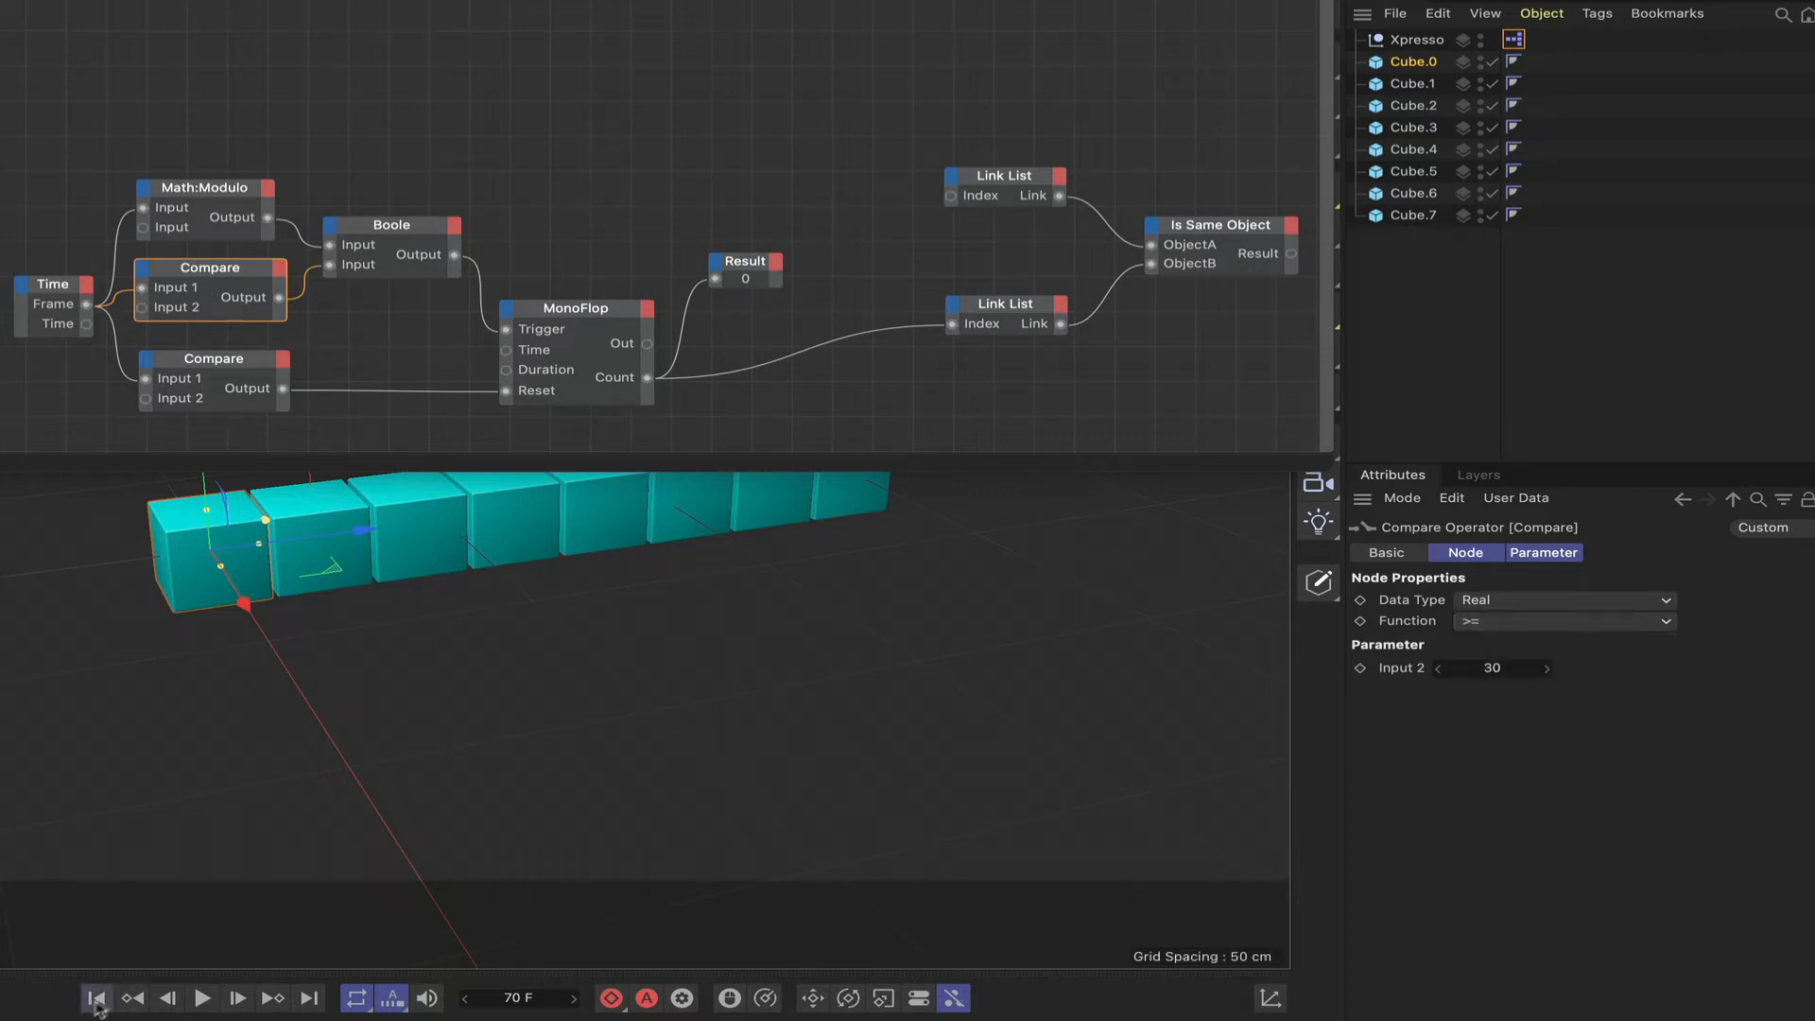
Step: Play the animation to test the MonoFlop count, and delete the Result node
click(202, 998)
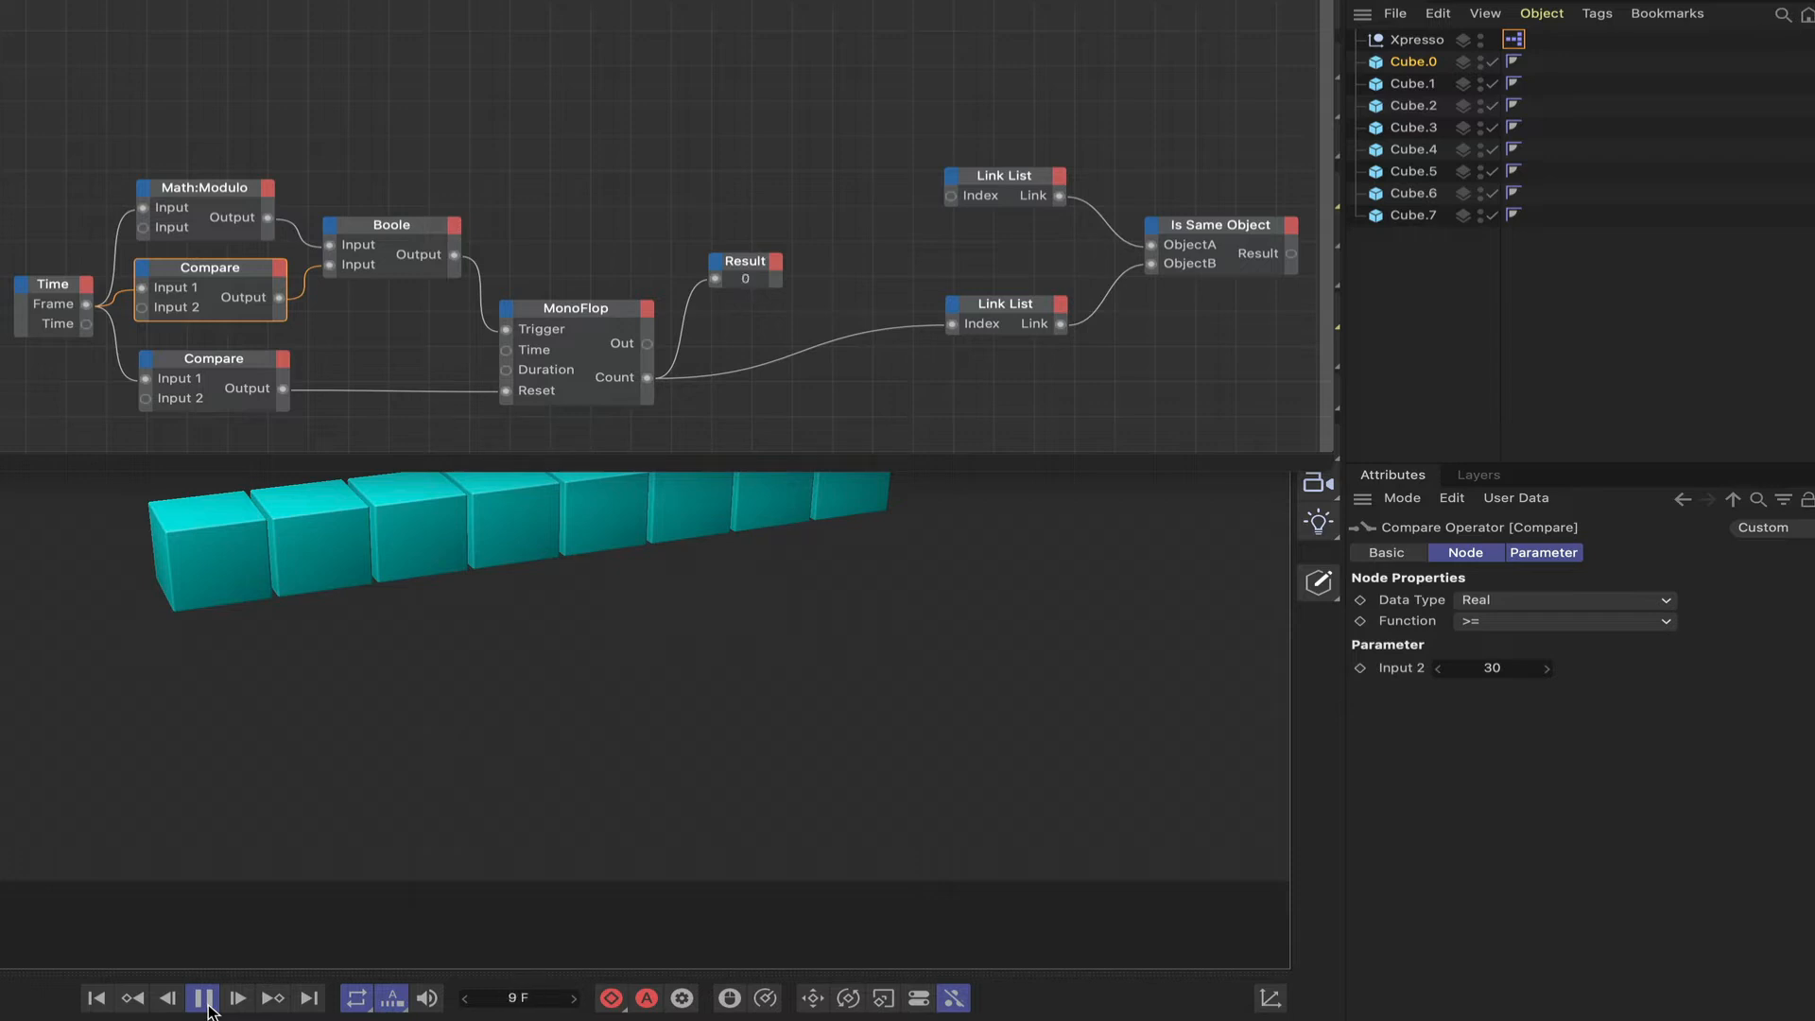
click(204, 1000)
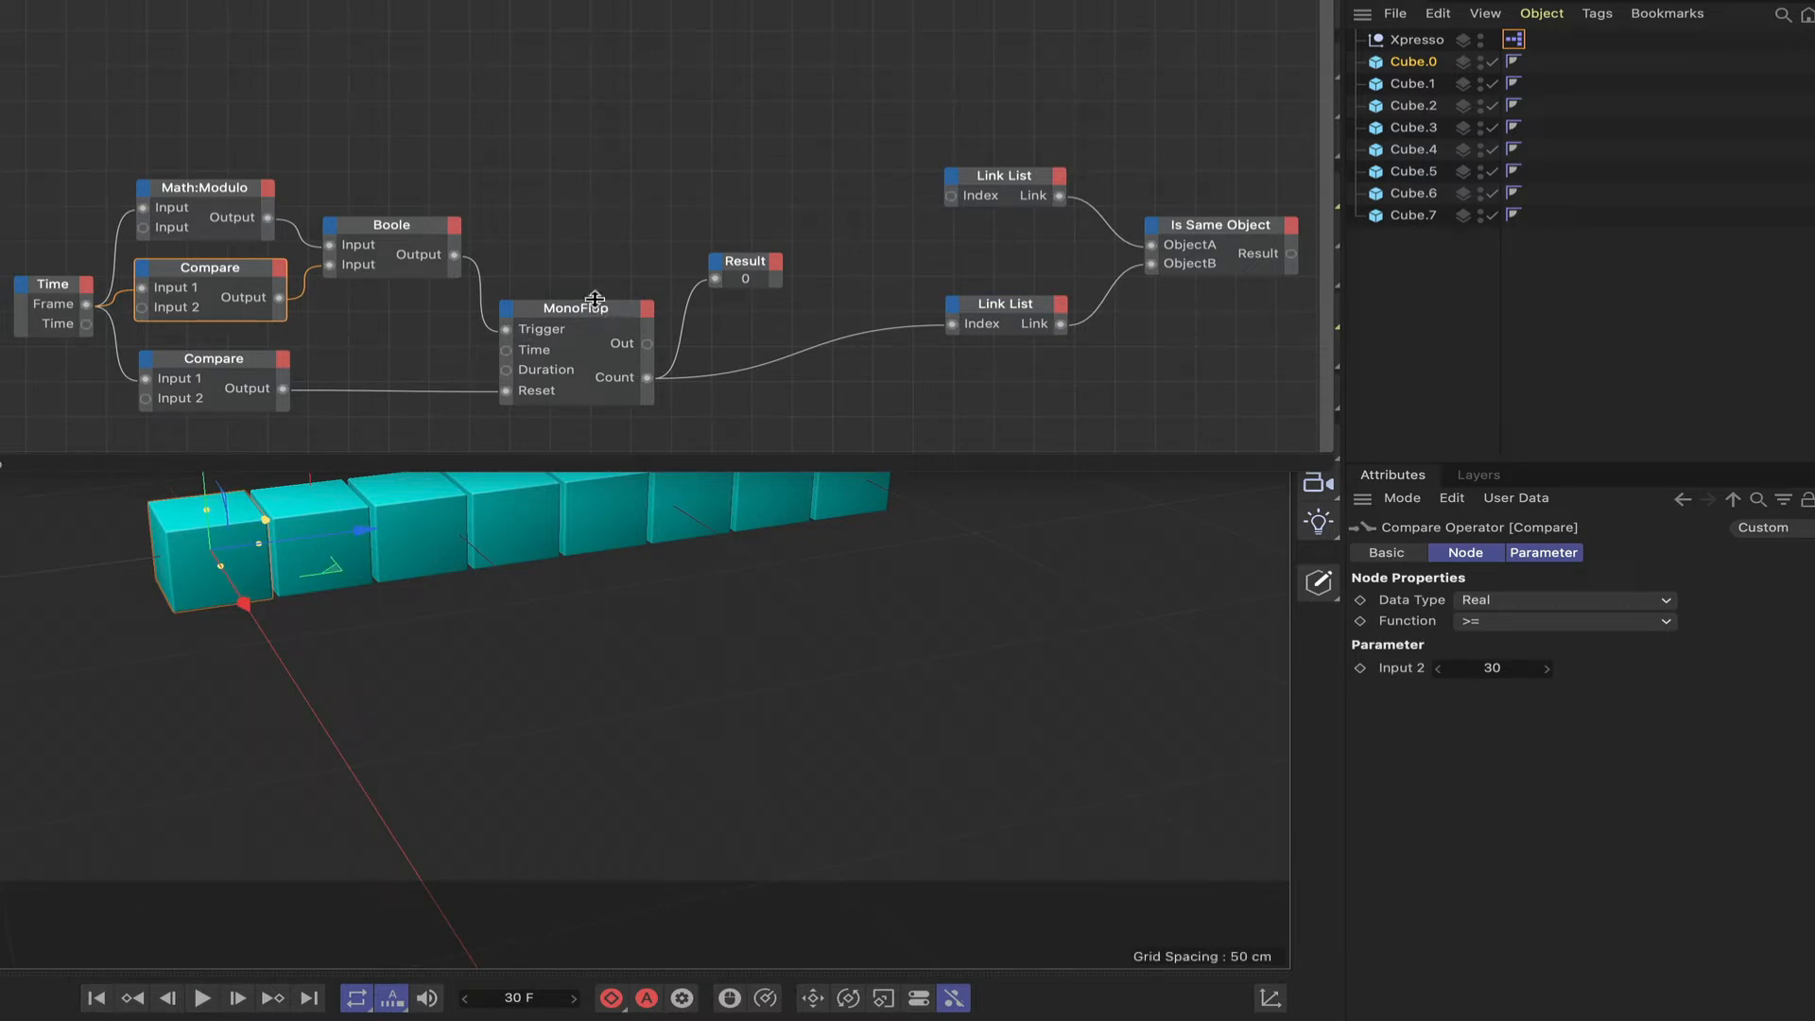
click(759, 274)
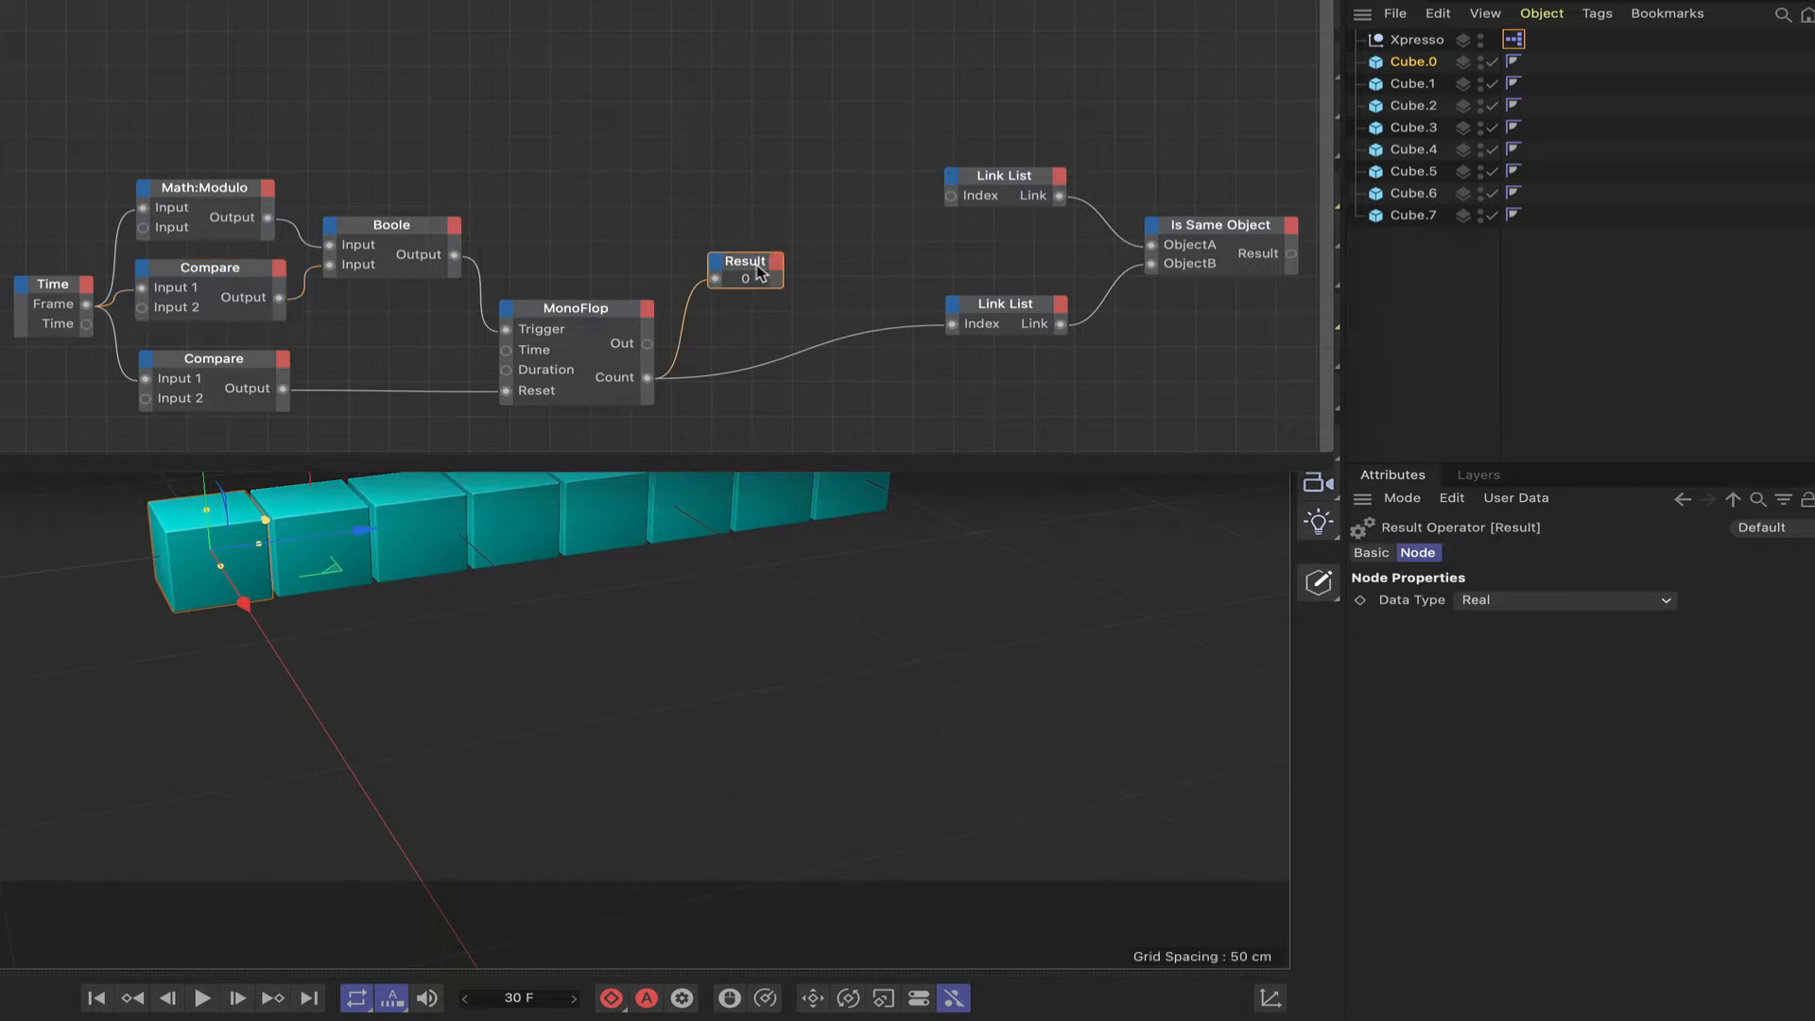
key(Delete)
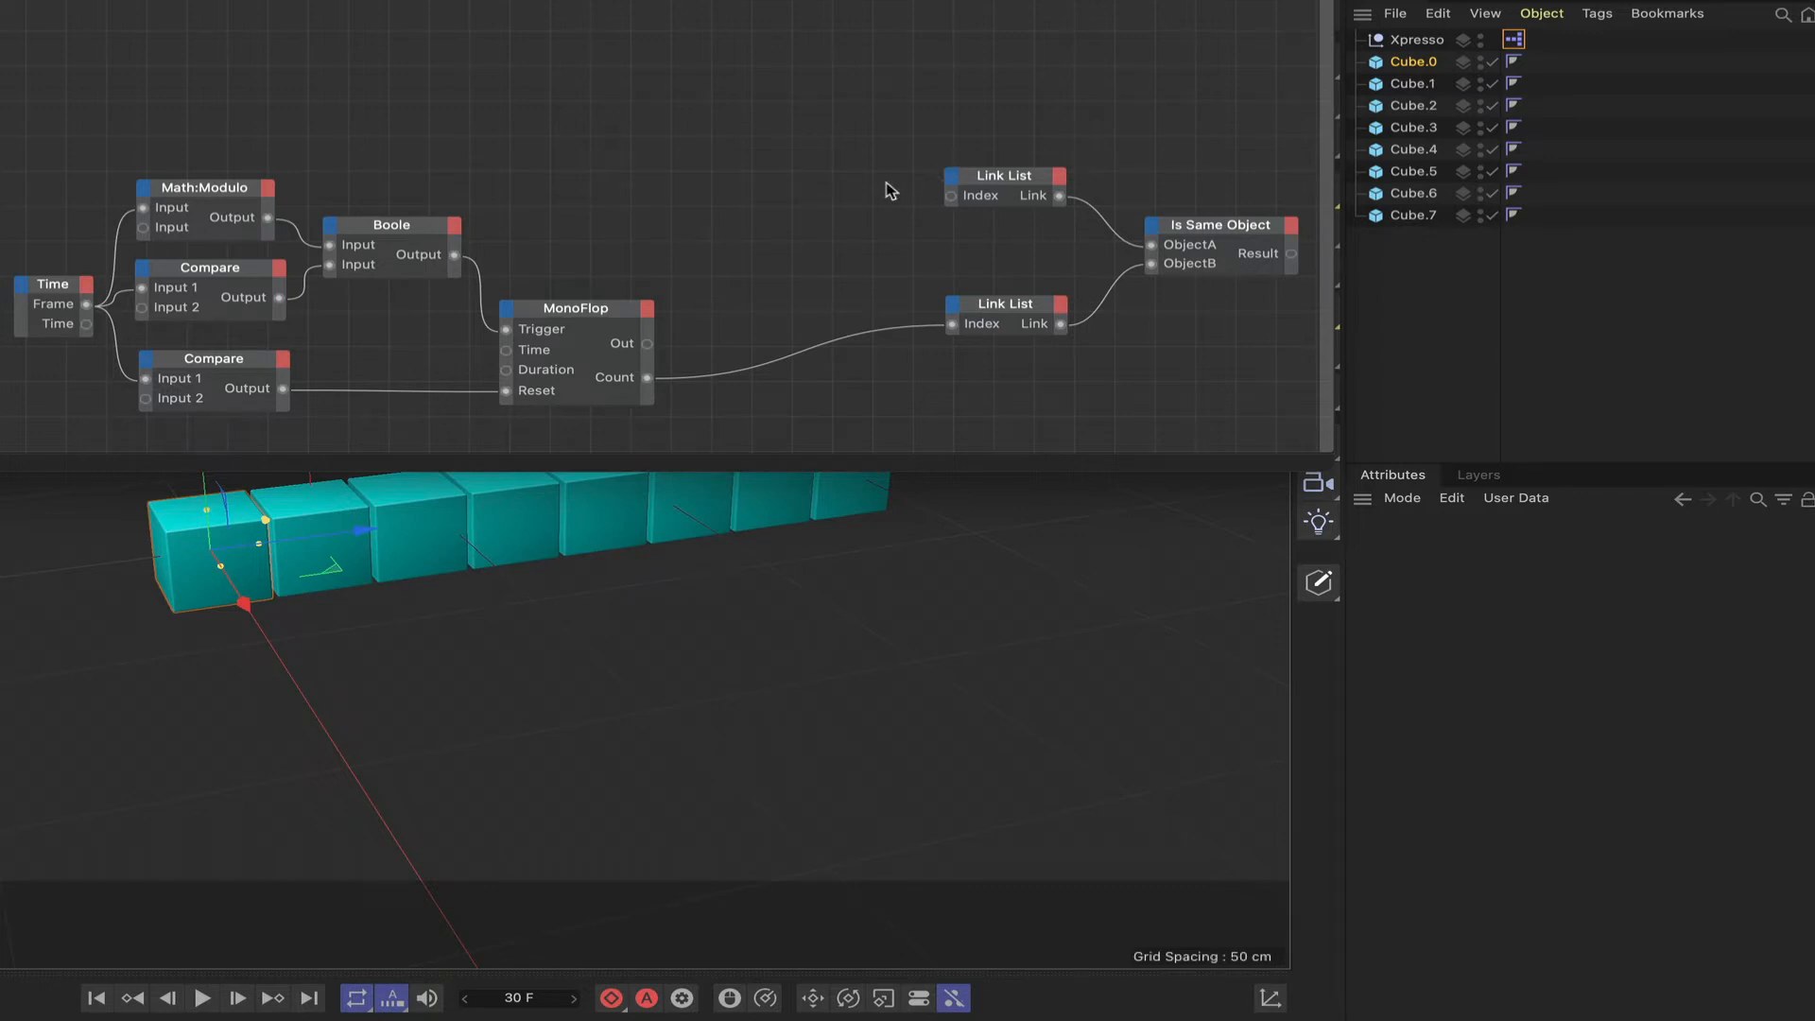
Step: Add a Python node to the network and place it just above the Math:Modulo node
right_click(237, 83)
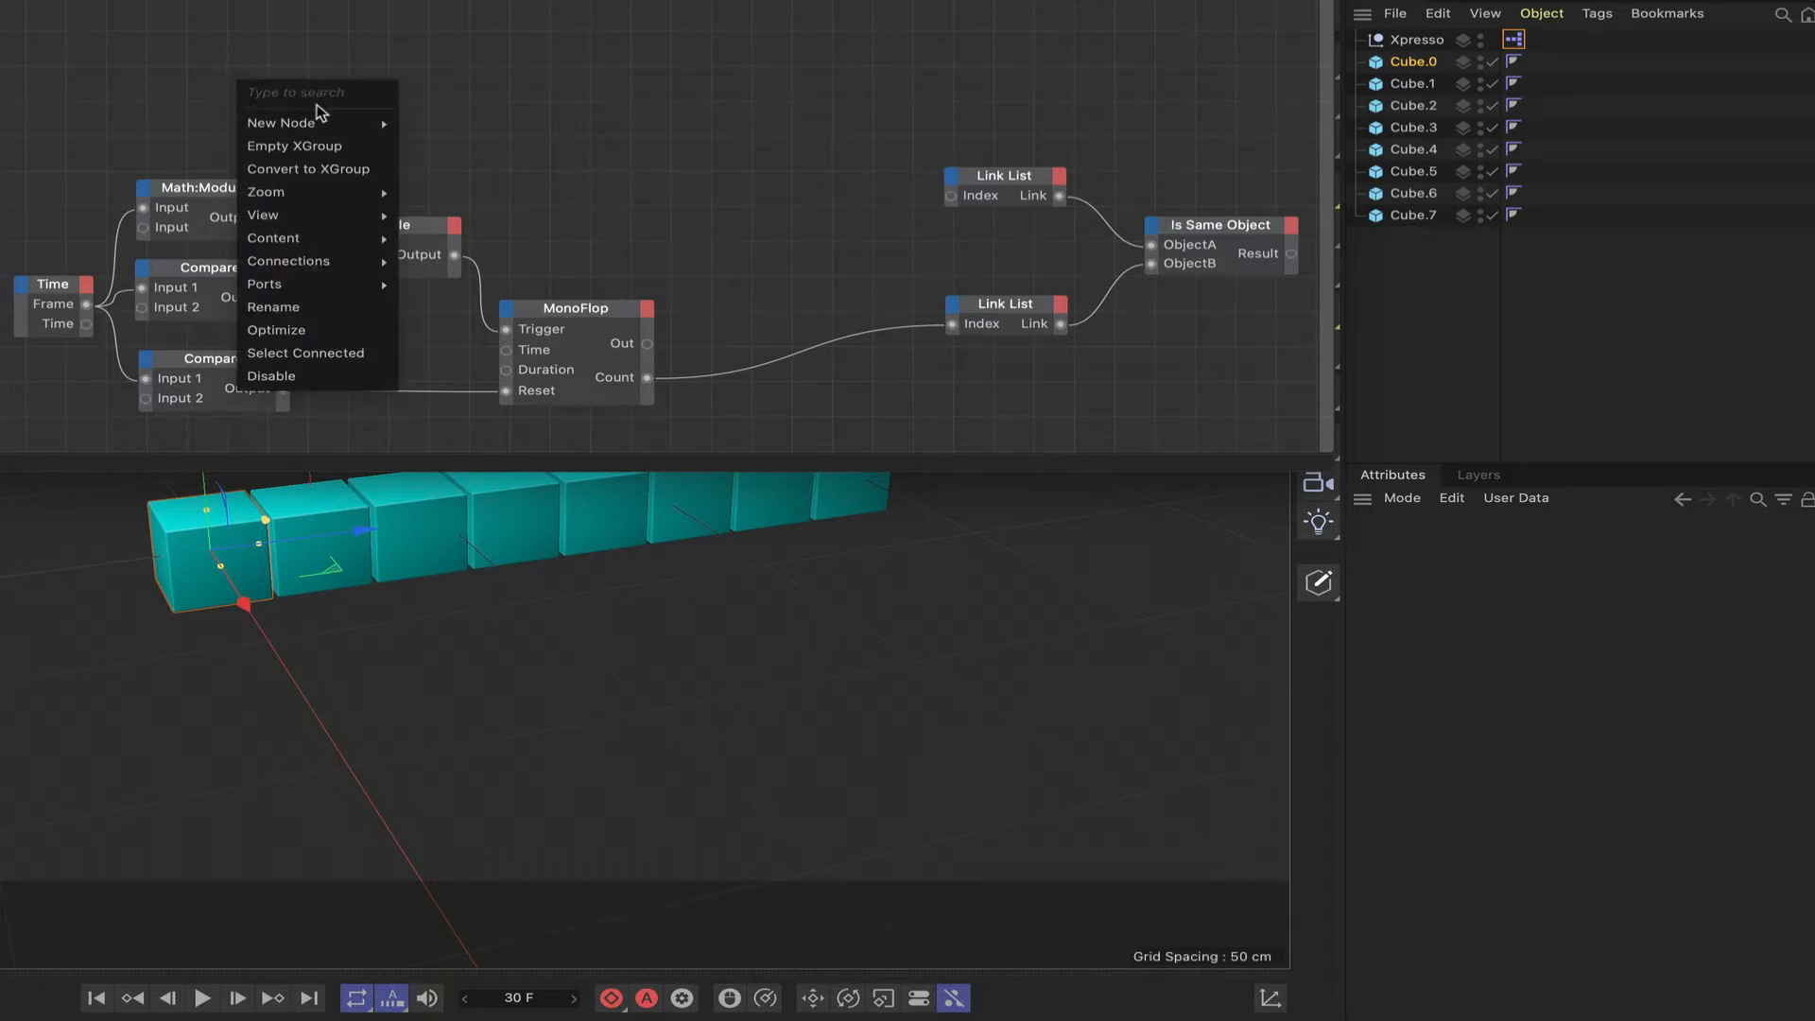
mouse_move(322, 121)
mouse_move(506, 122)
mouse_move(603, 199)
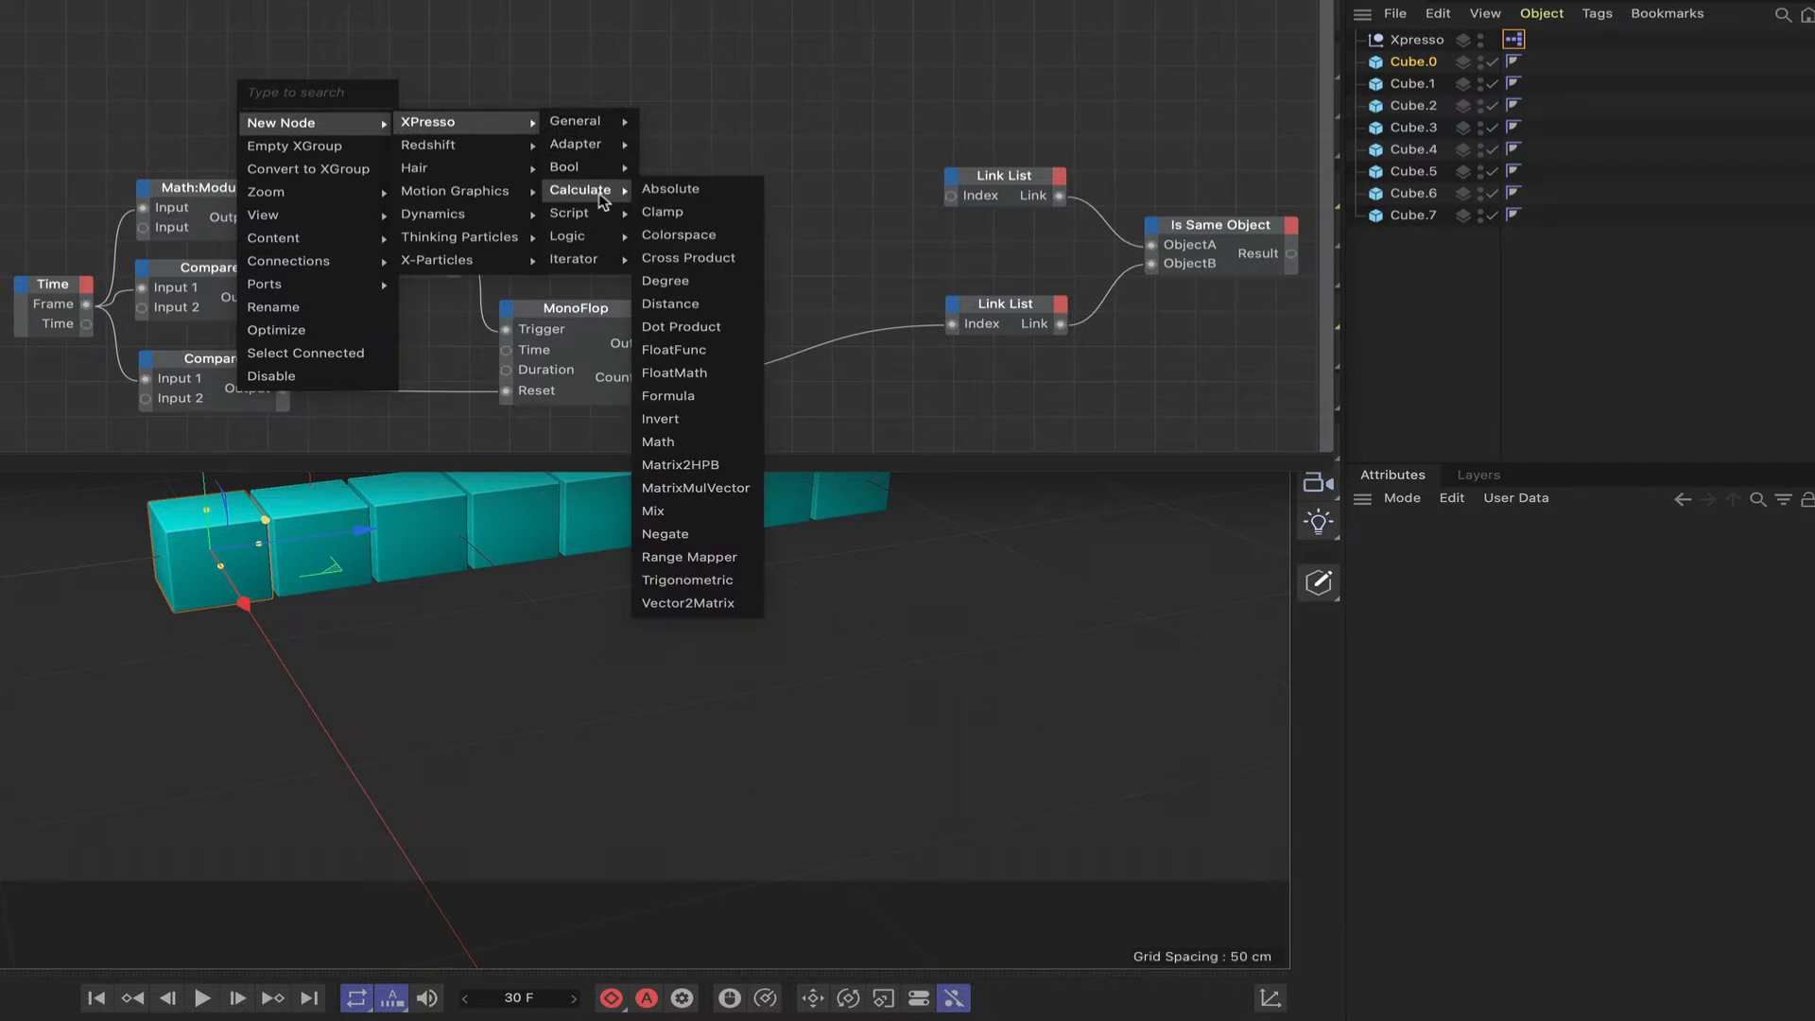
click(662, 217)
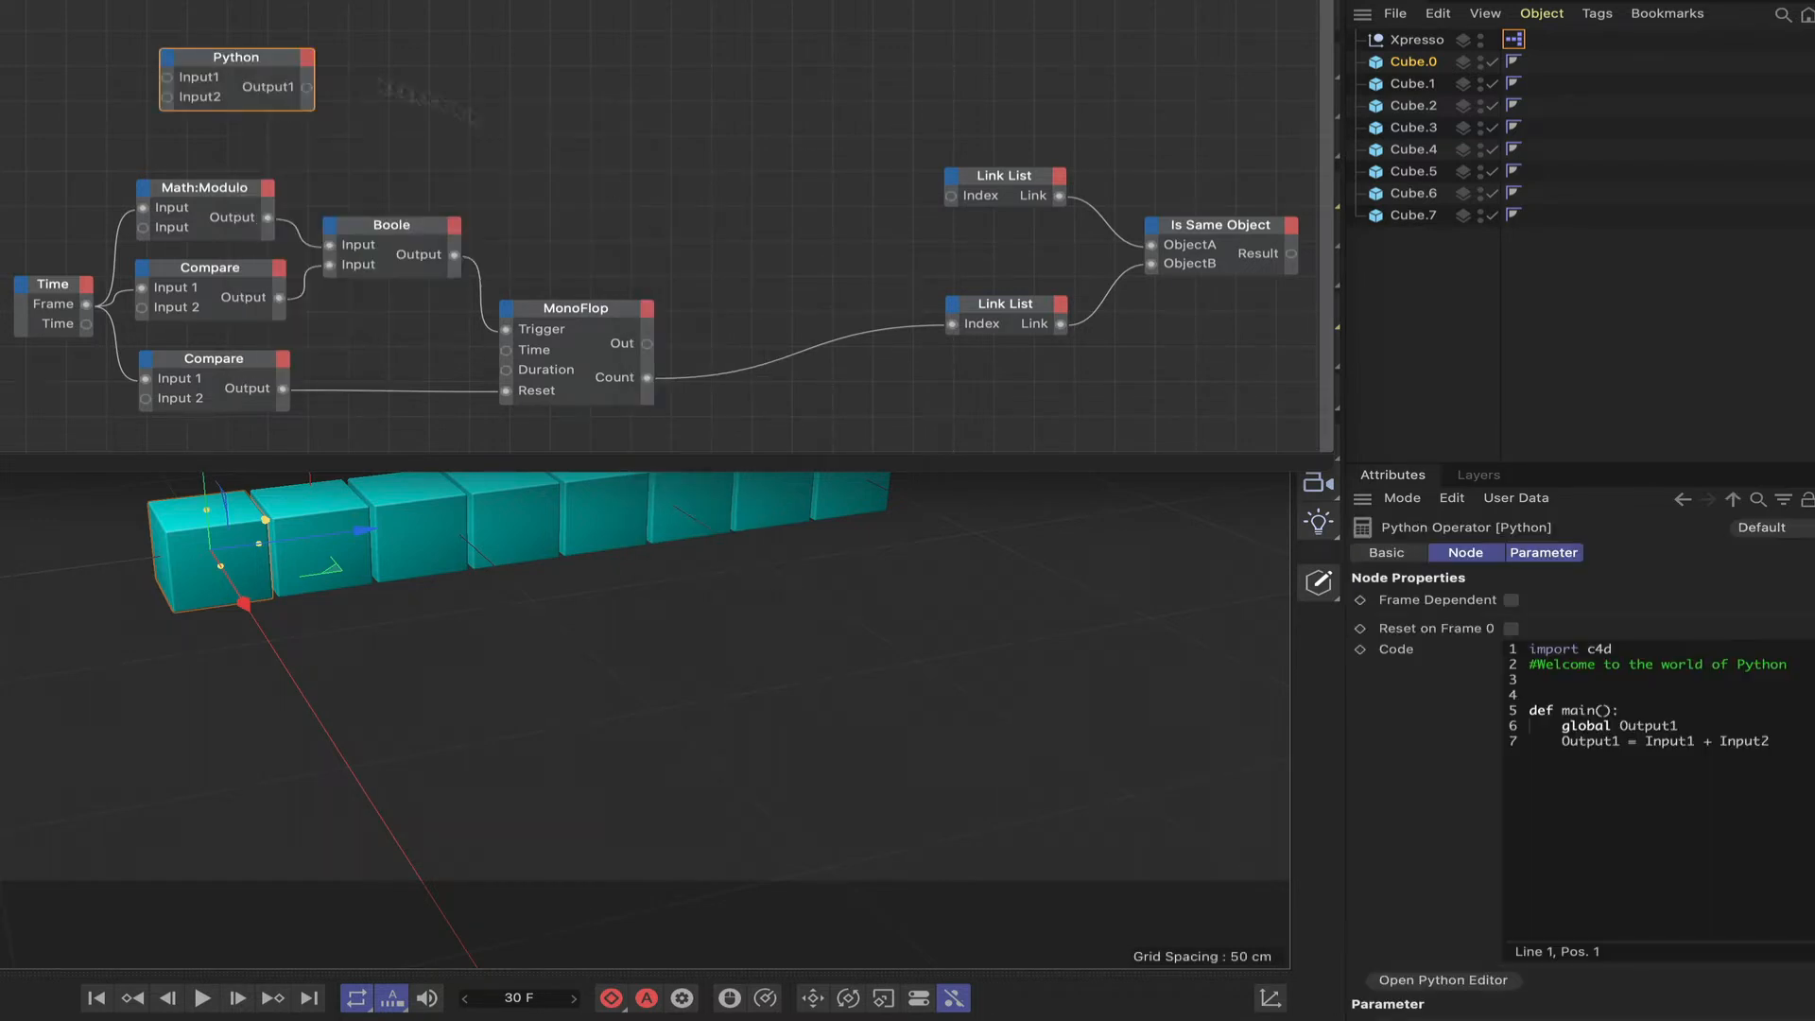
drag(243, 66, 225, 104)
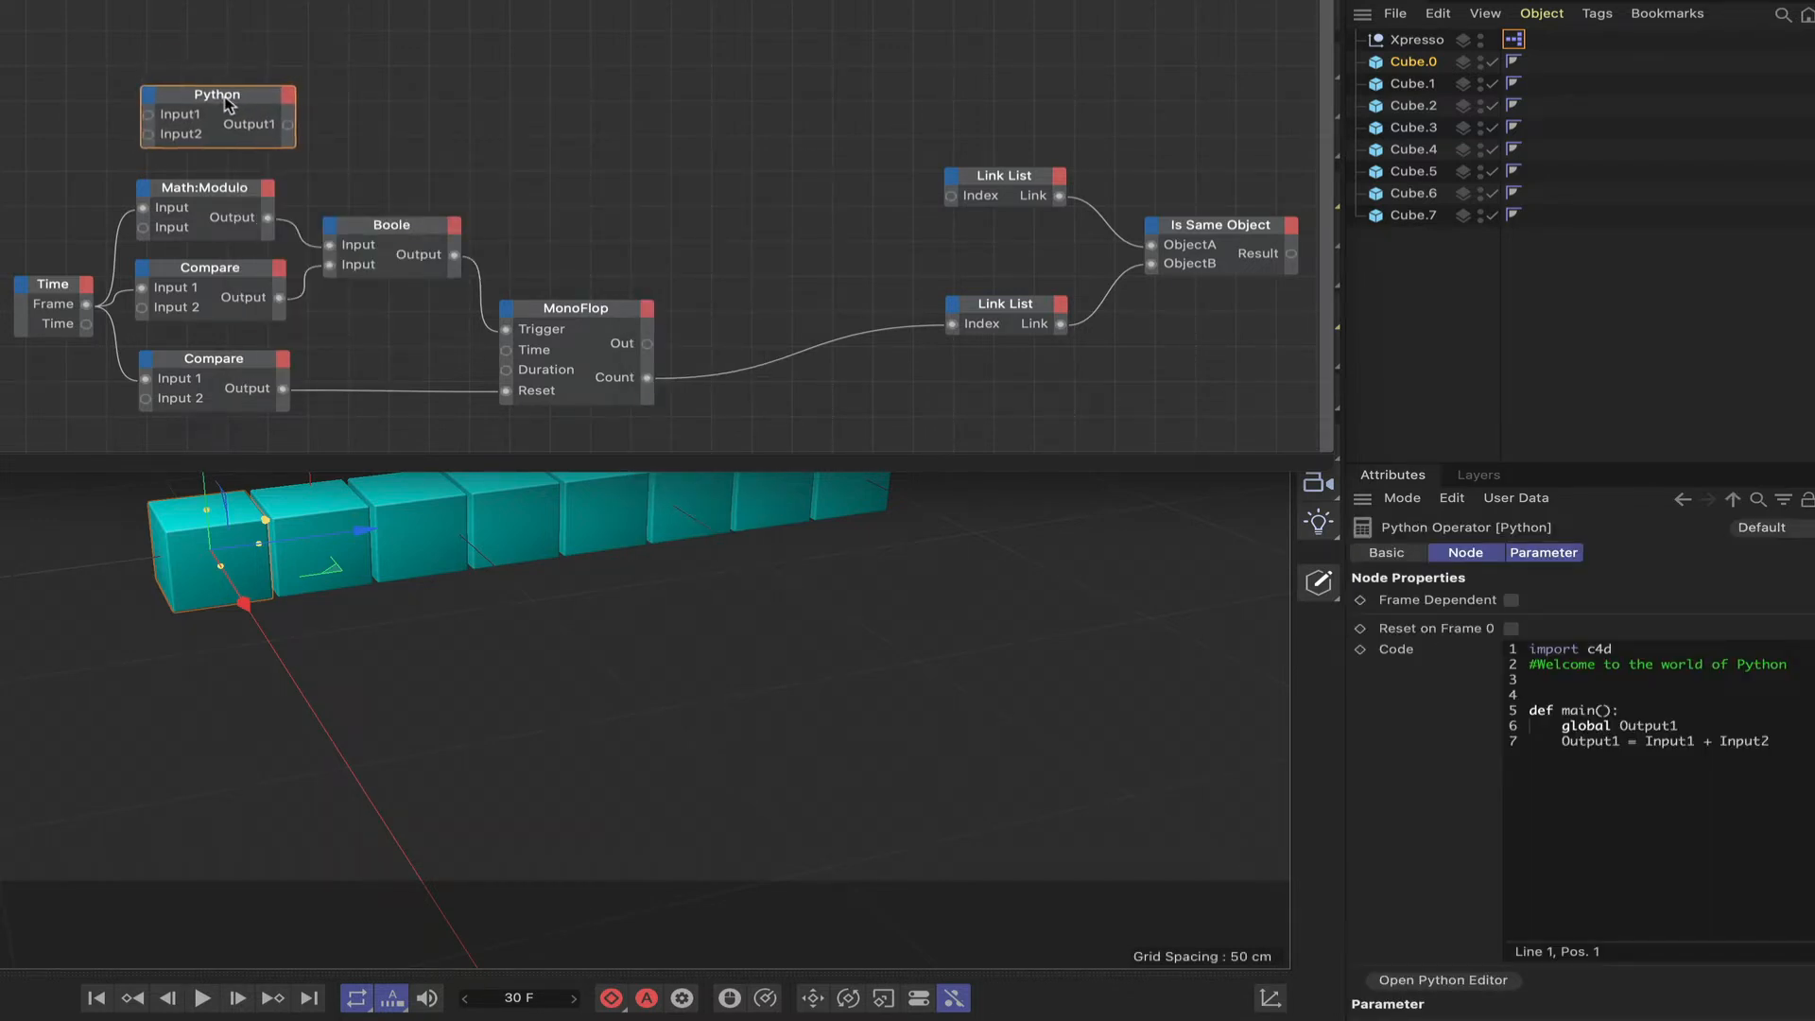
Step: Delete the Python node's default ports Input1, Input2 and Output1
right_click(149, 121)
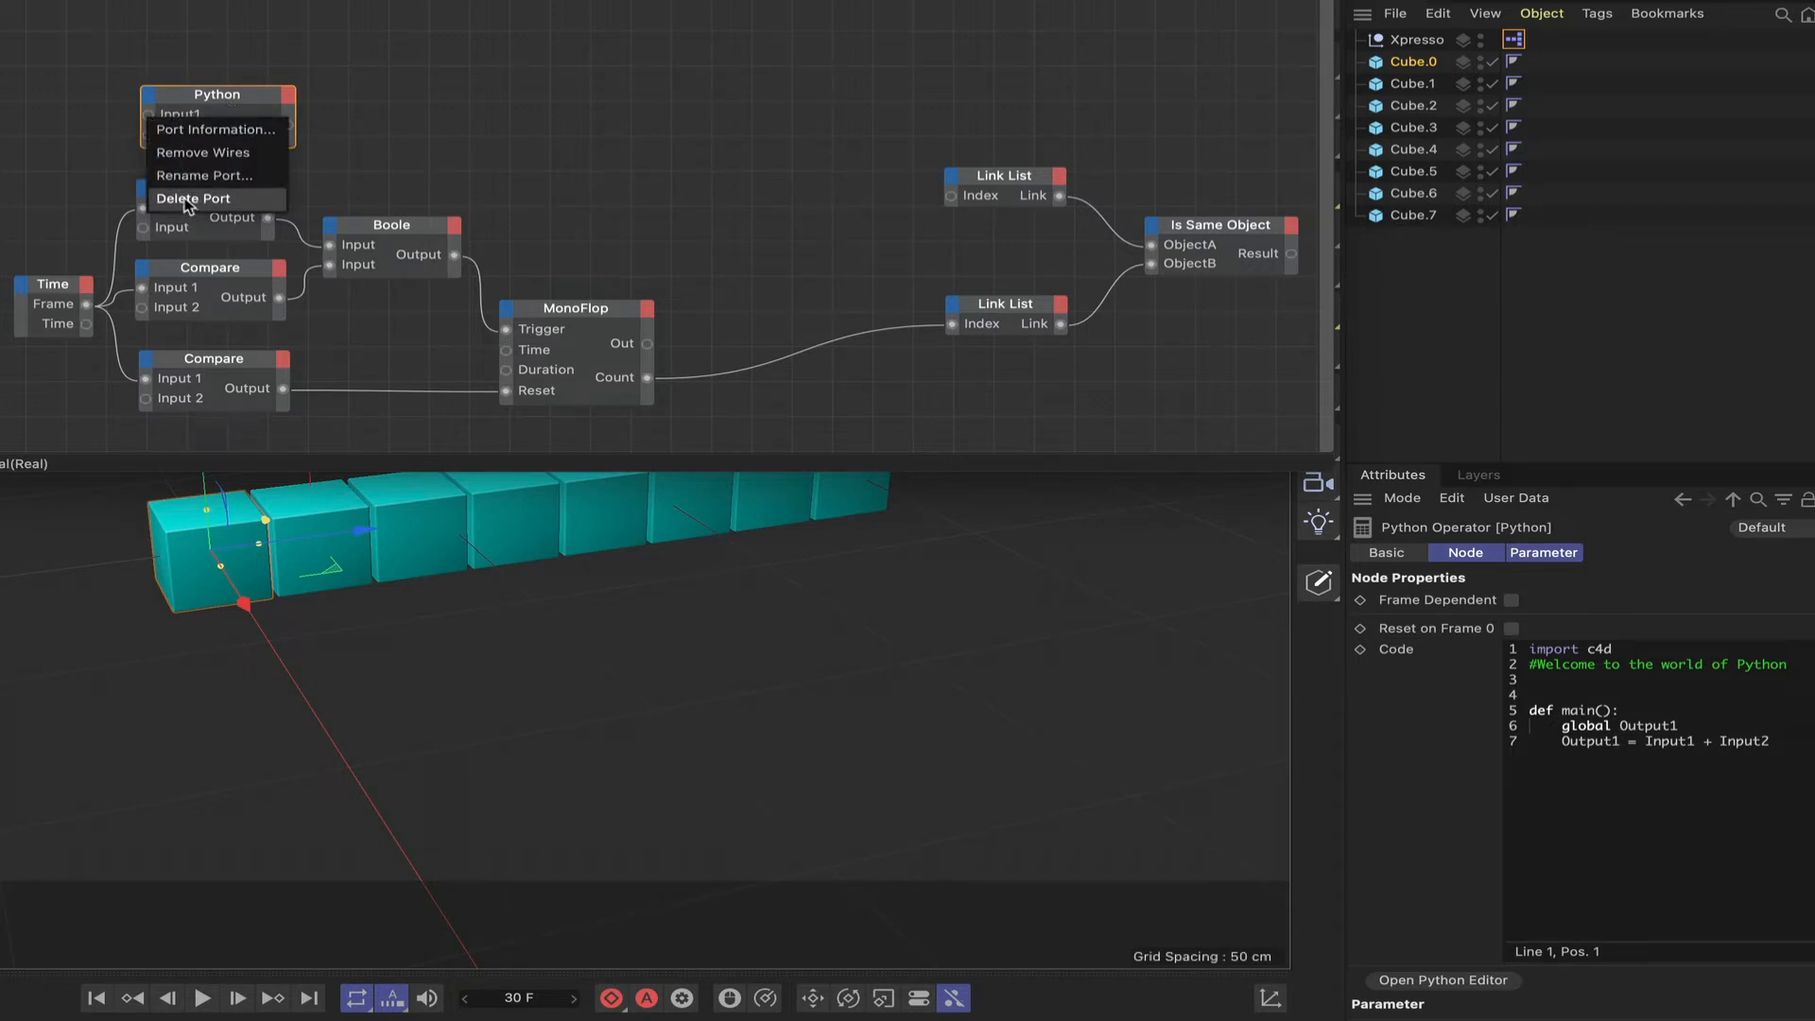
click(189, 204)
right_click(152, 126)
click(189, 203)
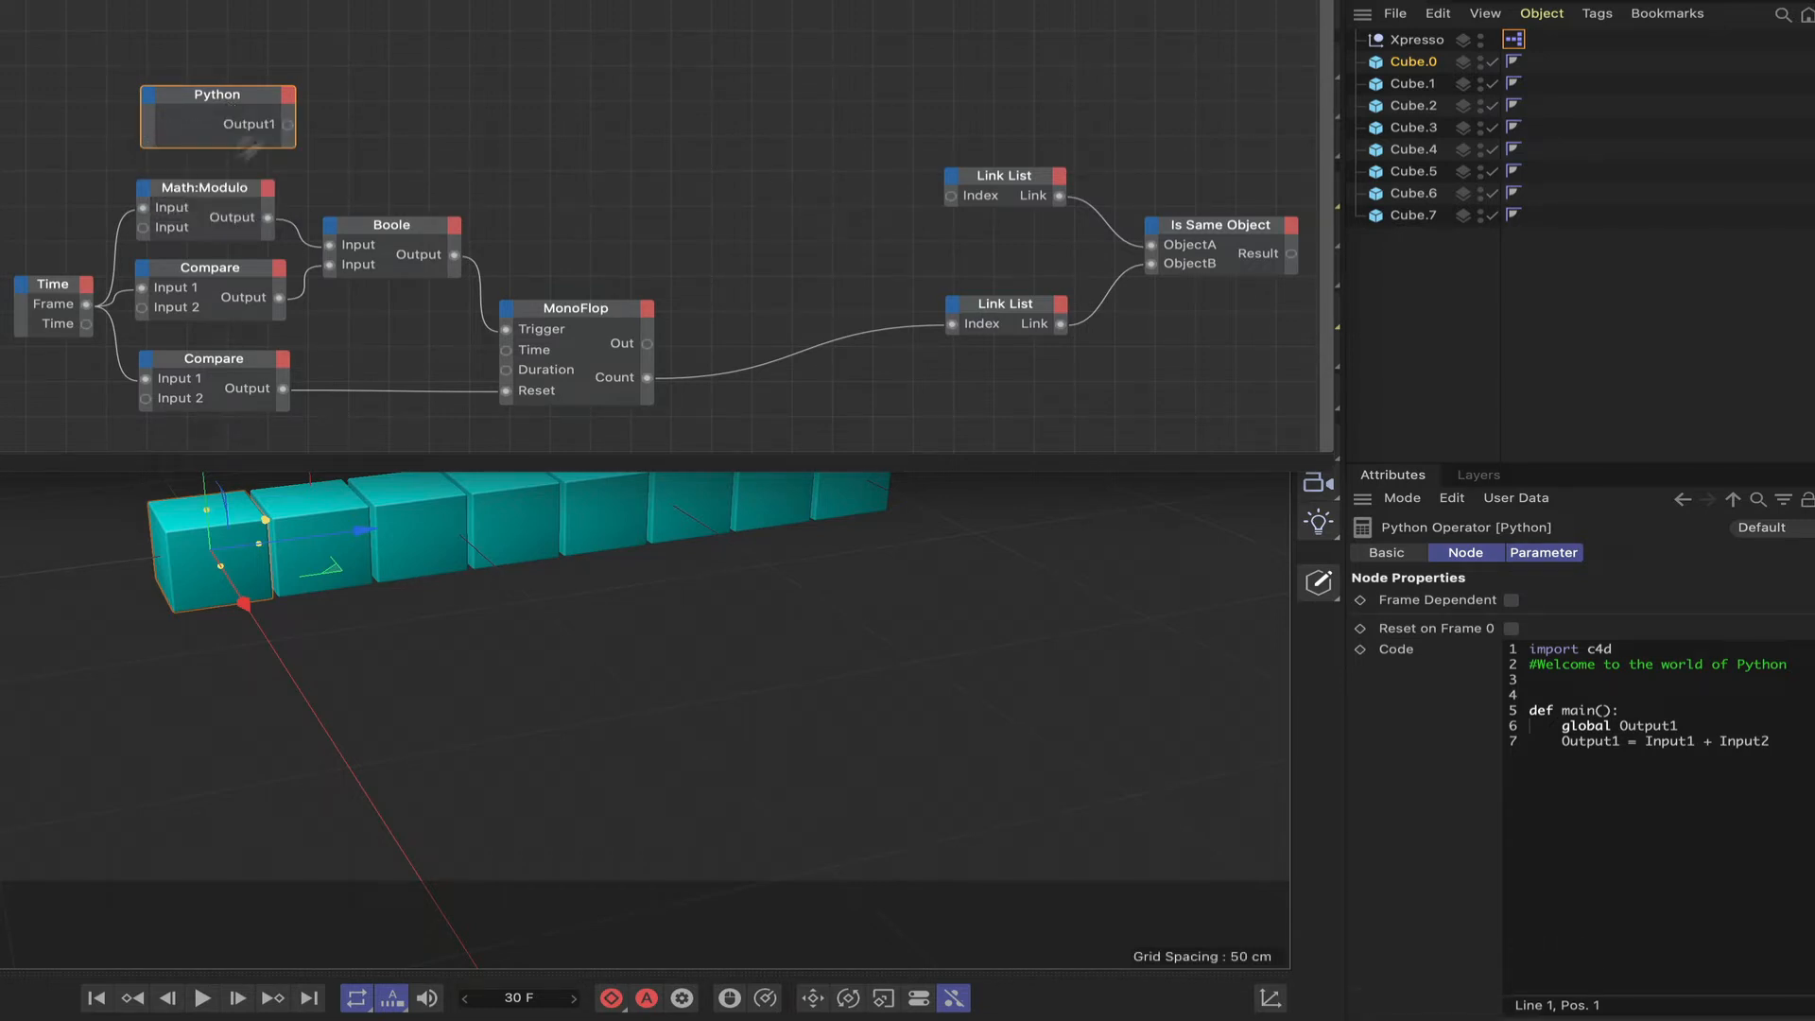
right_click(287, 125)
click(331, 203)
Step: Add an Integer input port named frame to the Python node and connect the Time node's Frame output to it
click(152, 95)
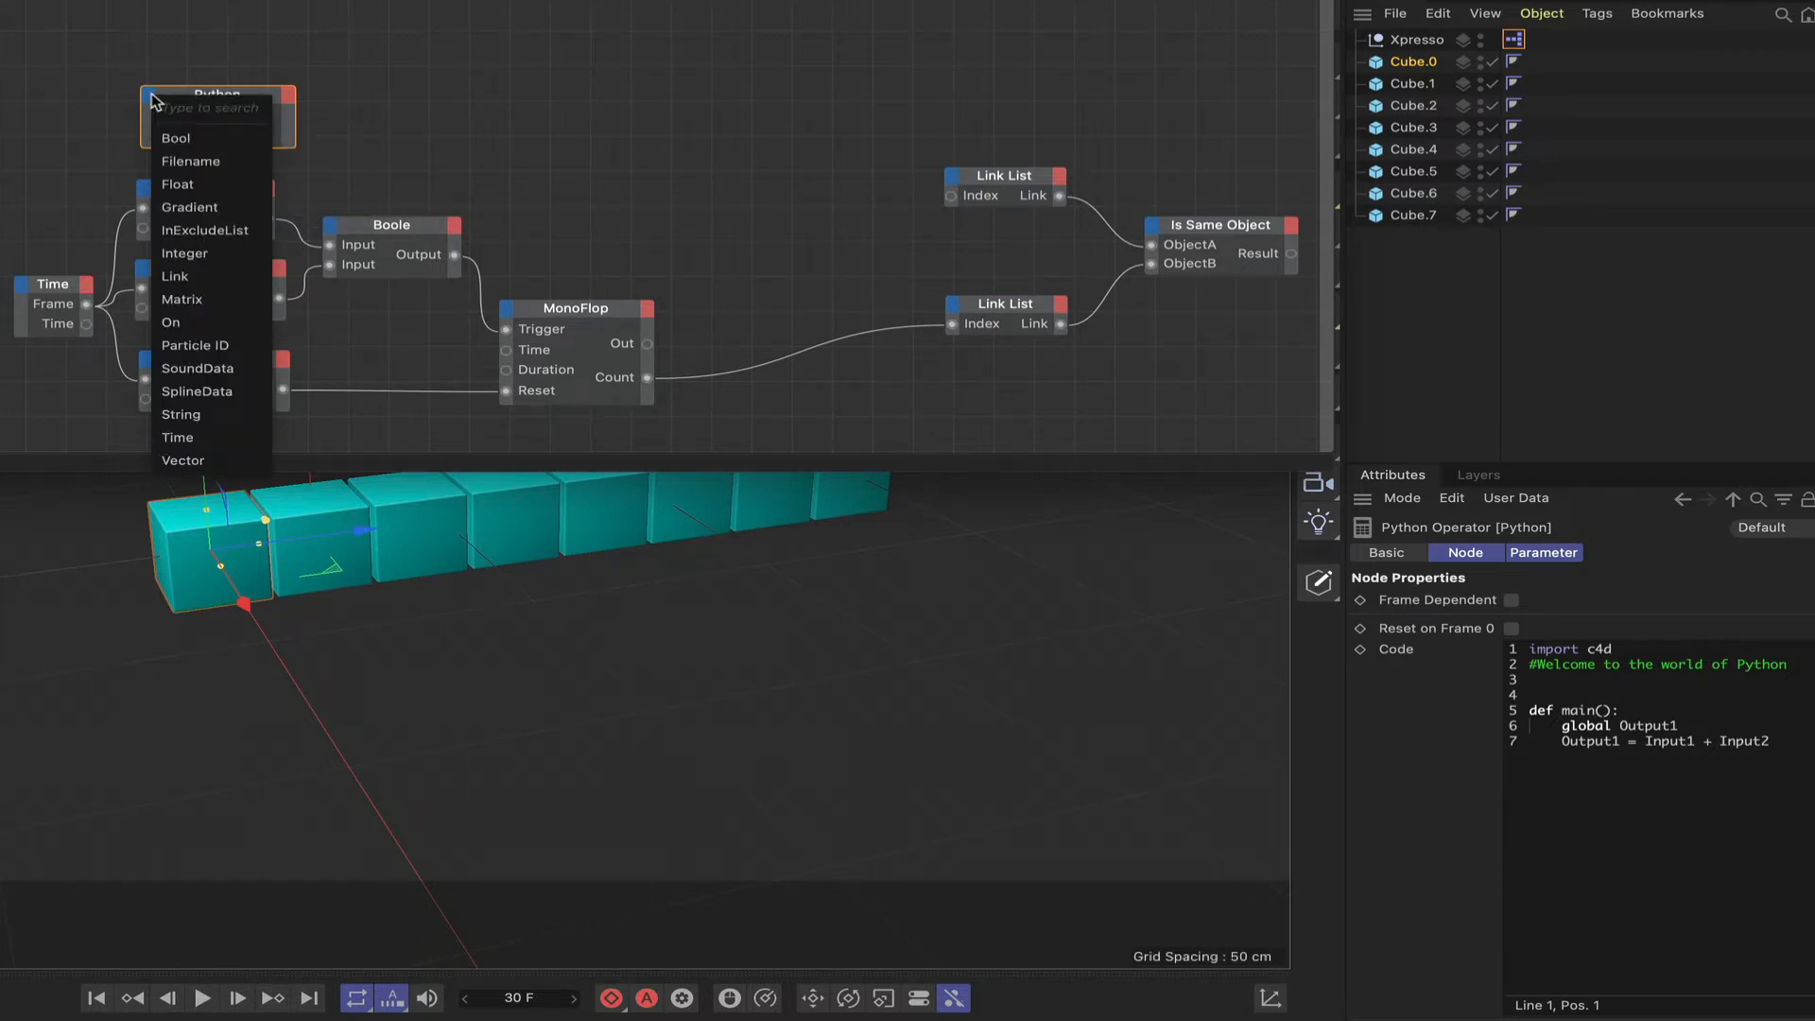
click(181, 254)
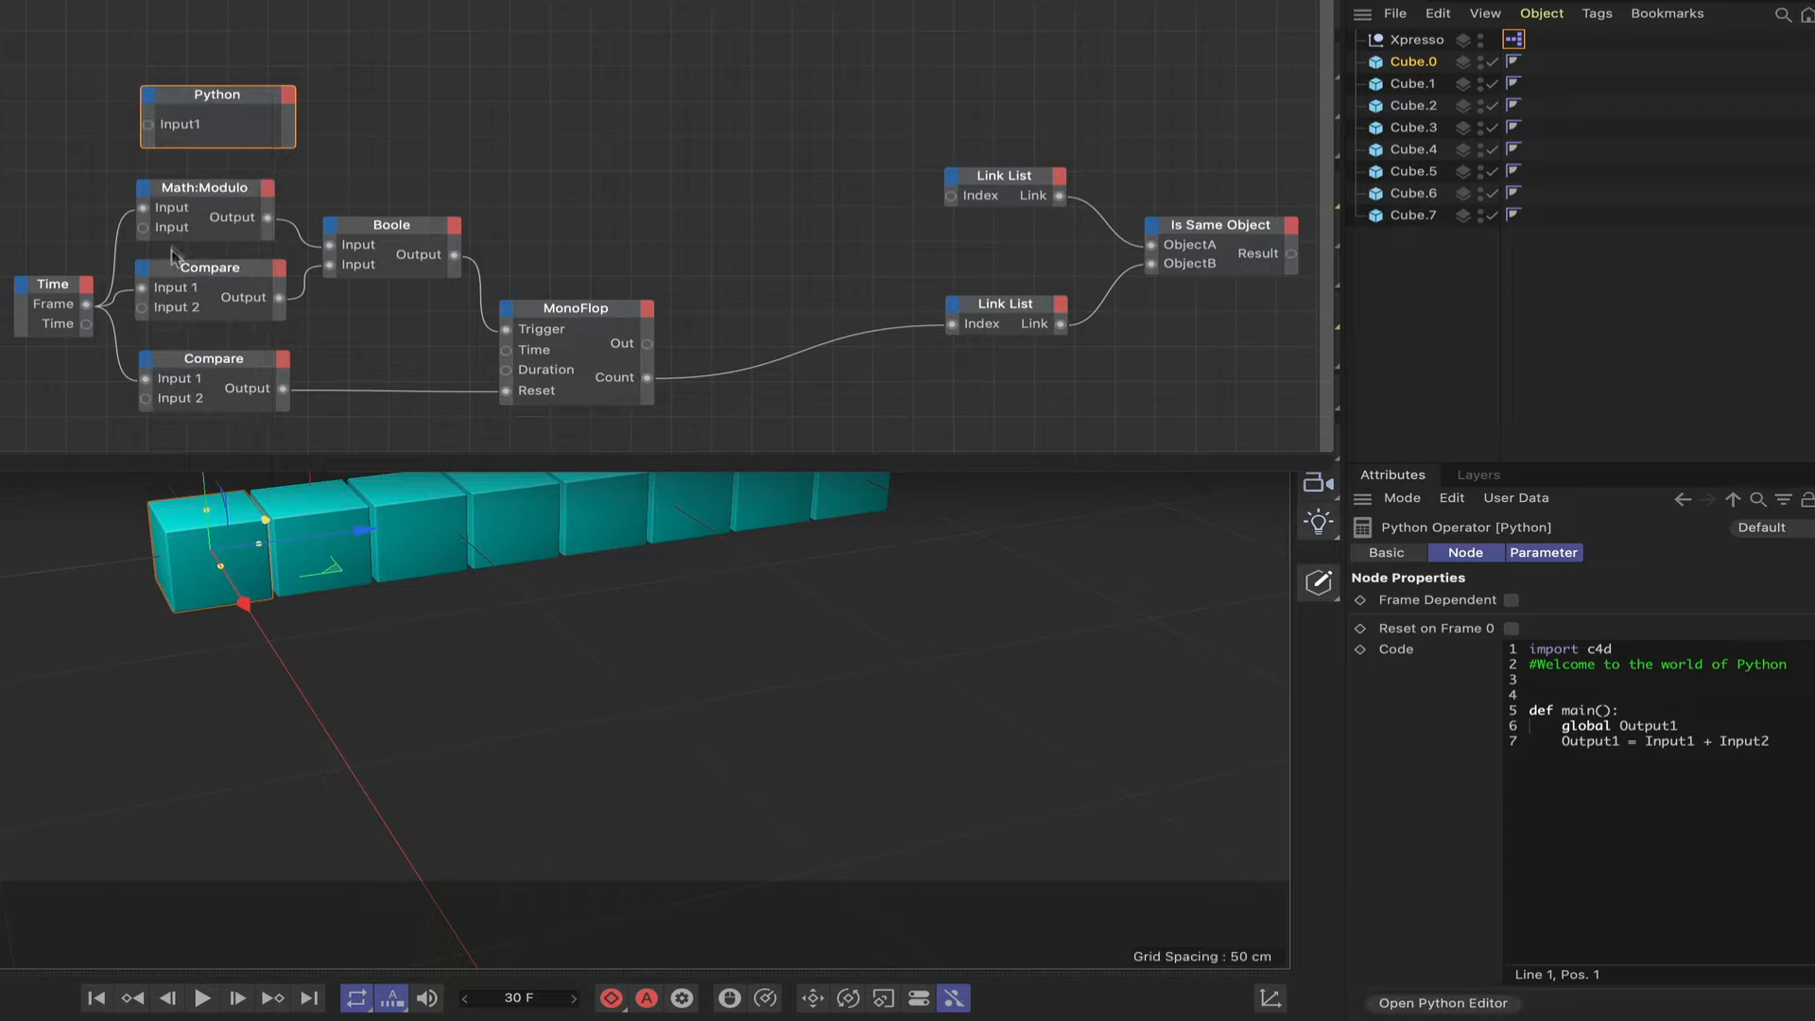
right_click(177, 131)
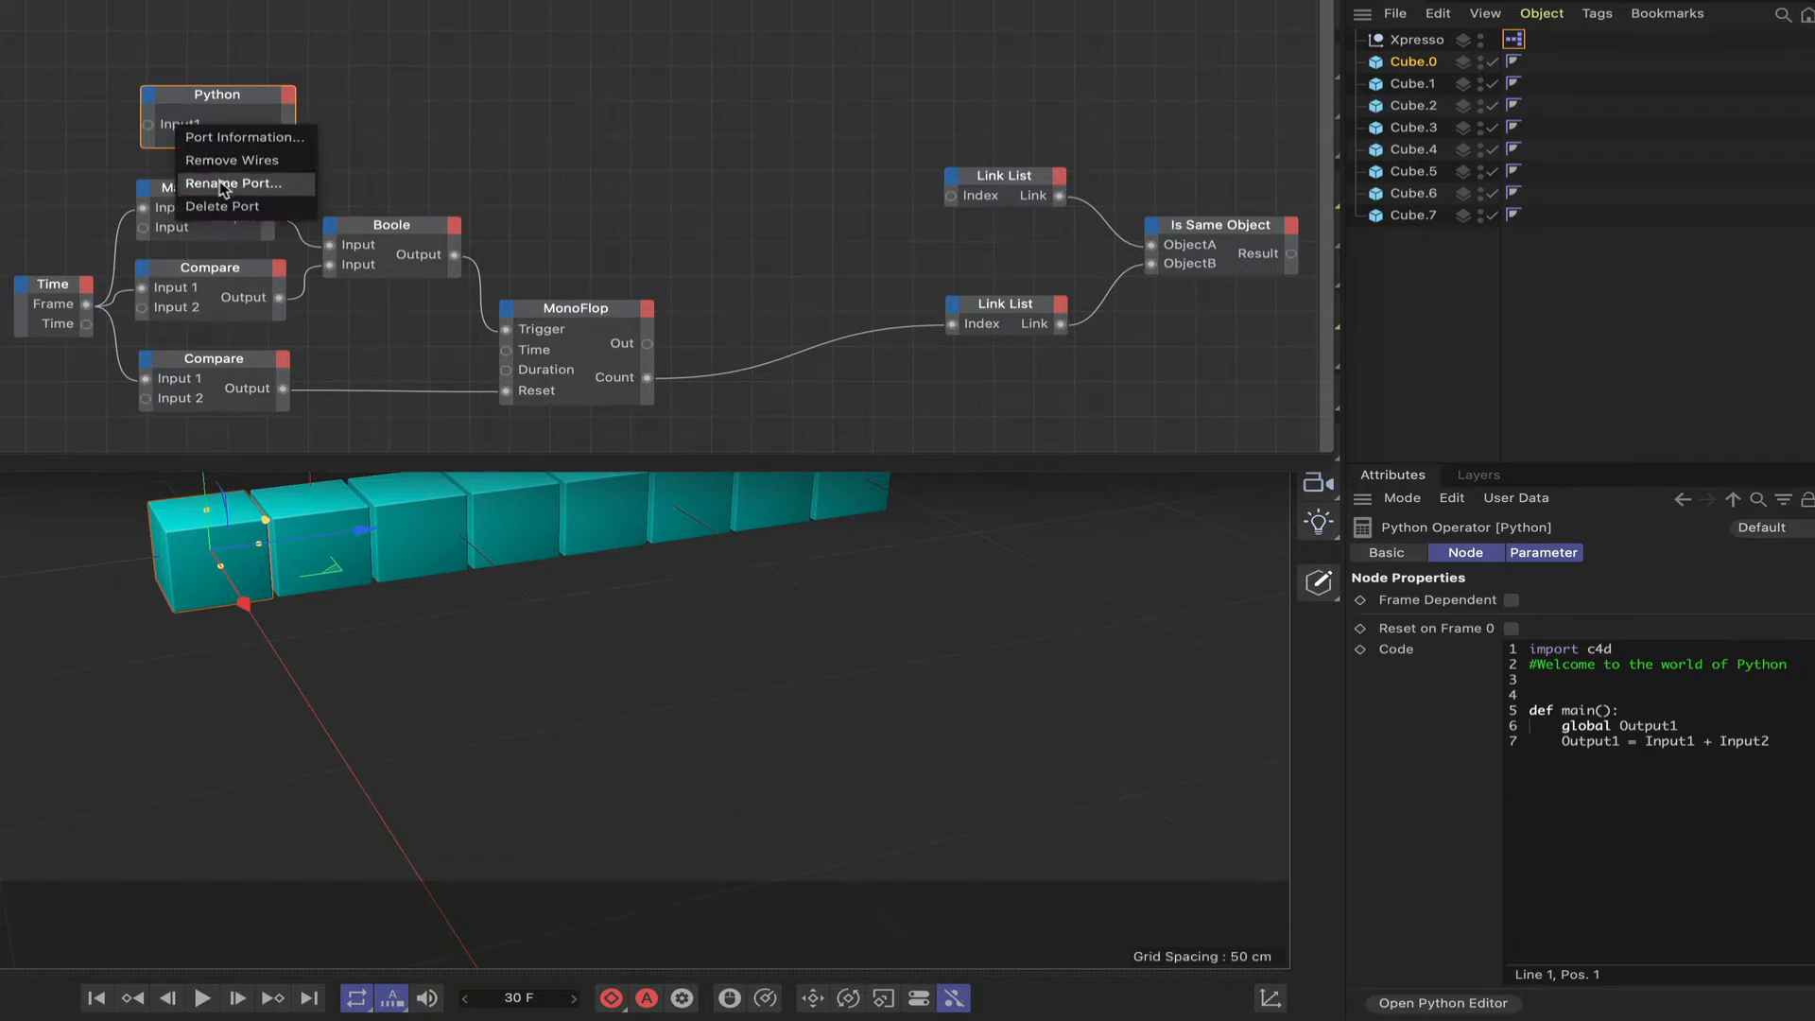
click(223, 185)
text(frame)
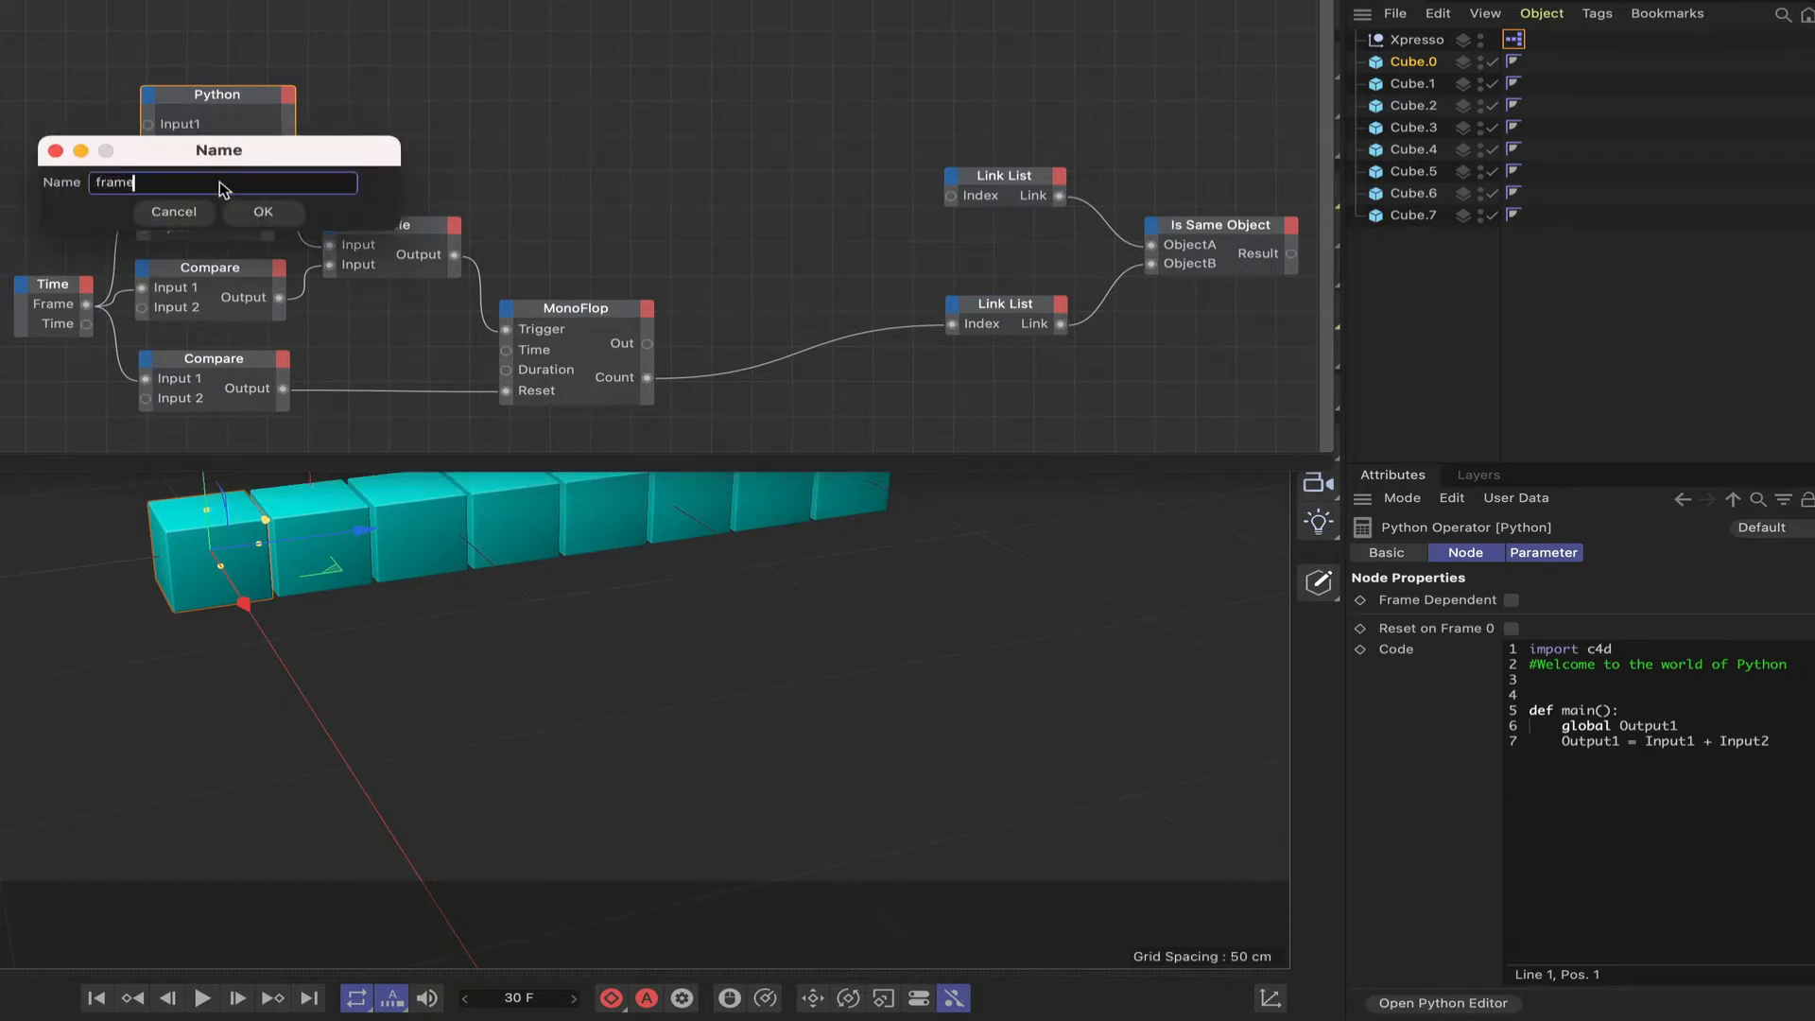
key(Return)
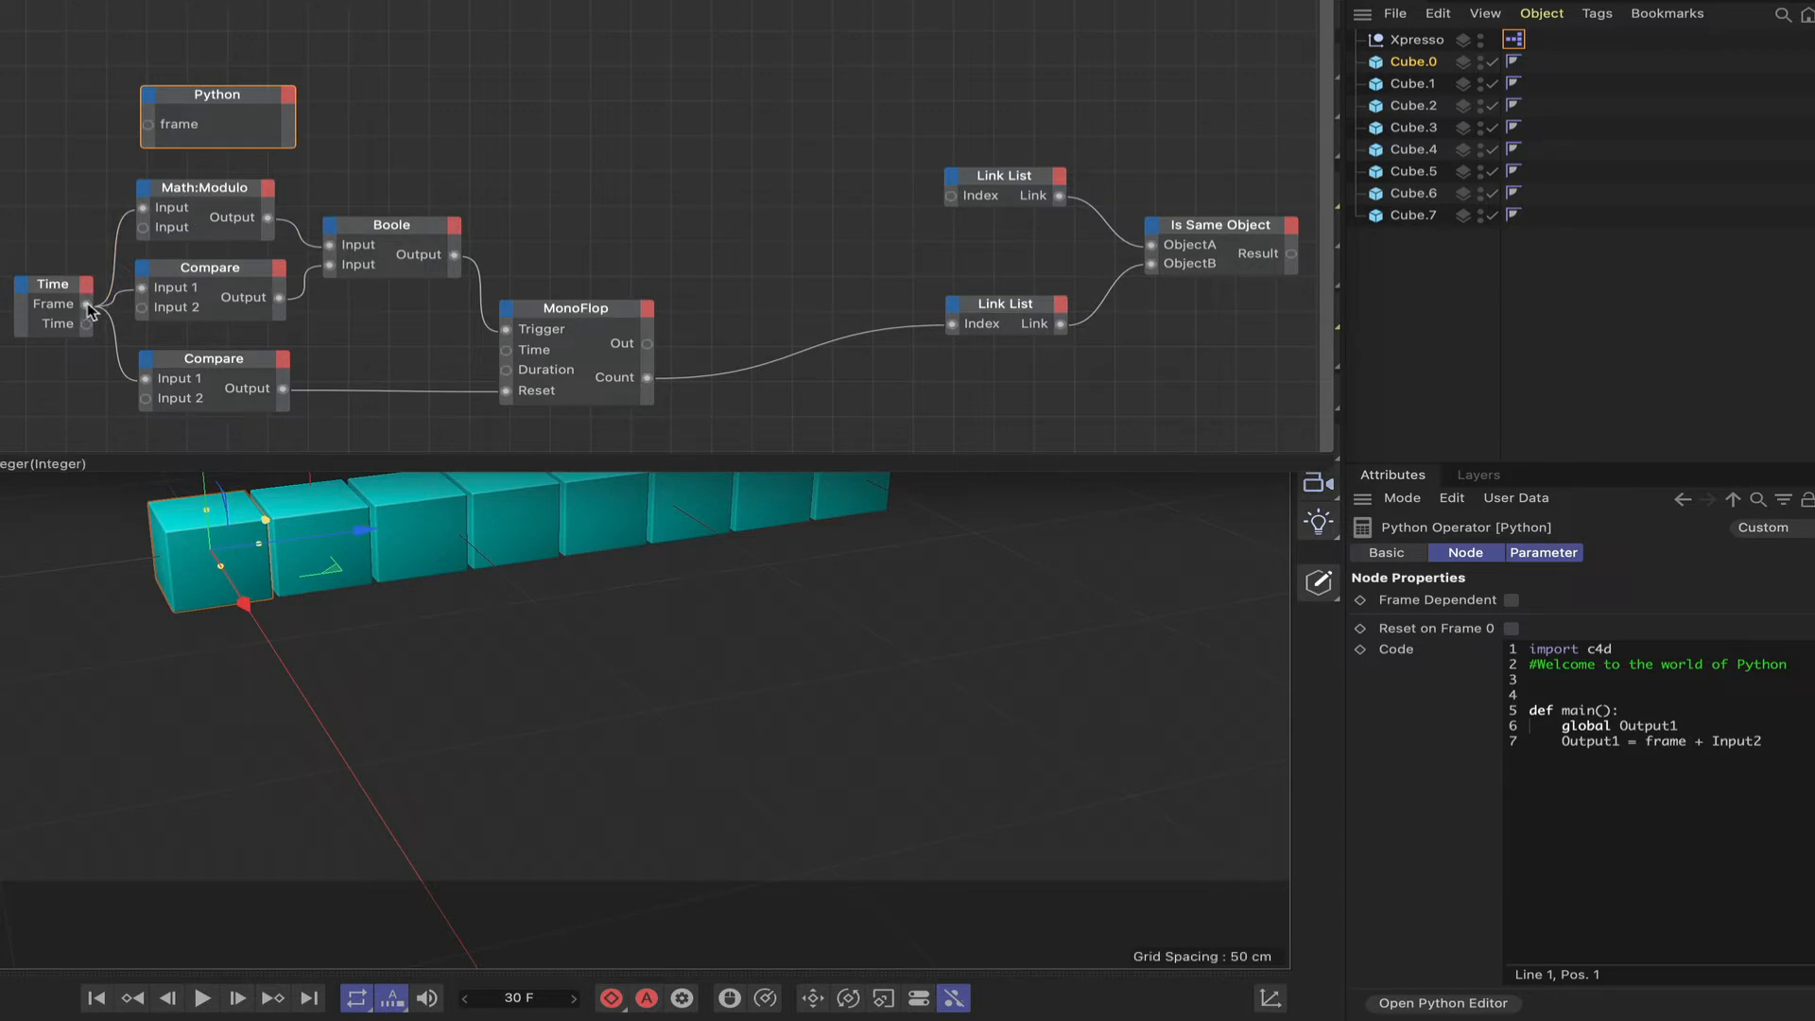
drag(86, 304, 148, 129)
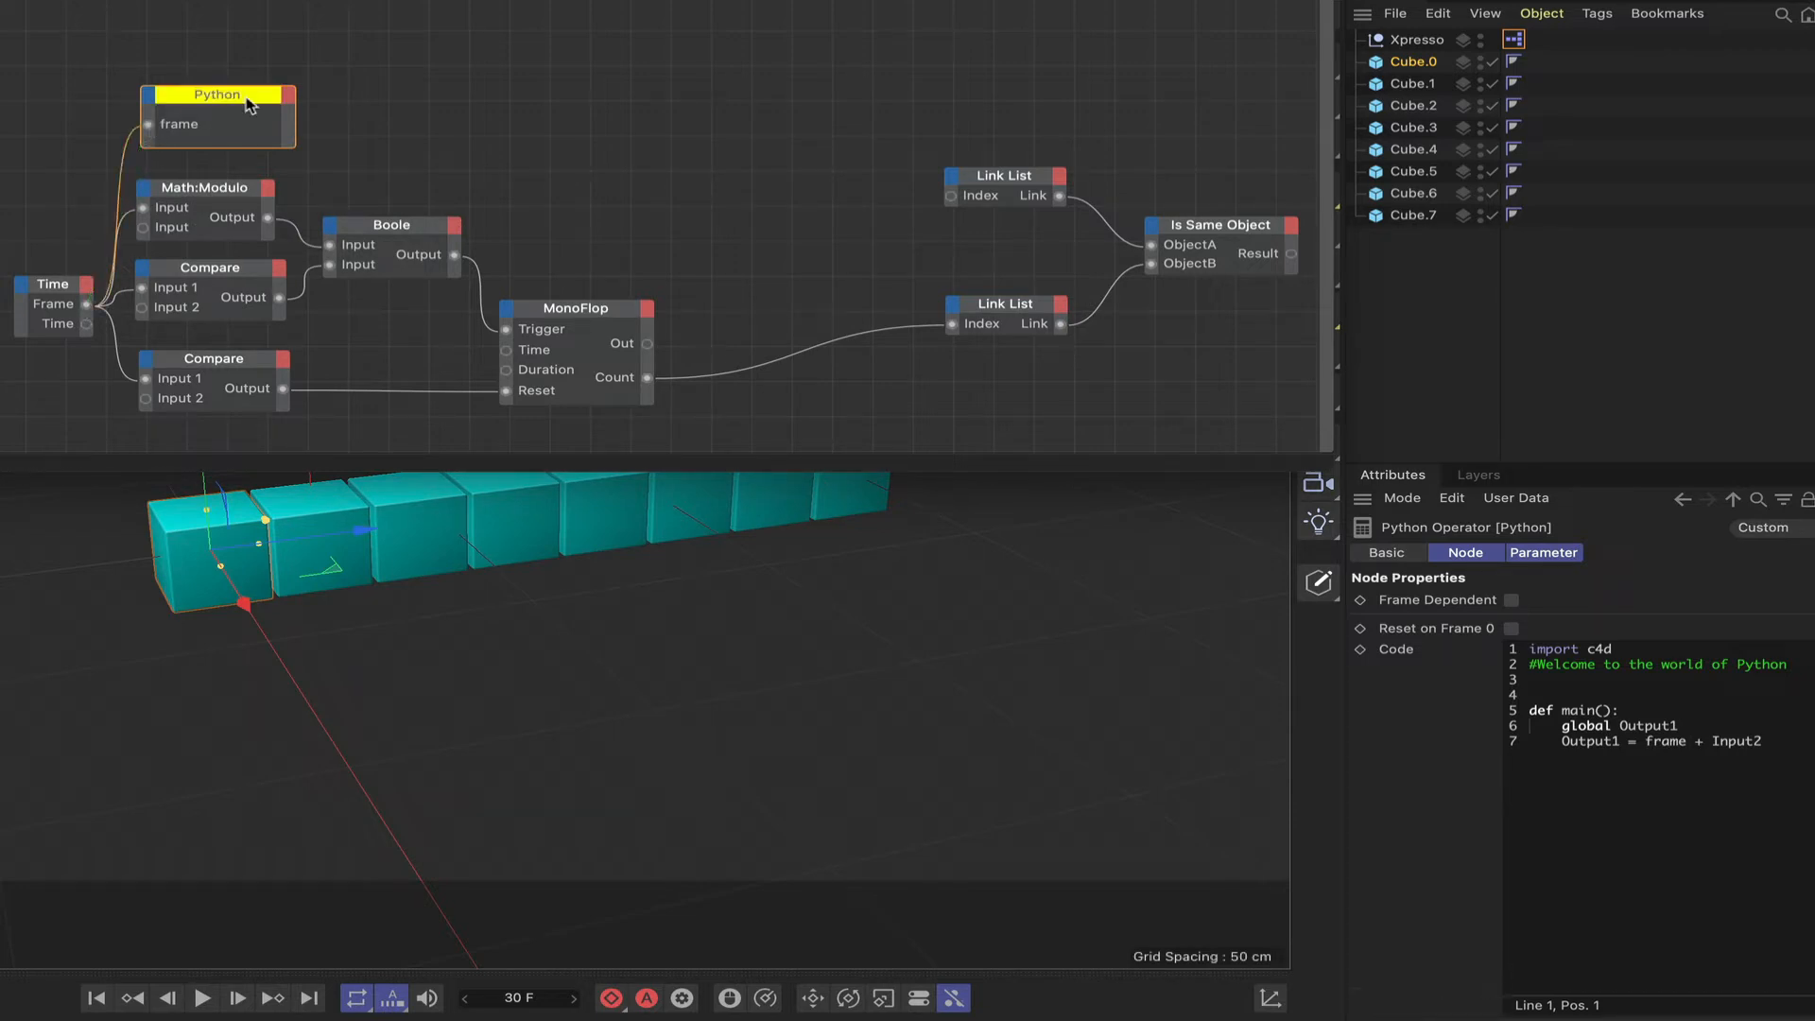
Step: Add an Integer output port to the Python node and rename it index
click(289, 96)
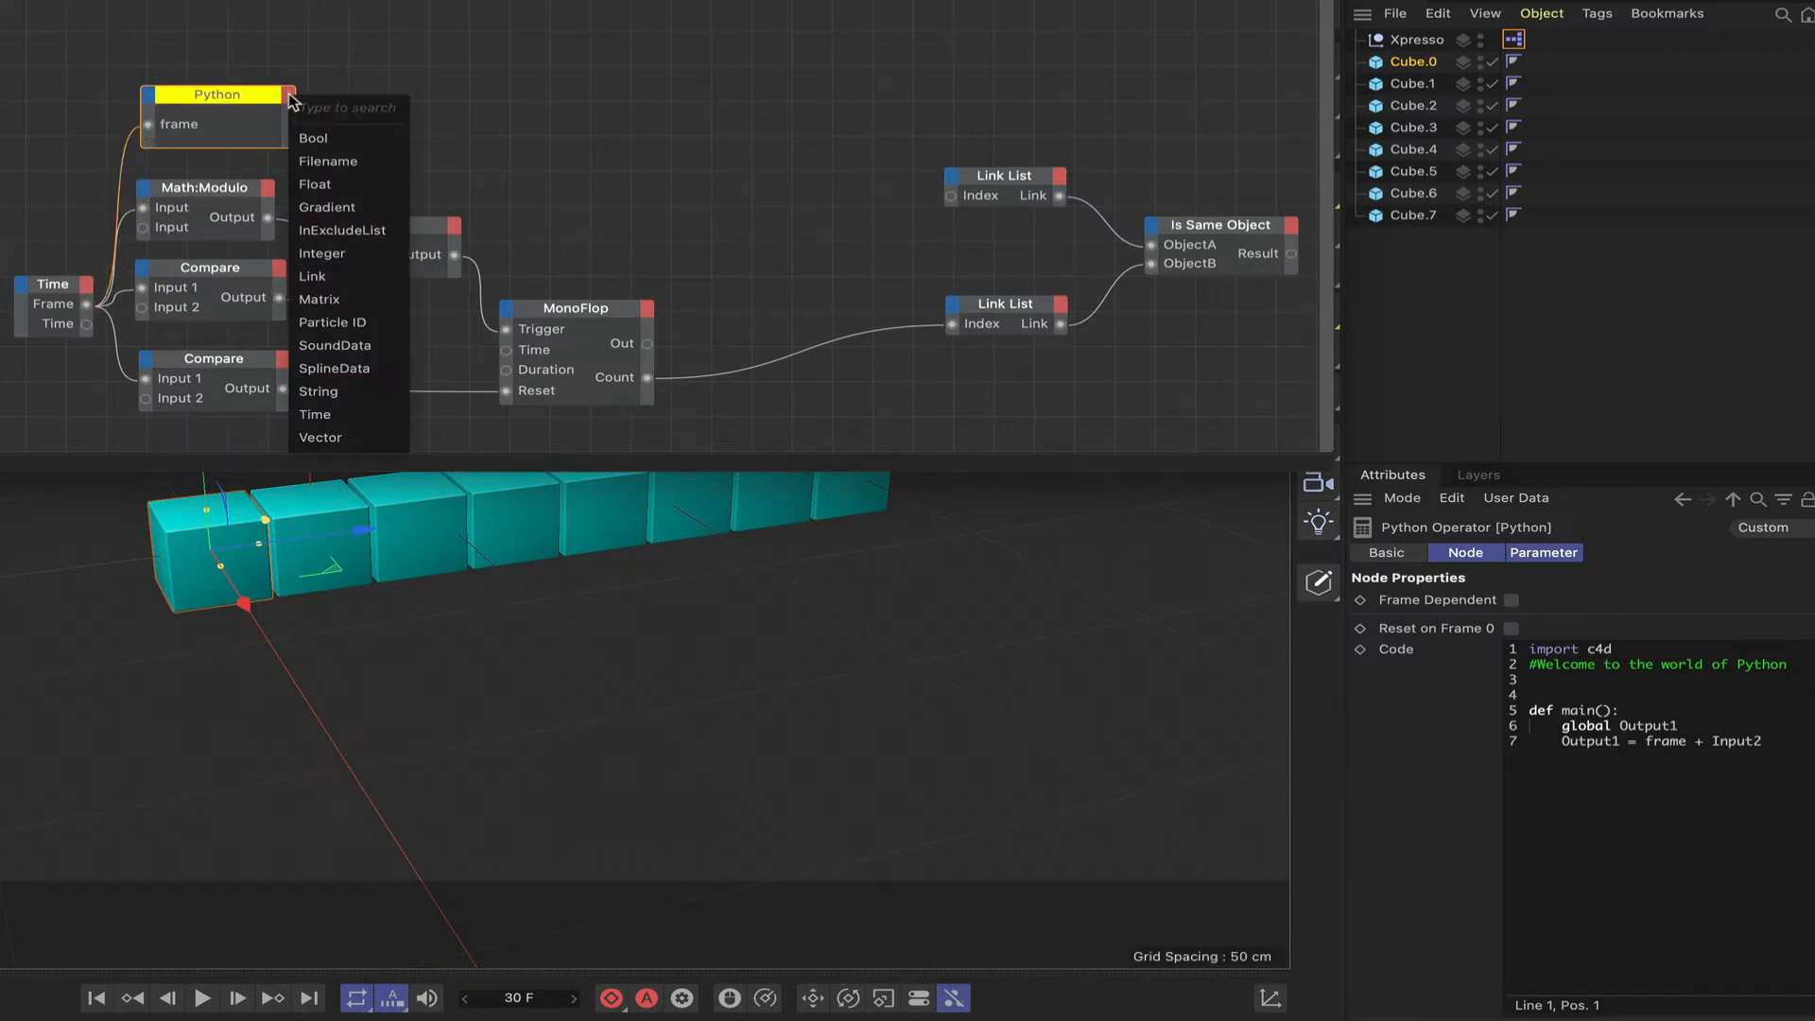
click(322, 253)
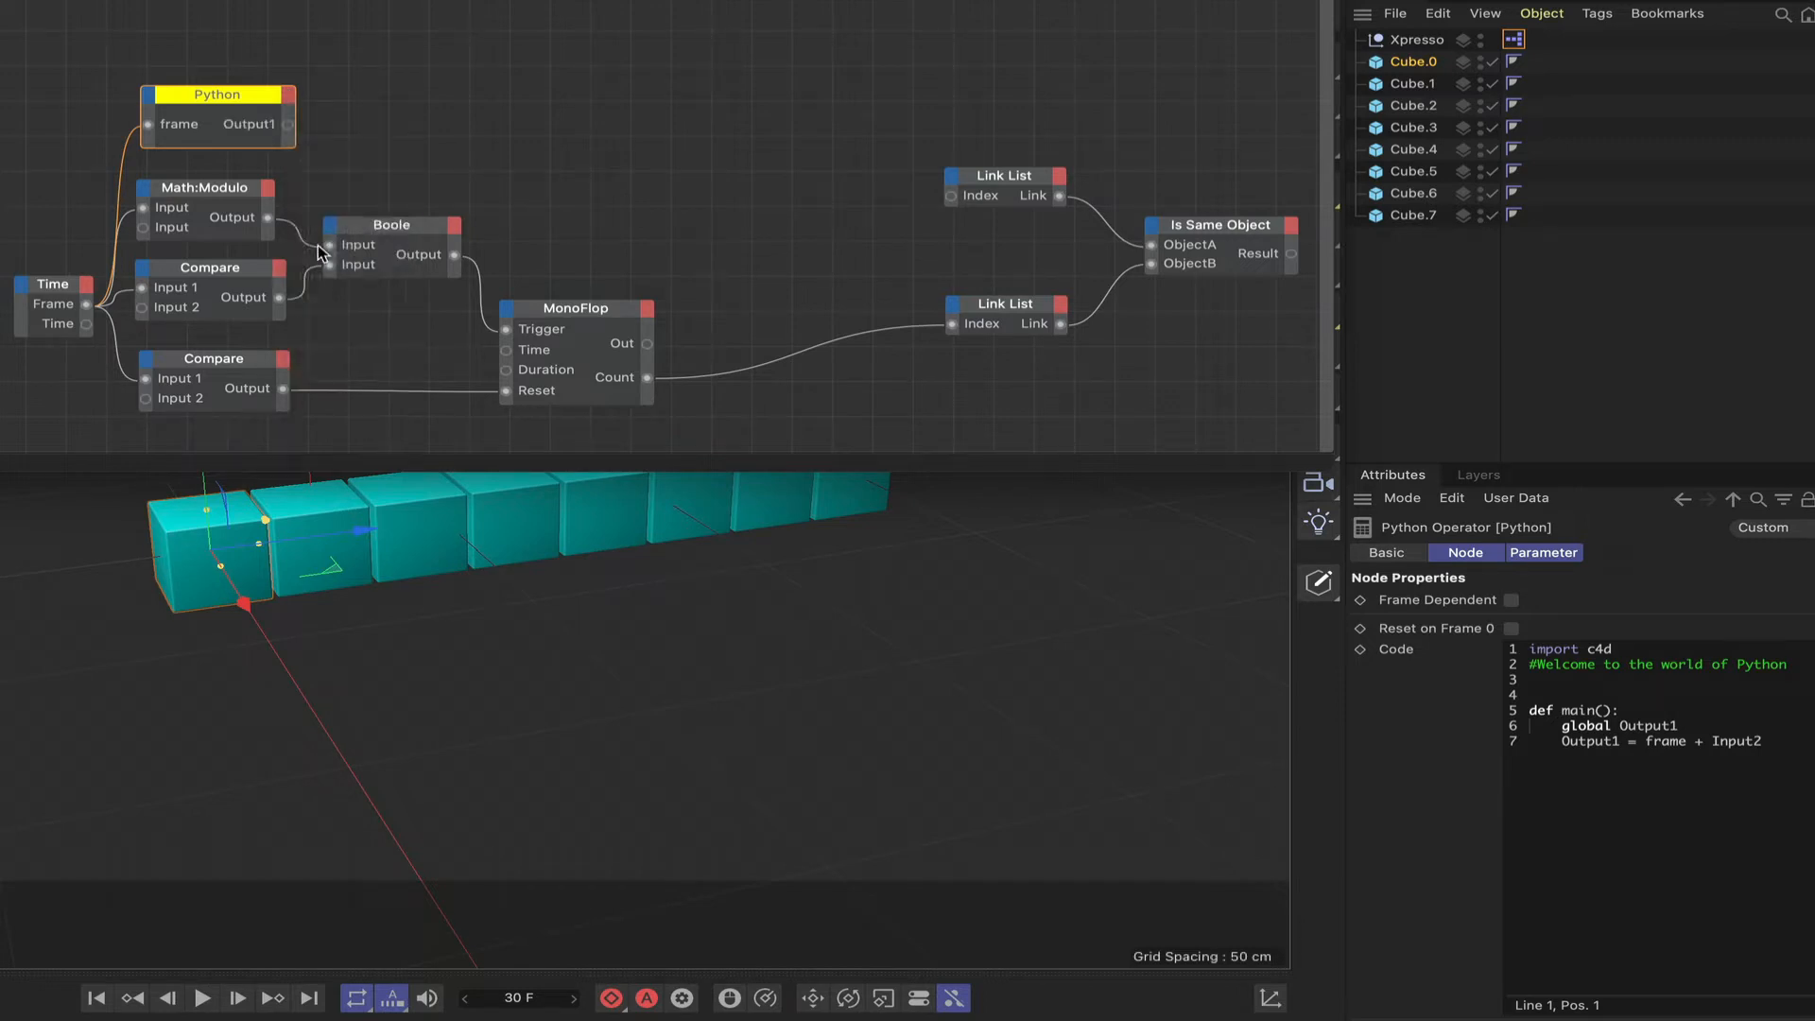
right_click(291, 127)
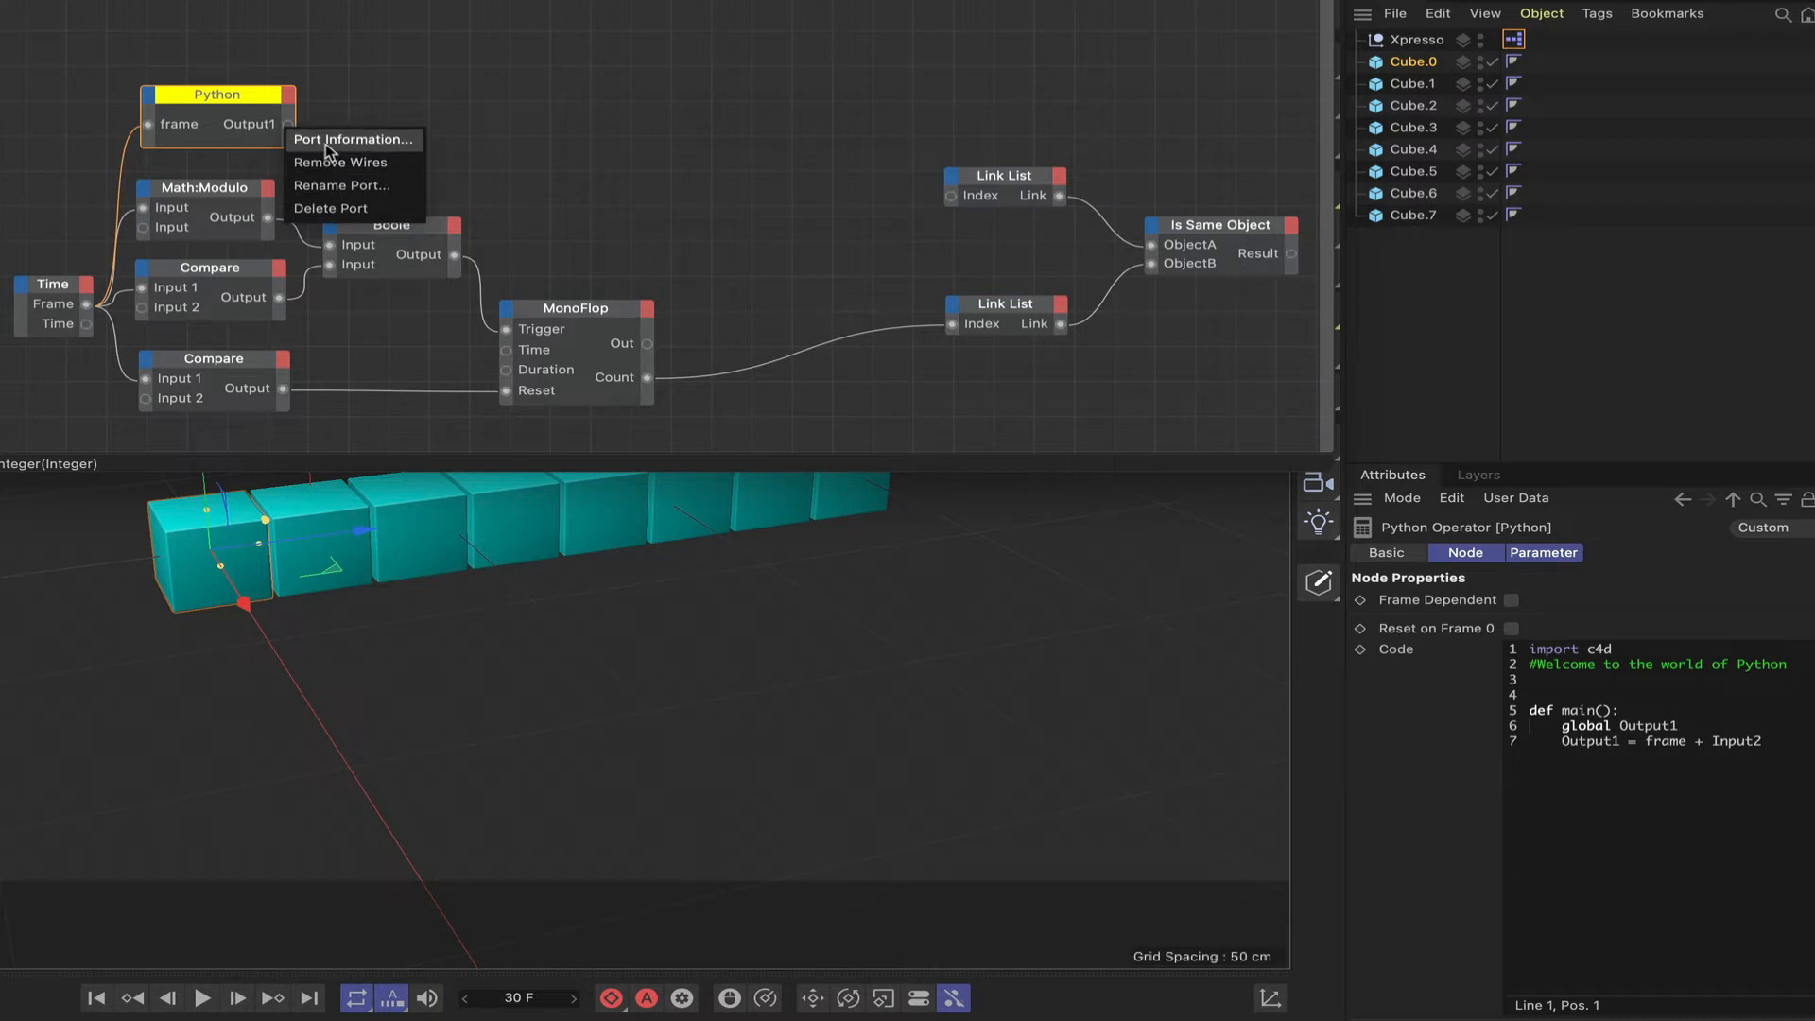
click(329, 186)
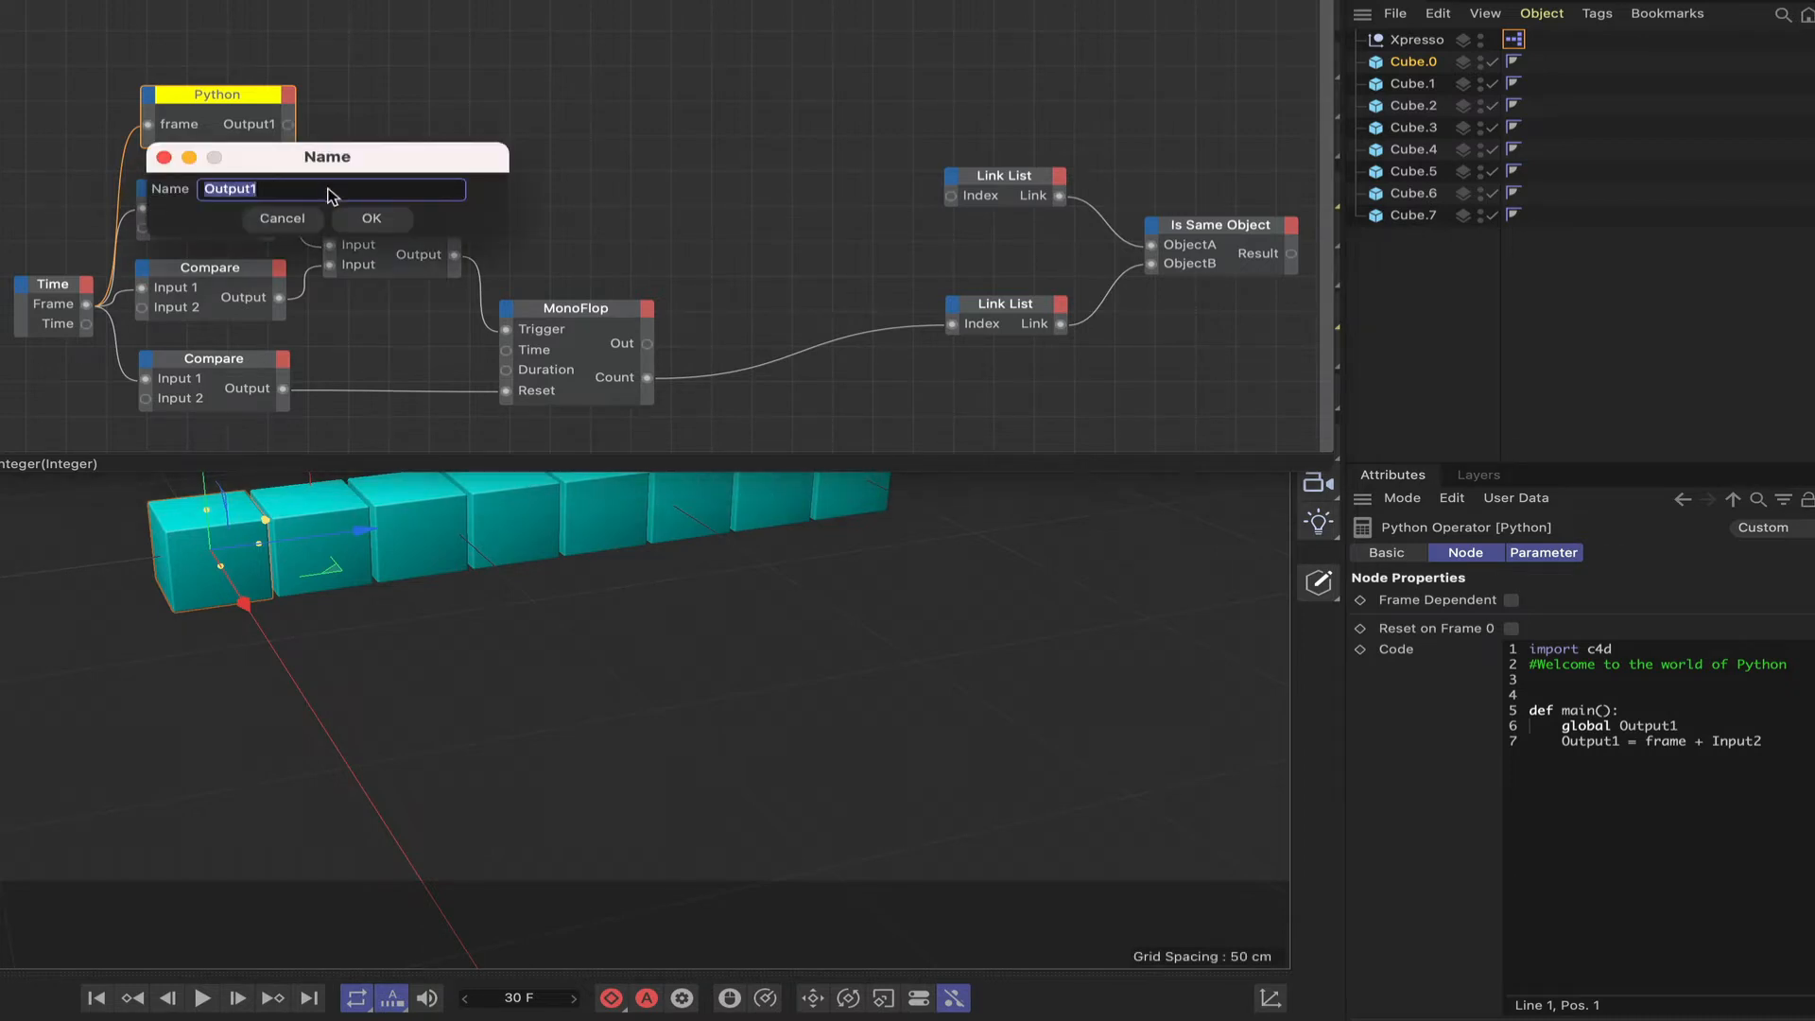
text(index)
key(Return)
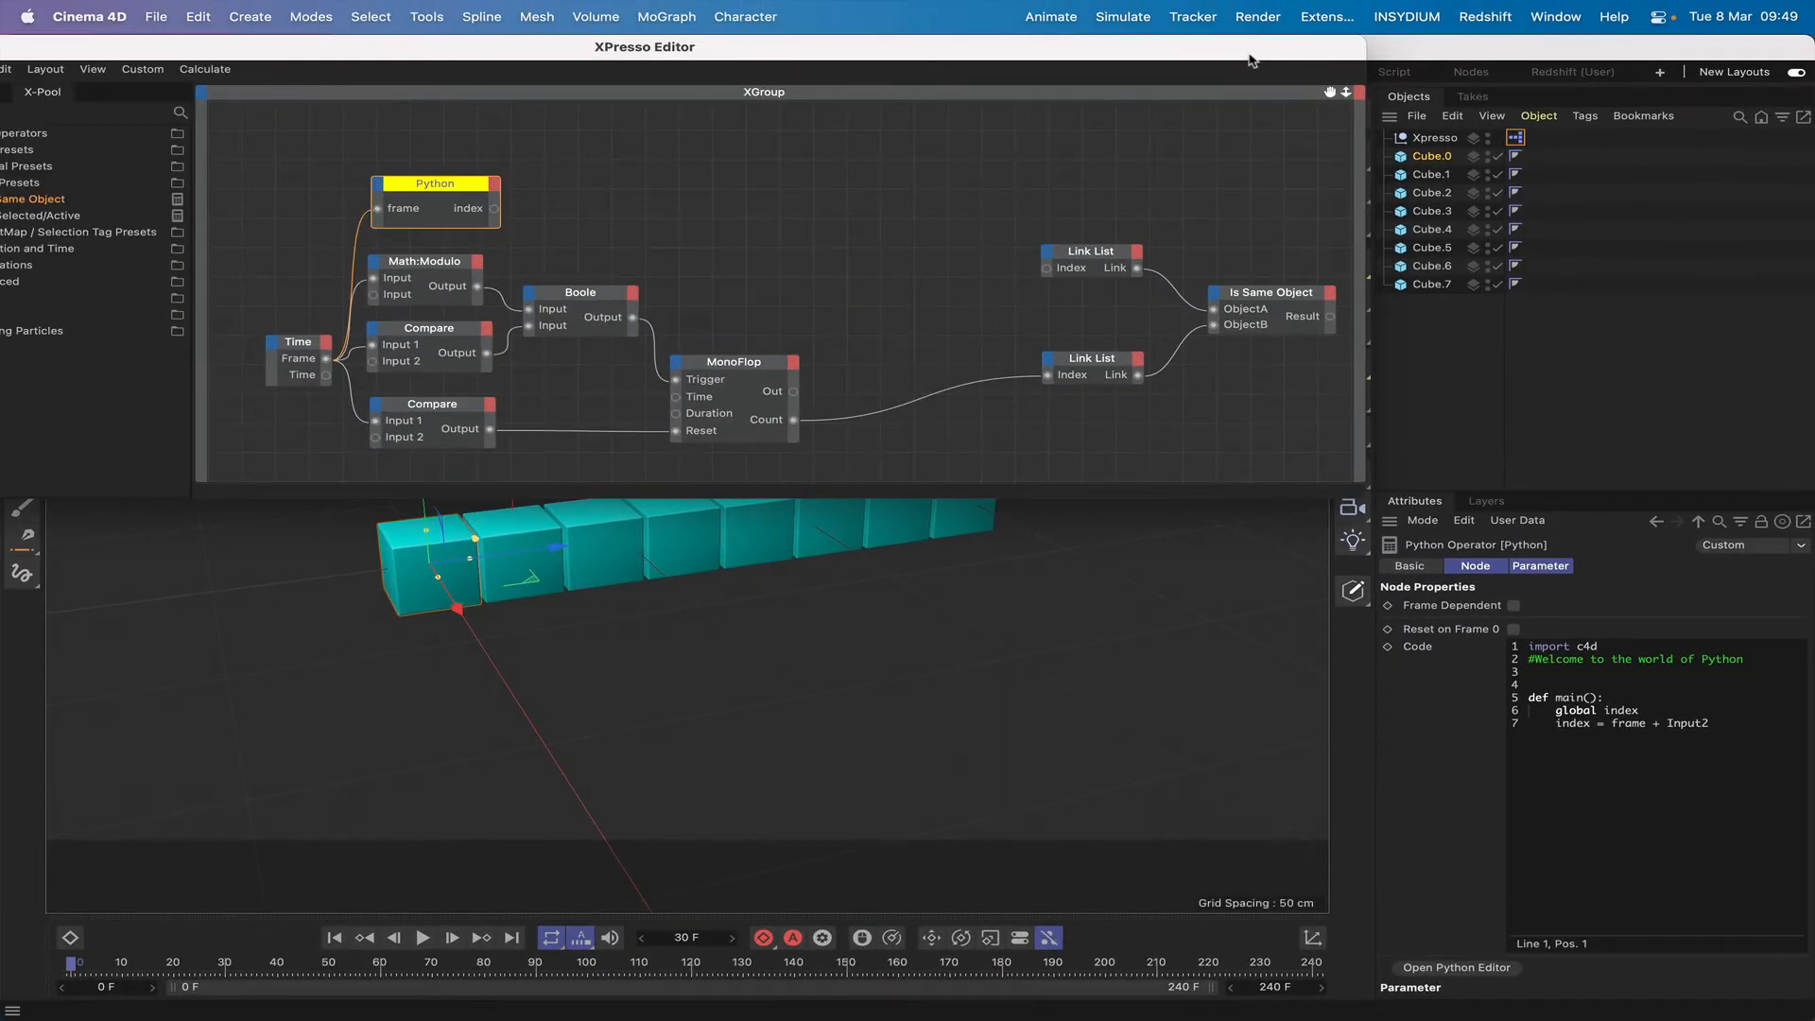
Step: Switch to the Script layout and open the Python node's code in the Python editor, keeping the XPresso window clear of it
drag(1251, 61, 705, 376)
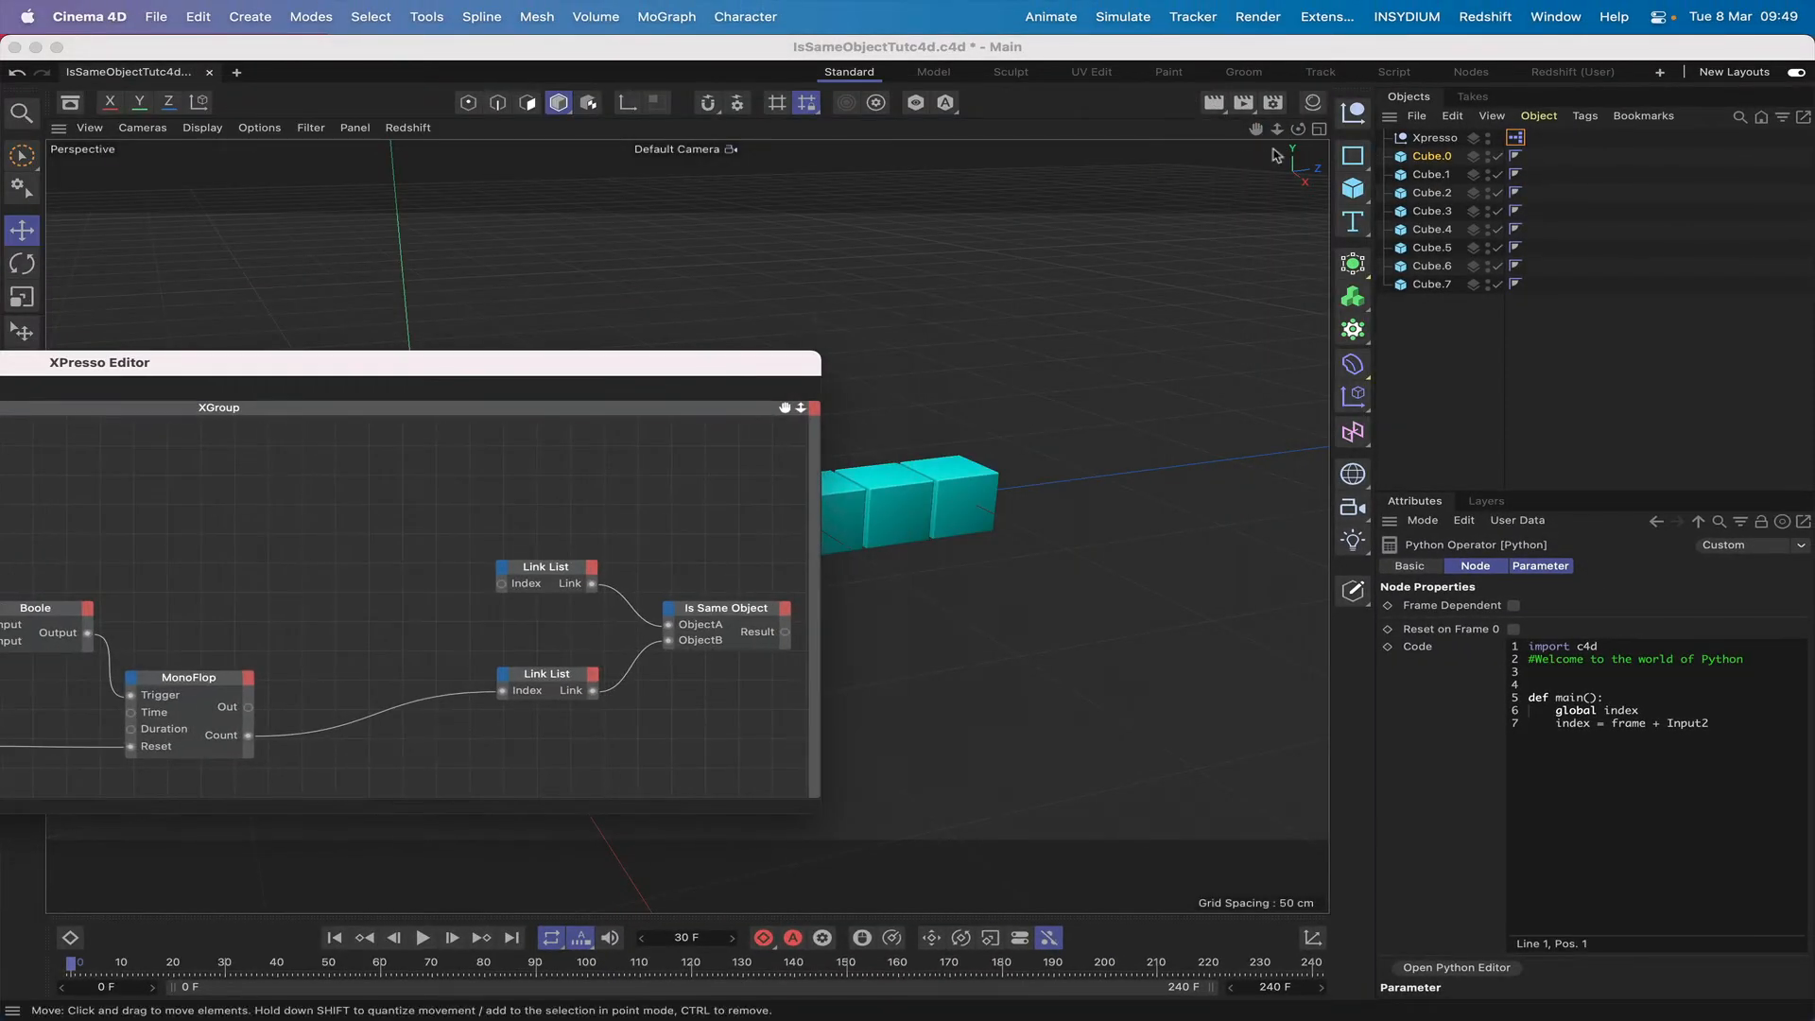
click(1395, 71)
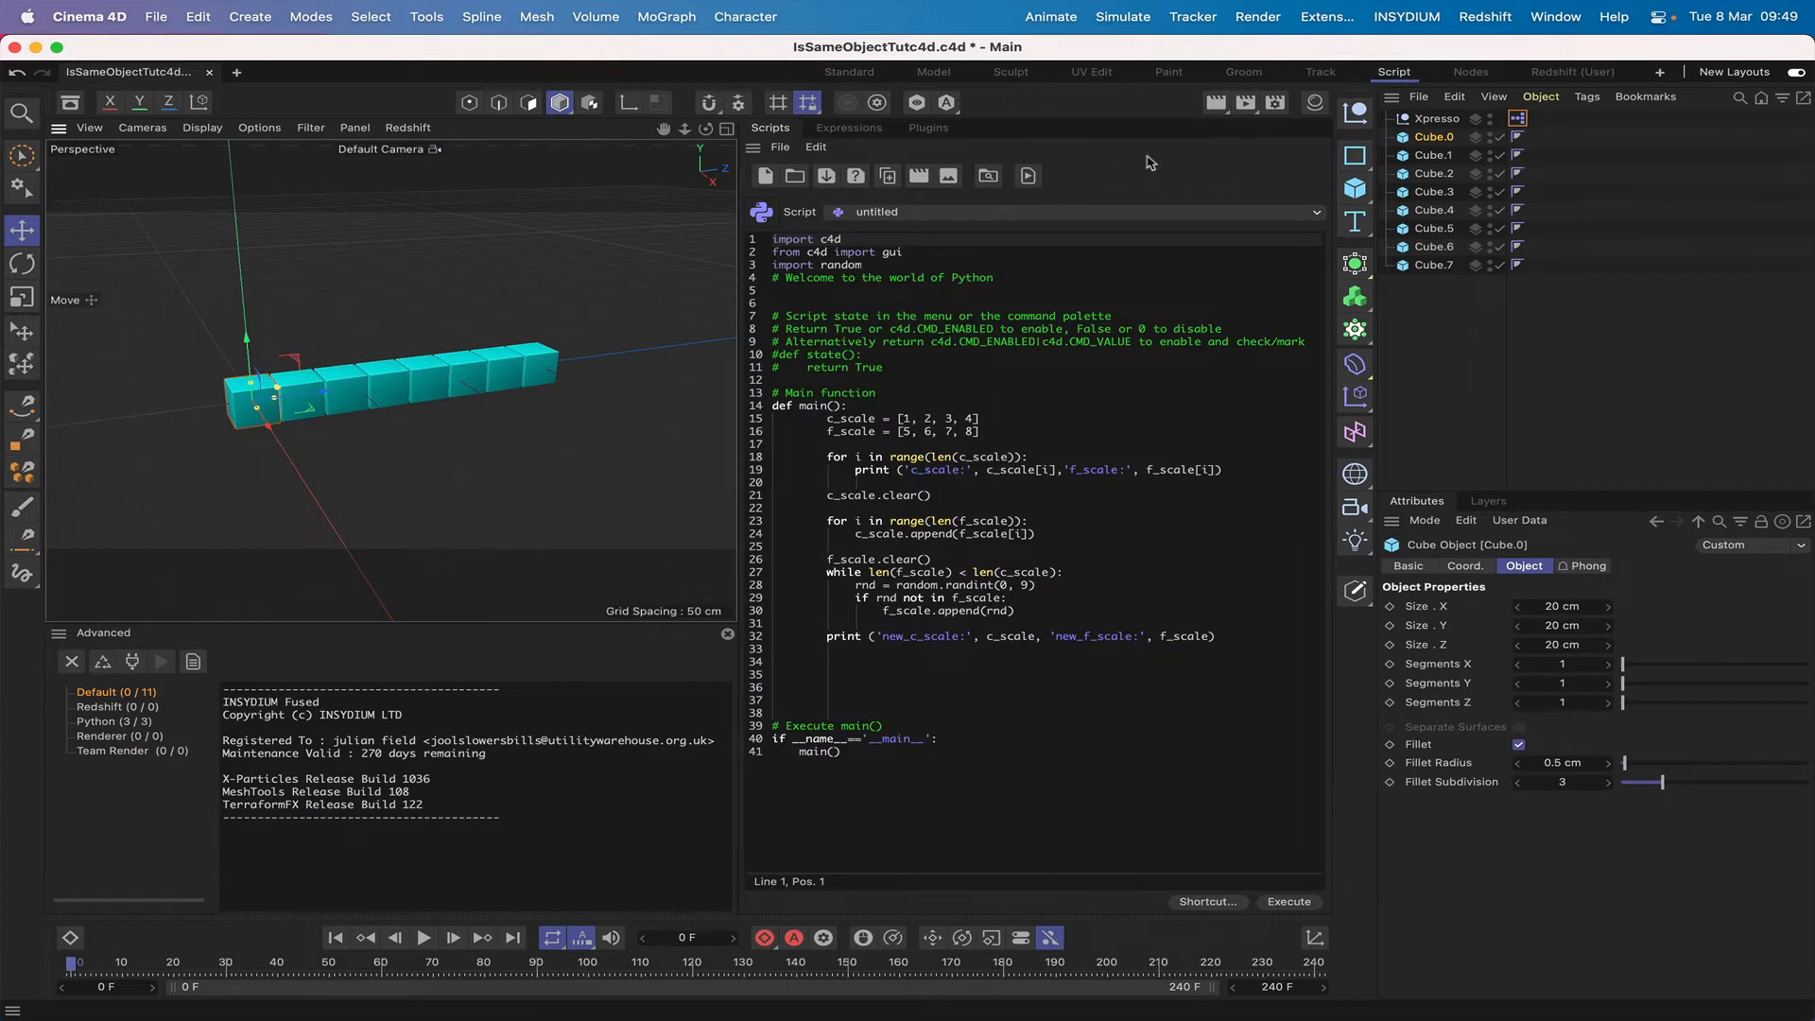
double_click(1517, 118)
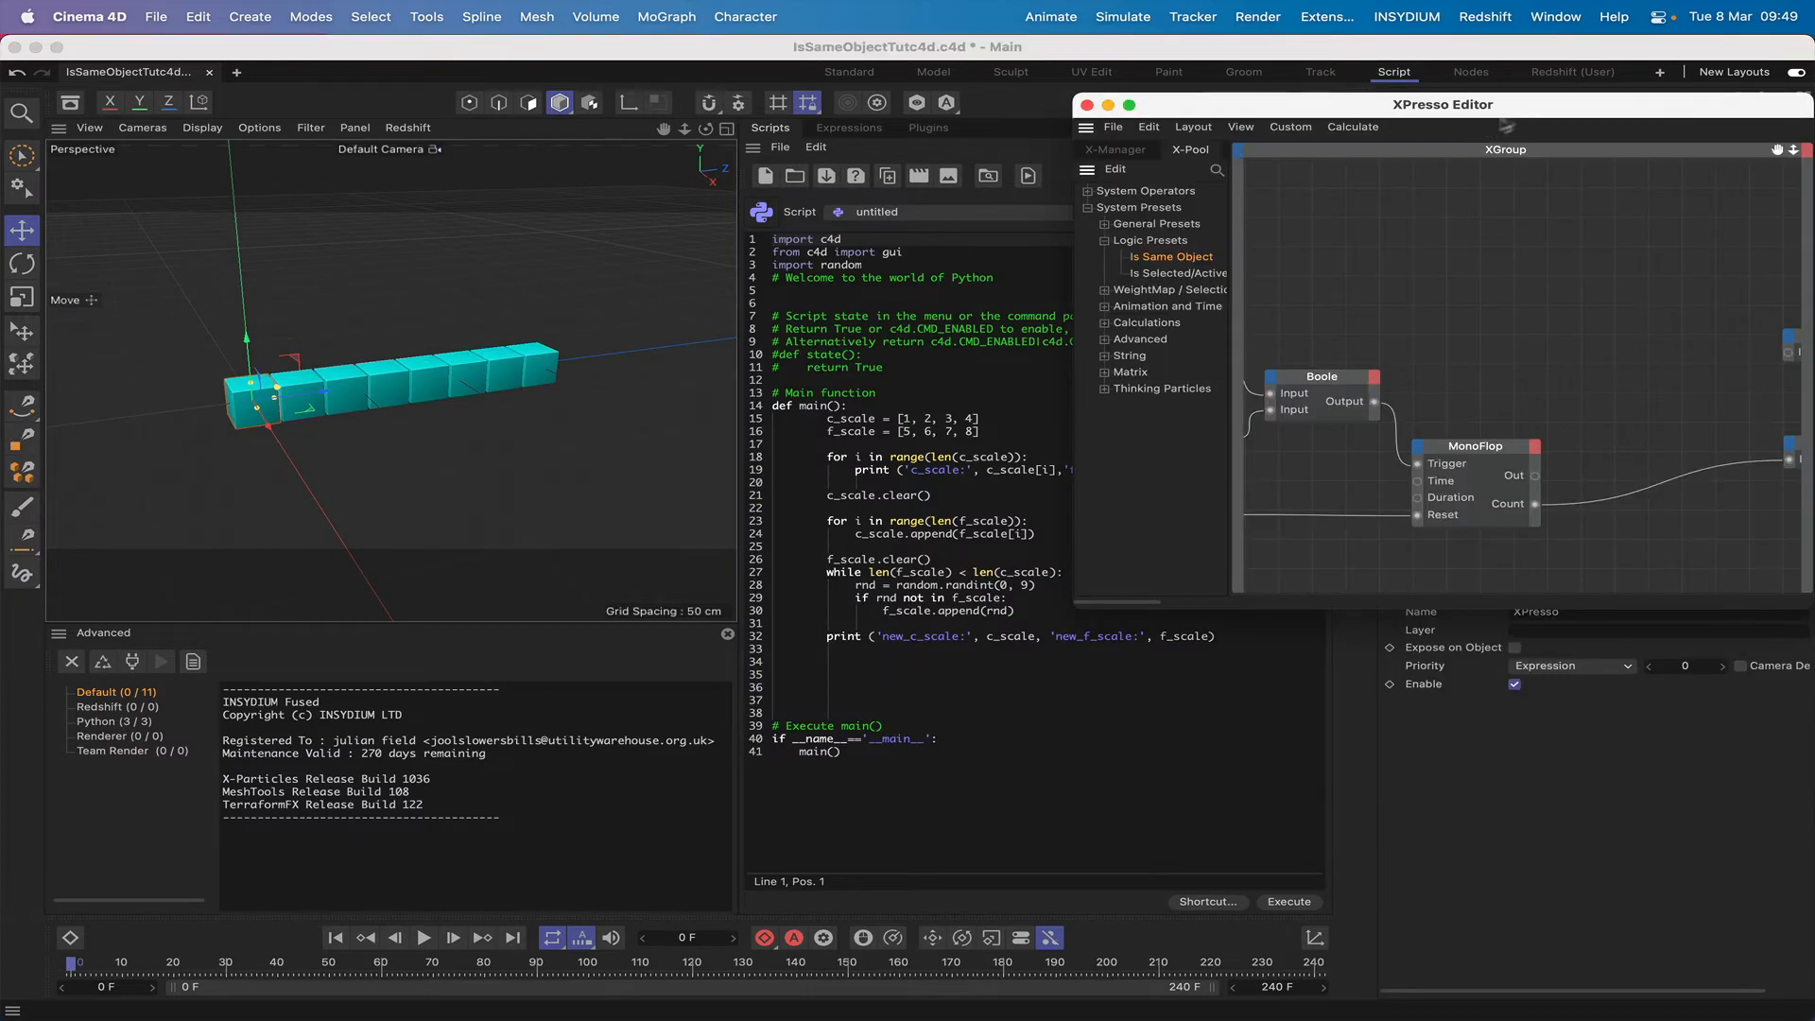
drag(1501, 113, 980, 128)
drag(1256, 165, 1380, 164)
click(932, 298)
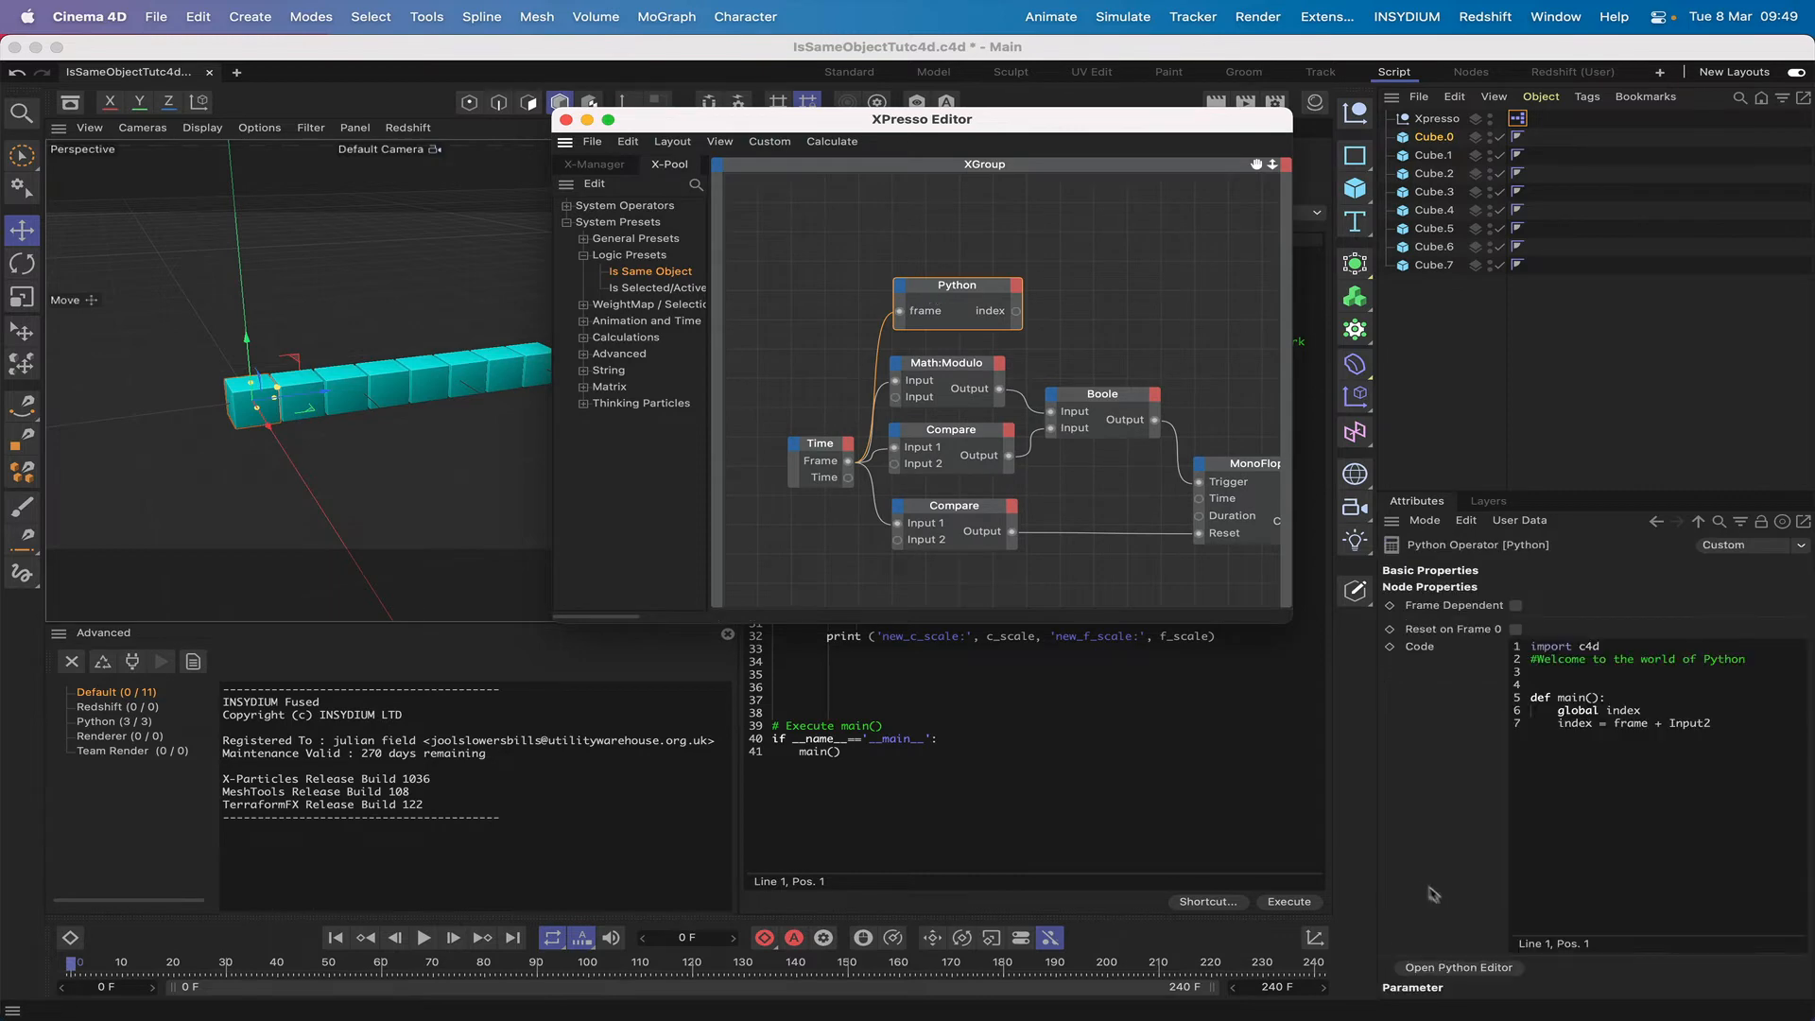
click(1473, 967)
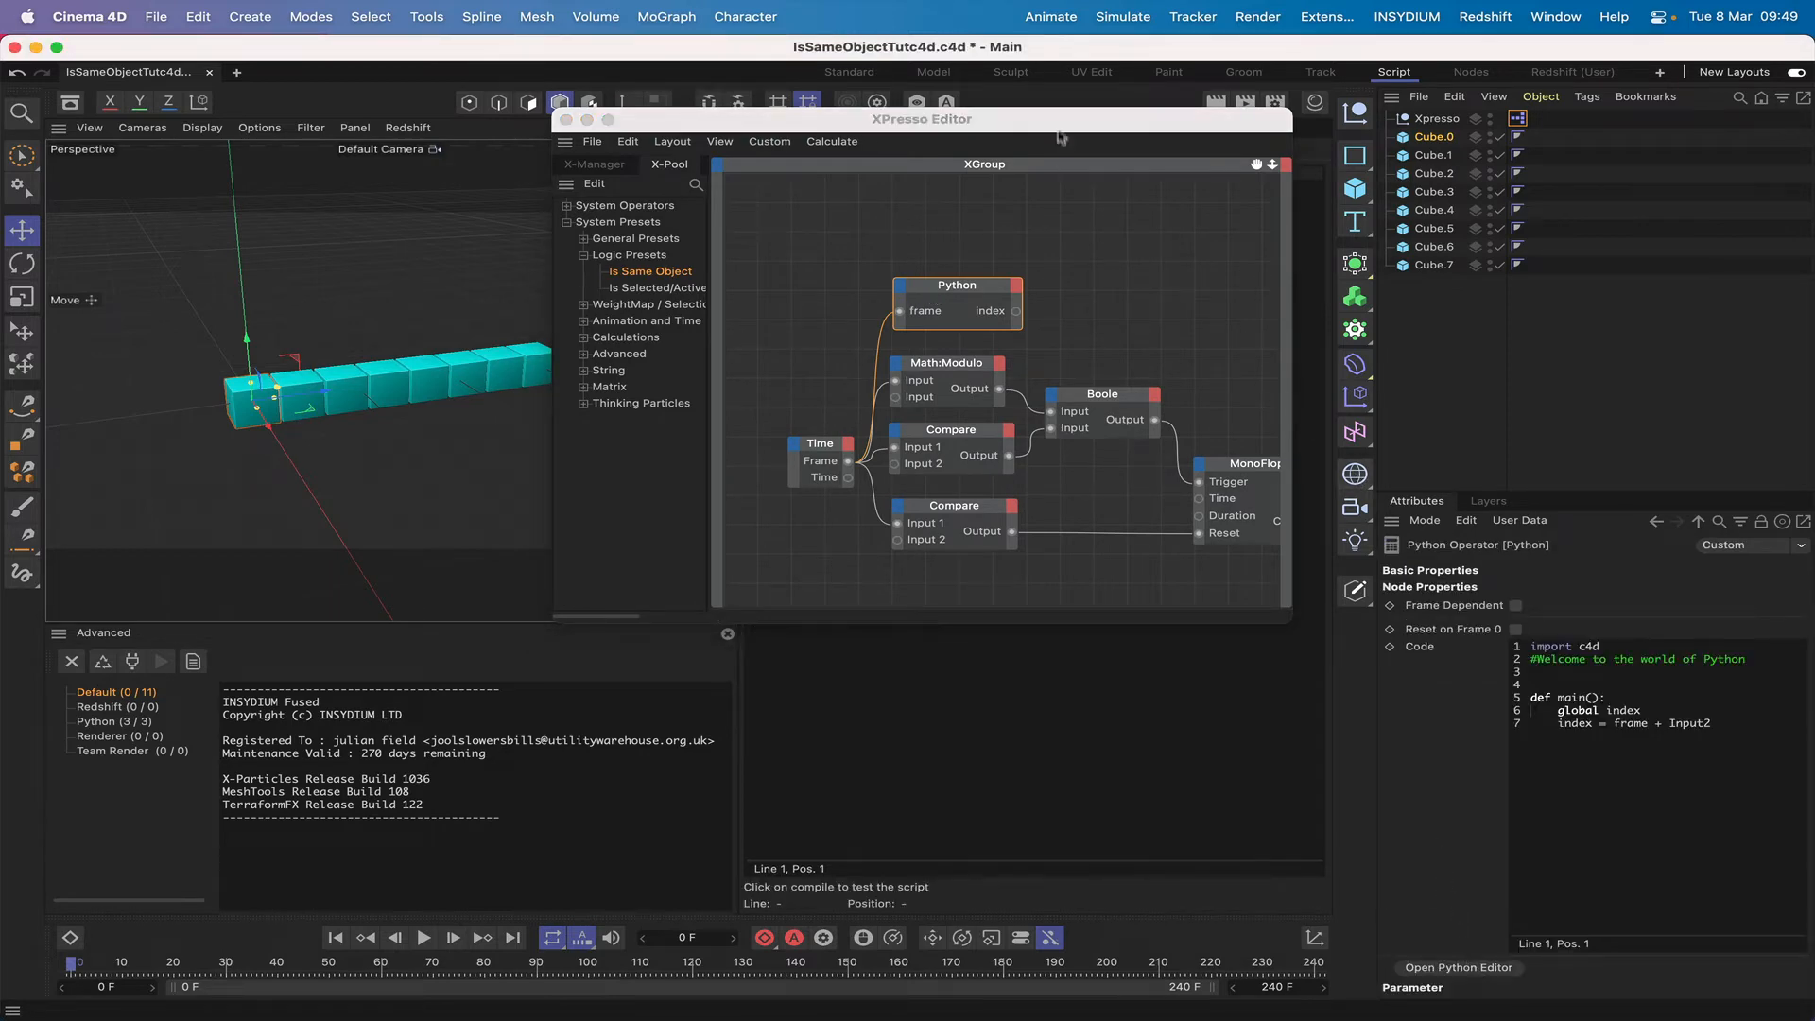
drag(1056, 129, 432, 514)
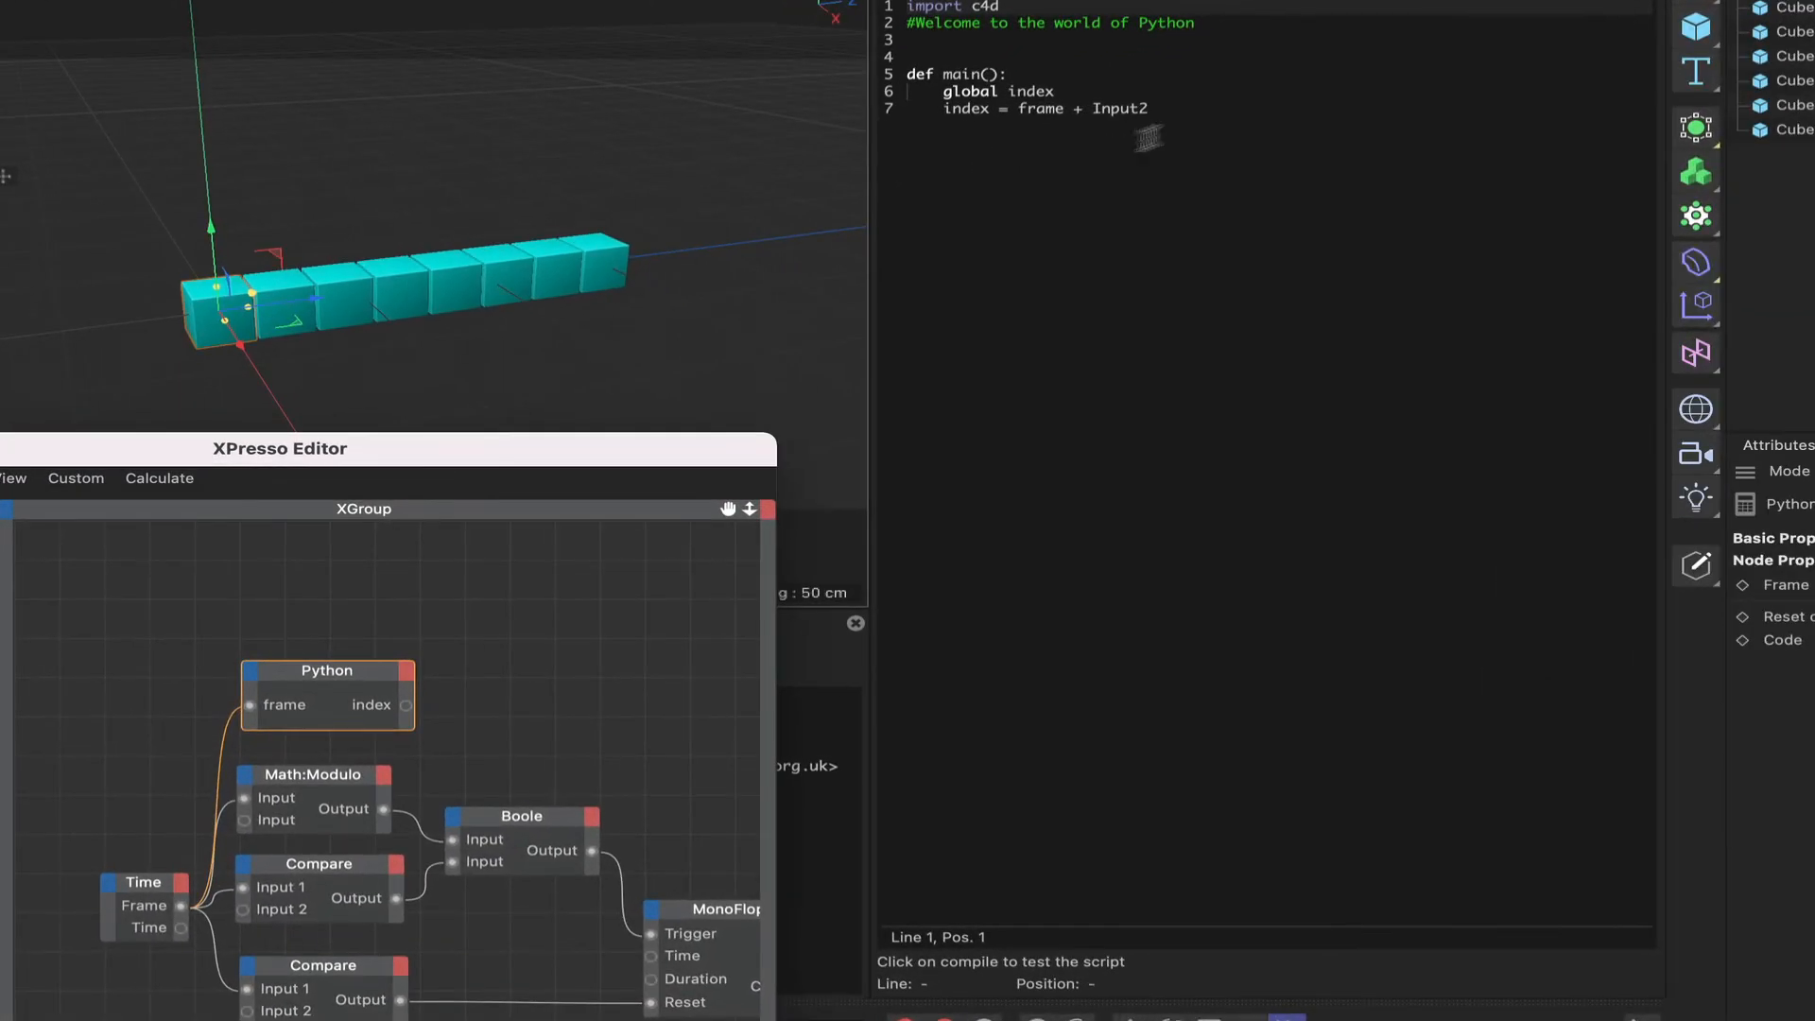
Step: Remove the line "index = frame + Input2" from main() and add "import random" below "import c4d"
drag(1159, 110, 946, 111)
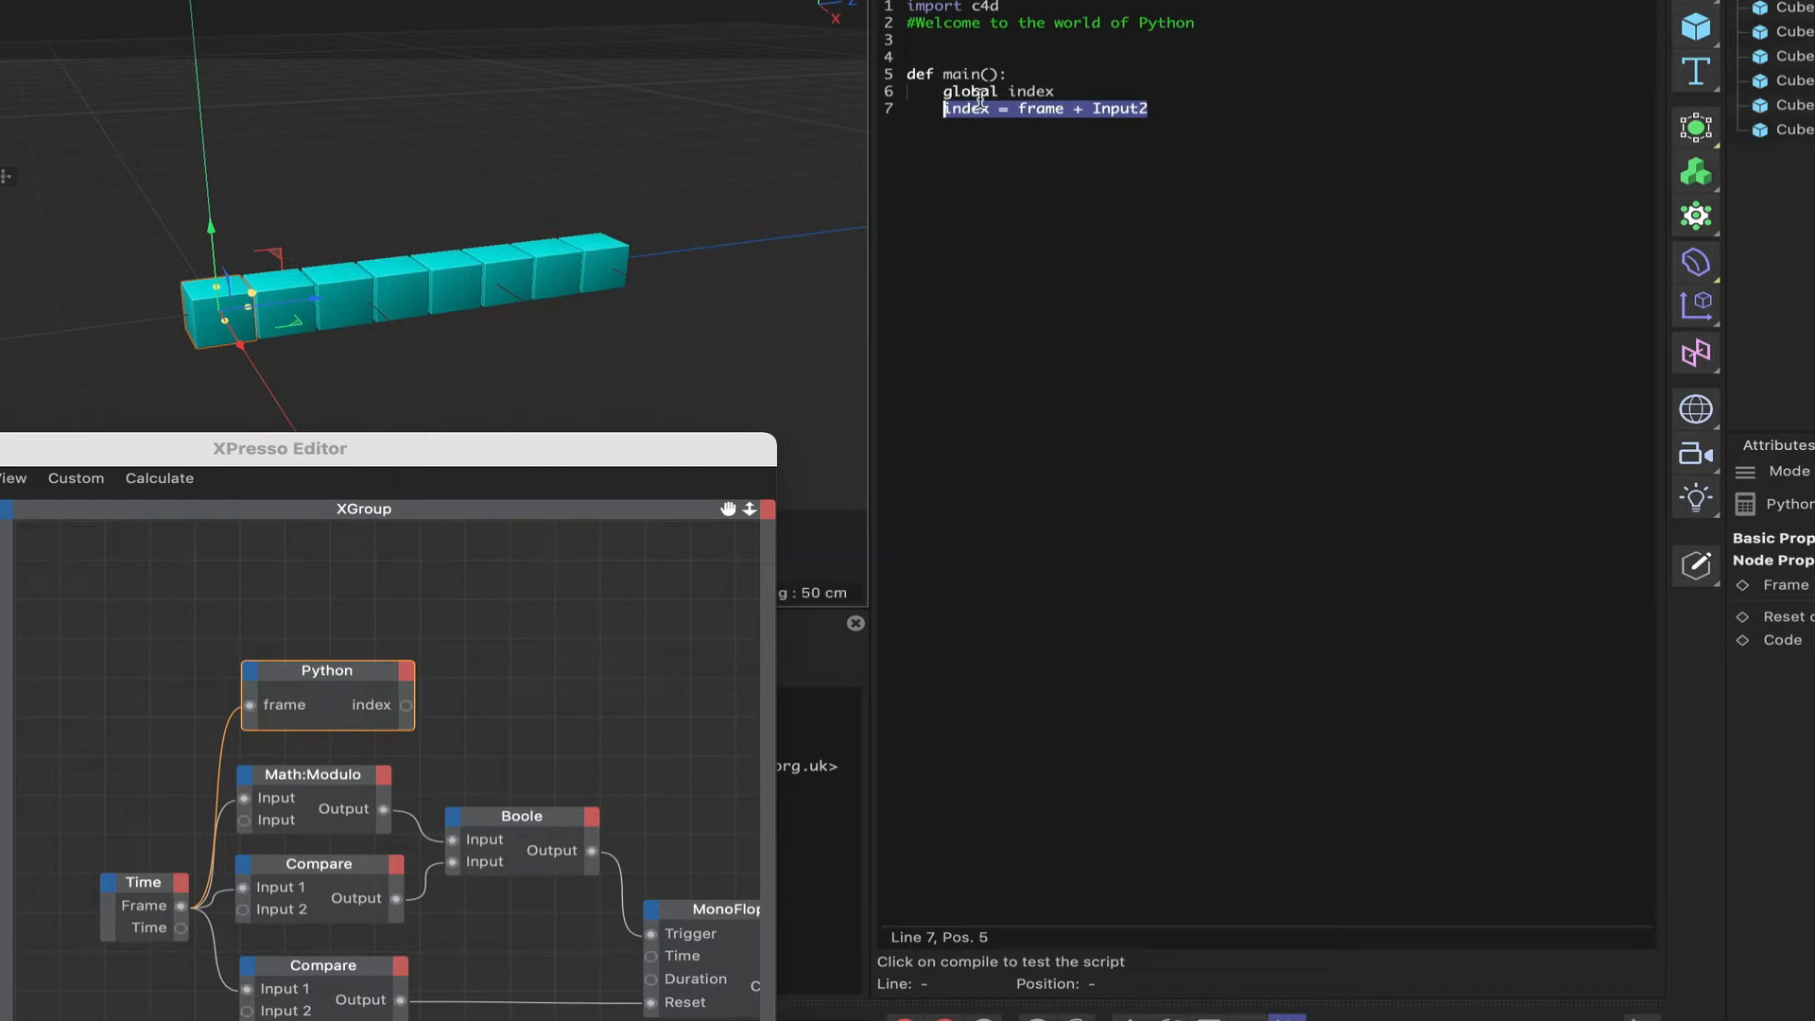
key(BackSpace)
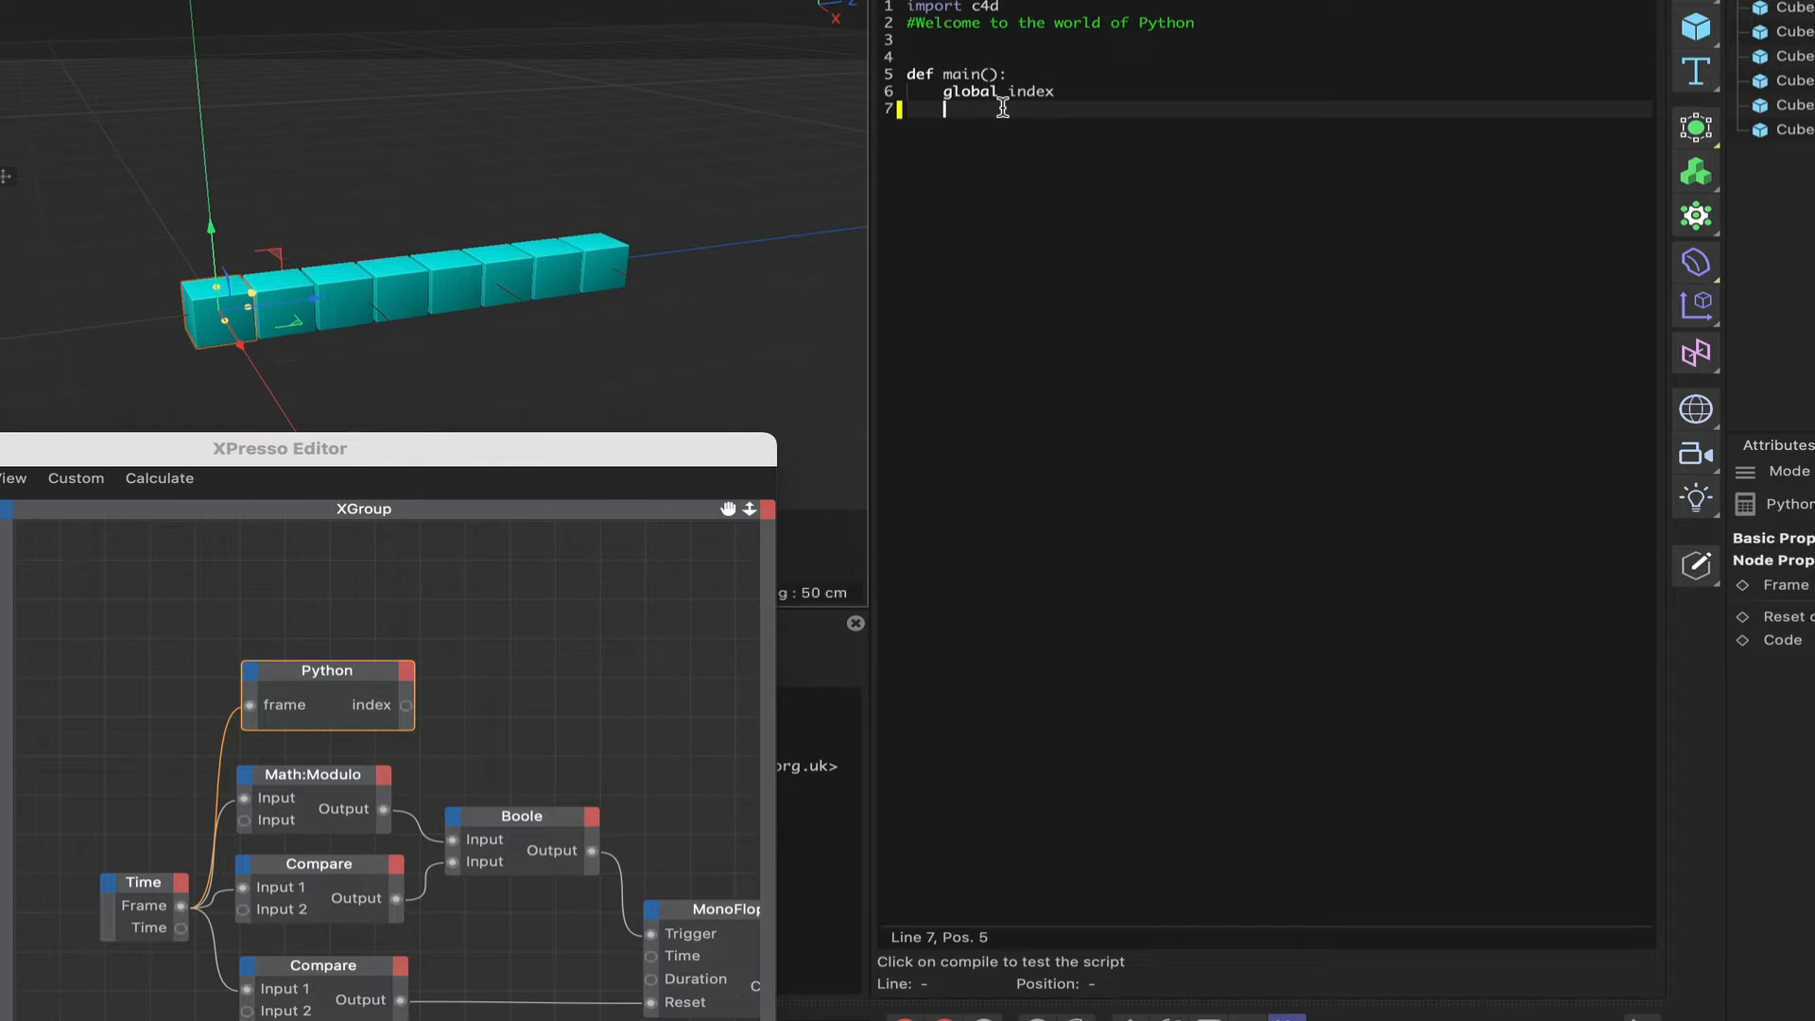
click(1027, 7)
key(Return)
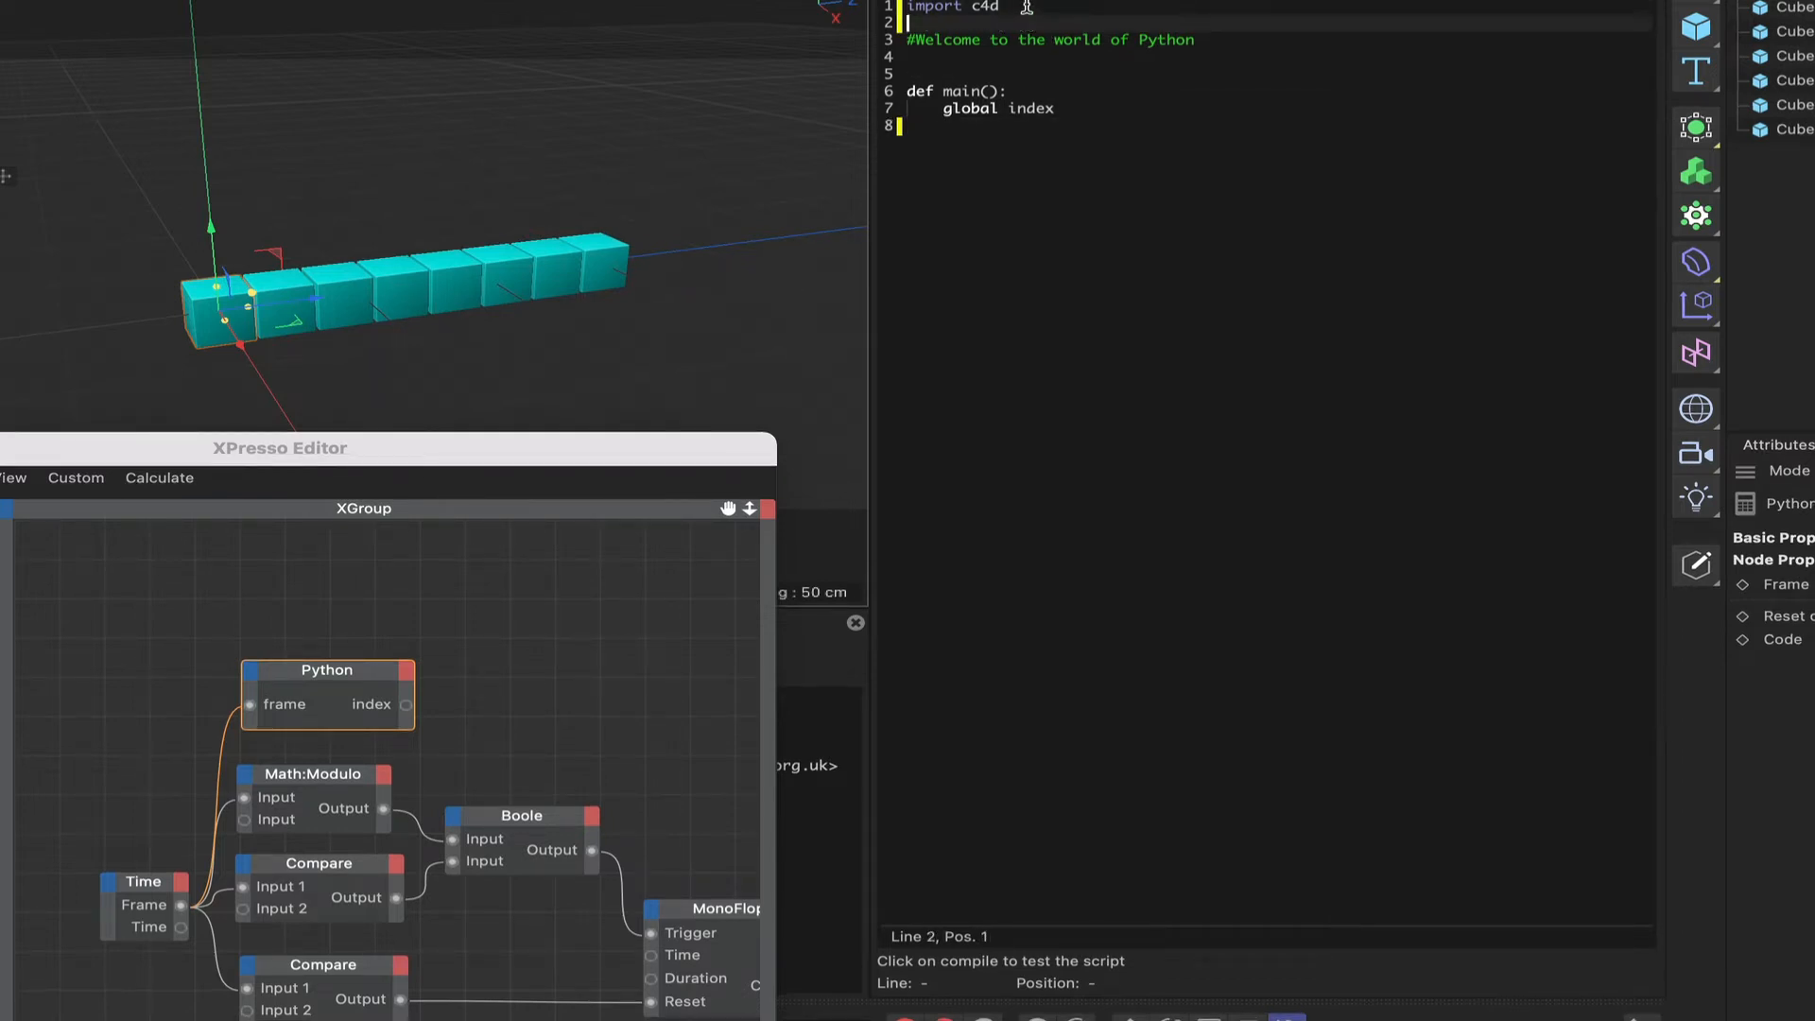
text(import random)
Step: Declare "global rnd_index" below "global index" in main() and leave a blank line after it
click(1099, 106)
key(Return)
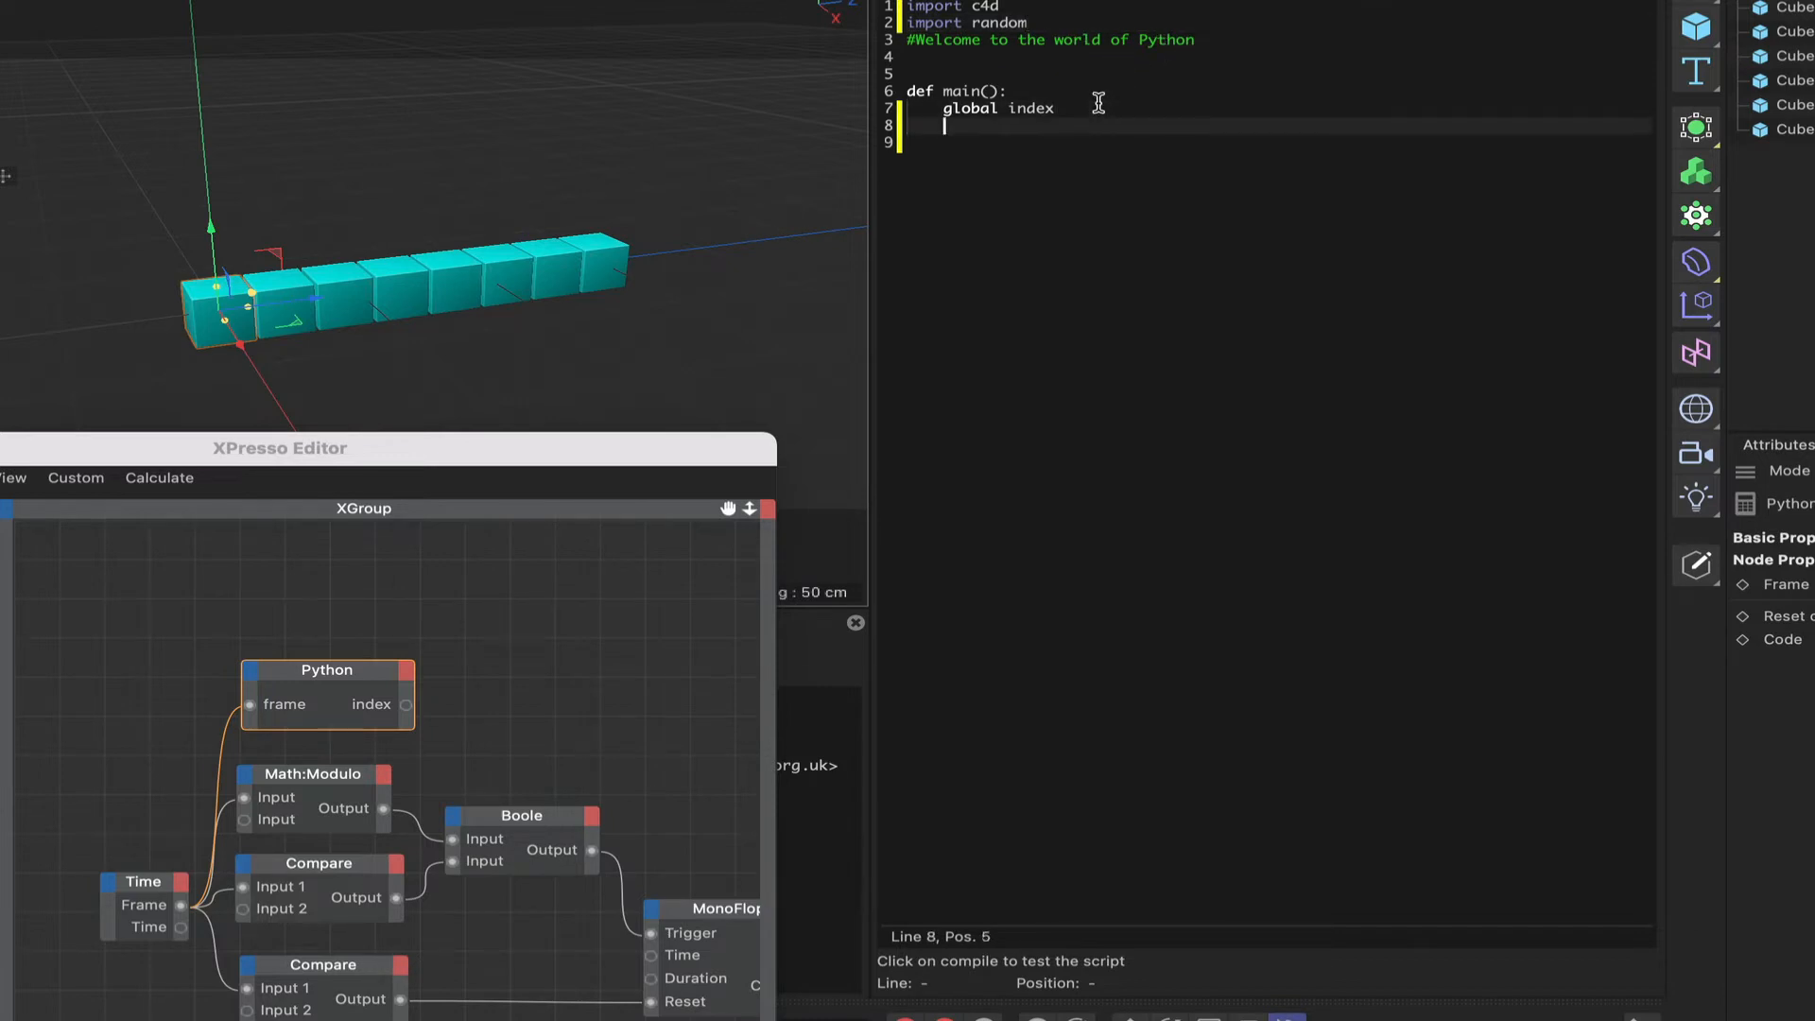
text(global rnd_index)
key(Return)
key(Return)
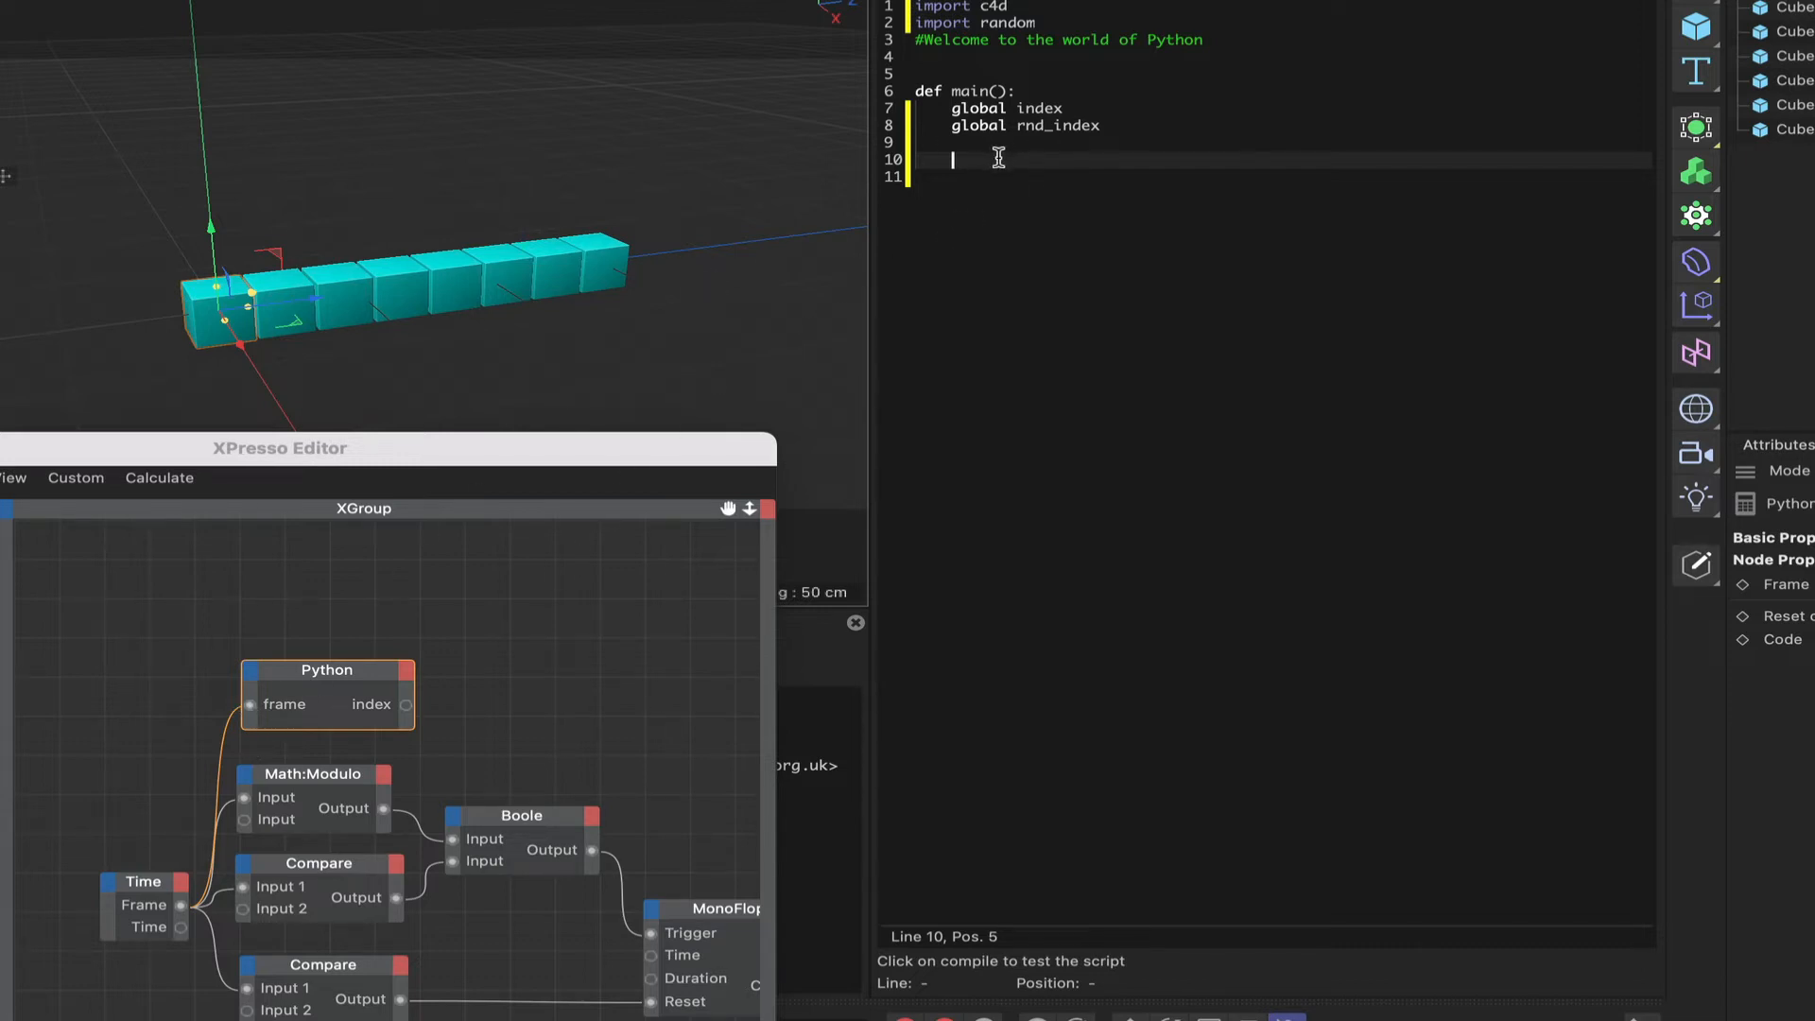
Step: Add an "if frame == 0:" block in main() that resets the list with "rnd_index = []"
text(if frame == 0:)
key(Return)
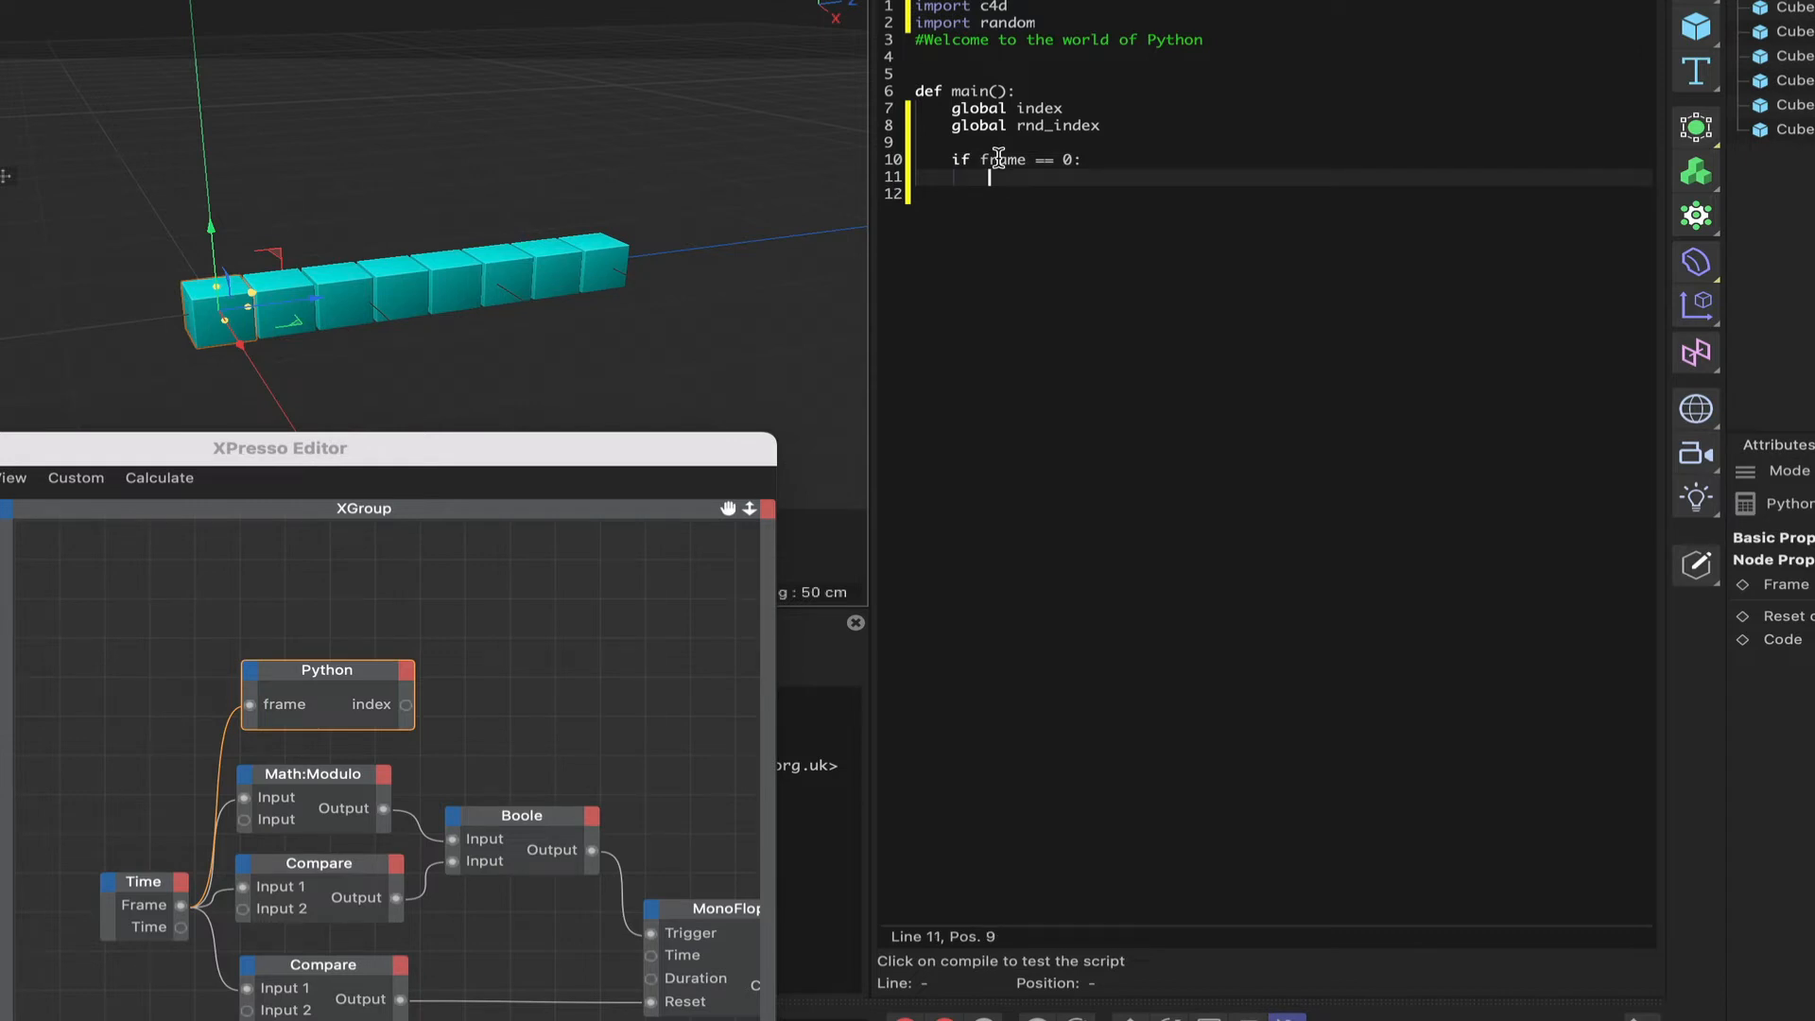
text(rnd_index = [])
Step: Define a nested function "def generate_random_index():" between the global declarations and the frame 0 condition
click(1140, 124)
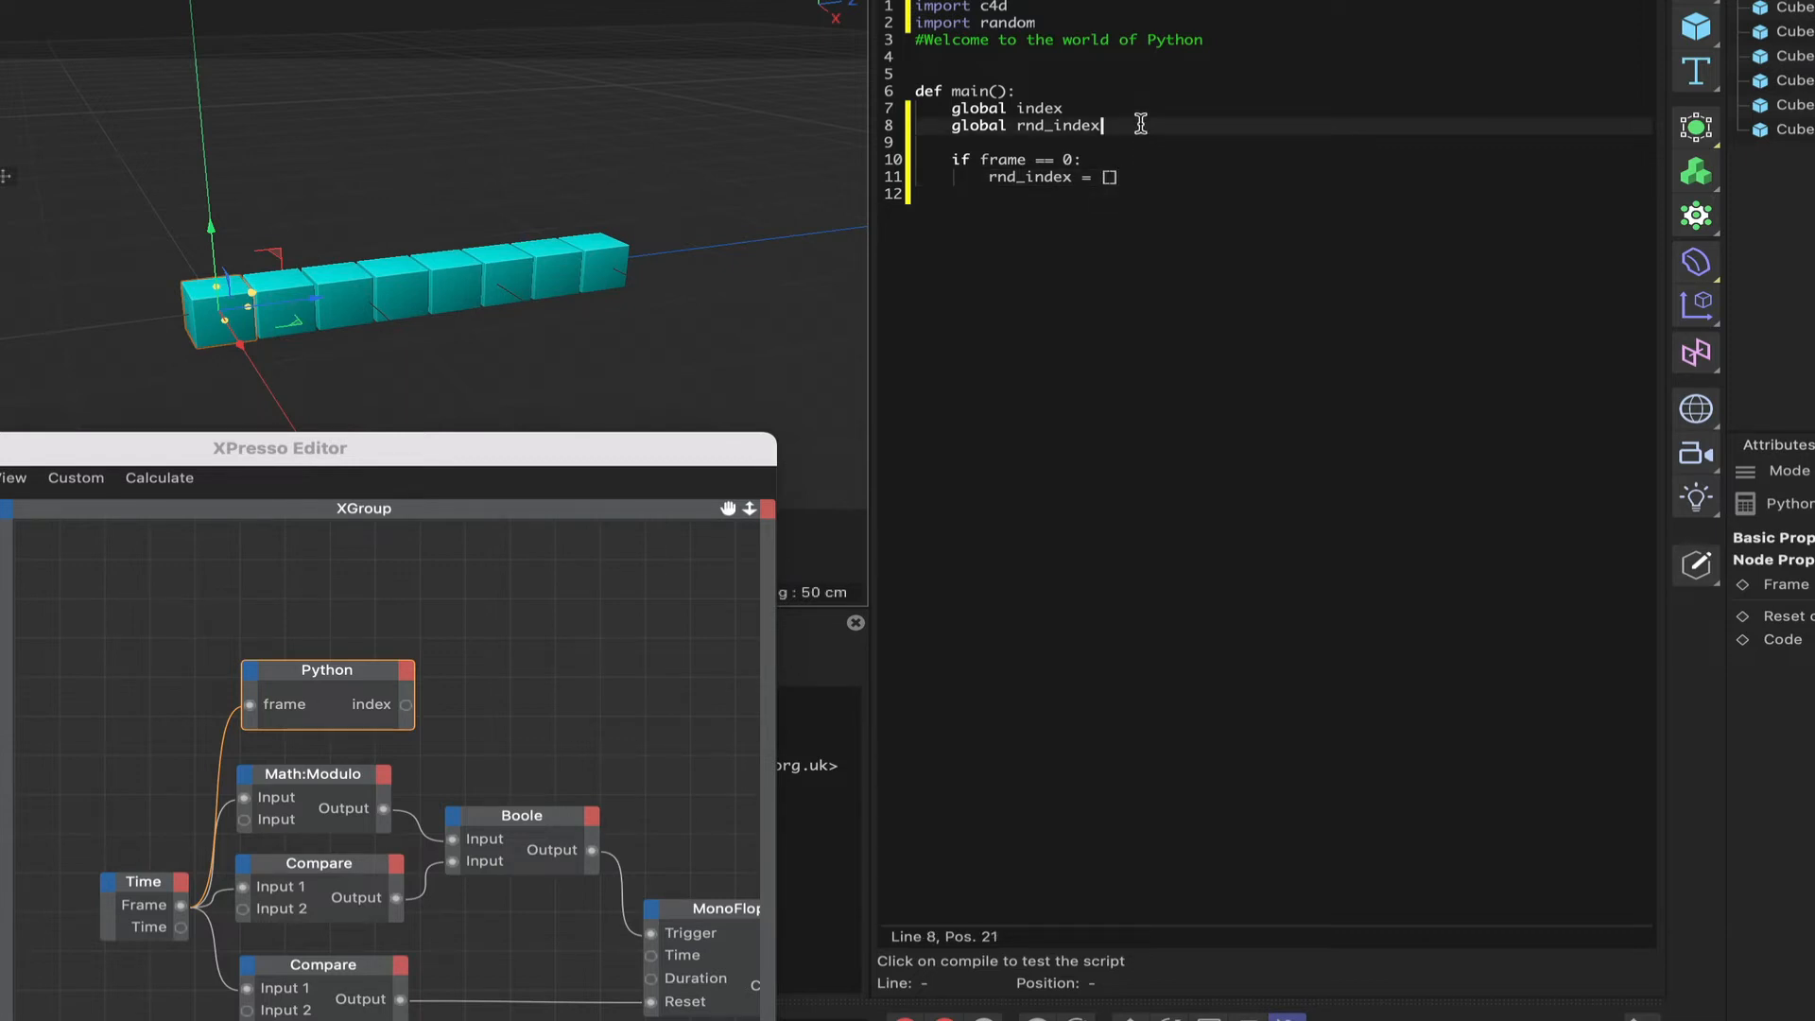
key(Return)
key(Return)
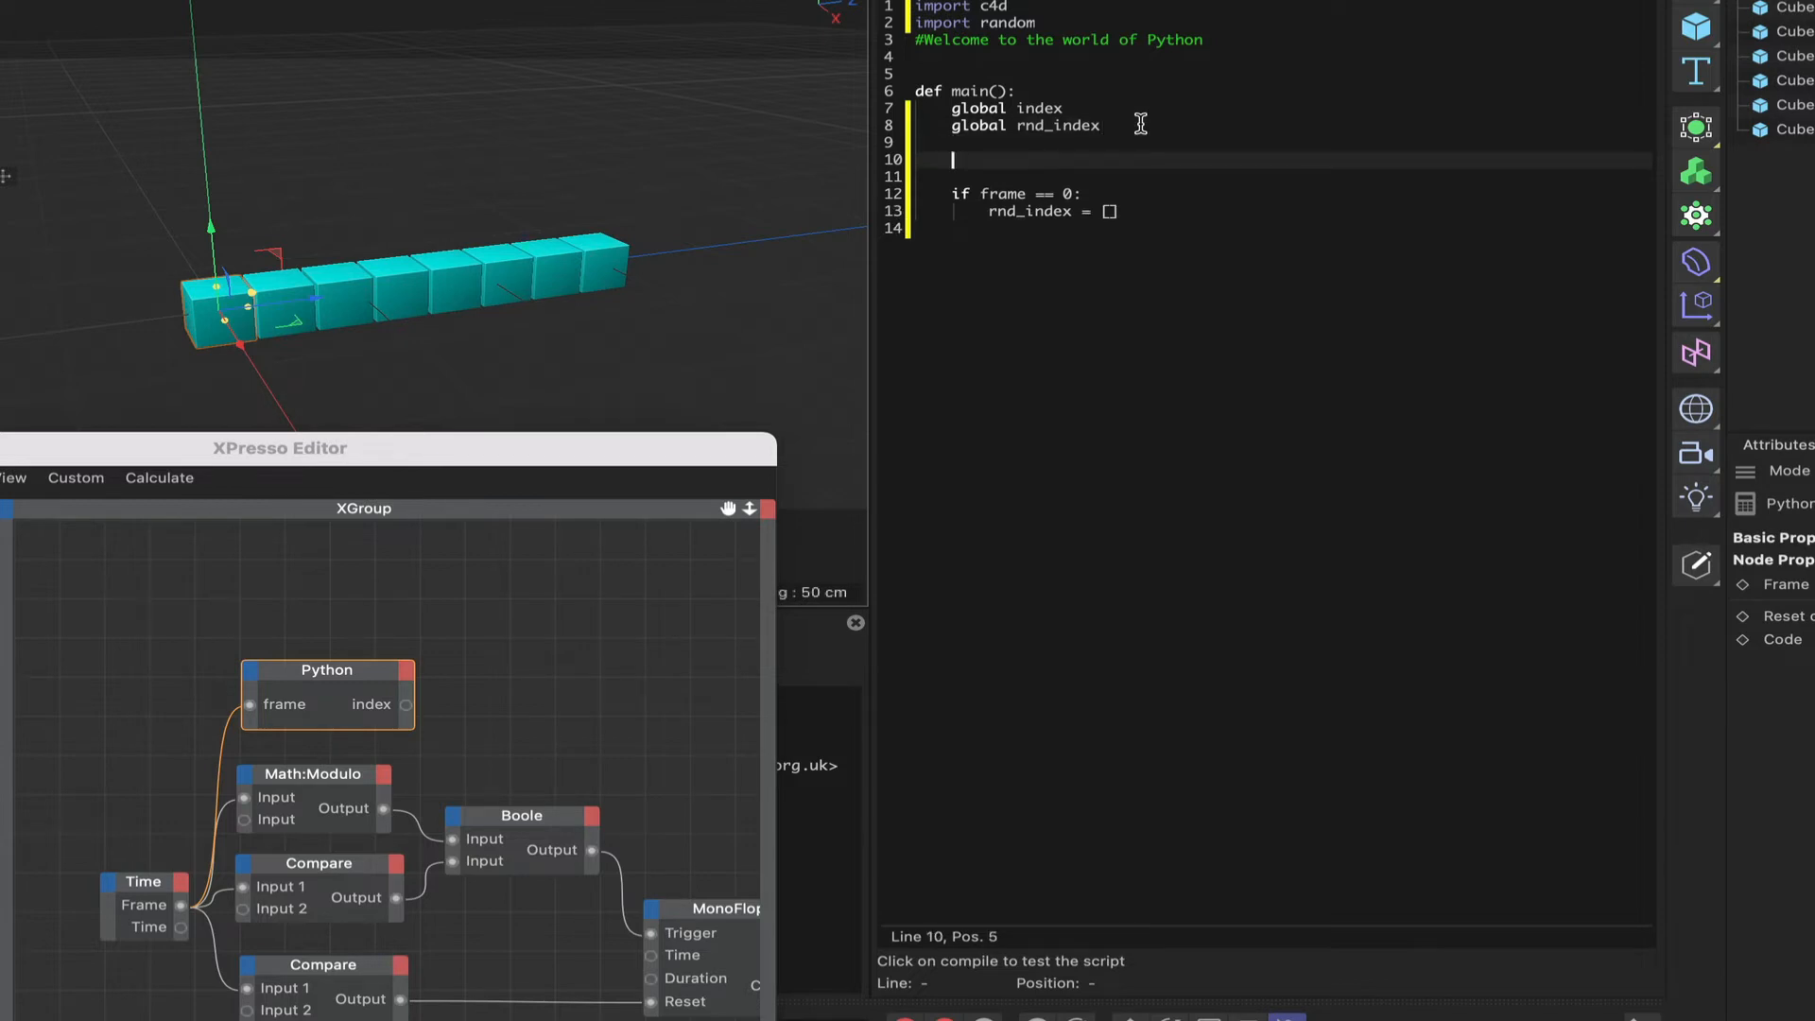
text(def generate_random_index)
text(())
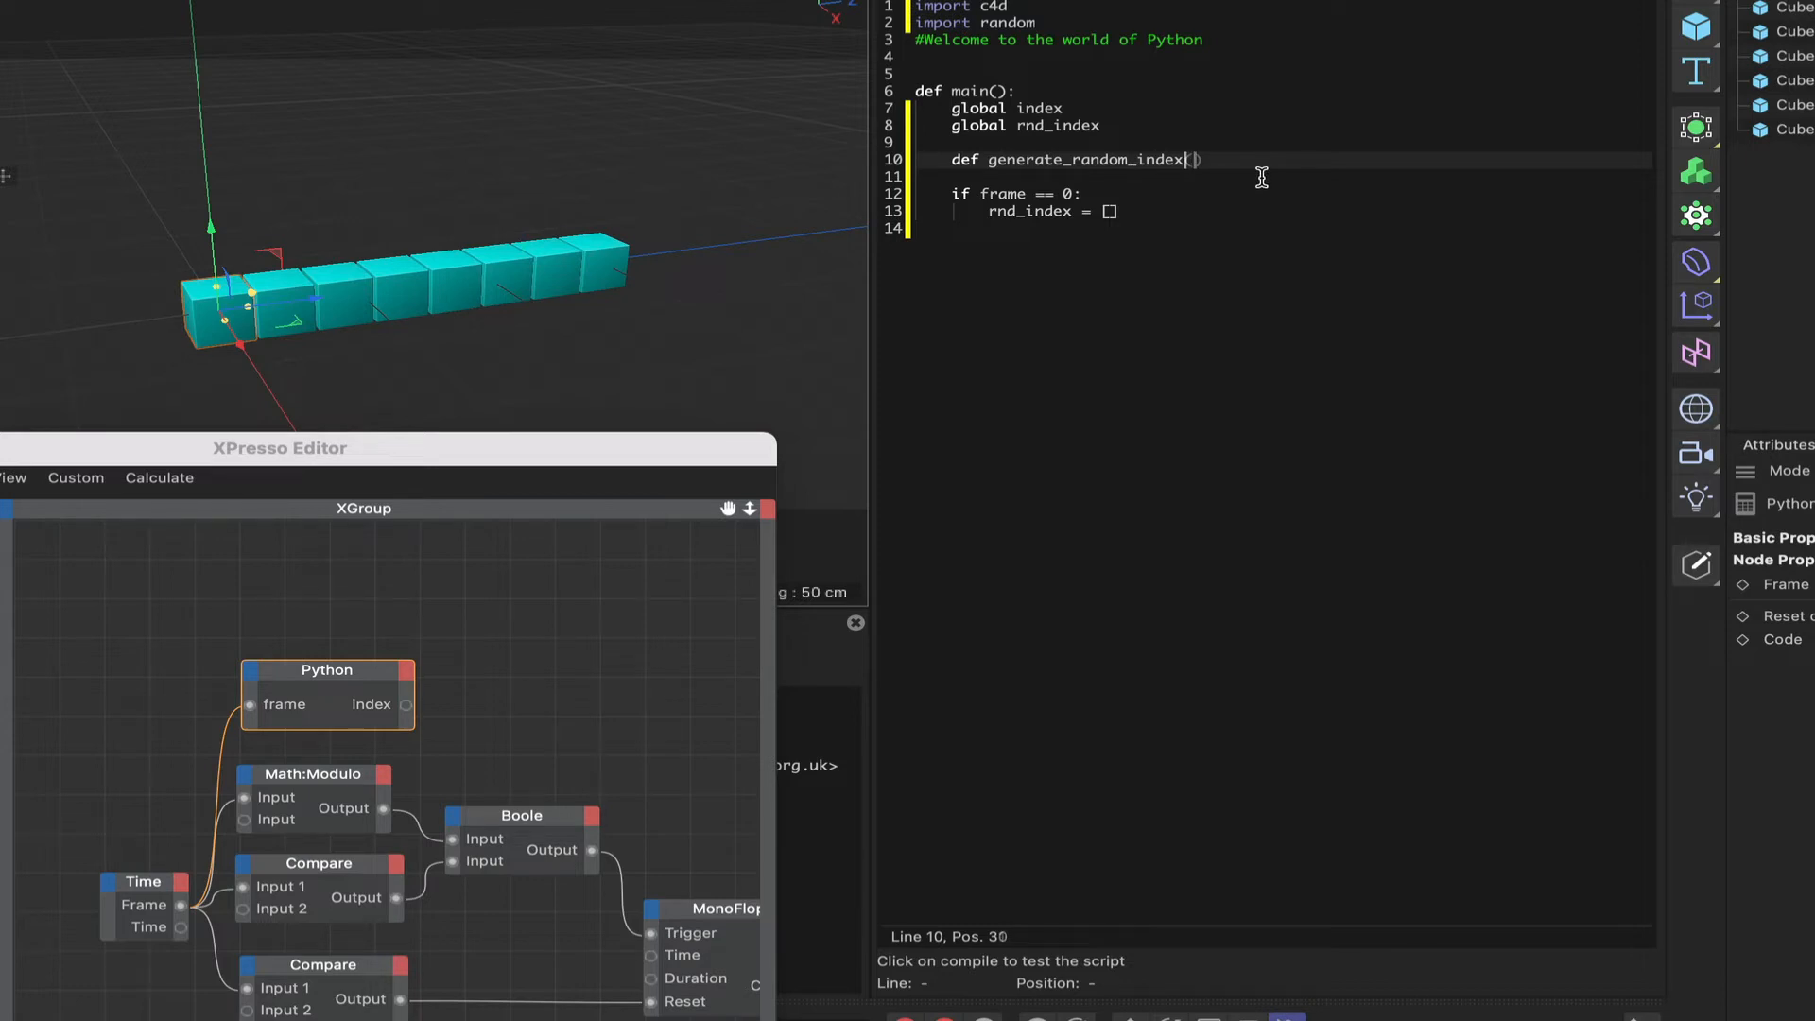
text(:)
key(Return)
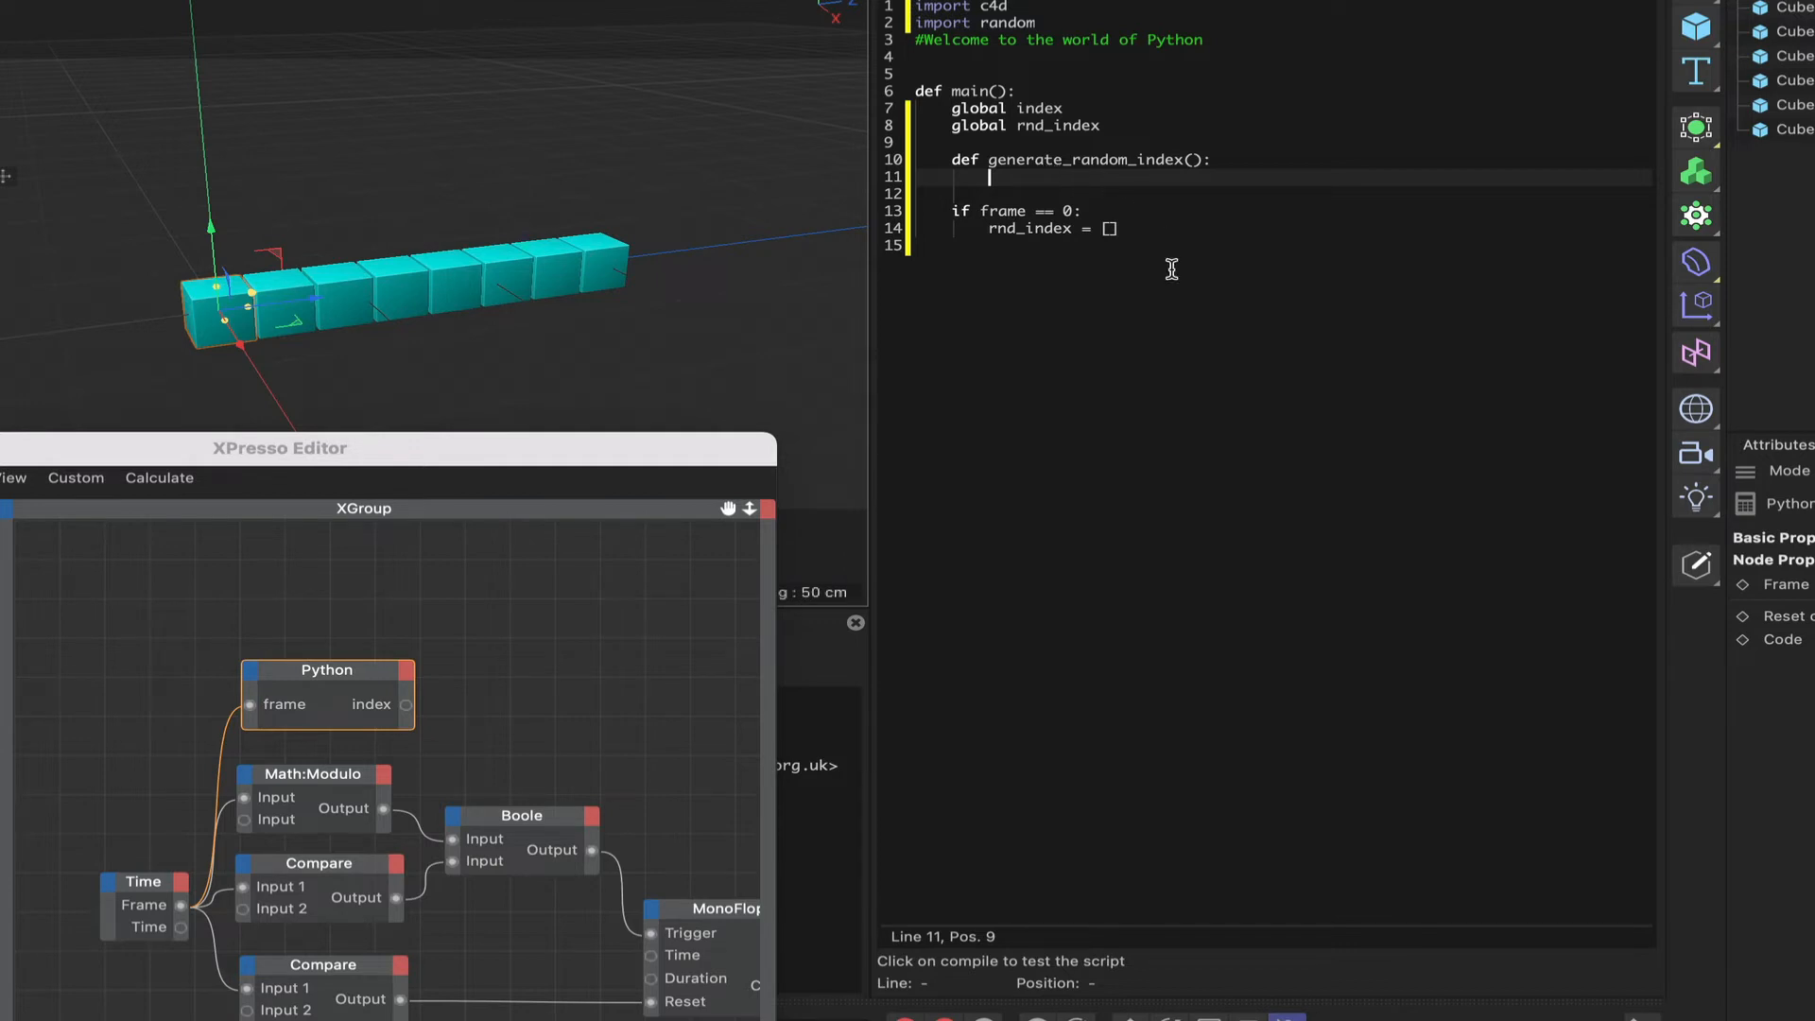
Step: Inside generate_random_index(), add the line "rnd = random.randint(0, 7)"
text(rnd)
text( = random)
text(.randint)
text((0)
text(, 7)
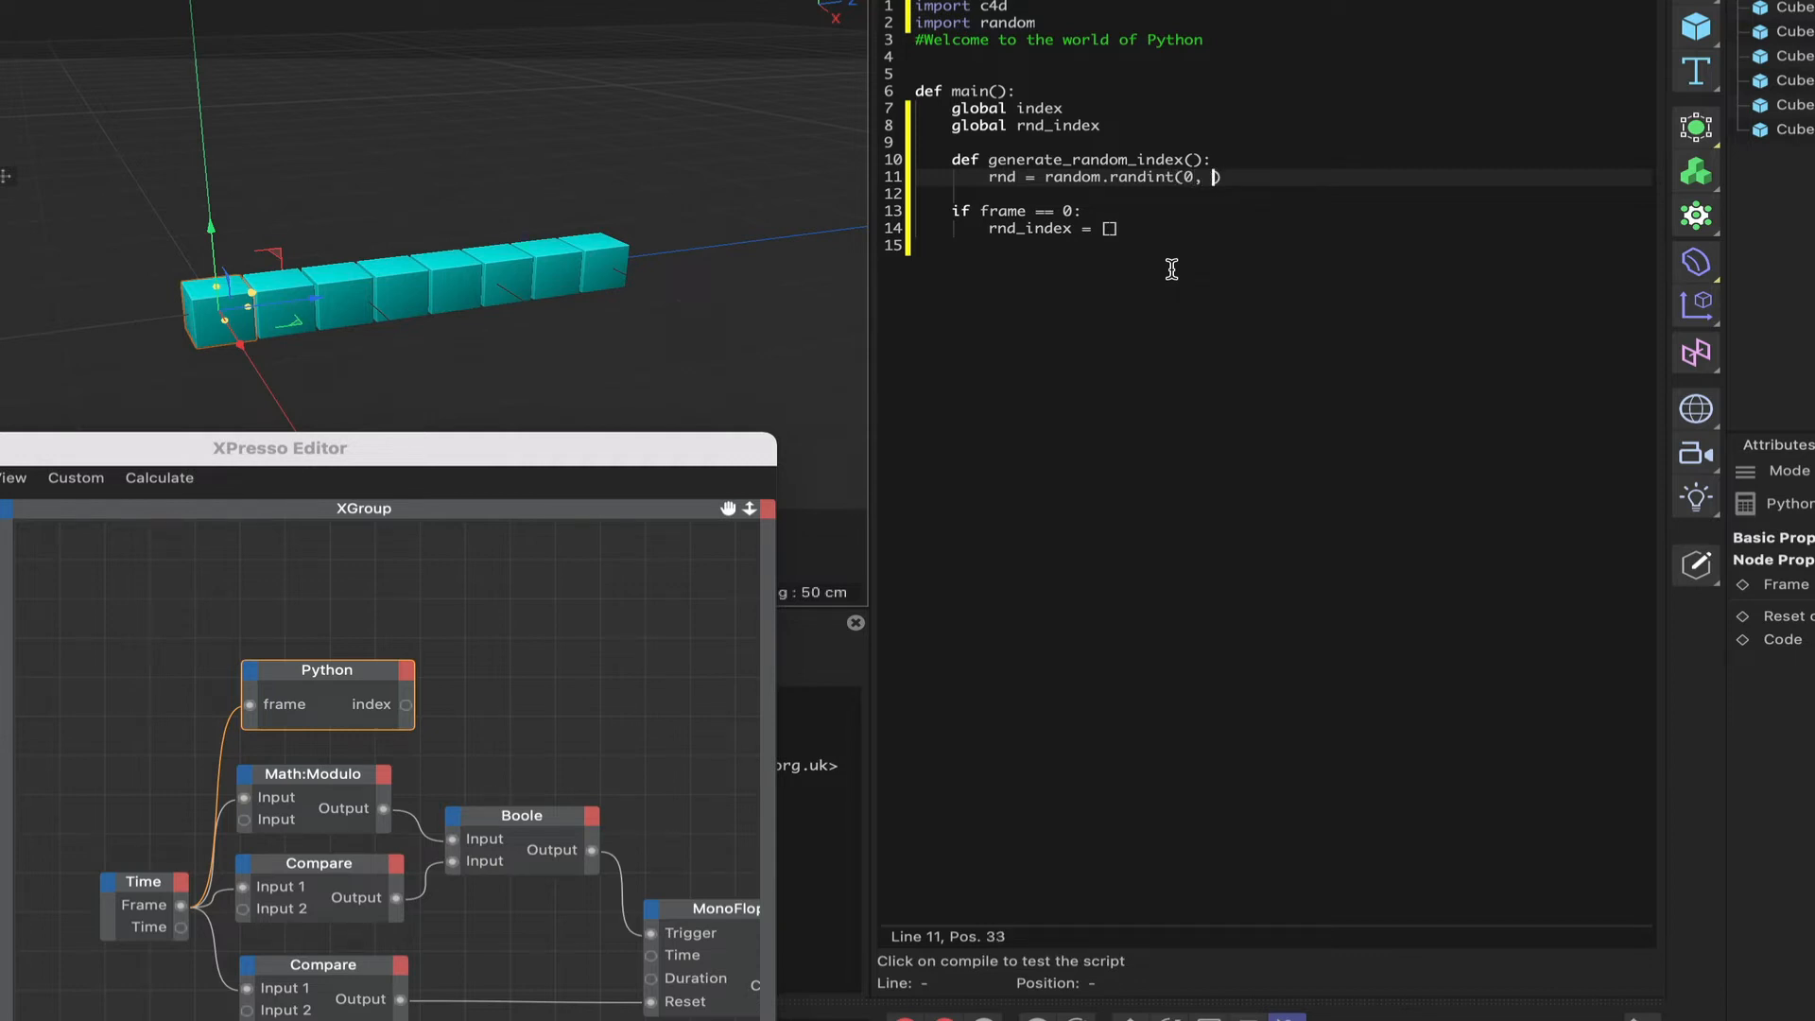
key(End)
key(Return)
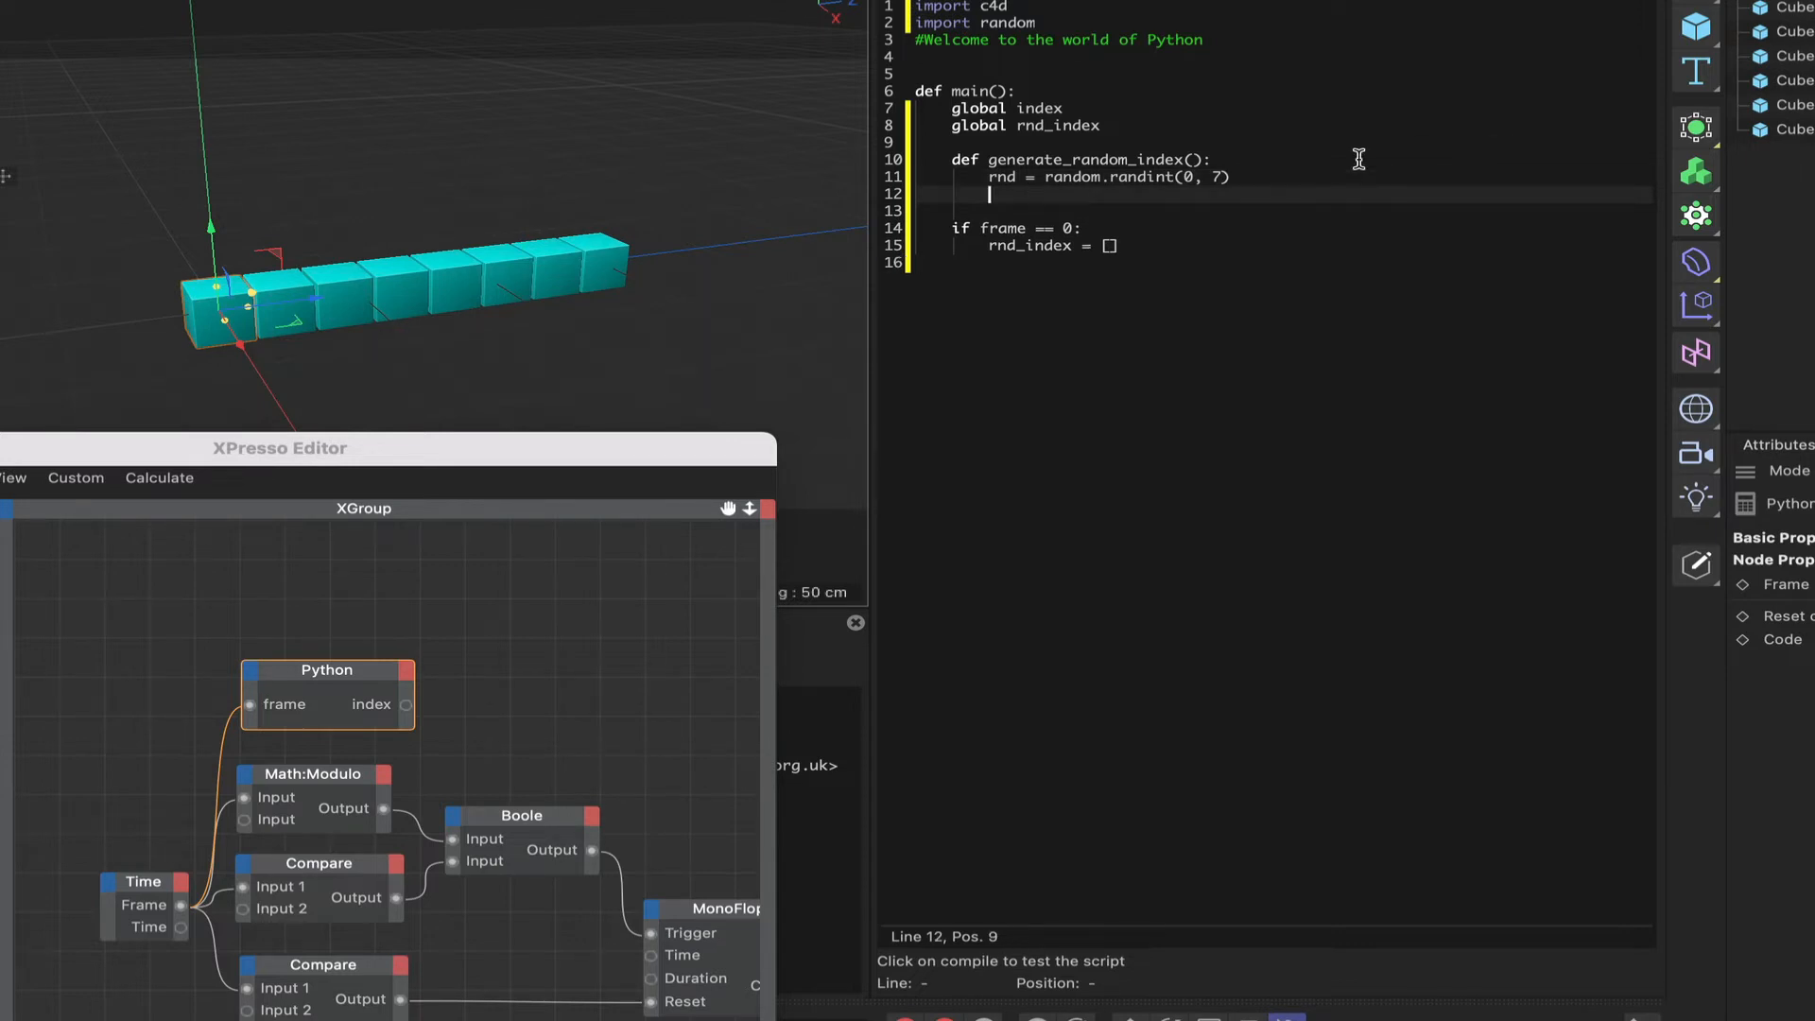
Step: Add the condition "if len(rnd_index) == 0:" to generate_random_index() with "rnd_index.append(rnd)" inside it
text(if len(rnd_index)
click(1190, 198)
text(== 8)
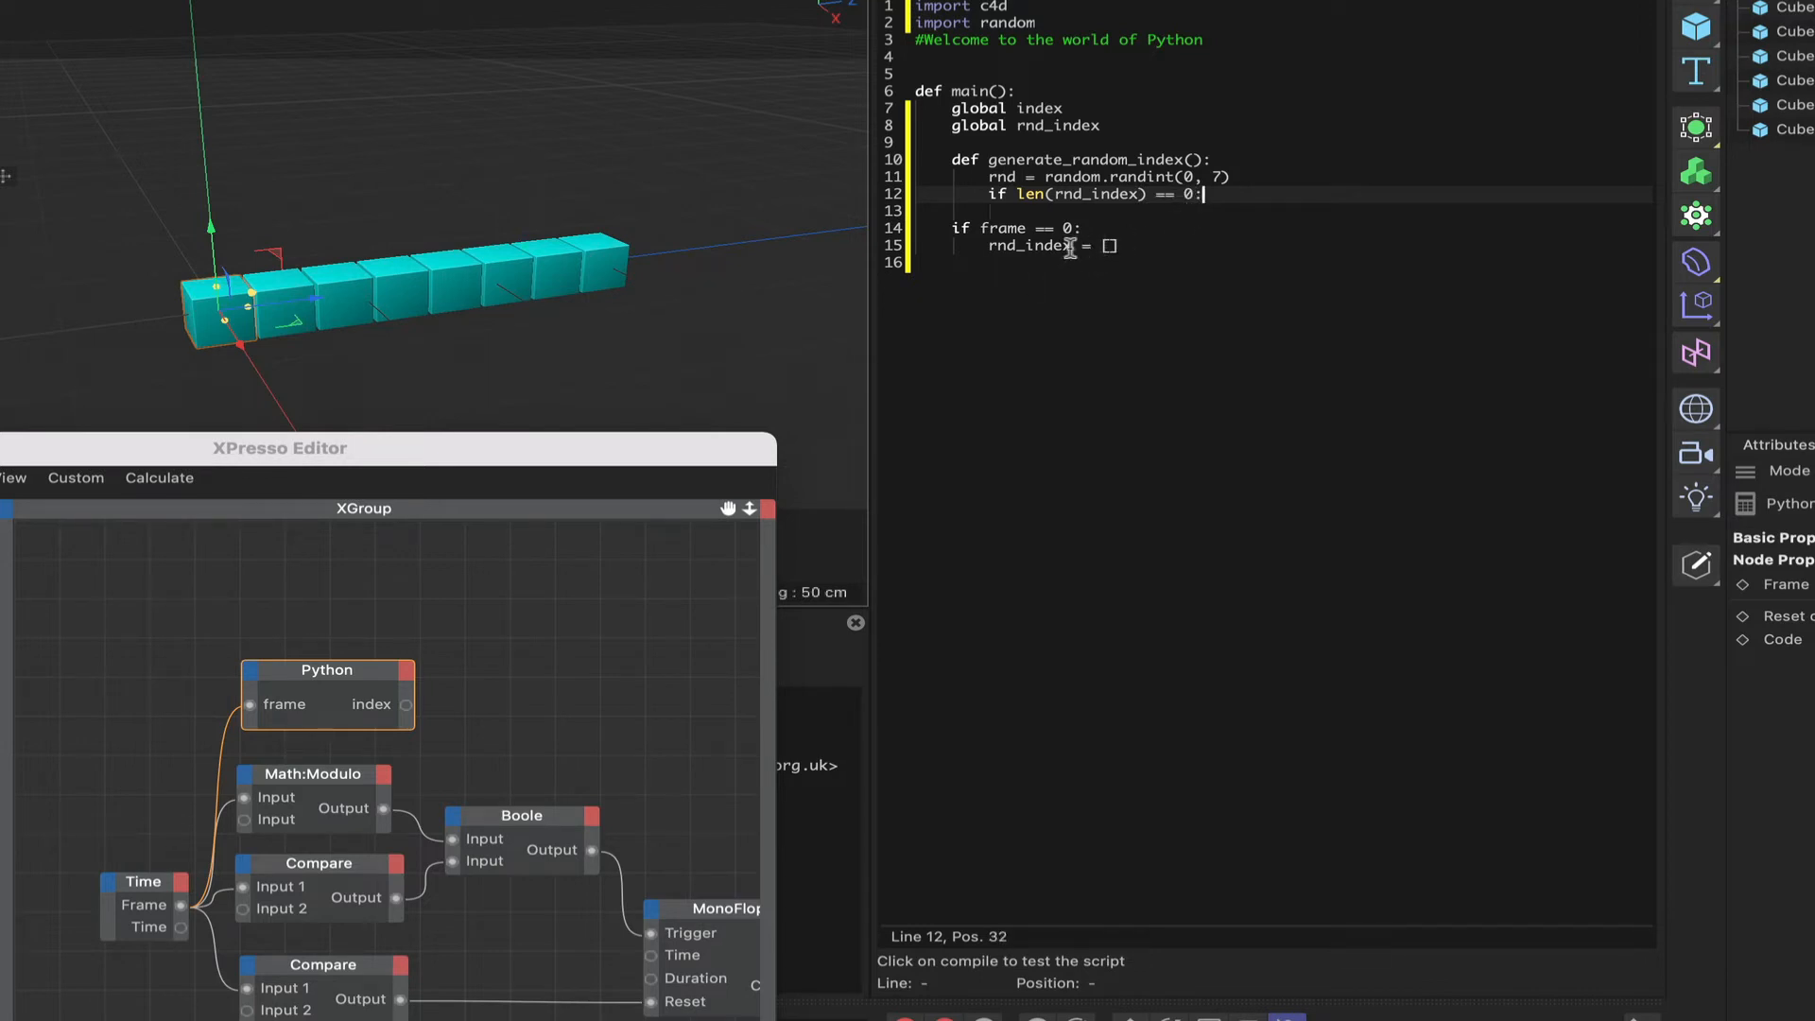
key(Return)
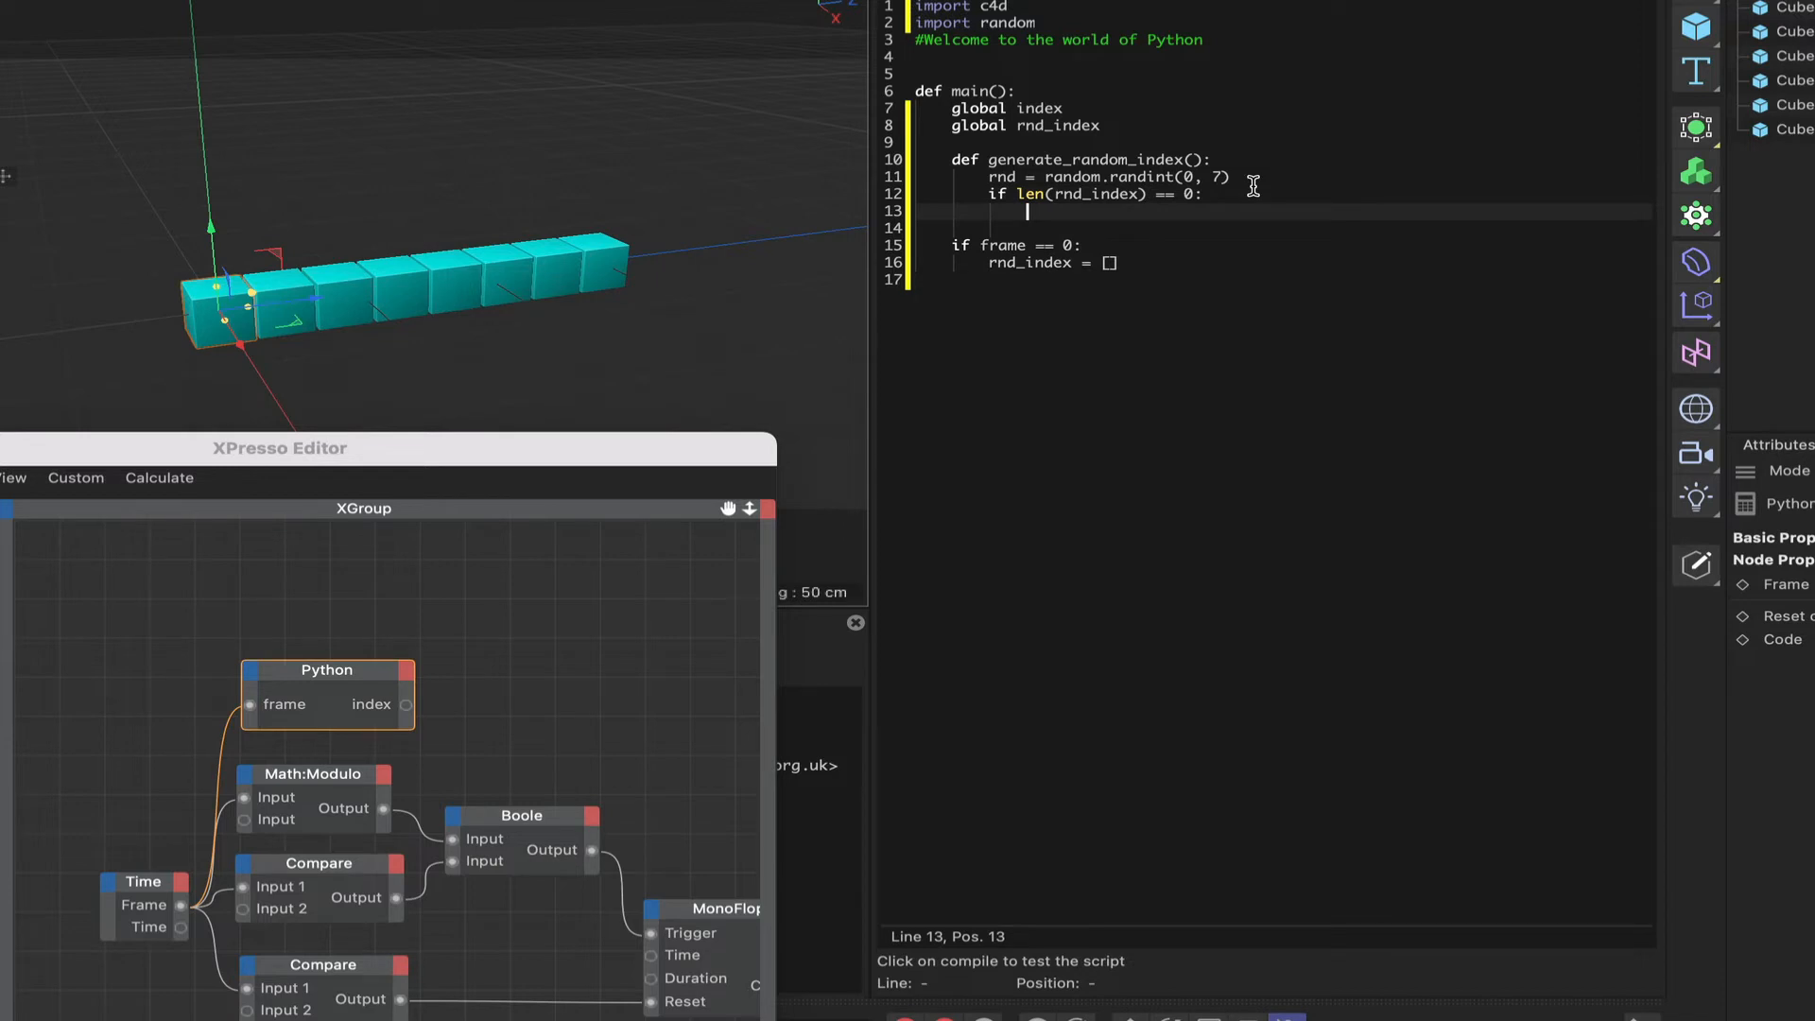
text(rnd_index.append(rnd)
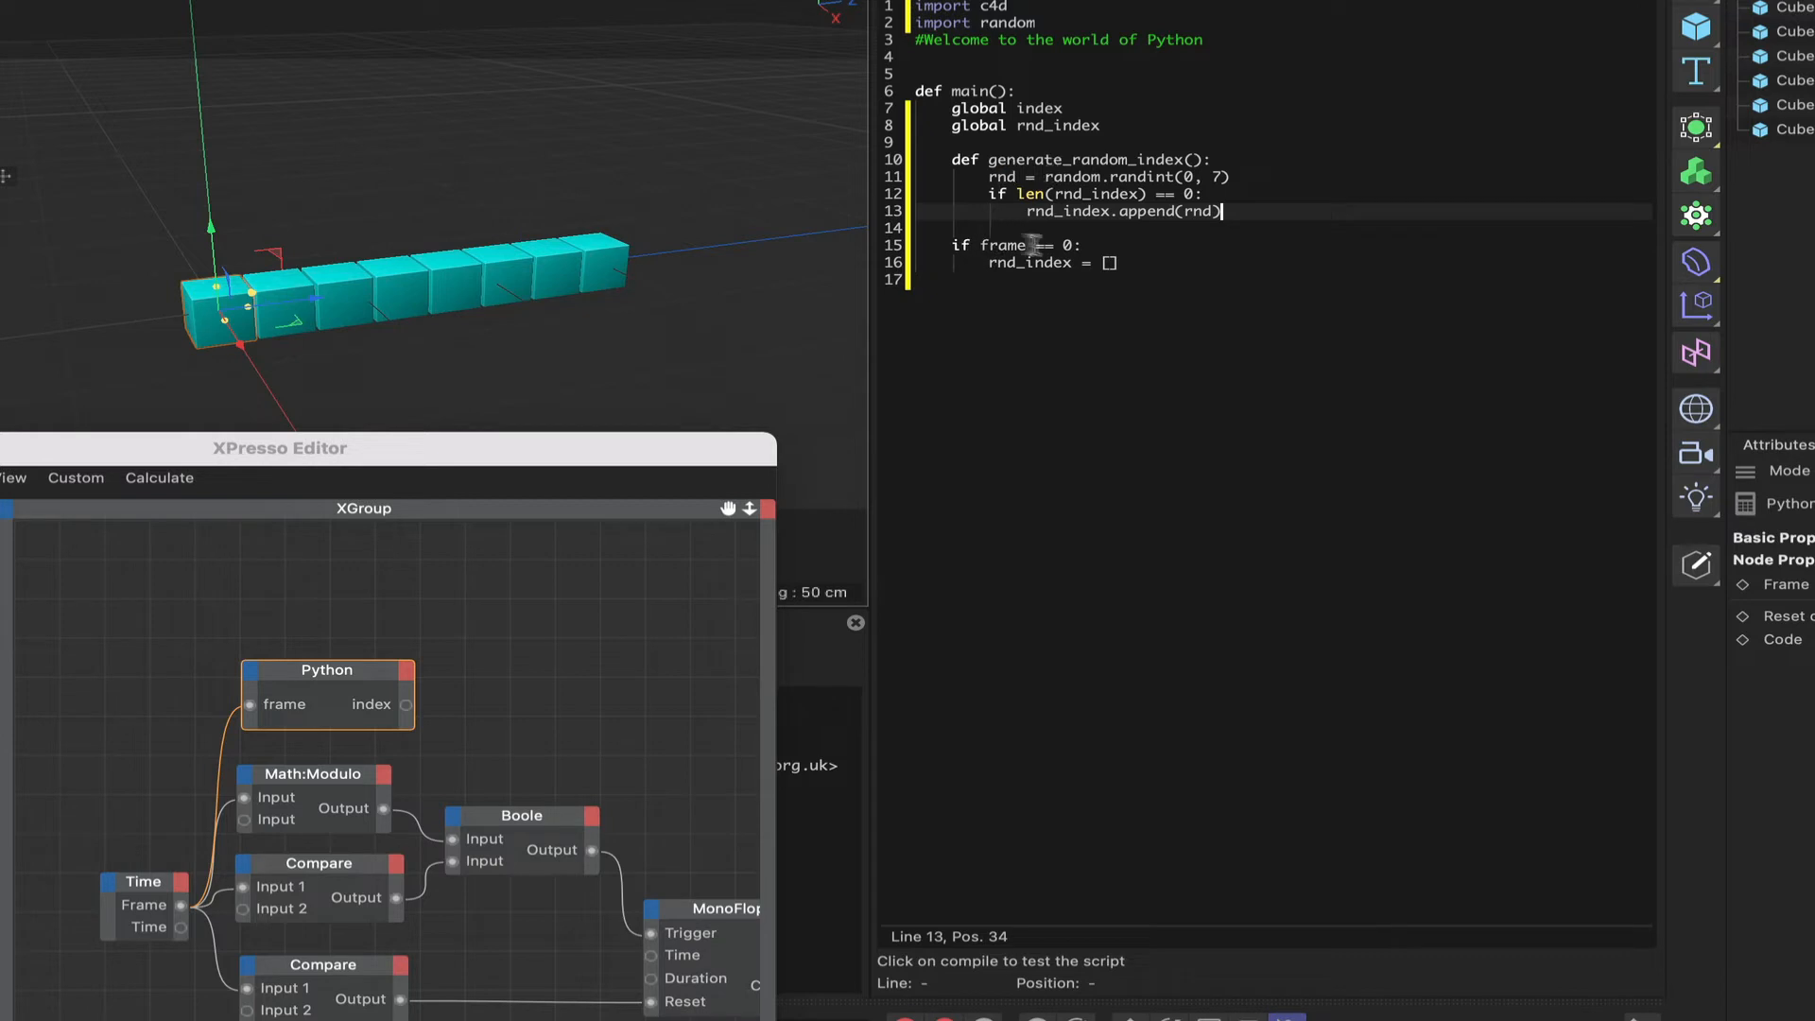
Step: Within the frame 0 block, call "generate_random_index()" and add "index = rnd_index[0]" below it
click(1128, 264)
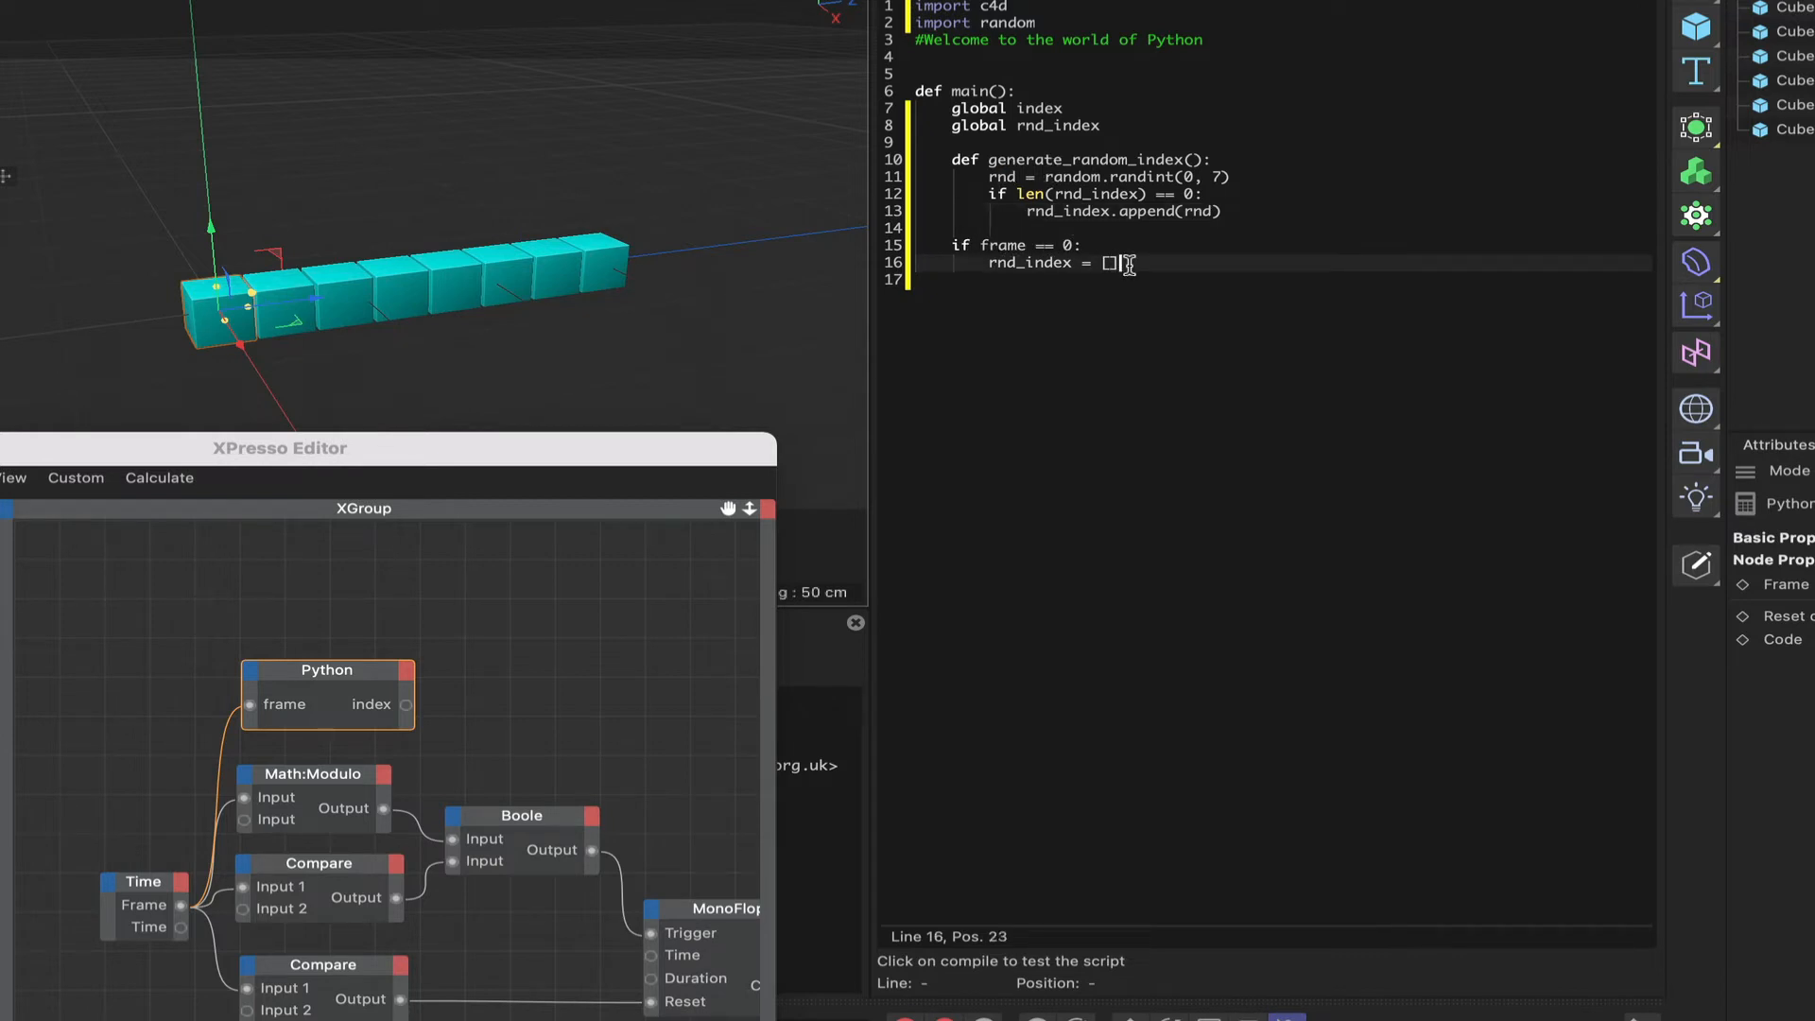
key(Return)
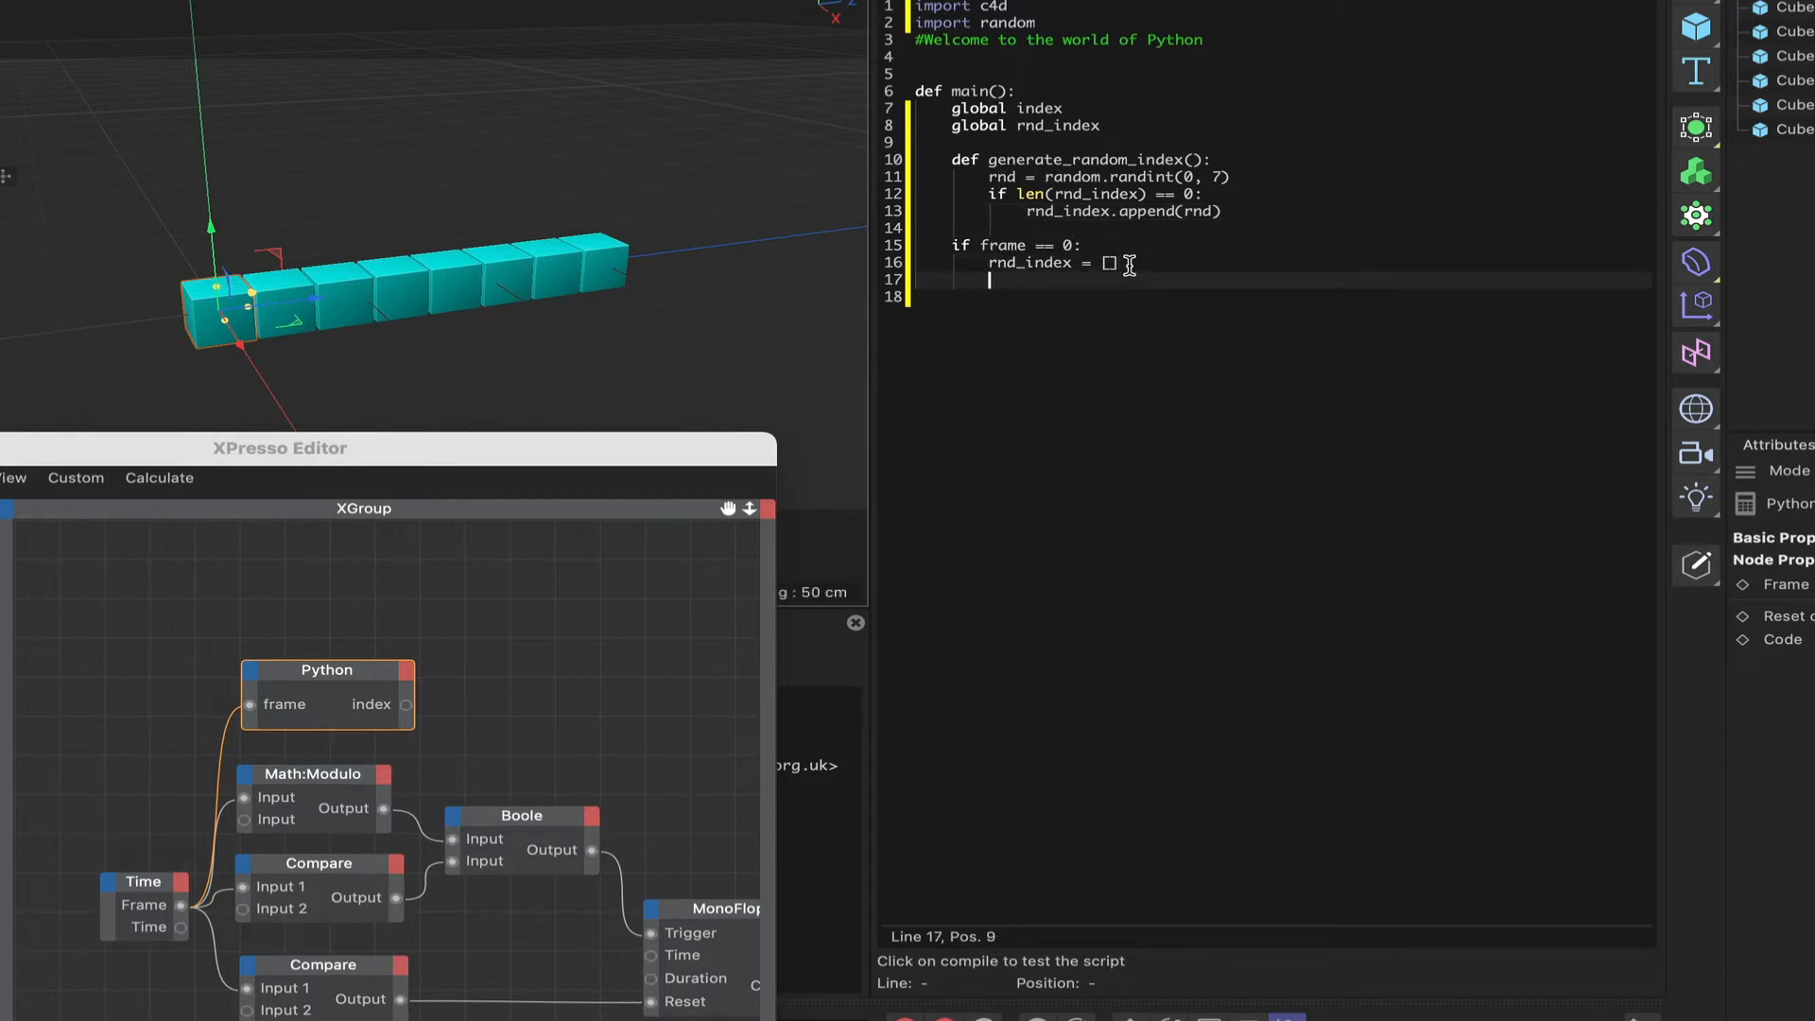
text(generate_random_index()
text())
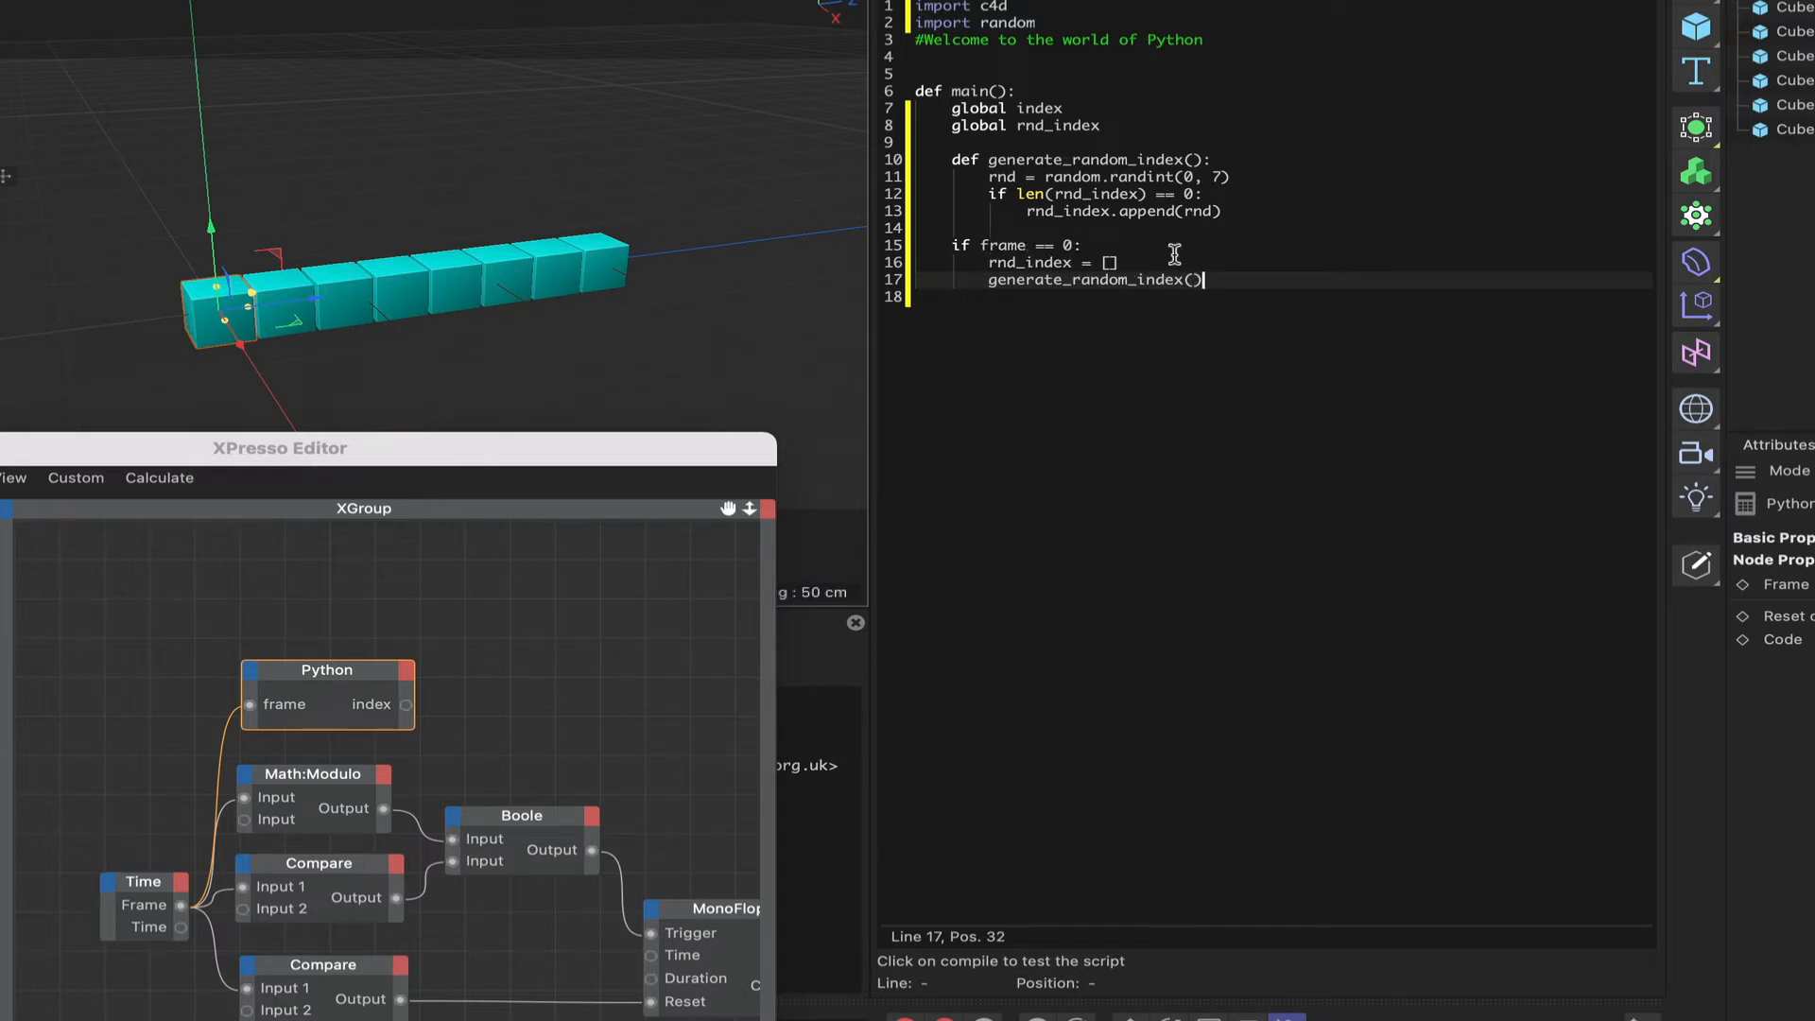
key(Return)
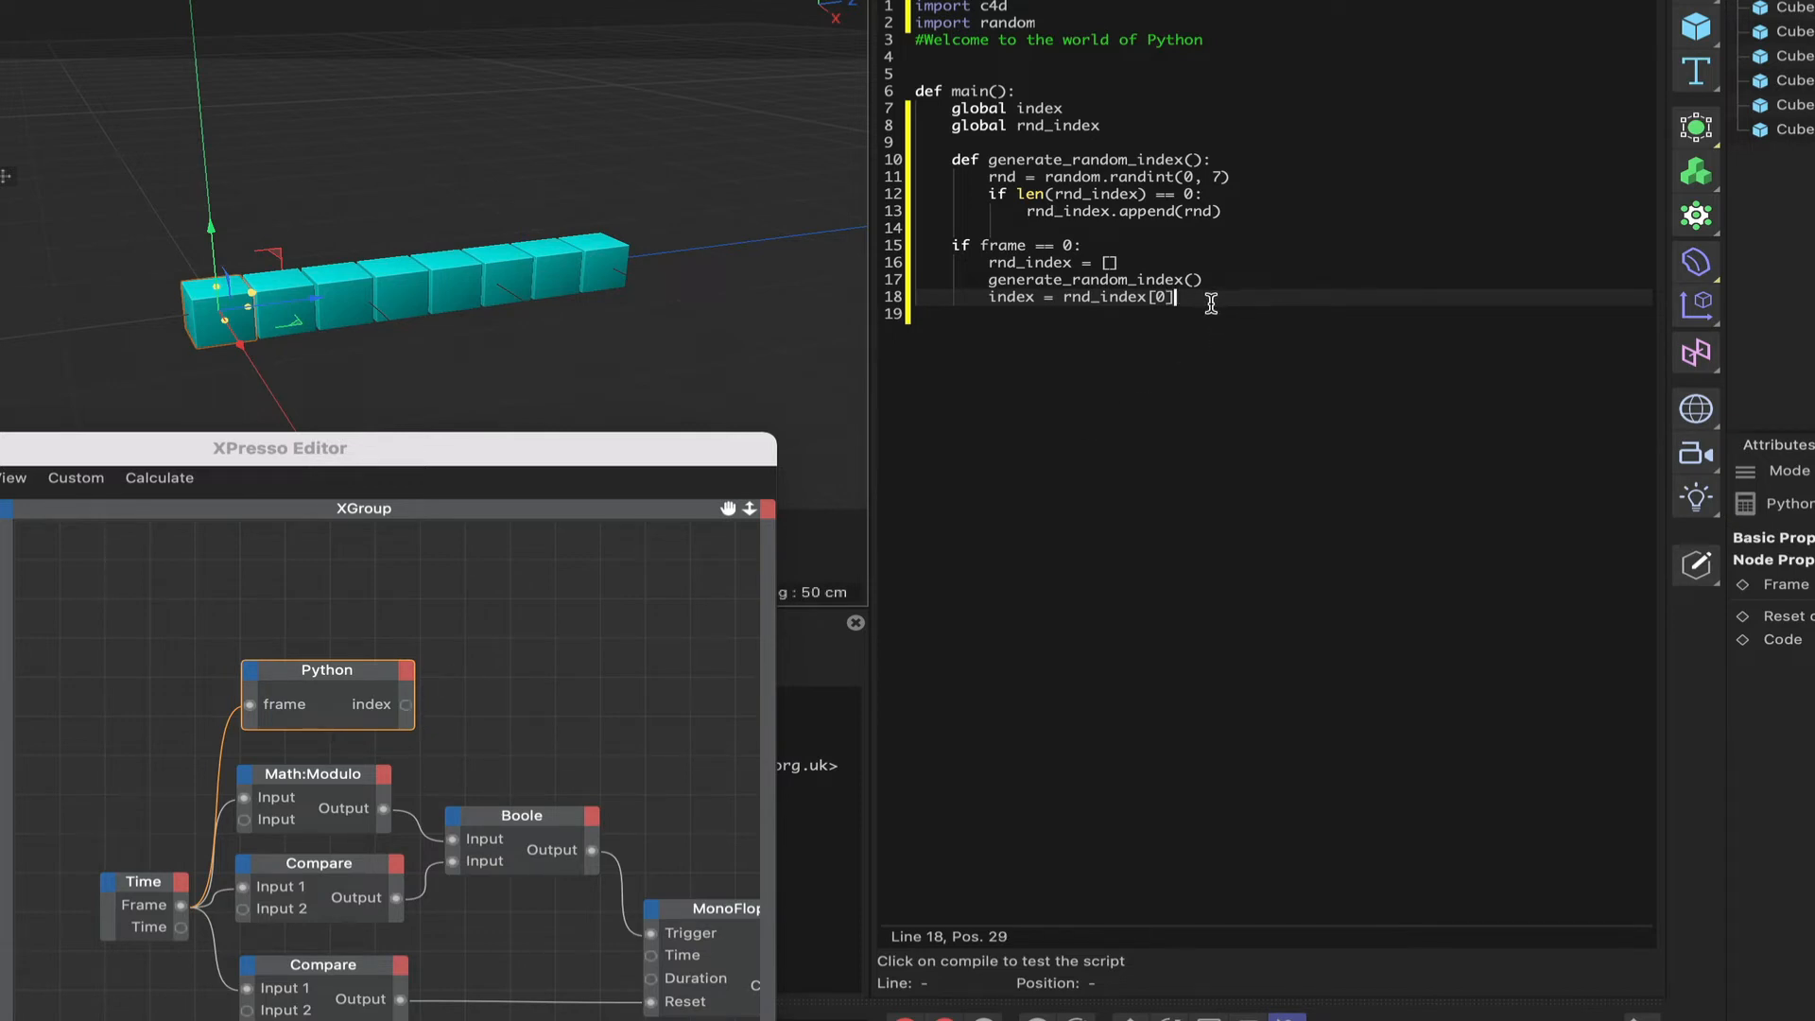
Step: Add an "else:" branch after the frame 0 block and copy the line "index = rnd_index[0]" into it
key(Return)
key(Return)
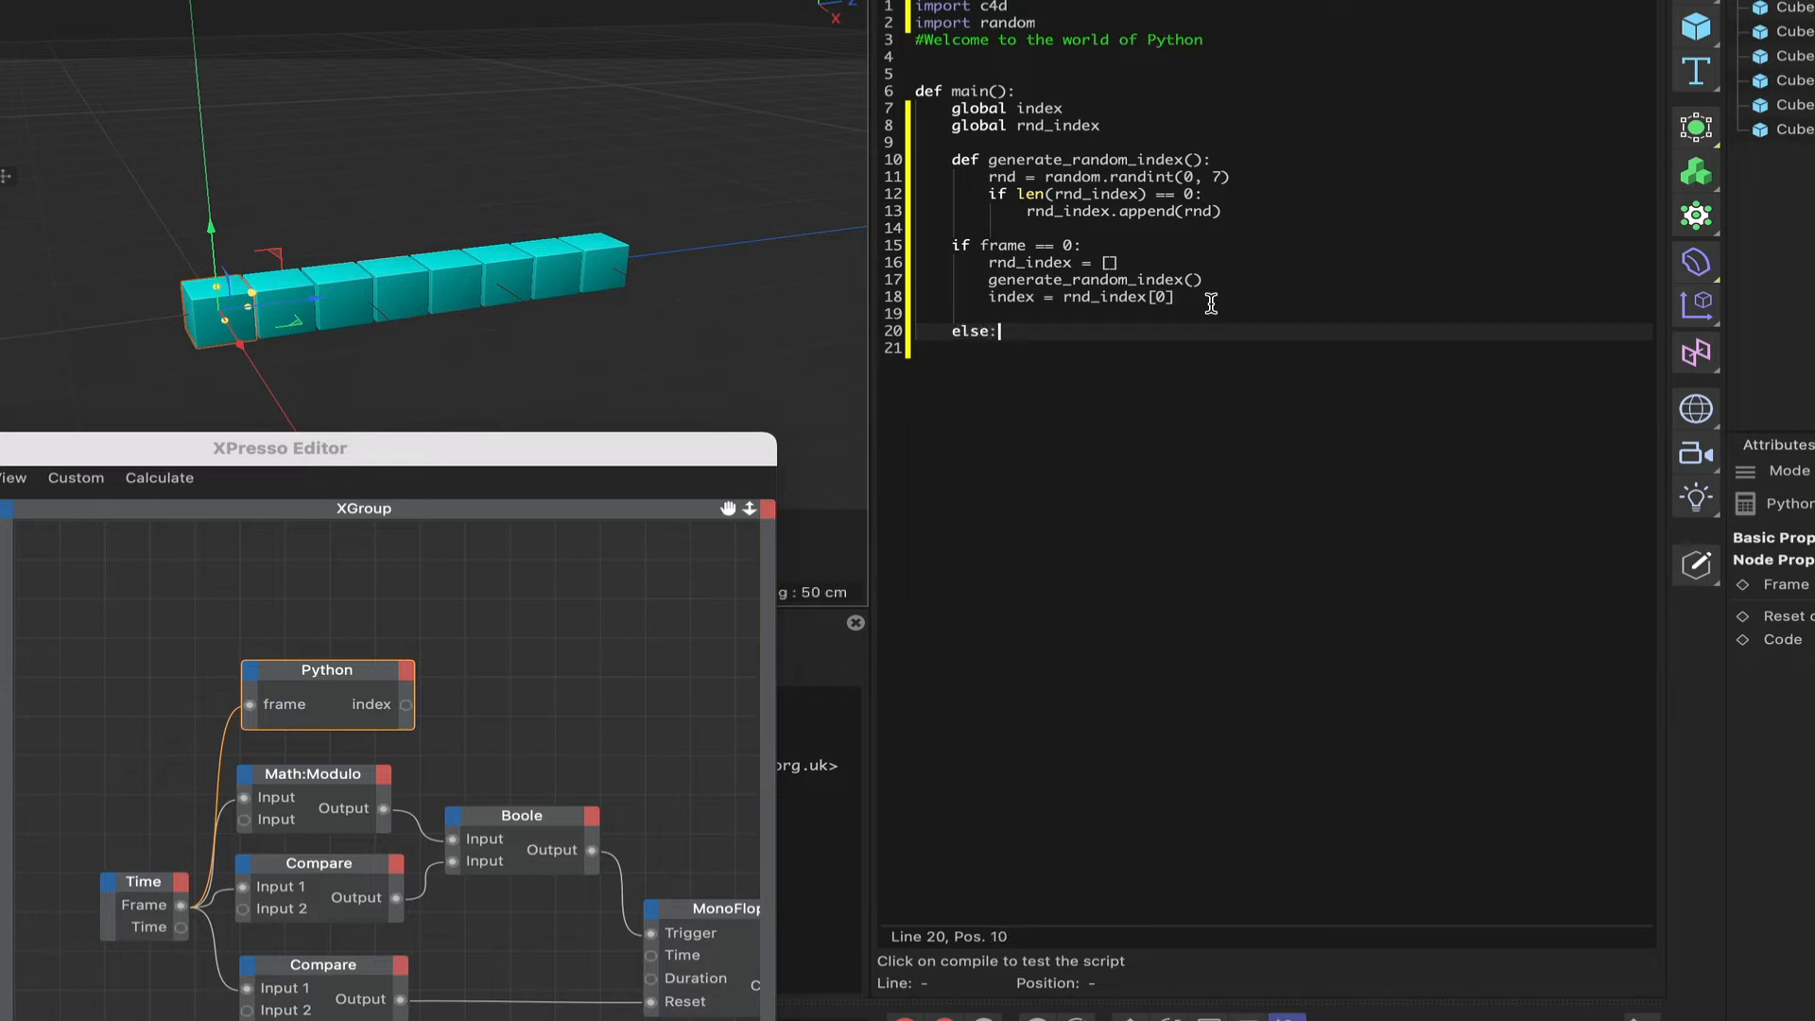
key(Return)
drag(990, 299, 1179, 299)
key(super+c)
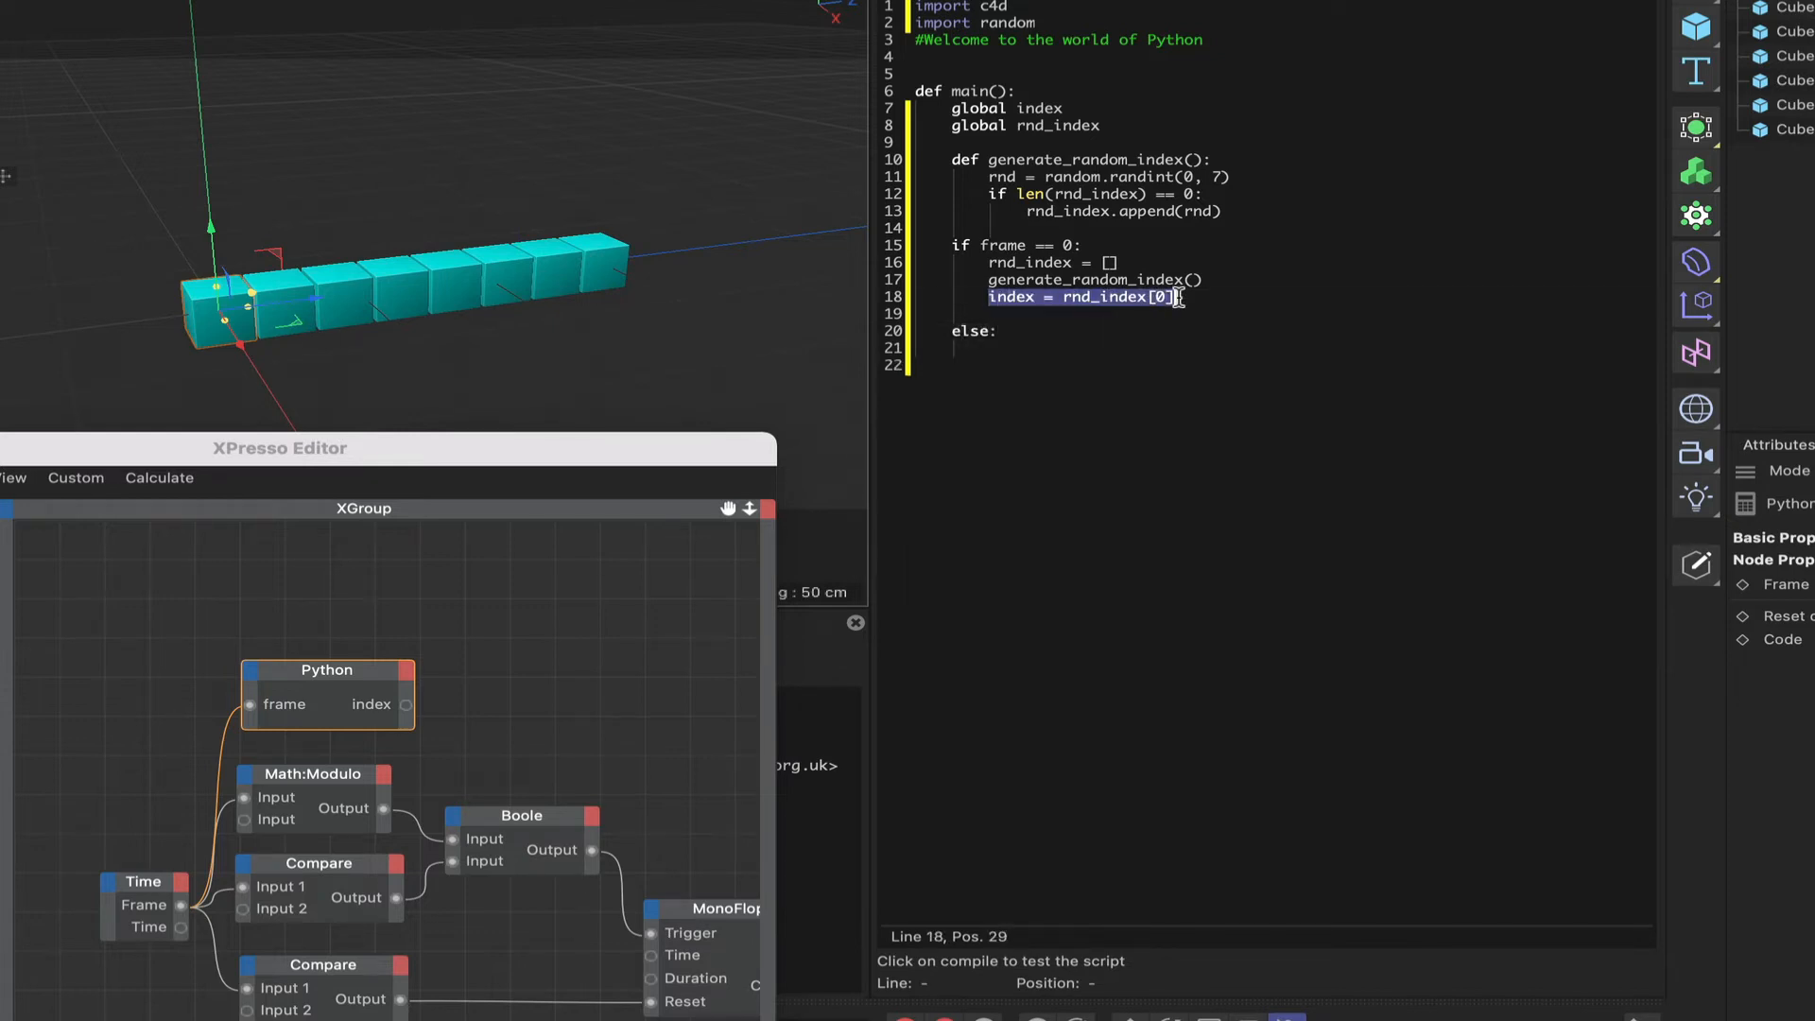
click(1001, 348)
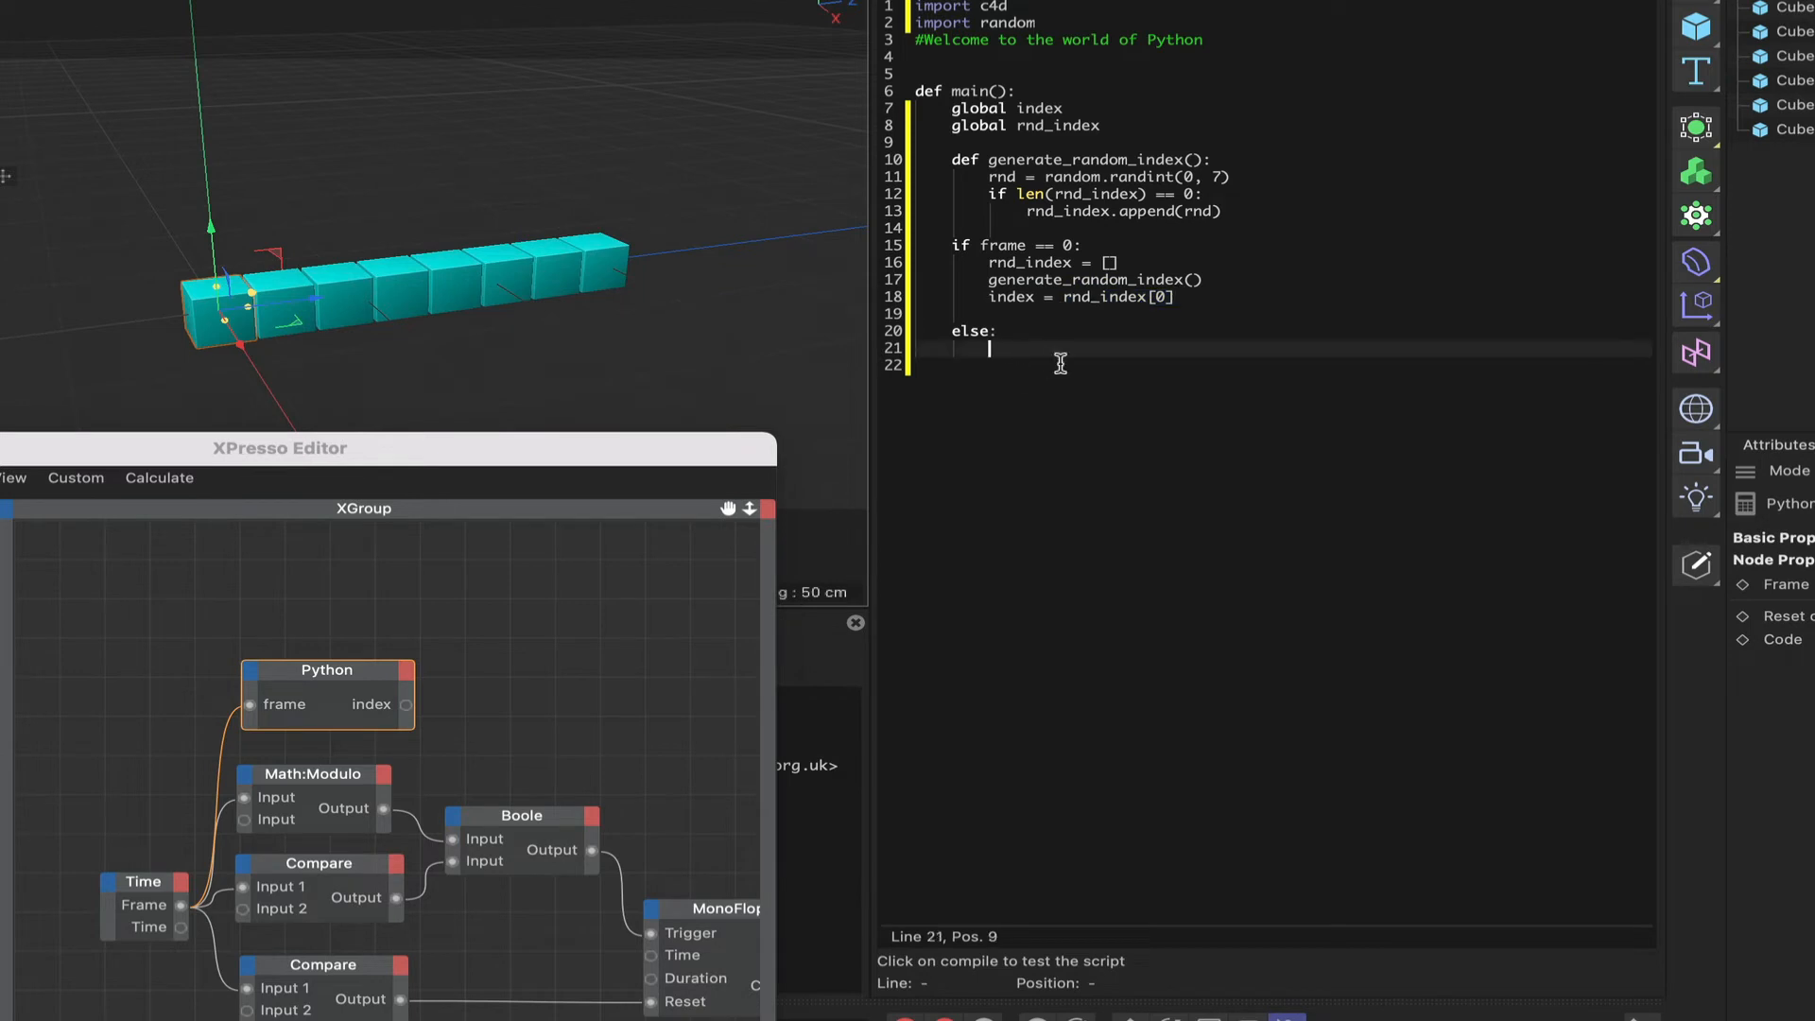
key(super+v)
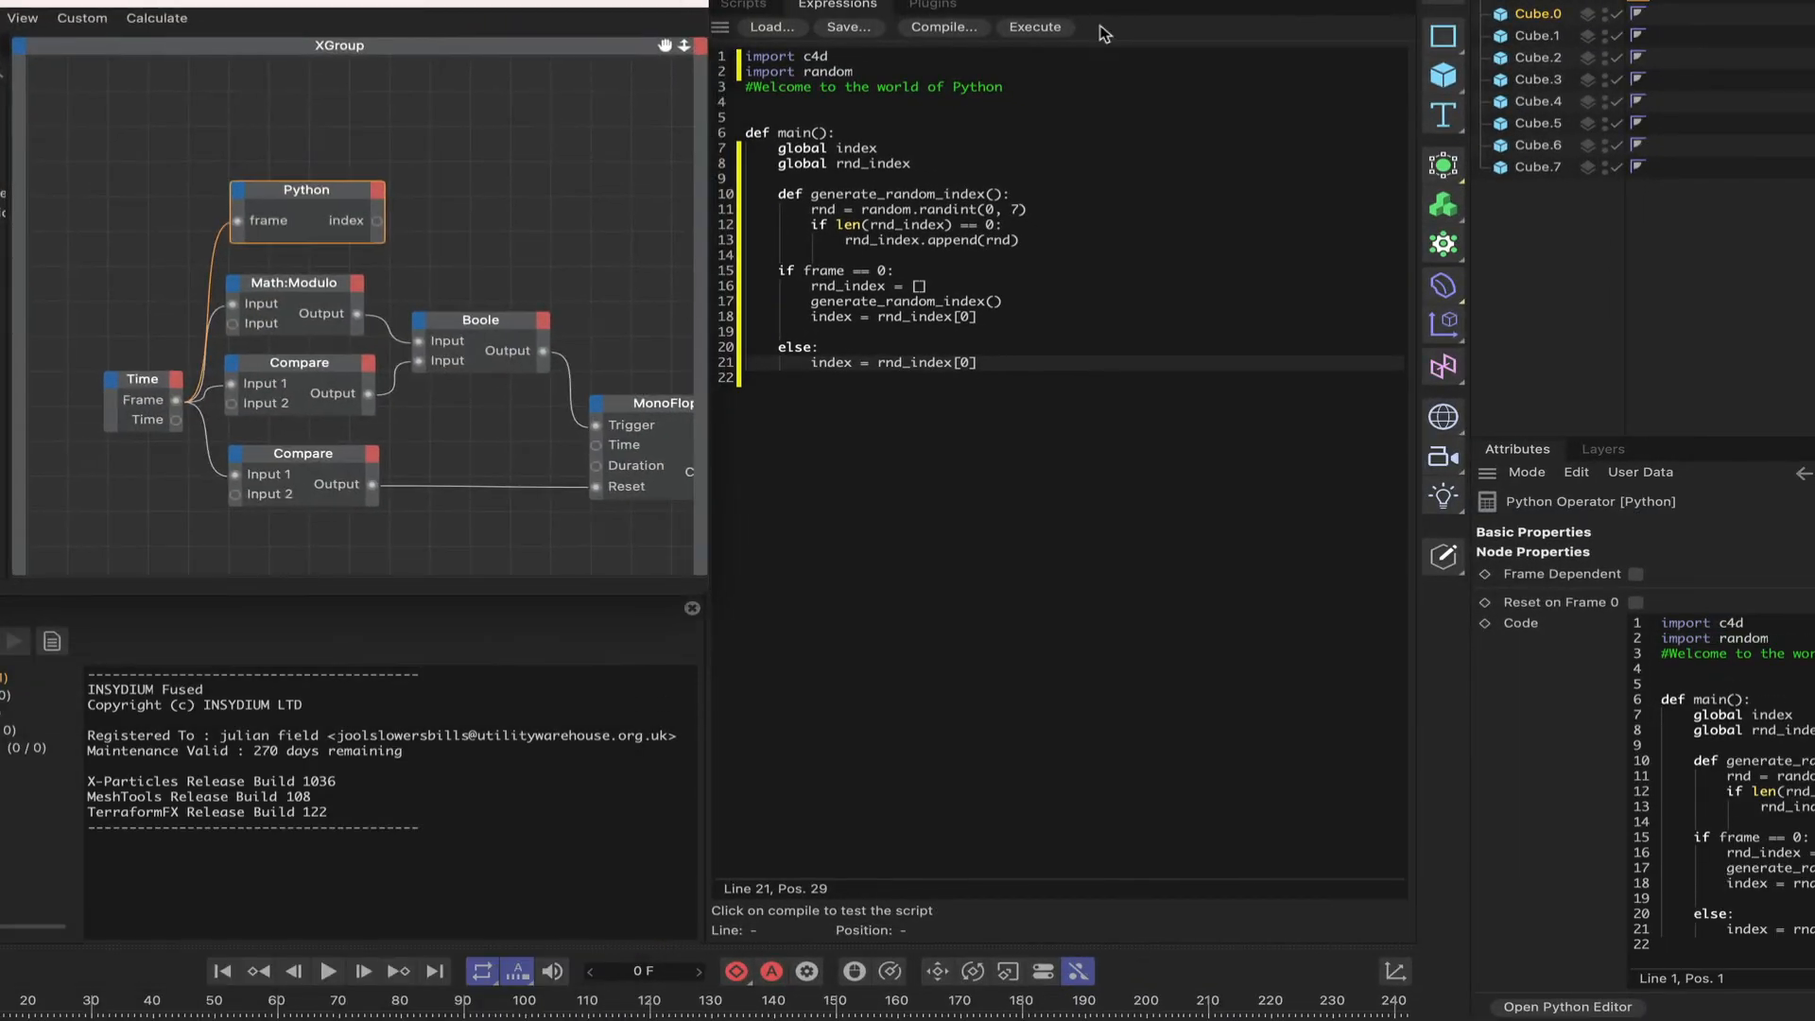
Step: Execute the Python script, clear the console and play the animation briefly to test the code
click(1035, 27)
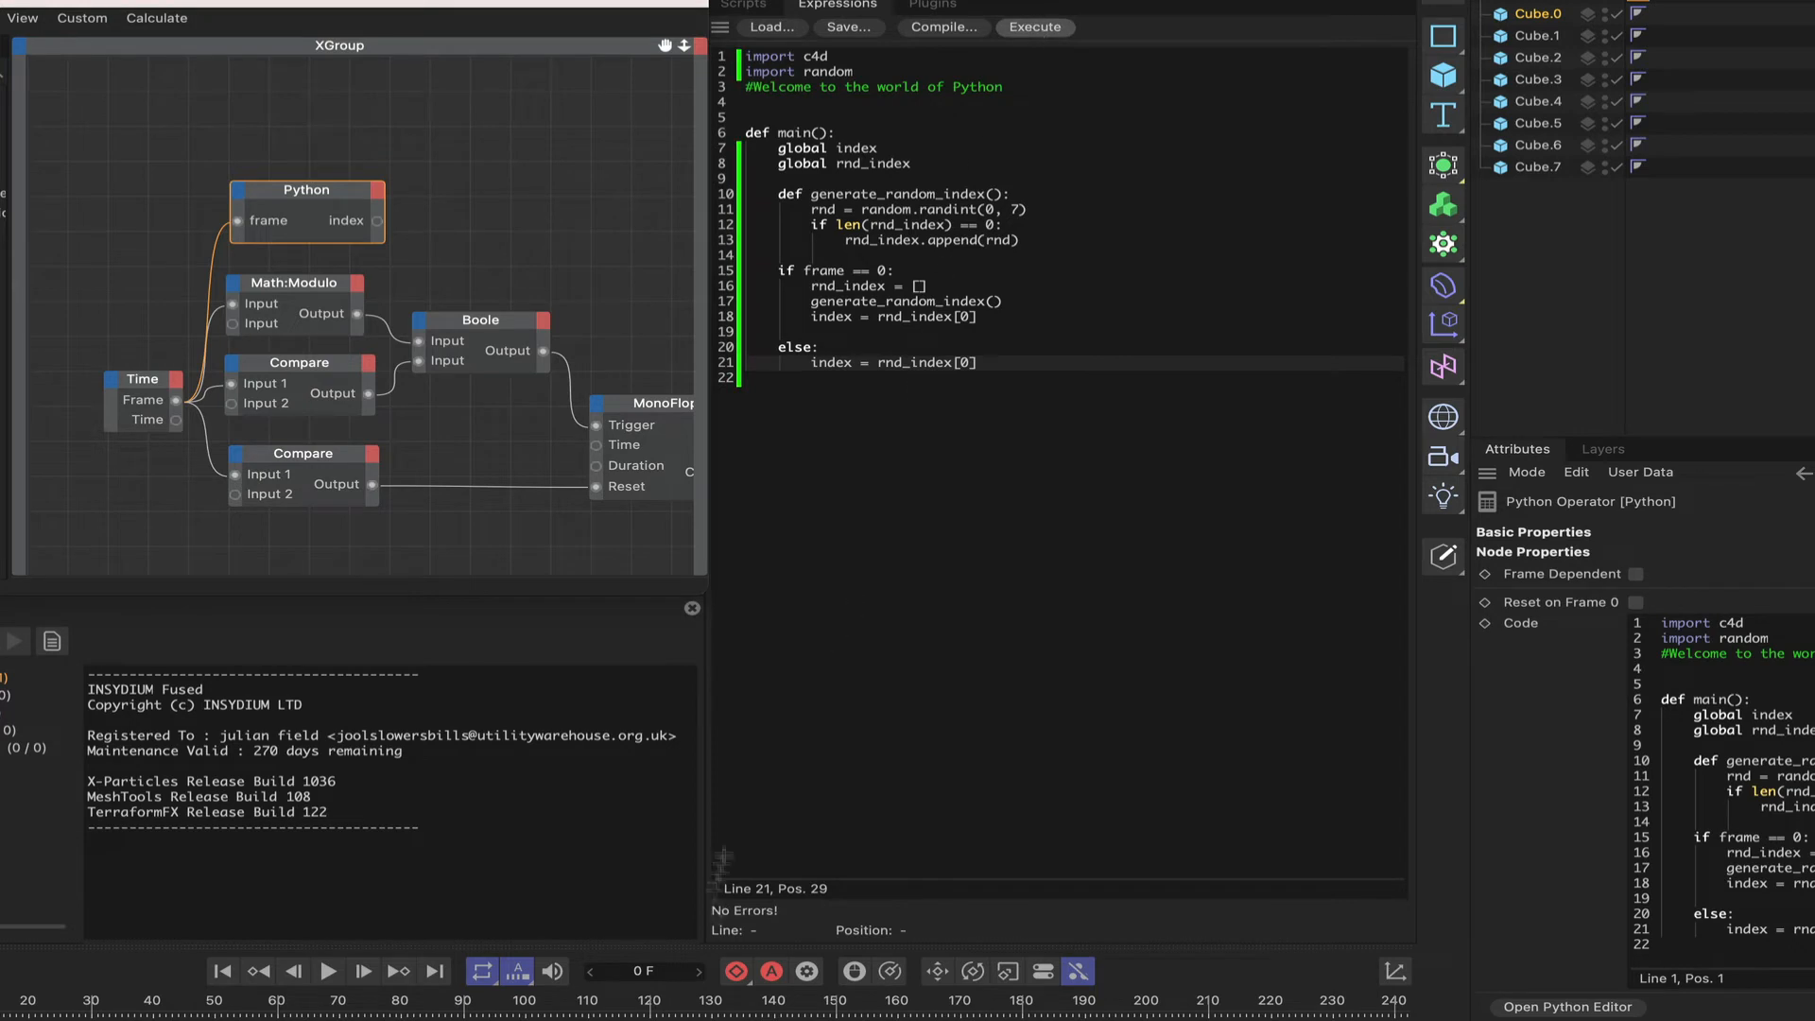
click(692, 610)
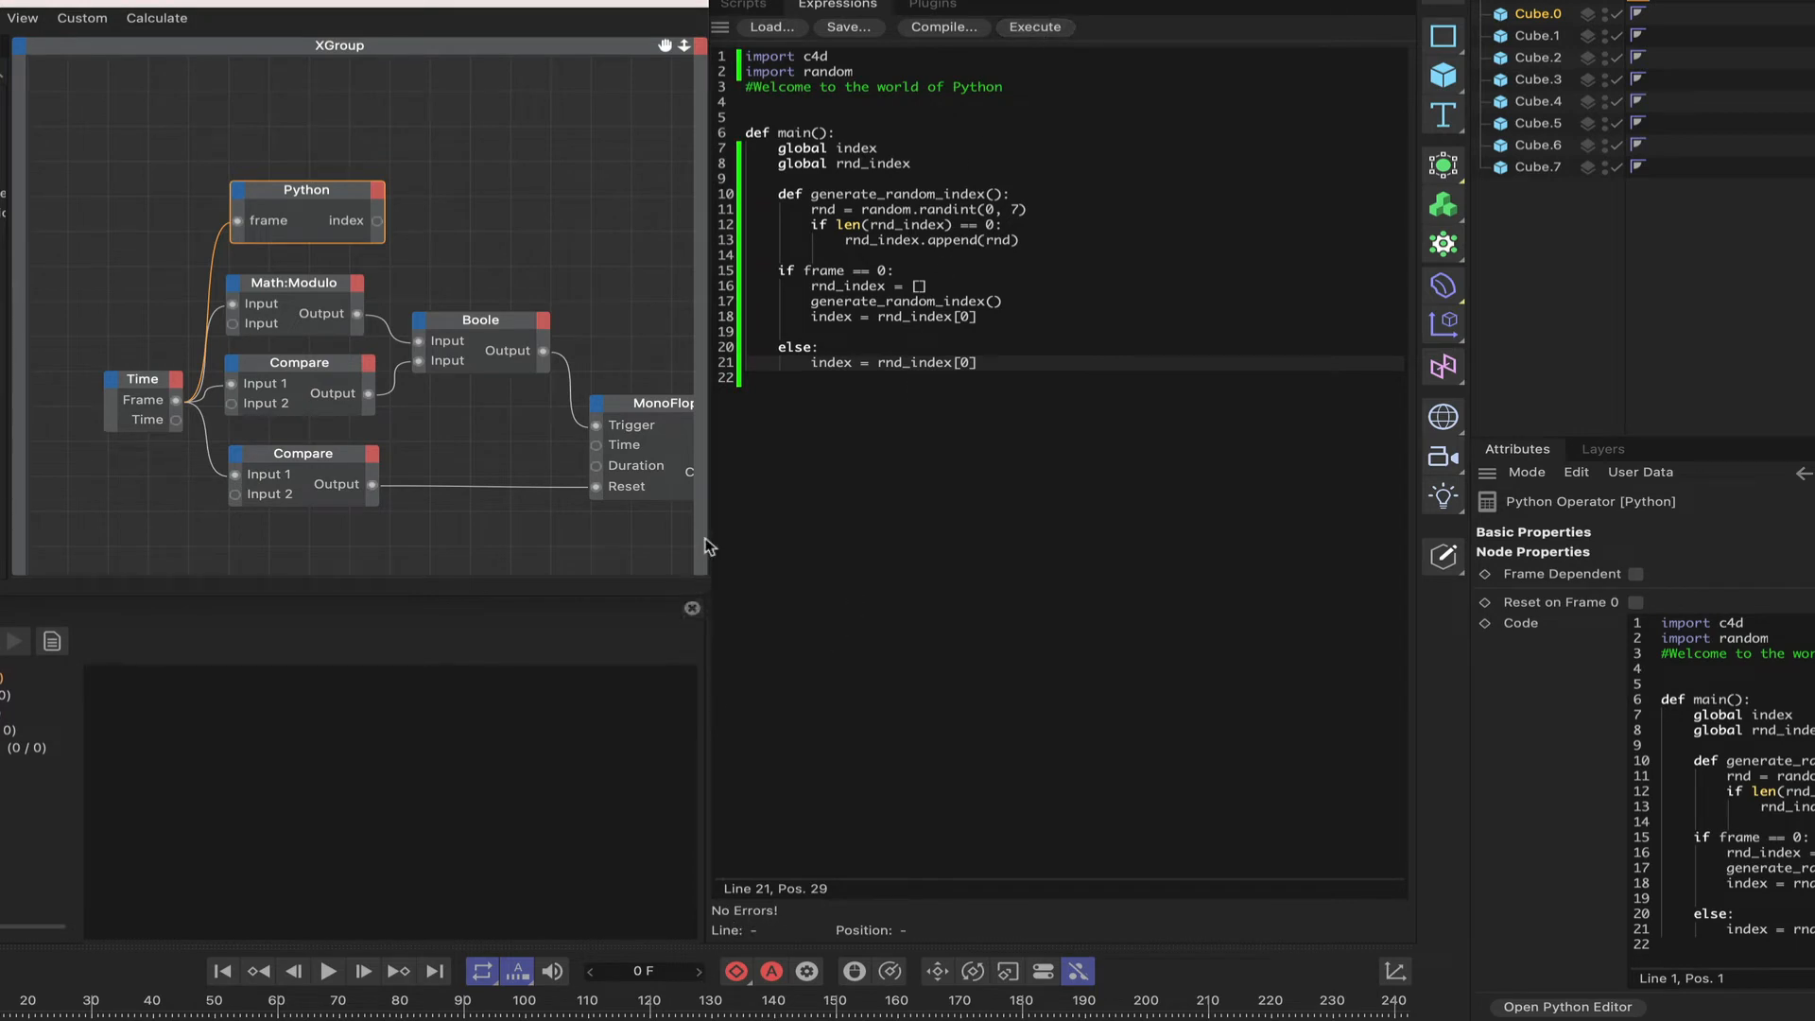
click(328, 972)
click(224, 973)
Step: Widen the XPresso window and connect the Python node's index output to the upper Link List's Index input
drag(669, 49, 483, 61)
drag(665, 50, 540, 48)
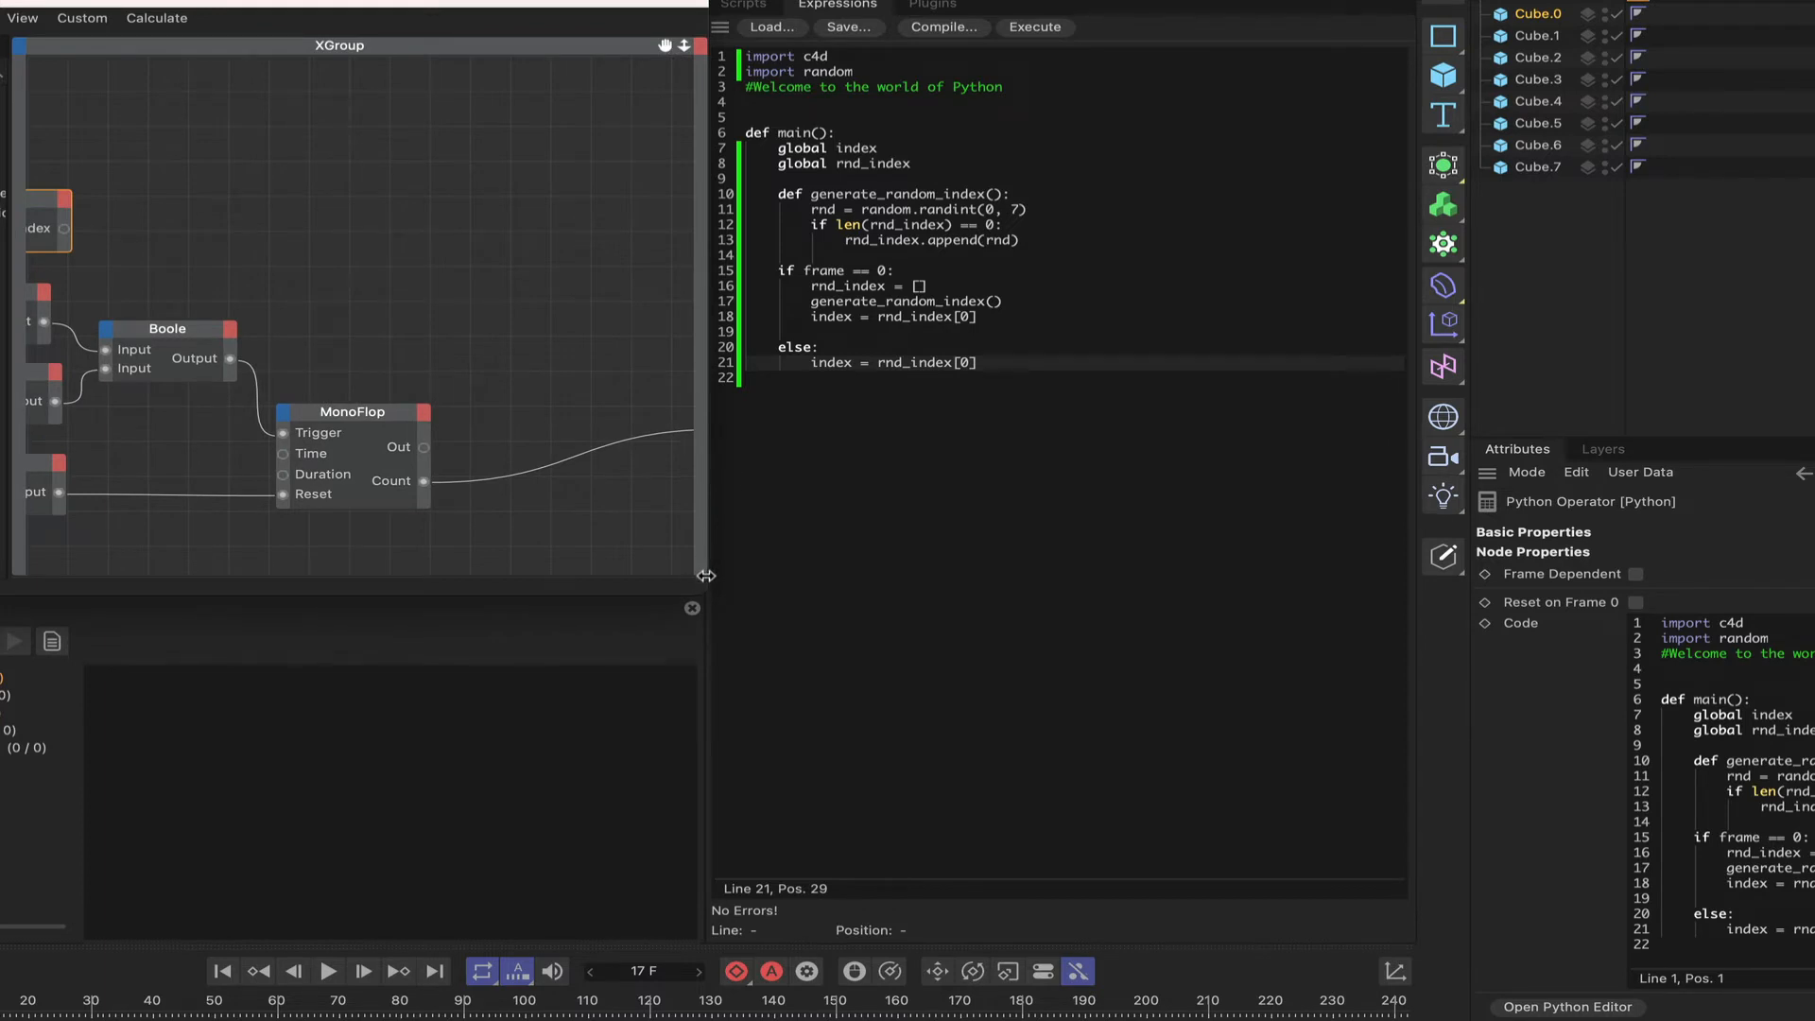
drag(707, 573, 1492, 572)
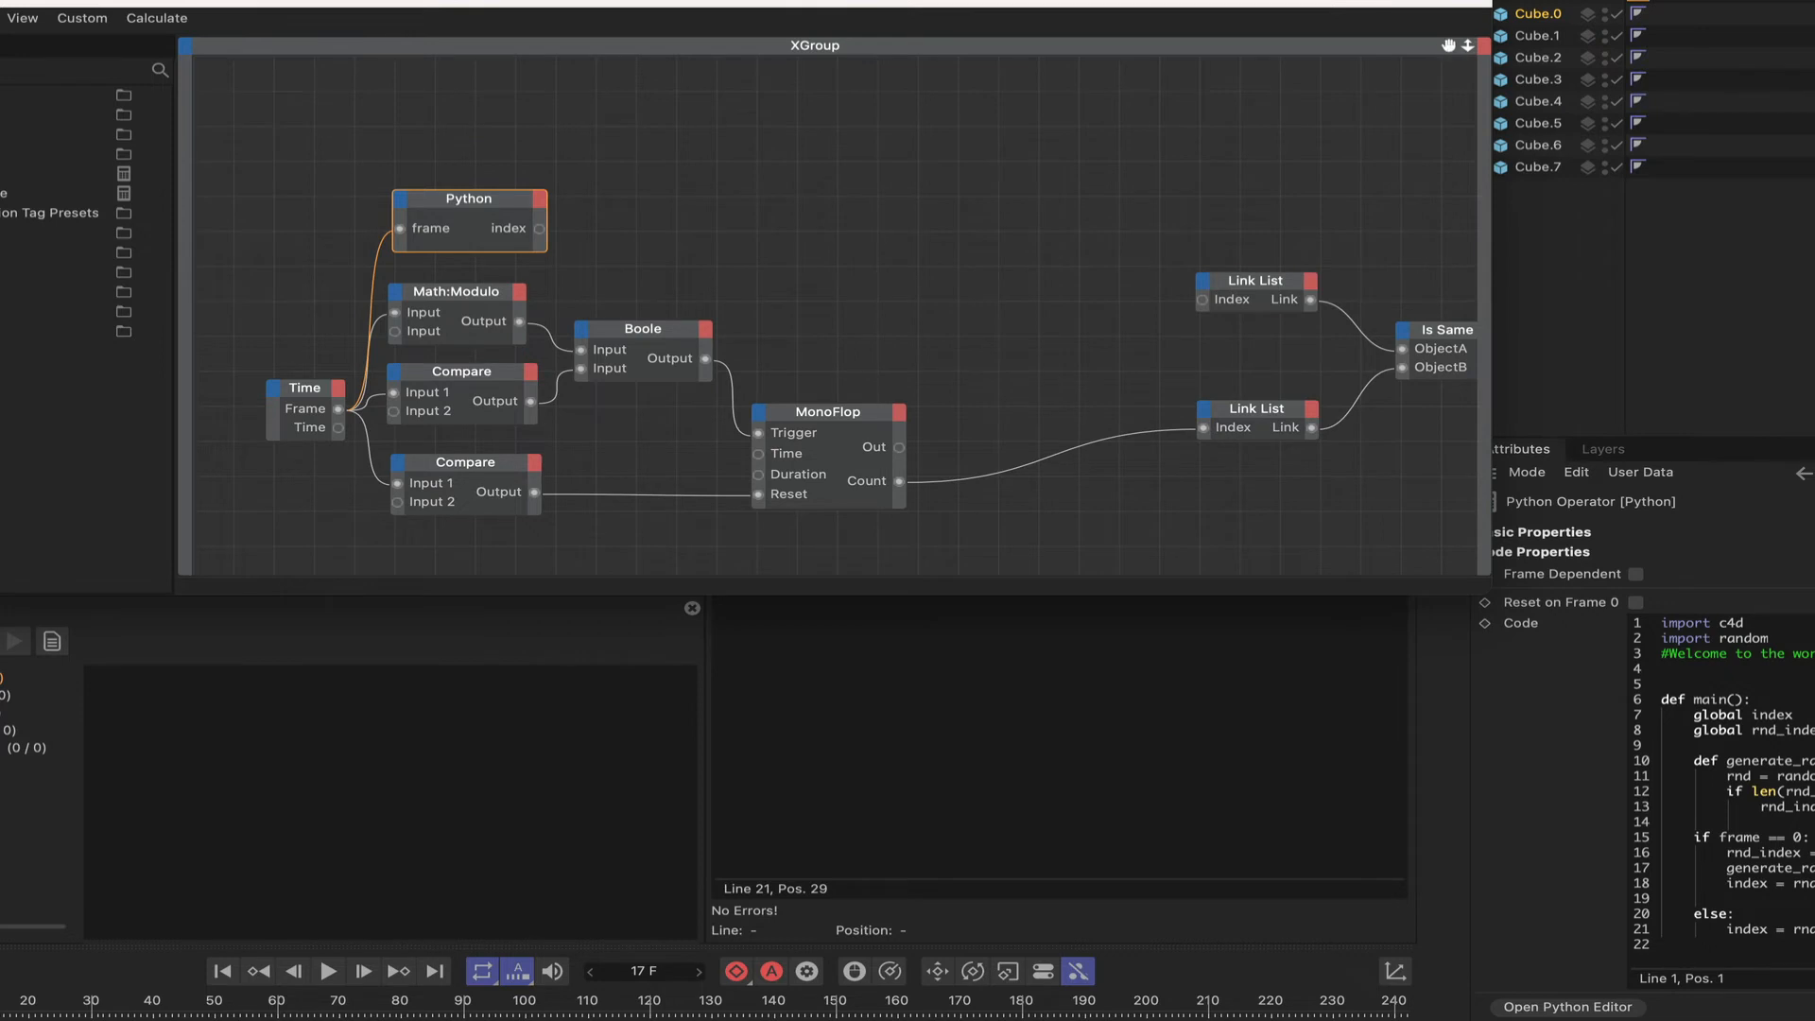
drag(1447, 47, 1318, 25)
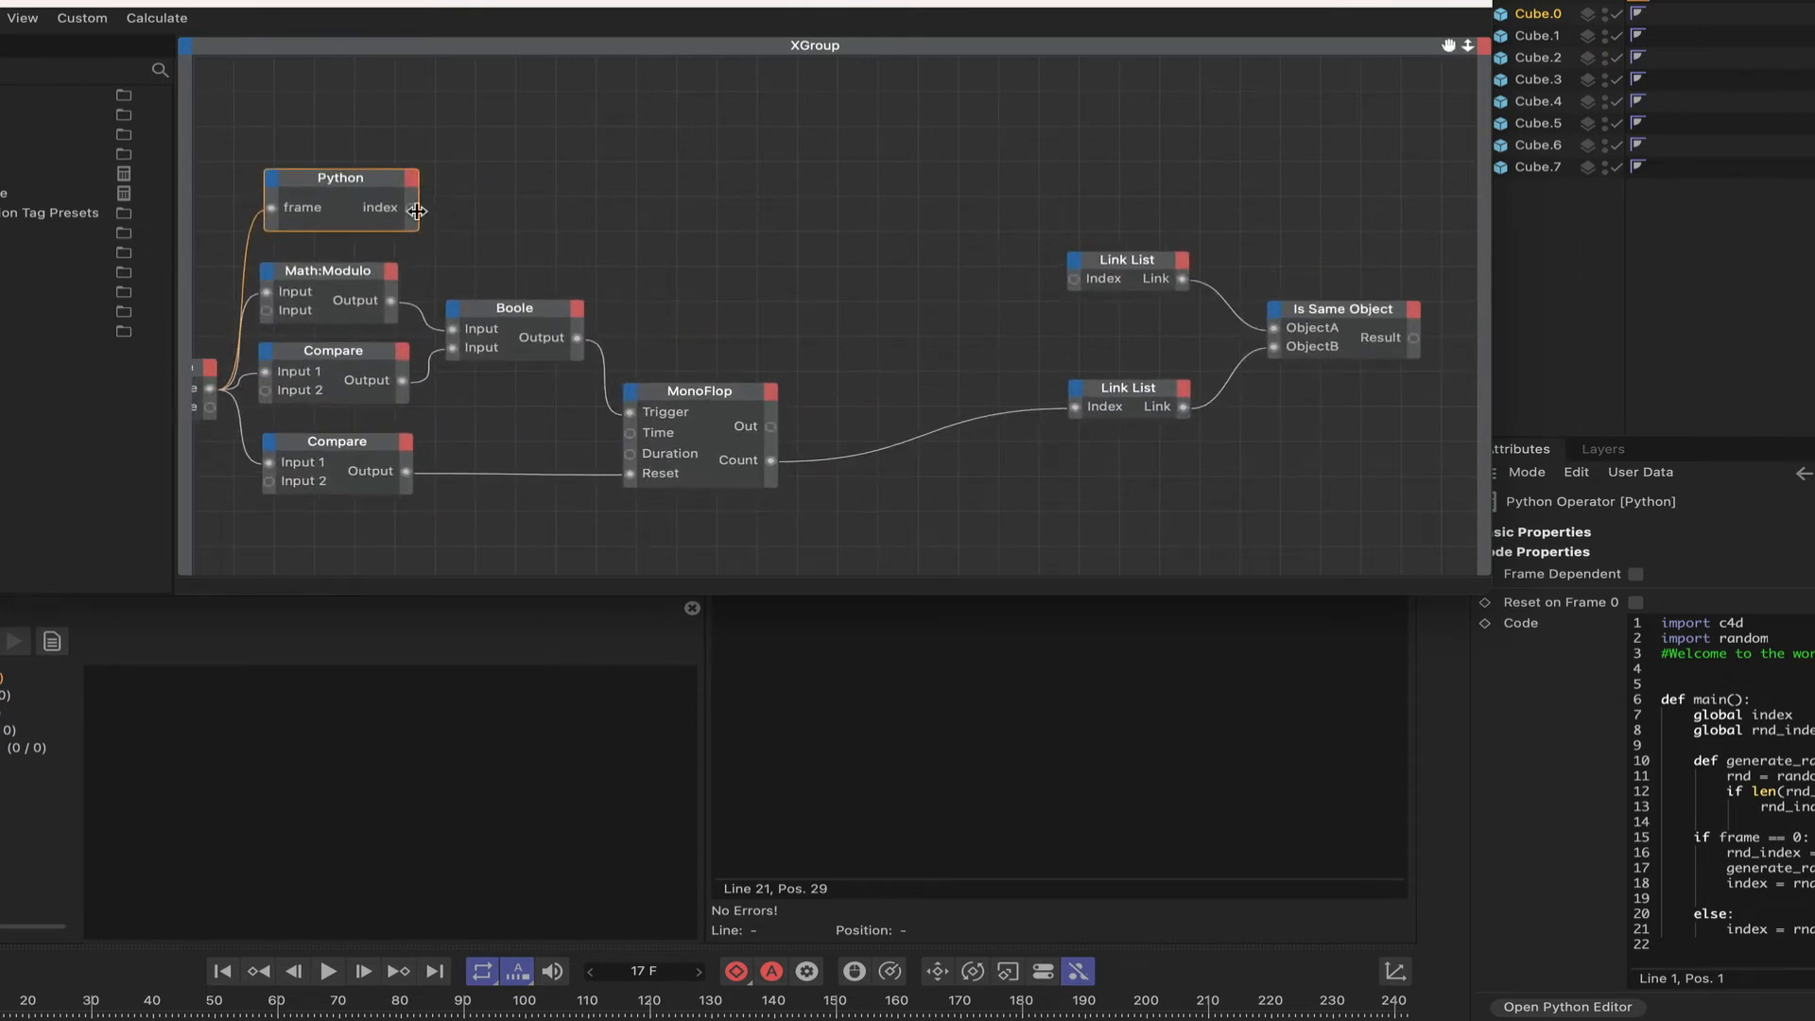
drag(416, 210, 1074, 279)
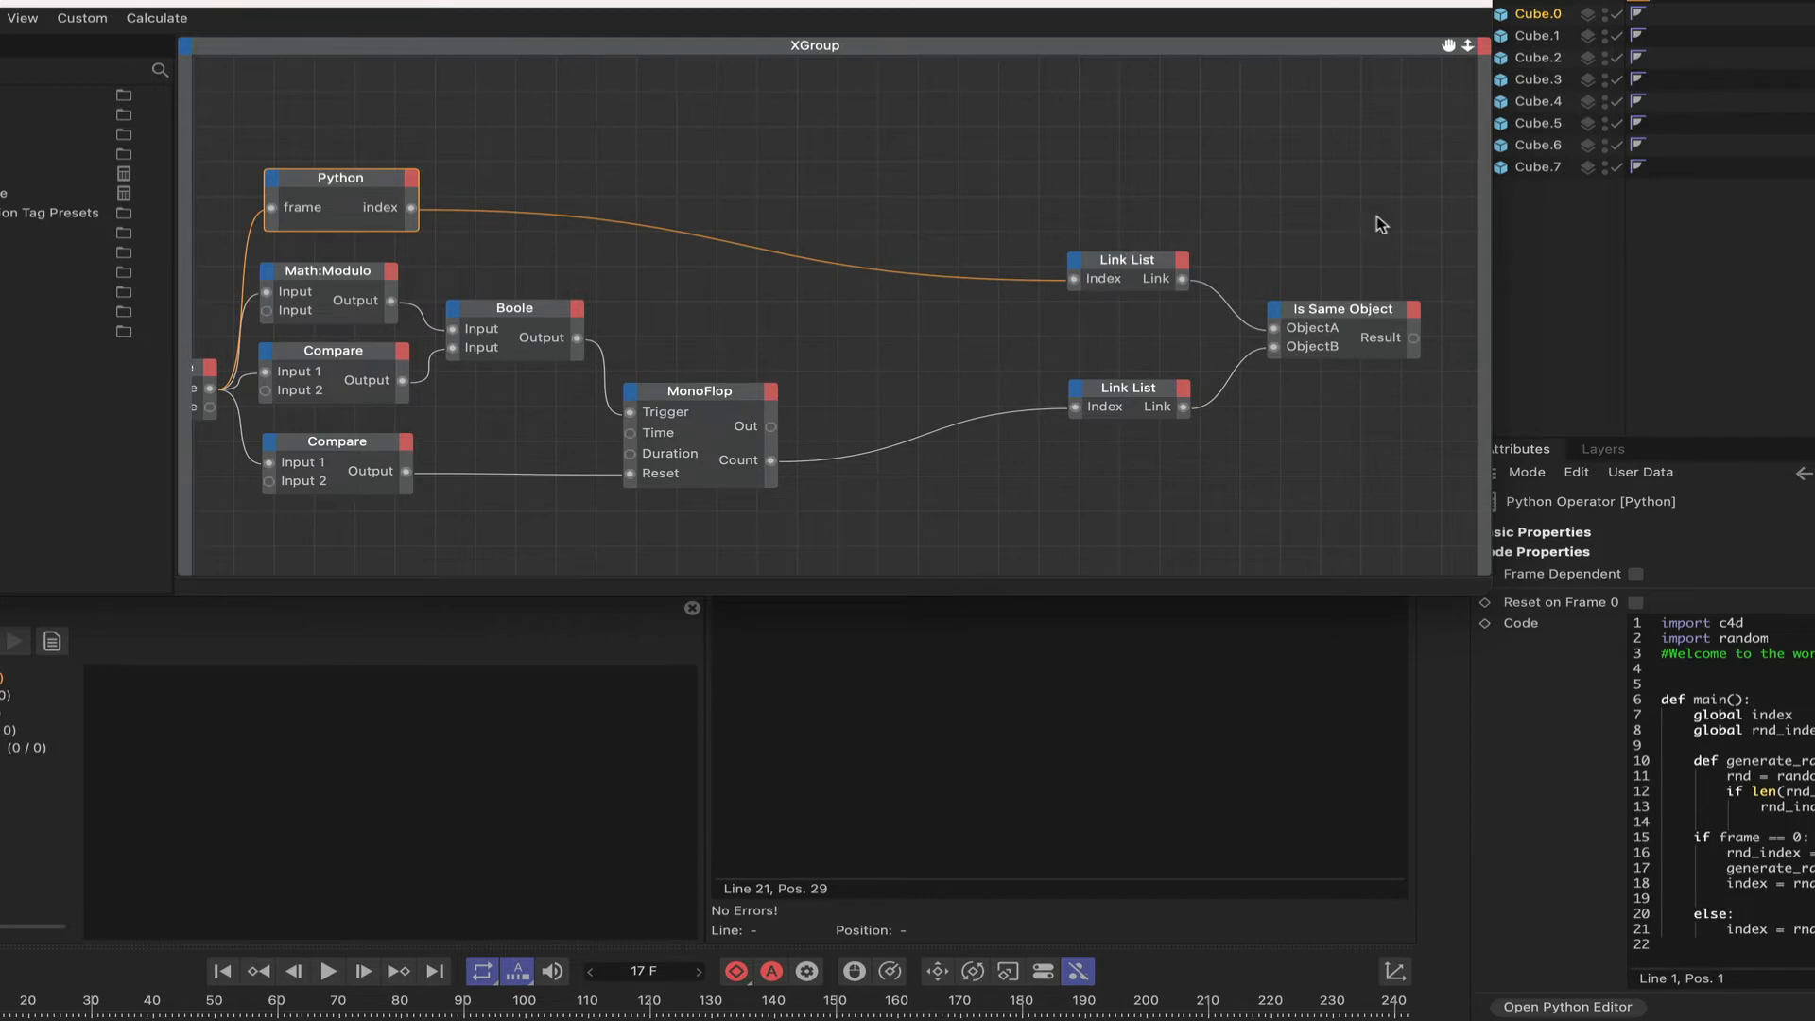
Step: Add a Result node fed by the Is Same Object output and place a copy of it above the Link Lists
drag(1446, 41, 1339, 27)
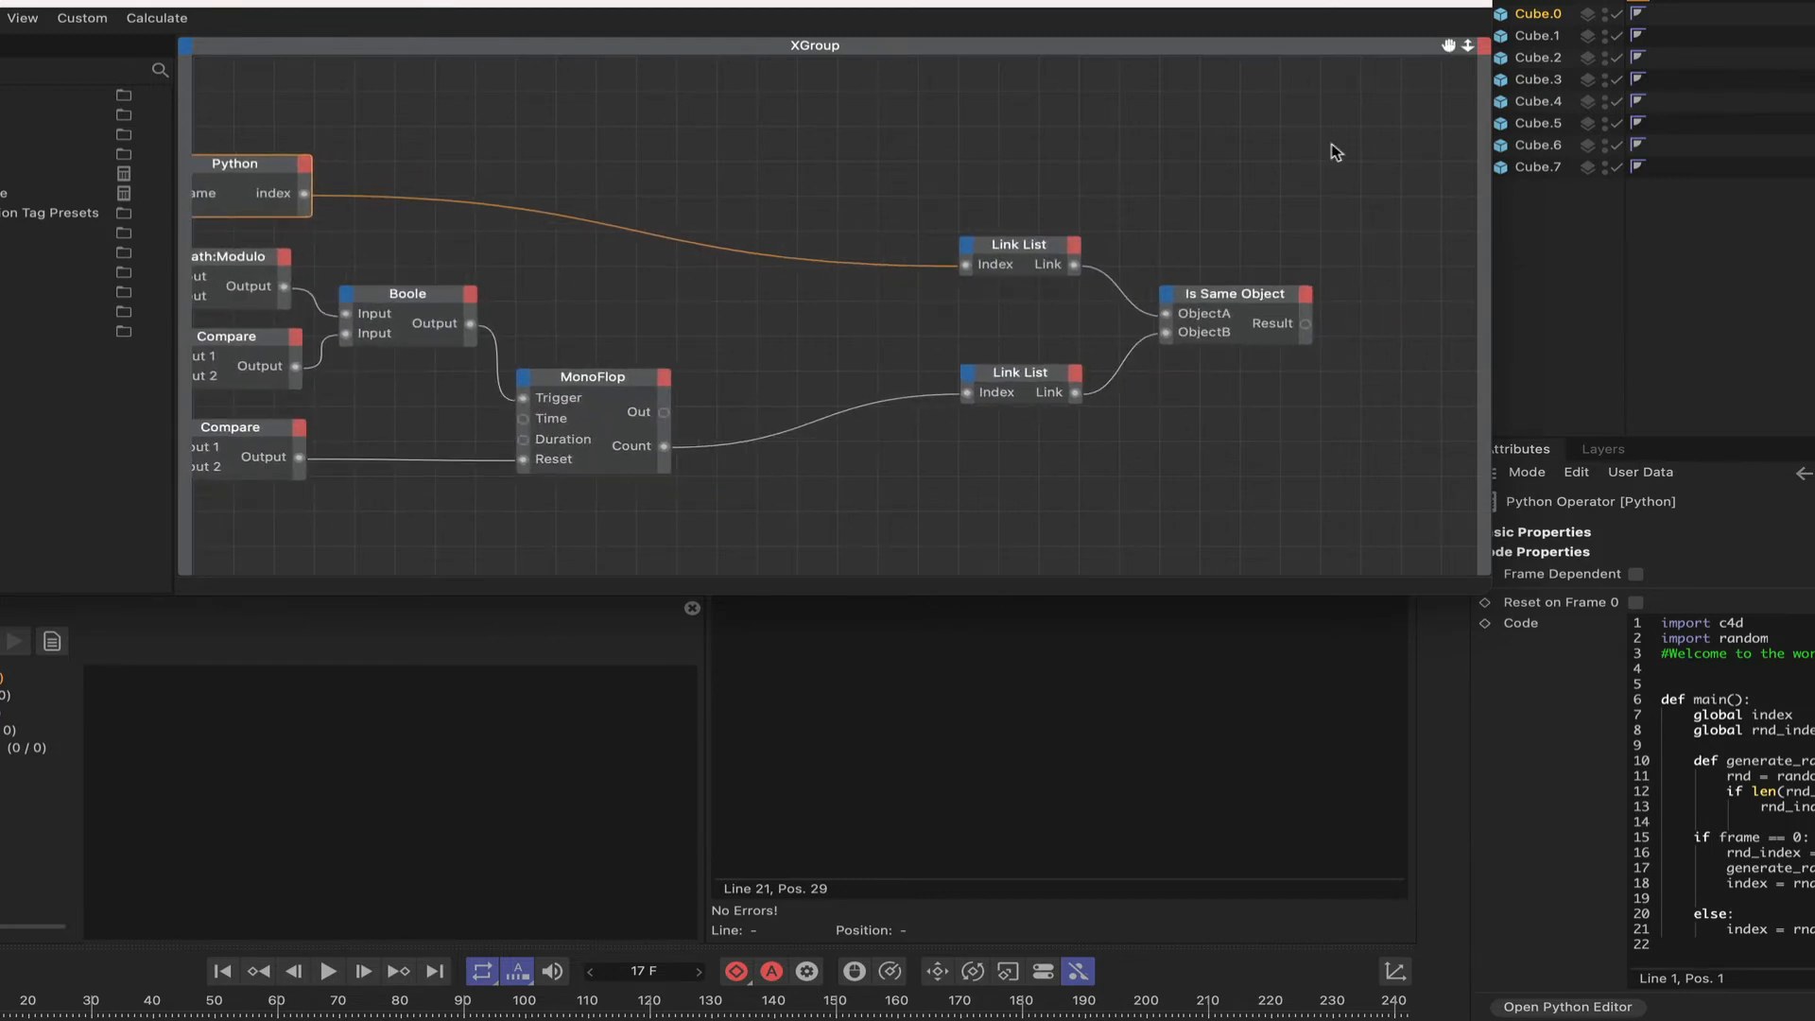
right_click(1249, 196)
mouse_move(1337, 241)
mouse_move(1467, 243)
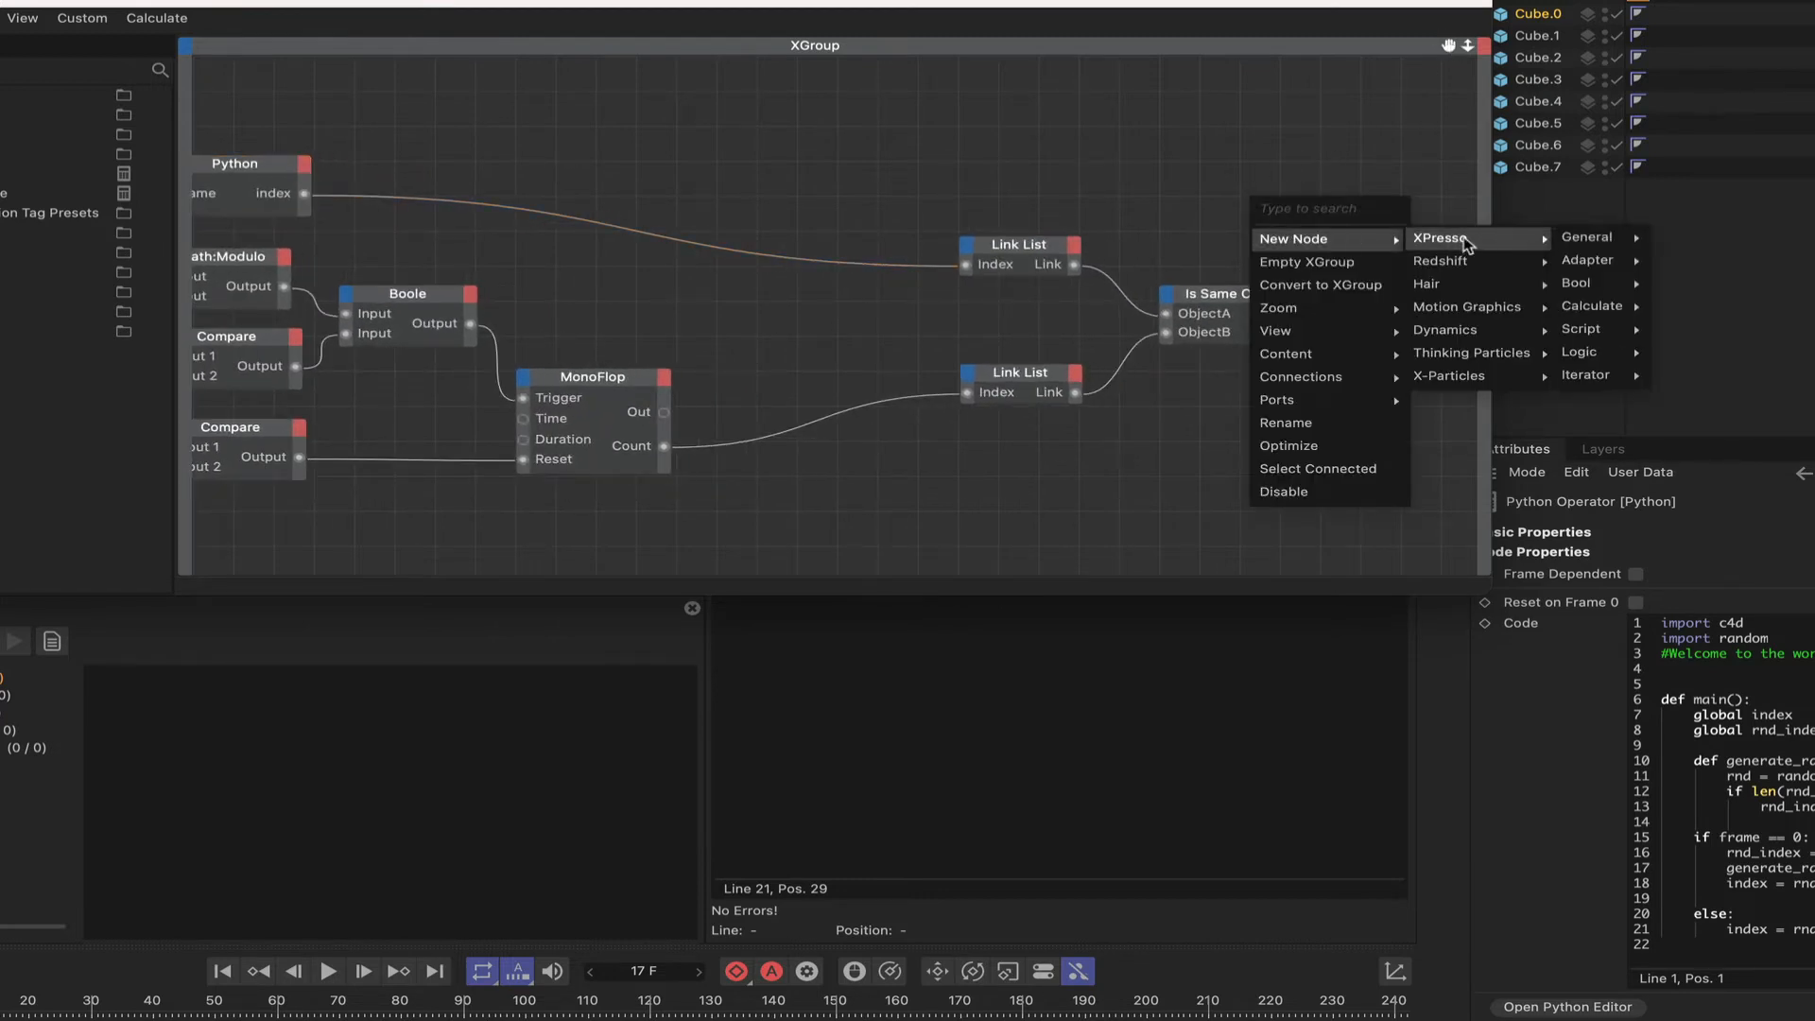
mouse_move(1596, 246)
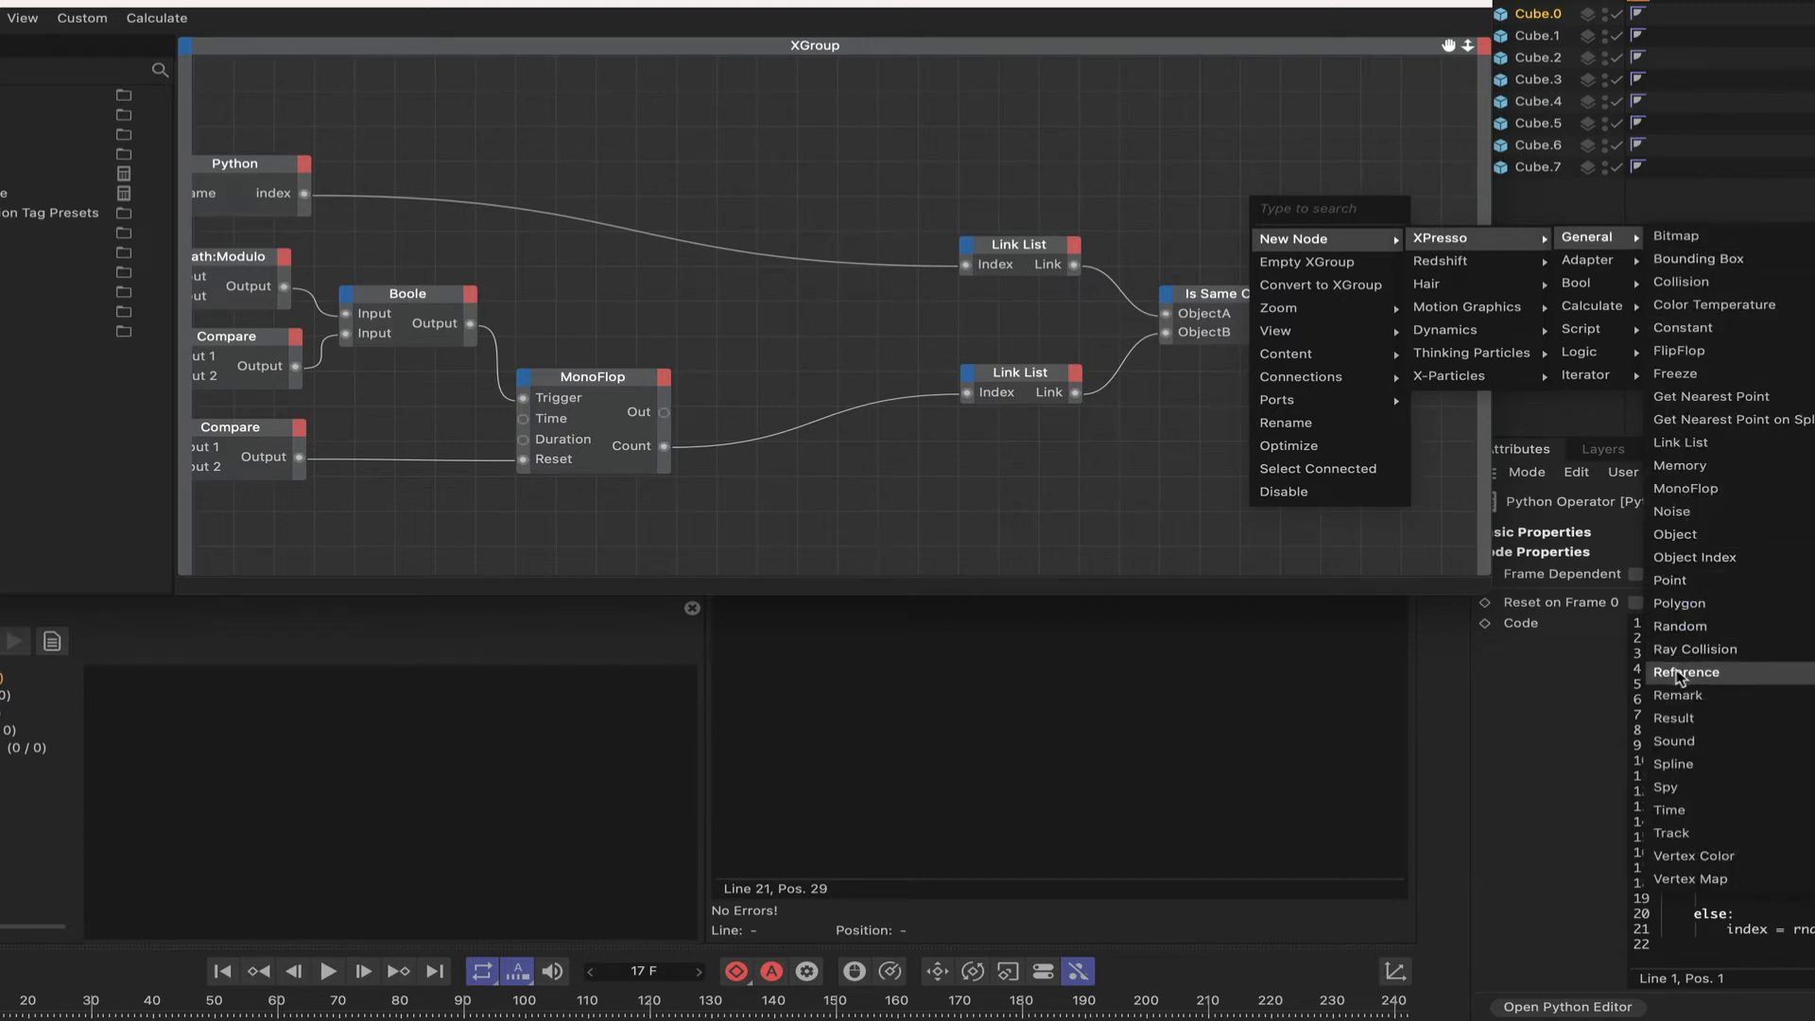
click(1675, 718)
drag(1262, 185, 1384, 243)
drag(1305, 323, 1103, 127)
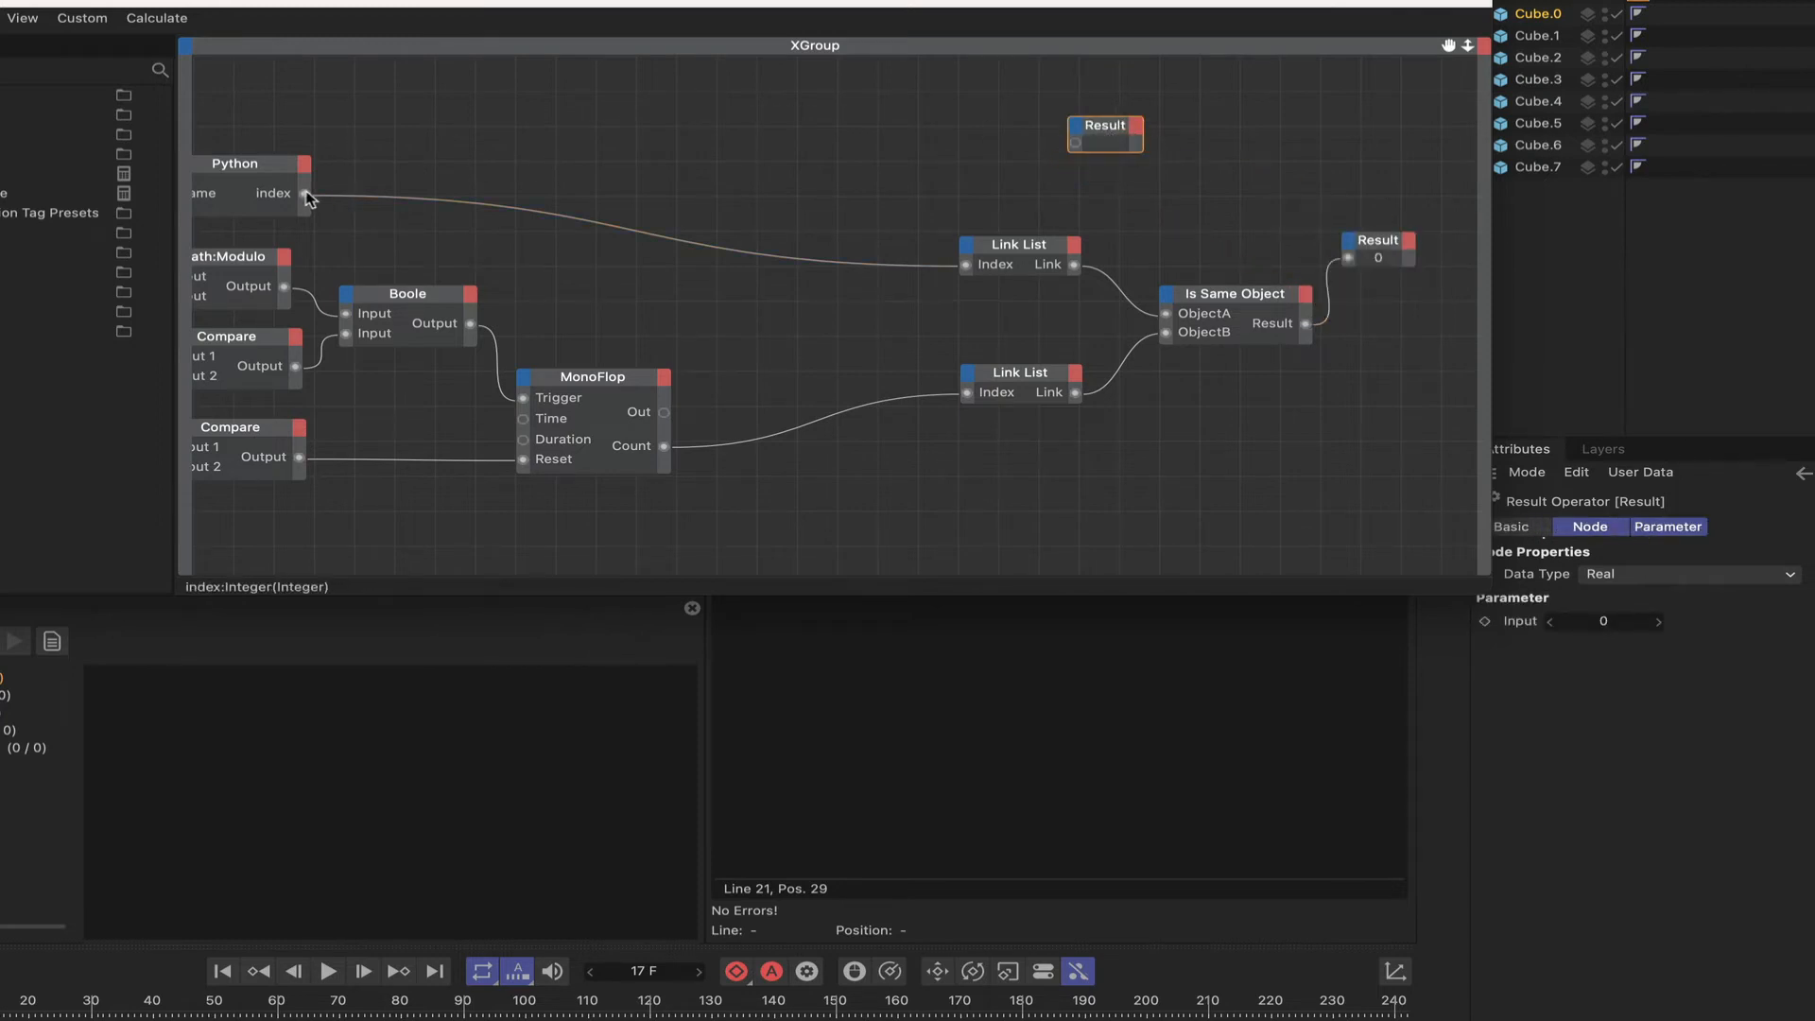
Step: Connect the Python node's index output to the copied Result node and place it above the other Result node
drag(304, 193, 1199, 123)
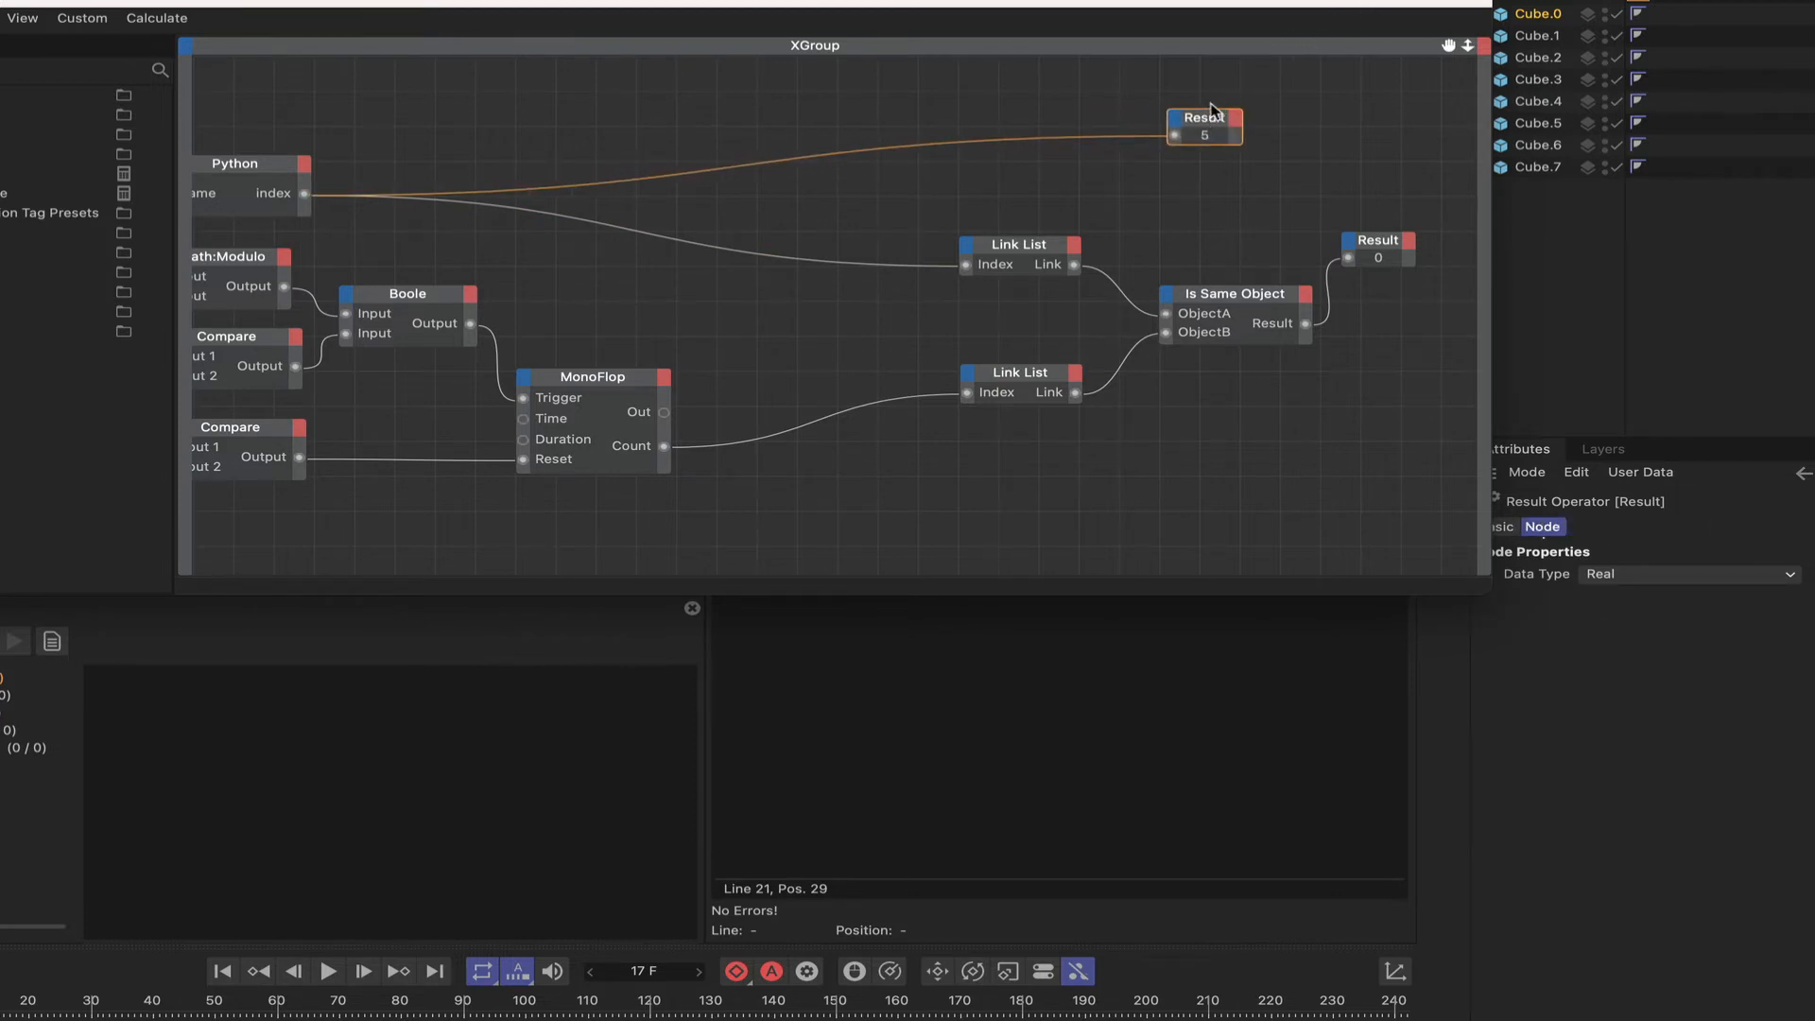
drag(1207, 122, 1376, 125)
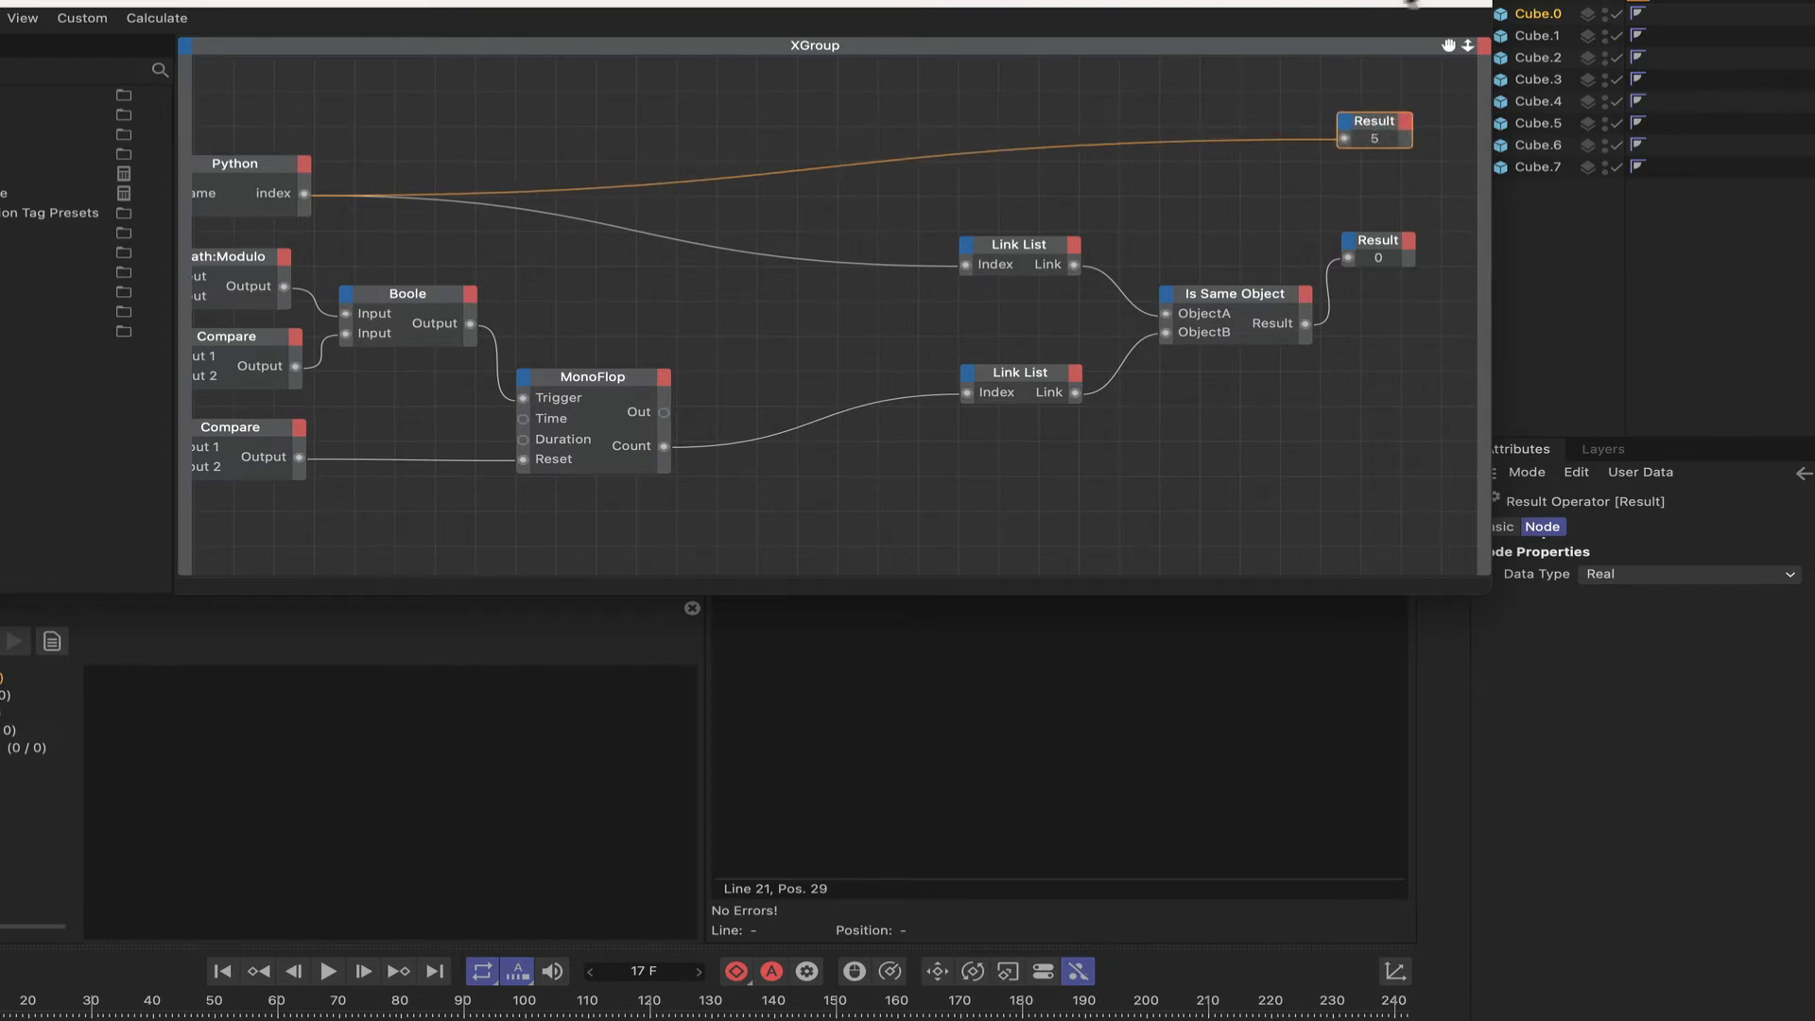
Step: Move the XPresso window clear of the code and play the animation to frame 44 to check both Result nodes
drag(1409, 3, 528, 0)
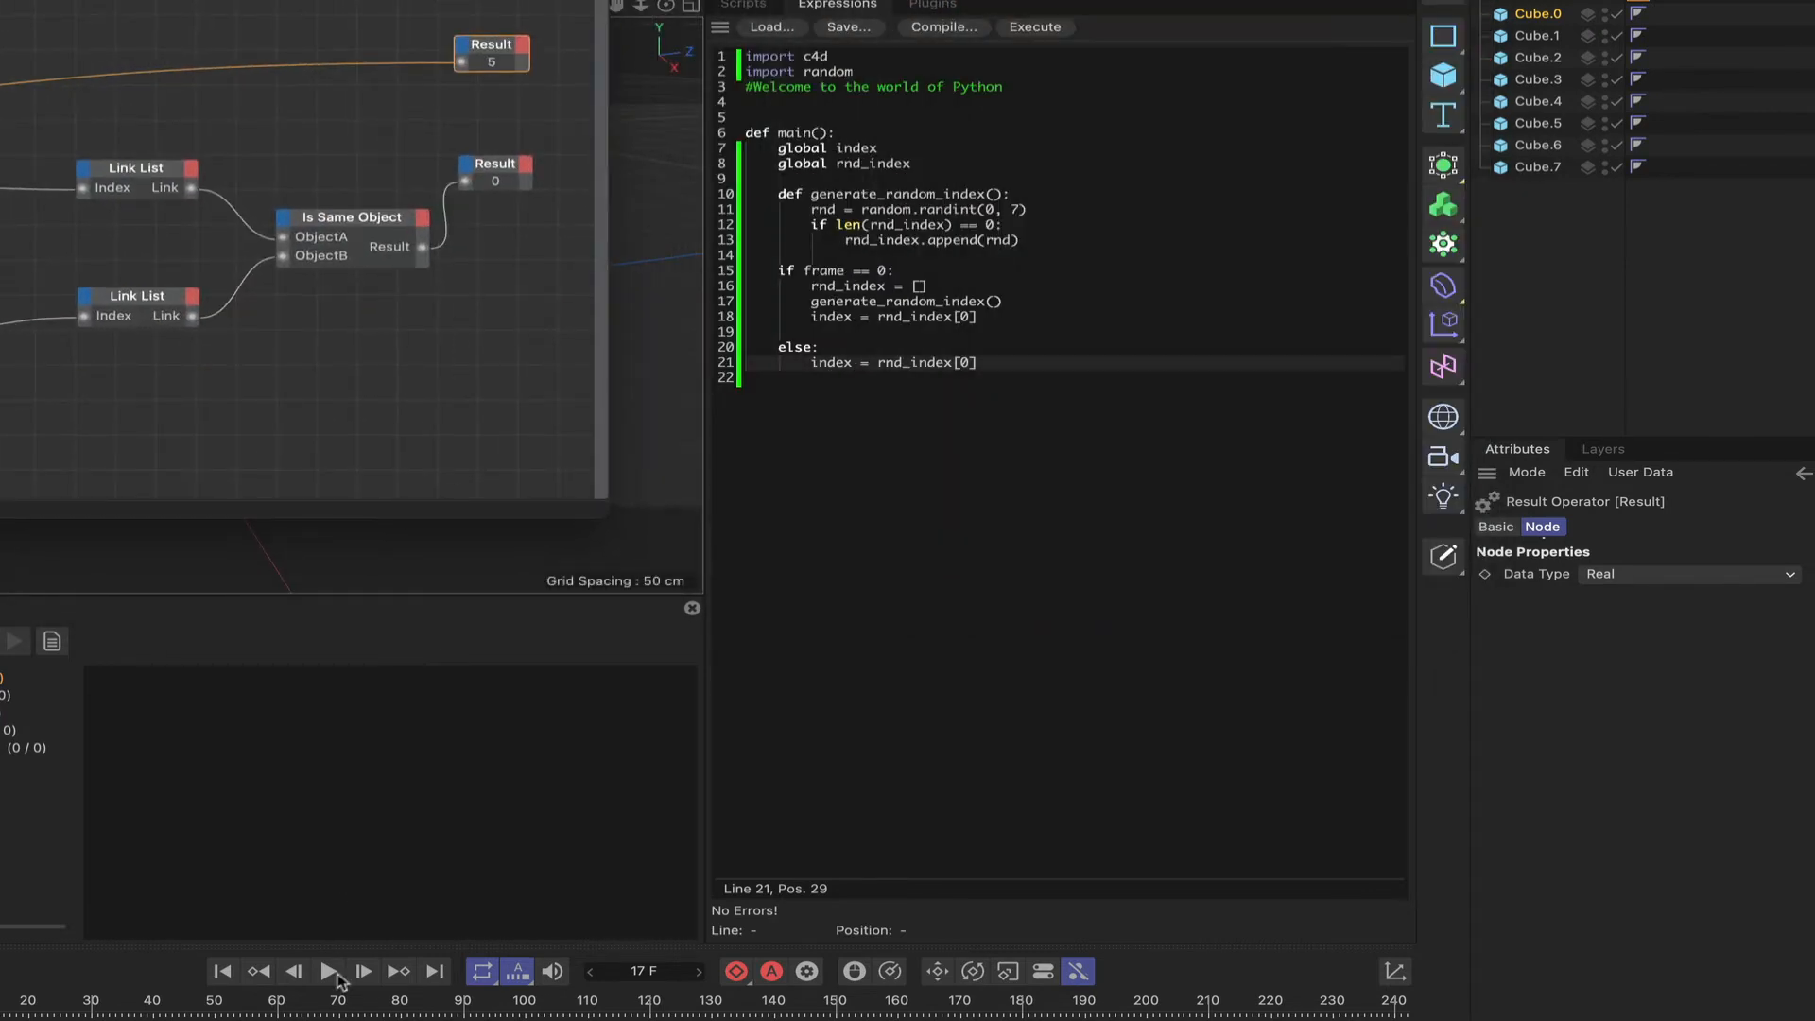
click(331, 976)
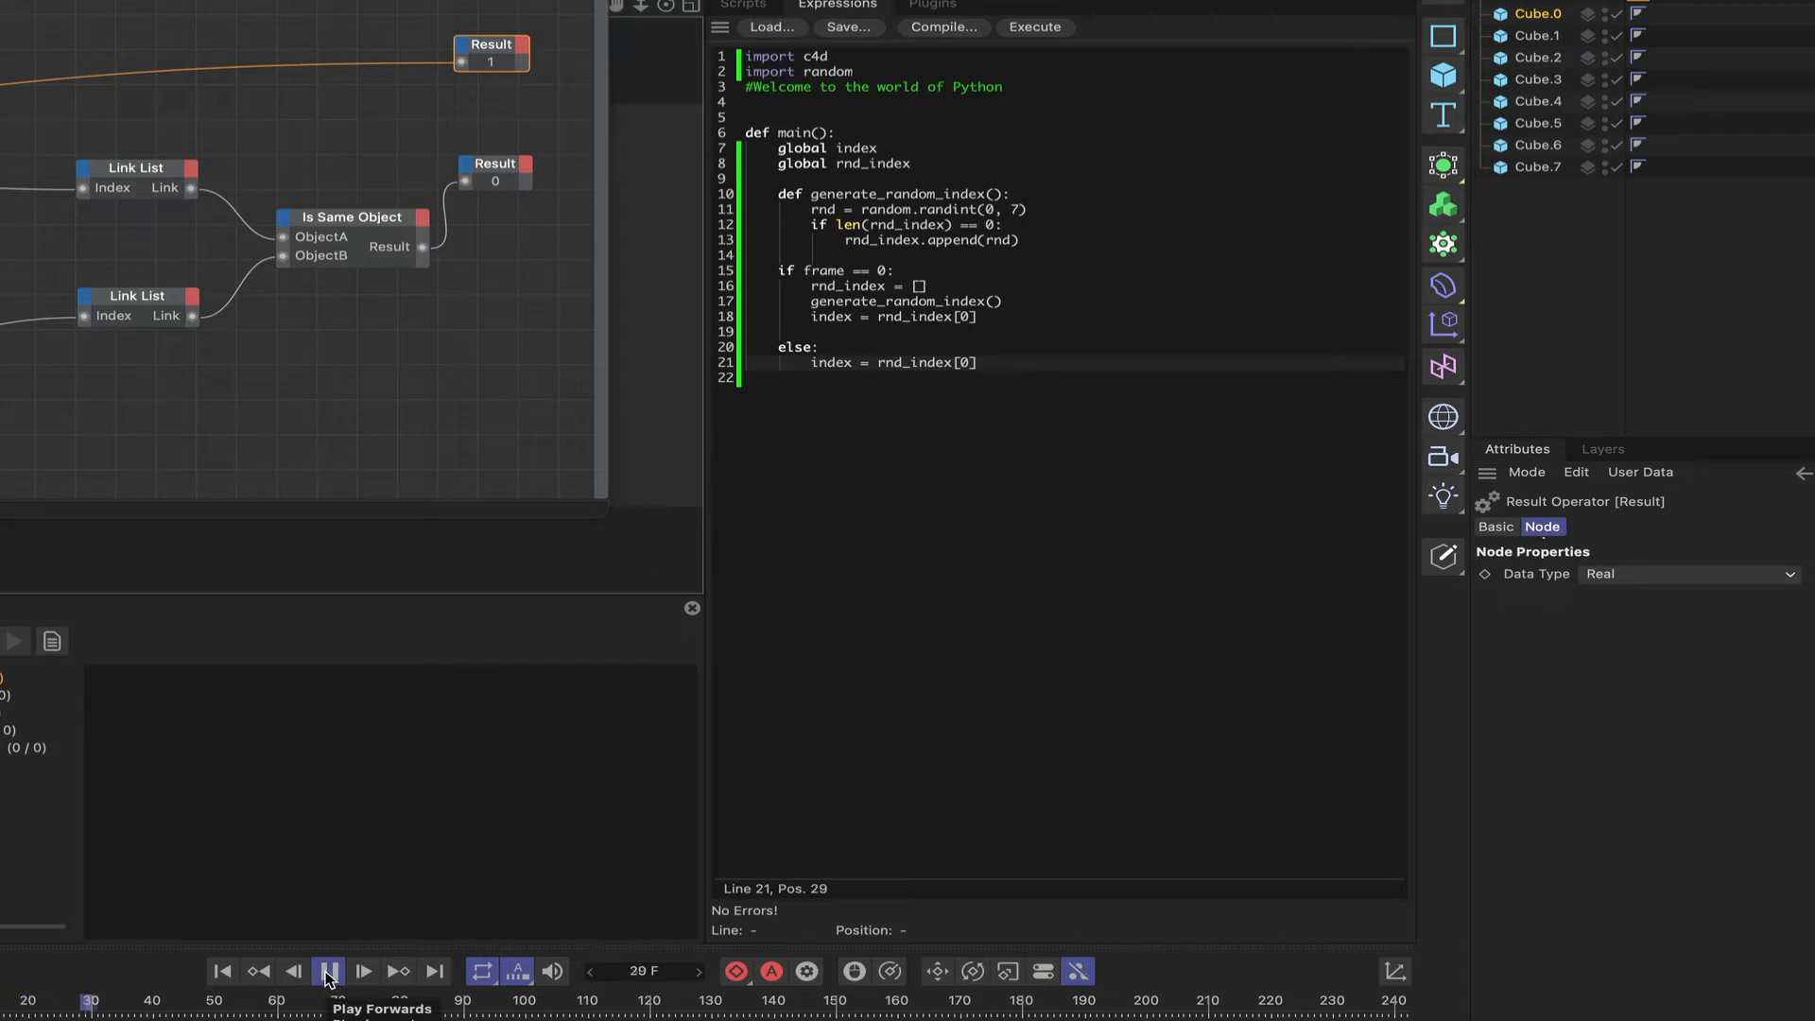
click(328, 973)
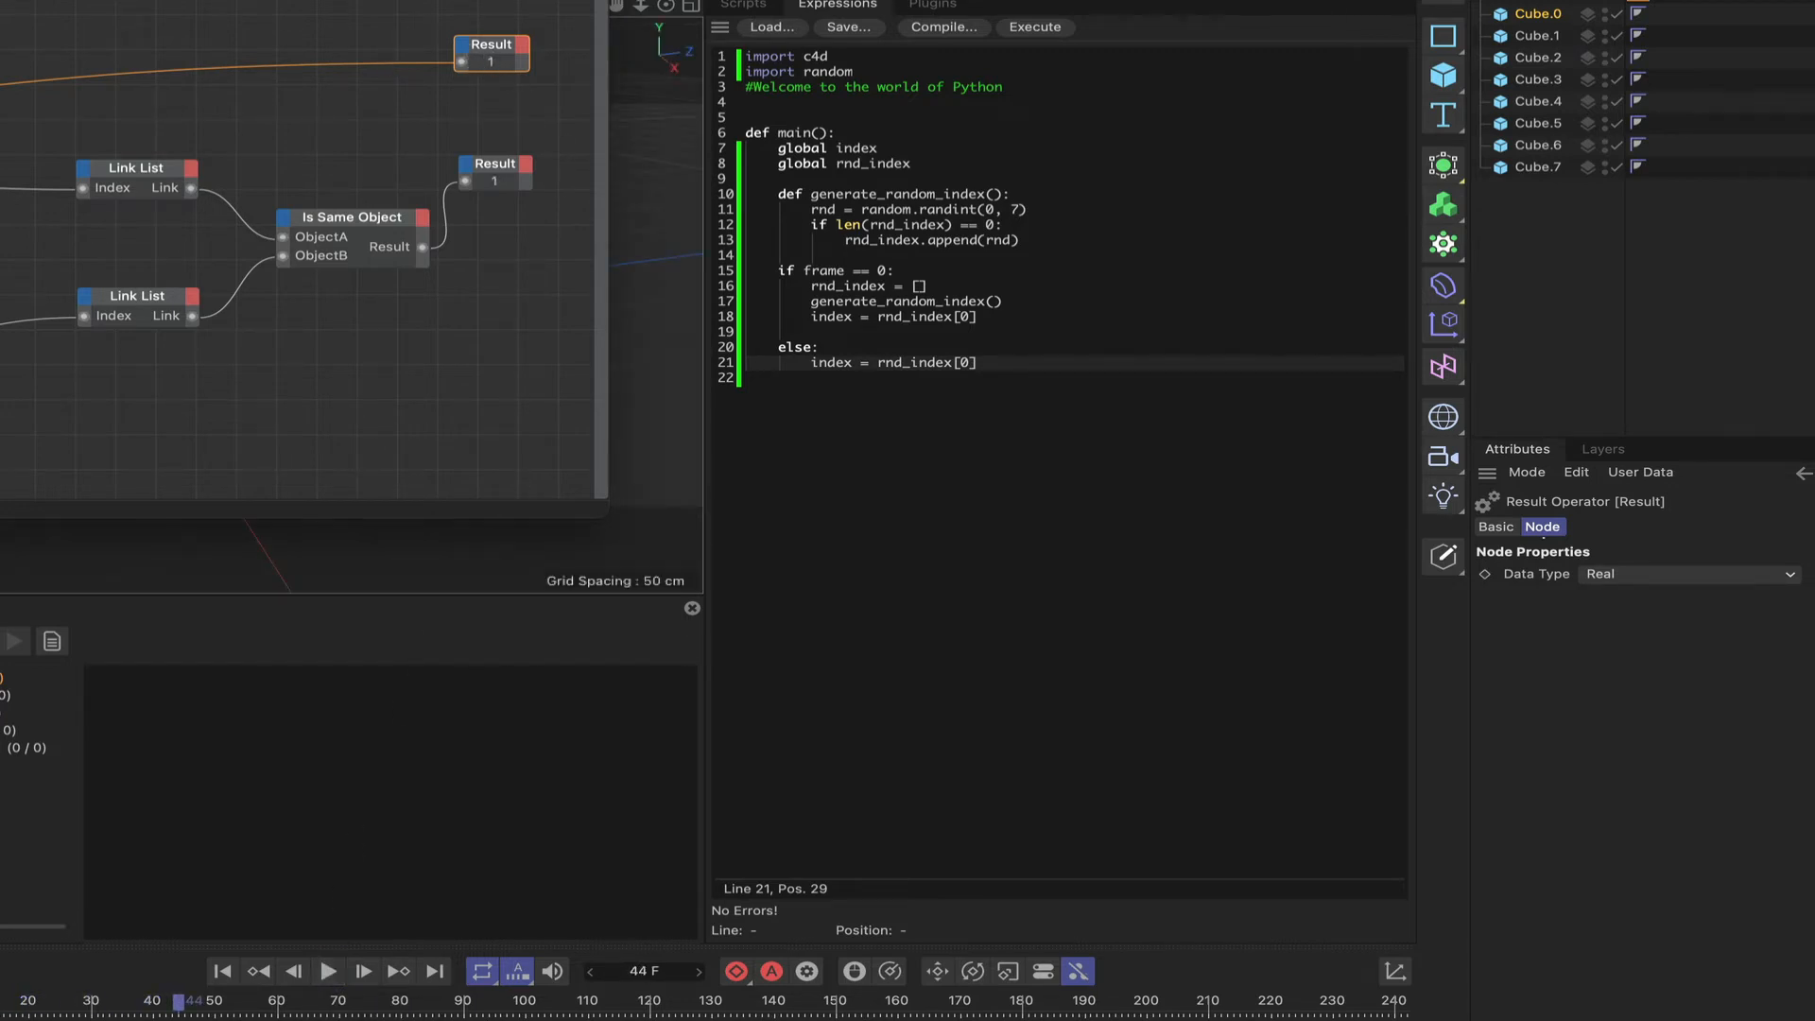
Step: Bring the XPresso window back into view and feed a copy of the Result node from the MonoFlop's Out output
drag(142, 2, 824, 0)
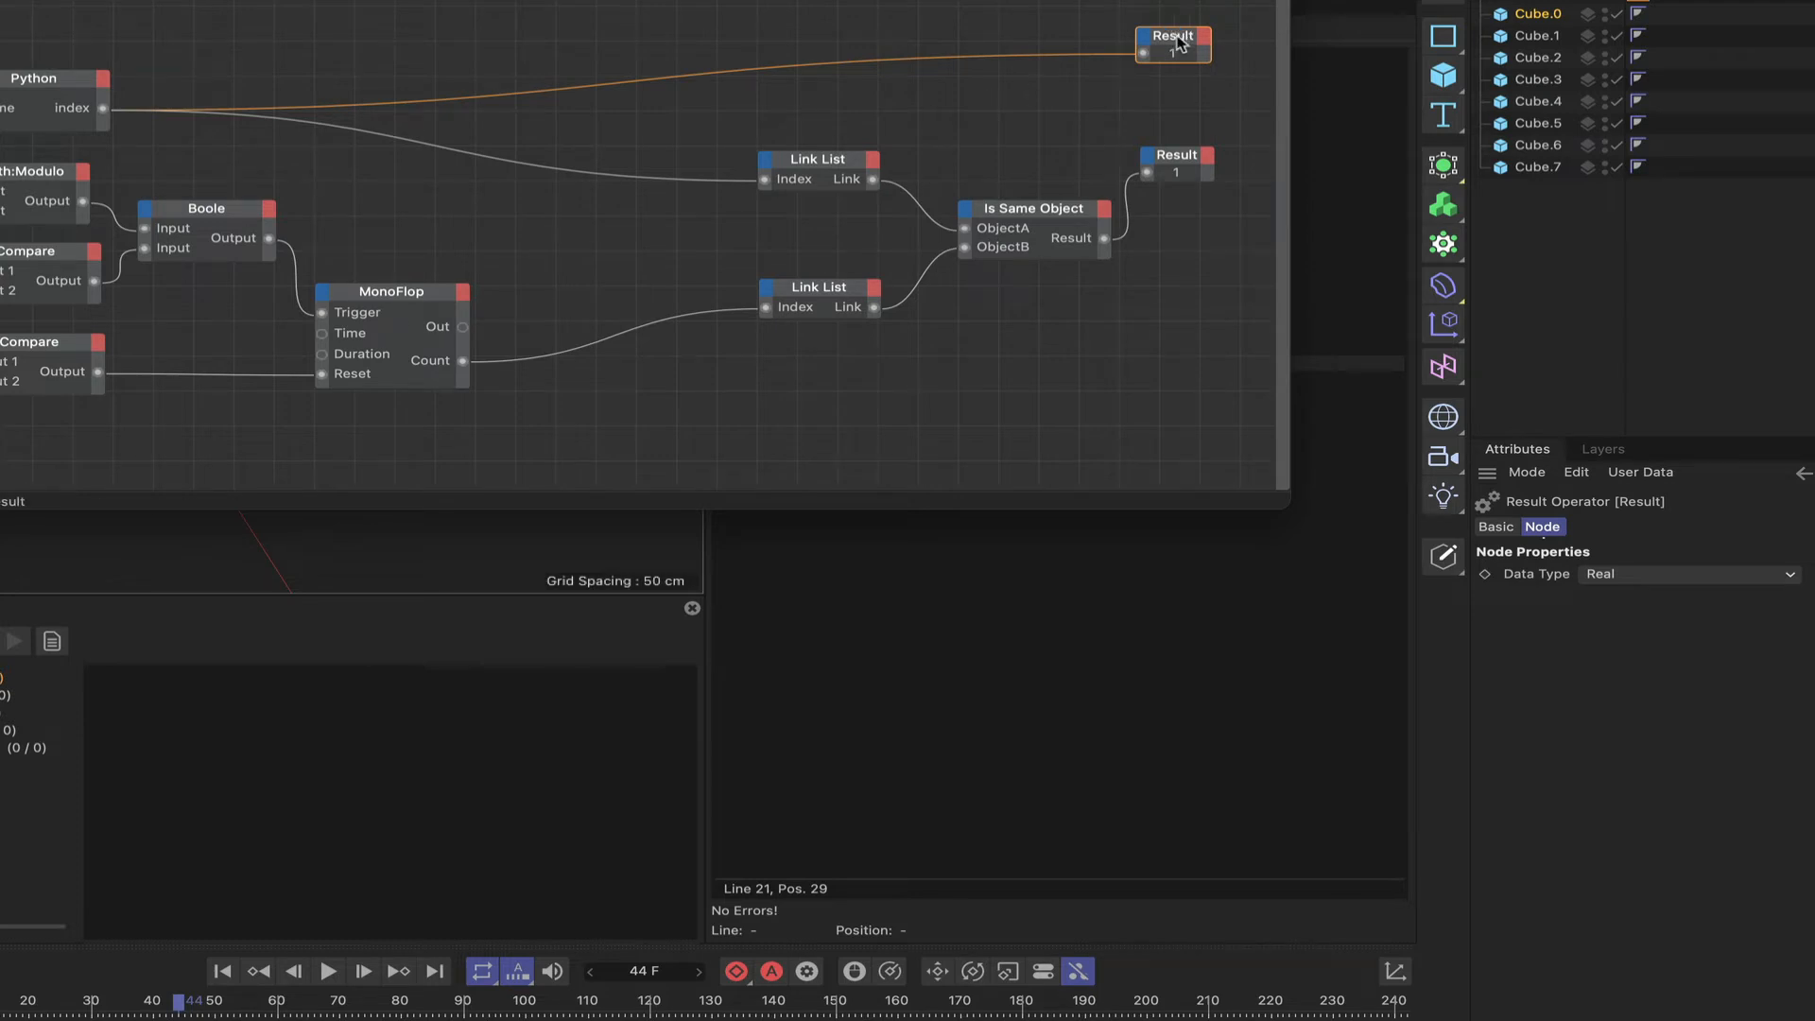
ctrl+drag(1176, 25, 566, 223)
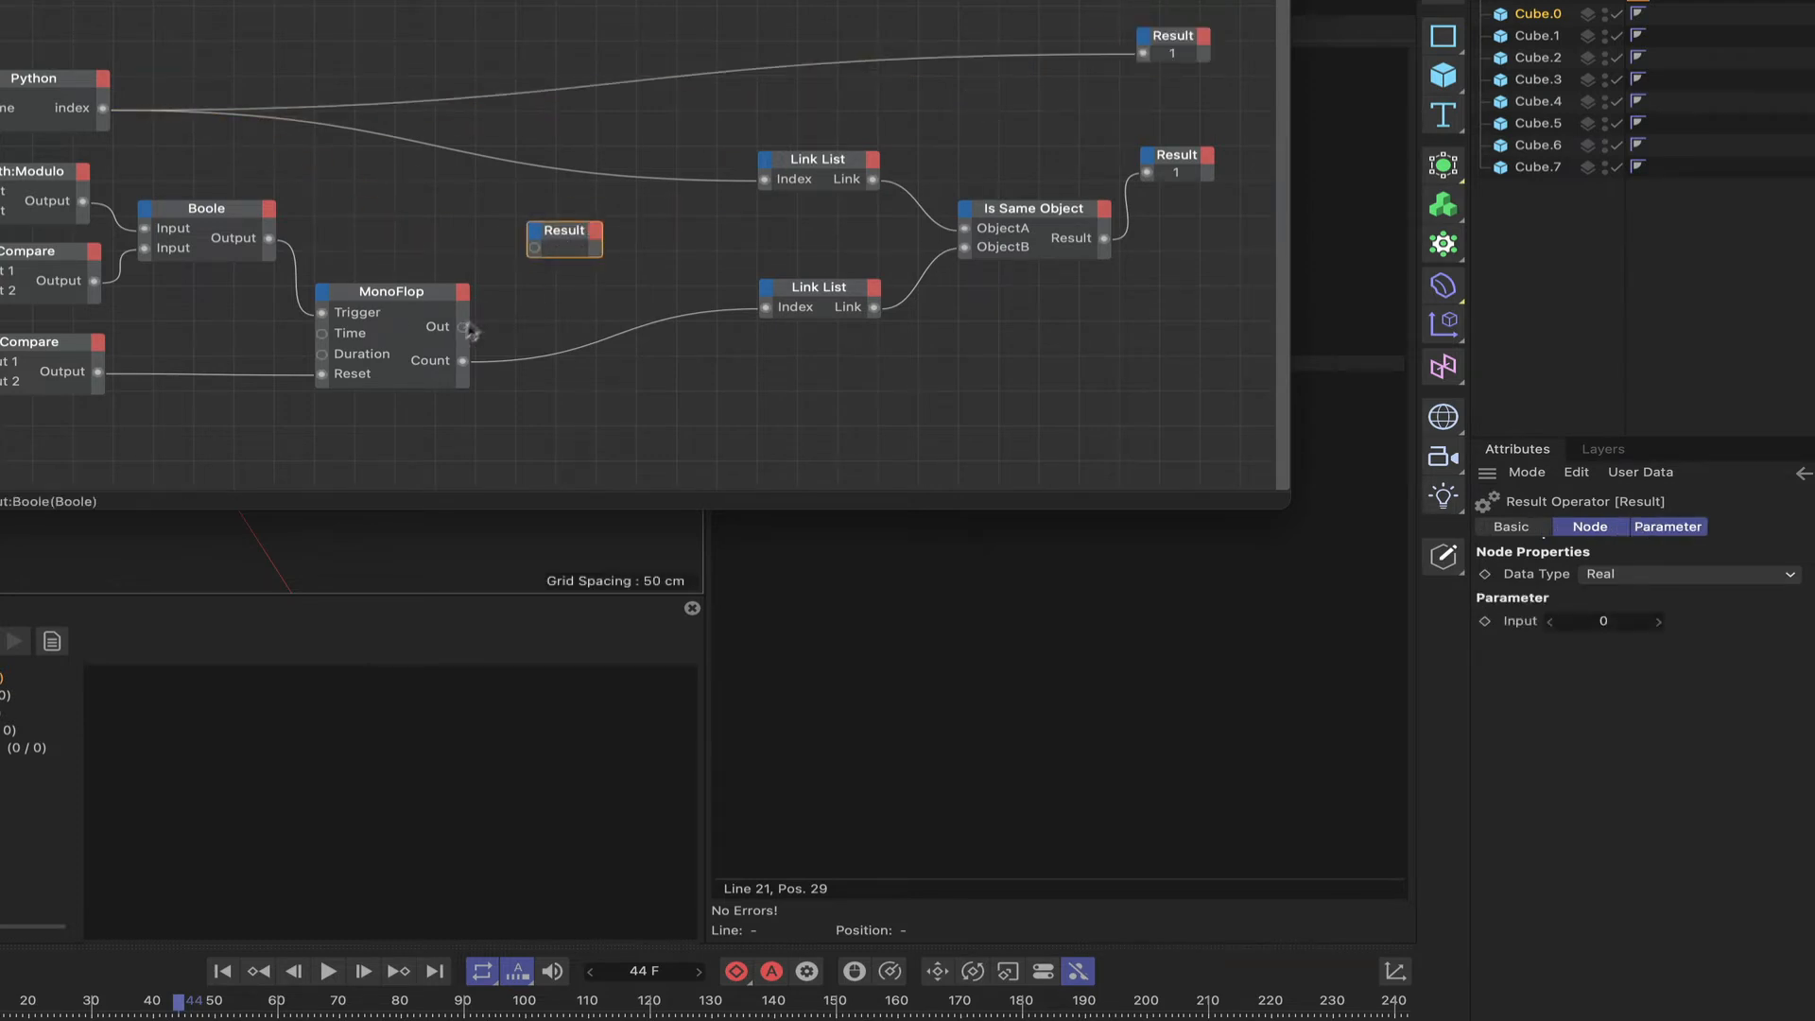
drag(463, 327, 535, 248)
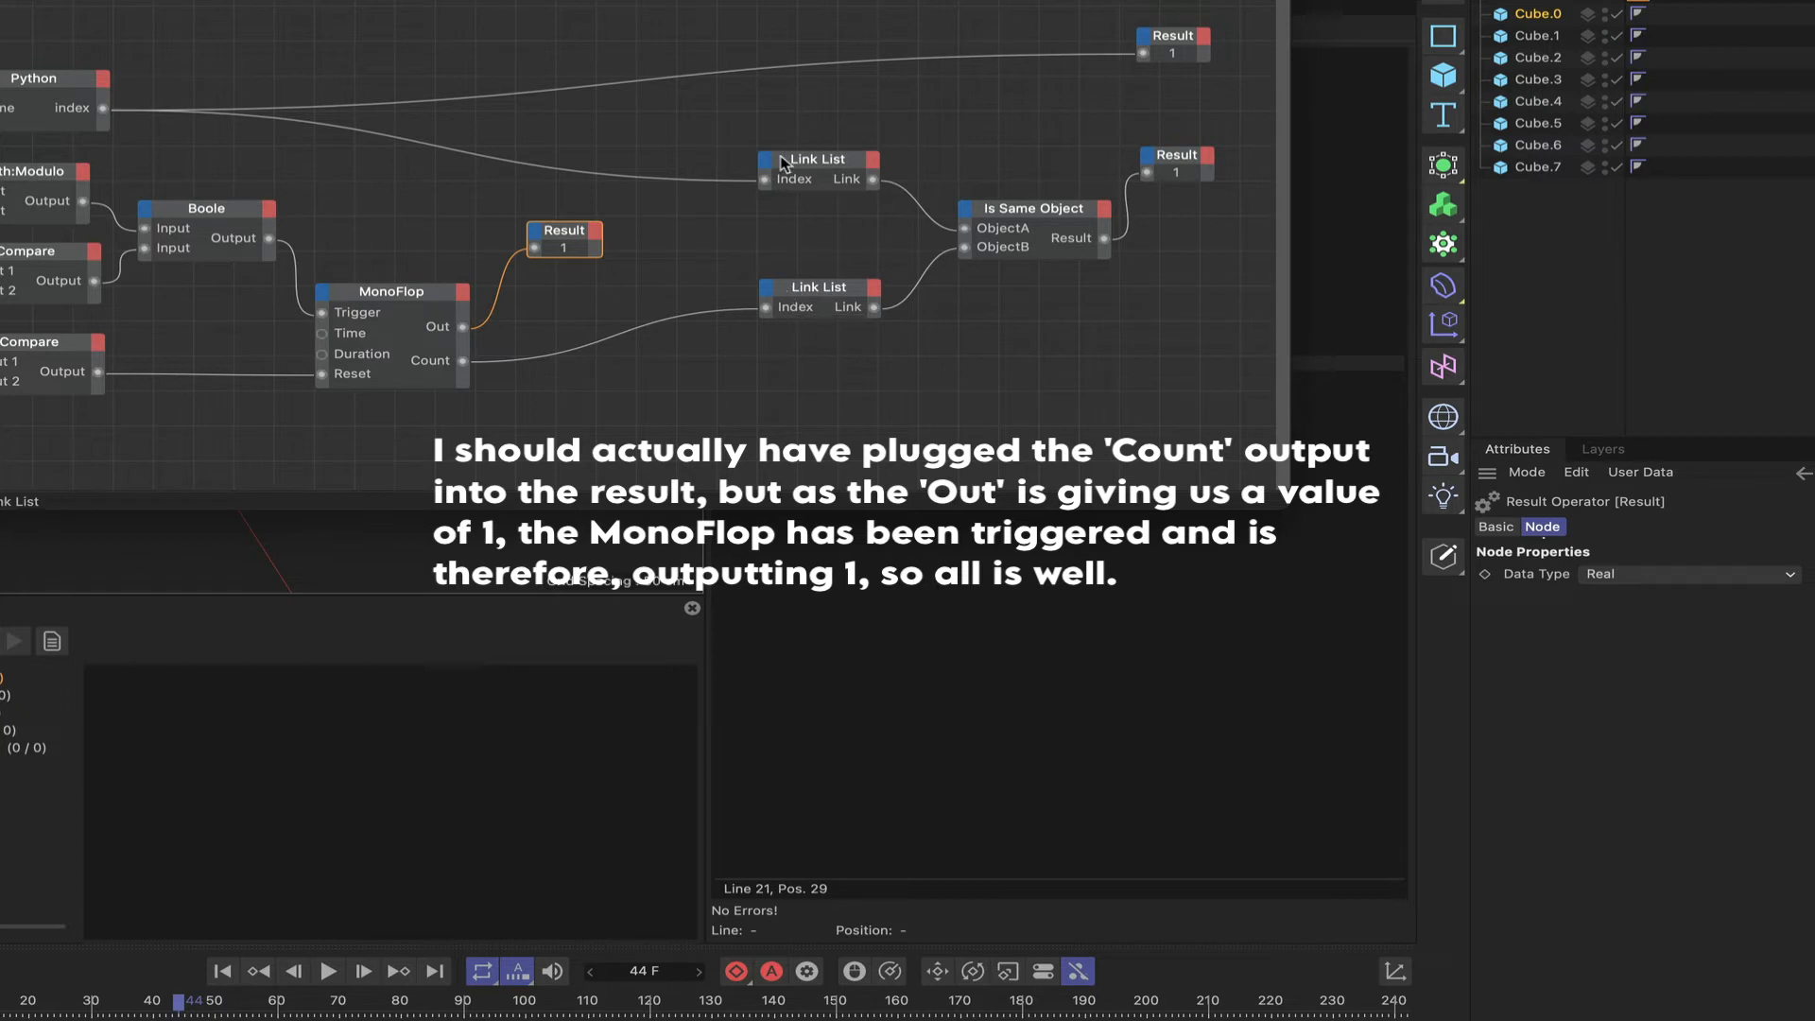
scroll(790, 206, up, 2)
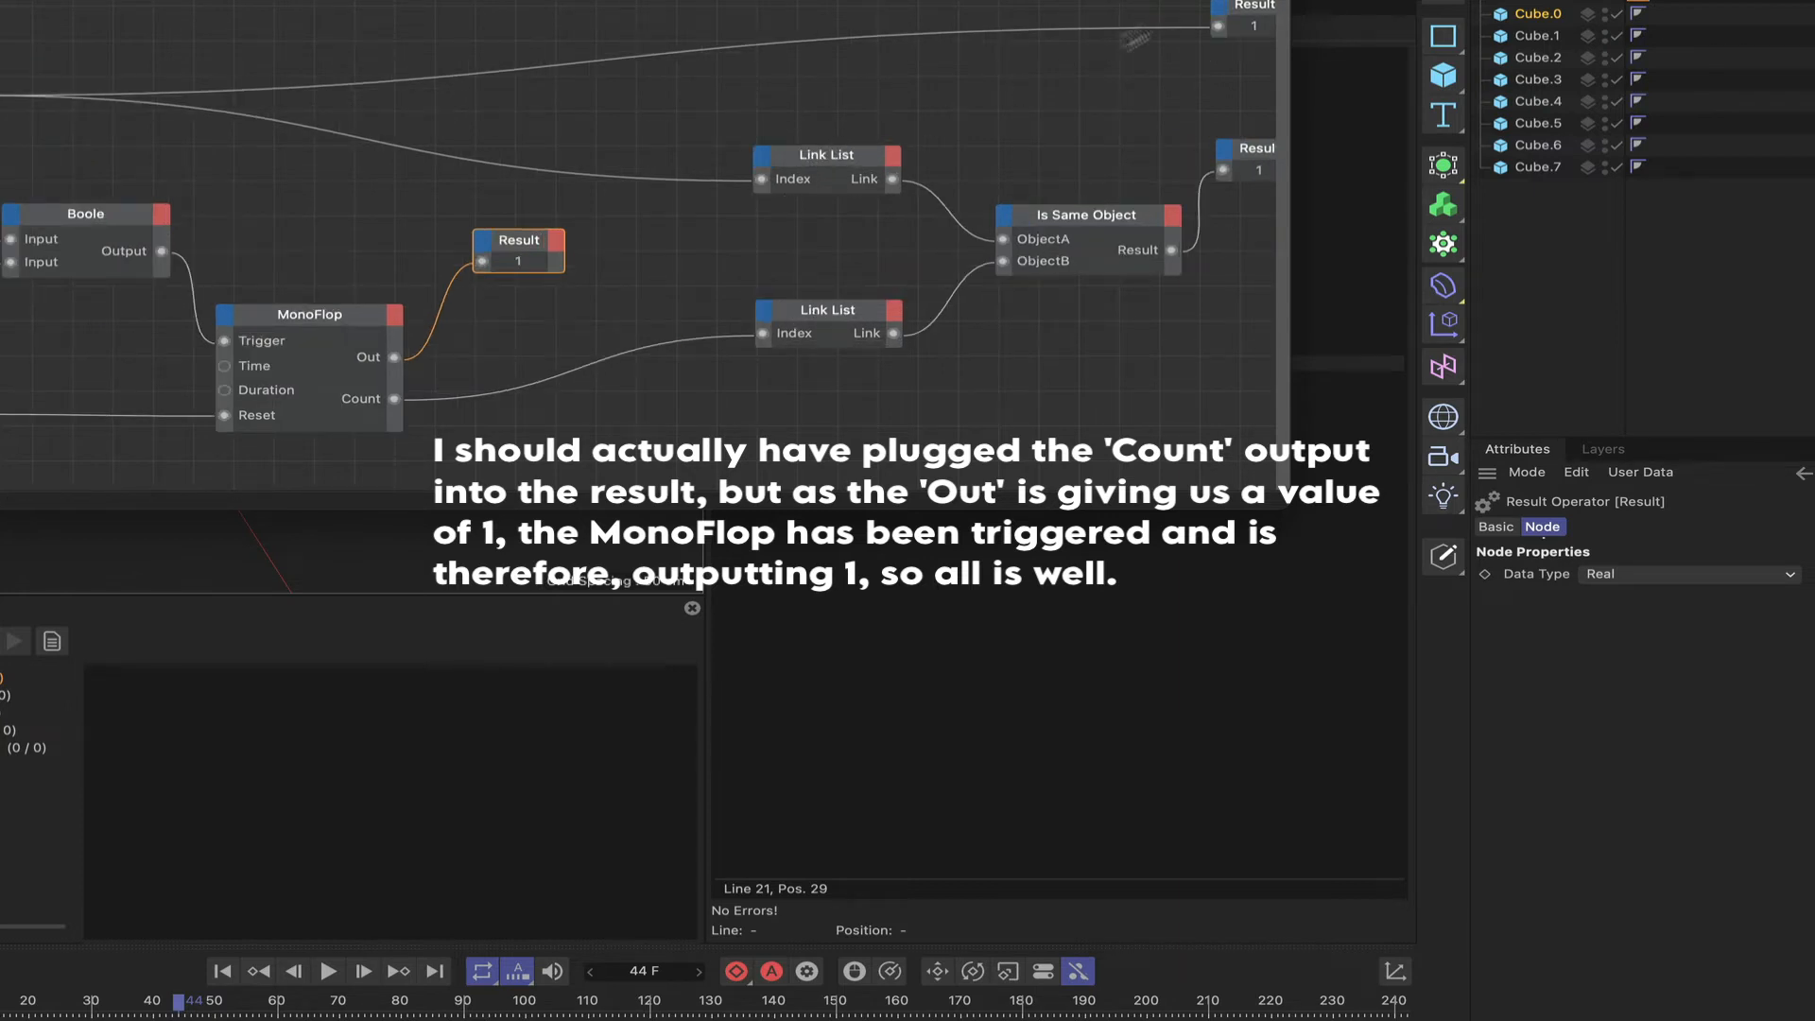
drag(1229, 5, 1128, 0)
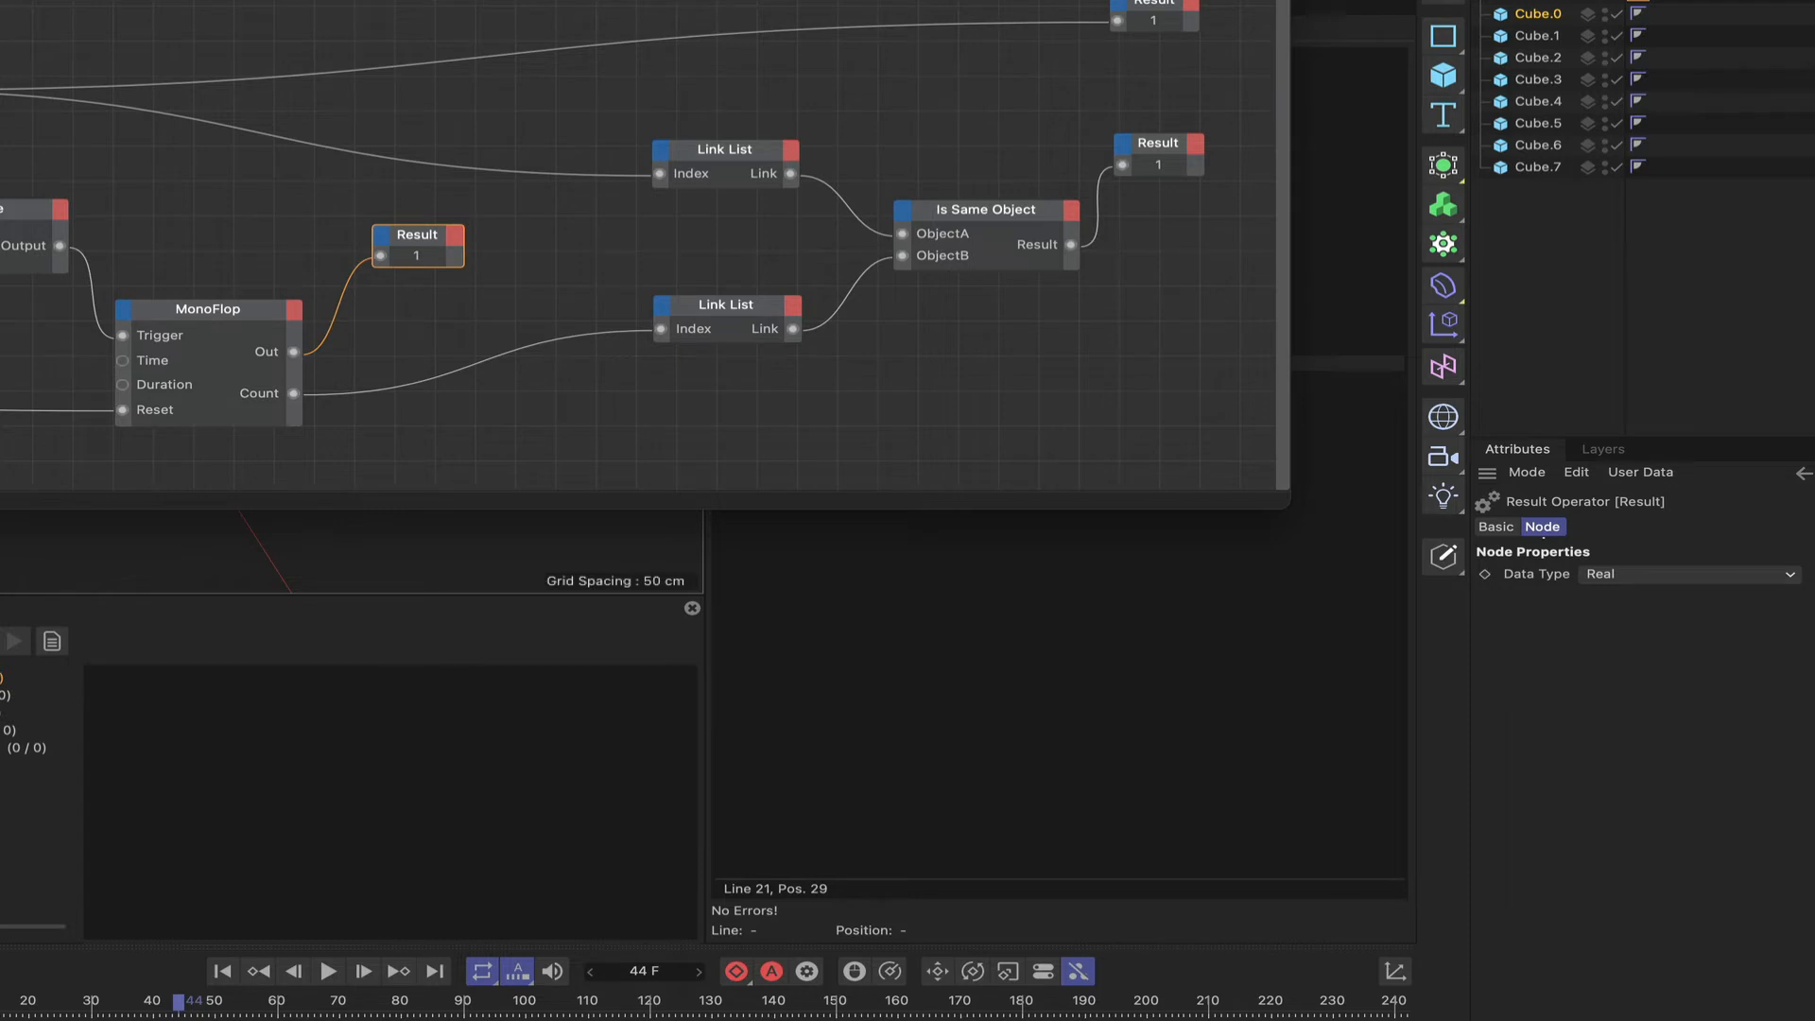
scroll(629, 220, down, 2)
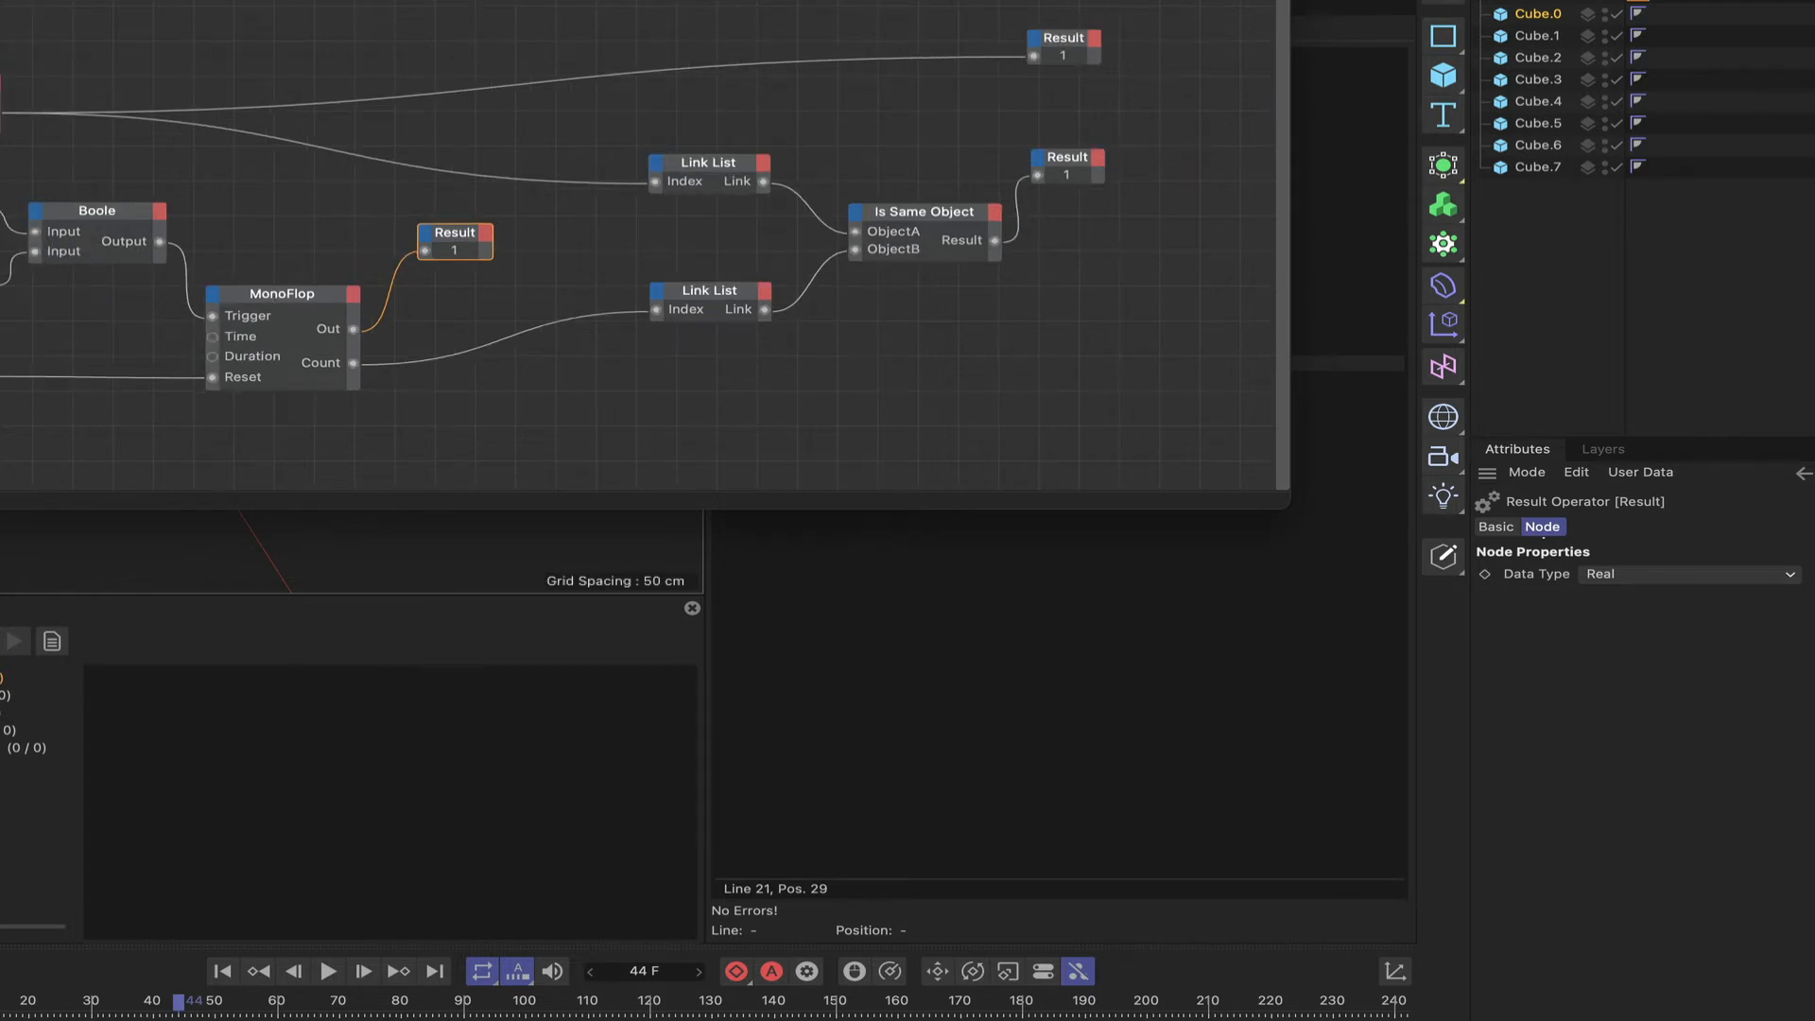
alt+middle_drag(630, 220, 694, 221)
Step: Delete all three Result nodes from the XPresso network
drag(1217, 36, 1096, 184)
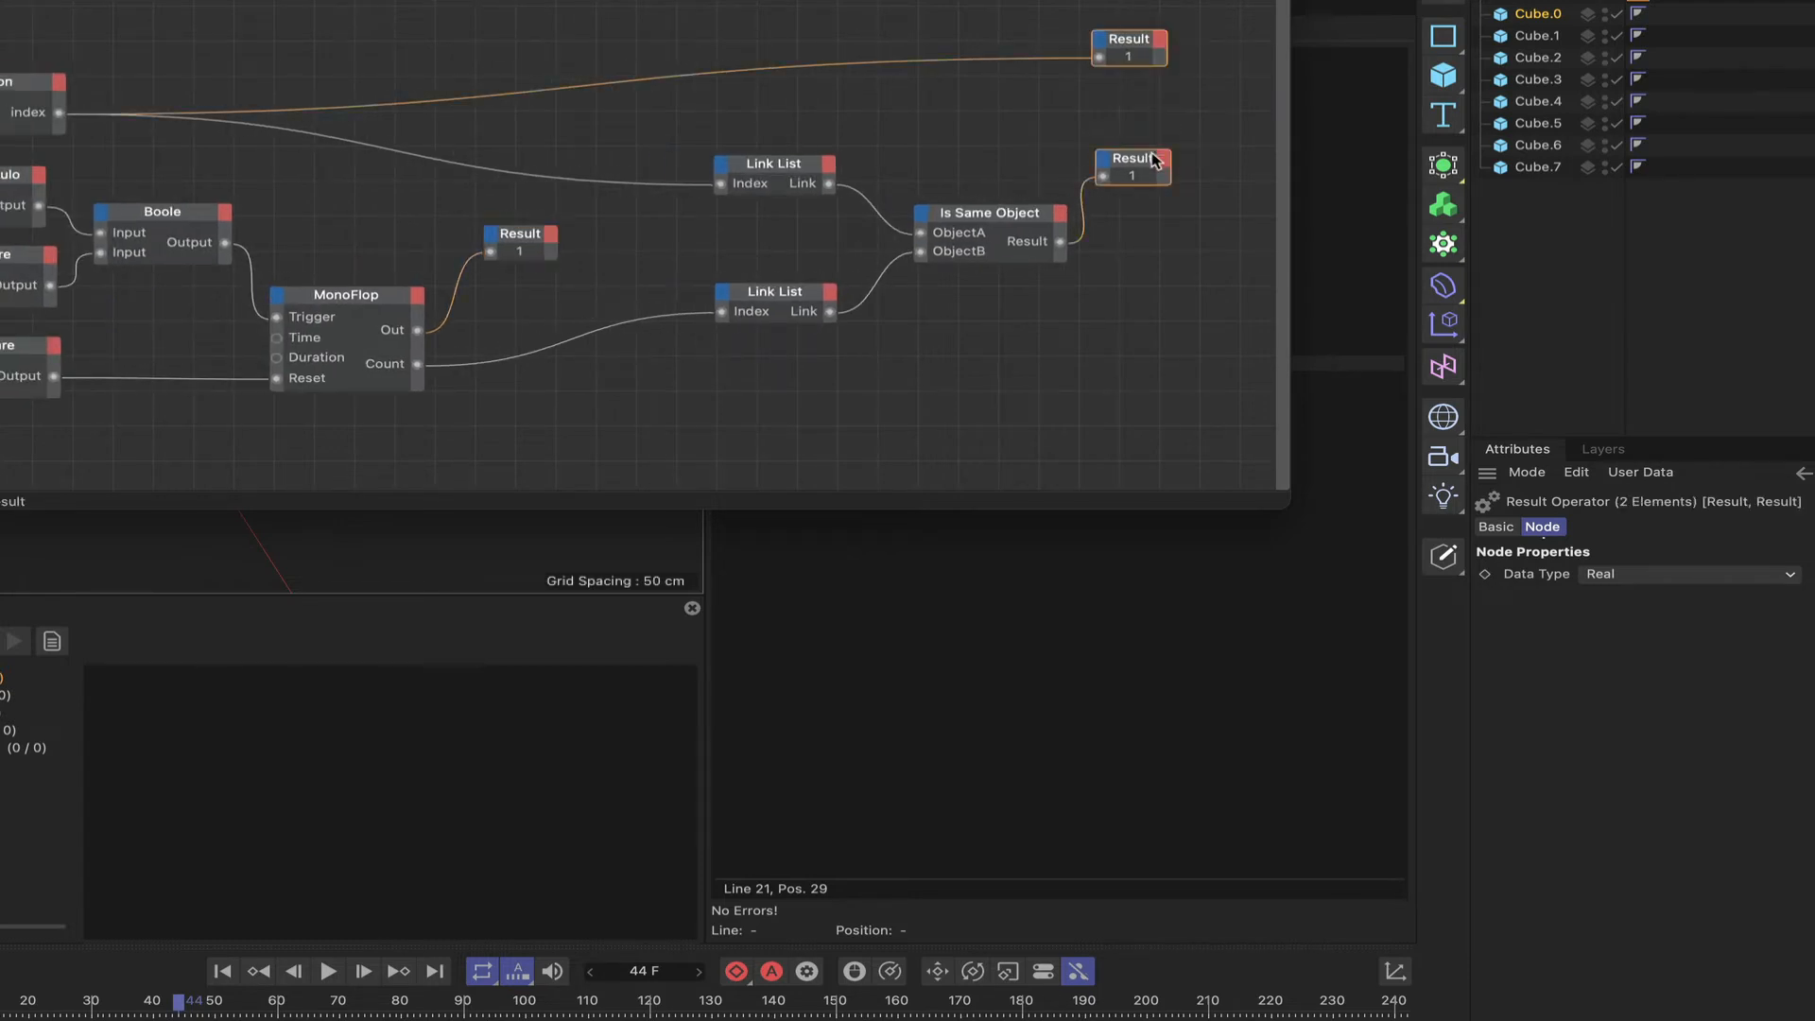
key(Delete)
click(521, 242)
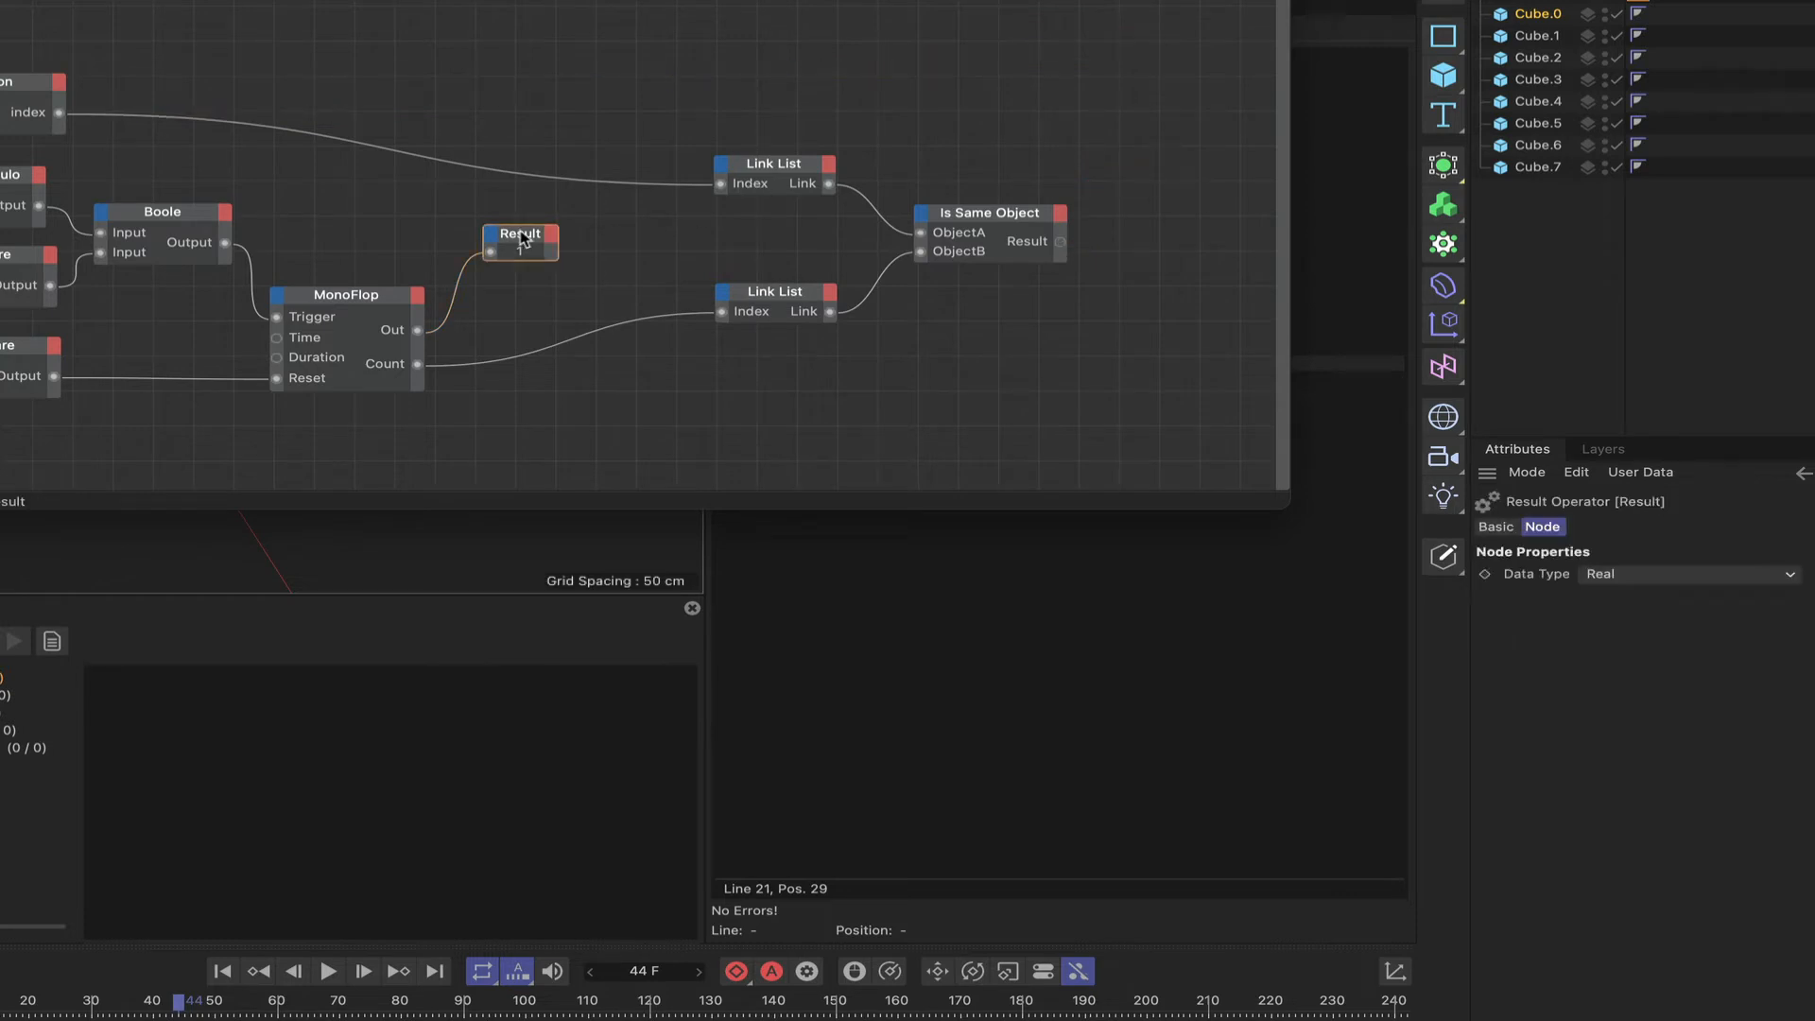
key(Delete)
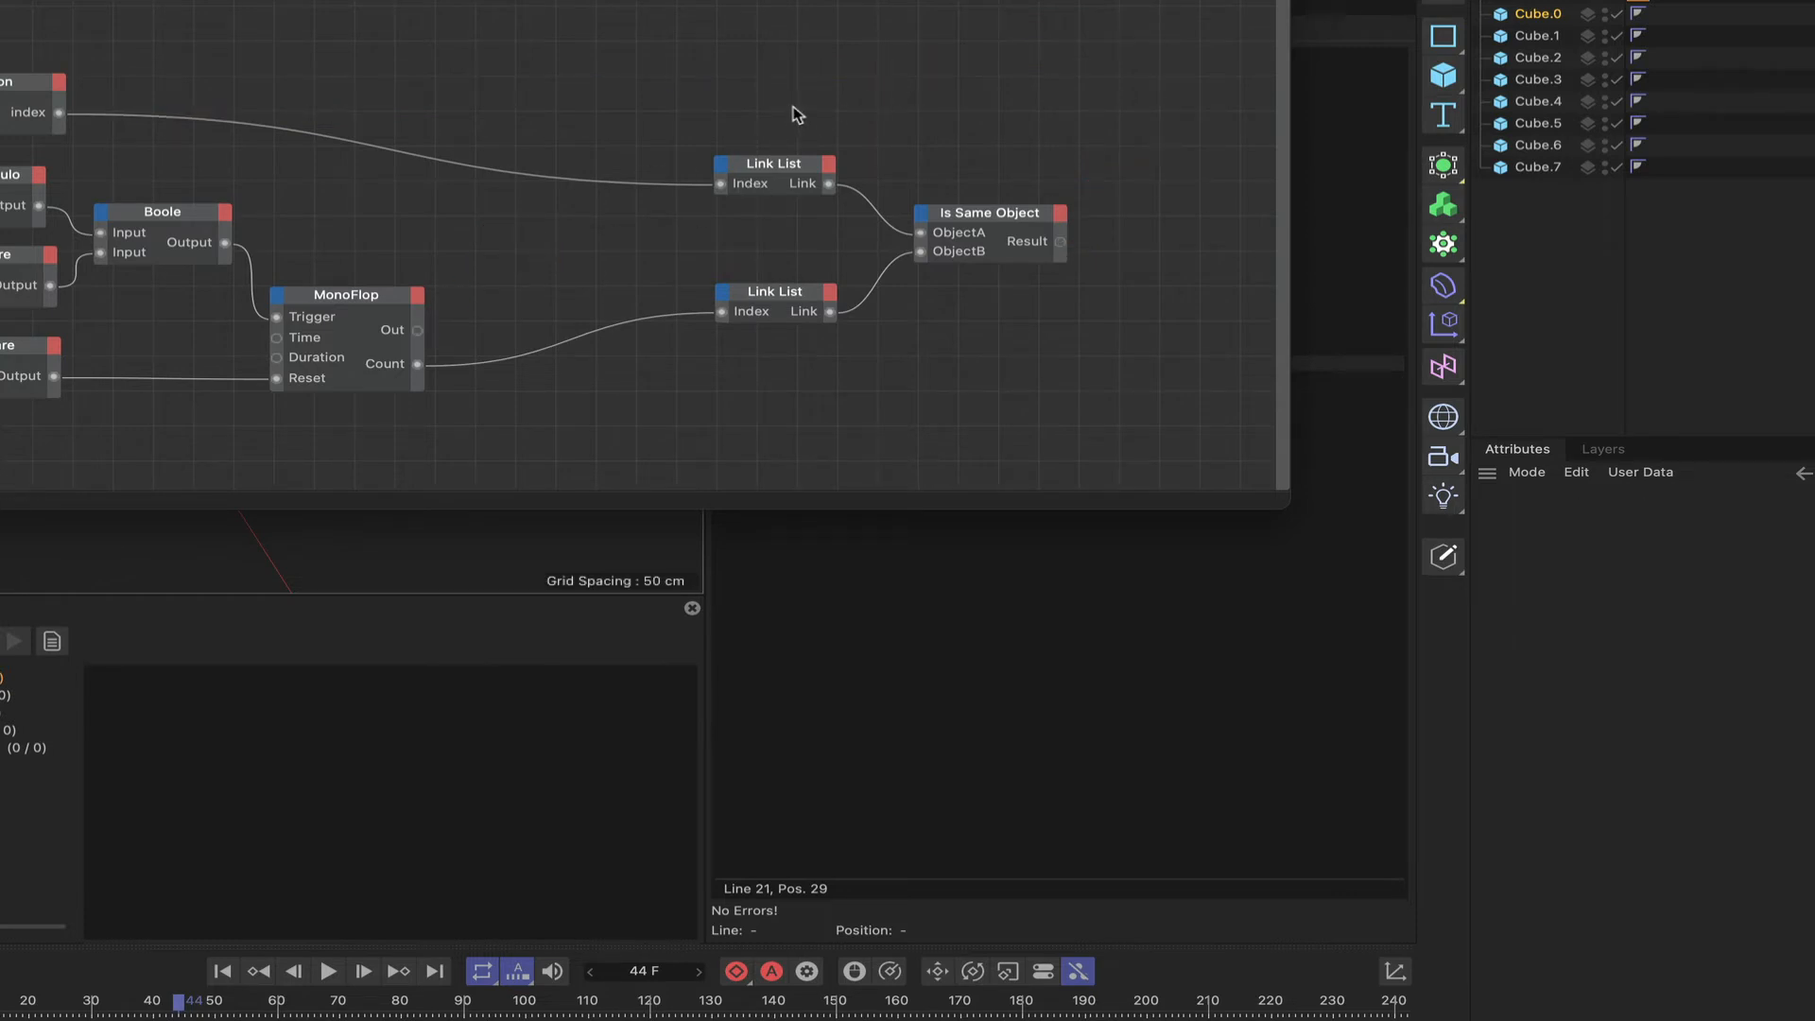
Step: Move both Link List nodes and the Is Same Object node together closer to the MonoFlop
drag(793, 113, 1106, 457)
drag(1029, 231, 808, 213)
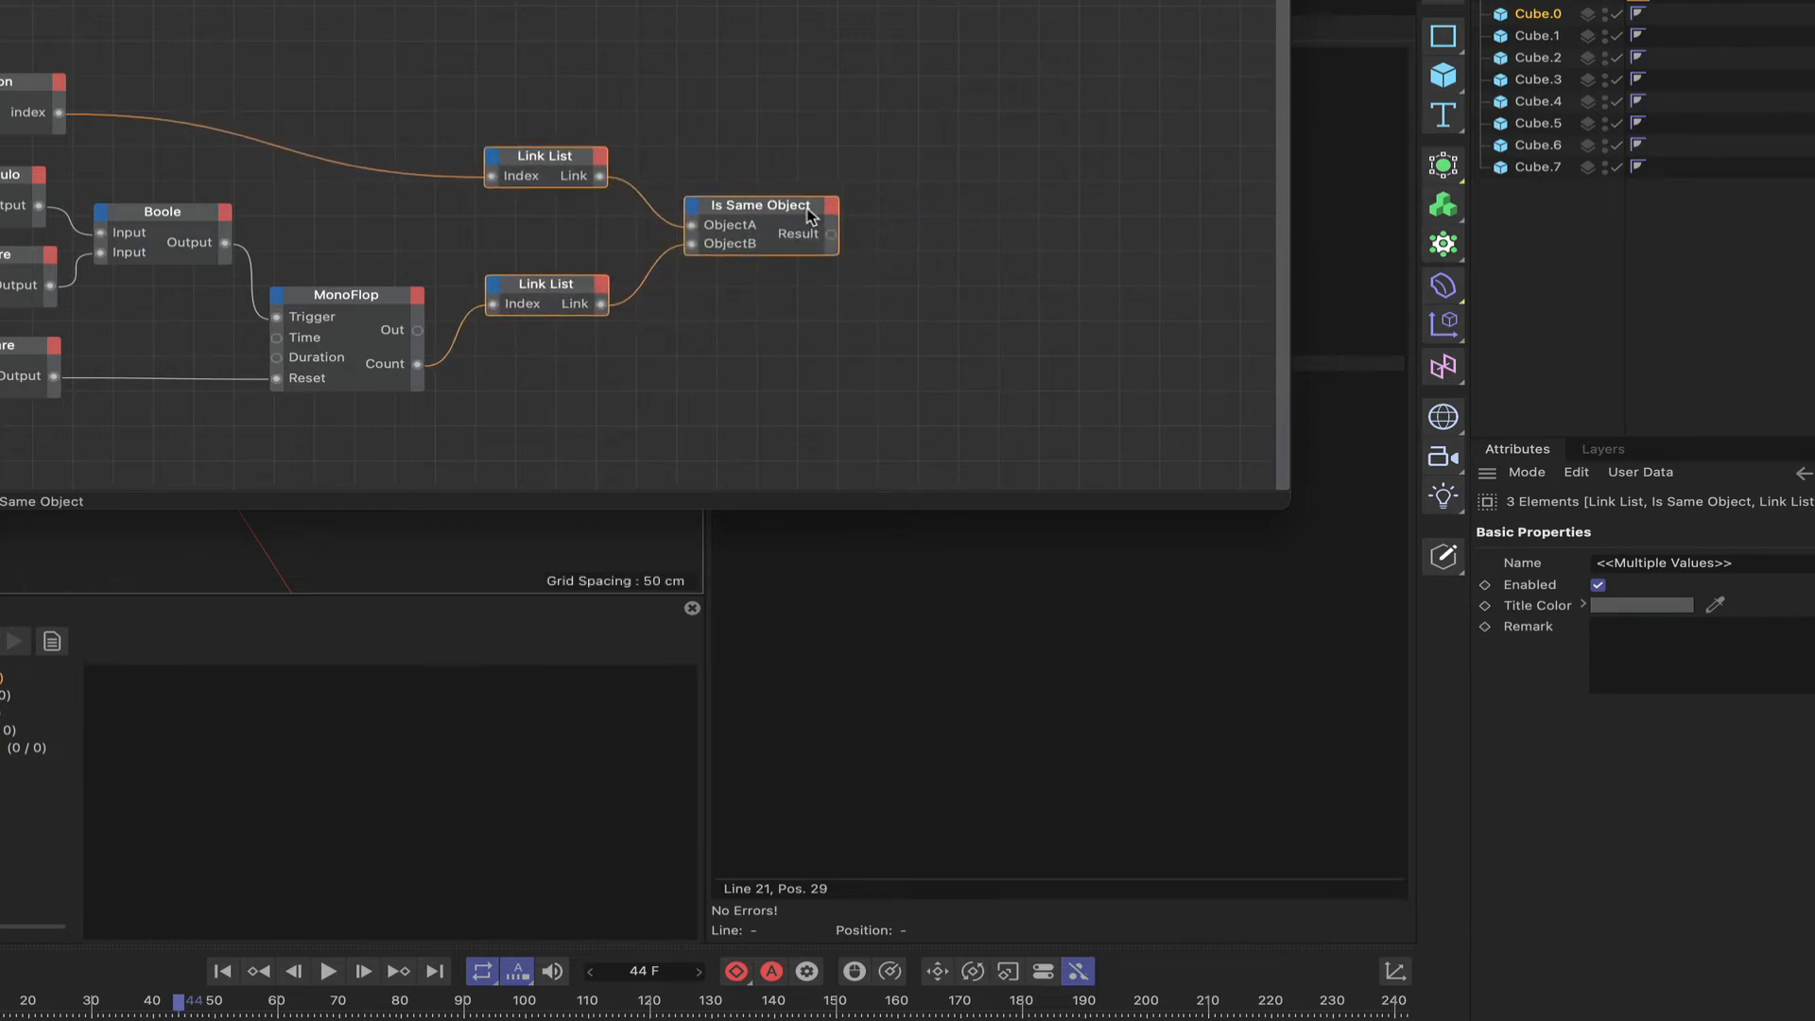
middle_drag(629, 176, 855, 159)
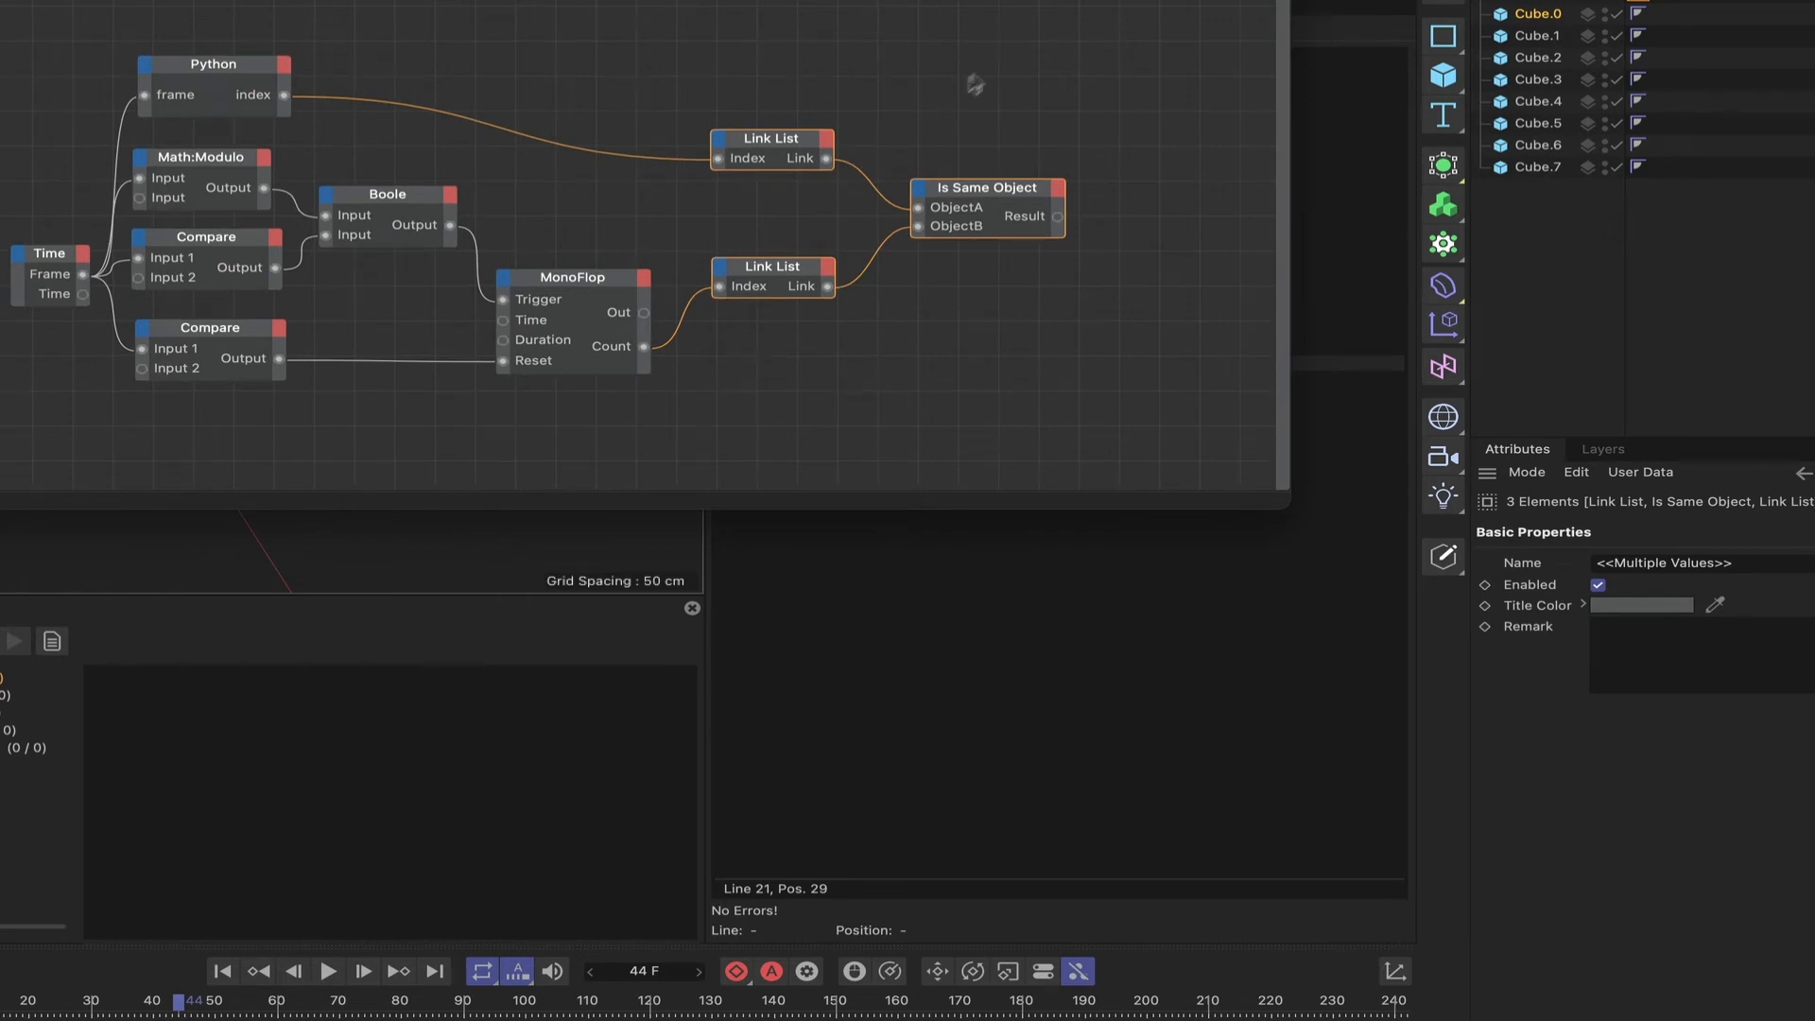
click(986, 59)
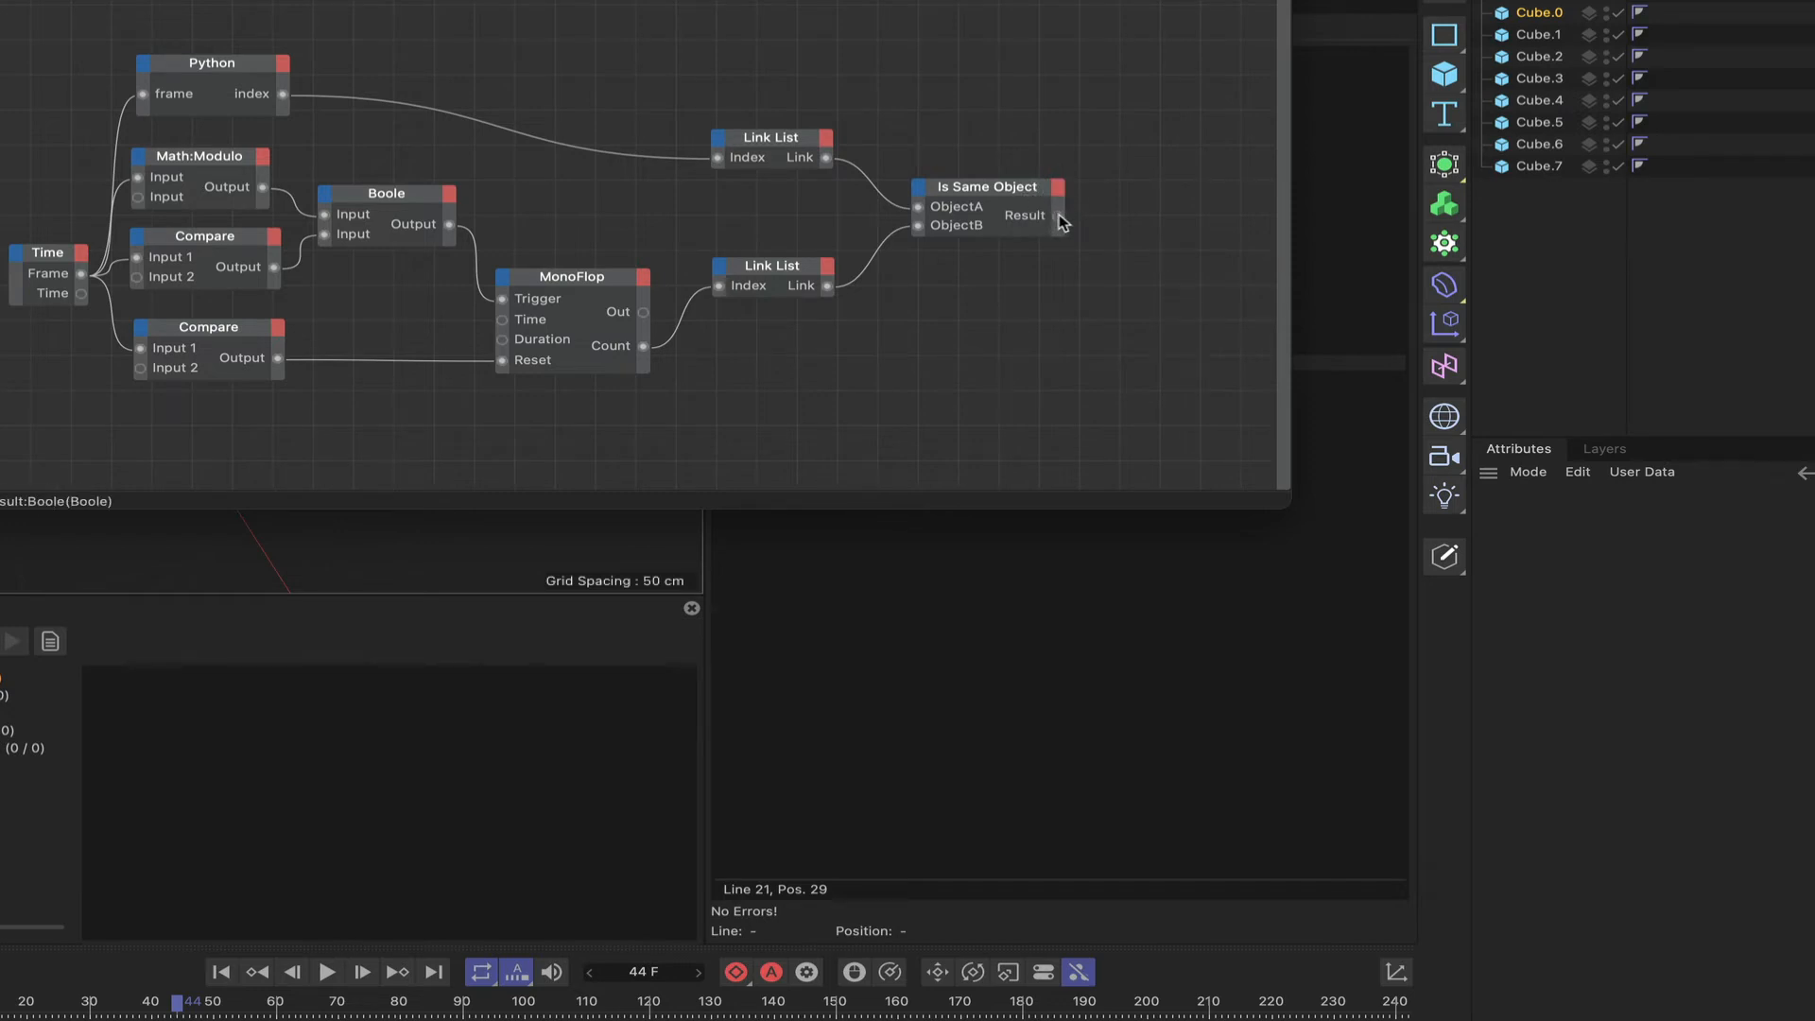
Step: Add a second MonoFlop node after Is Same Object and connect the Result output to its Trigger input
right_click(889, 345)
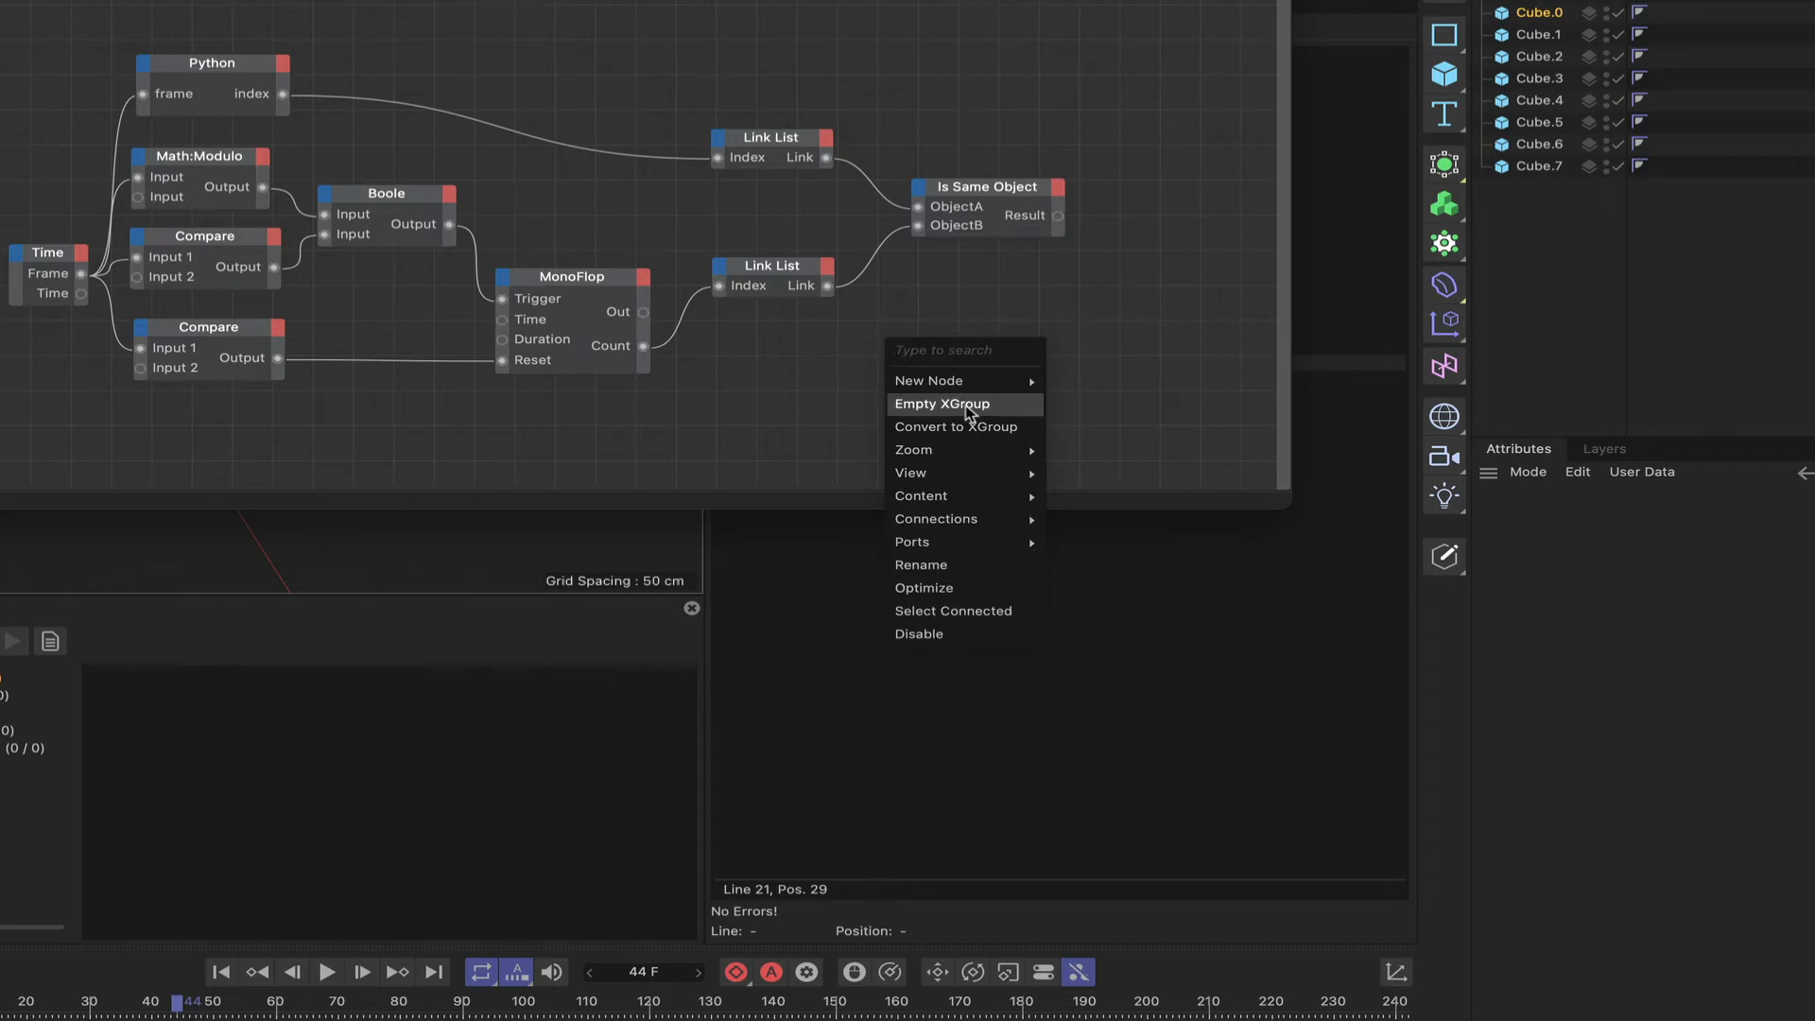
mouse_move(976, 391)
mouse_move(1134, 380)
mouse_move(1229, 379)
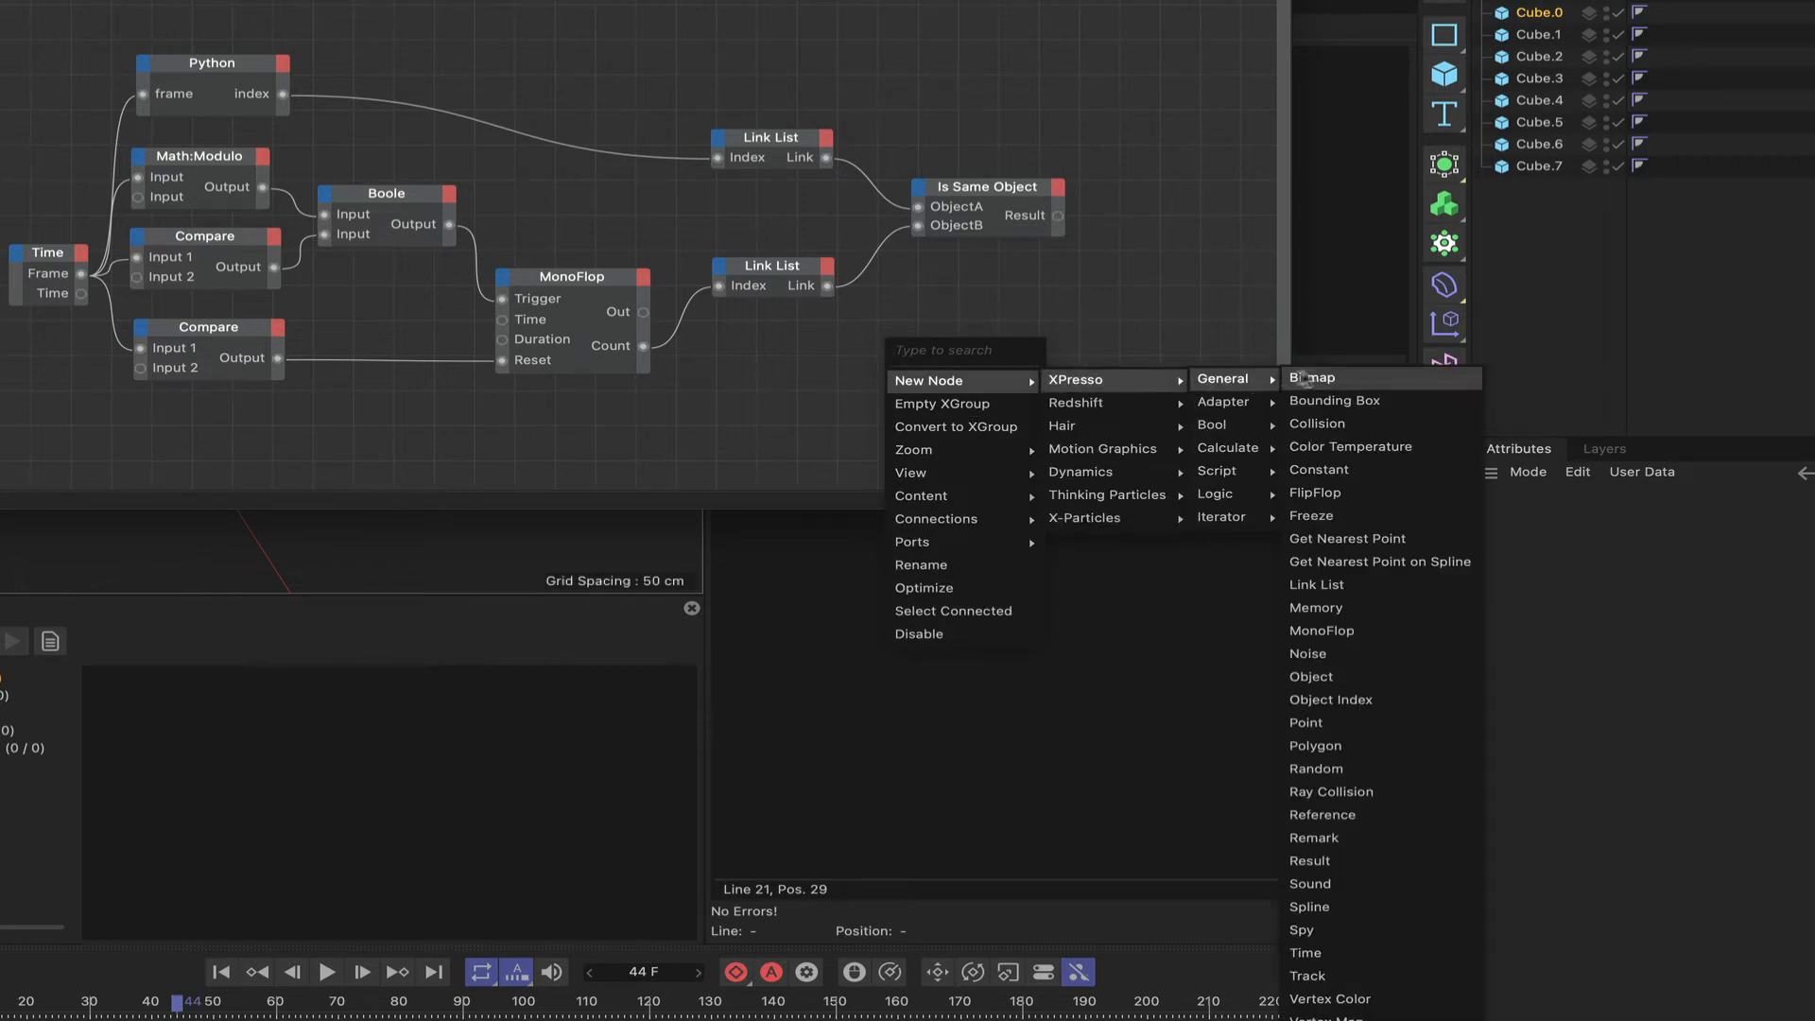
click(1350, 631)
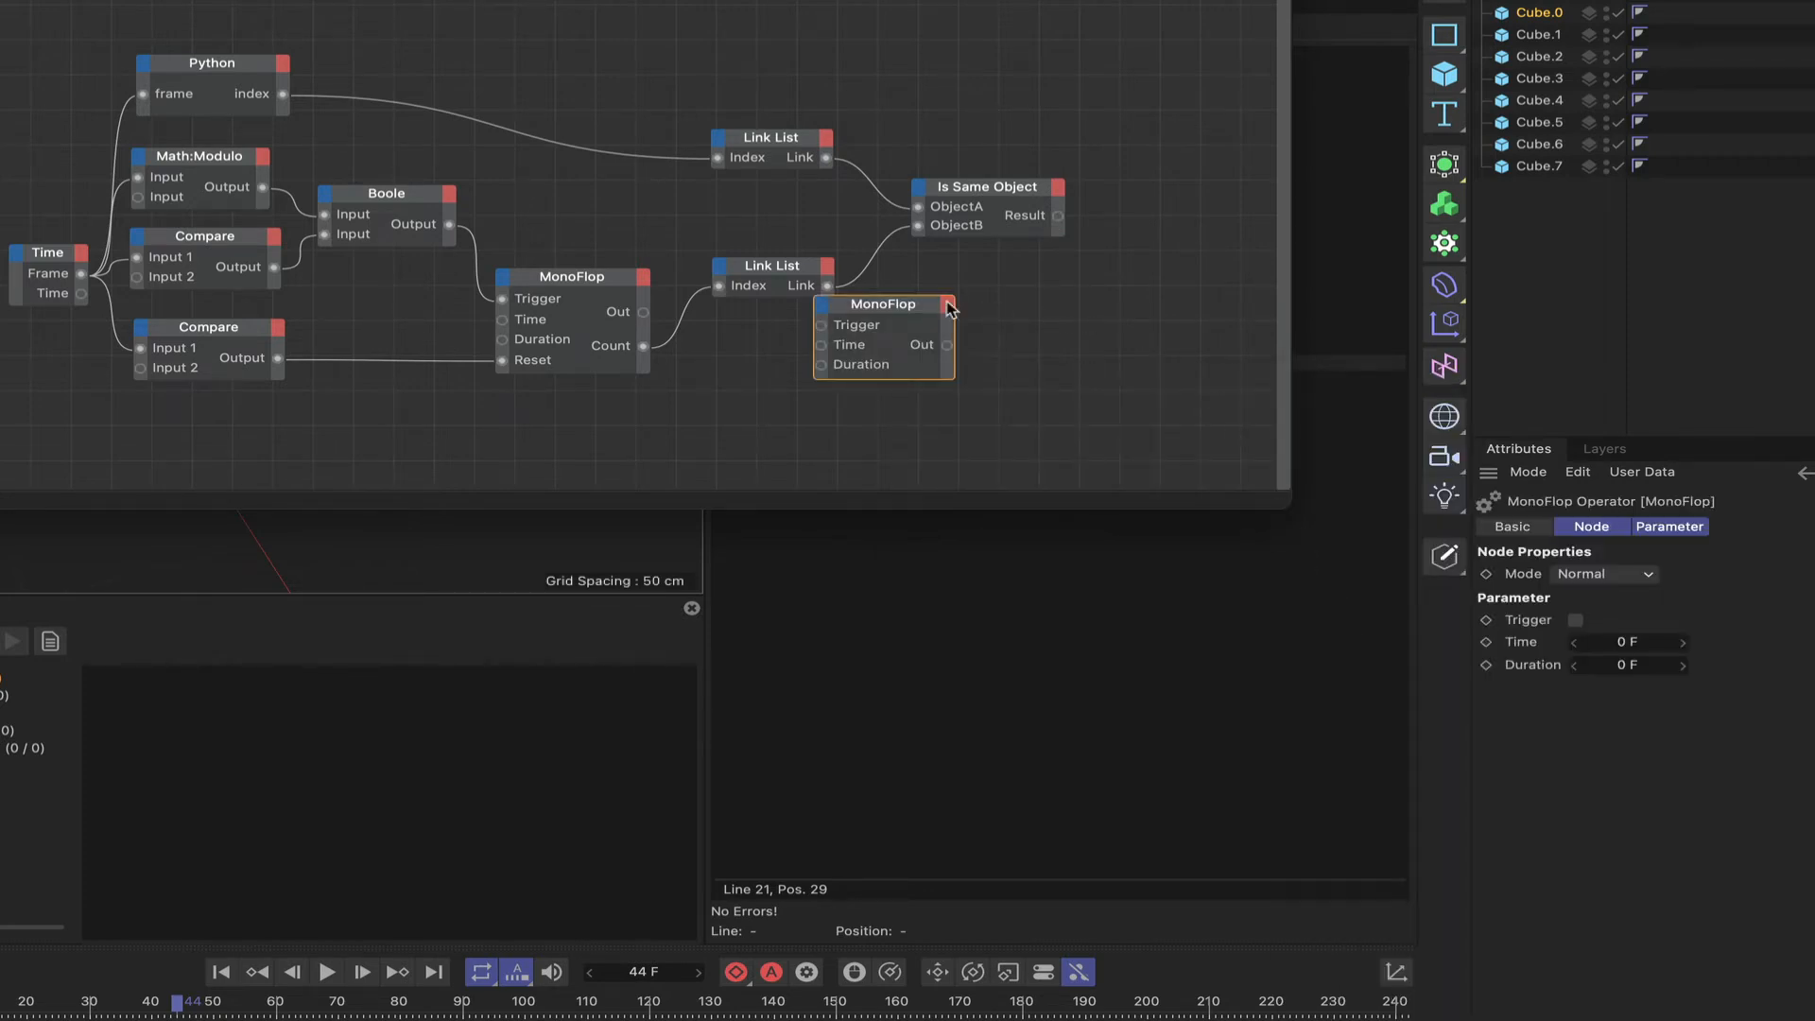
drag(949, 309, 1239, 276)
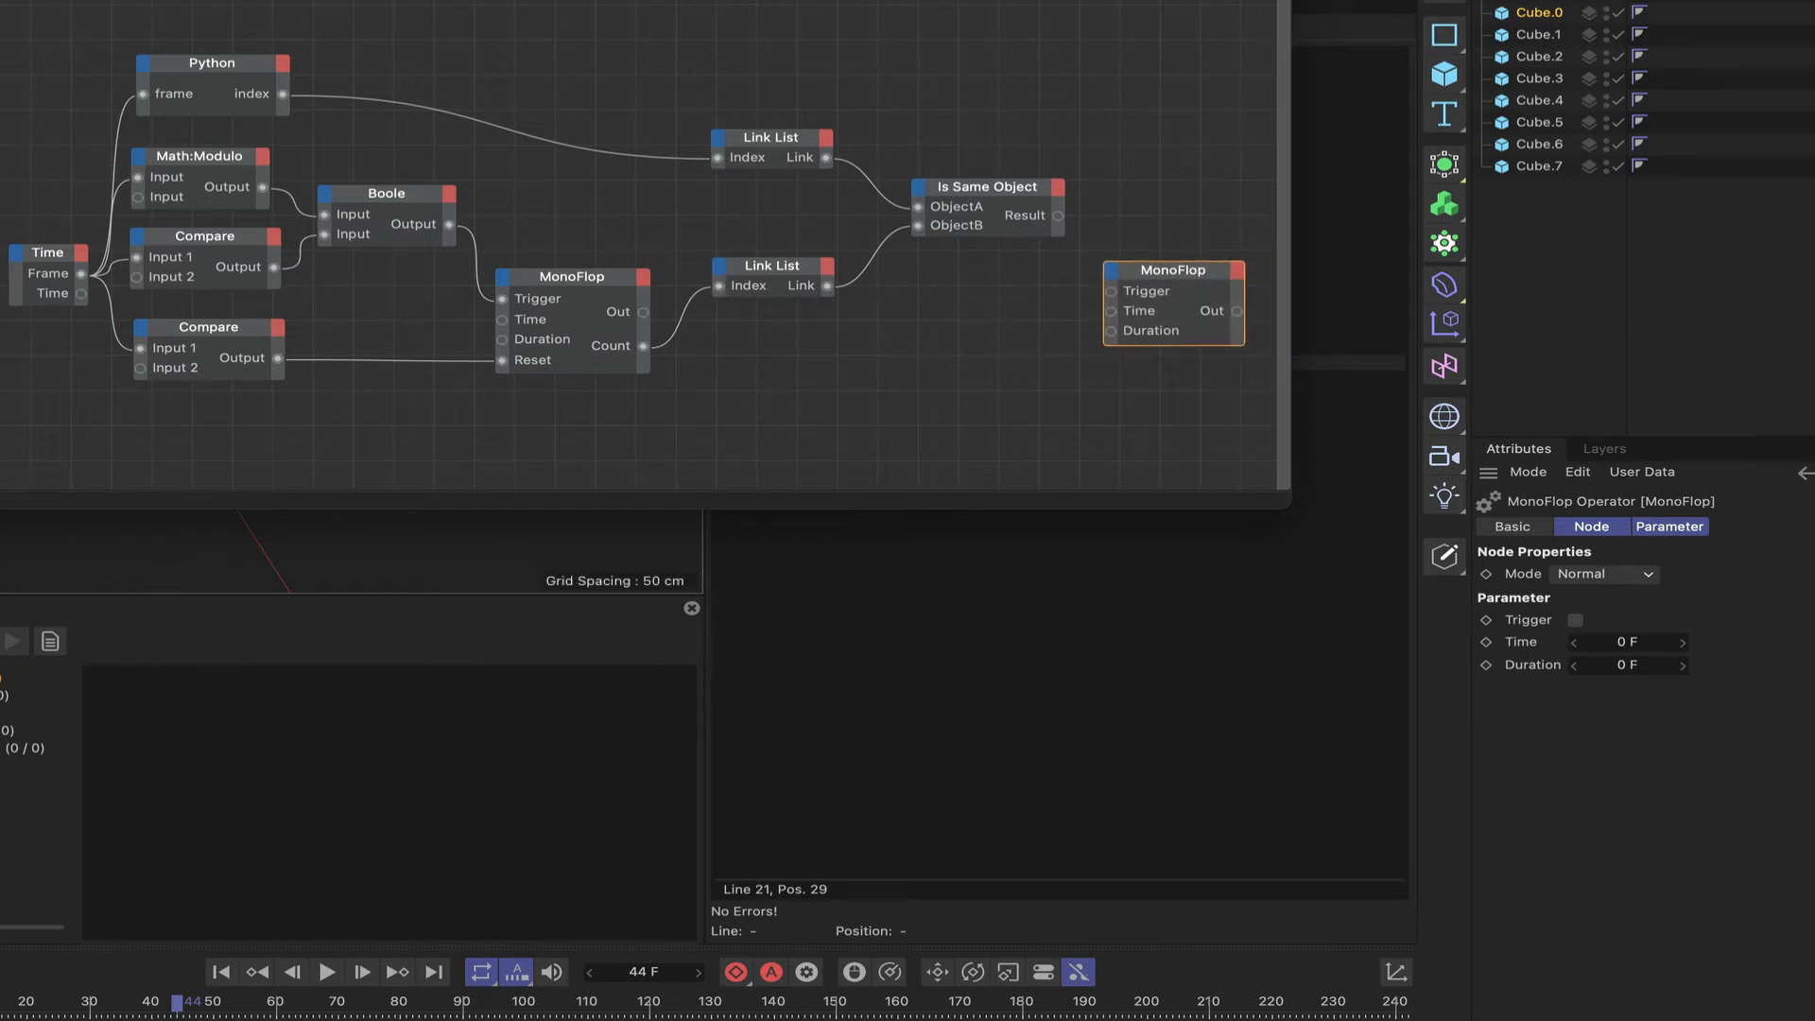
middle_drag(907, 481, 456, 455)
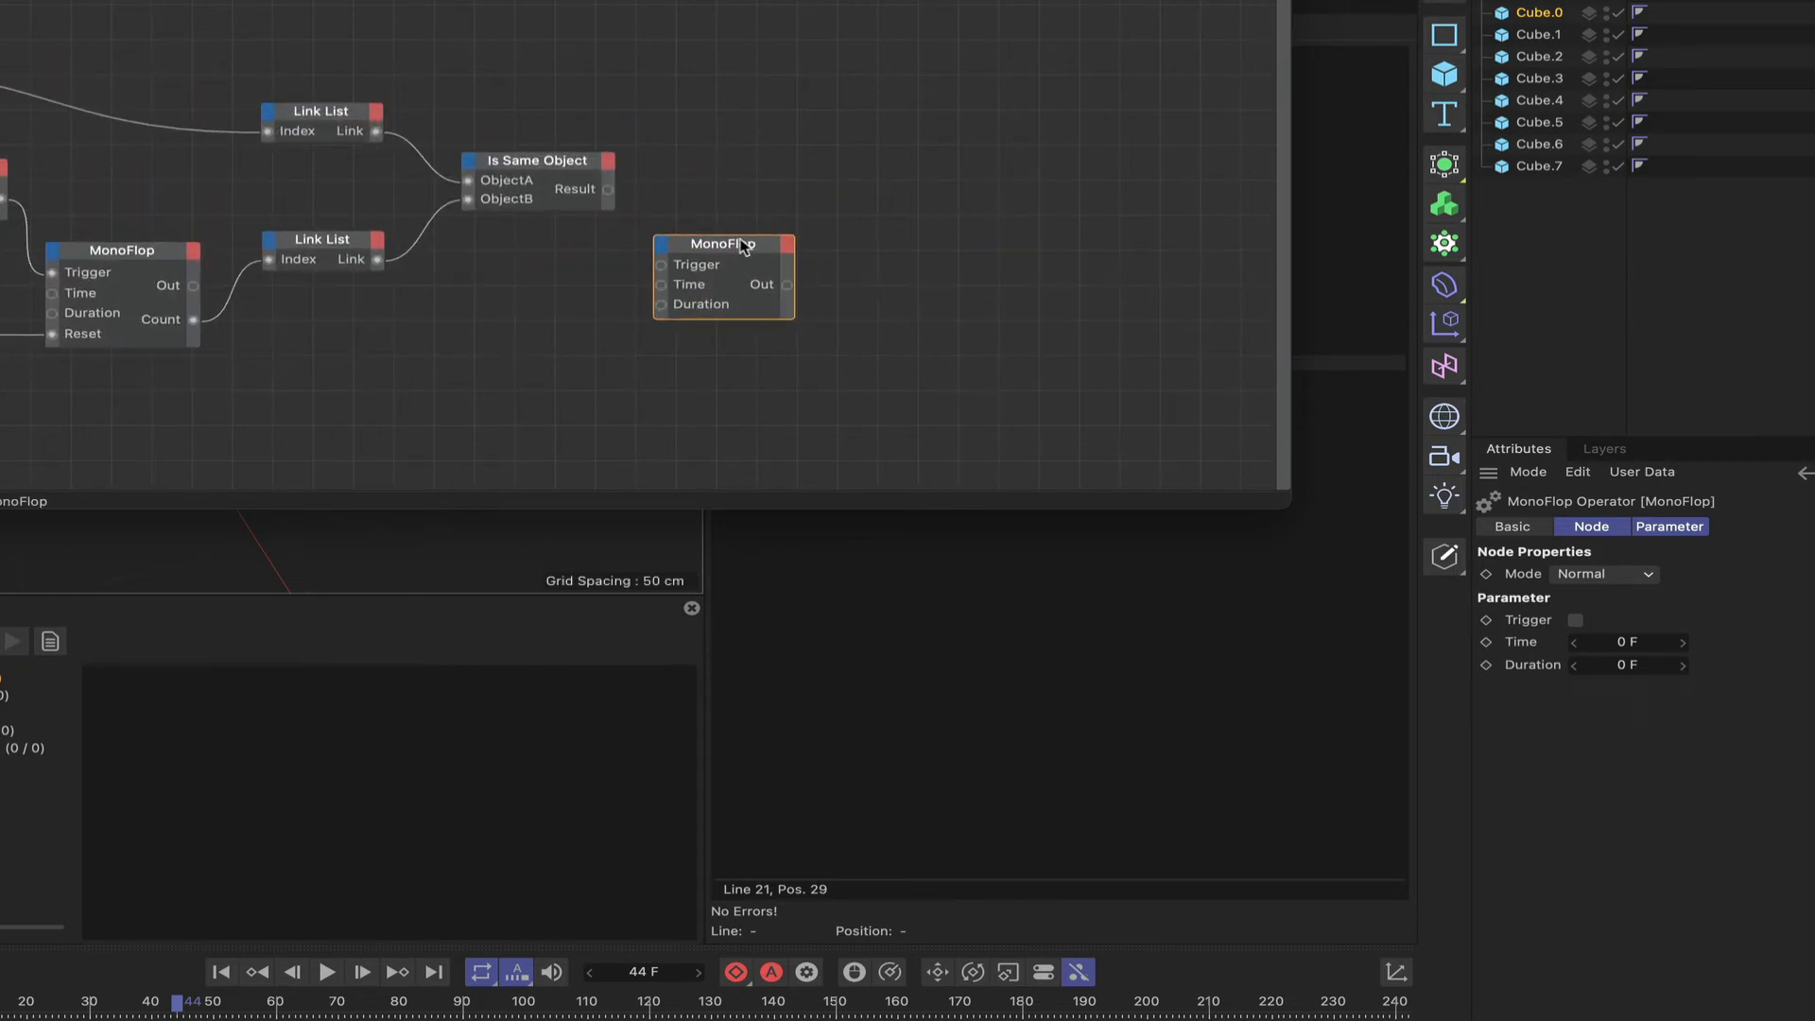
drag(743, 247, 765, 247)
drag(608, 189, 684, 267)
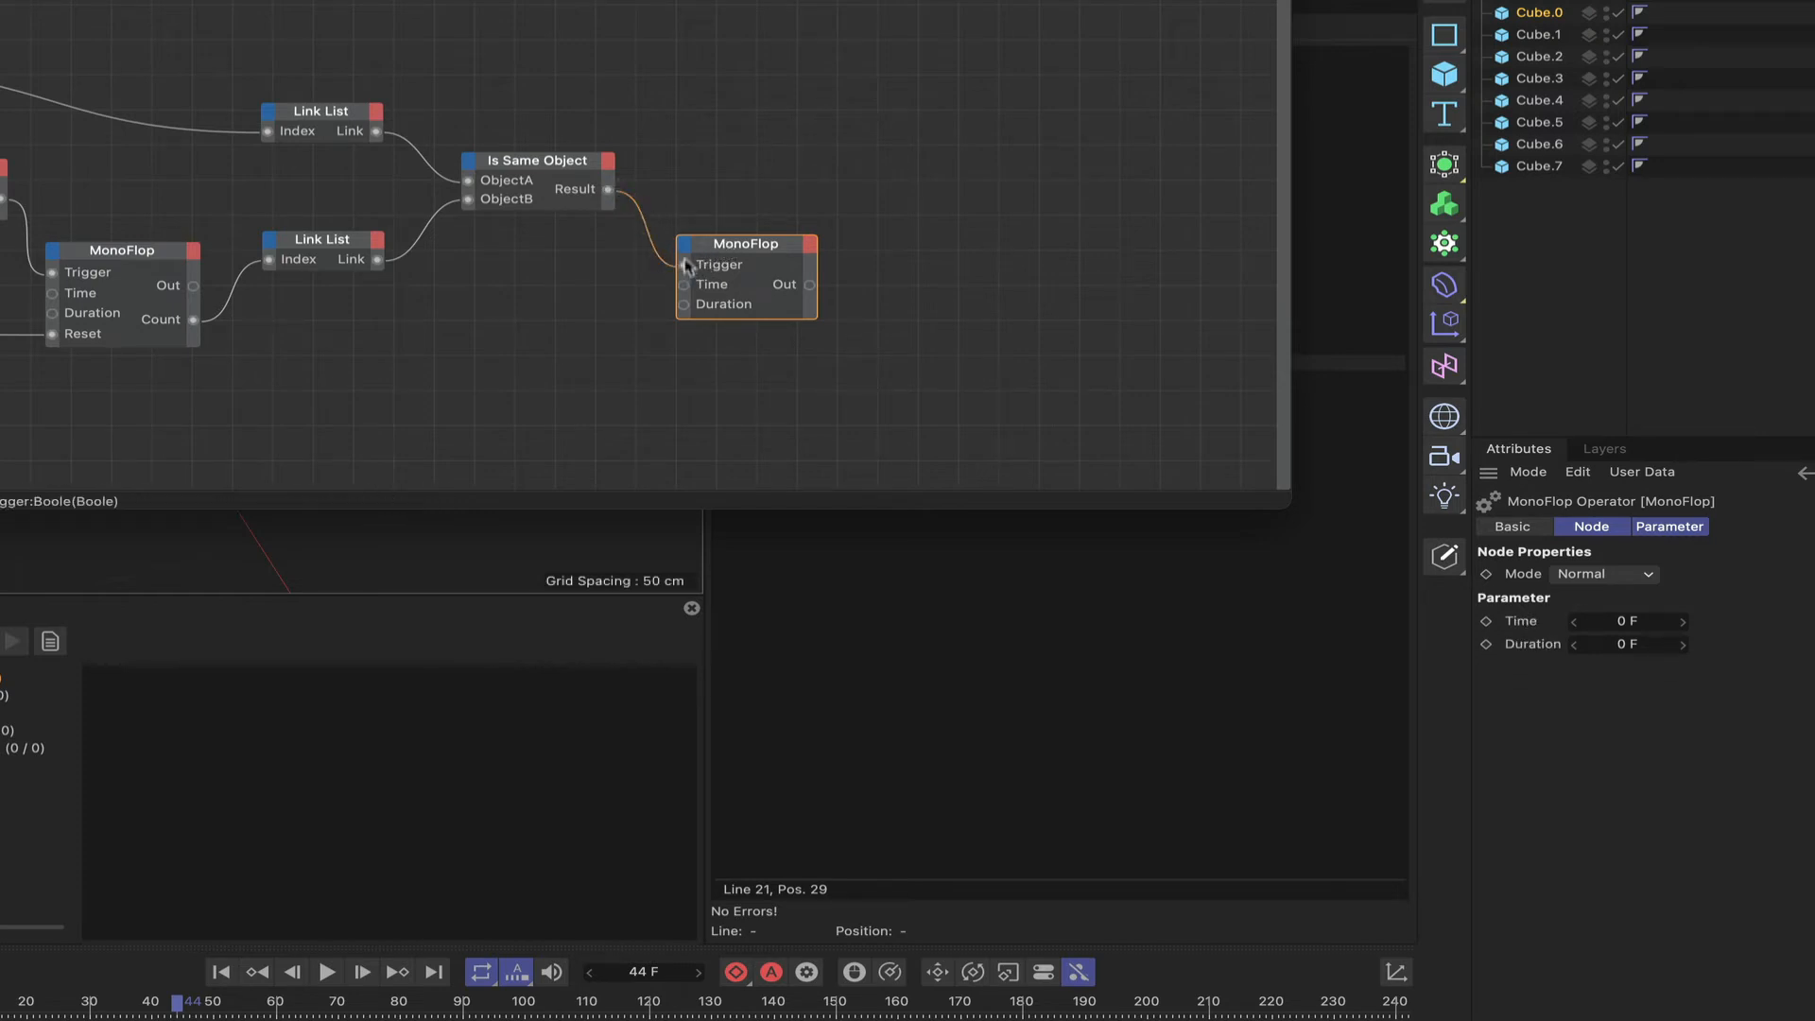
Step: Set the second MonoFlop's mode to OneShot and shift the node slightly closer to Is Same Object
click(1626, 574)
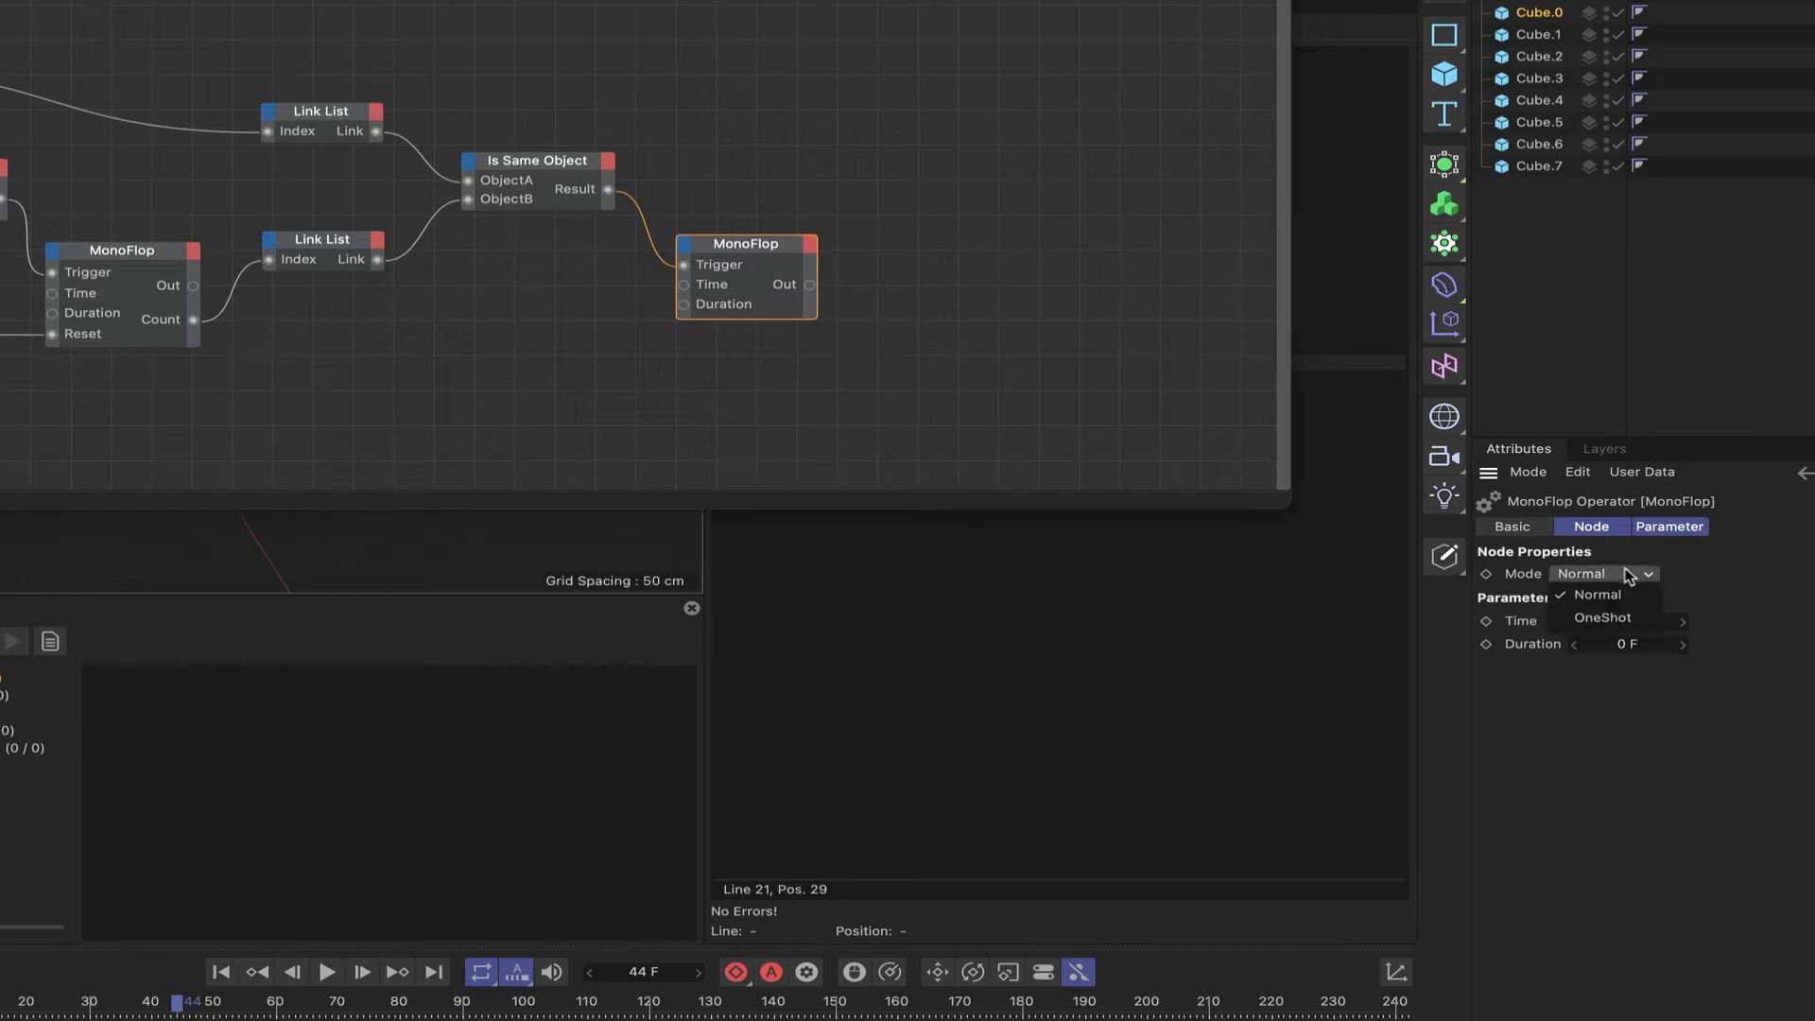
click(1628, 620)
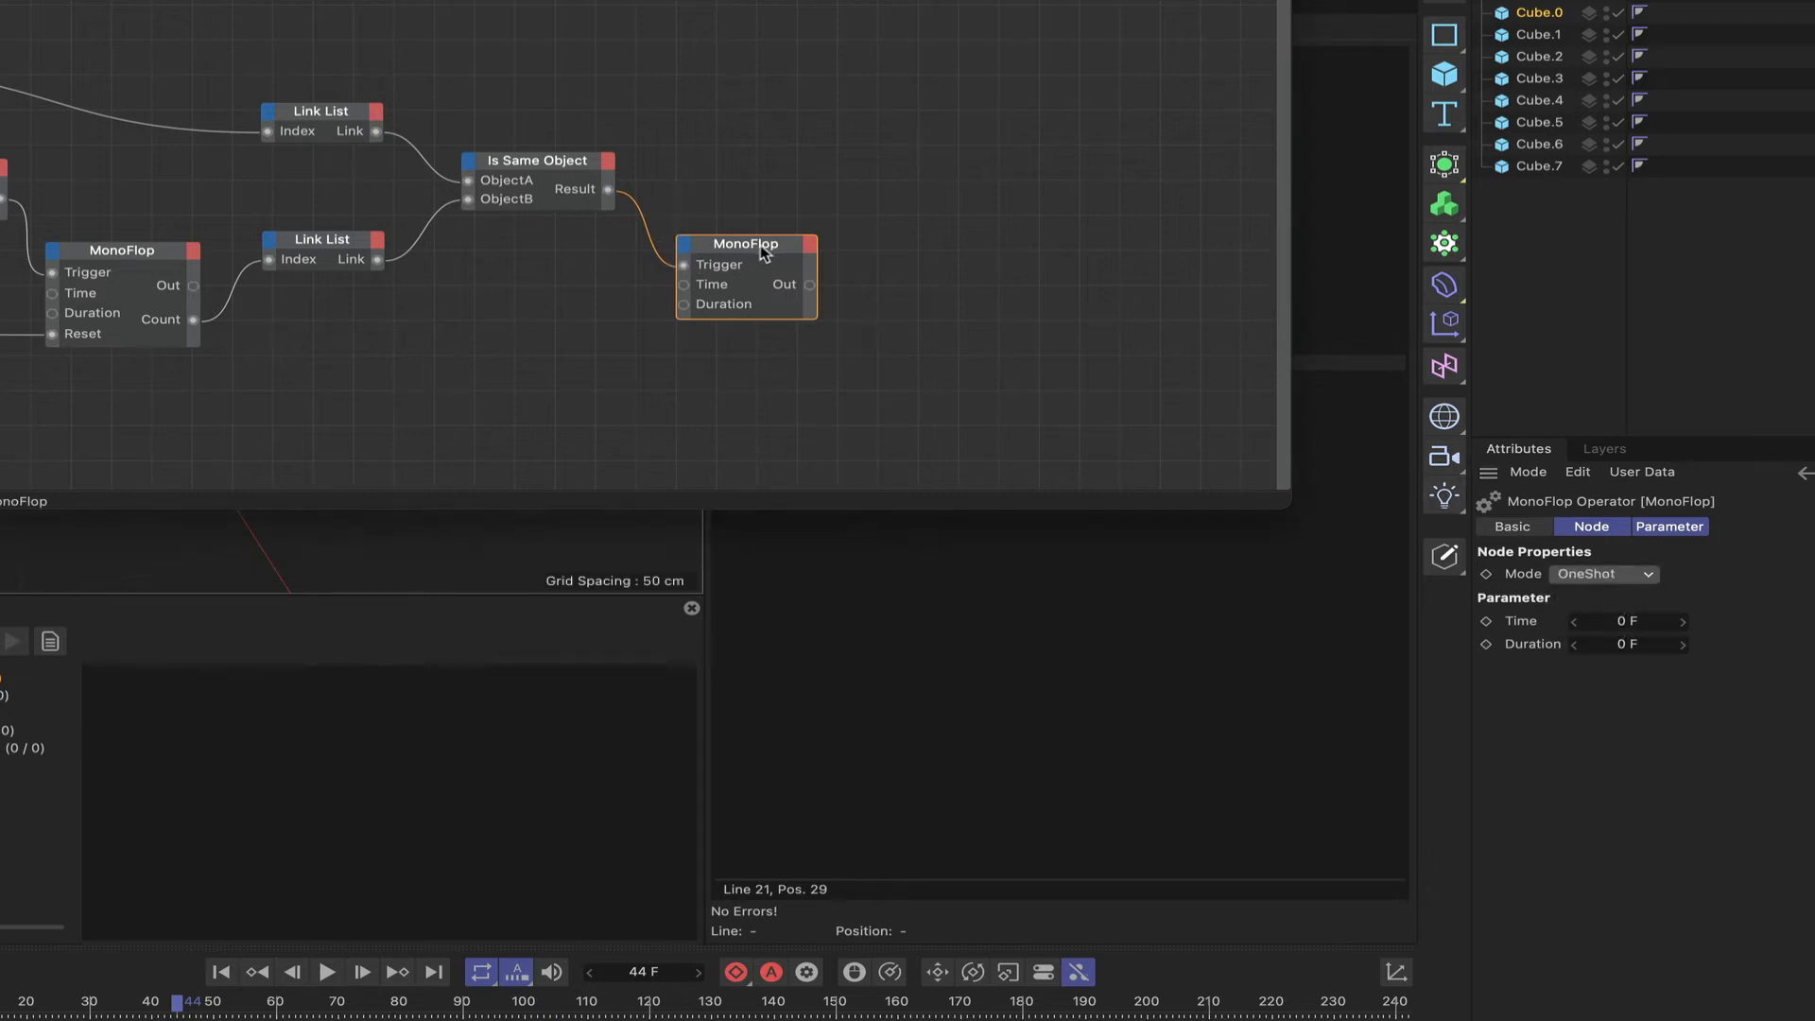
drag(764, 251, 742, 265)
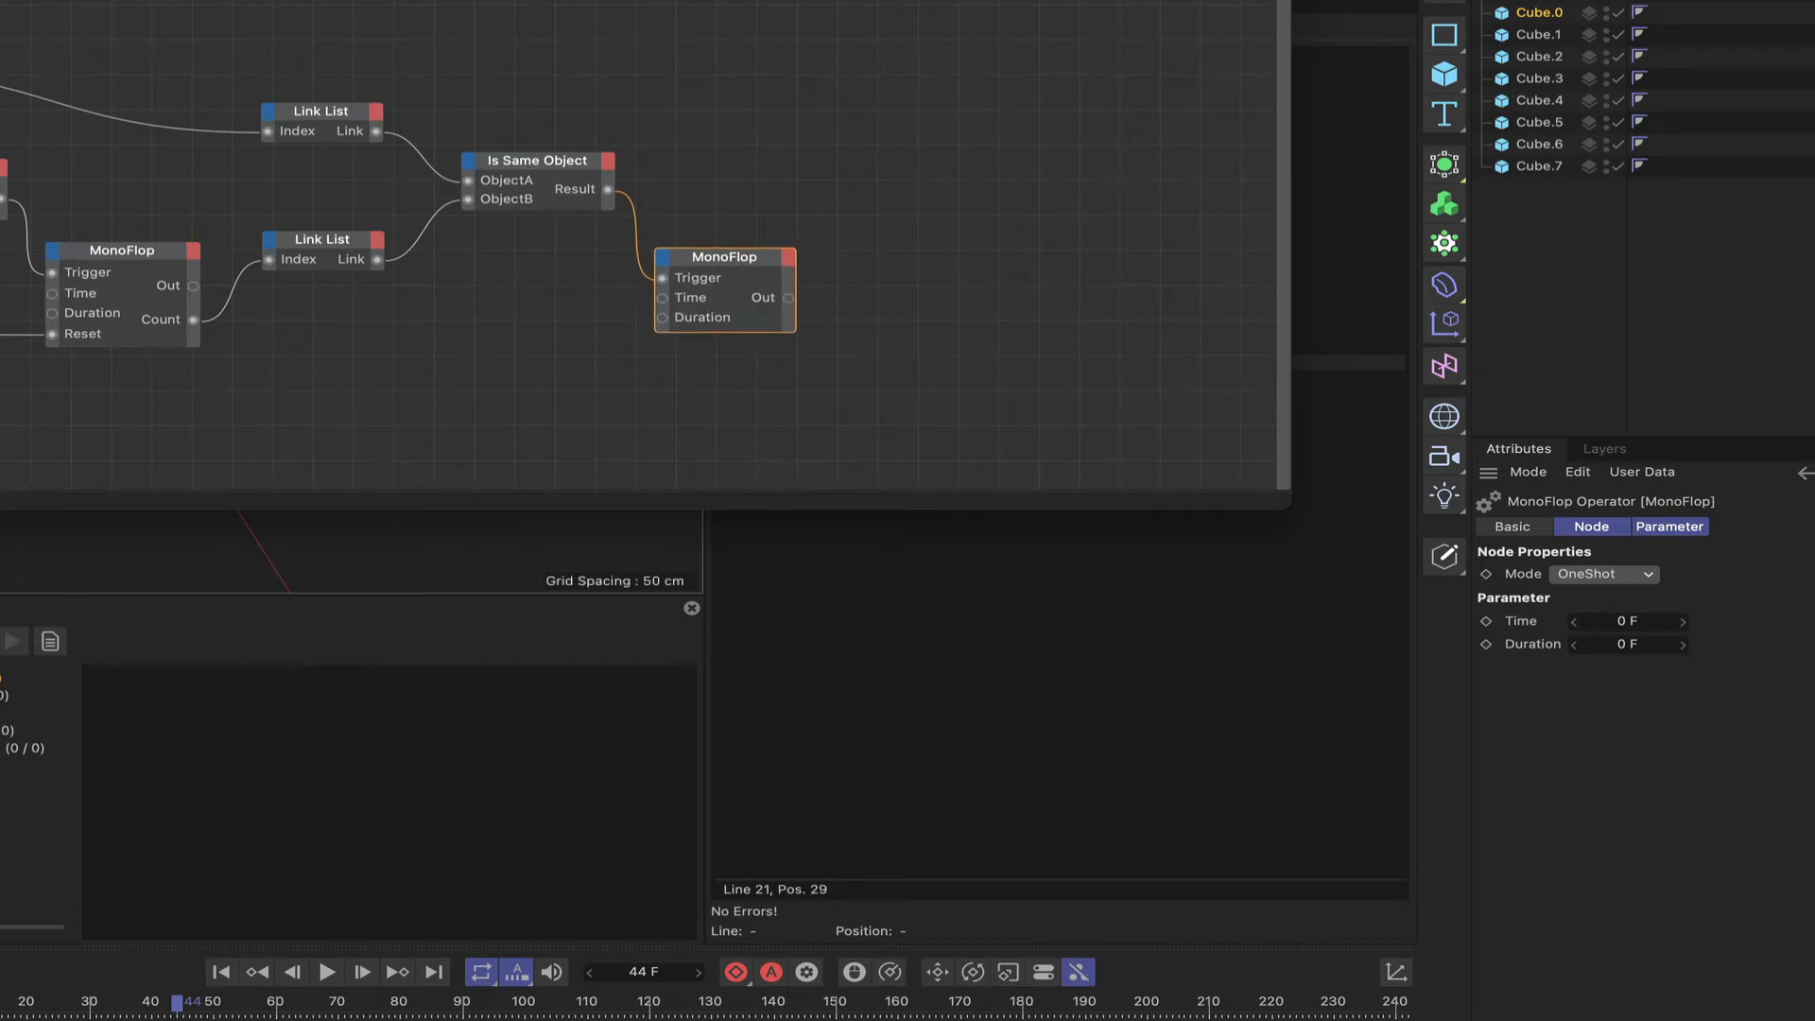
Step: Connect the Time node's Time output to the second MonoFlop's Time input and move the Time node below the Compare nodes
alt+middle_drag(567, 283, 1061, 250)
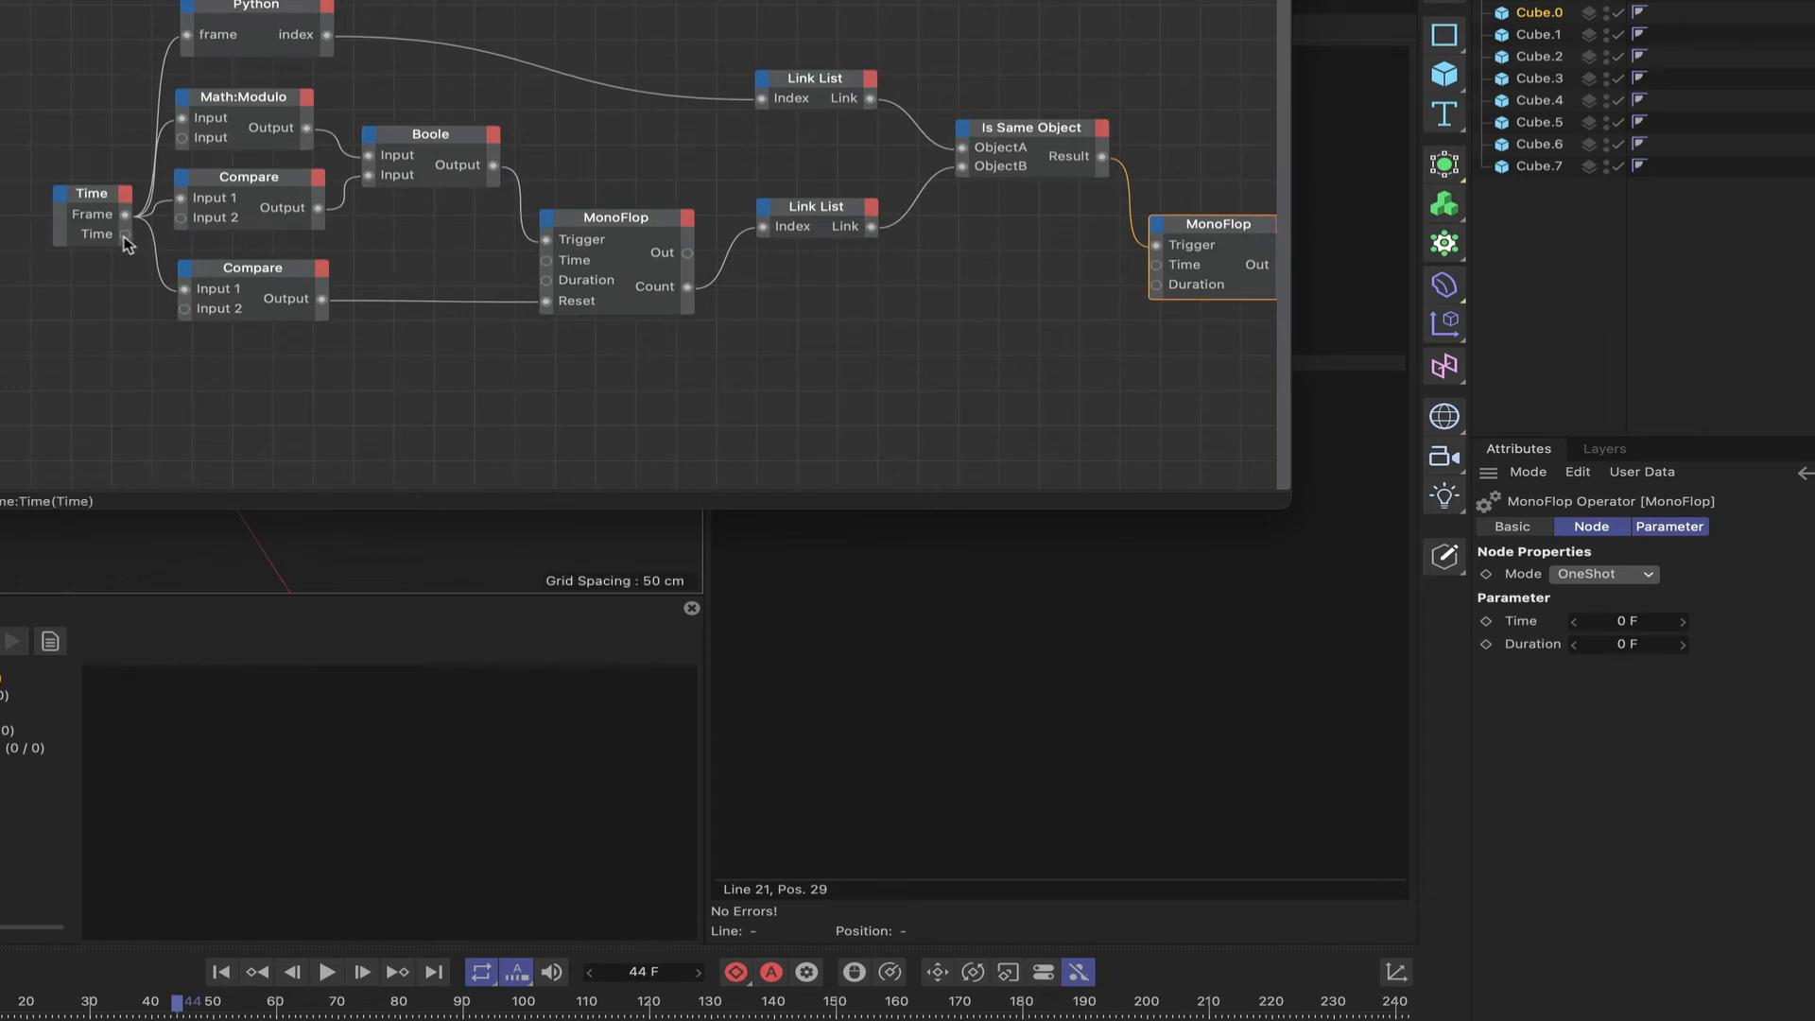
drag(125, 234, 1159, 267)
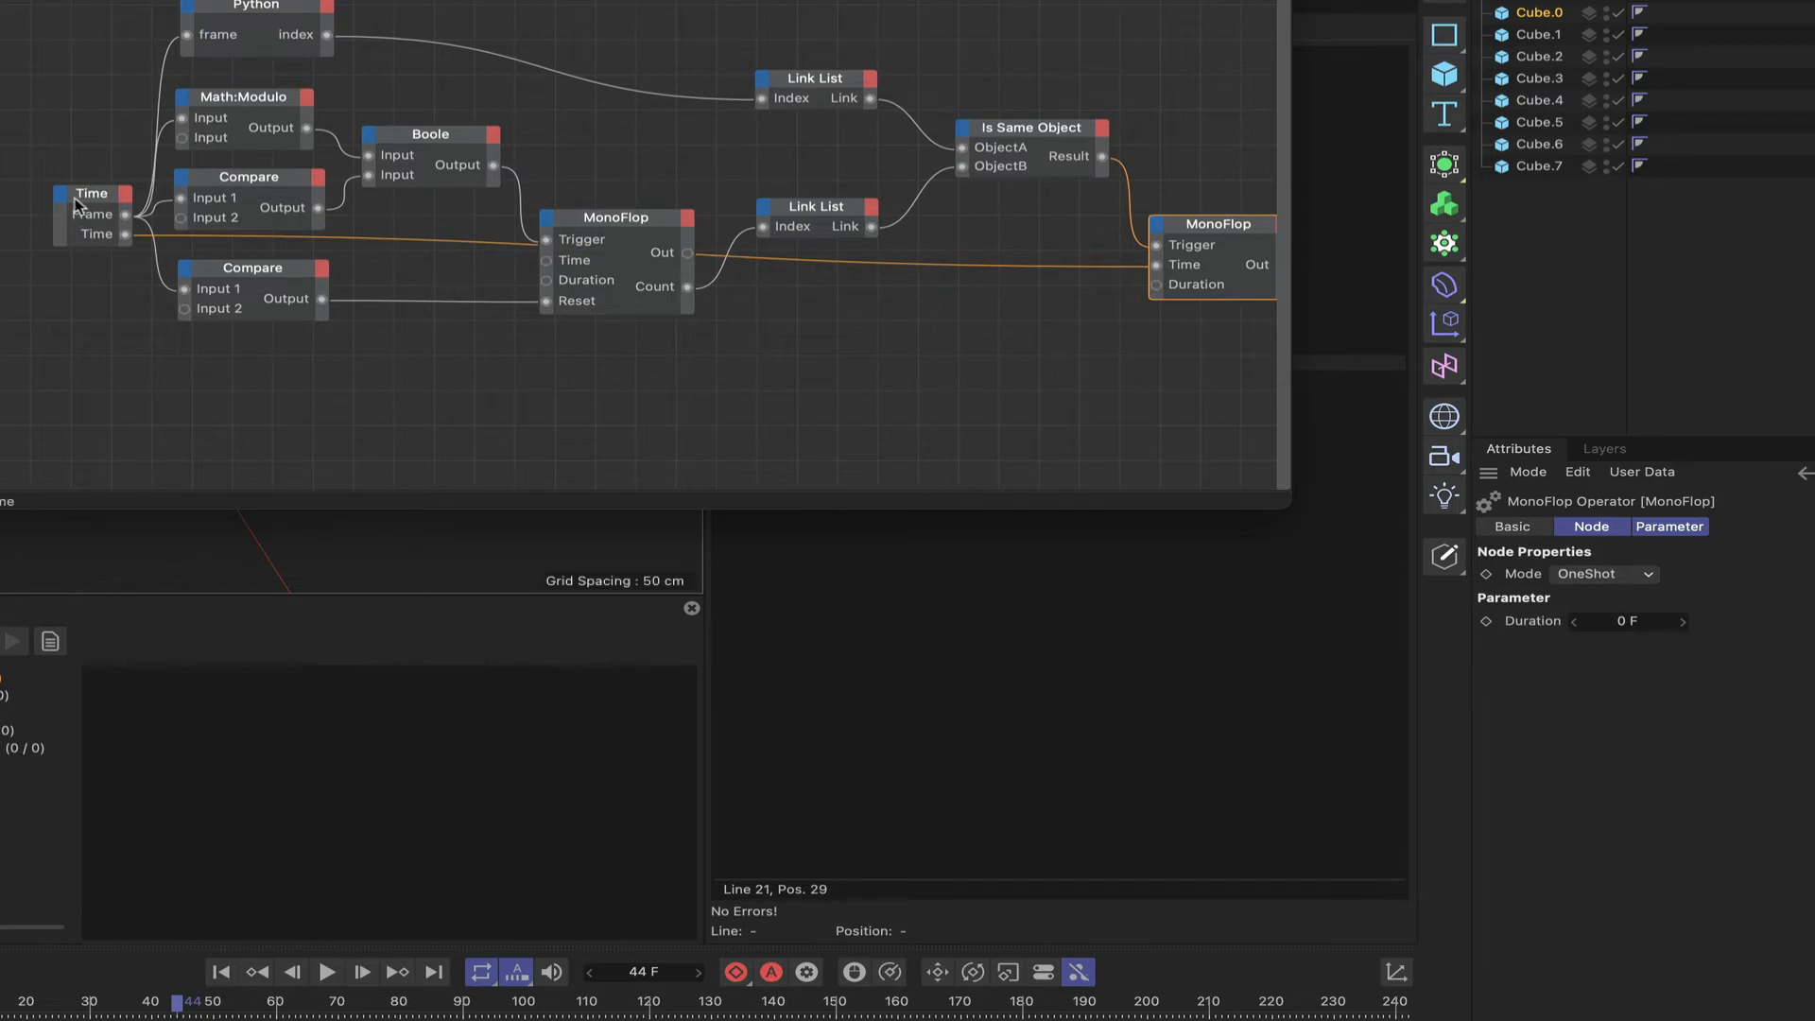
drag(79, 198, 83, 384)
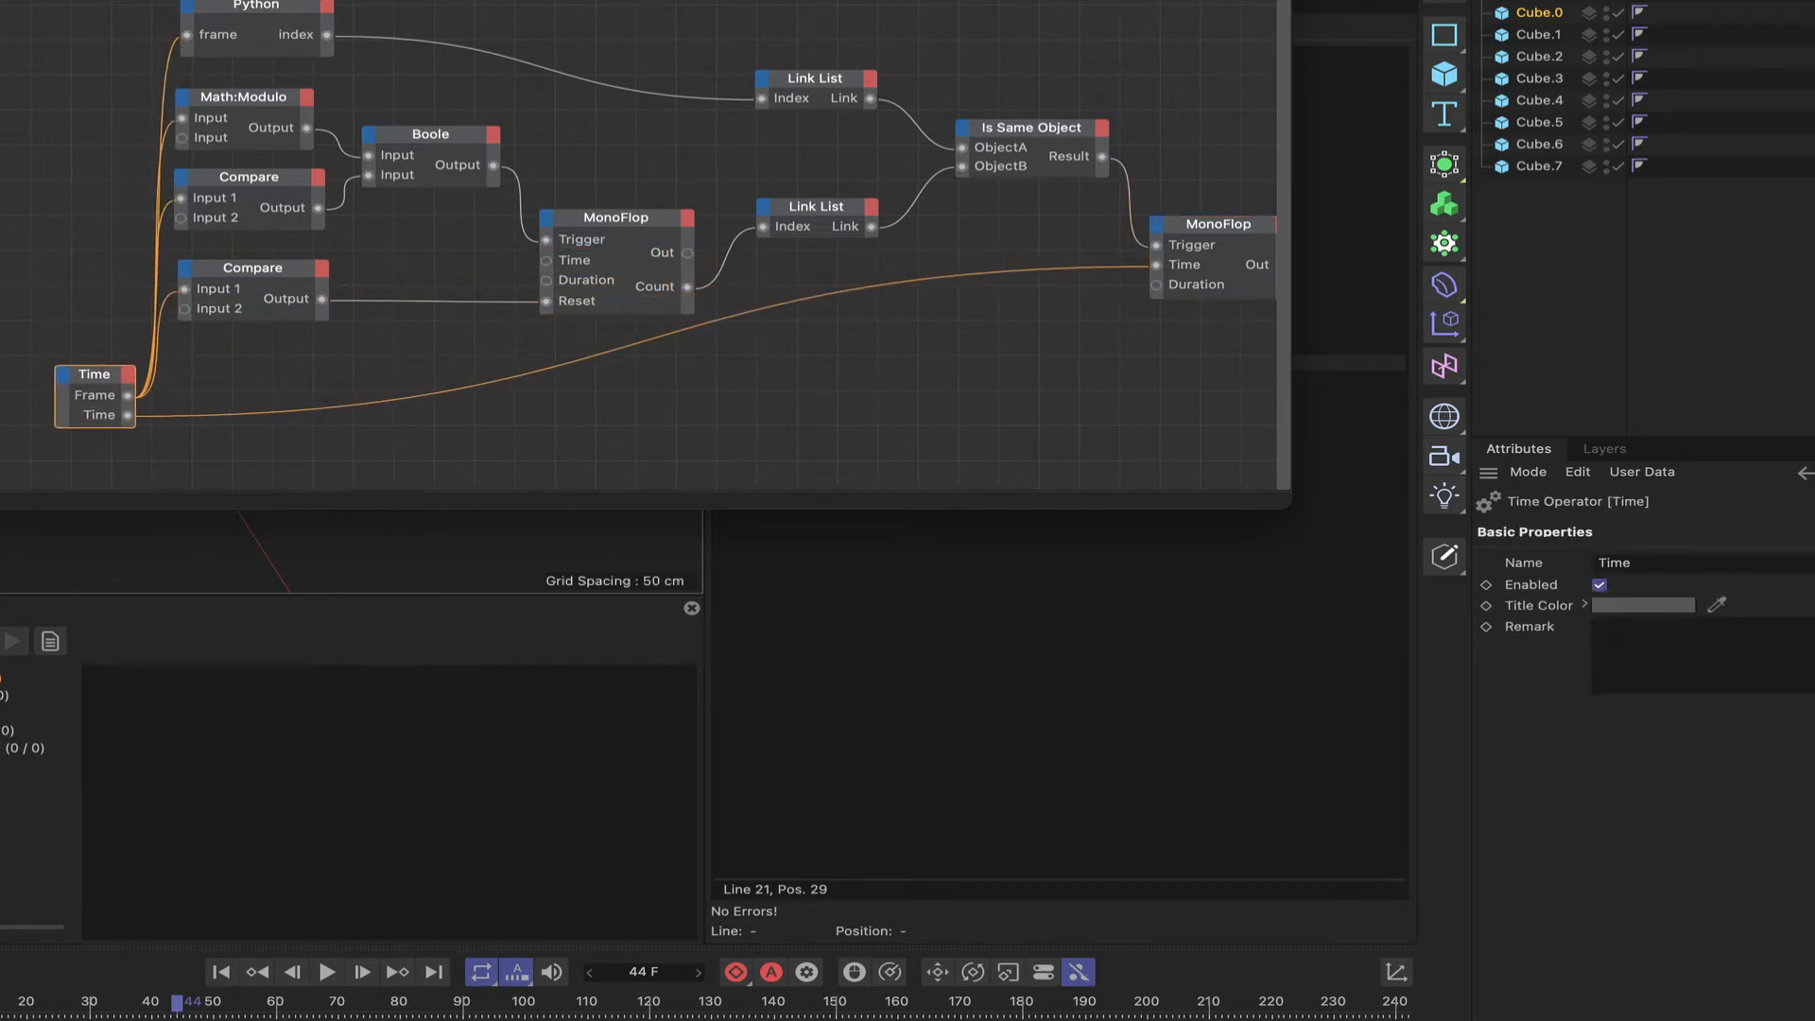
alt+middle_drag(940, 191, 535, 147)
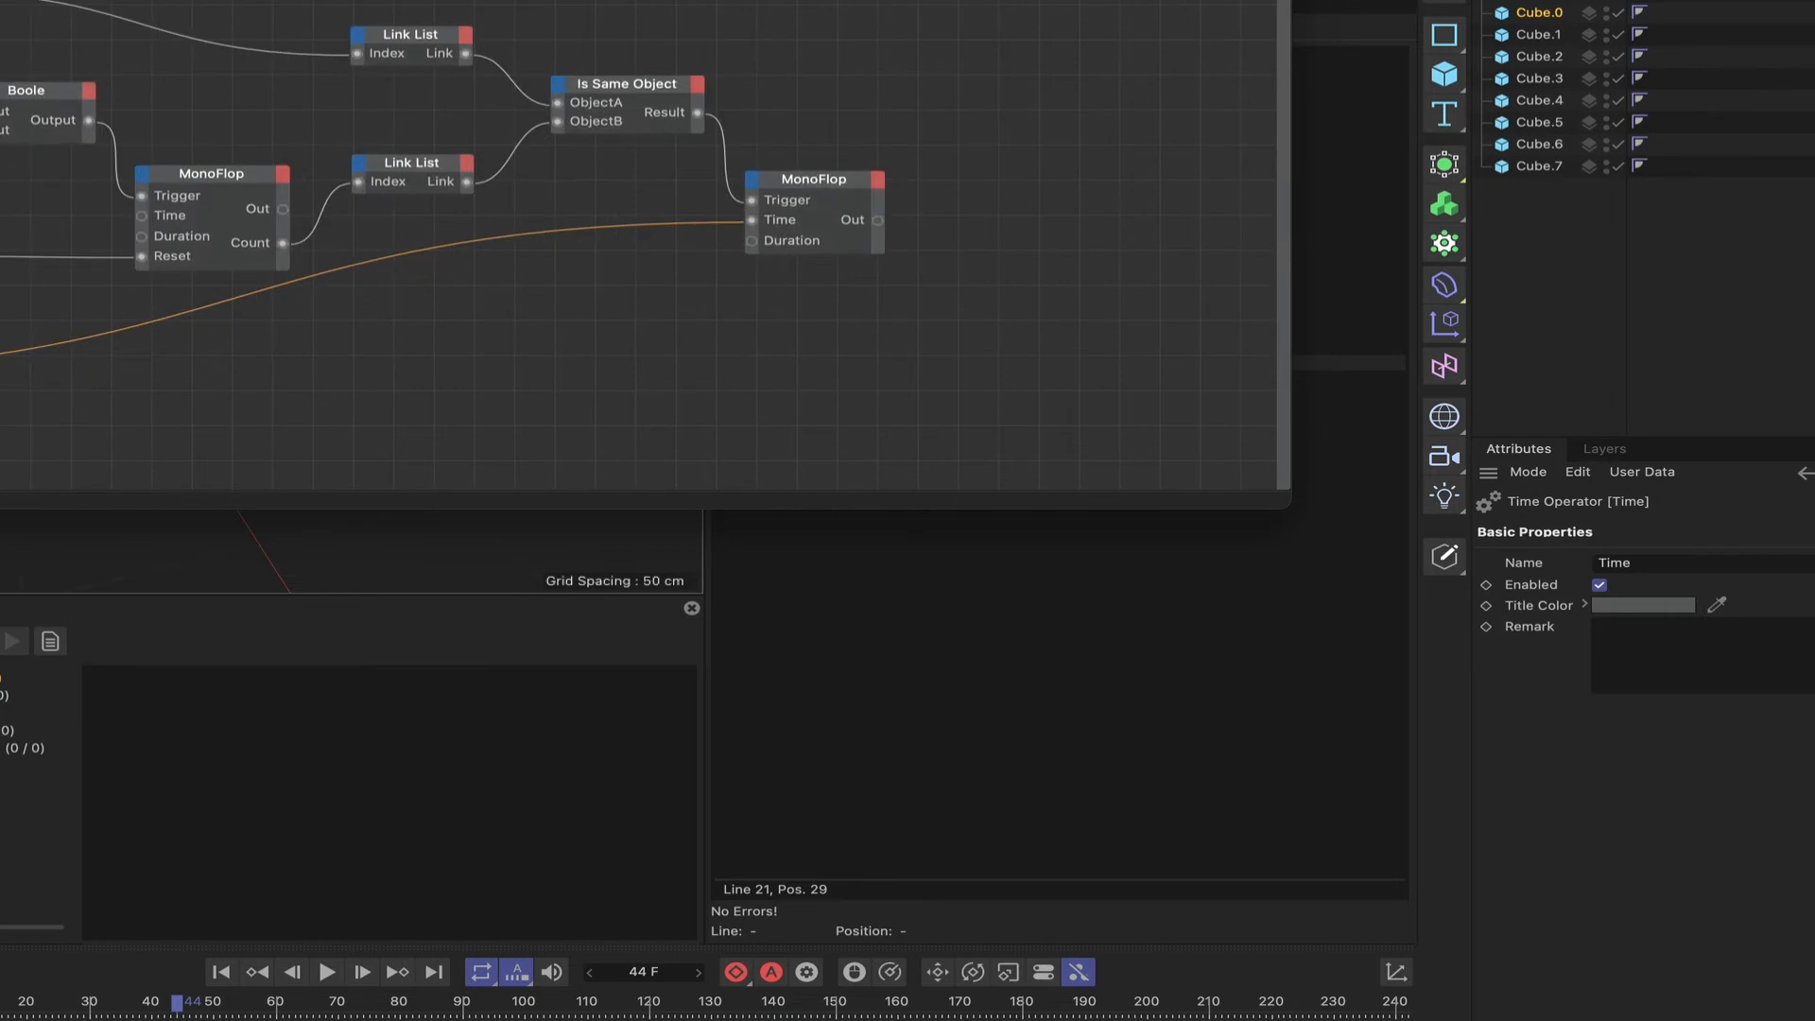
Step: Set the second MonoFlop's Duration to 28 F and add a State output port to it
click(836, 193)
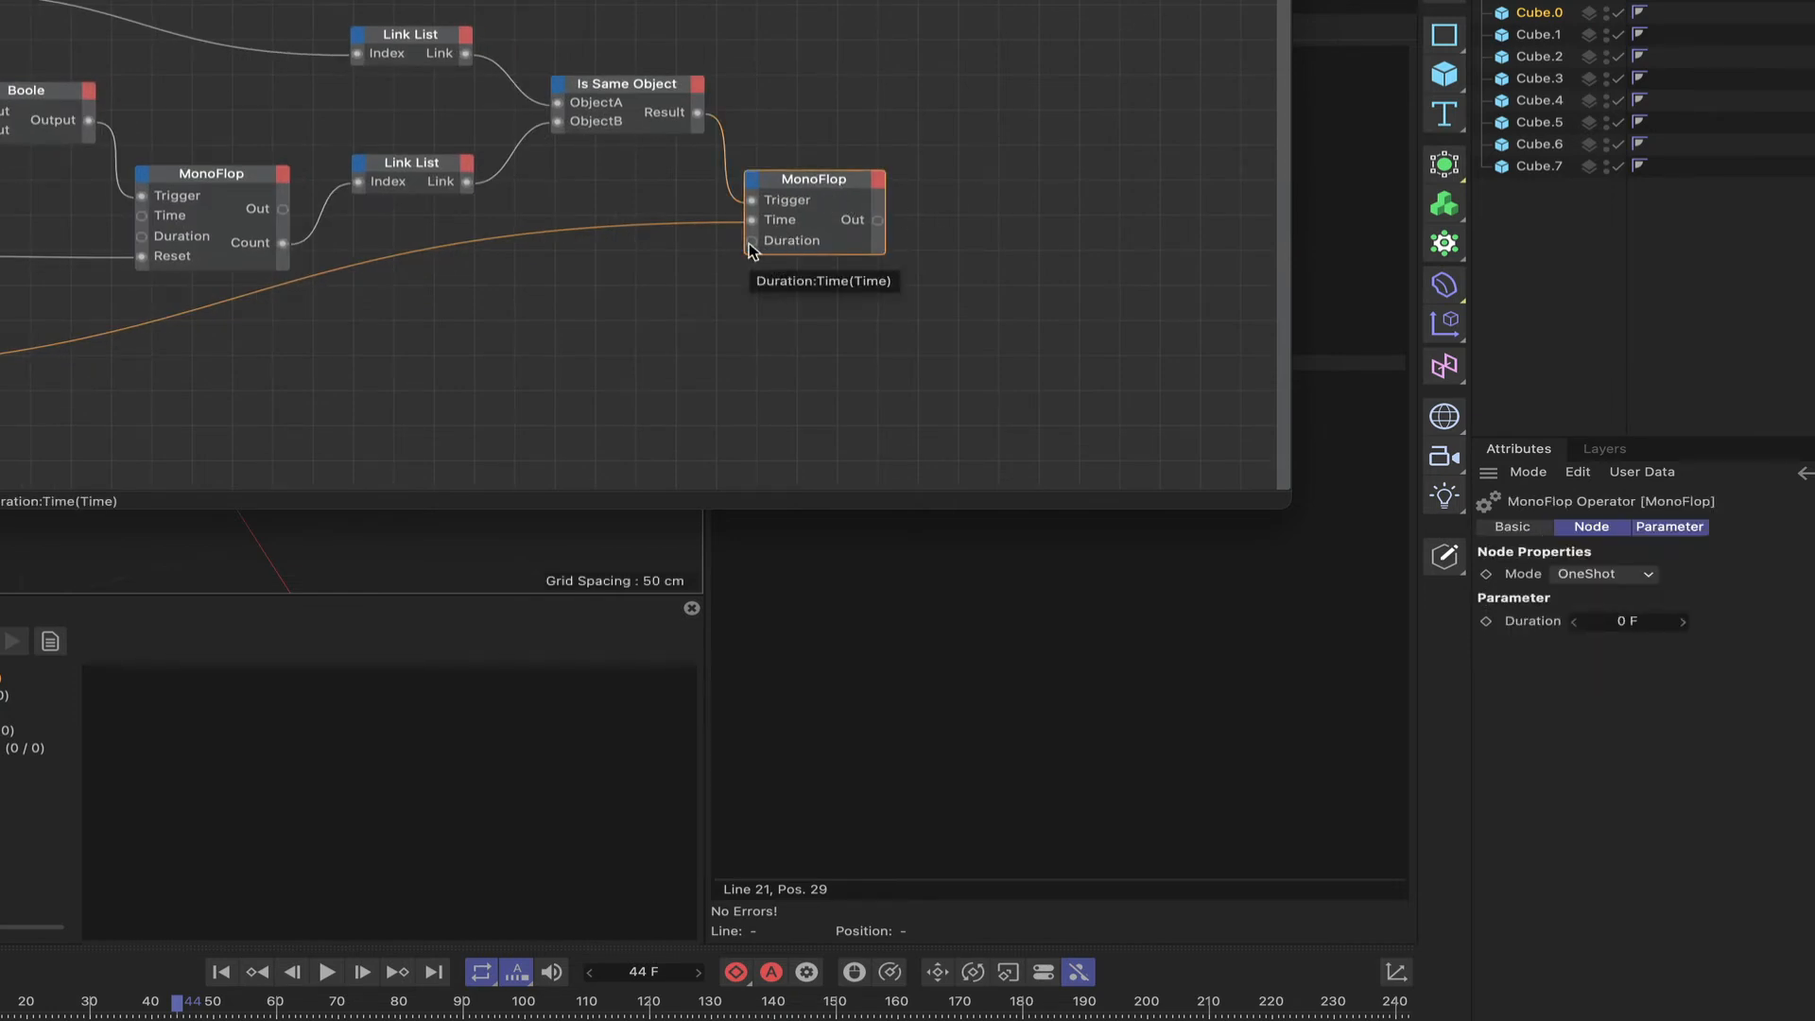
click(1628, 628)
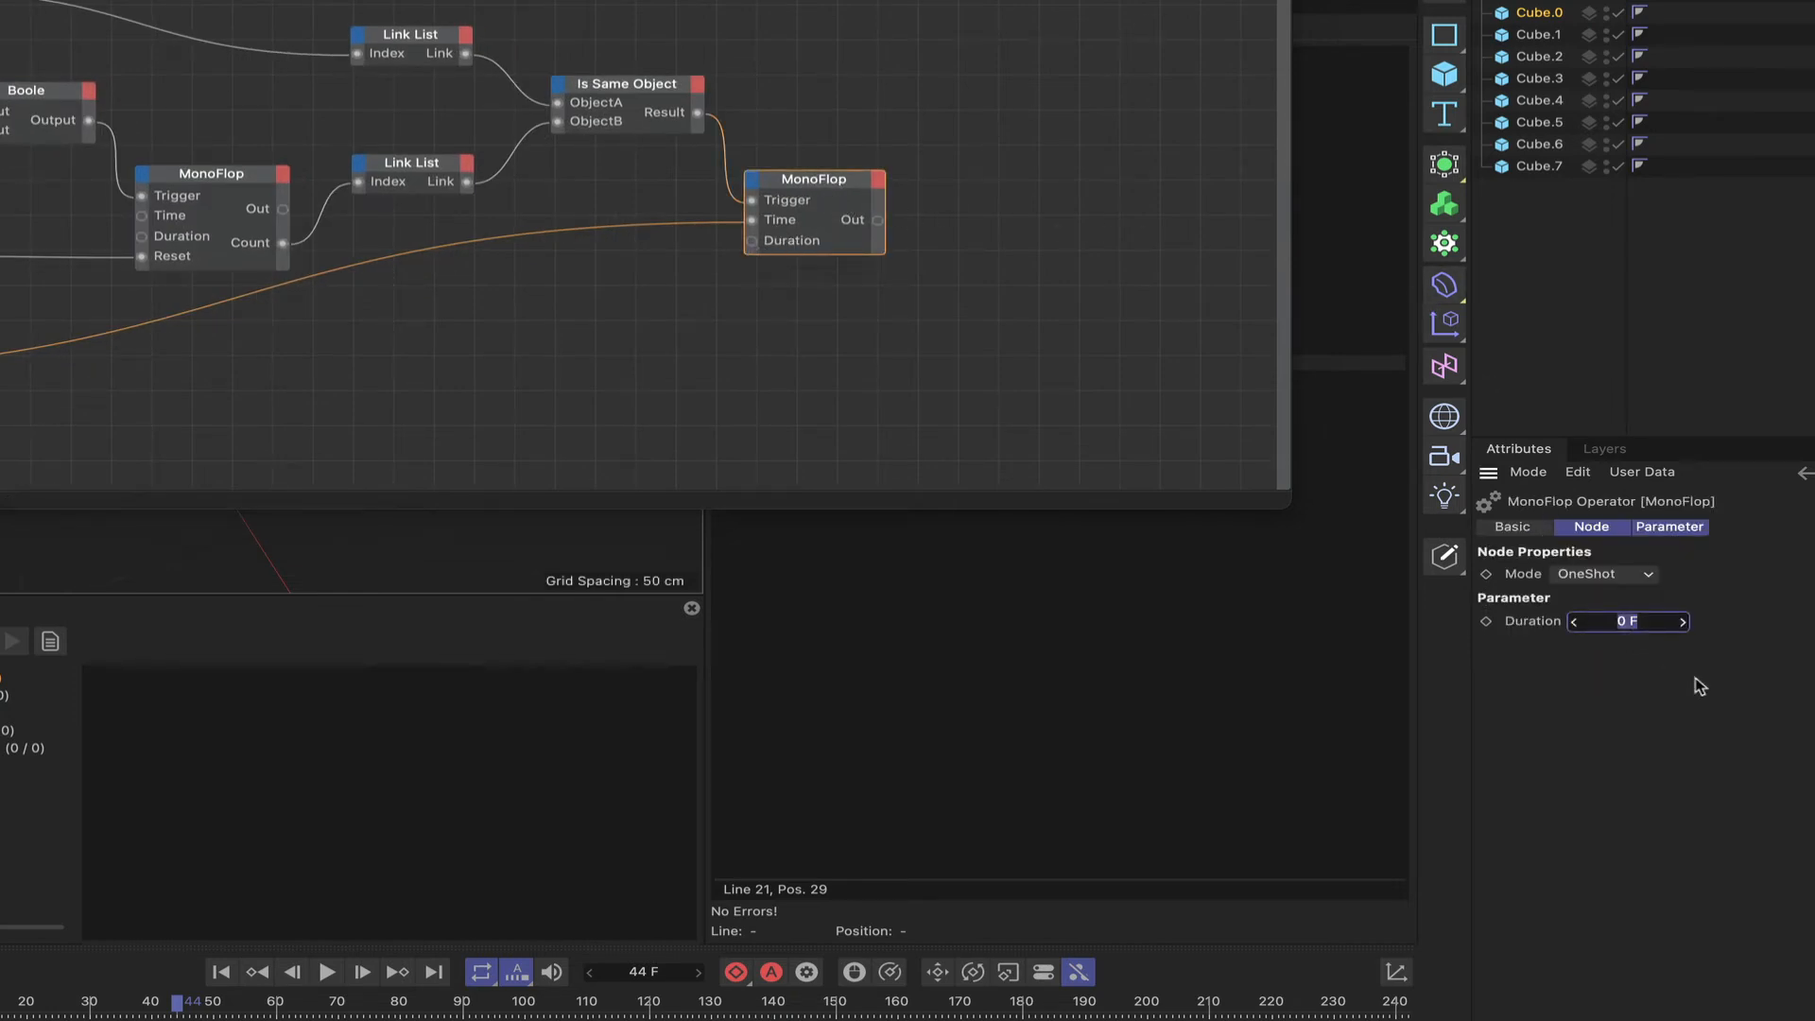
text(28)
key(Return)
click(878, 179)
click(903, 242)
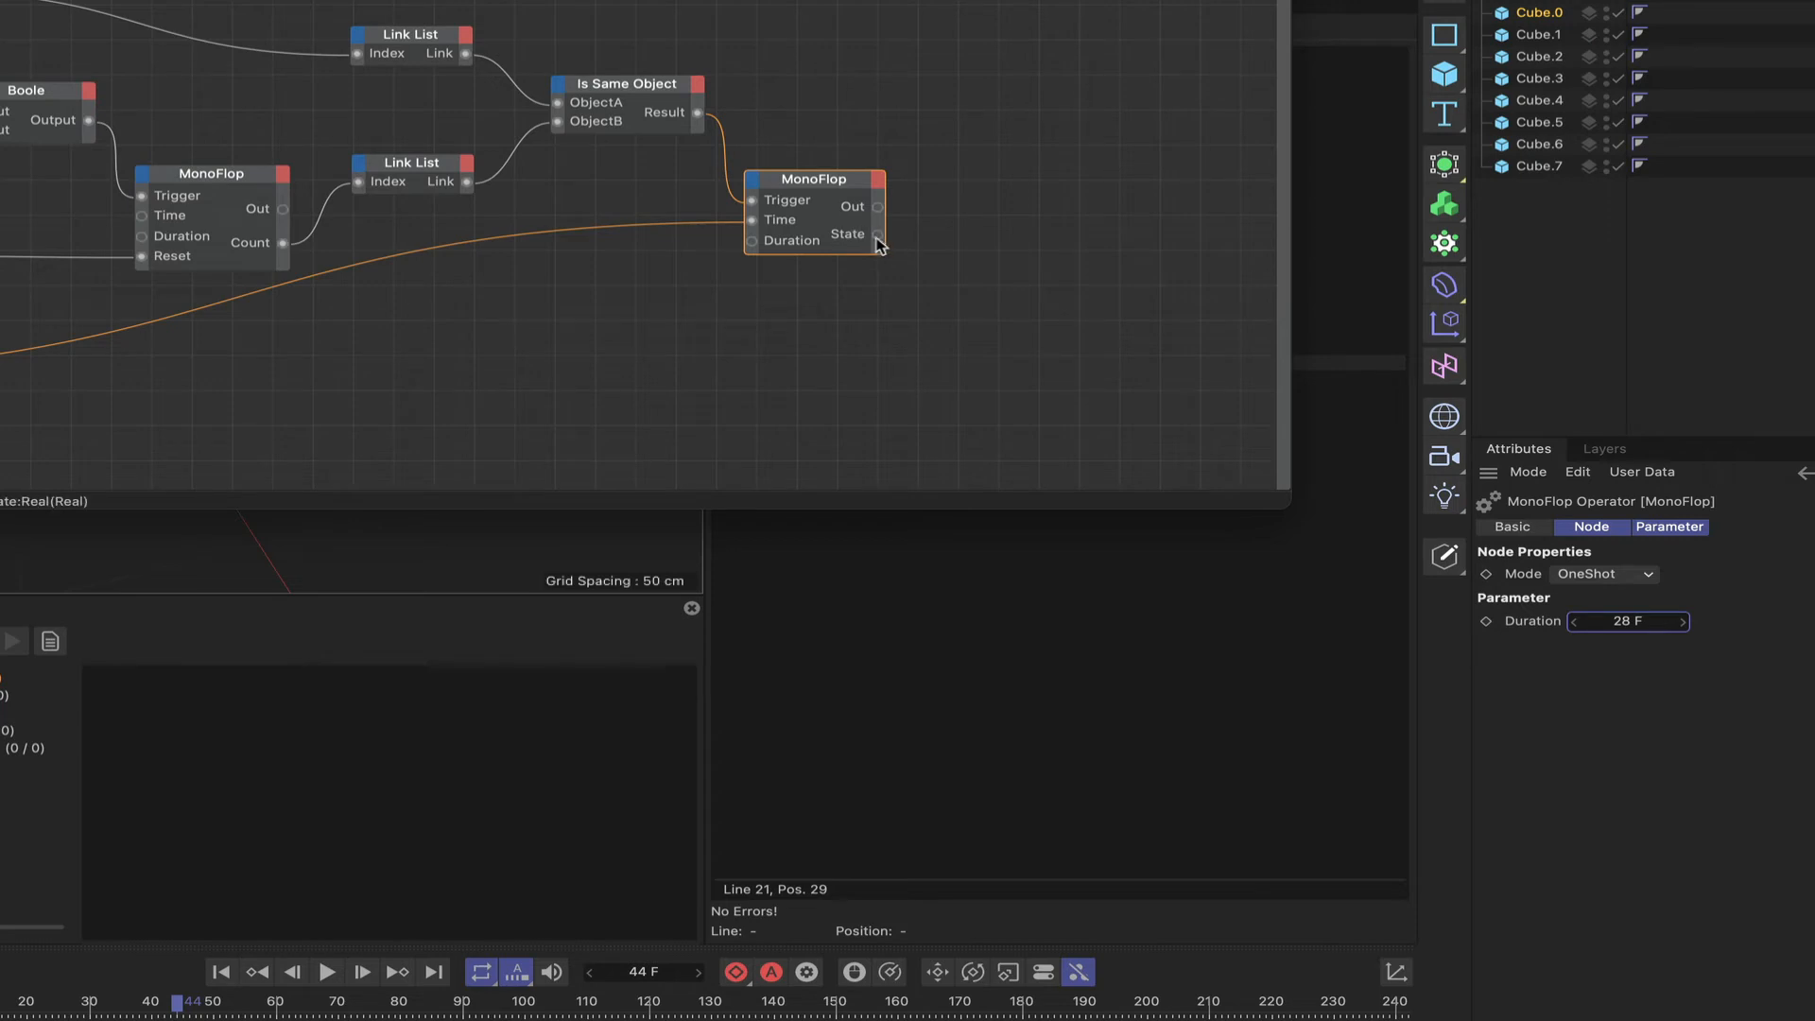
Step: Add a Range Mapper node and place it beside the second MonoFlop
right_click(953, 244)
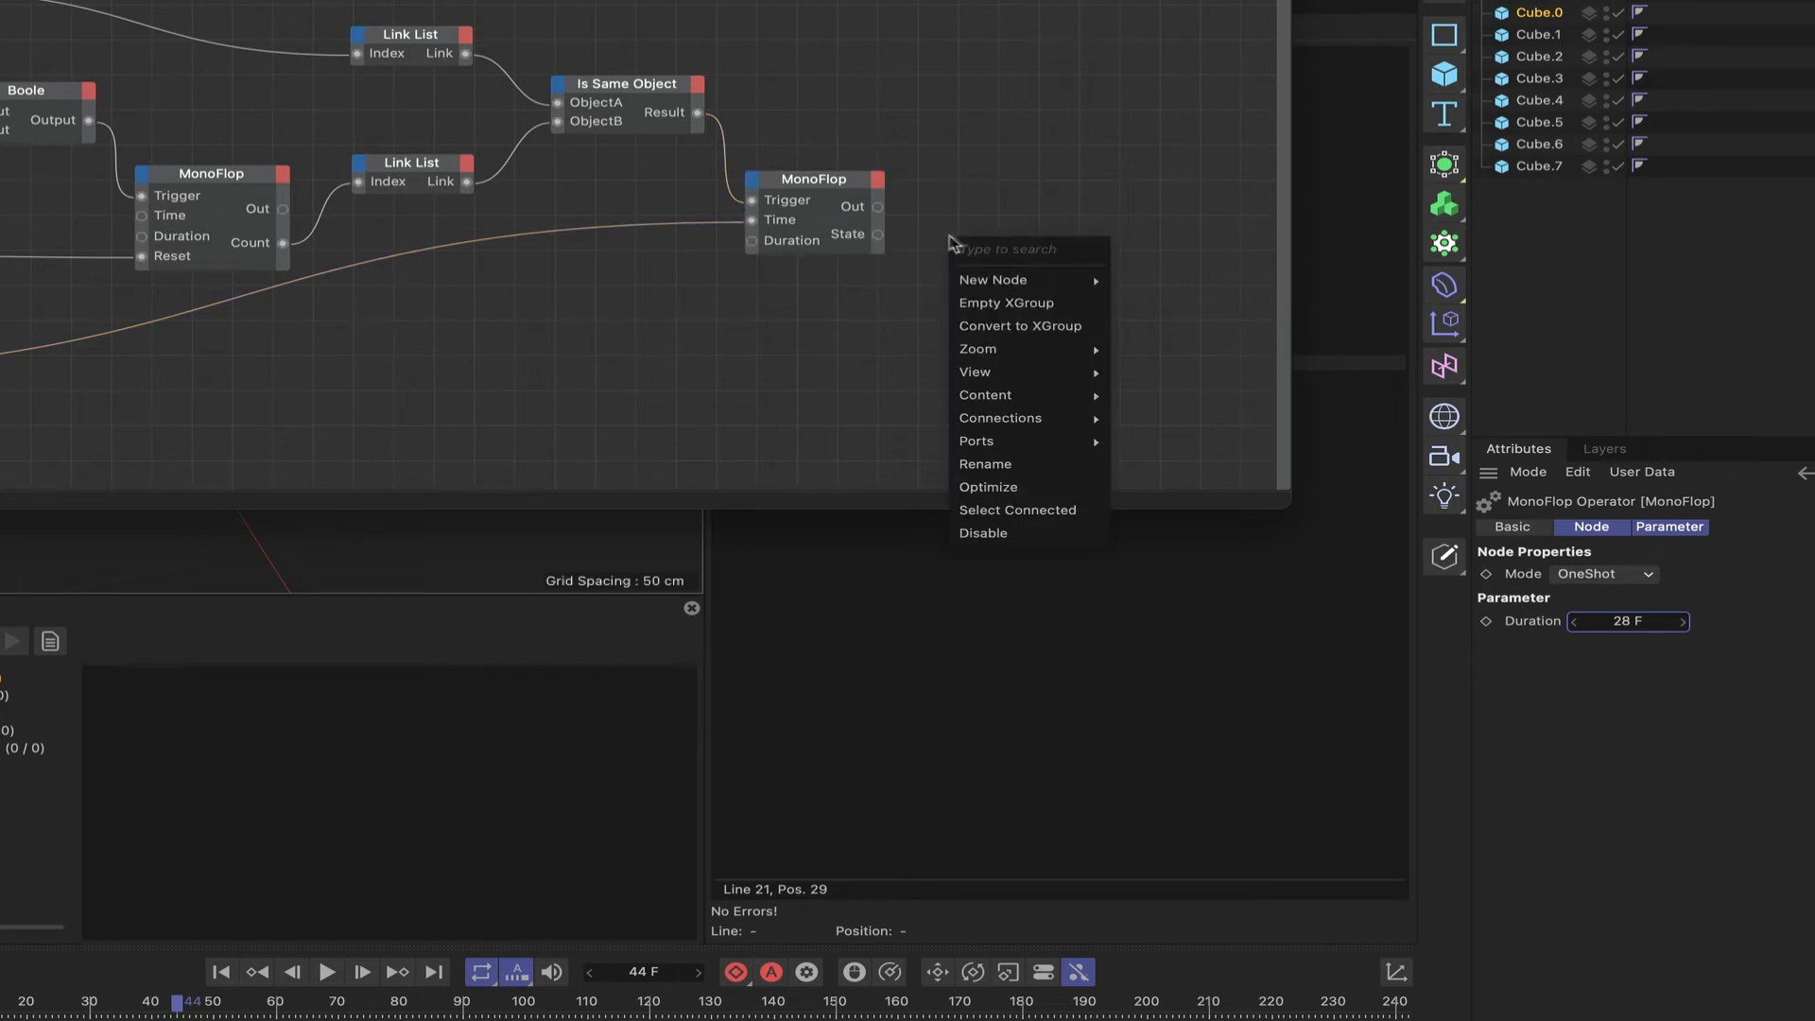
mouse_move(1002, 279)
mouse_move(1220, 279)
mouse_move(1324, 284)
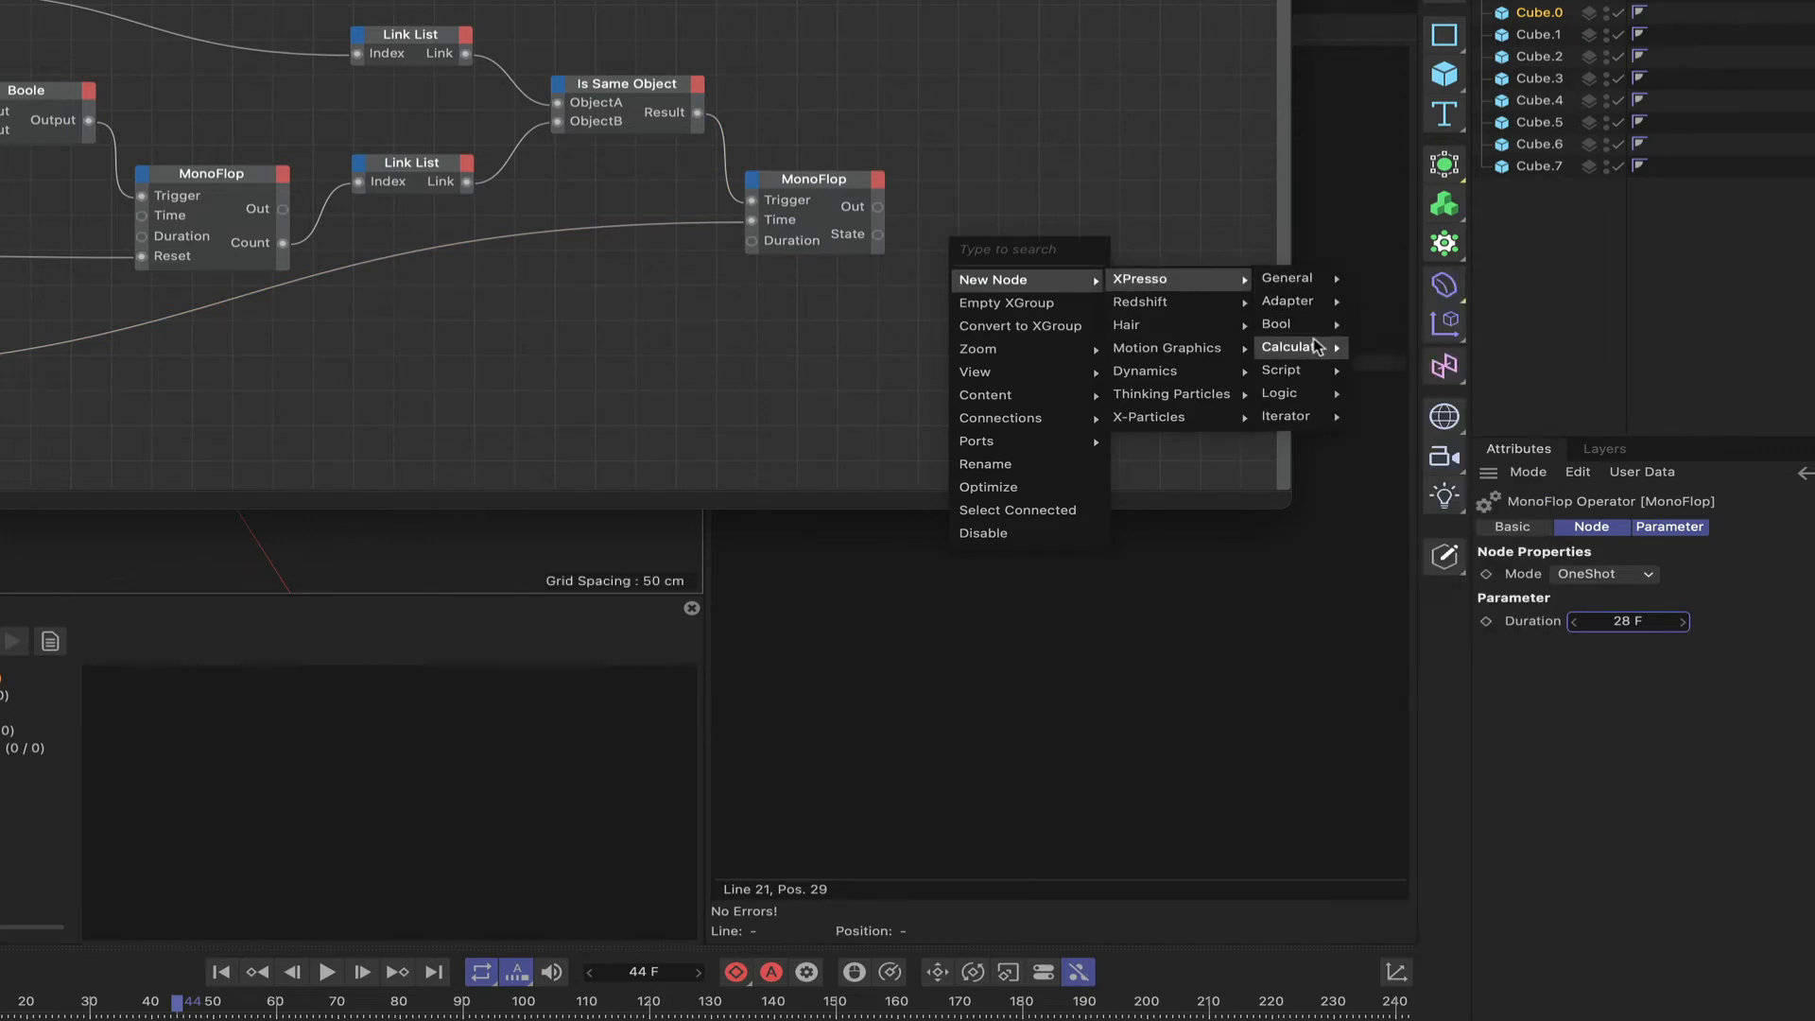
mouse_move(1293, 347)
click(1427, 714)
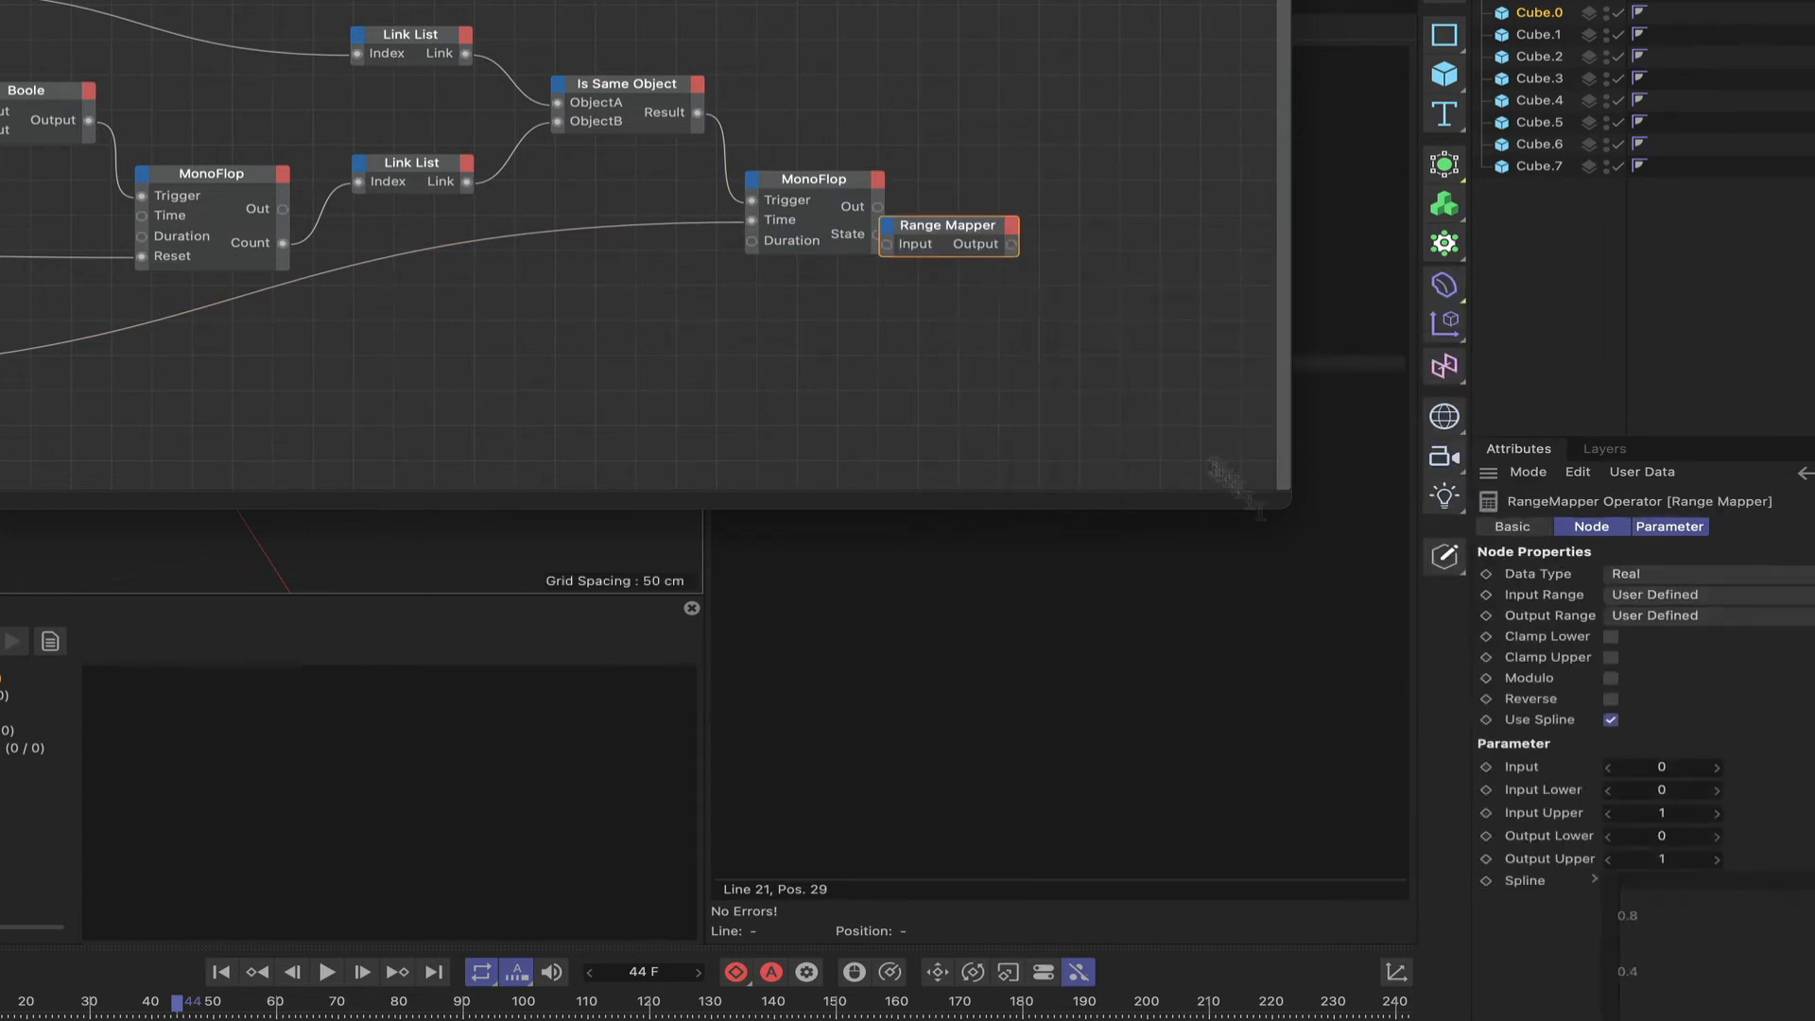
drag(968, 226, 1092, 221)
Step: Connect the second MonoFlop's State output to the Range Mapper's Input and open the Range Mapper's Output Upper value for editing
click(891, 236)
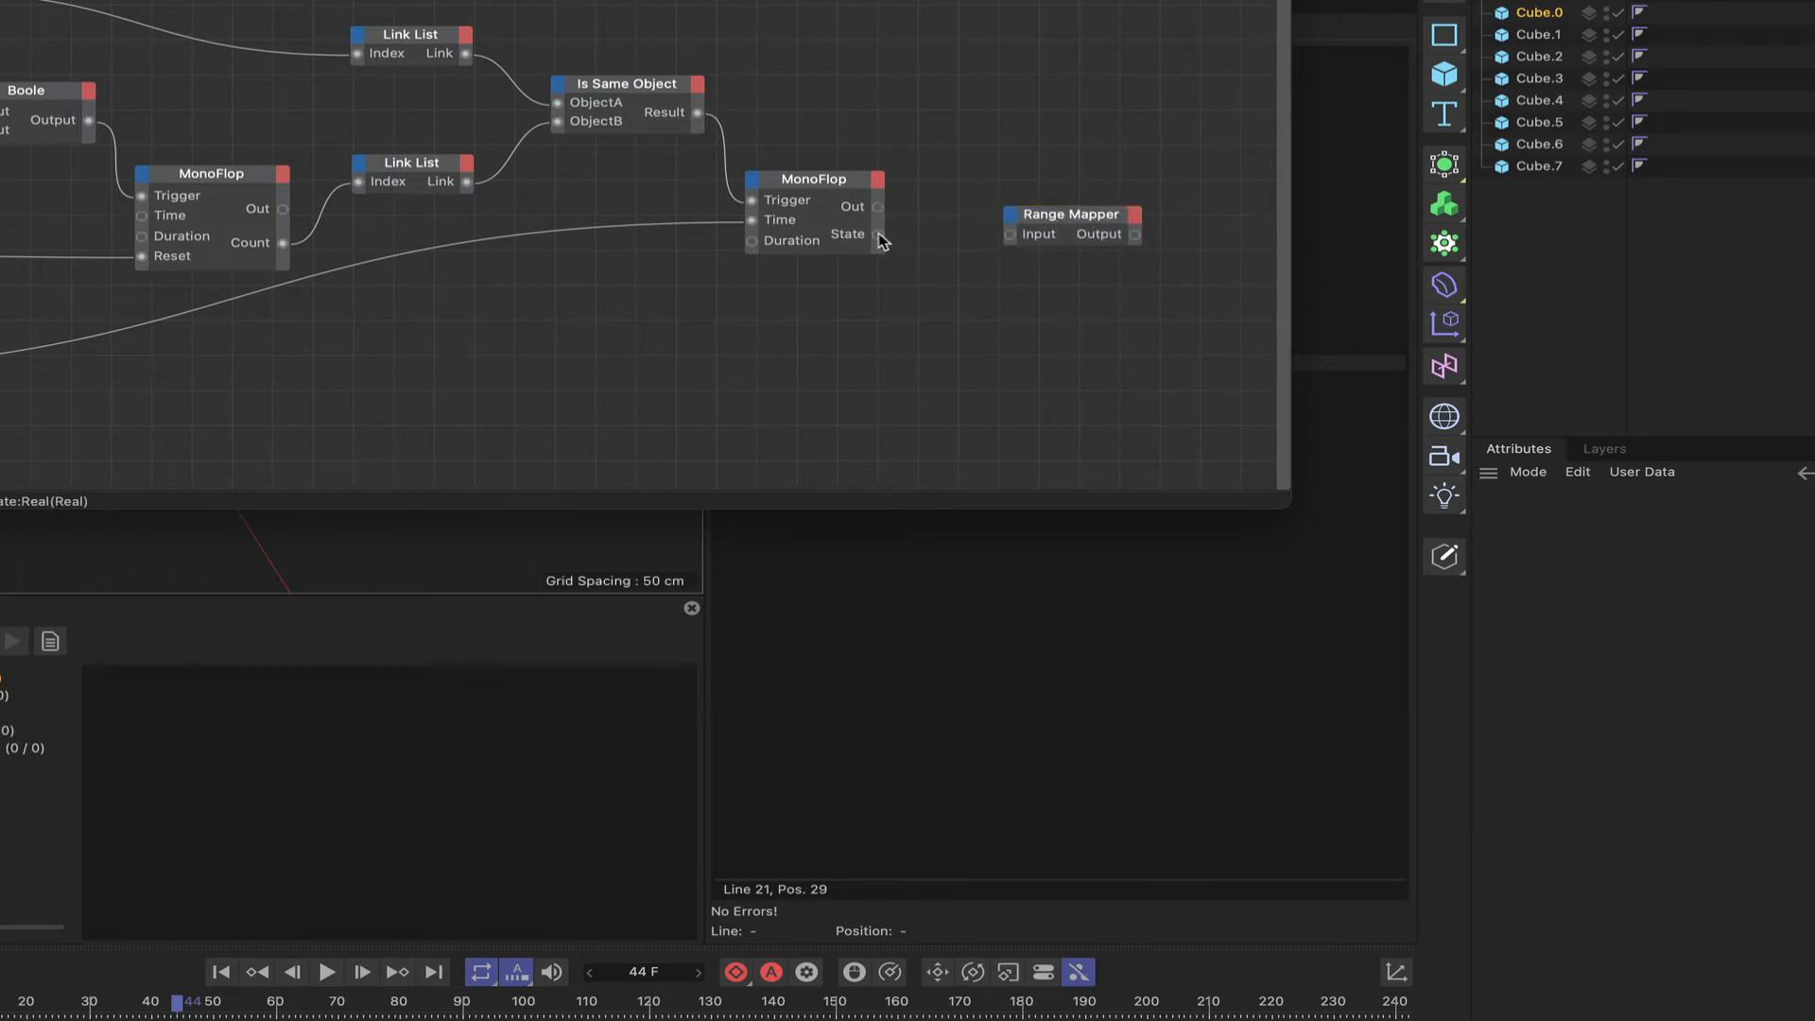
drag(878, 235, 1010, 234)
click(1087, 223)
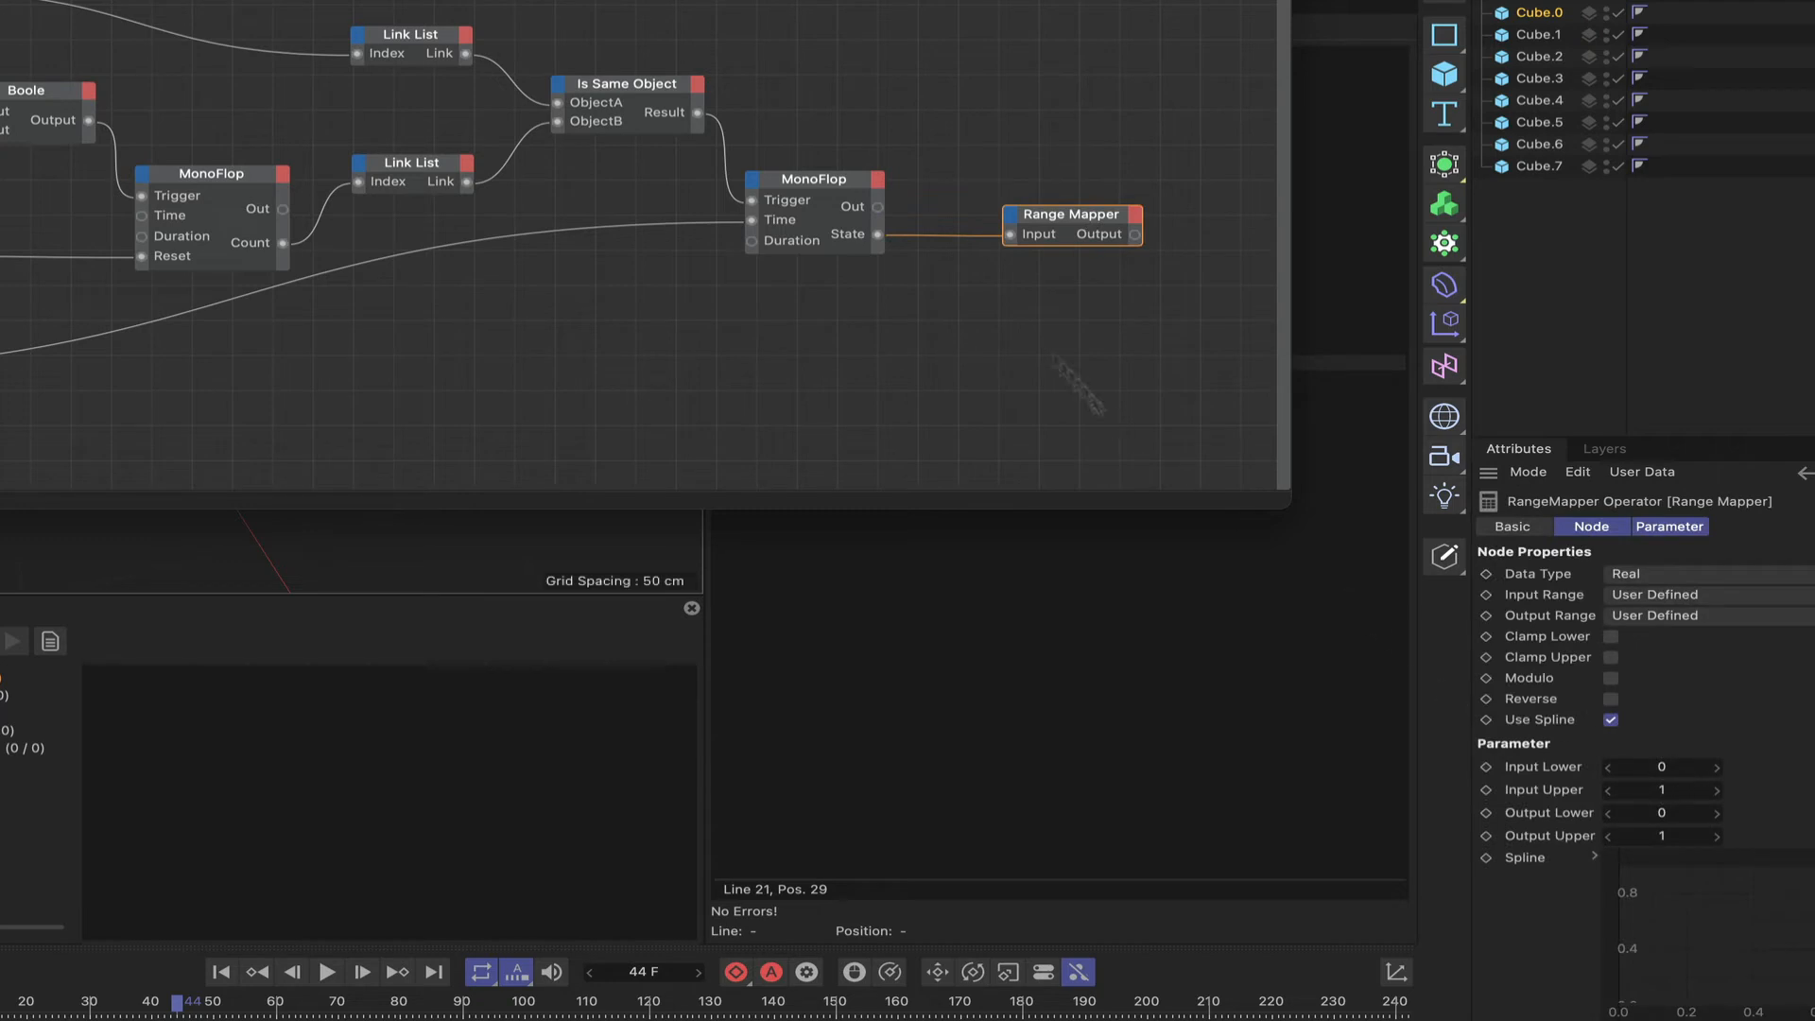
drag(1090, 229, 1055, 229)
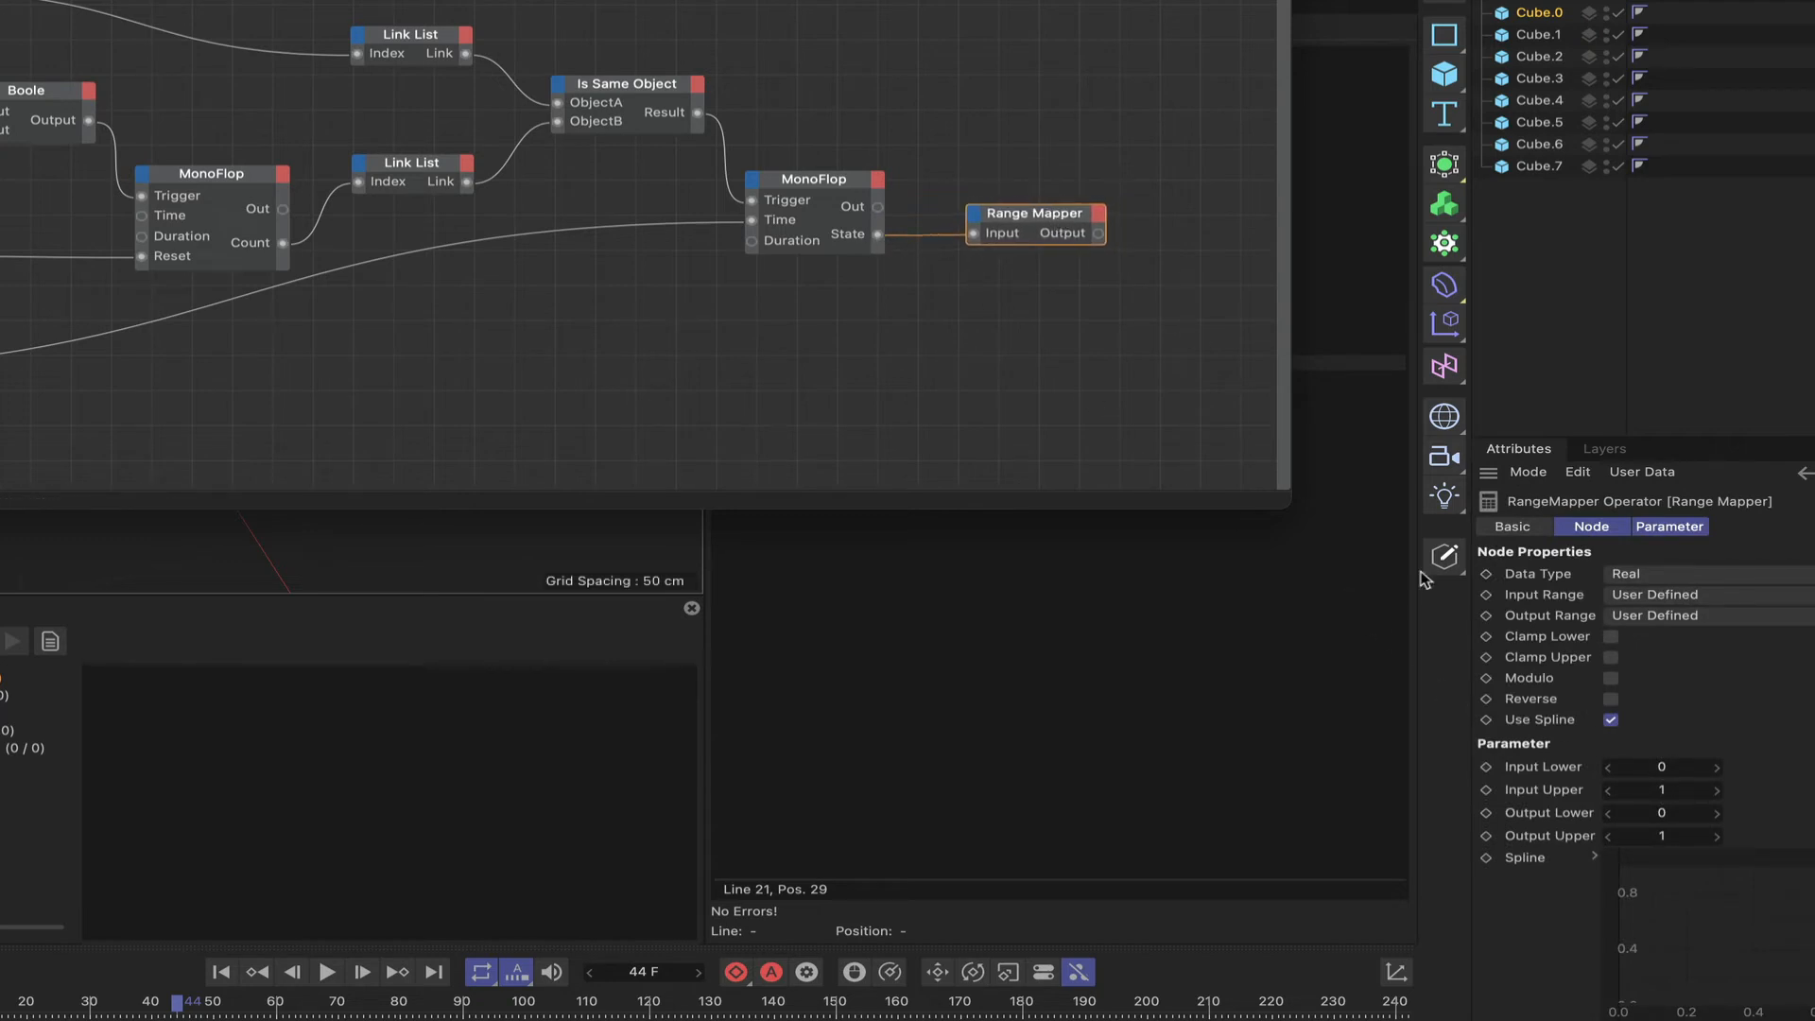
double_click(1662, 836)
Step: Add Cube.0 to the XPresso network beside the Range Mapper and give it a Position . Y input port
drag(1229, 2, 972, 82)
drag(1532, 13, 1113, 275)
click(1077, 277)
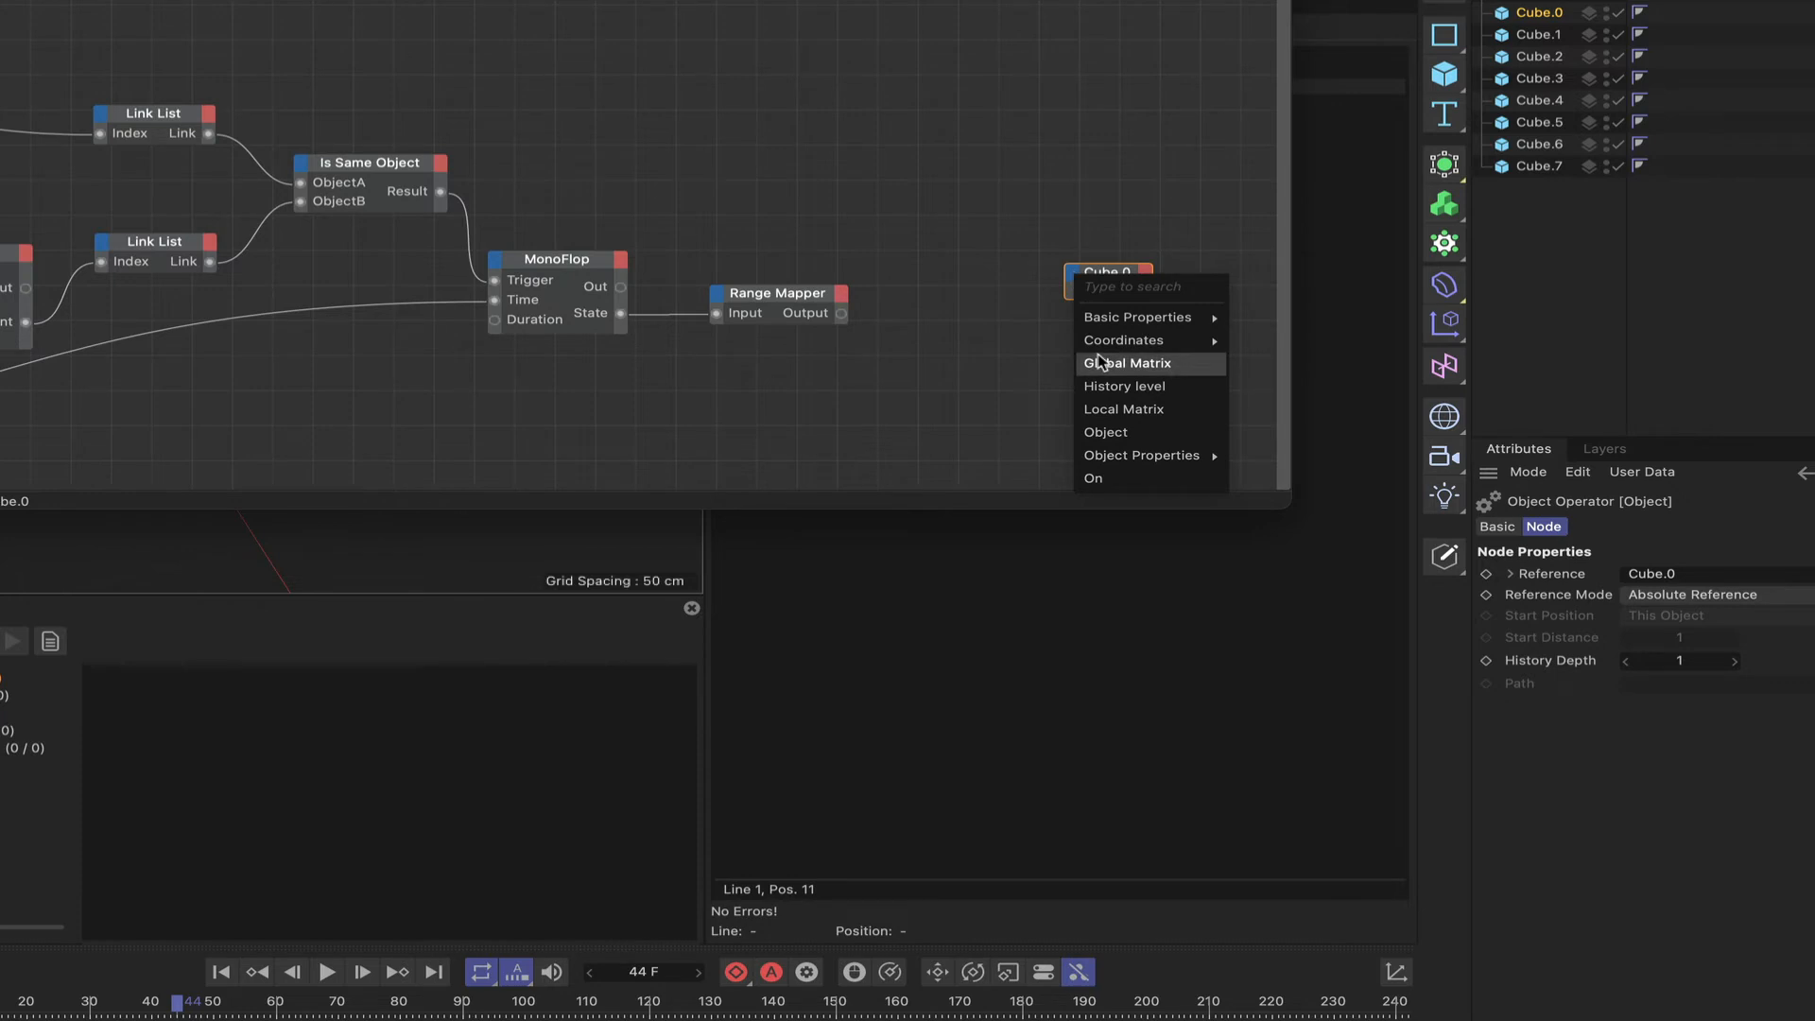
mouse_move(1100, 349)
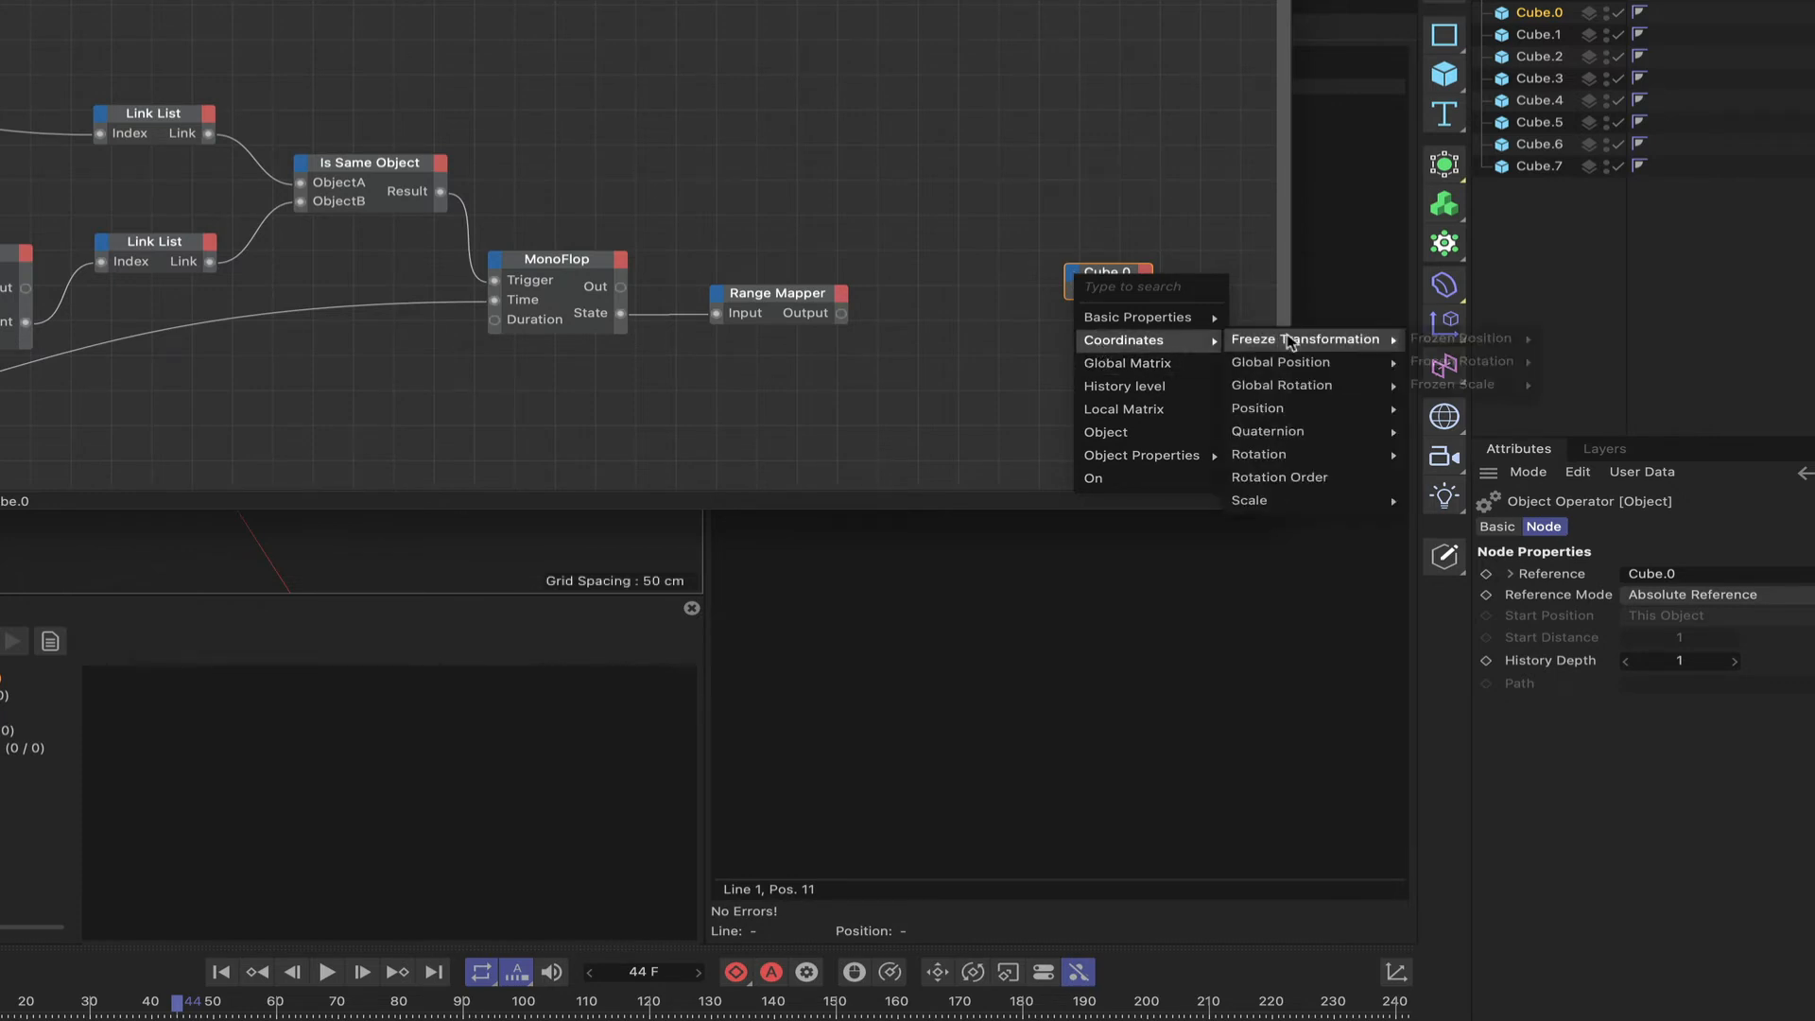
mouse_move(1279, 416)
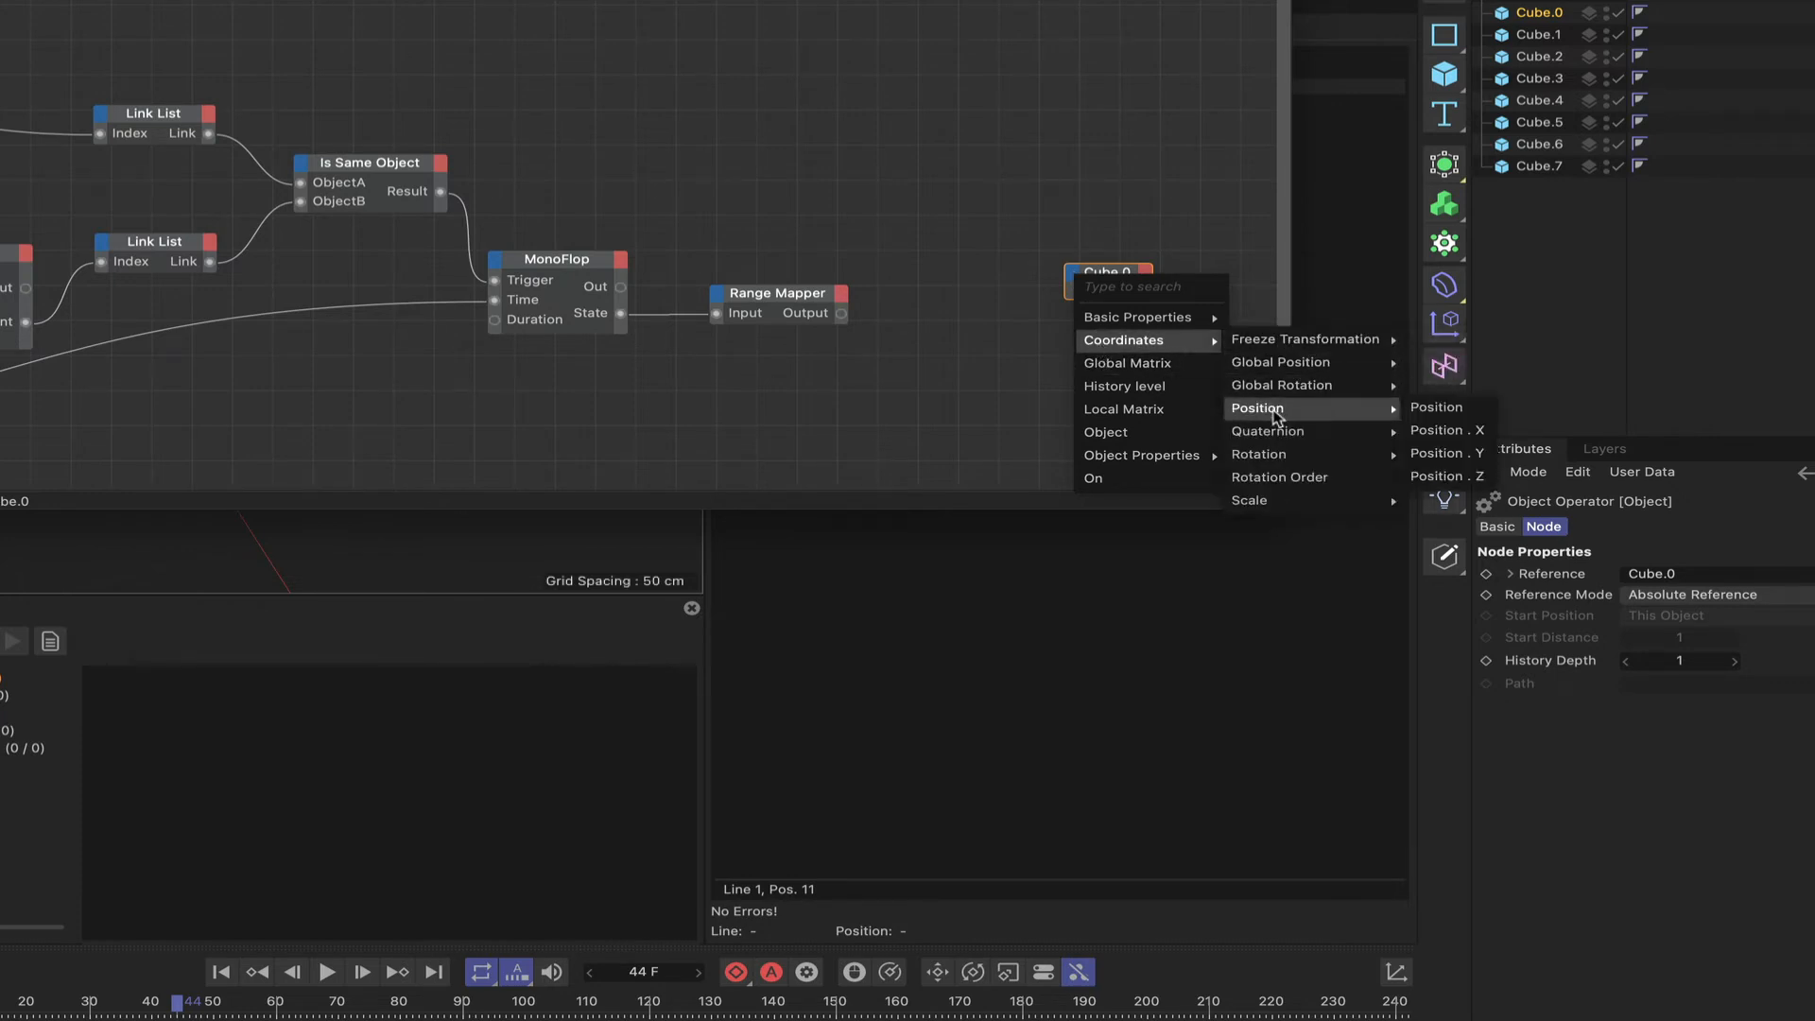
click(1464, 457)
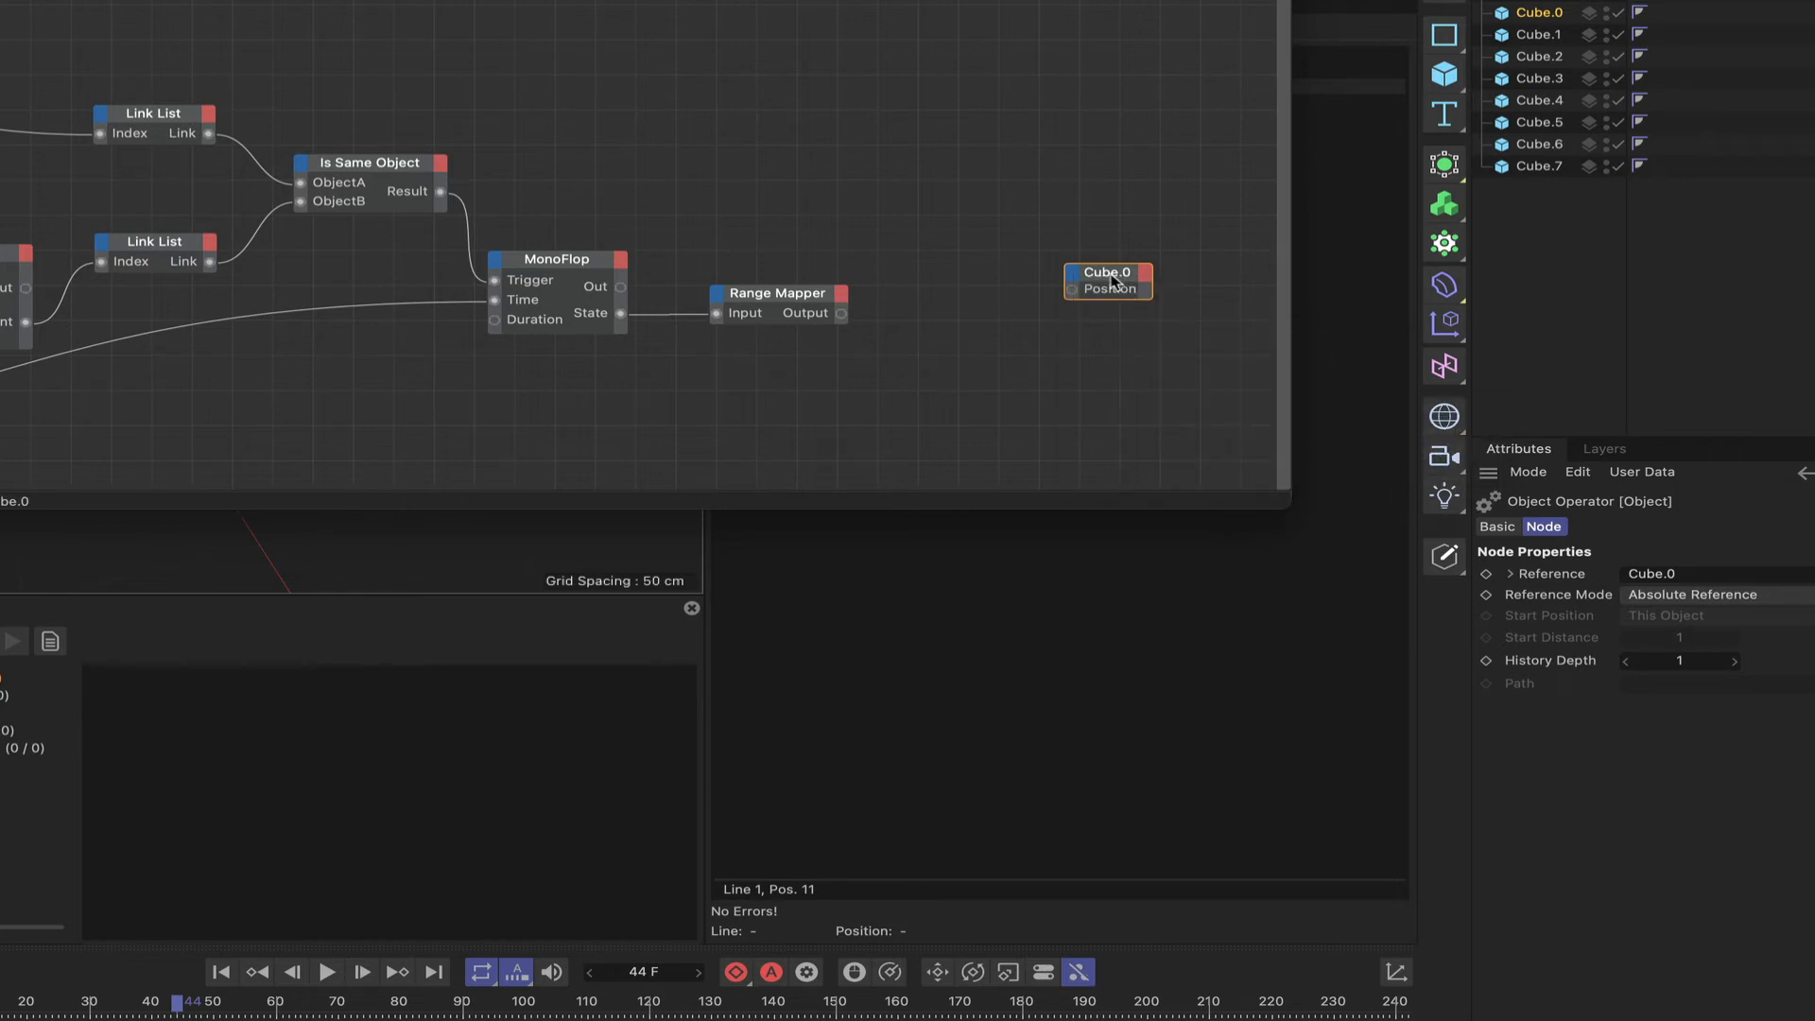
drag(1113, 281, 1085, 302)
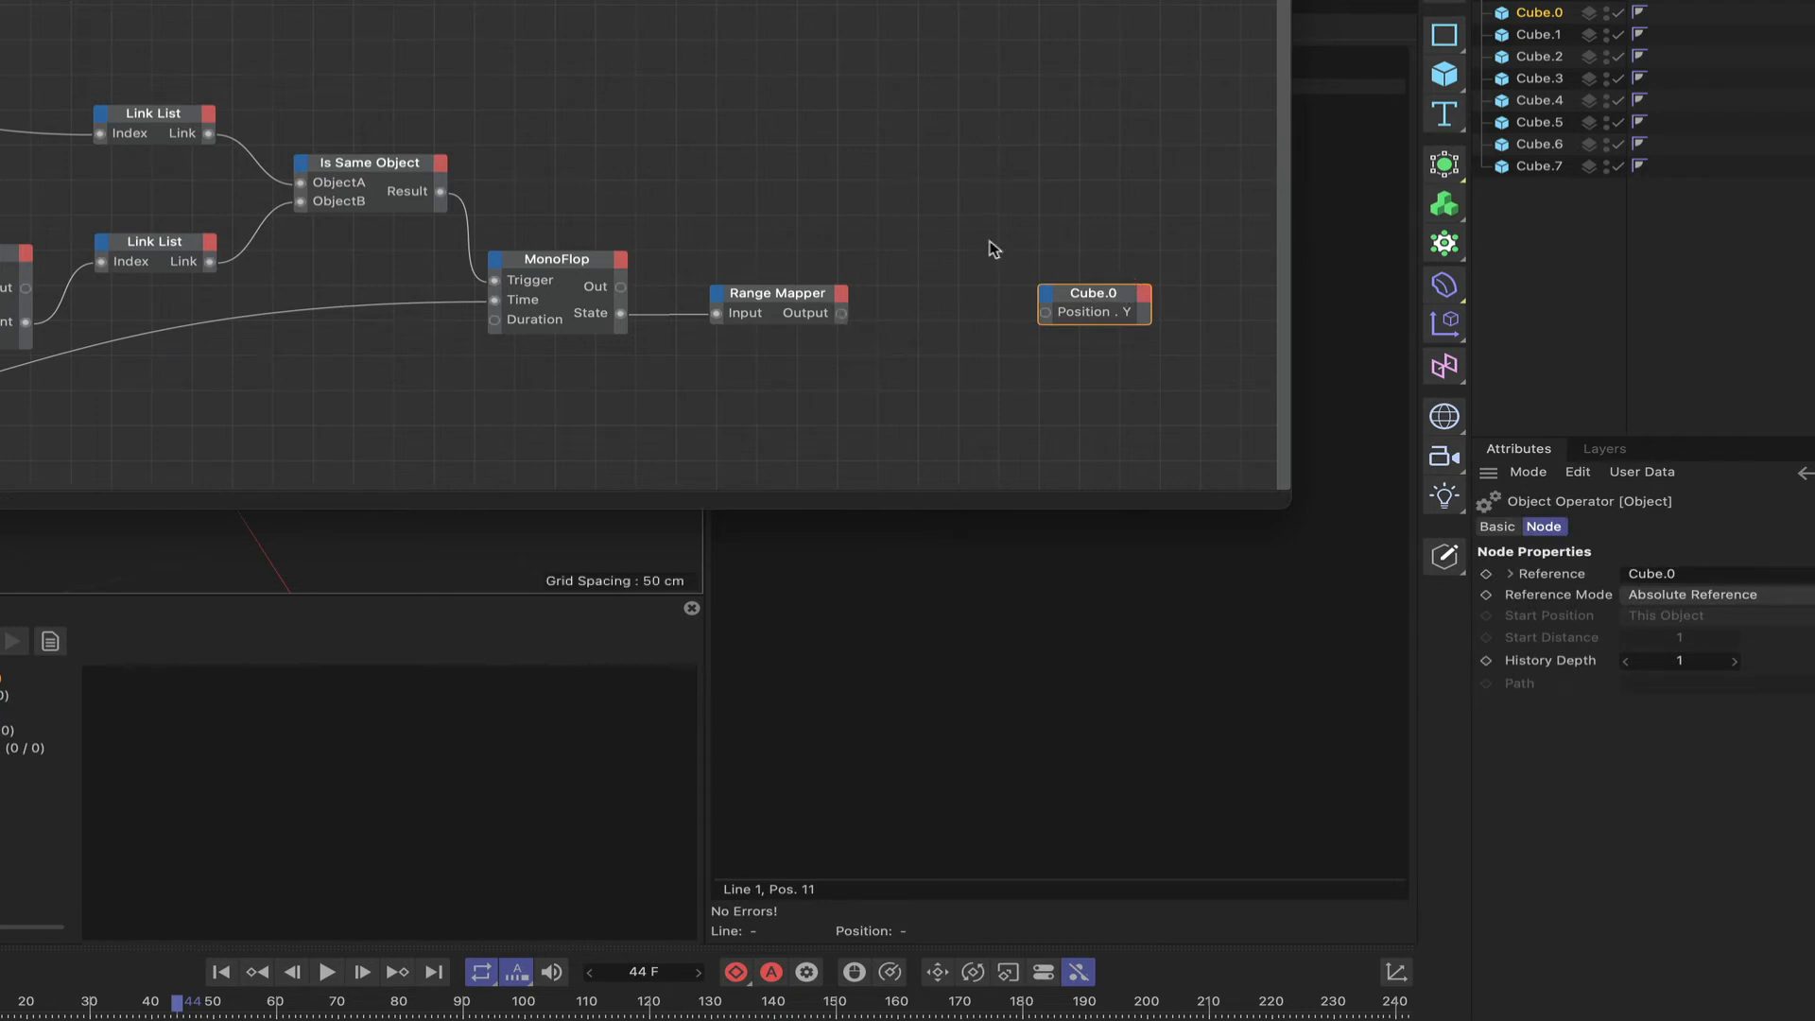
scroll(1029, 236, down, 1)
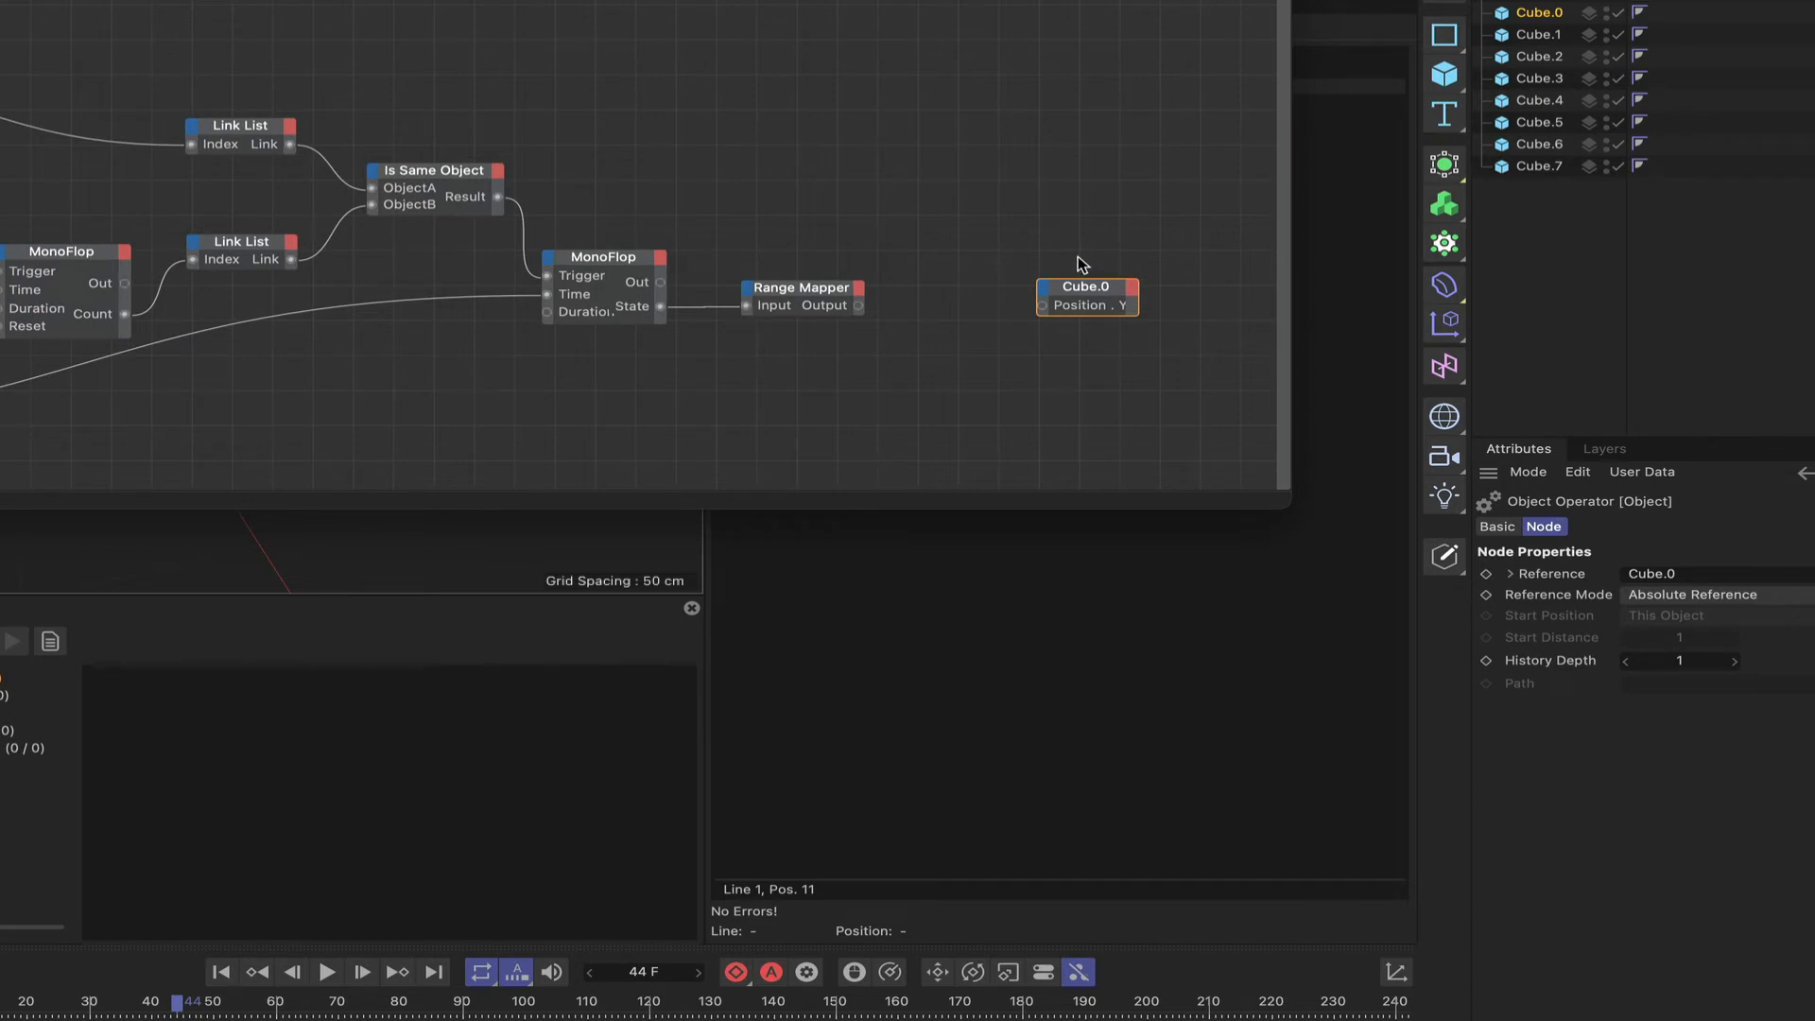
Step: Add an Object input port to the Cube.0 node, expand the node to fit, and place Object above Position . Y
click(1045, 291)
mouse_move(1084, 351)
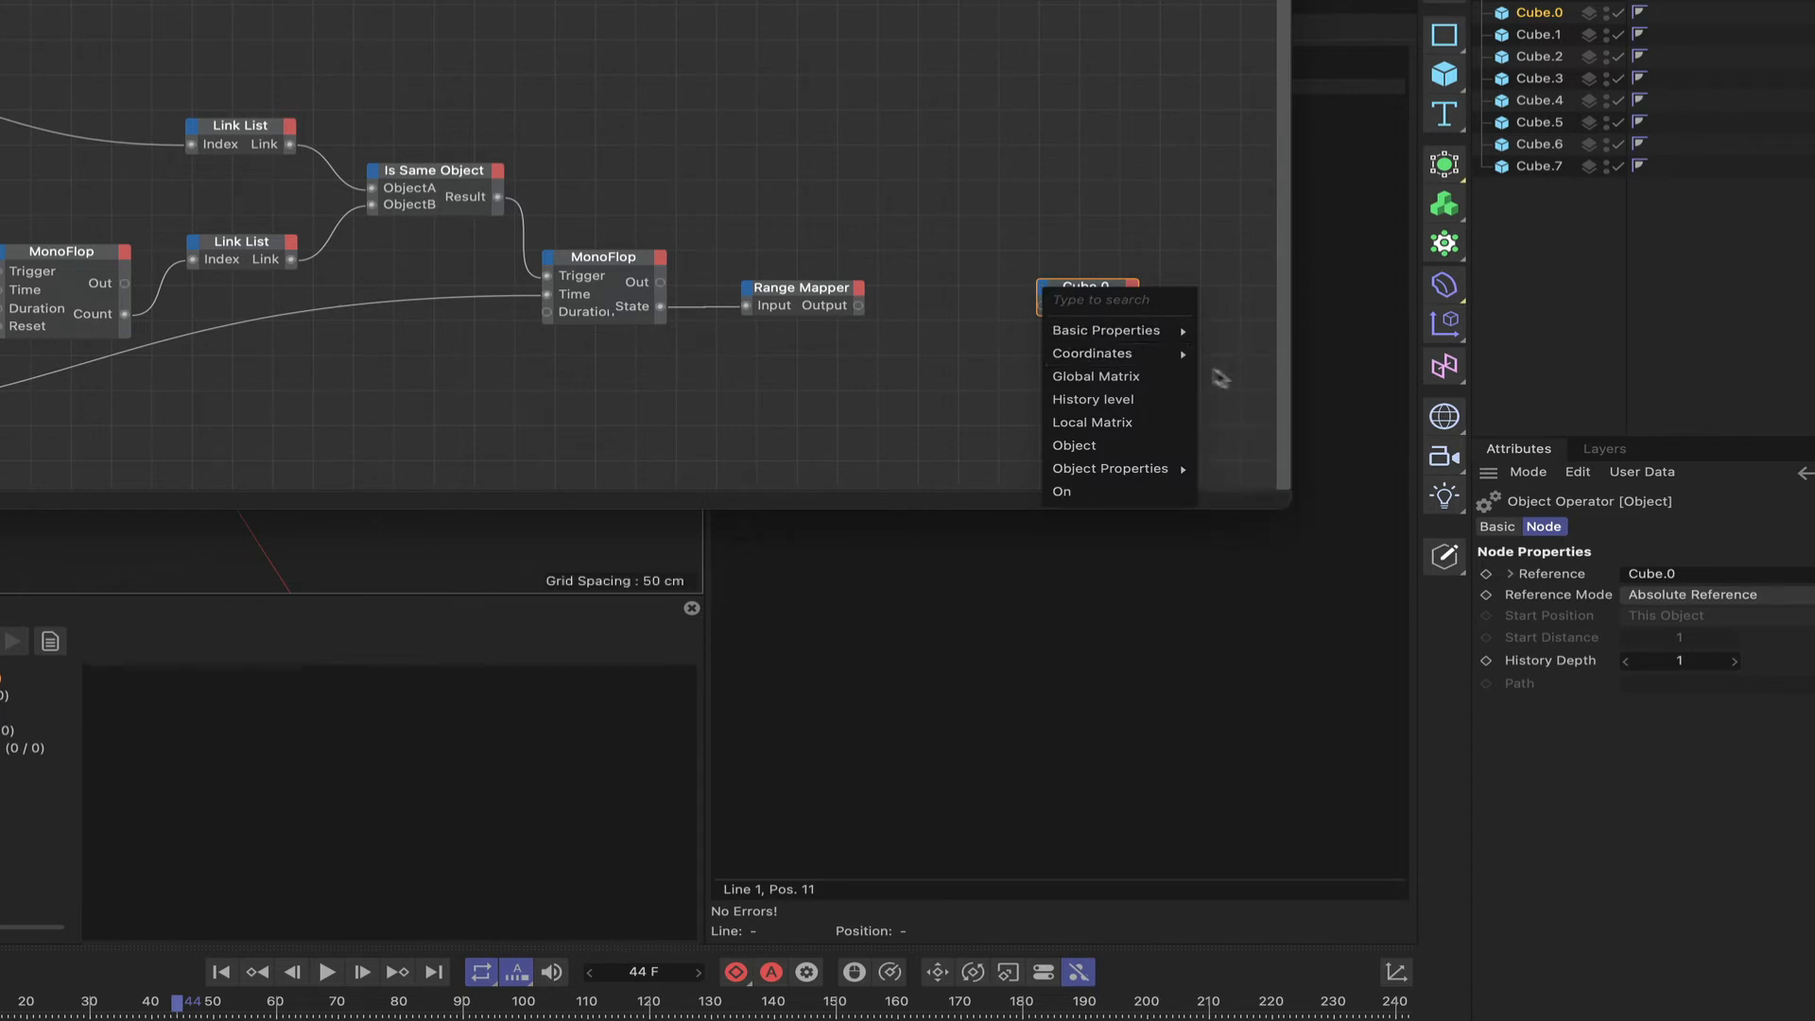
mouse_move(1215, 475)
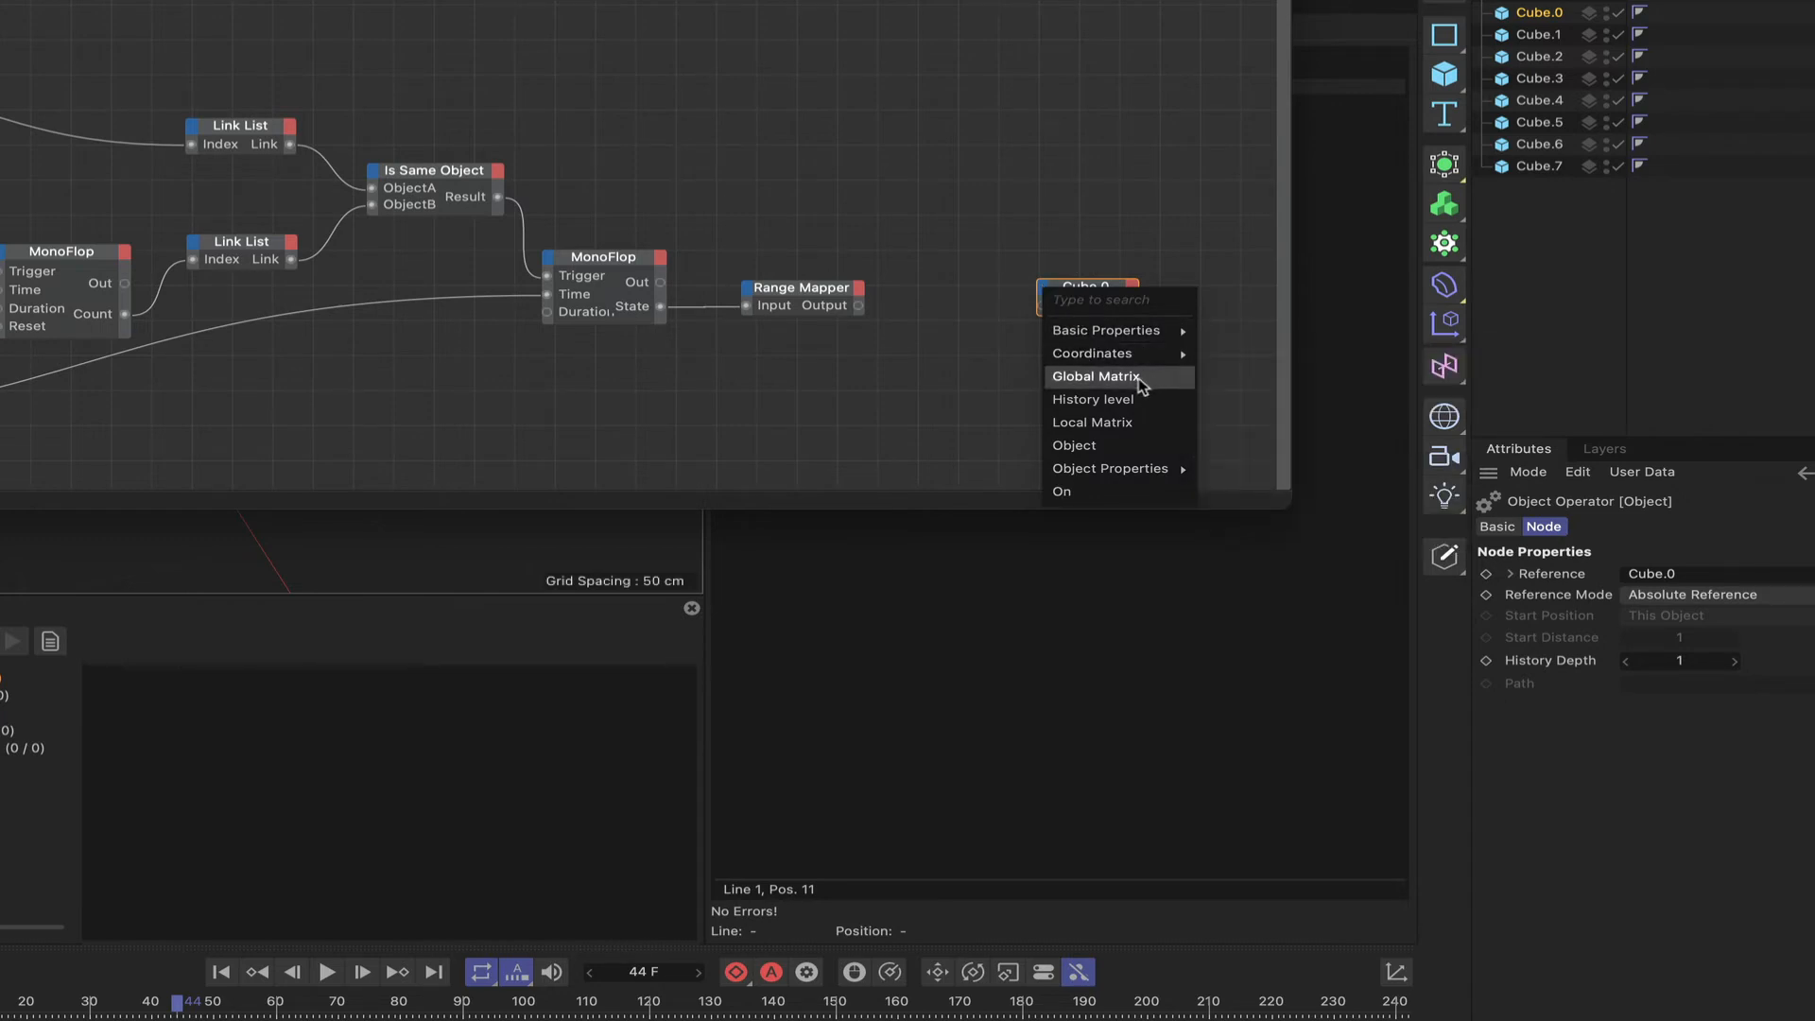
click(1140, 450)
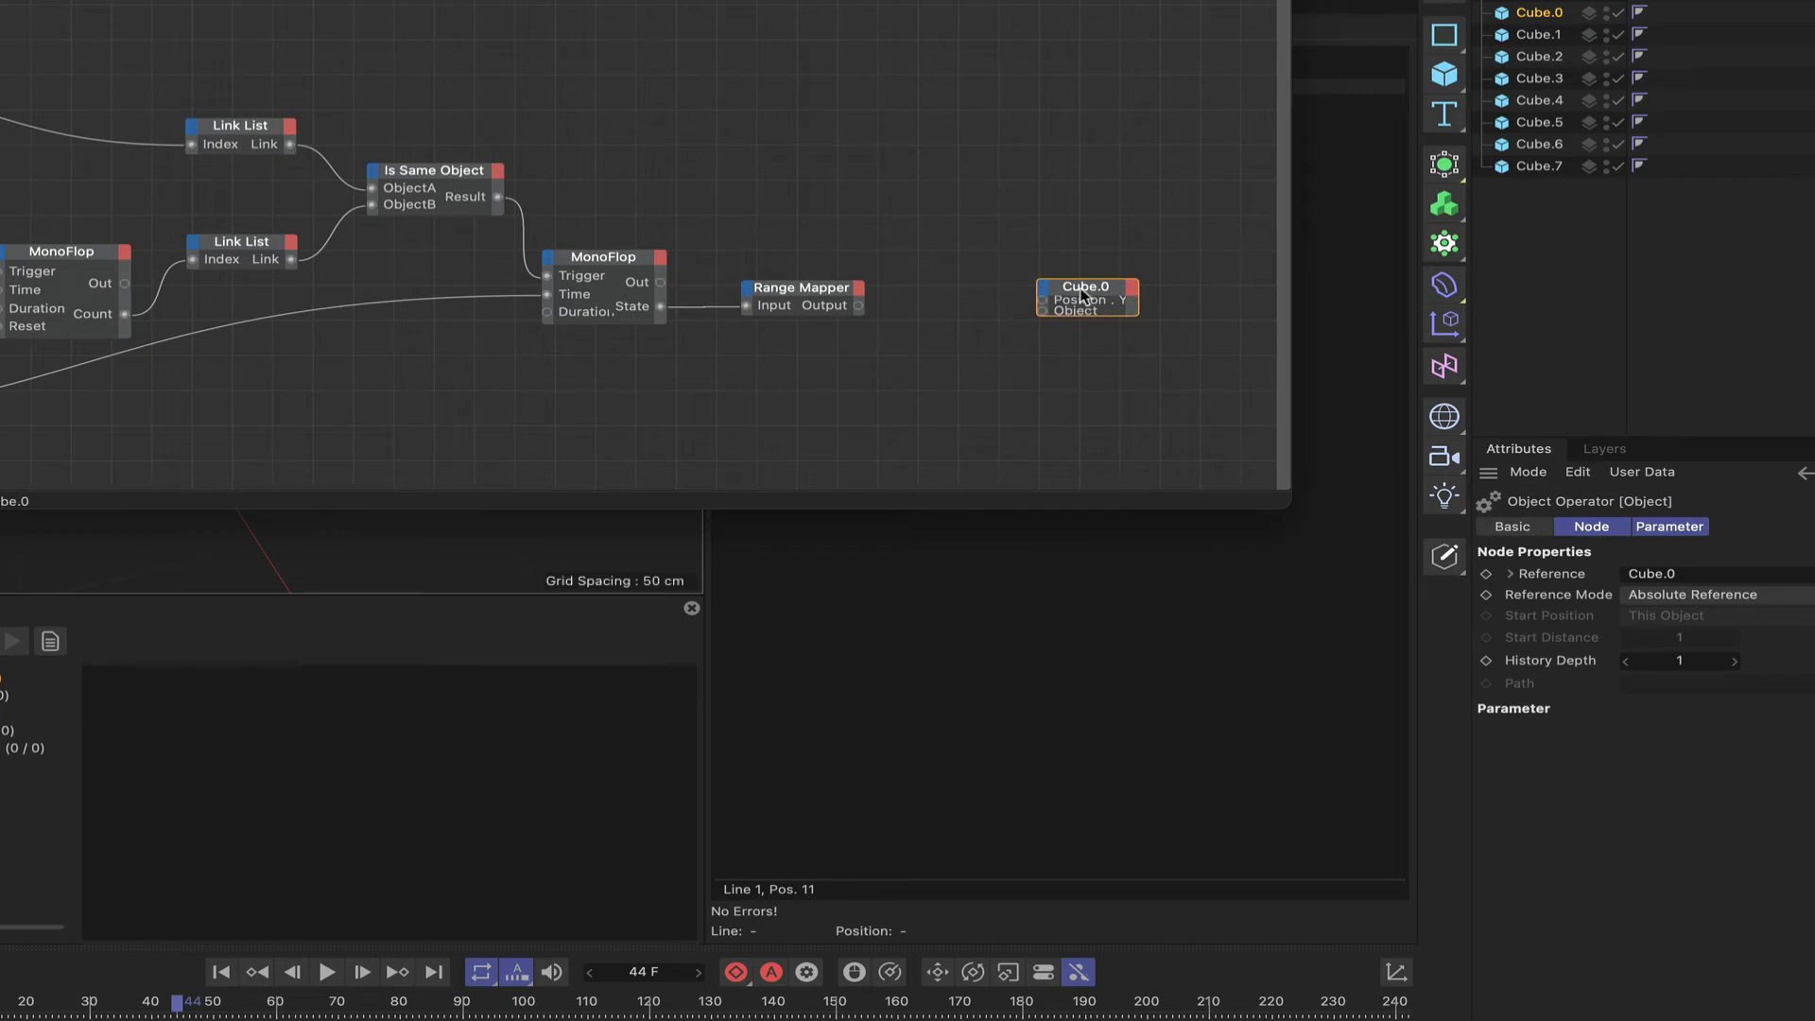
double_click(1080, 289)
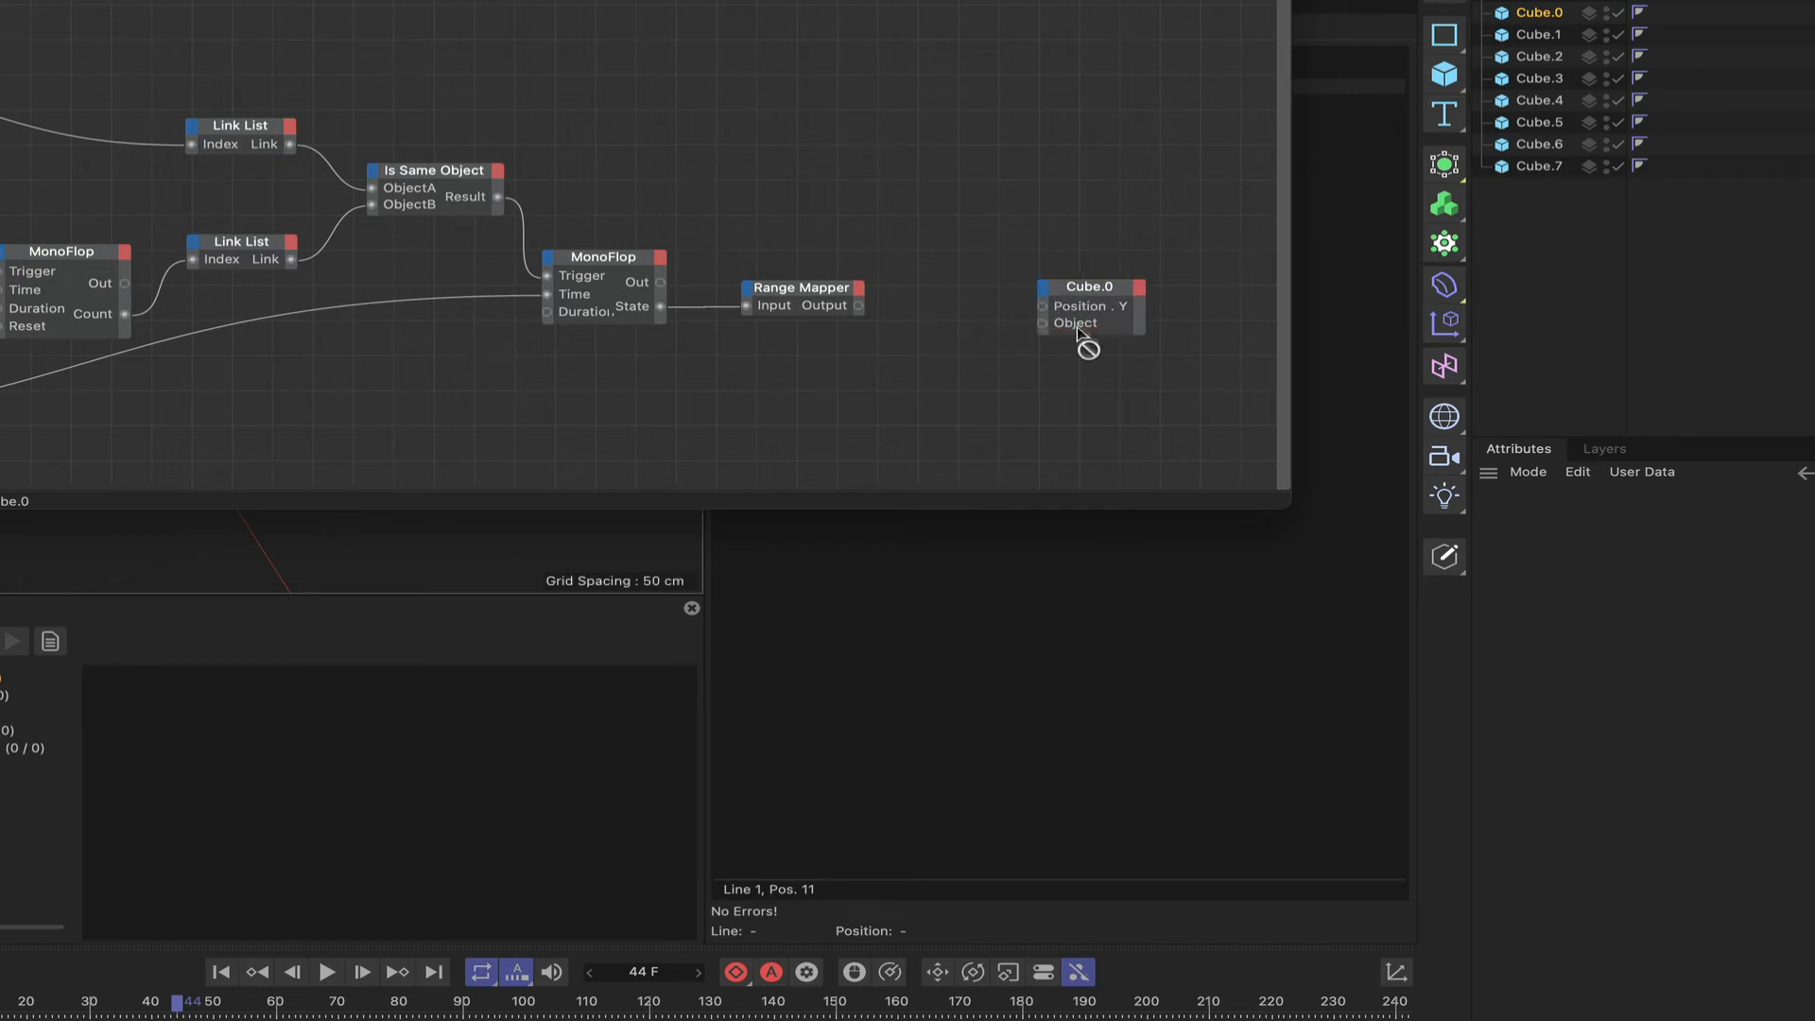
drag(1085, 345, 1094, 251)
Step: Connect the upper Link List's Link output to Cube.0's Object input and the Range Mapper's Output to its Position . Y input
drag(1002, 2, 1292, 2)
drag(1494, 1, 1793, 28)
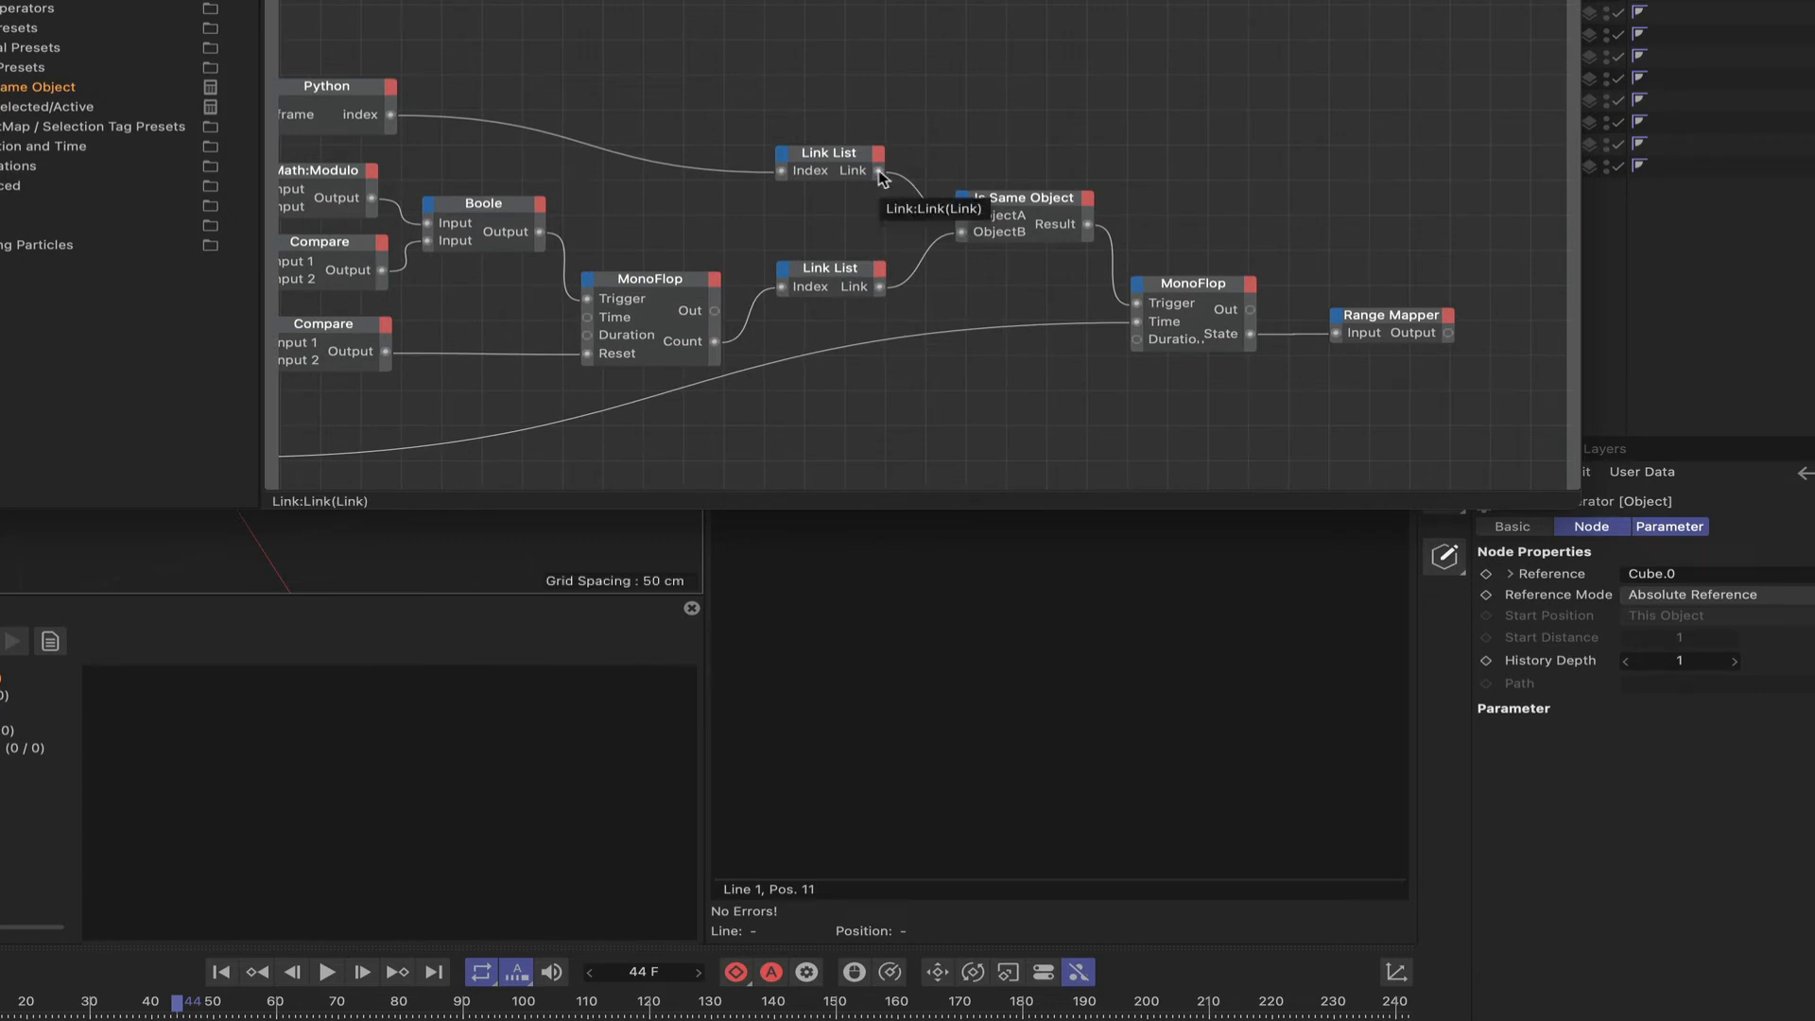
alt+middle_drag(883, 126, 581, 73)
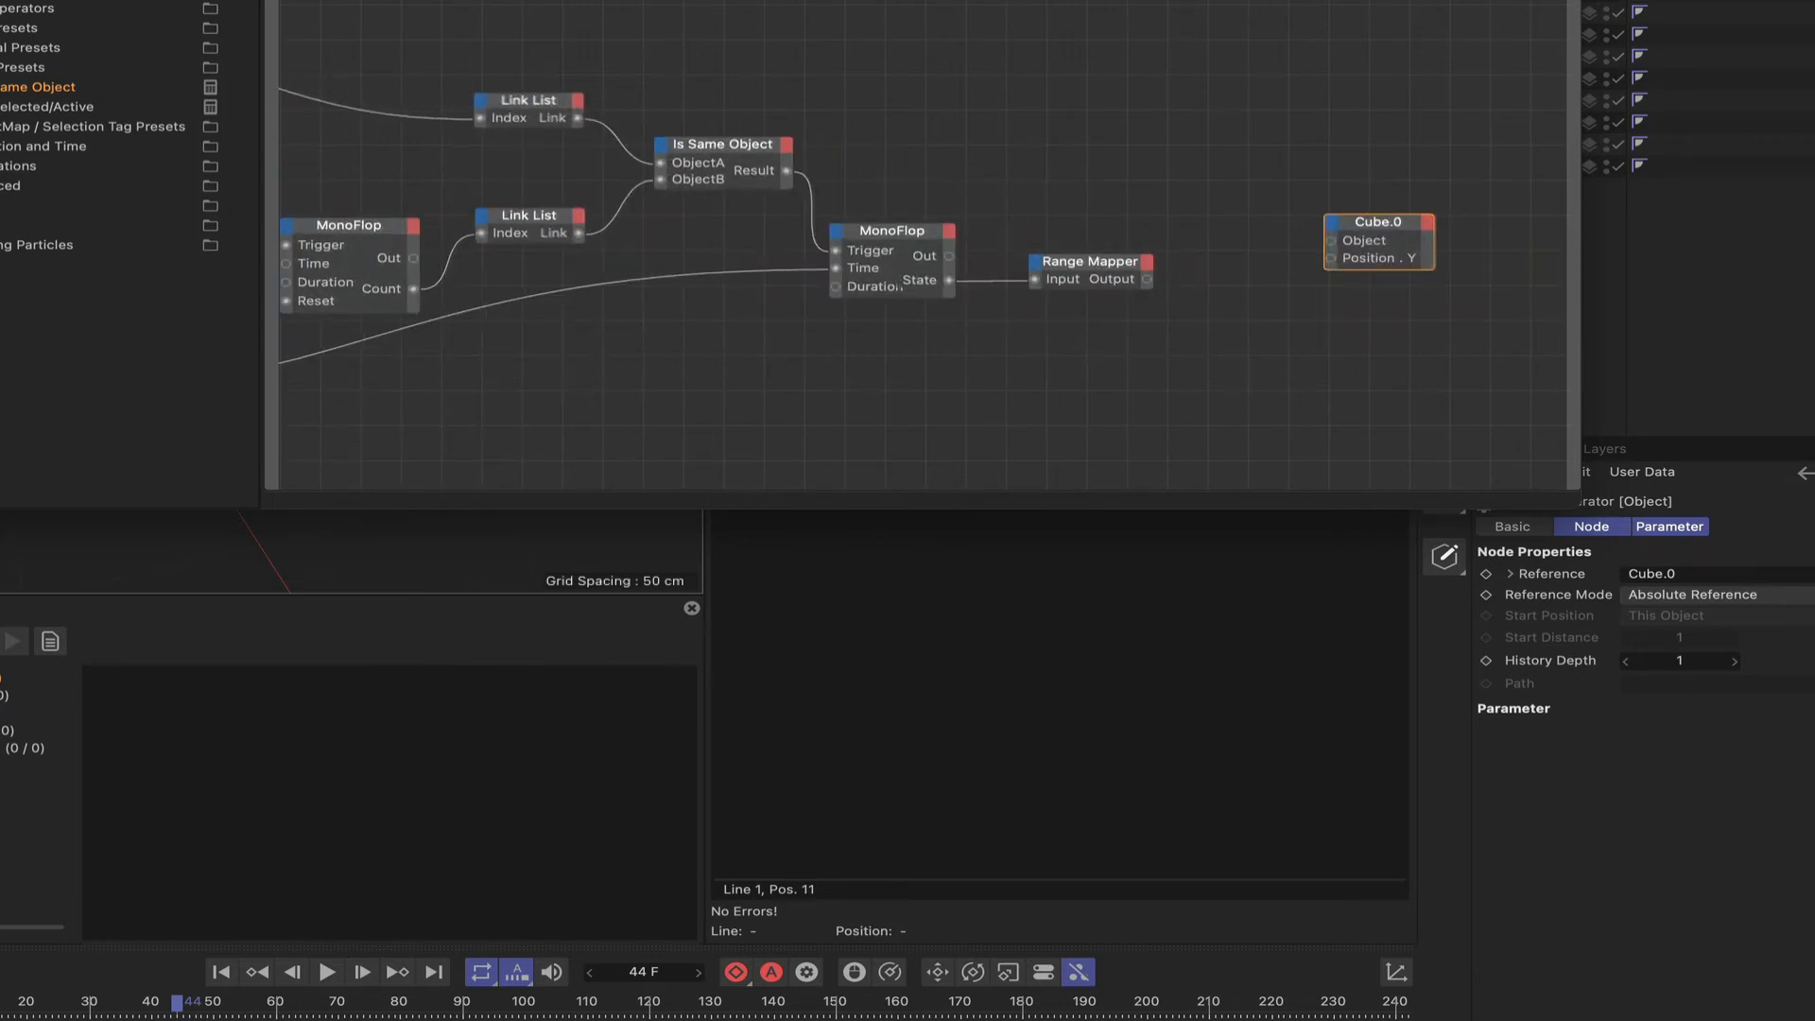
click(577, 121)
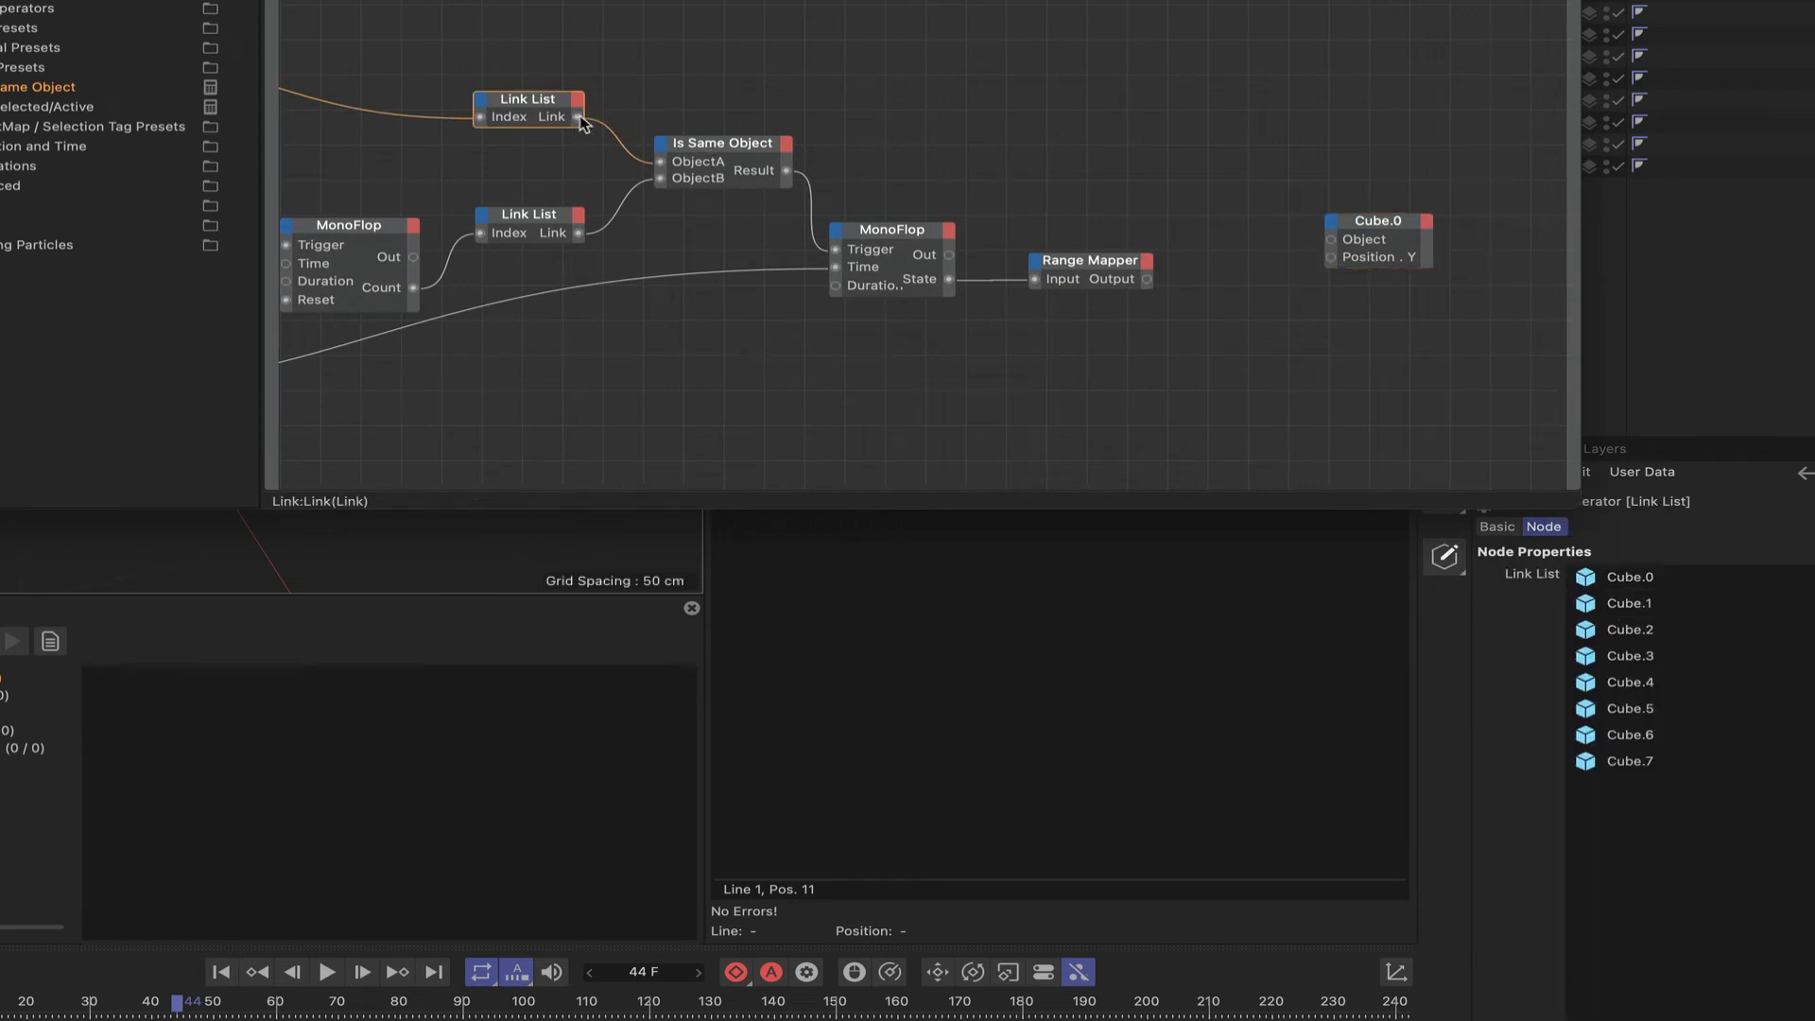
drag(582, 117, 1379, 105)
click(1388, 225)
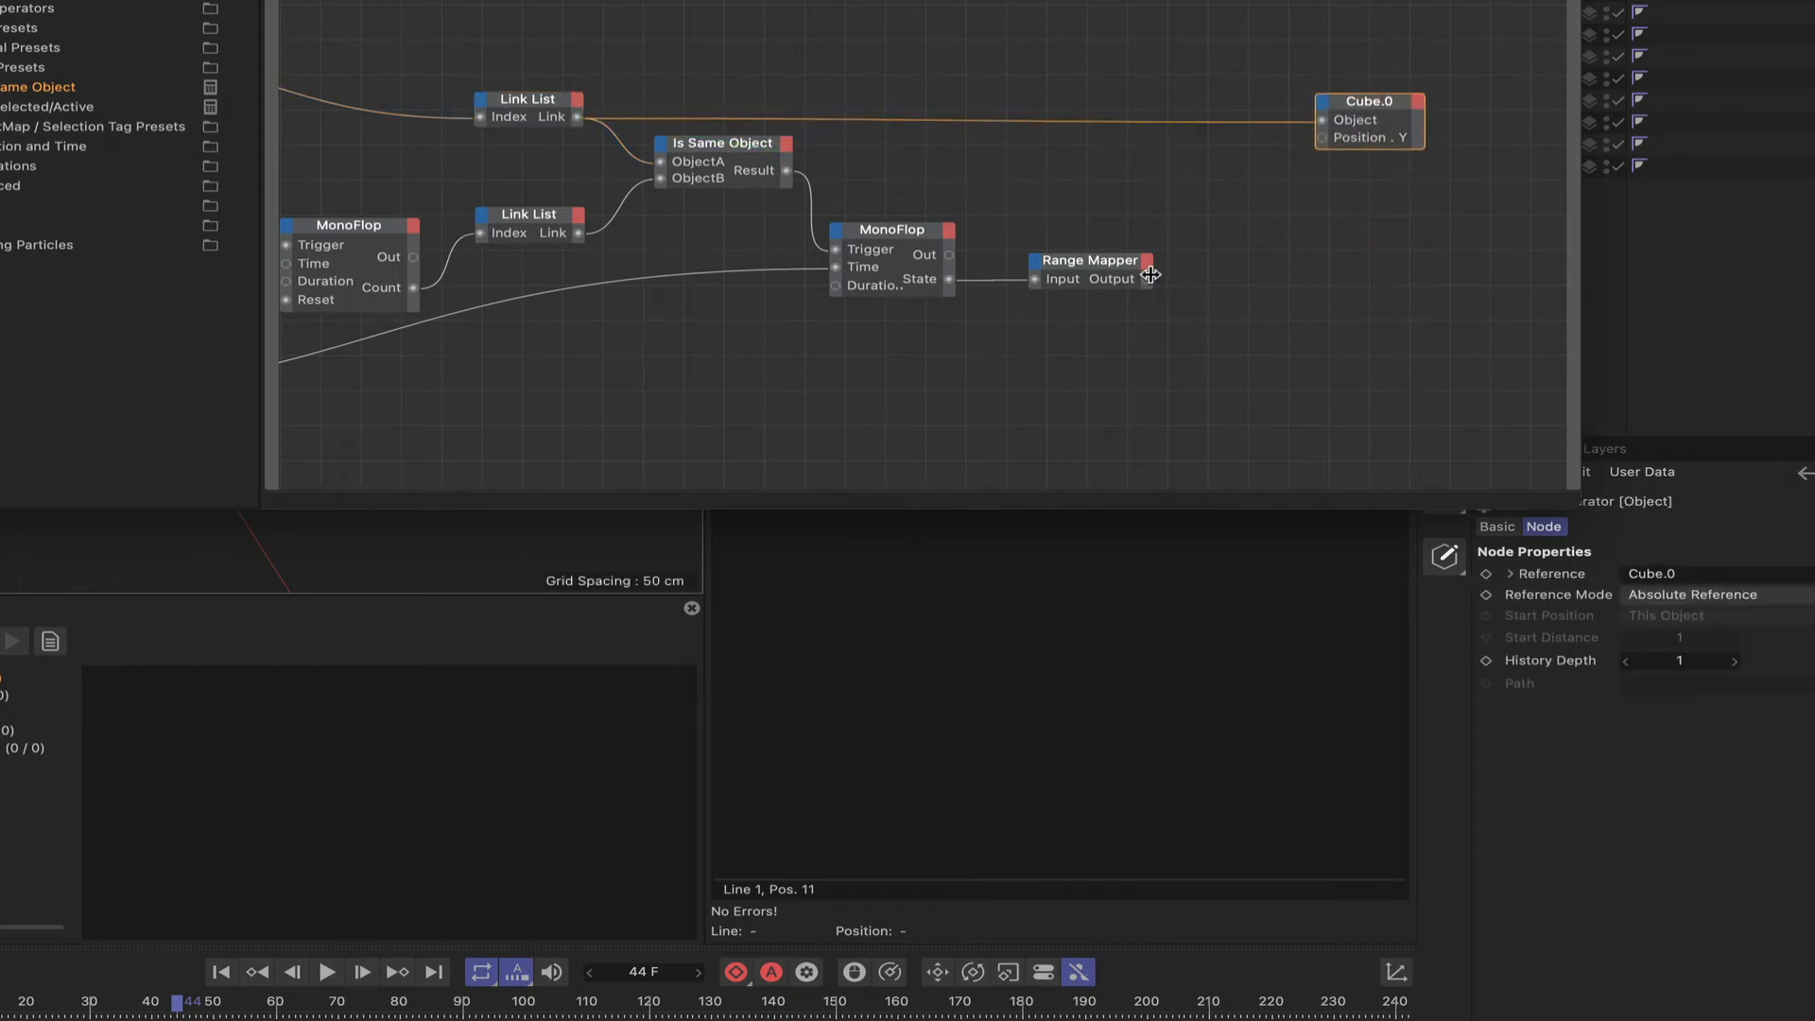
drag(1148, 278, 1322, 138)
Step: Move the XPresso Editor clear of the viewport and play the animation to check the cubes' motion
drag(1511, 0, 41, 525)
click(221, 972)
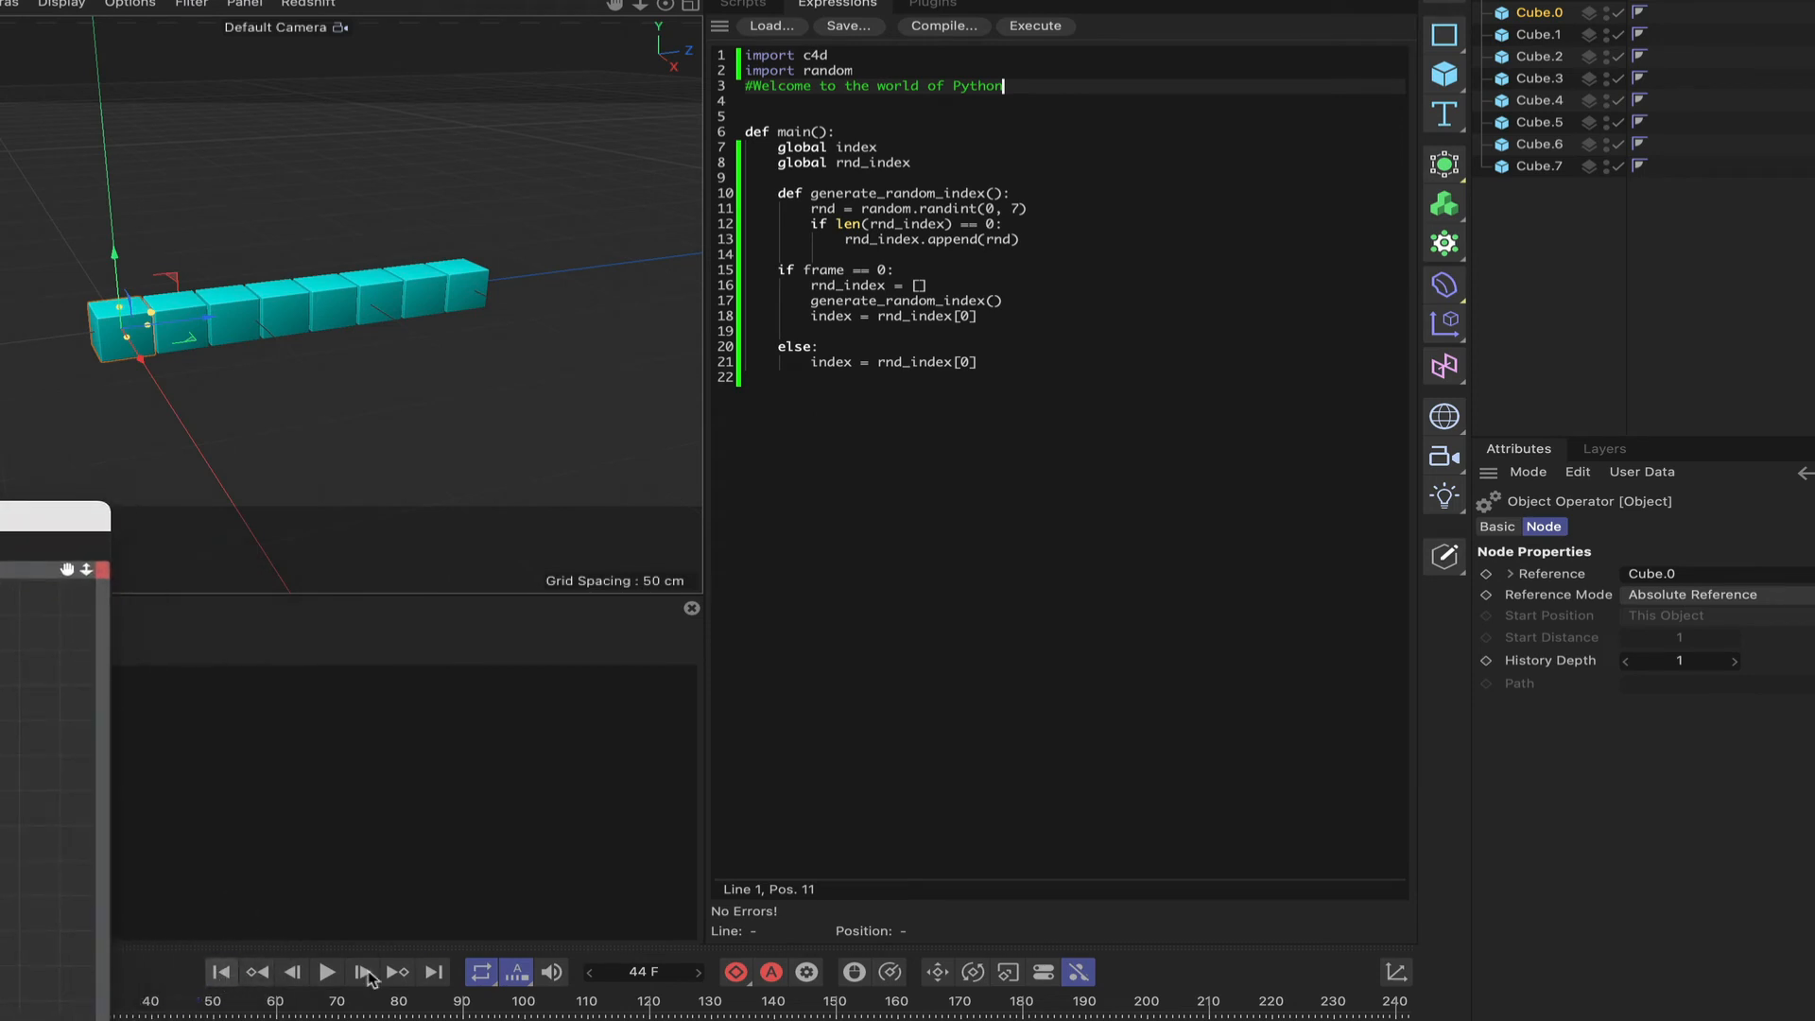
click(327, 973)
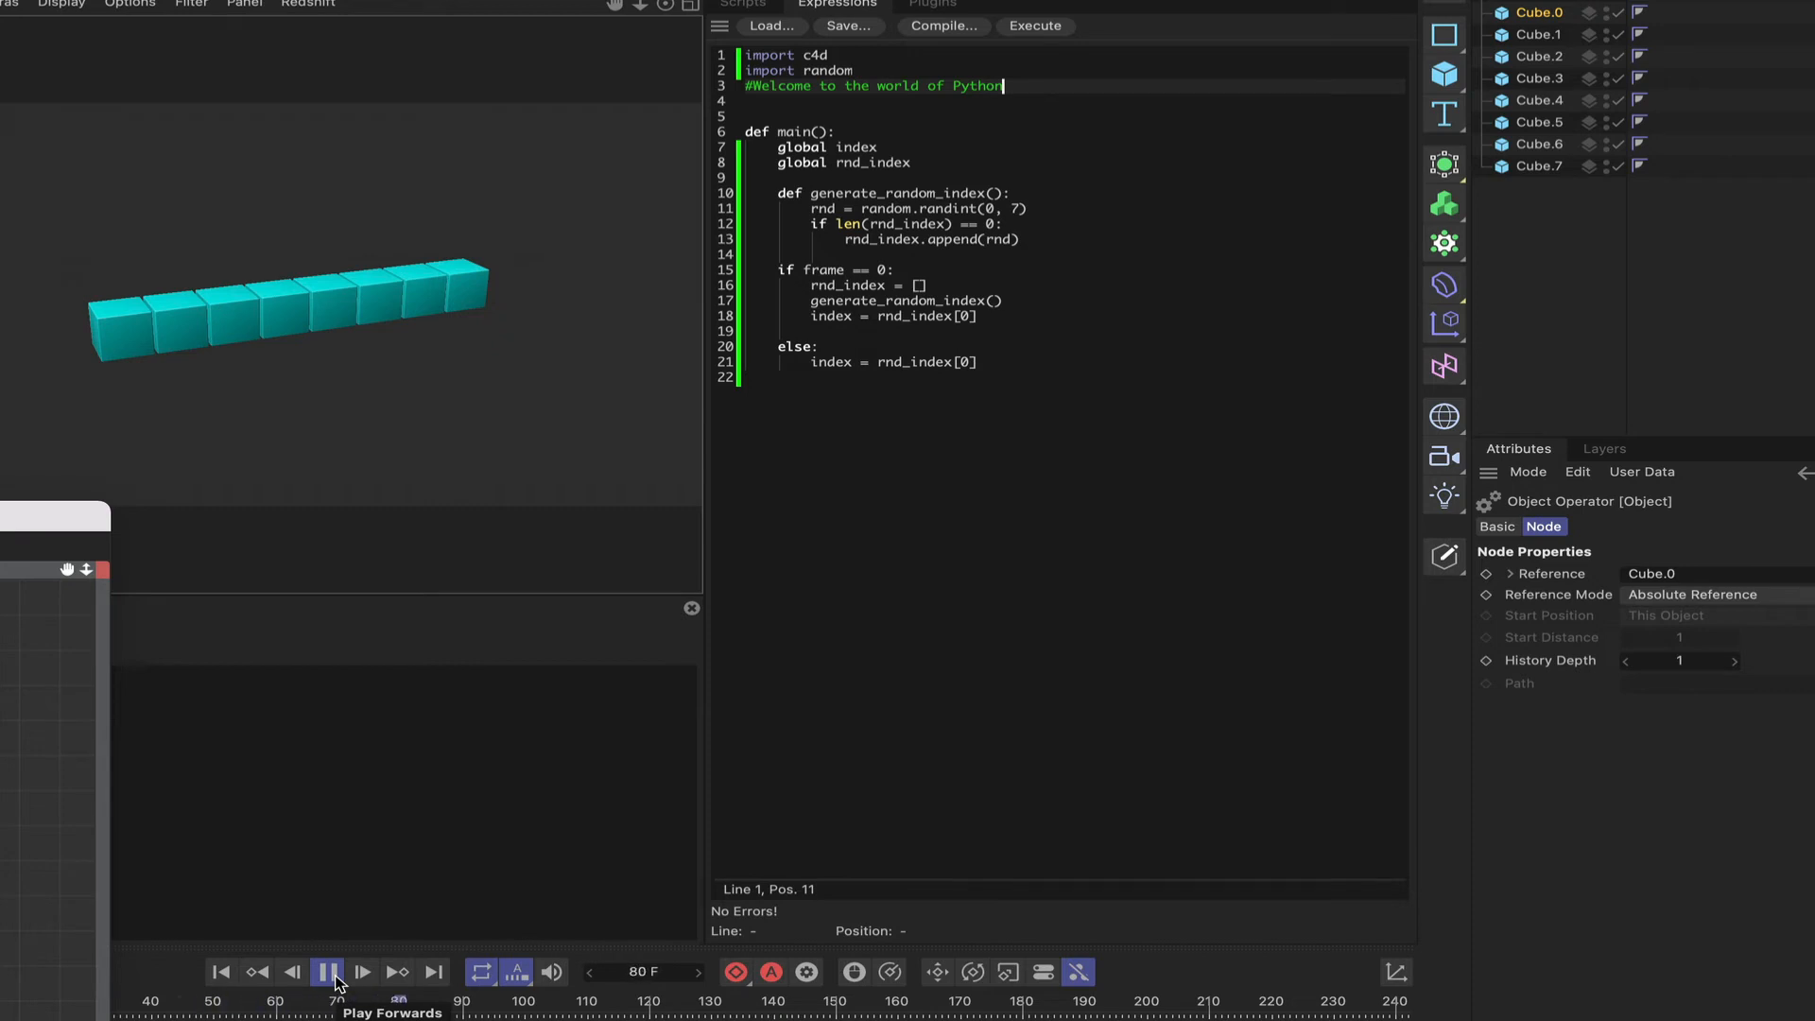
click(335, 980)
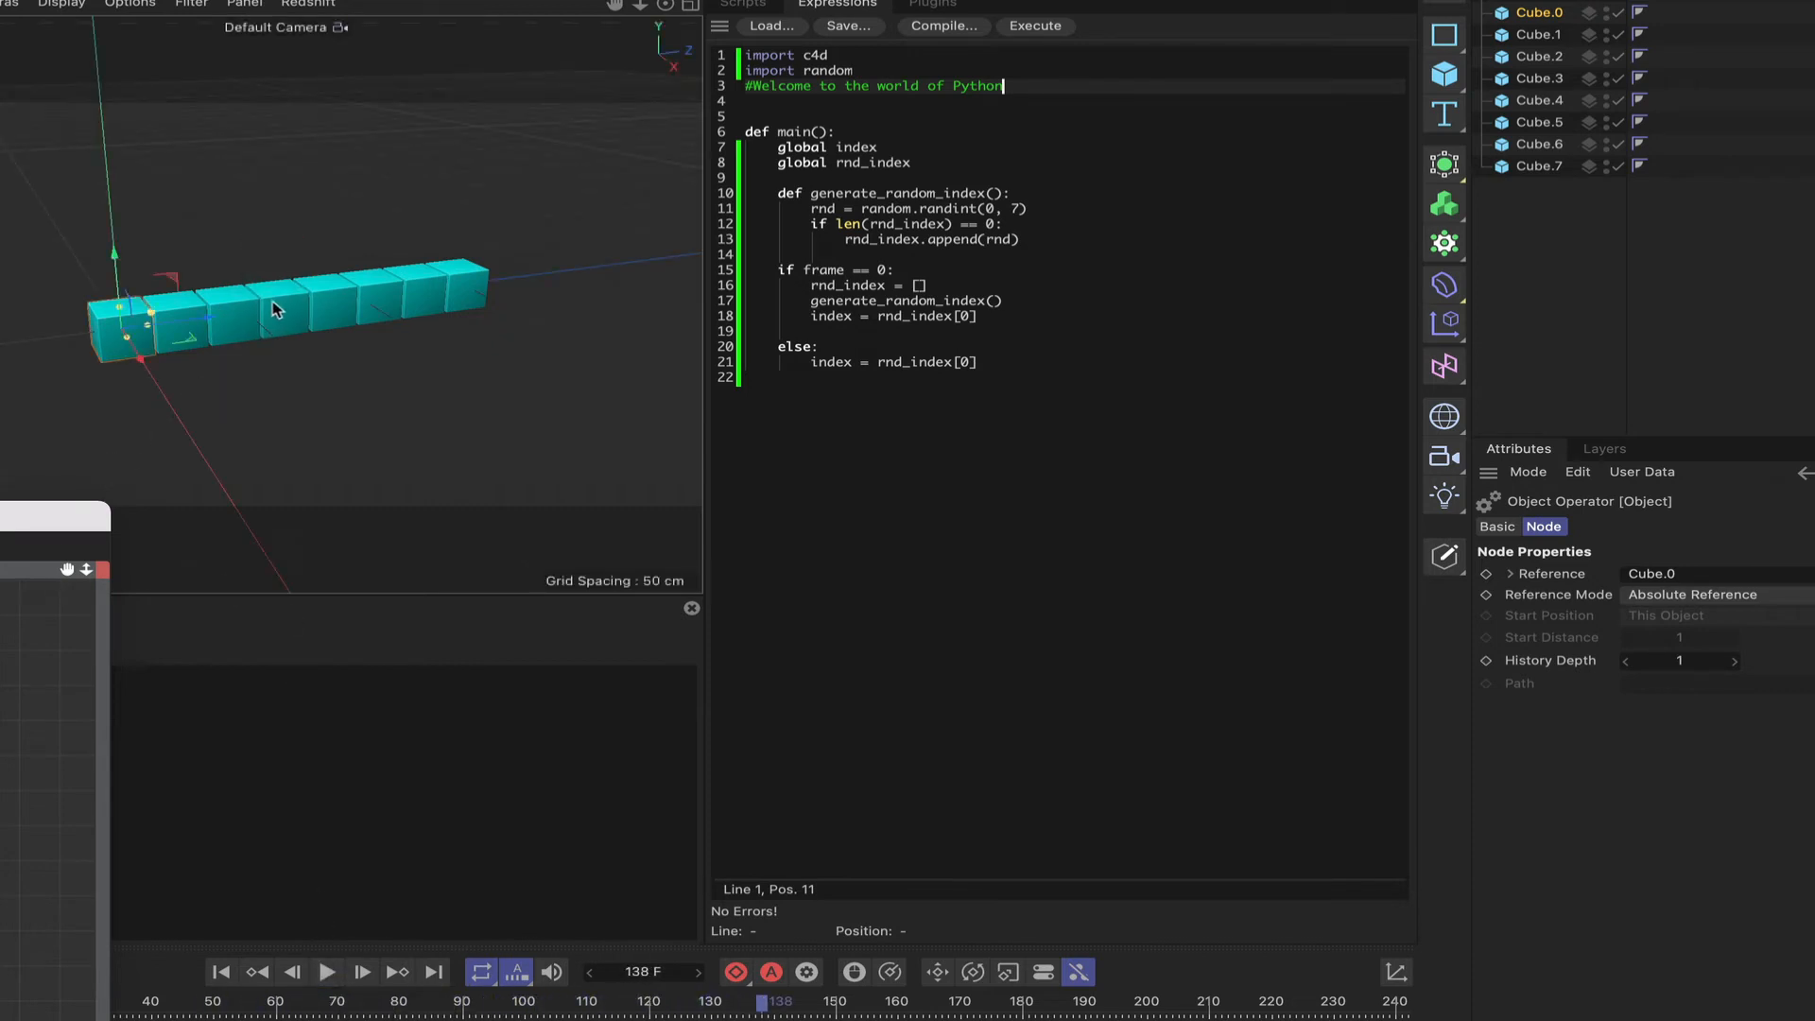
Step: Shape the Range Mapper's spline with points at (0, 0), about (0.34, 0.43), about (0.66, 0.46) and (1, 0)
drag(58, 522, 1160, 209)
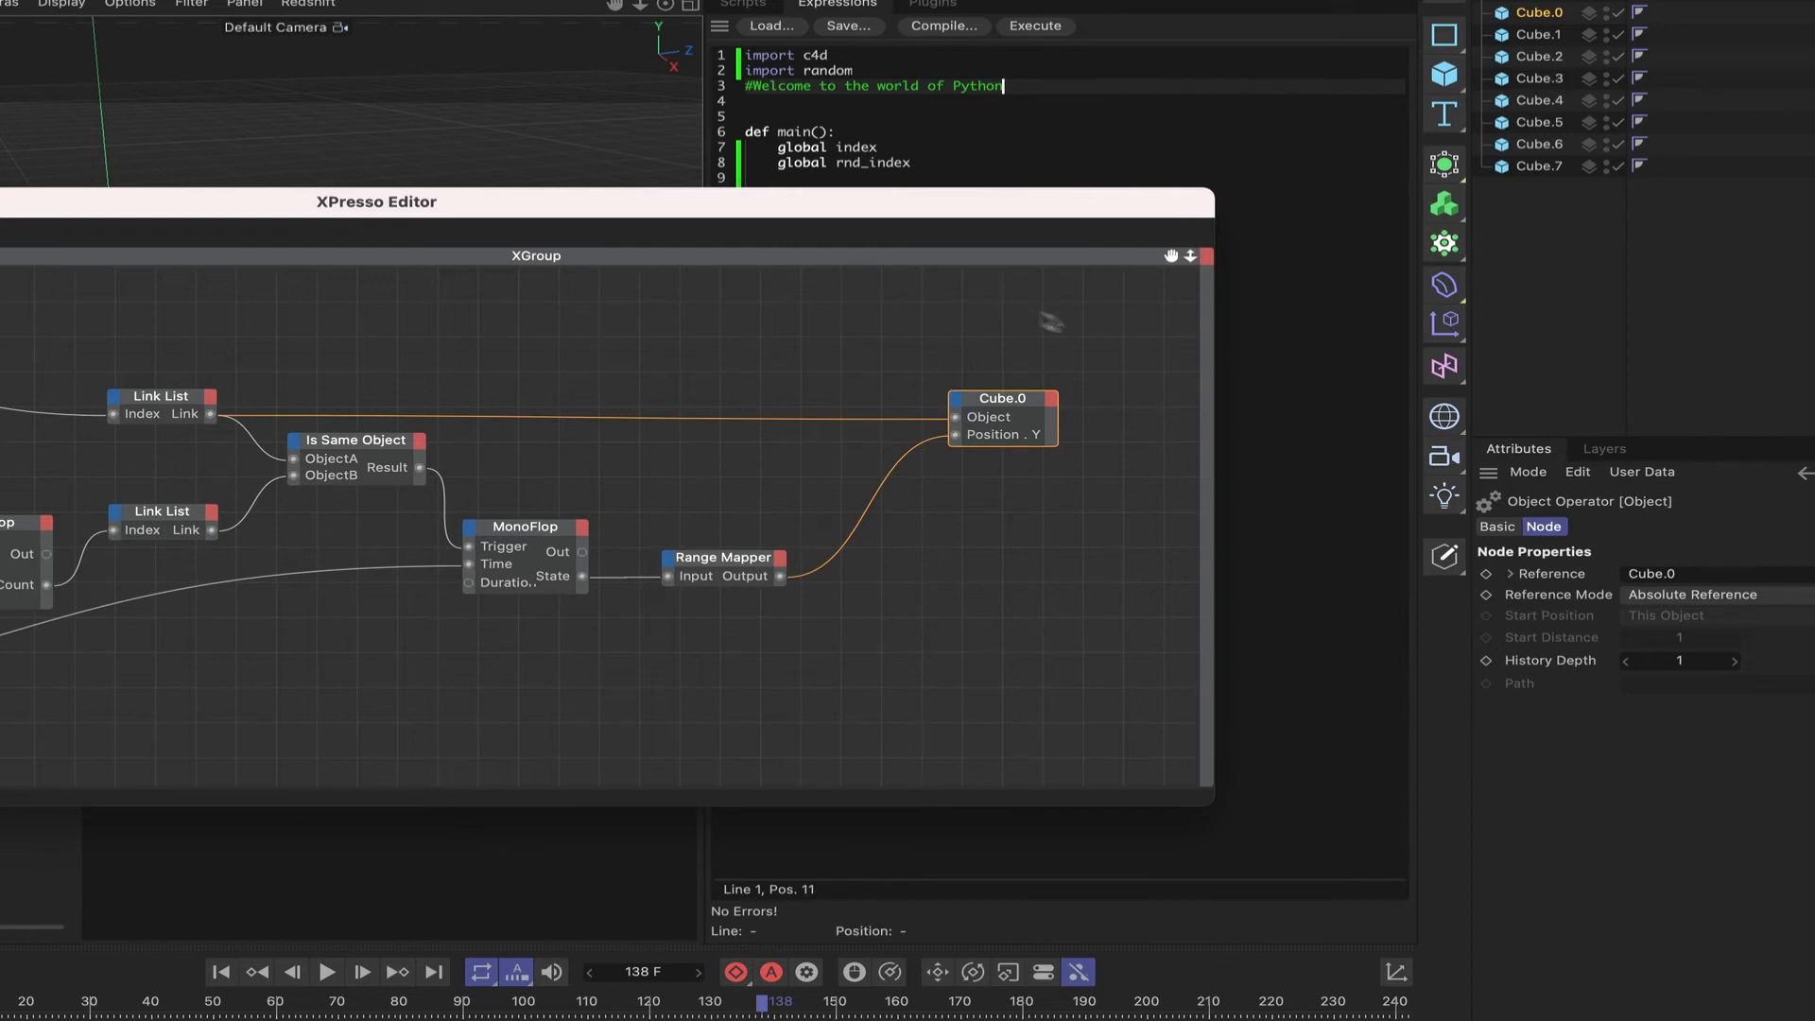
click(728, 568)
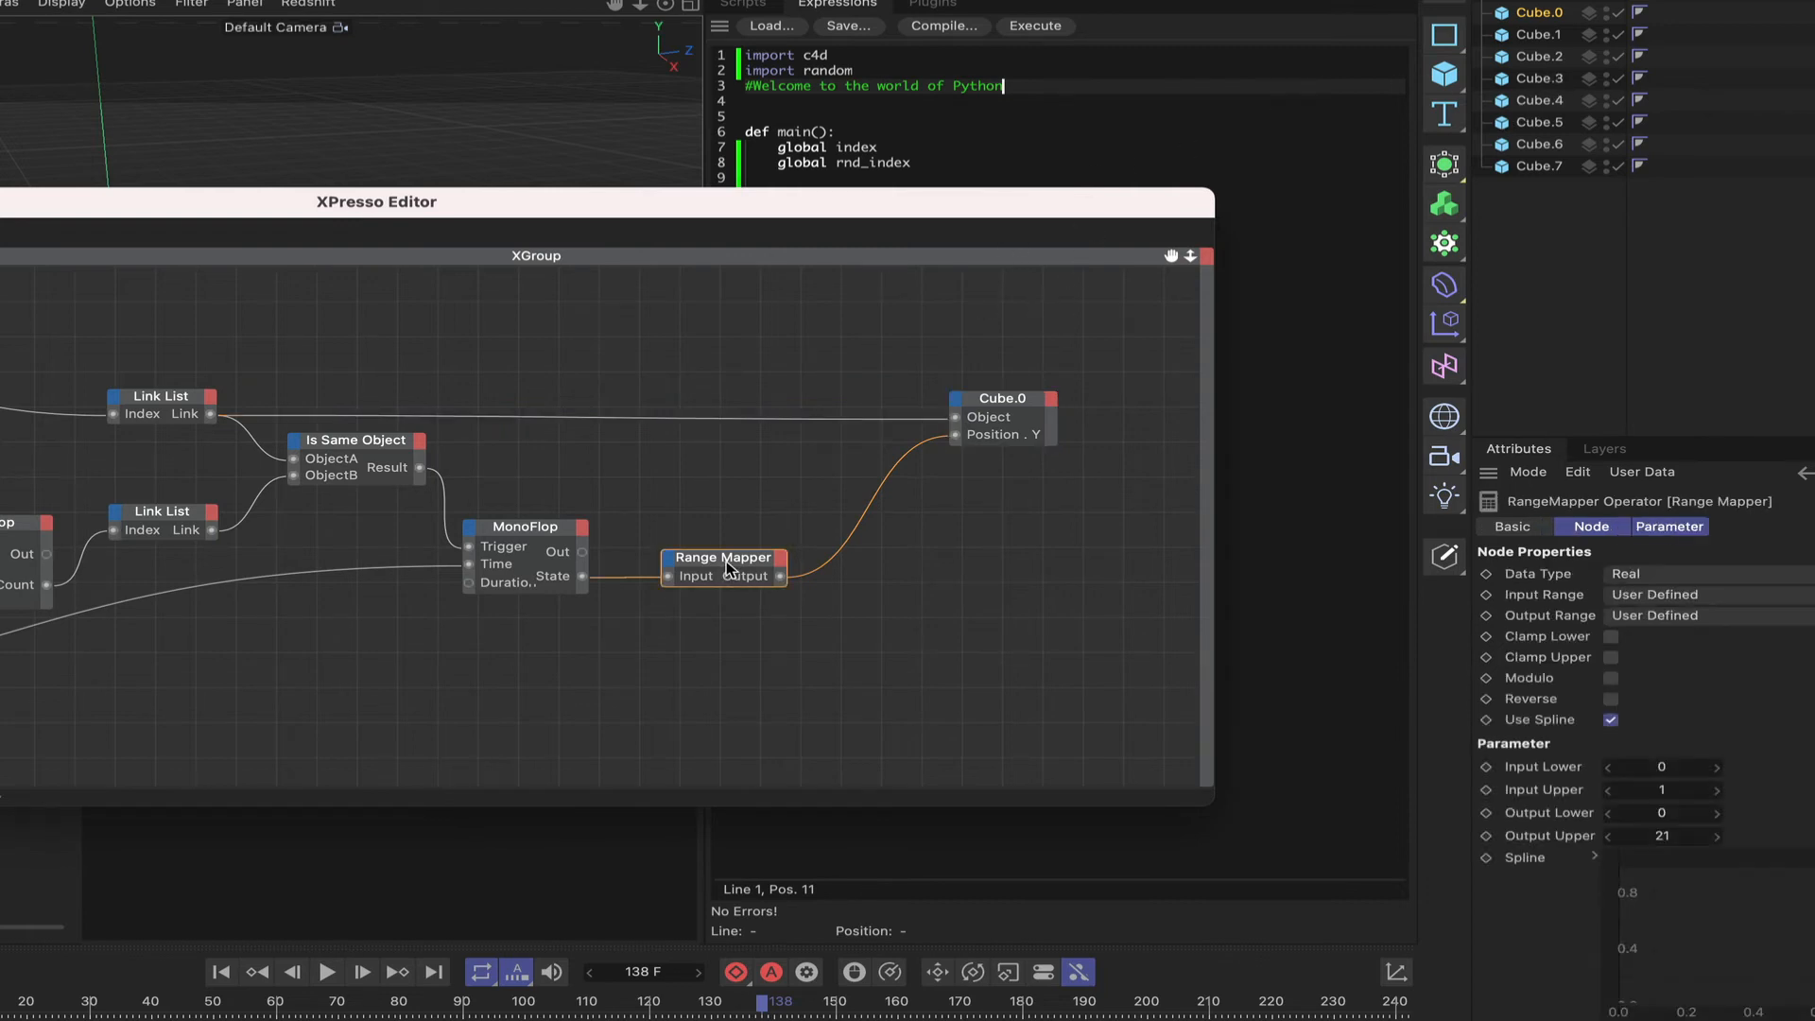
drag(1177, 214, 832, 288)
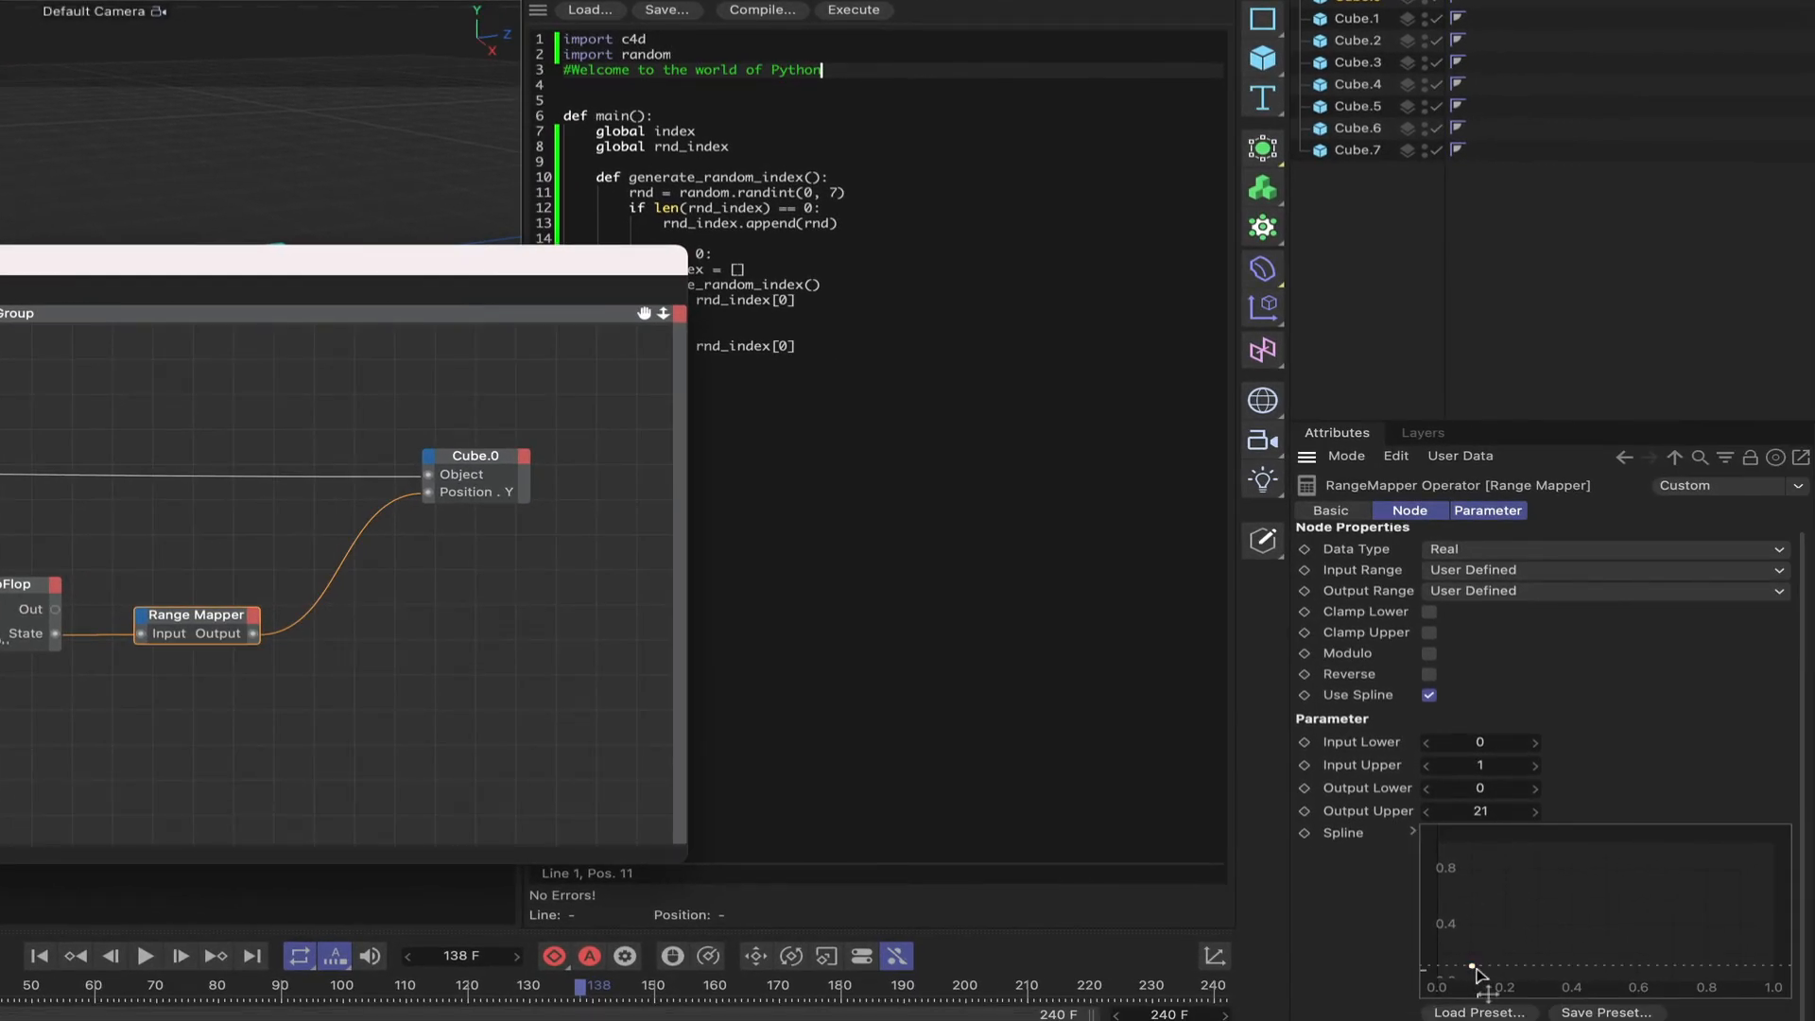
drag(1438, 984, 1555, 926)
ctrl+click(1661, 917)
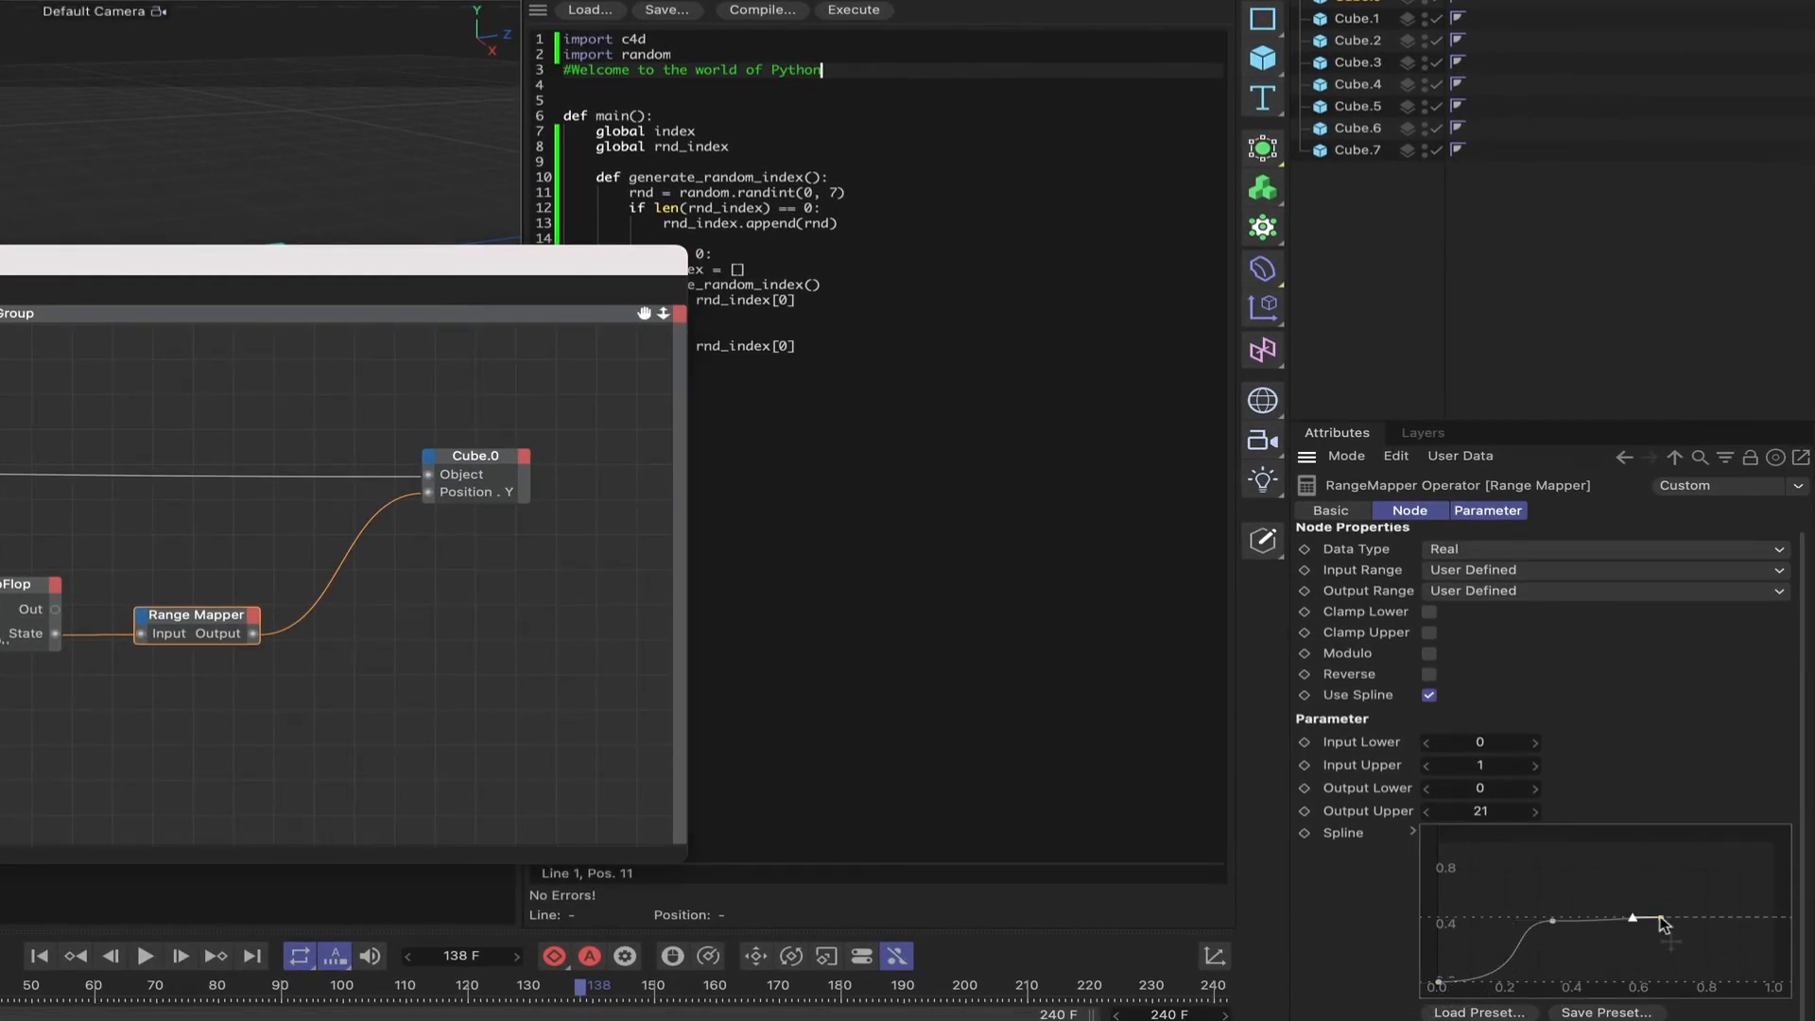
ctrl+click(1761, 963)
drag(1761, 964, 1783, 989)
Step: Show the spline's point settings and set its second point to X 0.25 and Y 1
click(1412, 831)
scroll(1415, 822, down, 5)
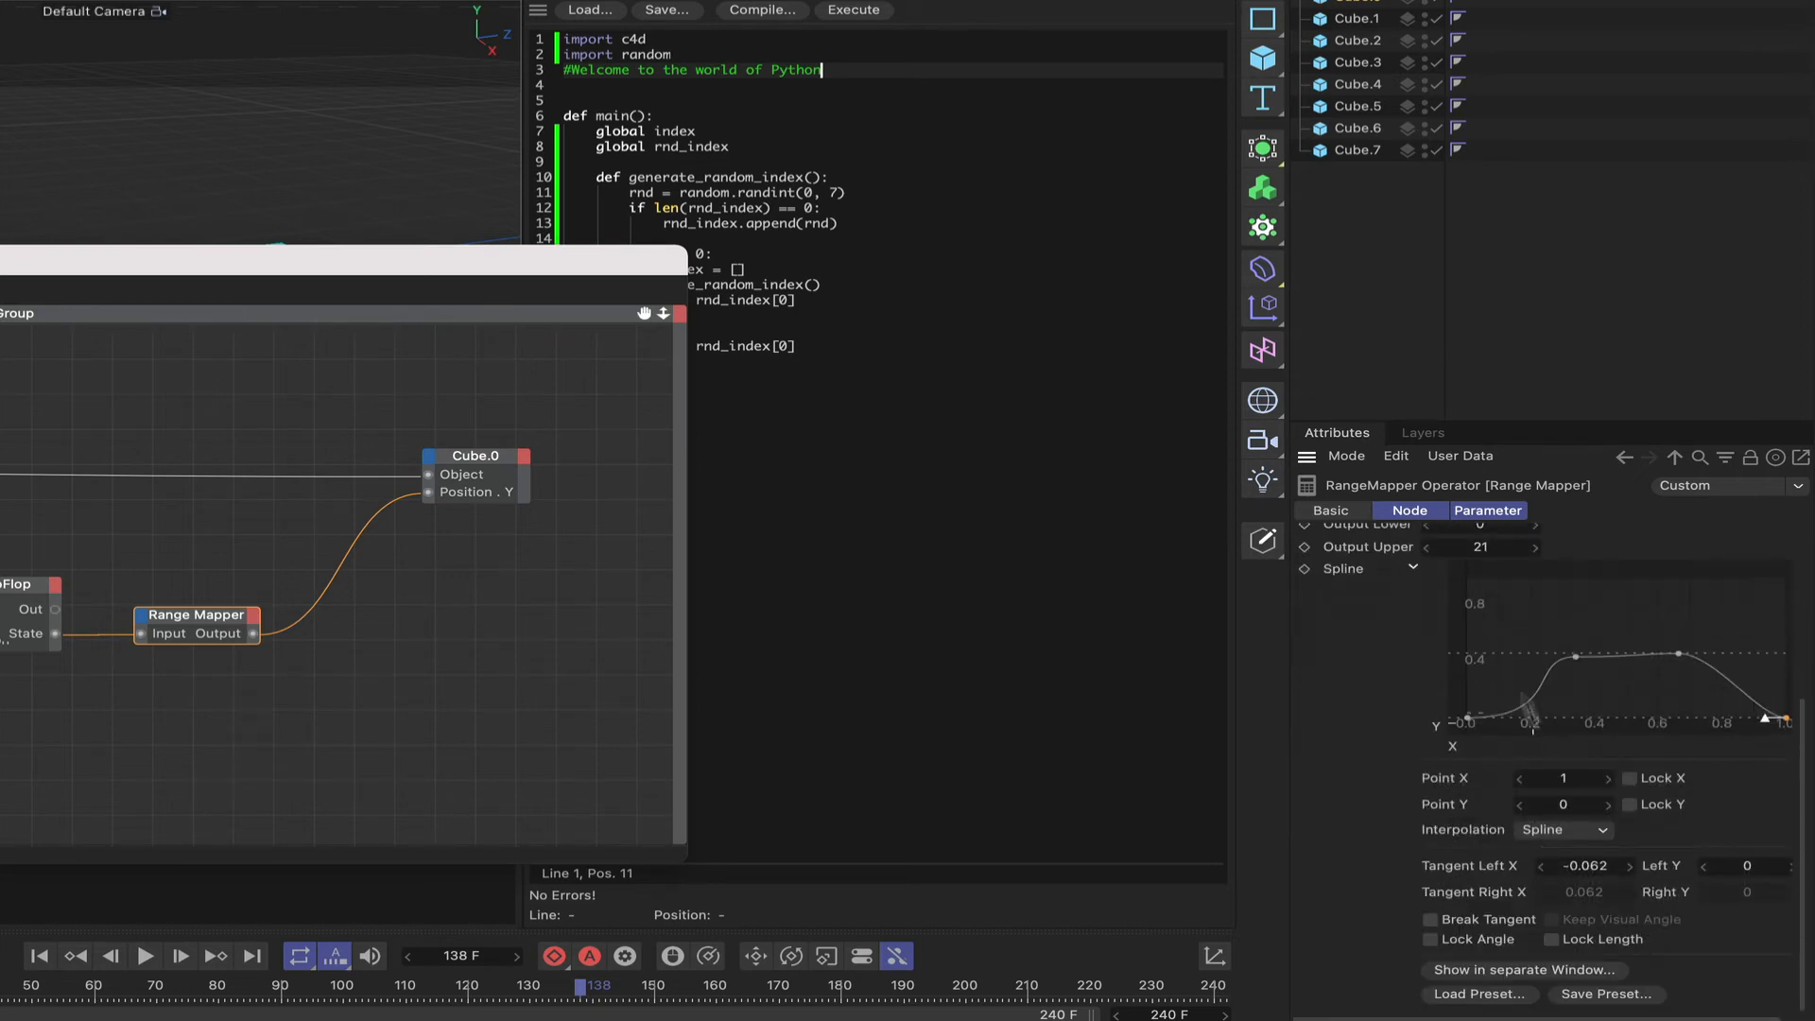
double_click(1467, 721)
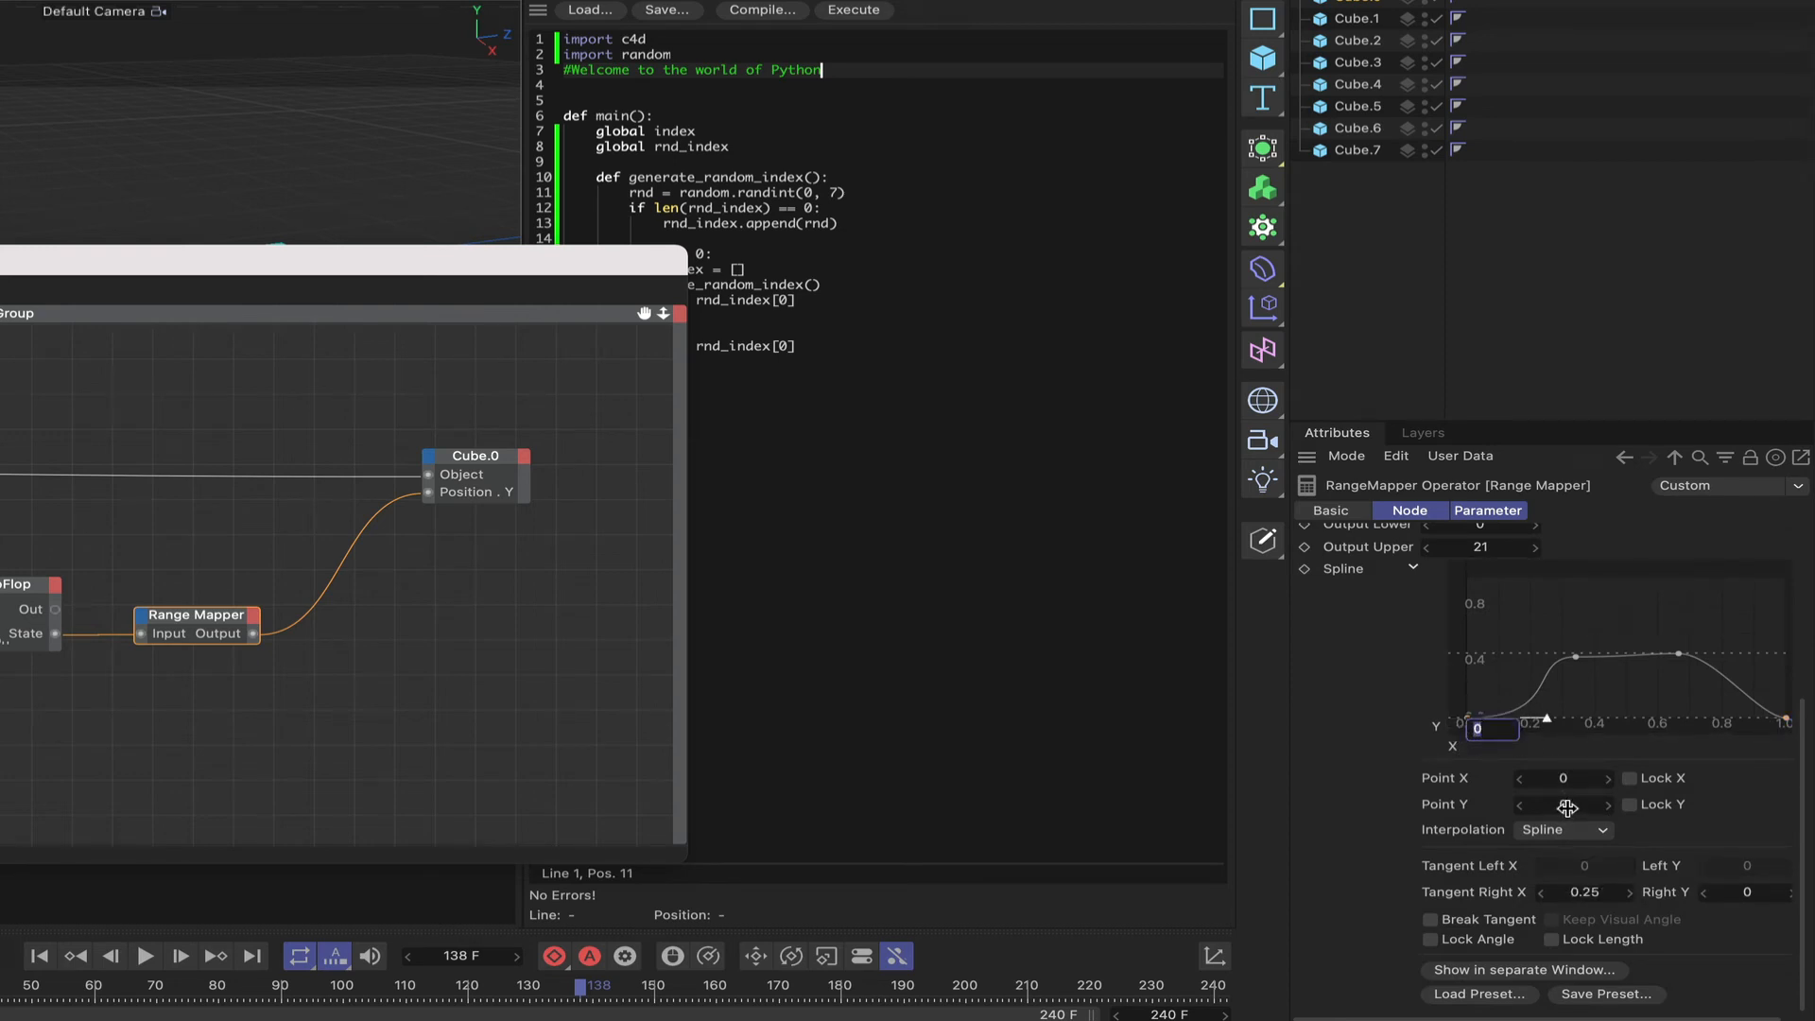
click(1786, 720)
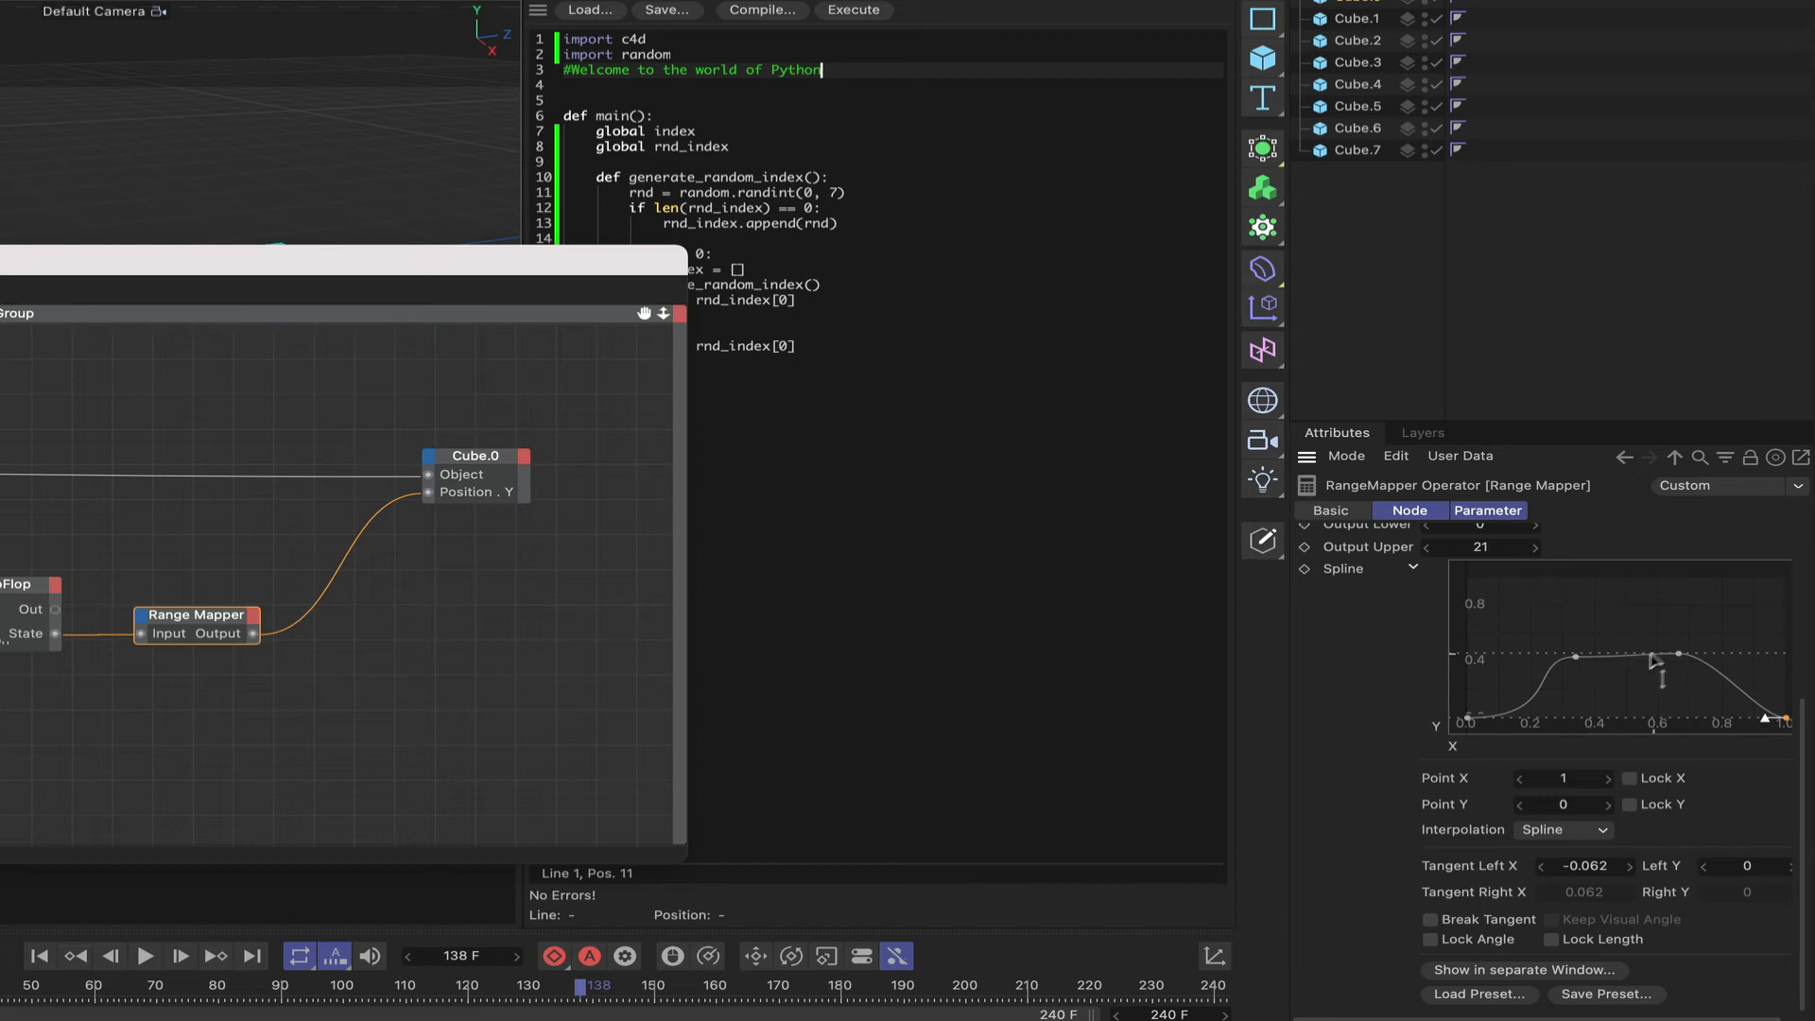
click(1575, 659)
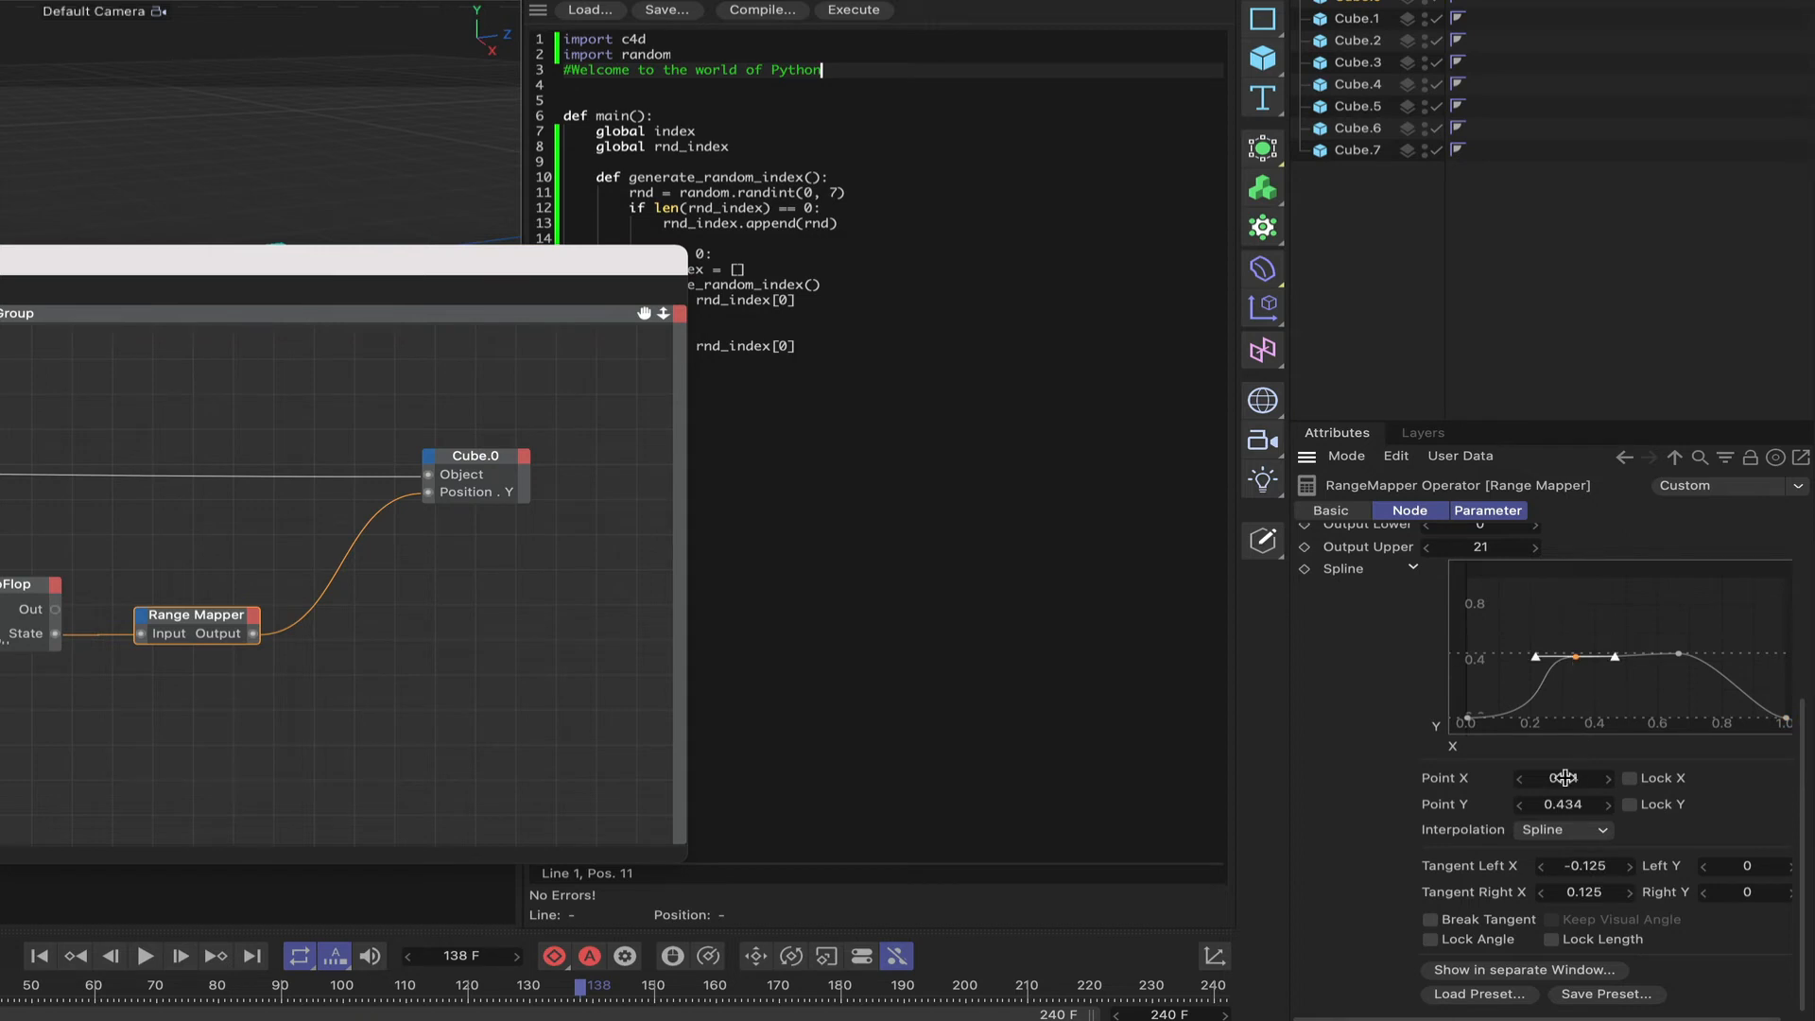
click(1564, 777)
text(.2)
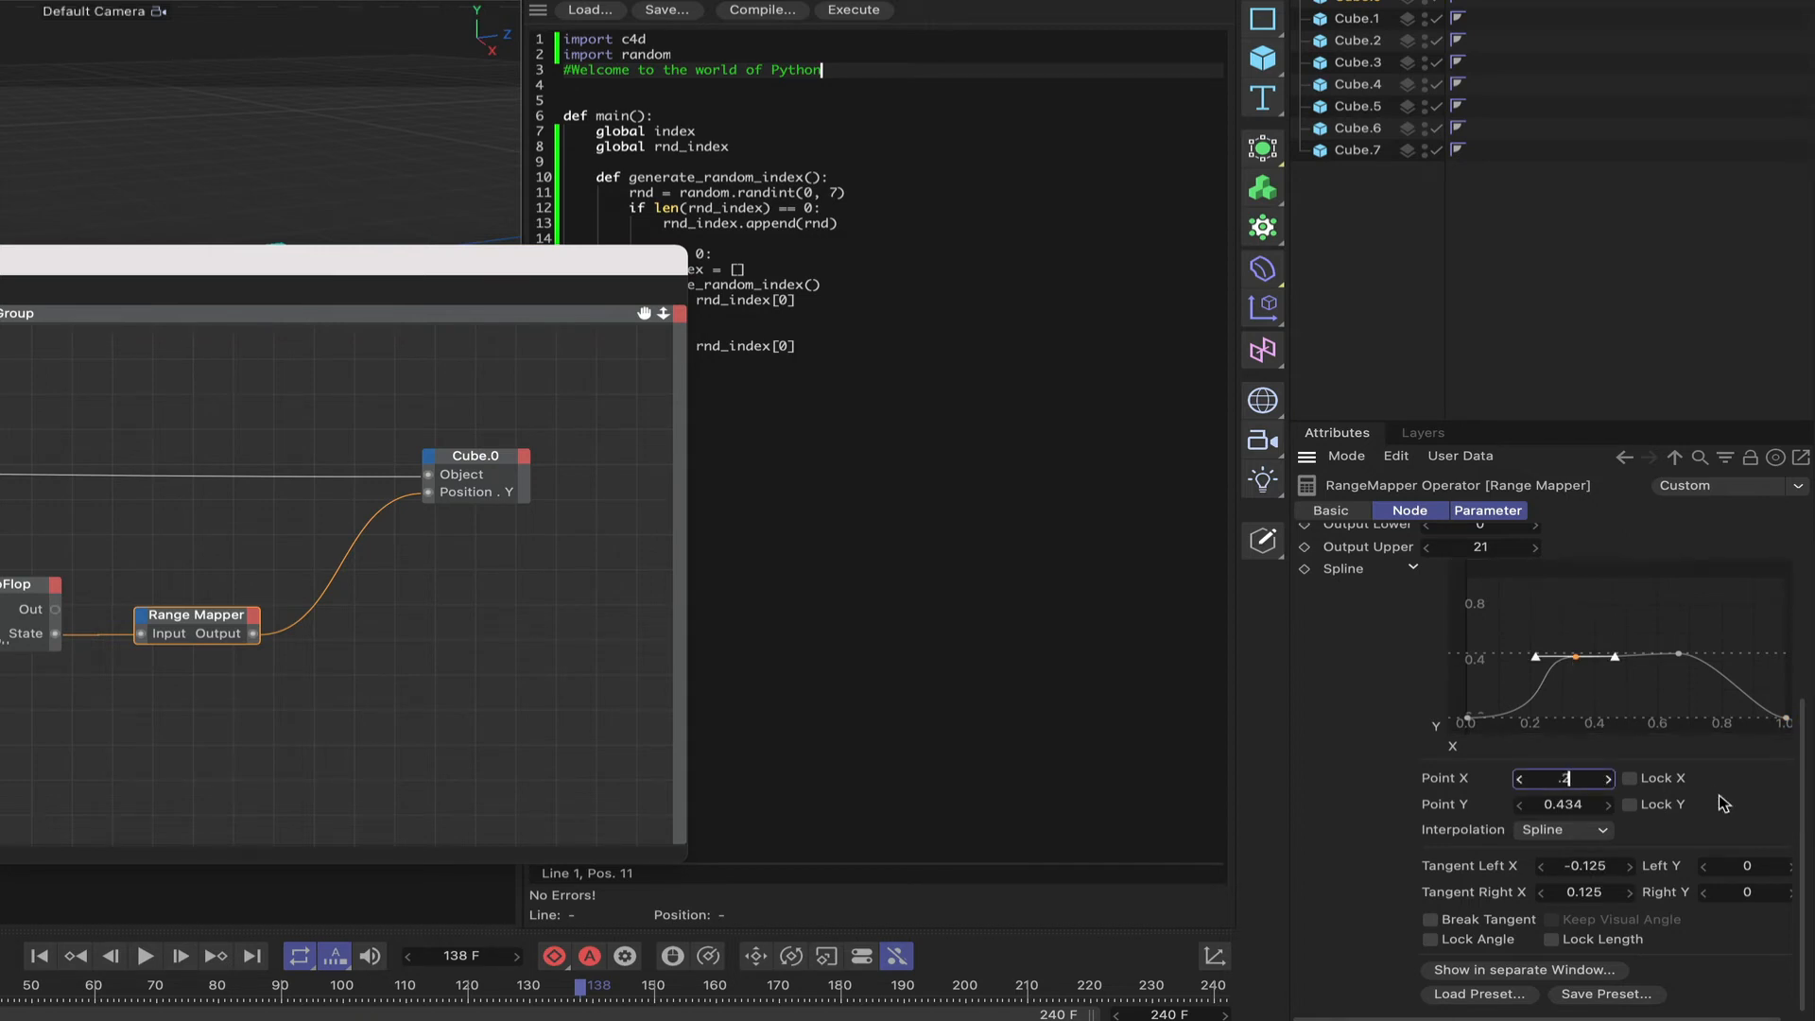
text(5)
key(Return)
click(1579, 801)
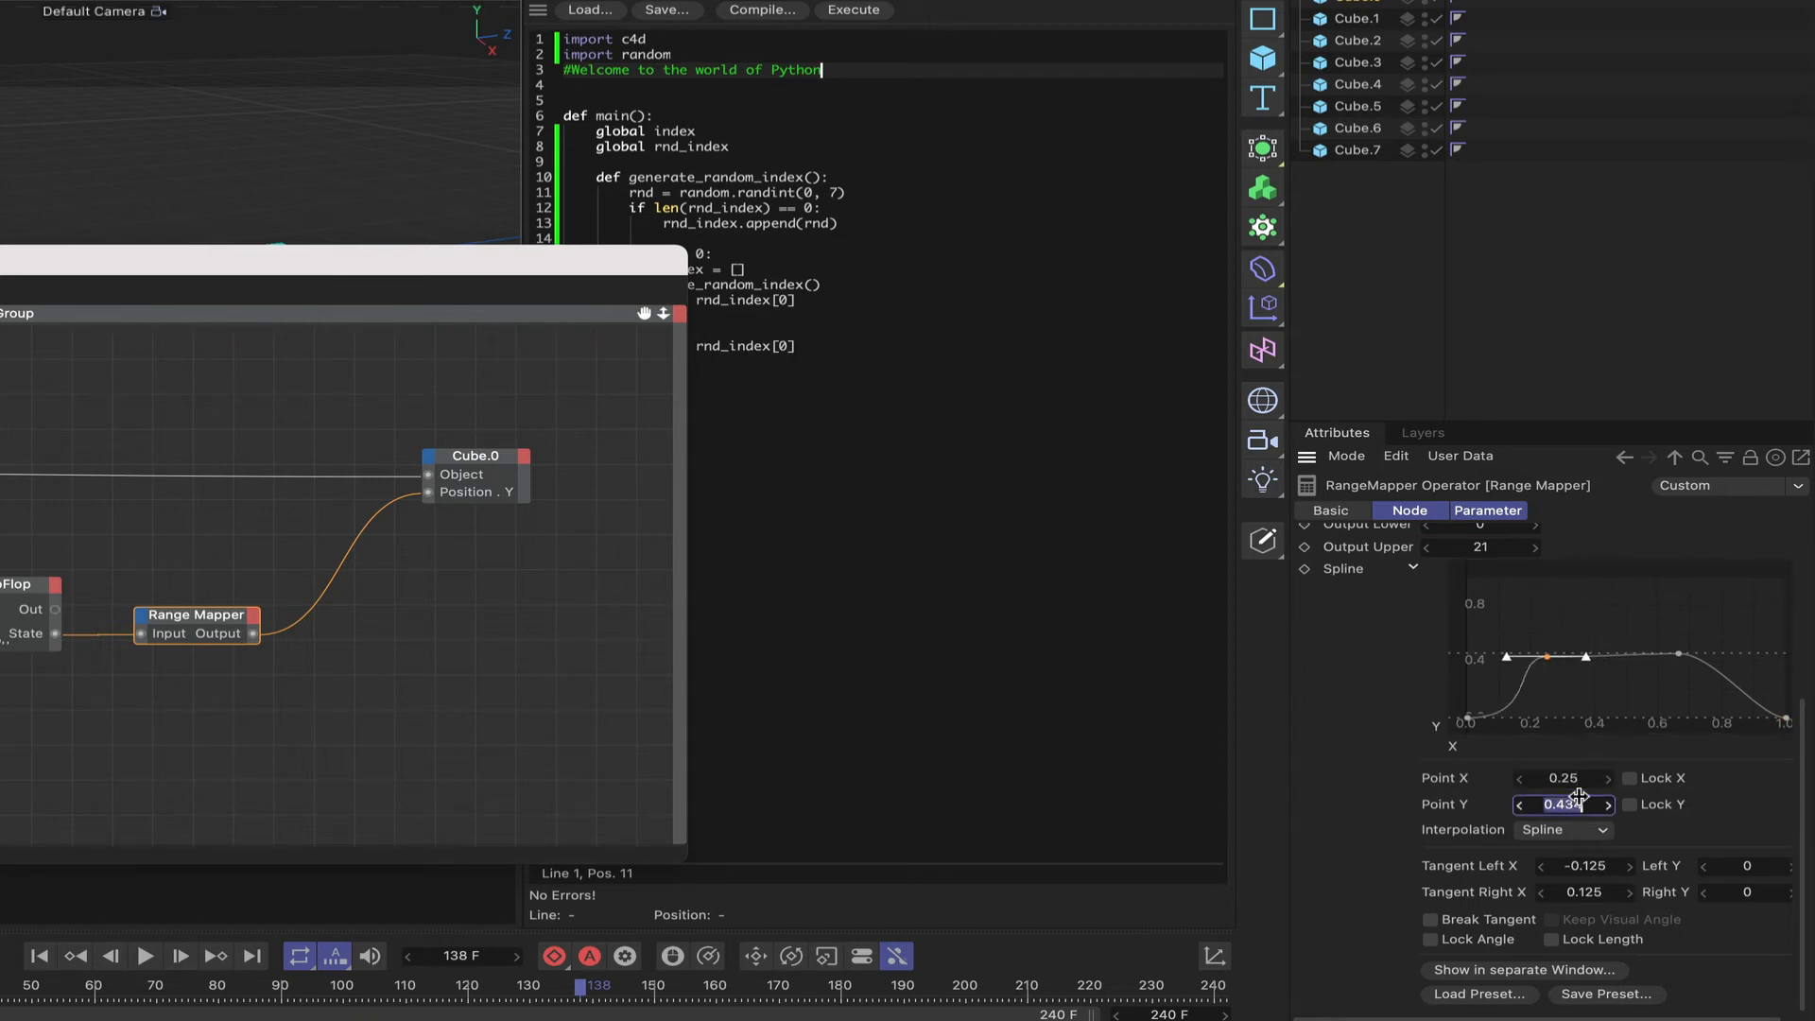
text(1)
key(Return)
Step: Set the spline's third point to X 0.75 and Y 1
click(1679, 654)
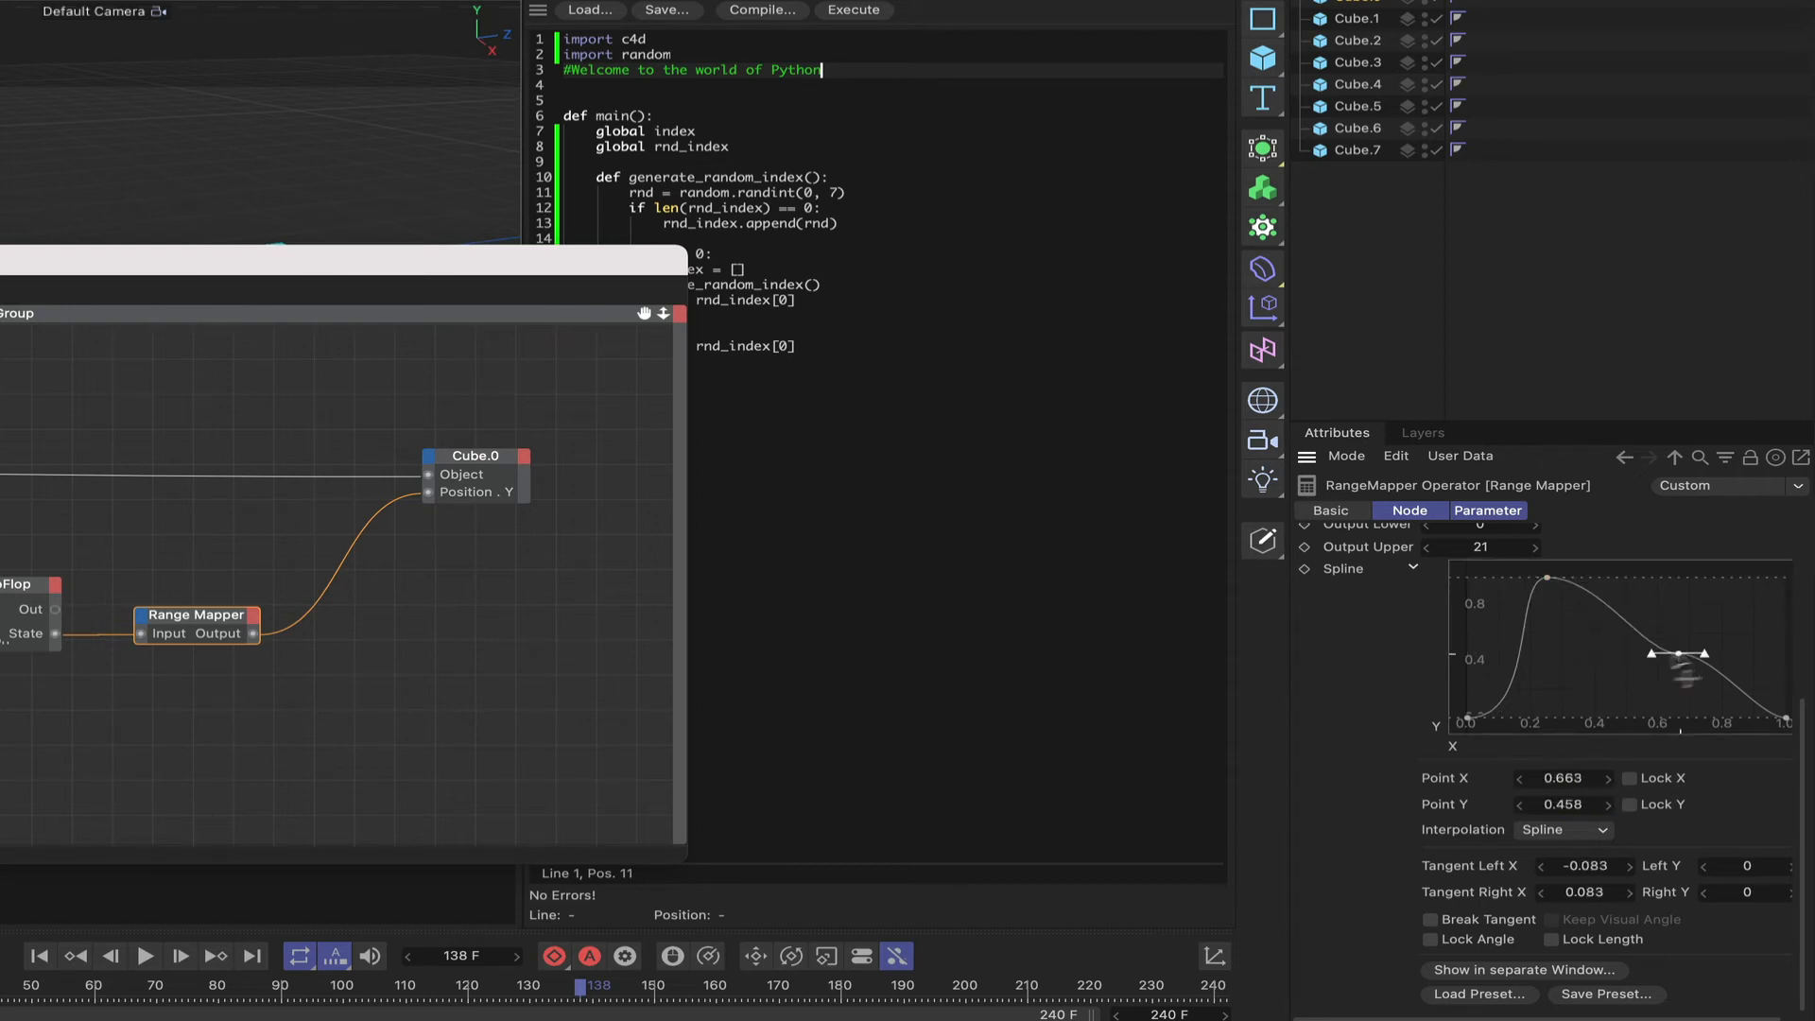
click(1559, 777)
key(BackSpace)
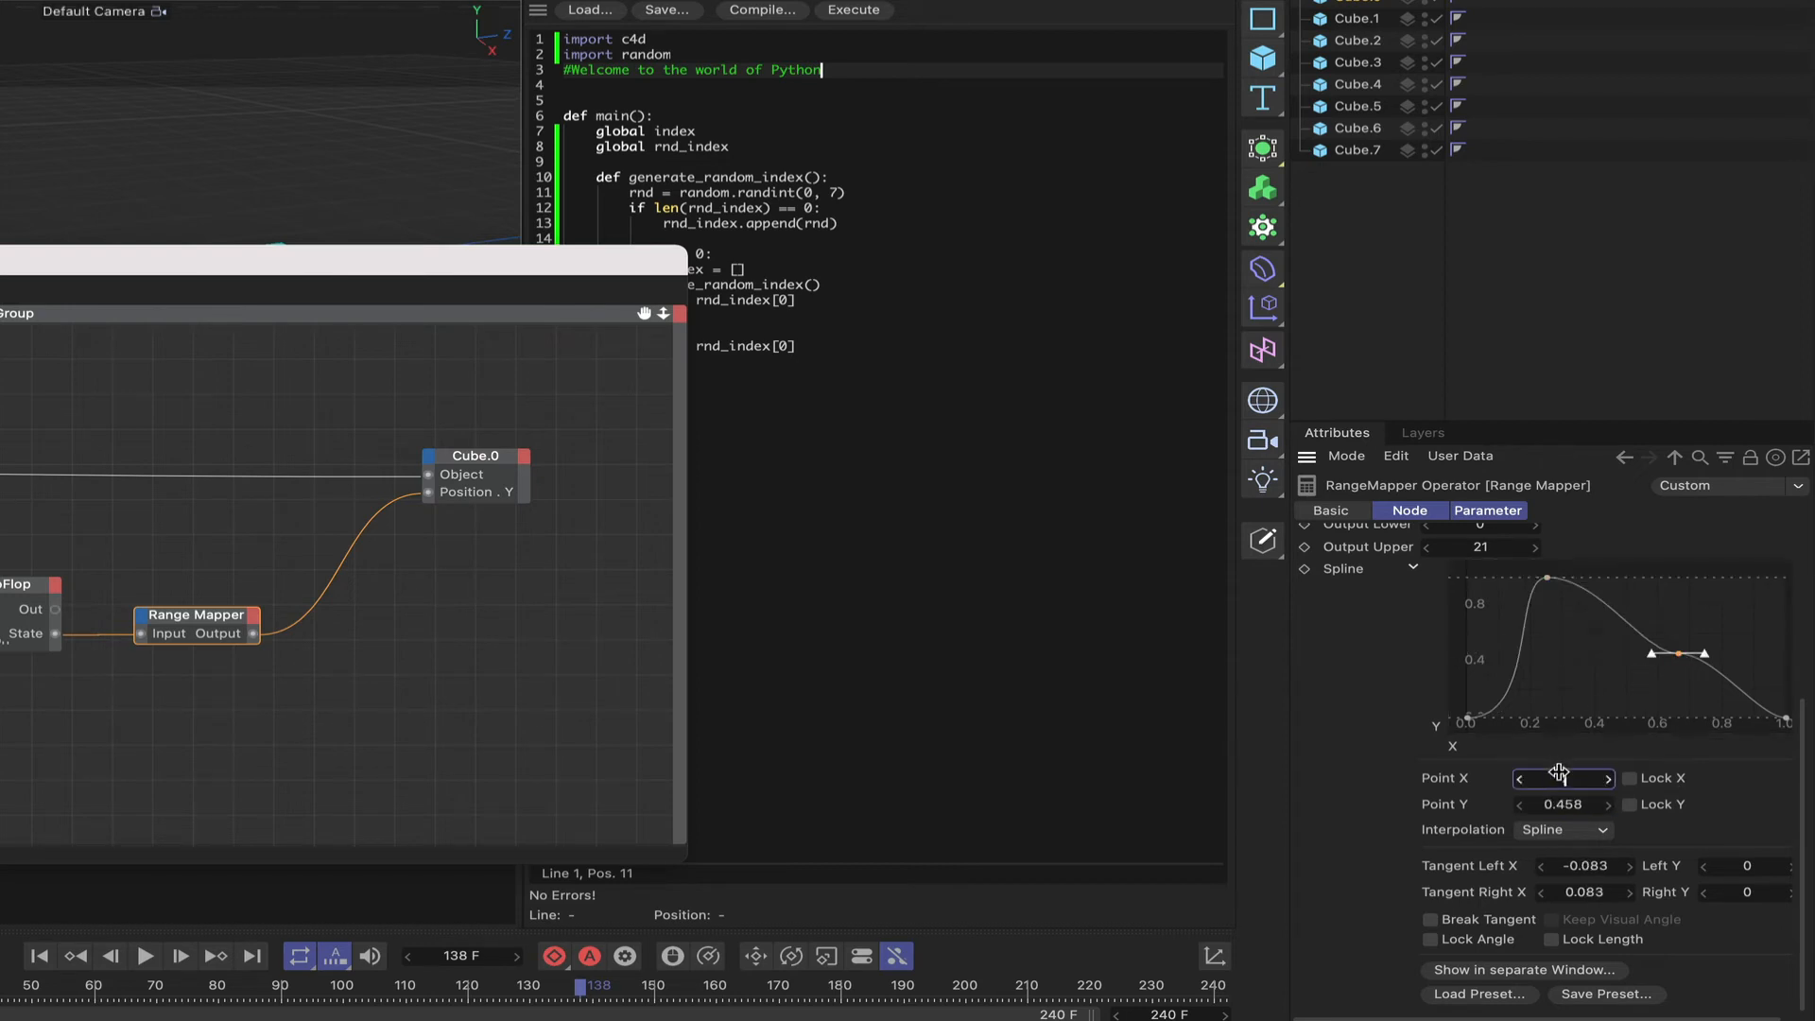
key(Return)
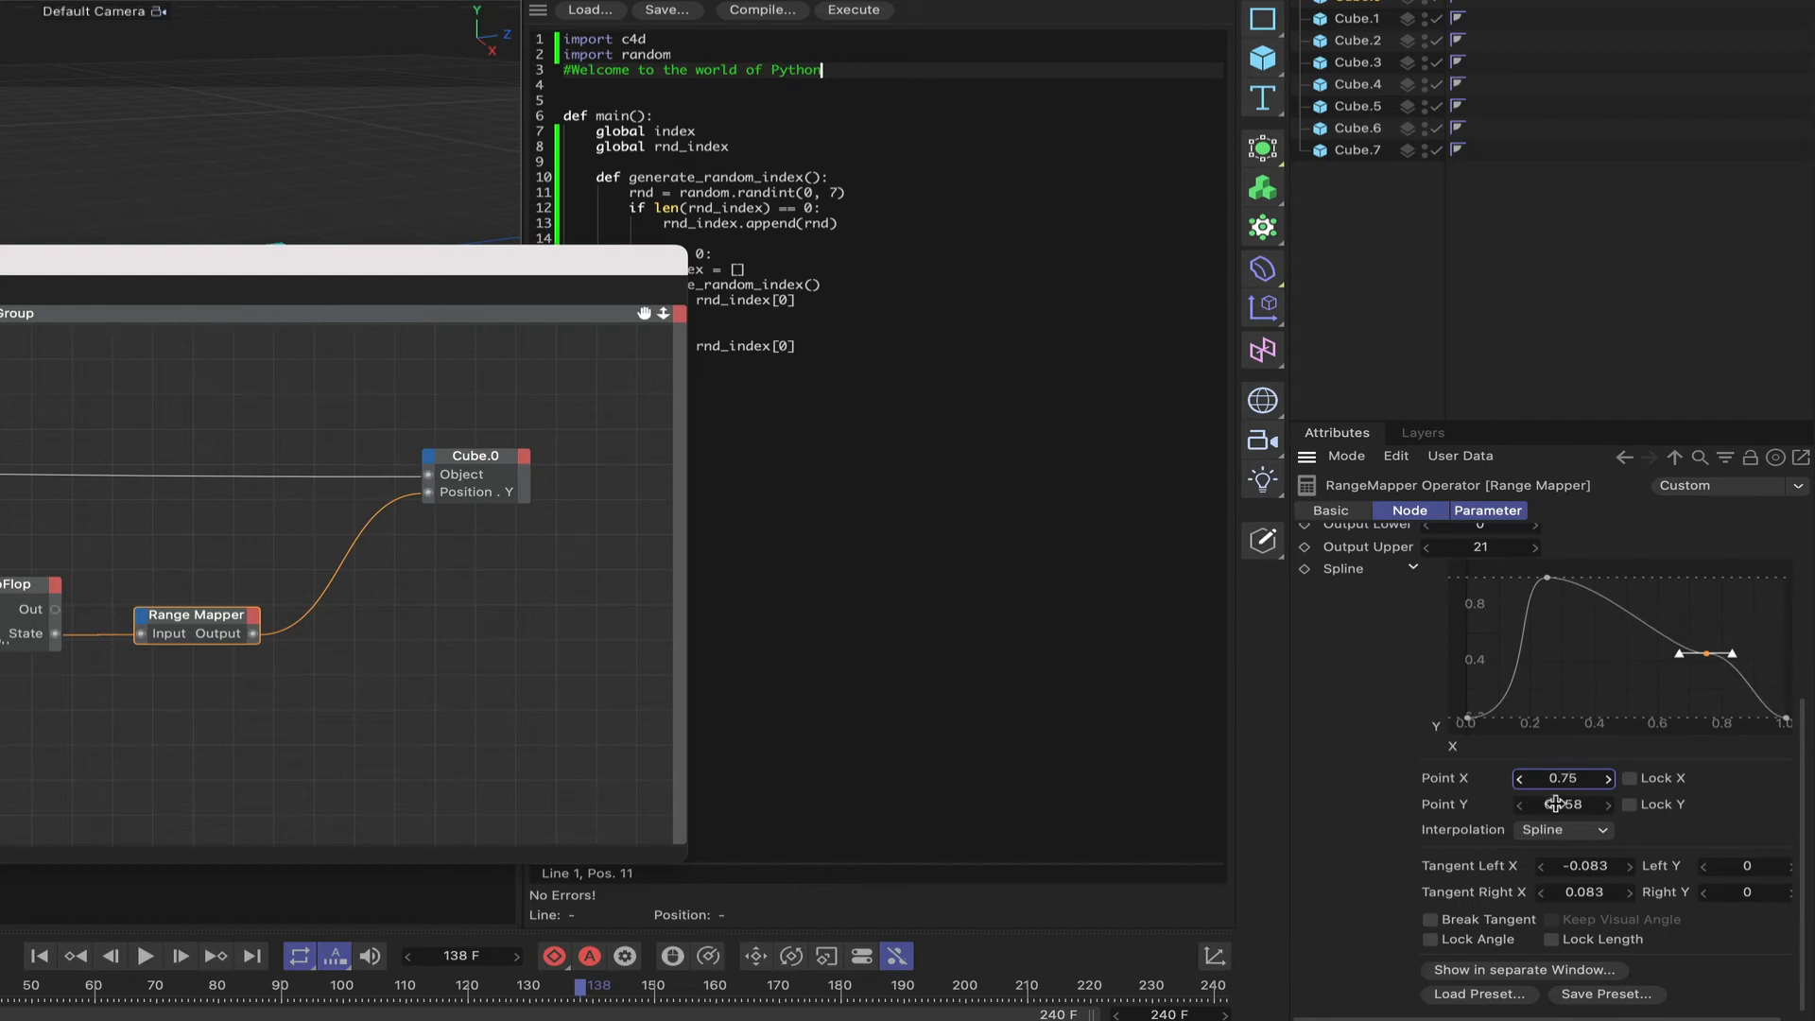
click(1554, 804)
text(1)
key(Return)
click(1546, 777)
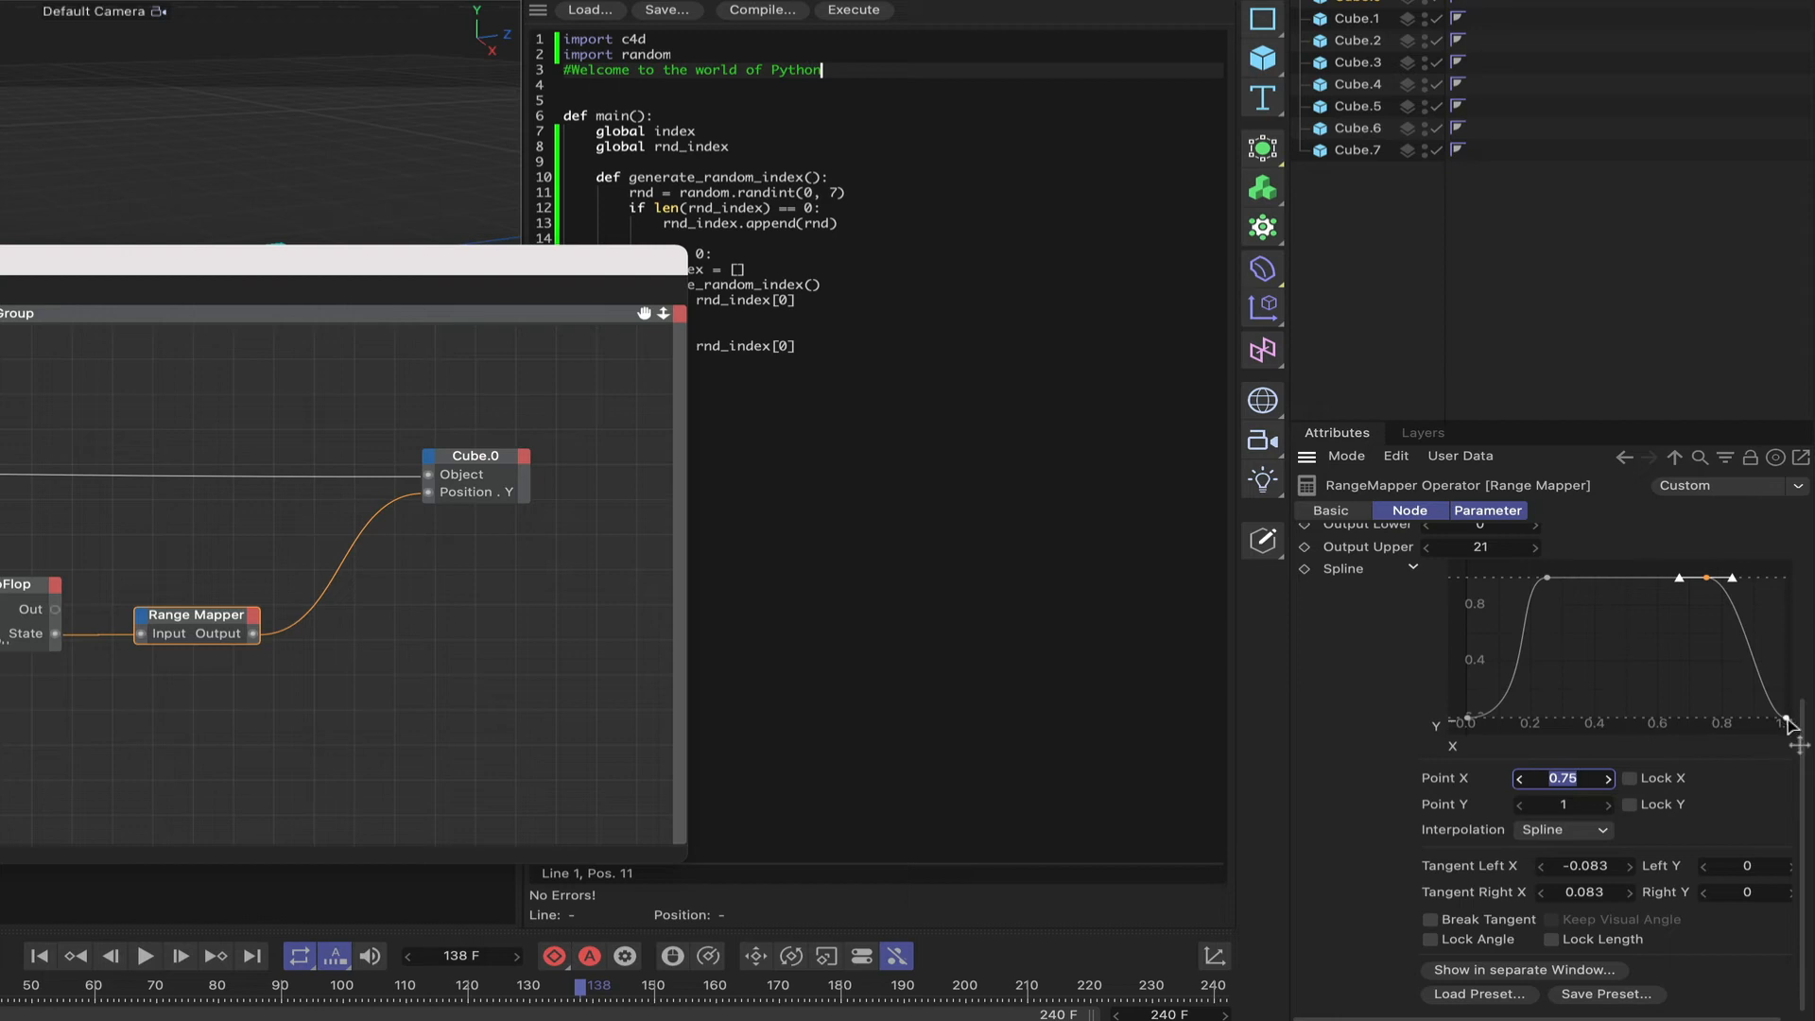
Step: Set the Tangent Left X of the spline's end point to -0.25 and select the point at X 0.25
click(1468, 717)
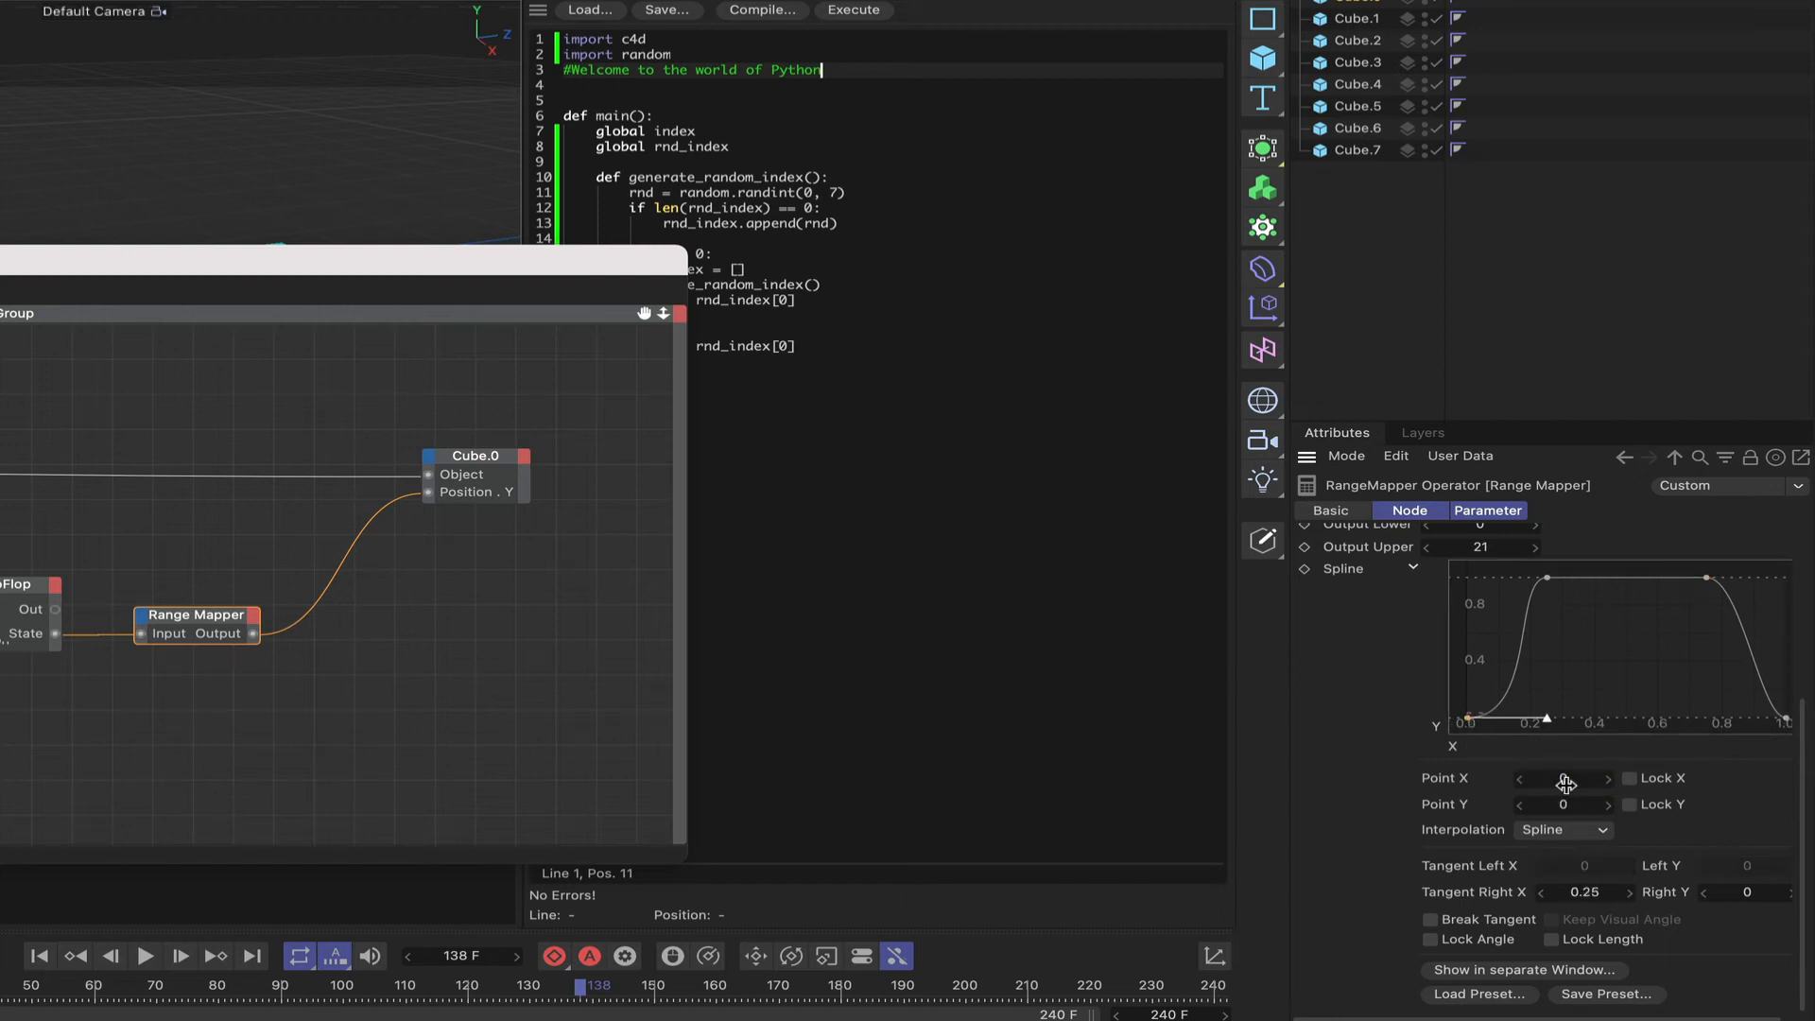
click(1786, 720)
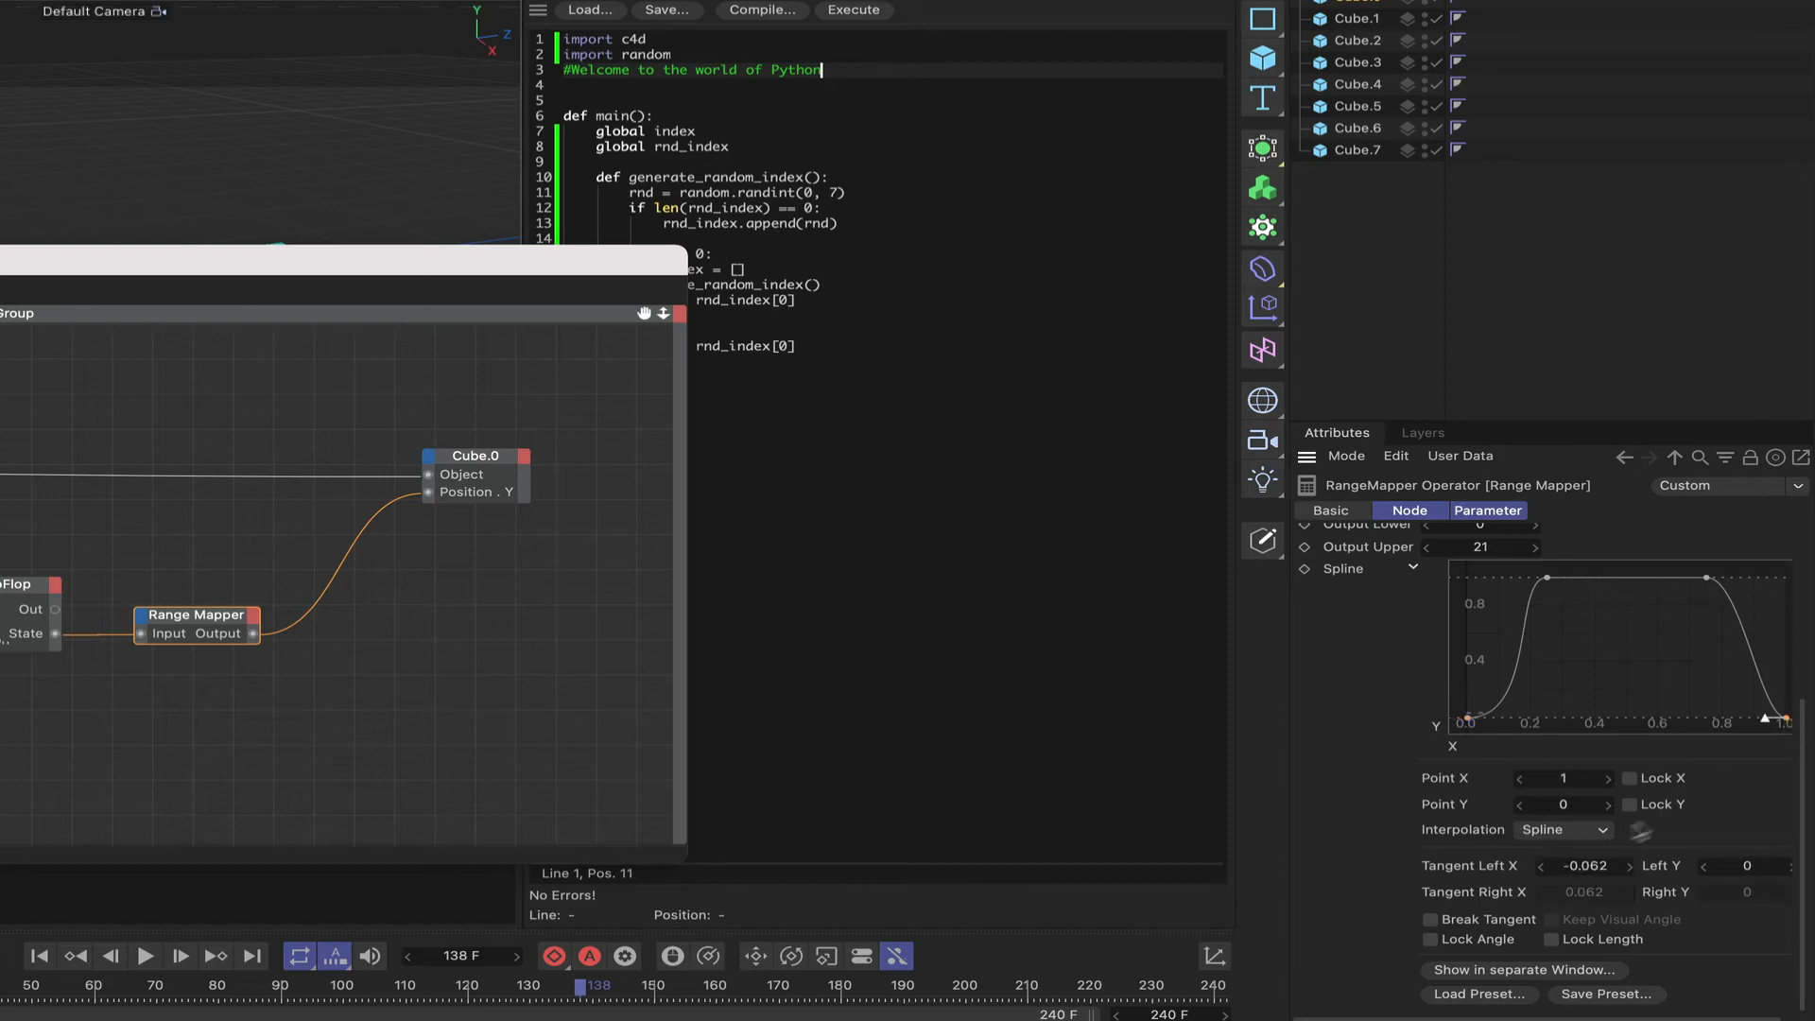
click(1592, 865)
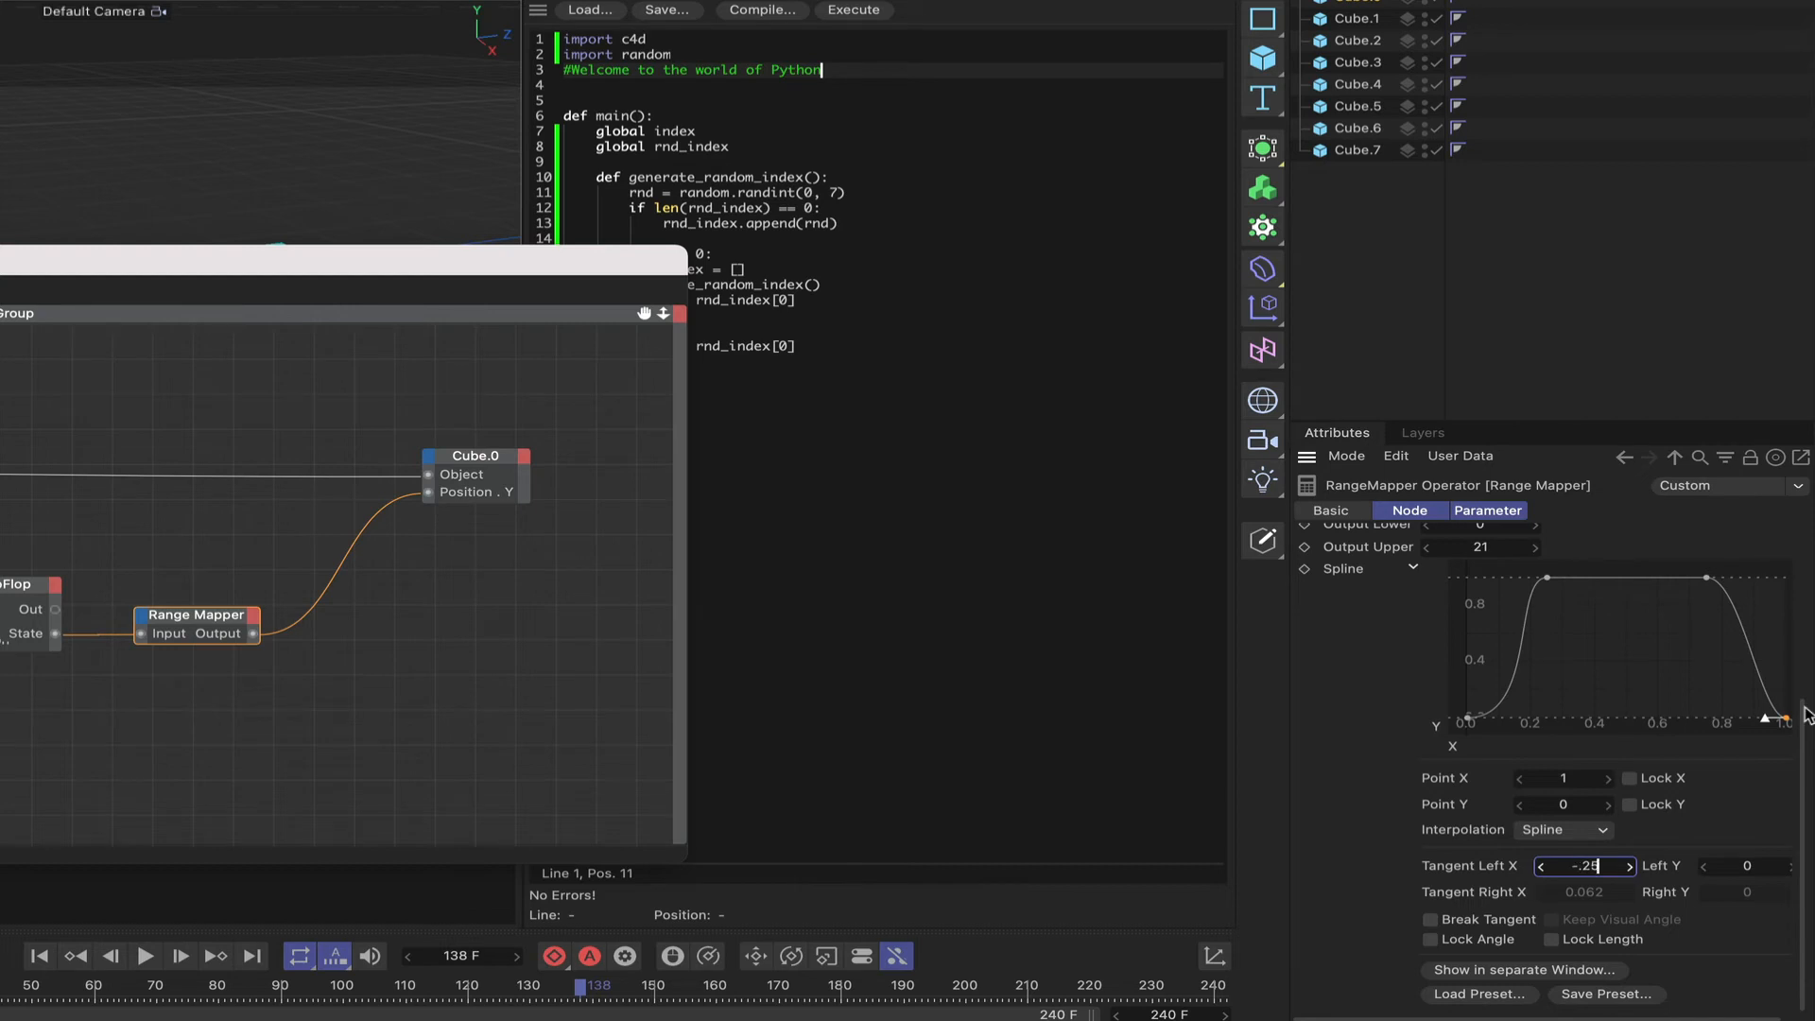
click(1548, 577)
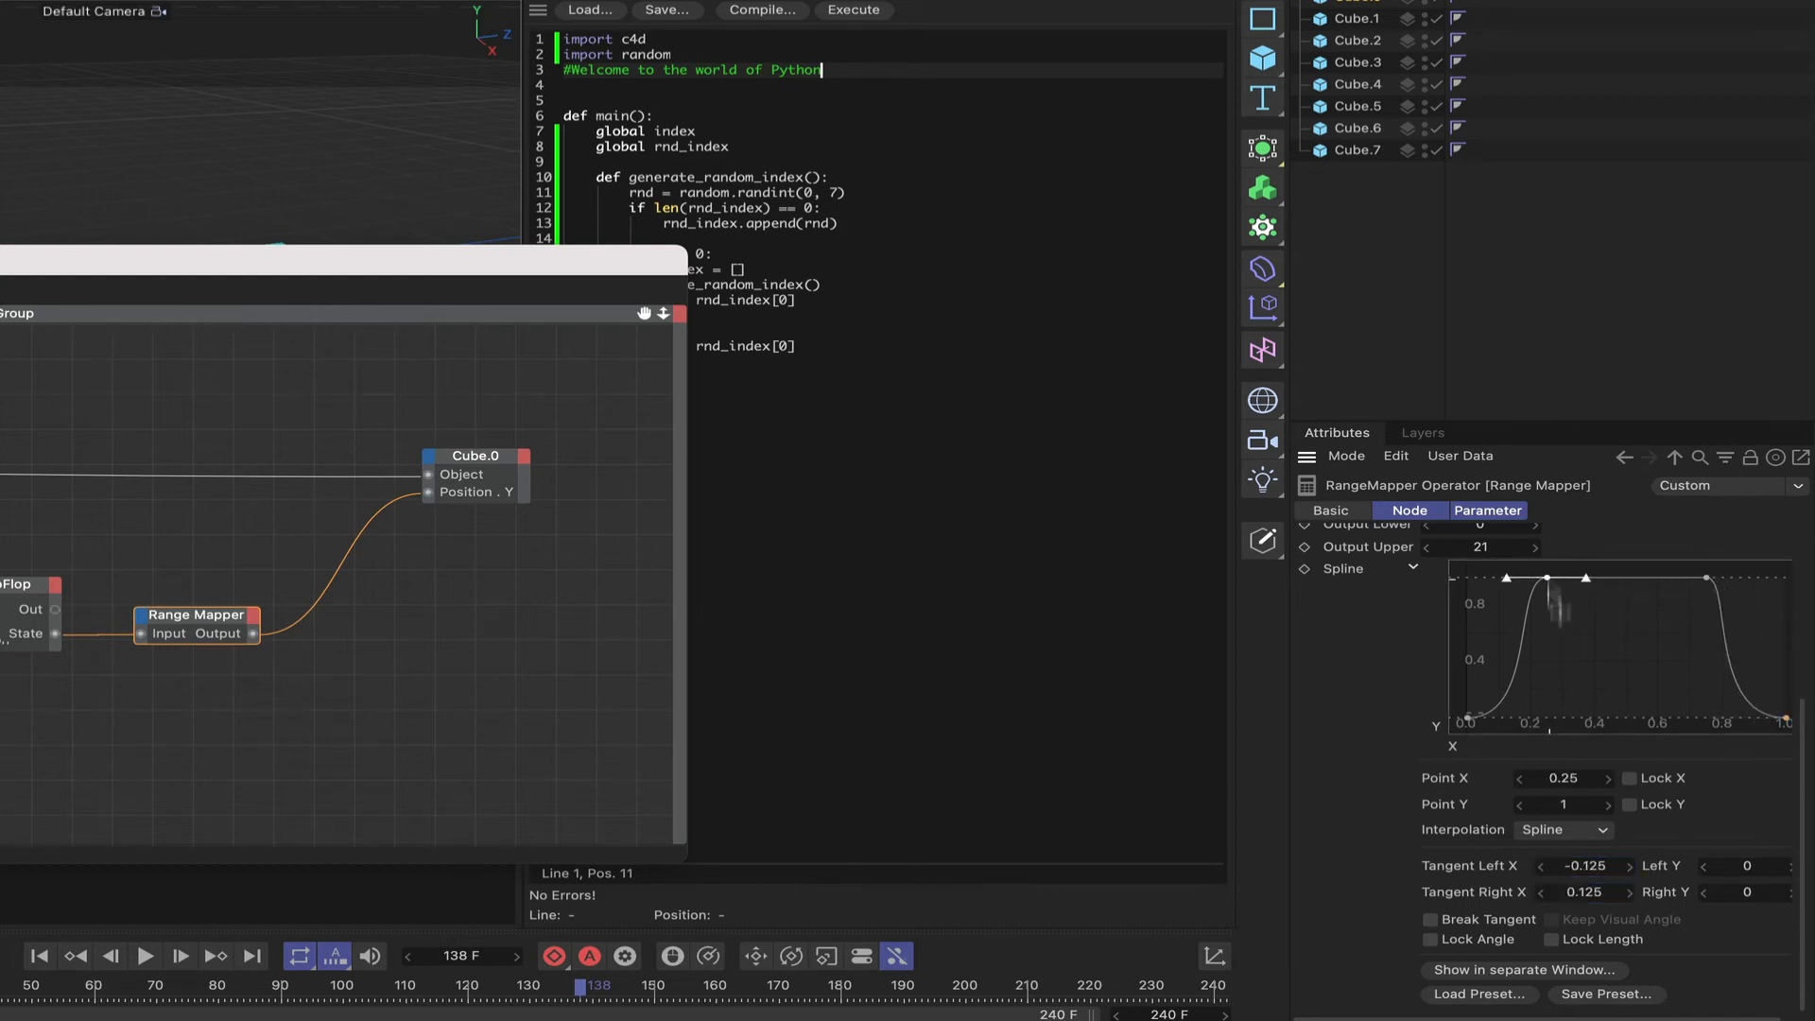
click(1707, 578)
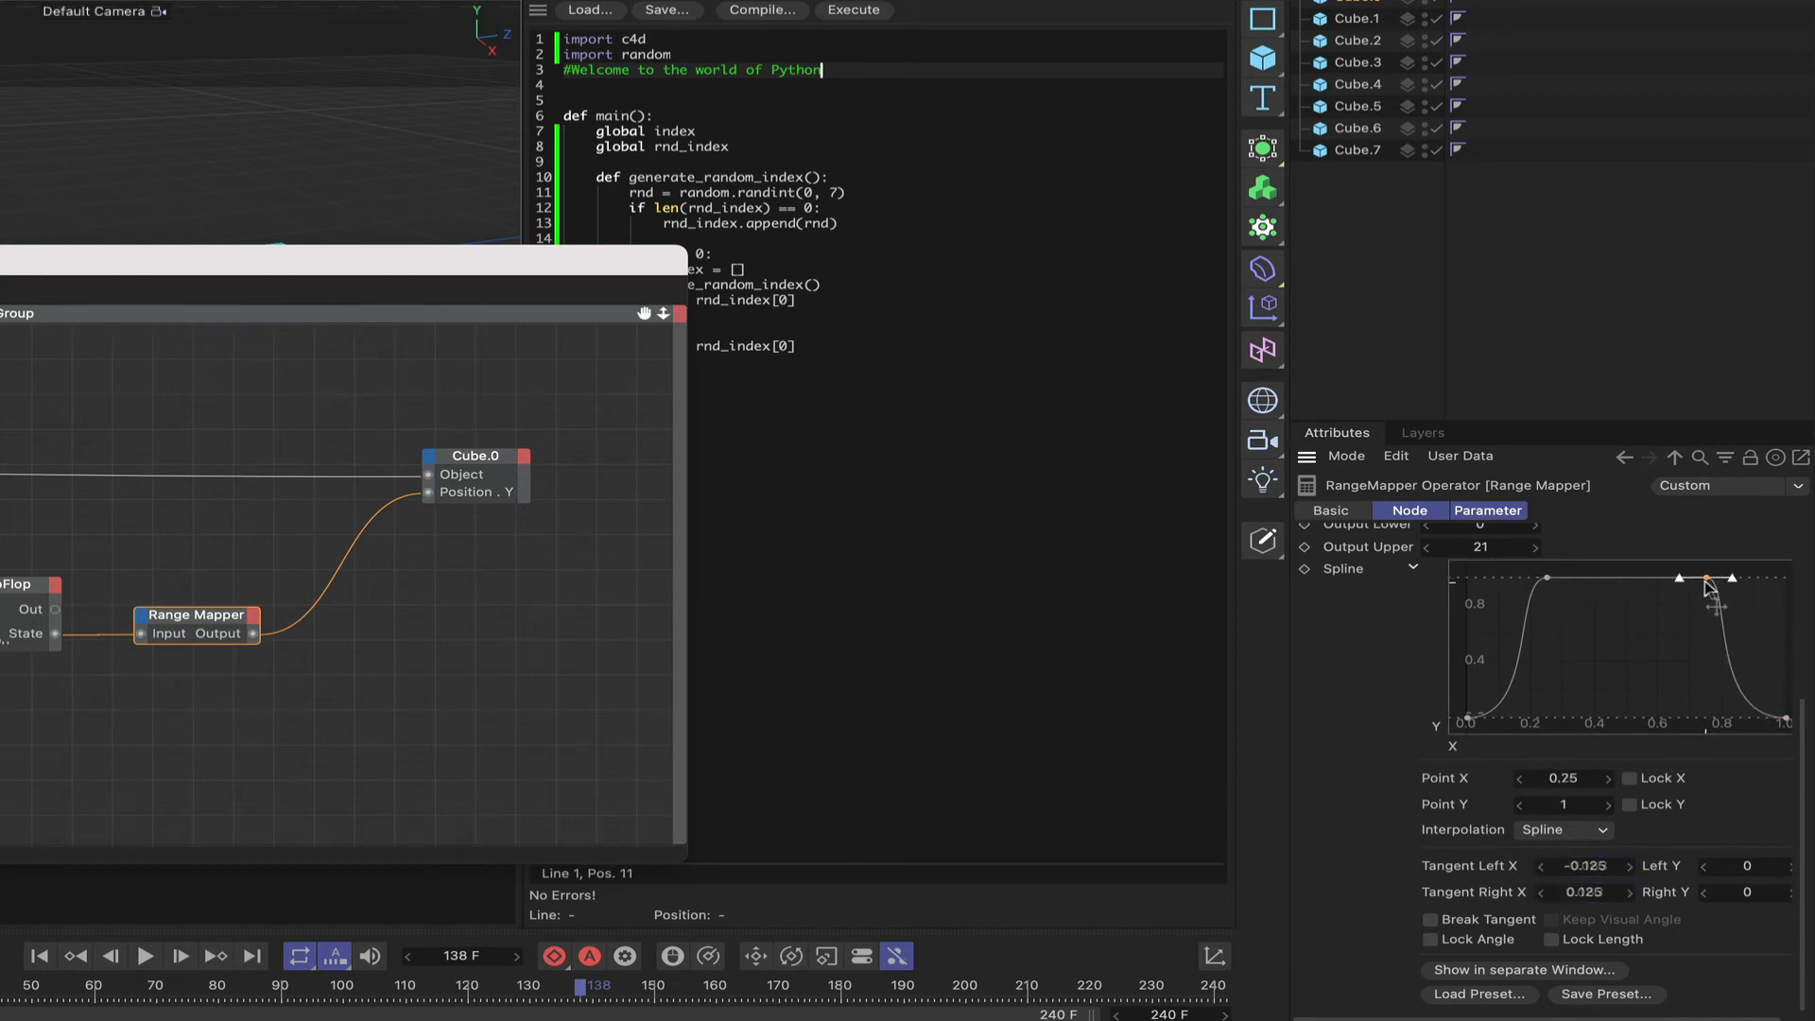
click(1576, 777)
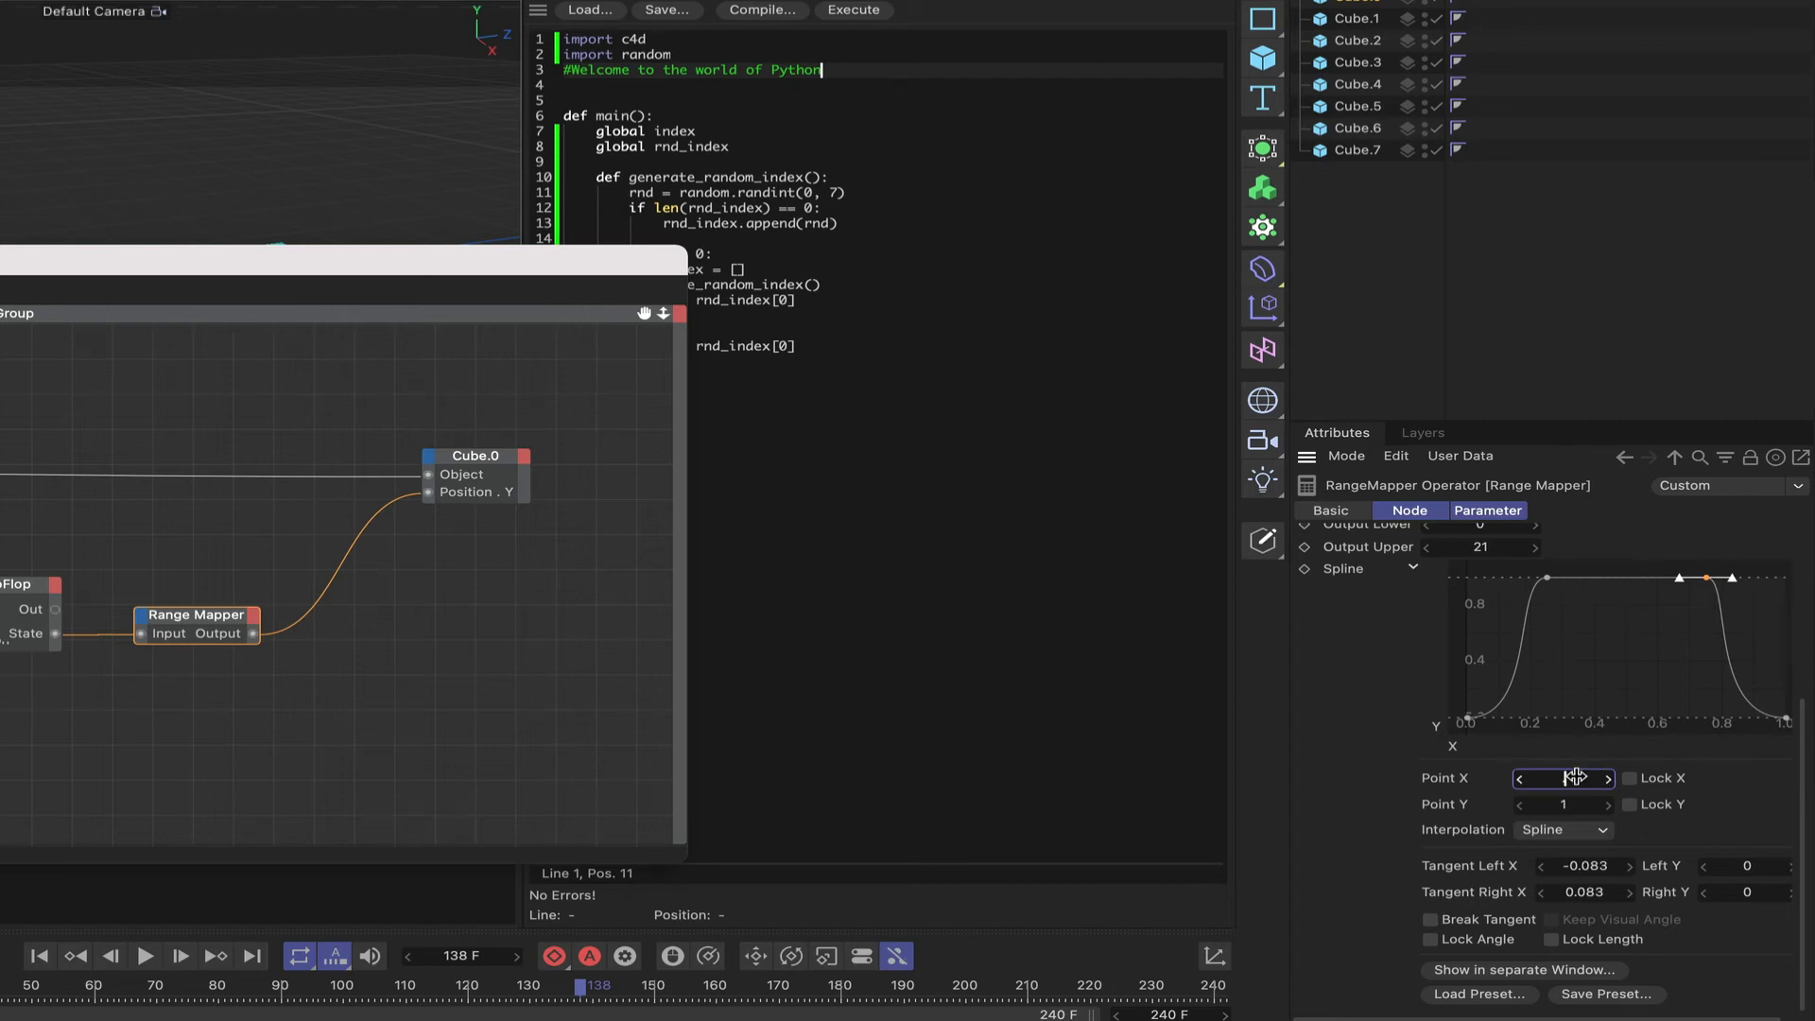
text(0.25)
key(Return)
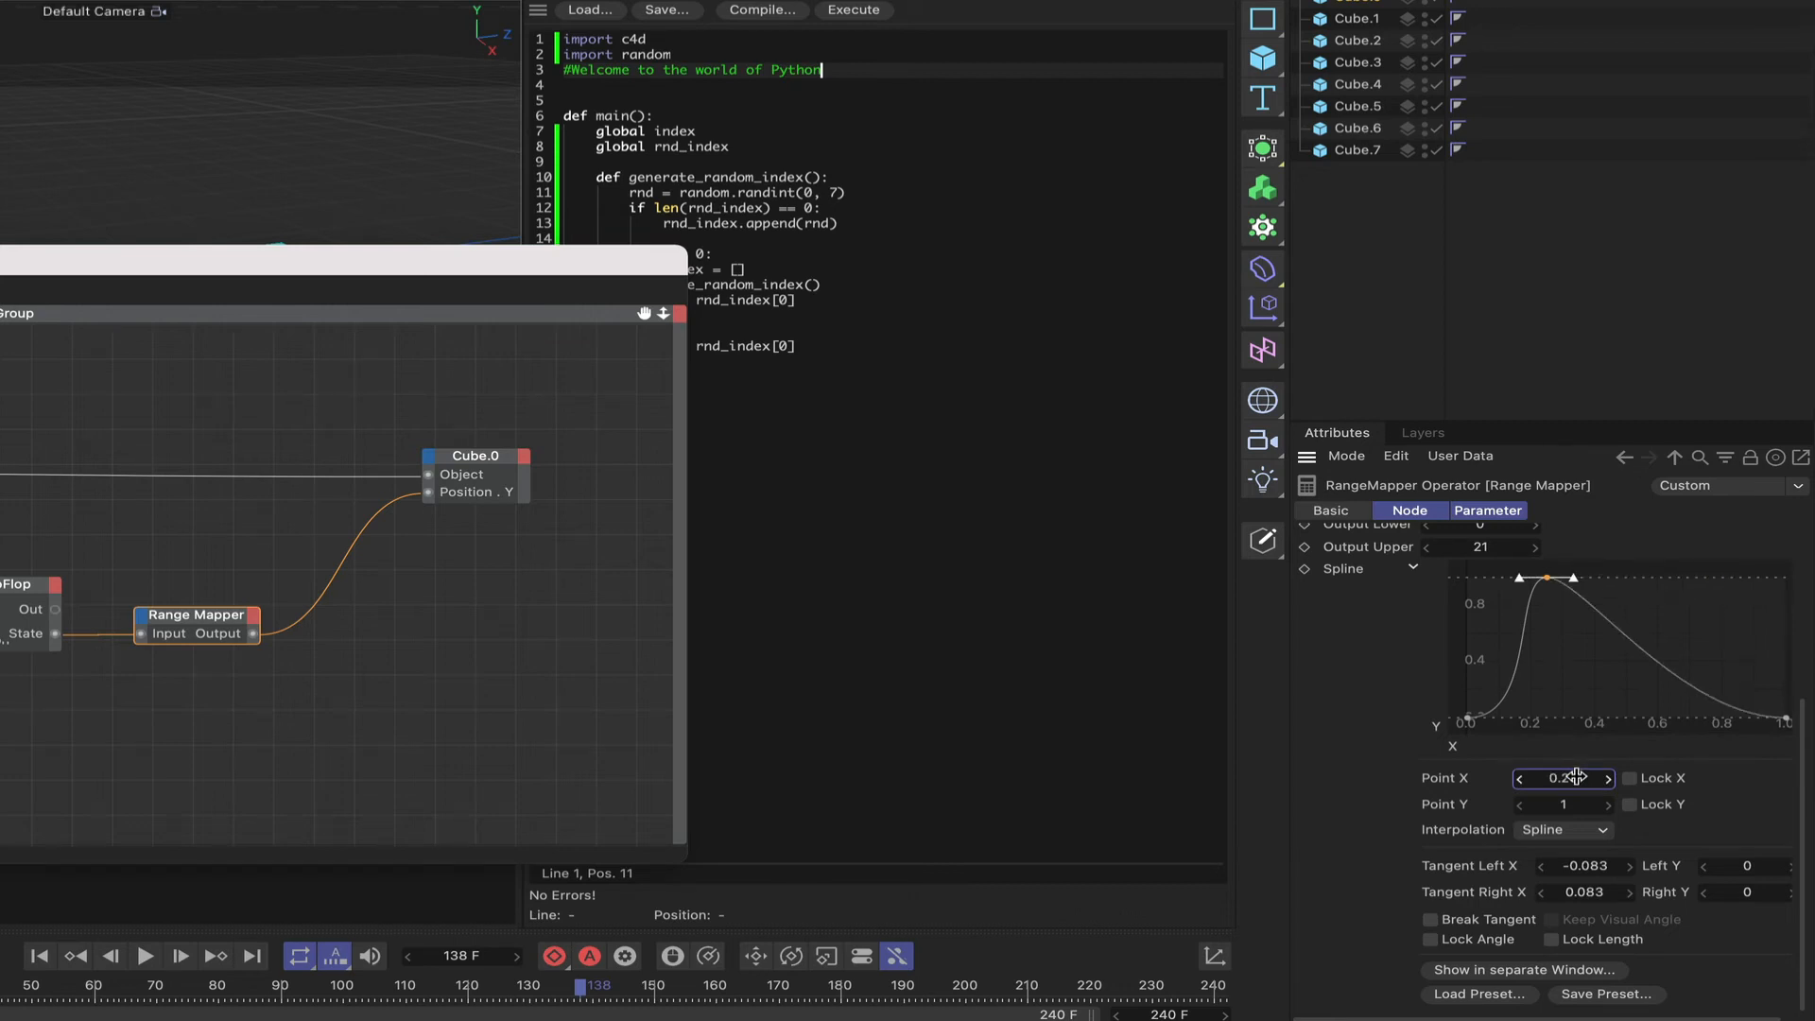
click(1560, 778)
text(-)
key(Return)
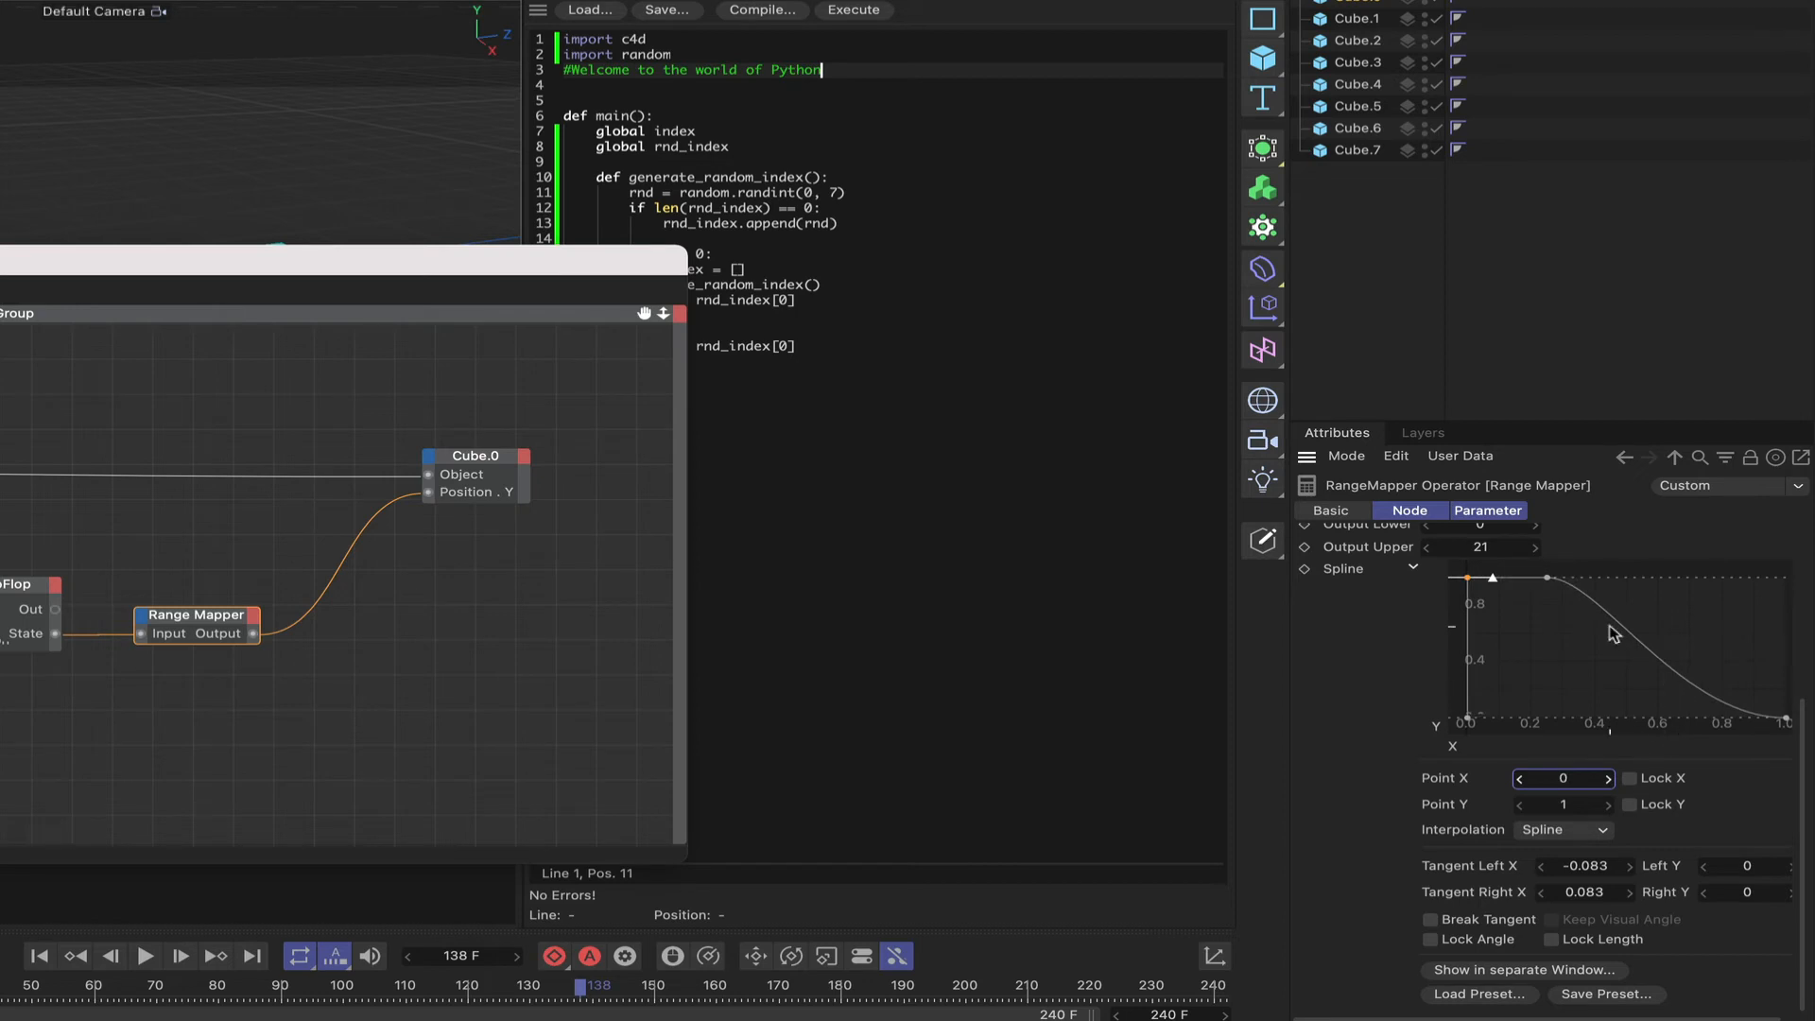
drag(1548, 579, 1702, 578)
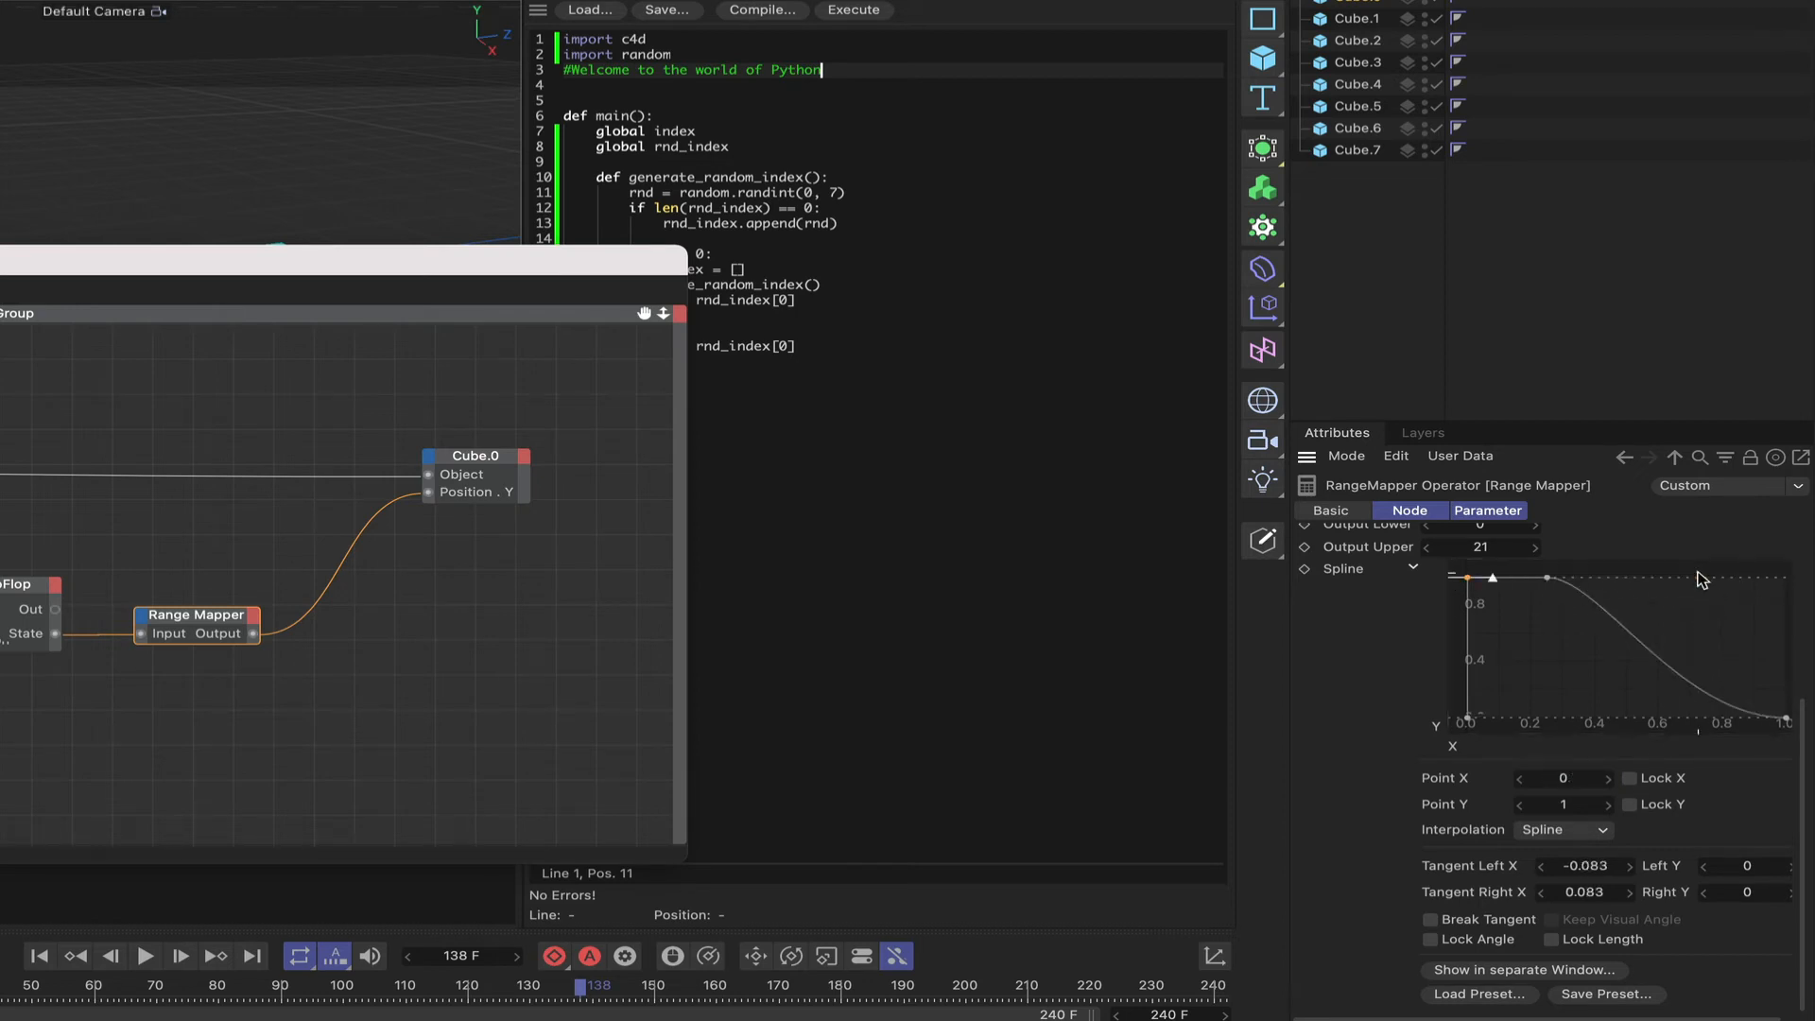
Step: Set the Tangent Left X of the spline point at X 0.75 to -0.25 and deselect the point
double_click(1594, 866)
text(-)
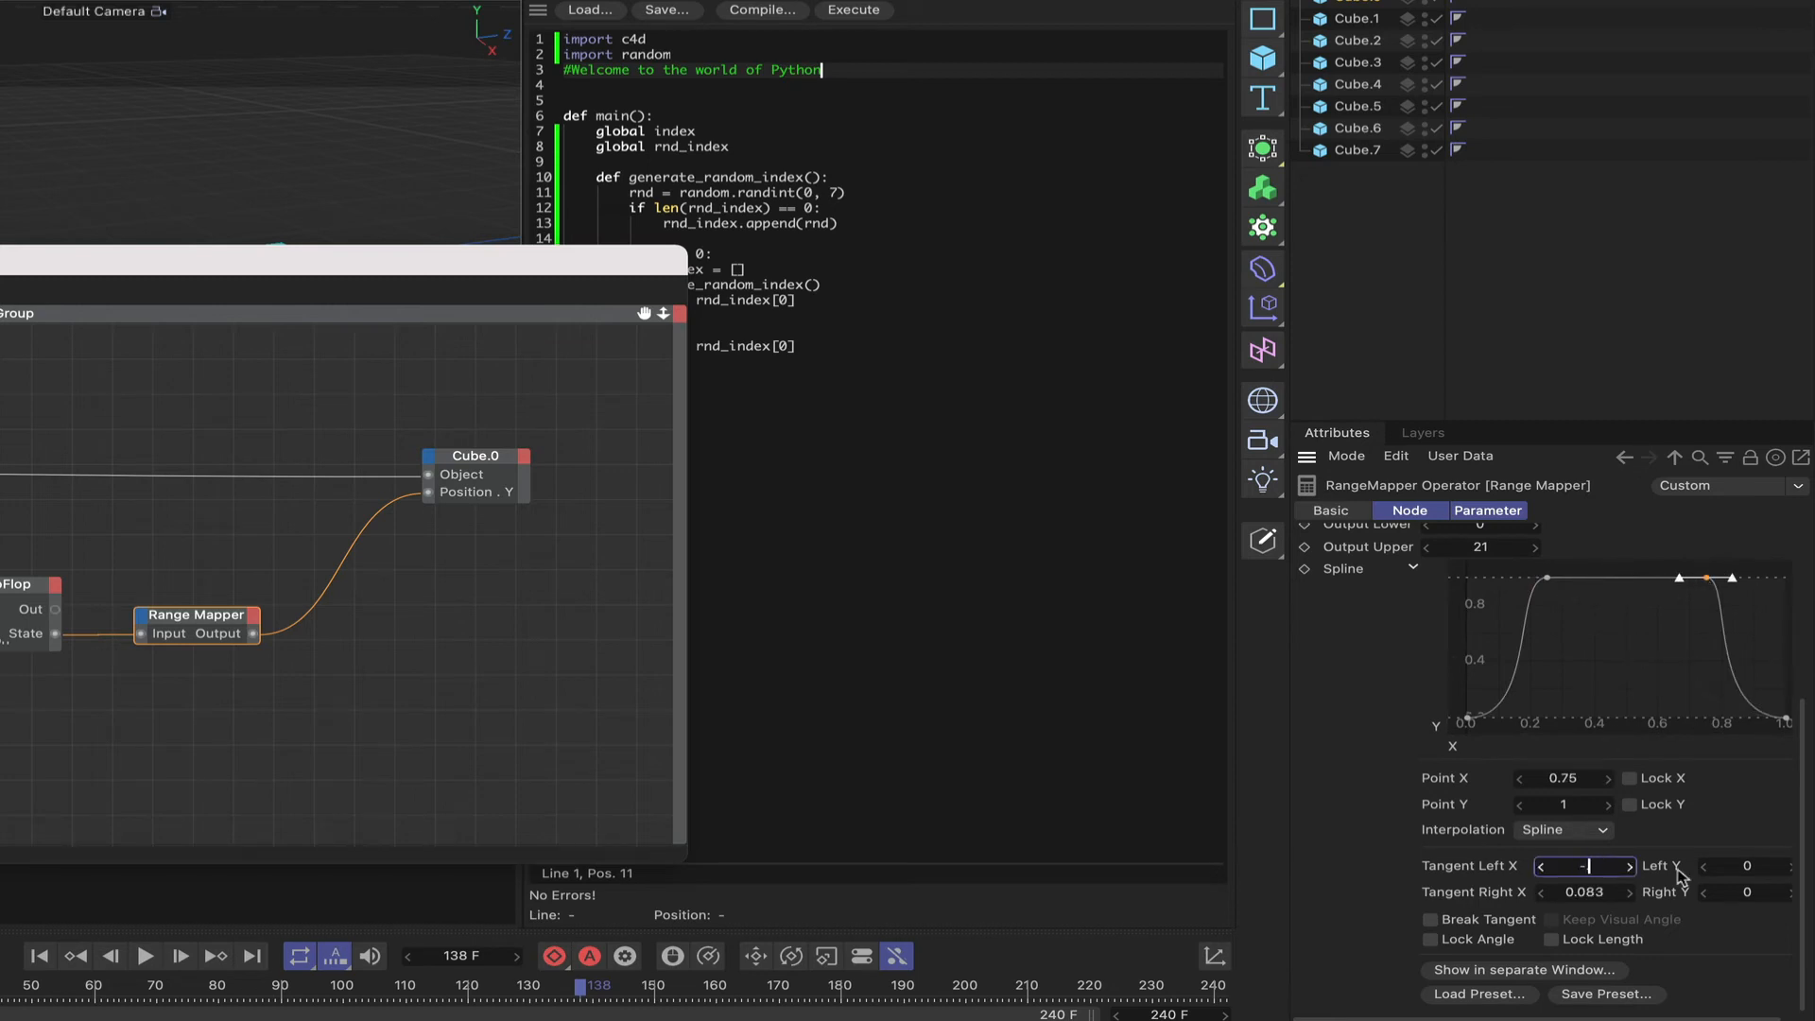
text(0.25)
key(Return)
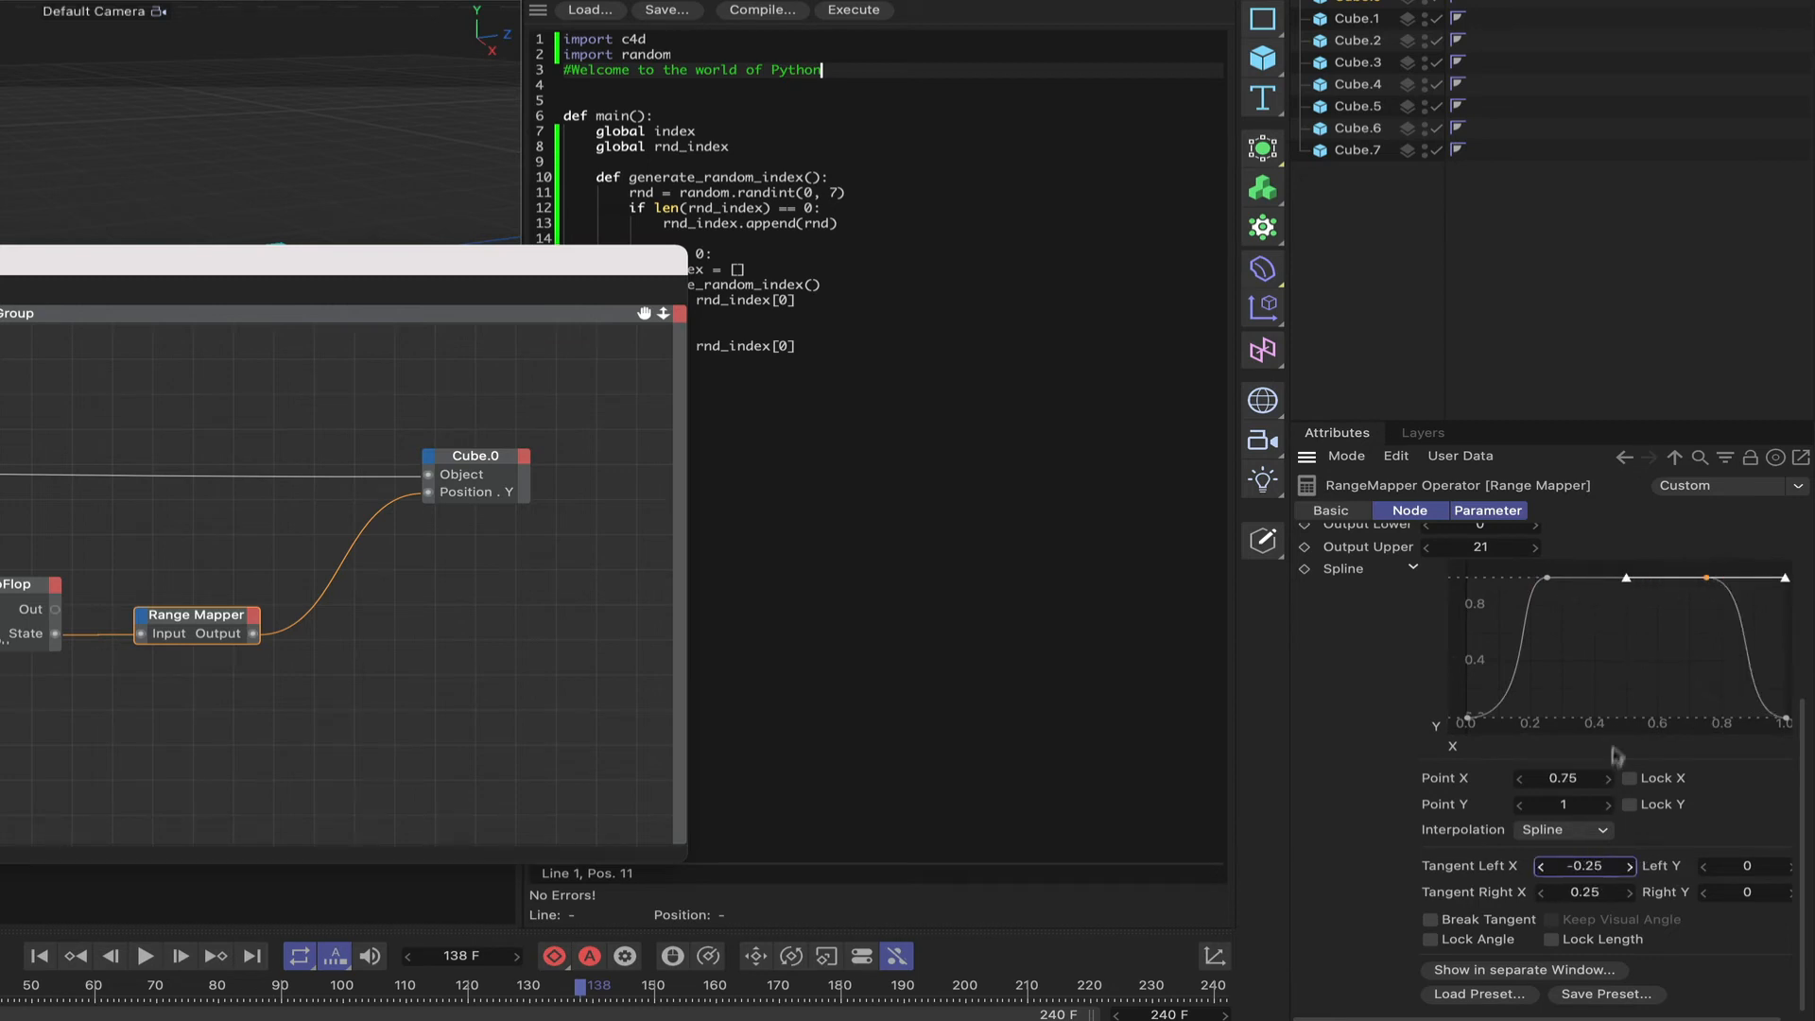
click(1647, 659)
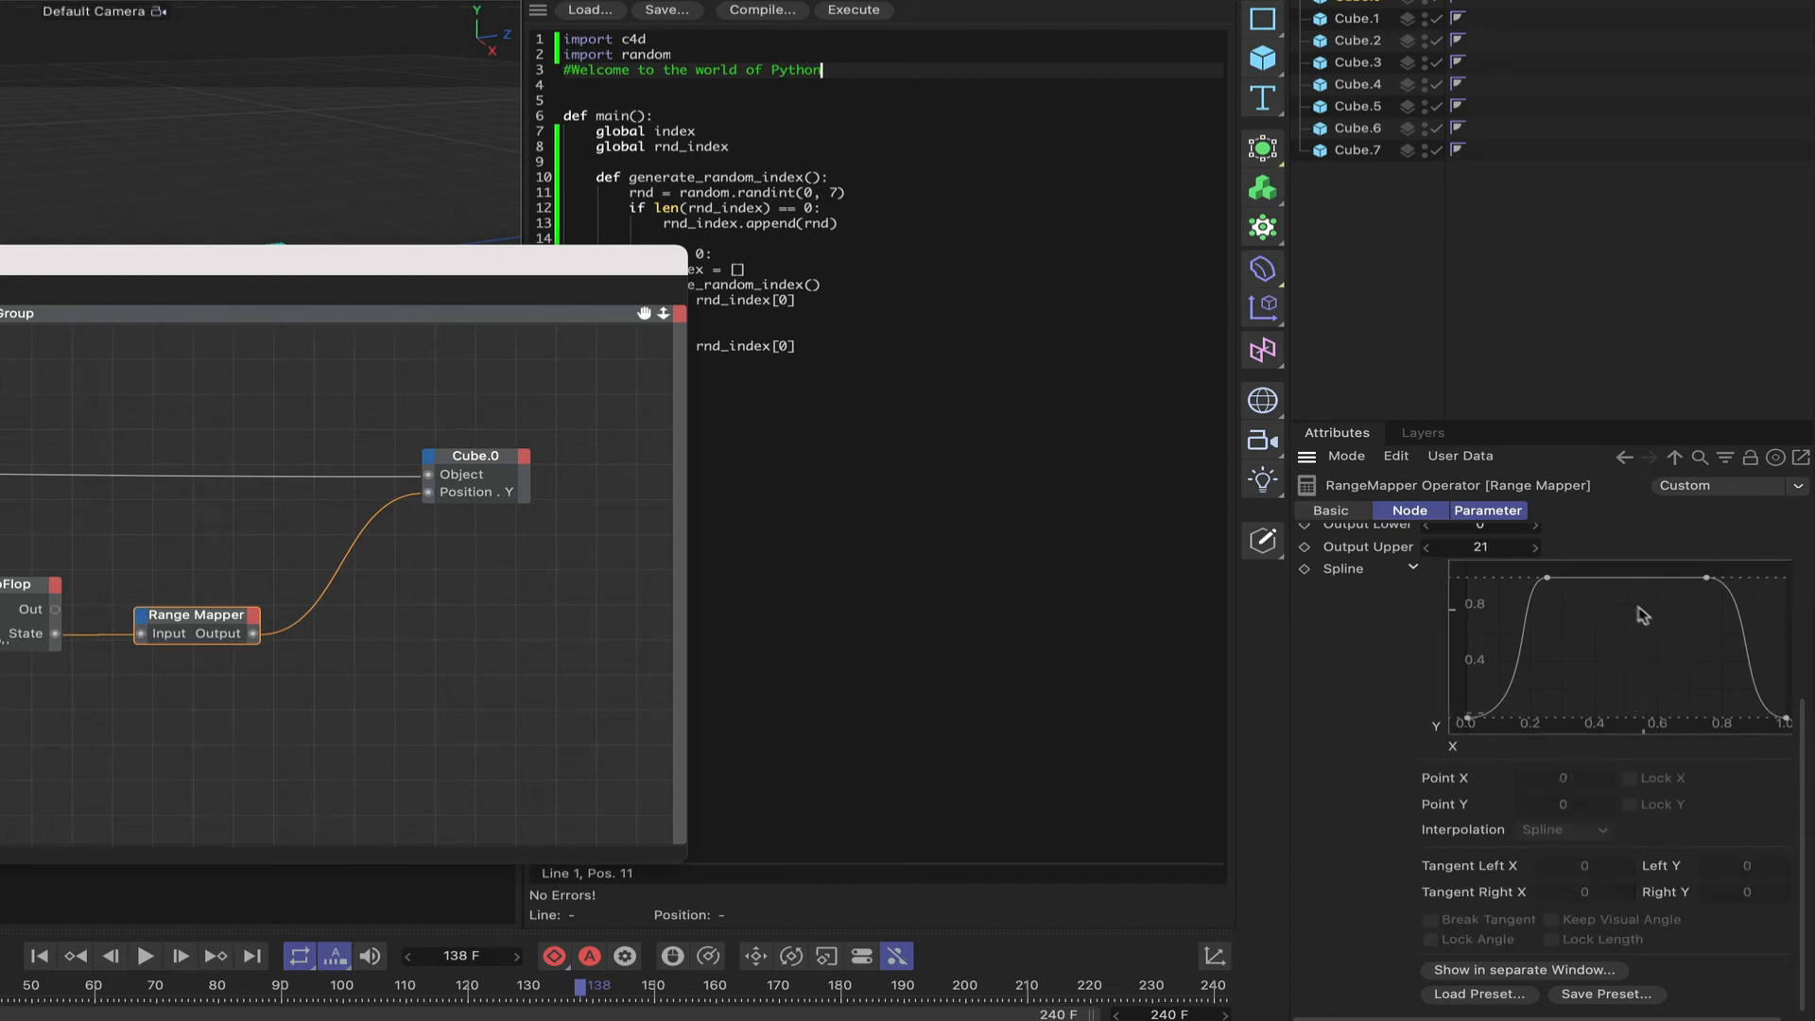
Step: Set the Tangent Left X of the spline point at X 0.25 to -0.25
click(1548, 579)
double_click(1597, 866)
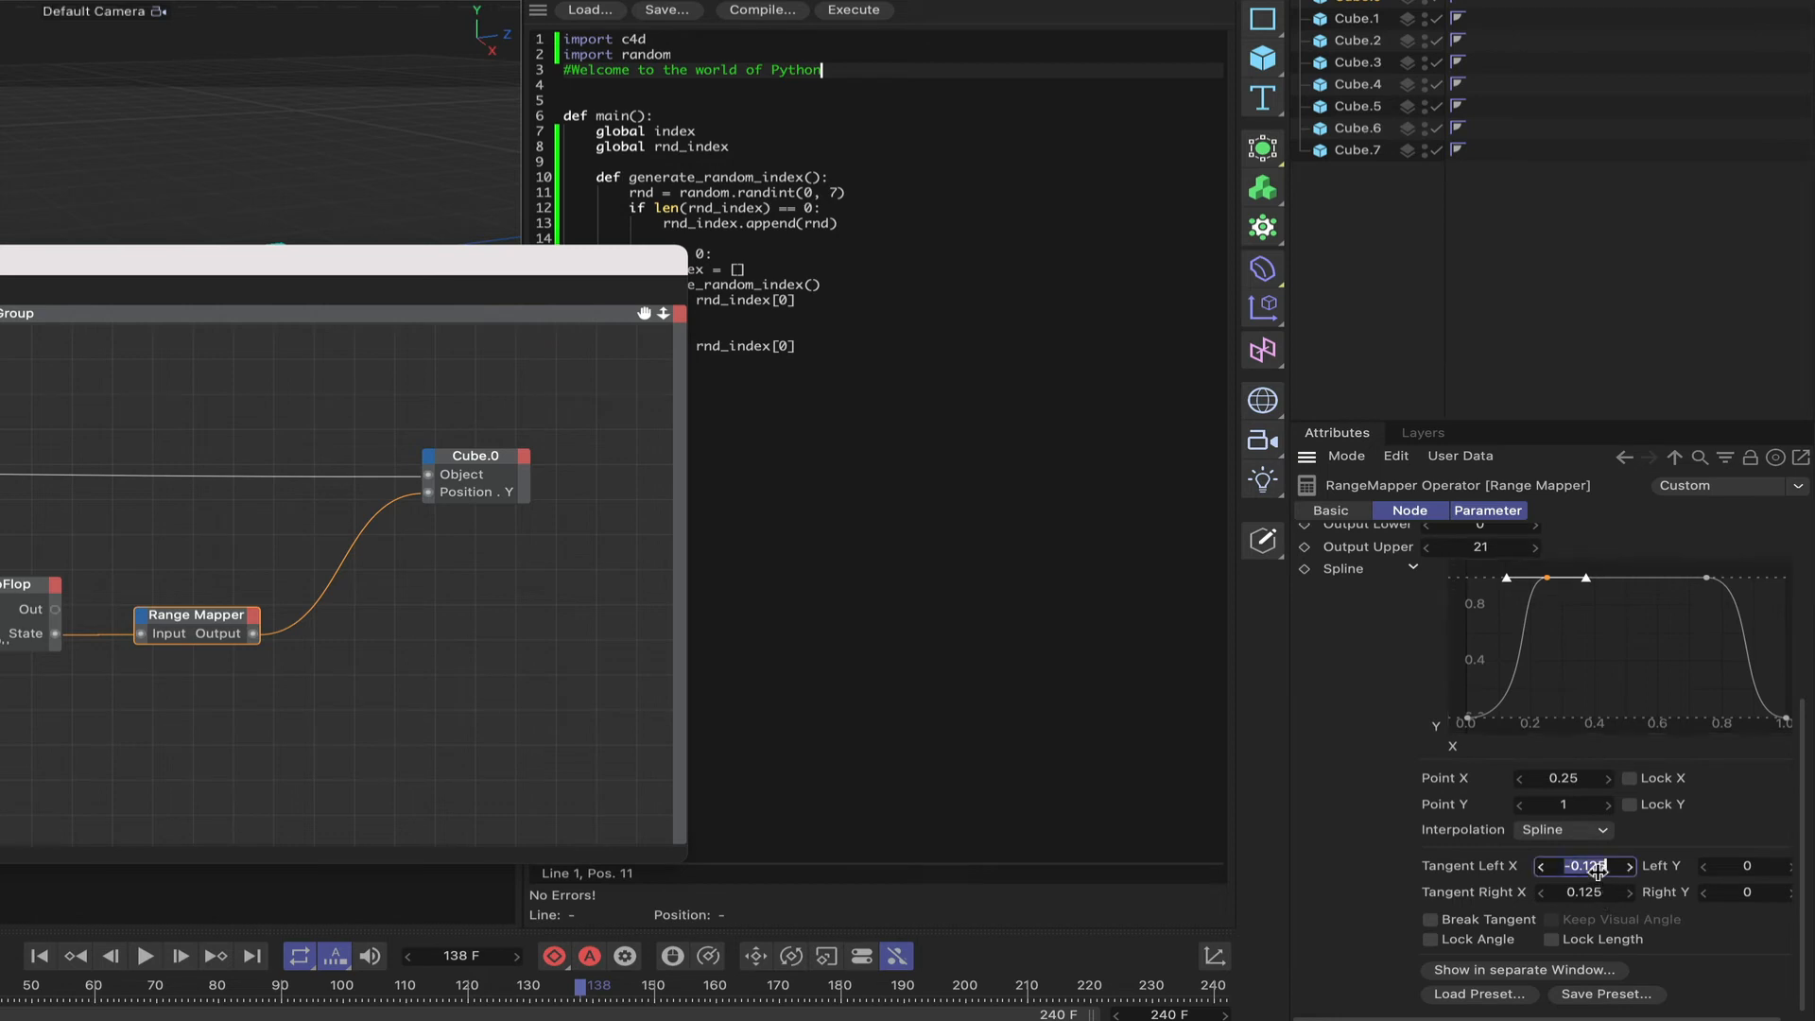
text(-0)
text(.25)
key(Return)
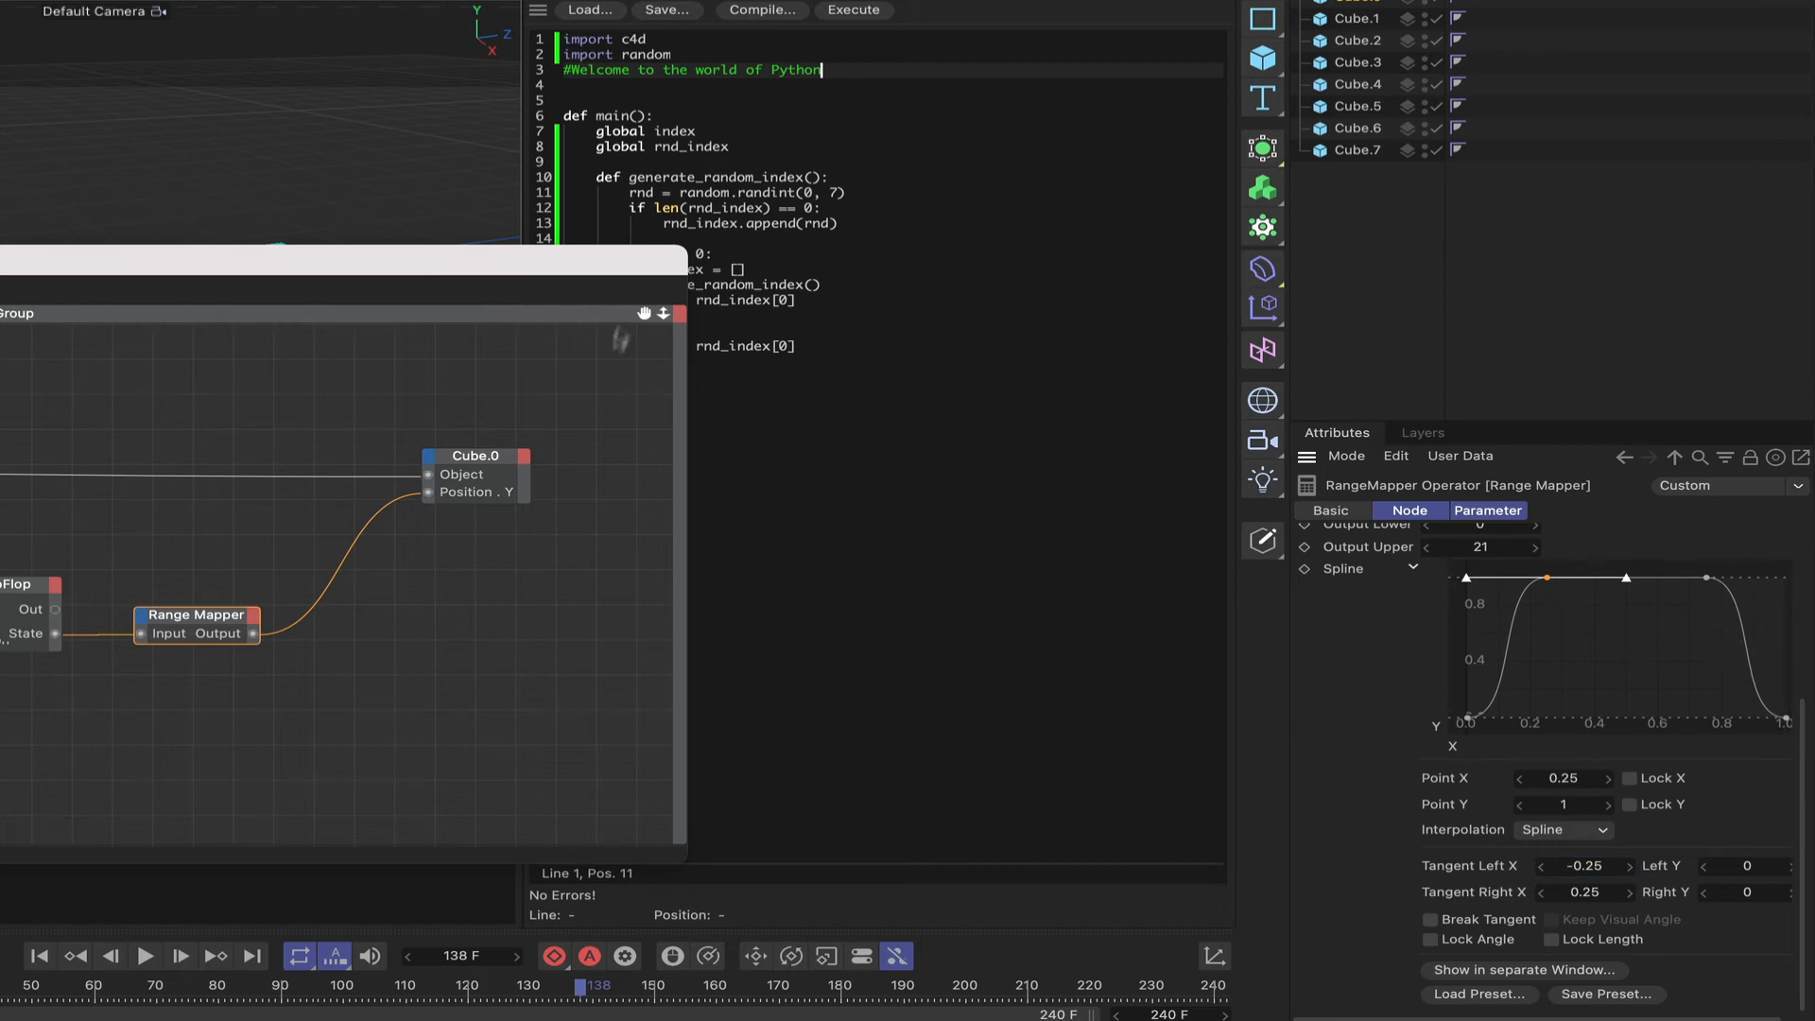
Step: Move the XPresso Editor aside, play the animation from the first frame to check the cube motion, and bring the editor back
drag(649, 272, 35, 416)
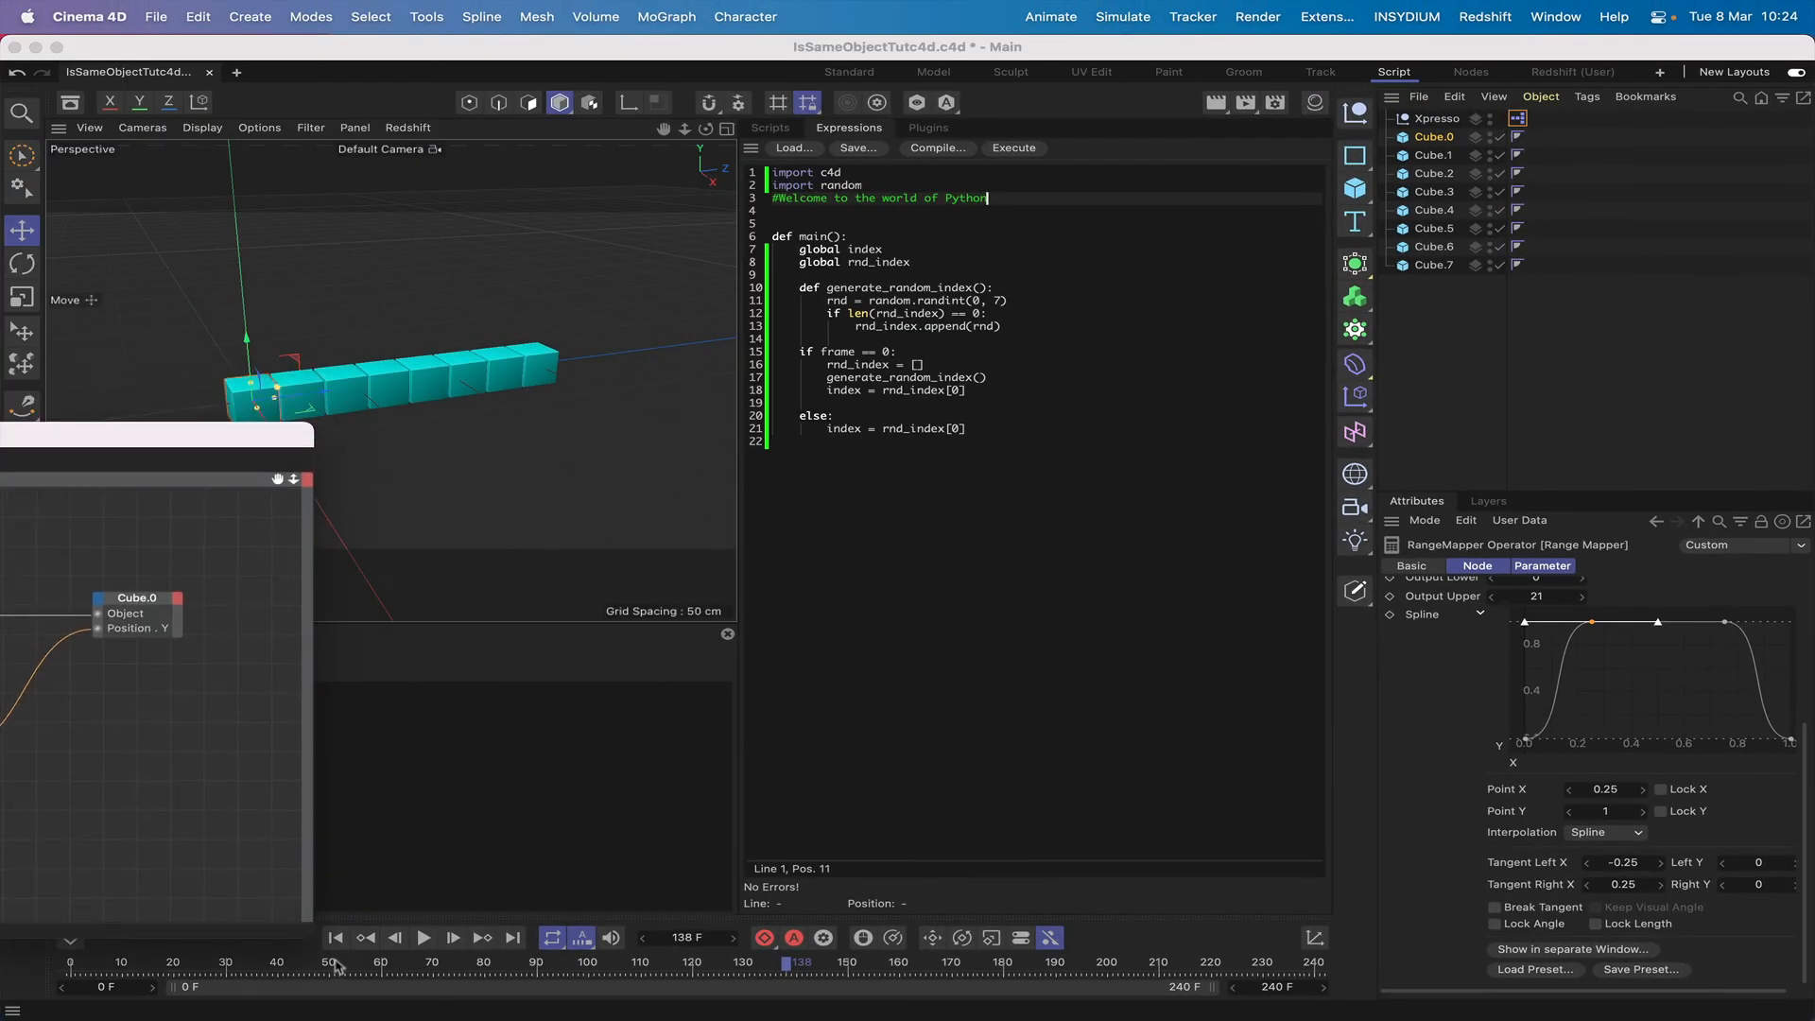
click(336, 937)
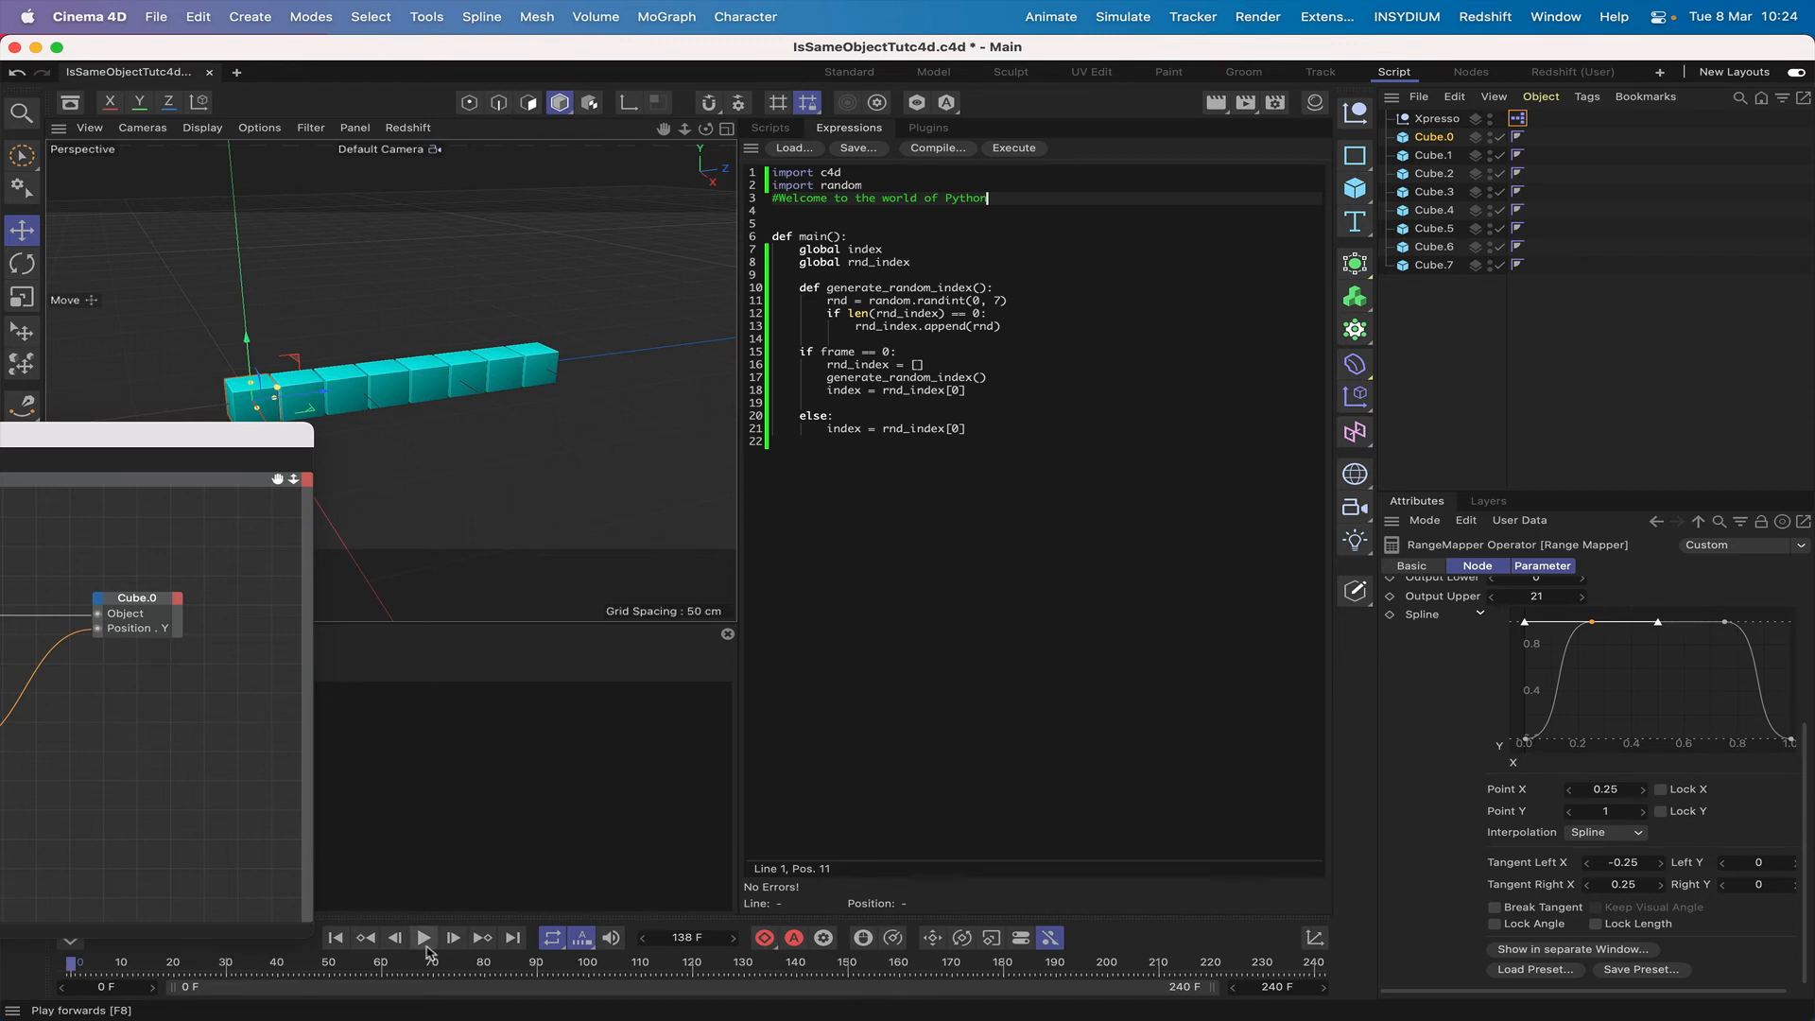
click(425, 943)
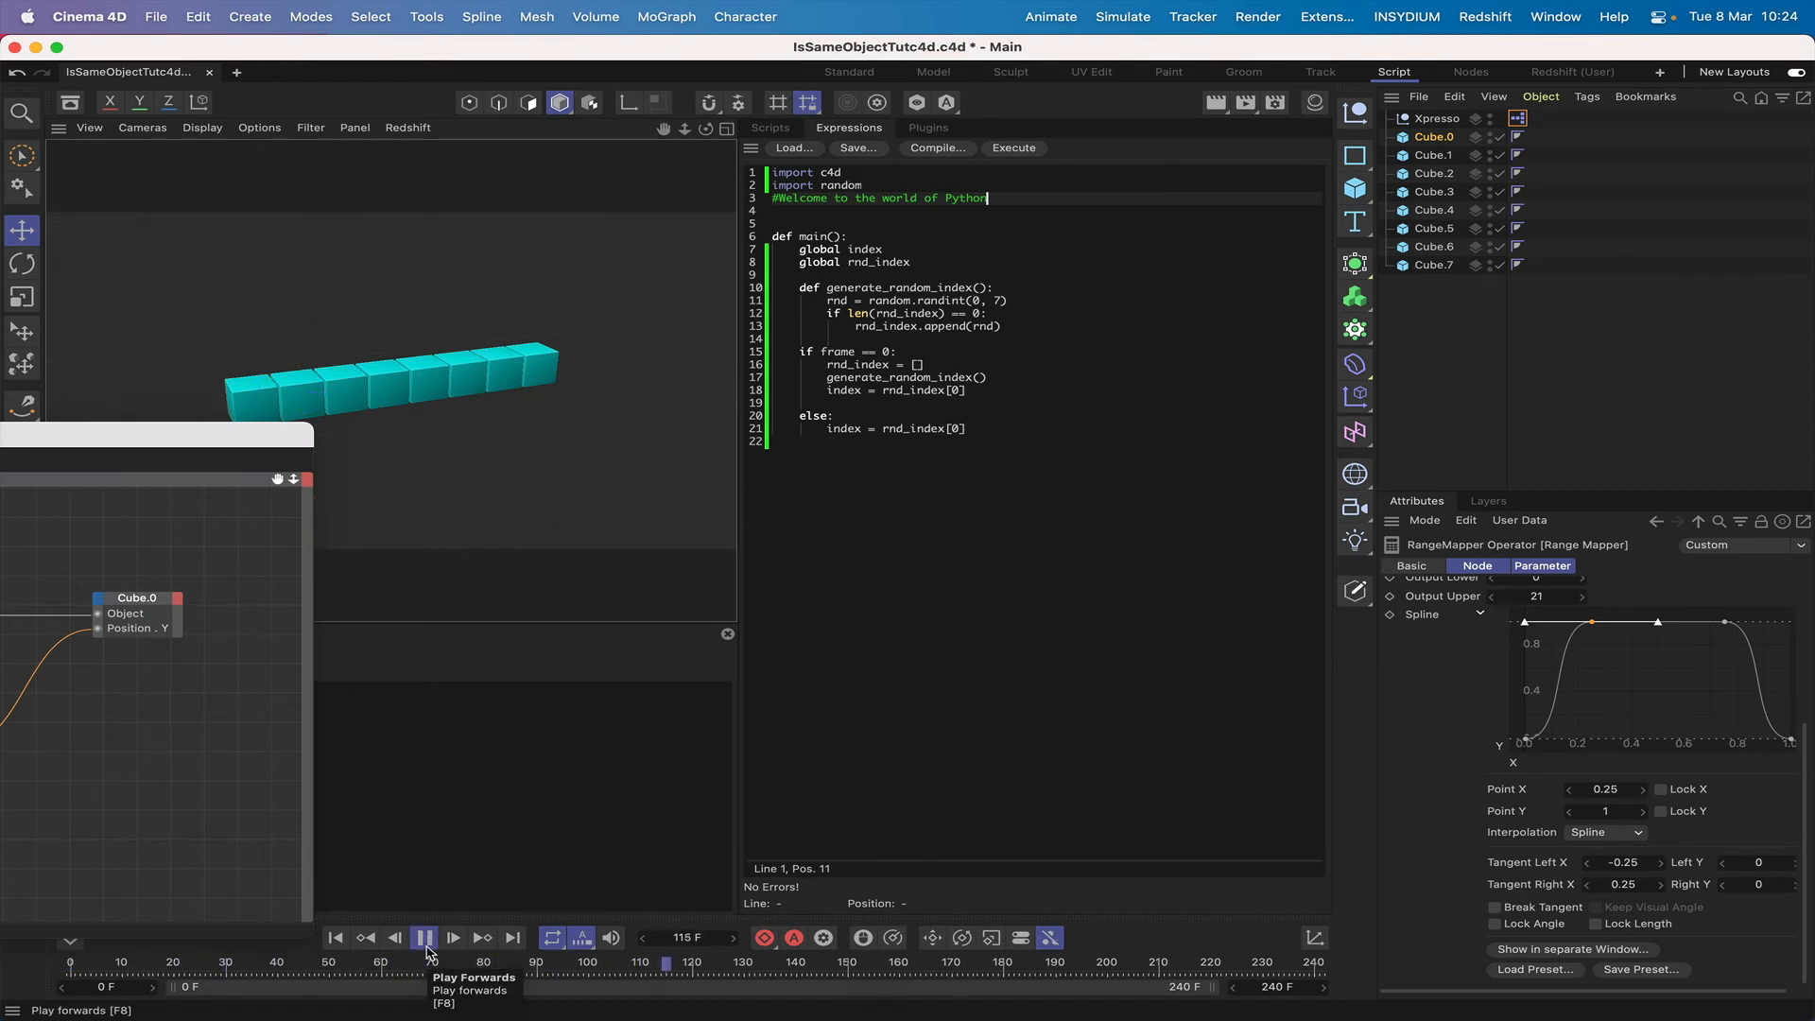
click(426, 943)
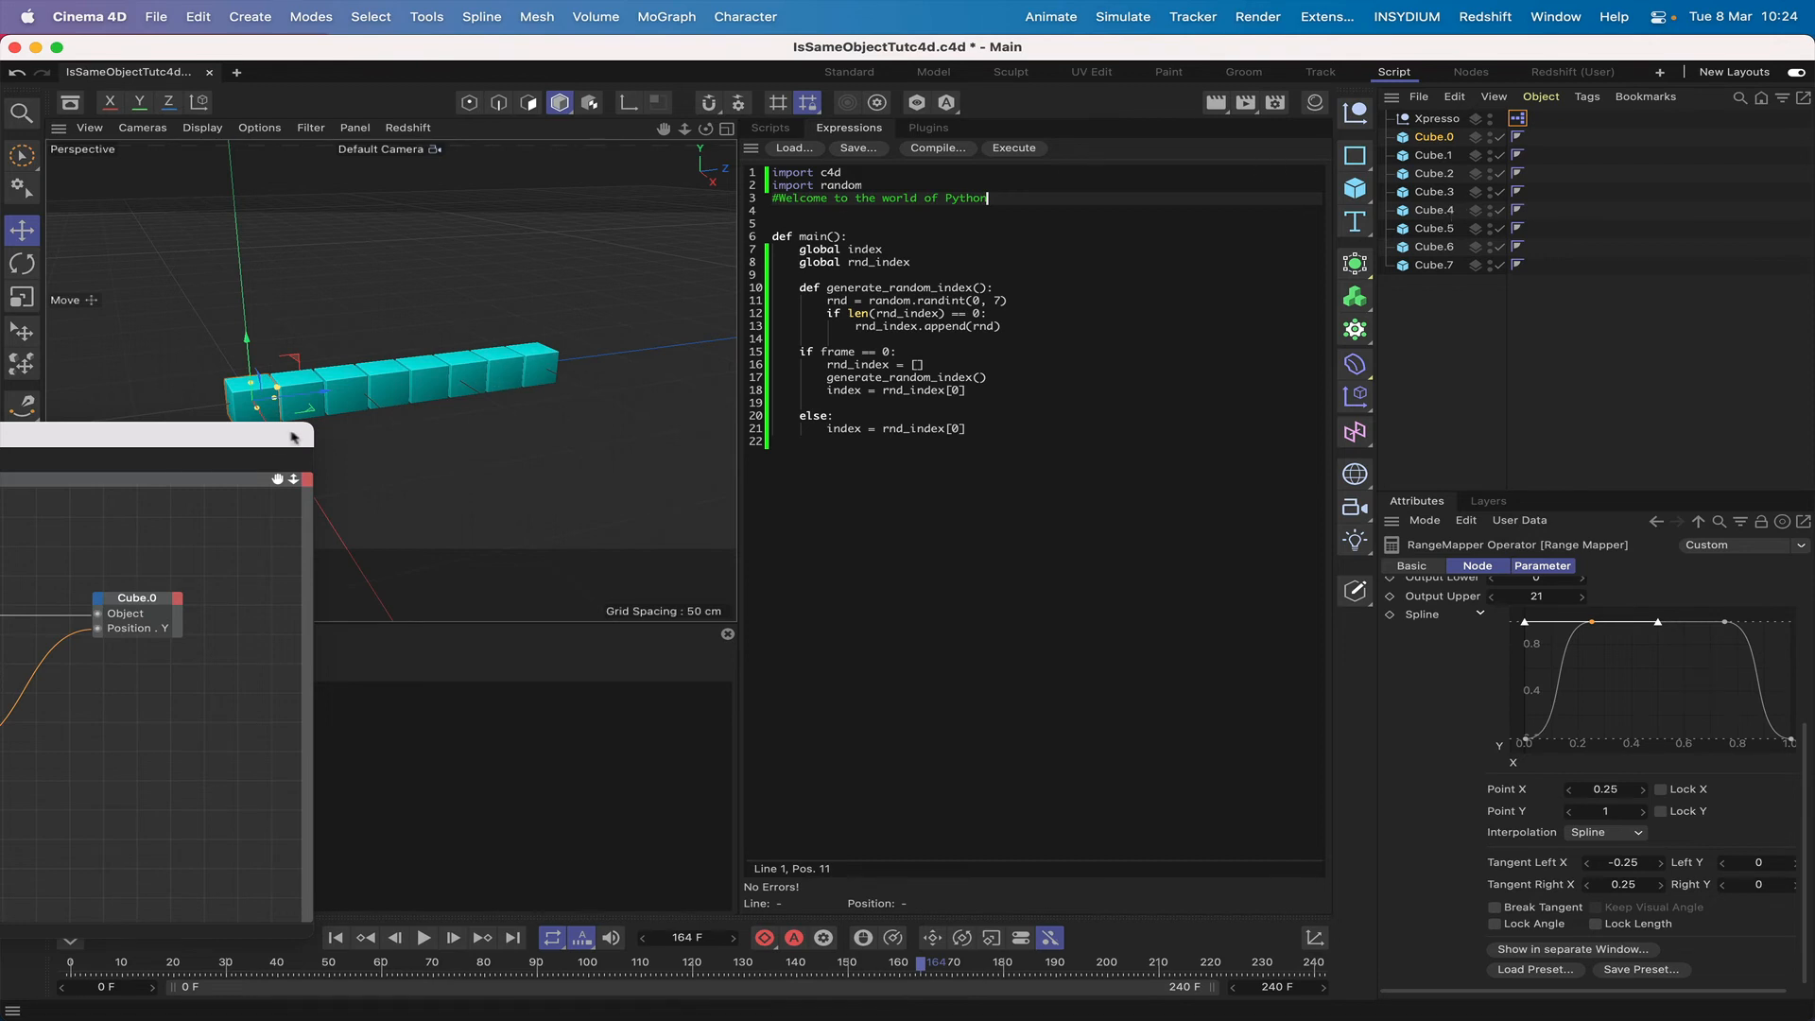
drag(291, 436, 1076, 310)
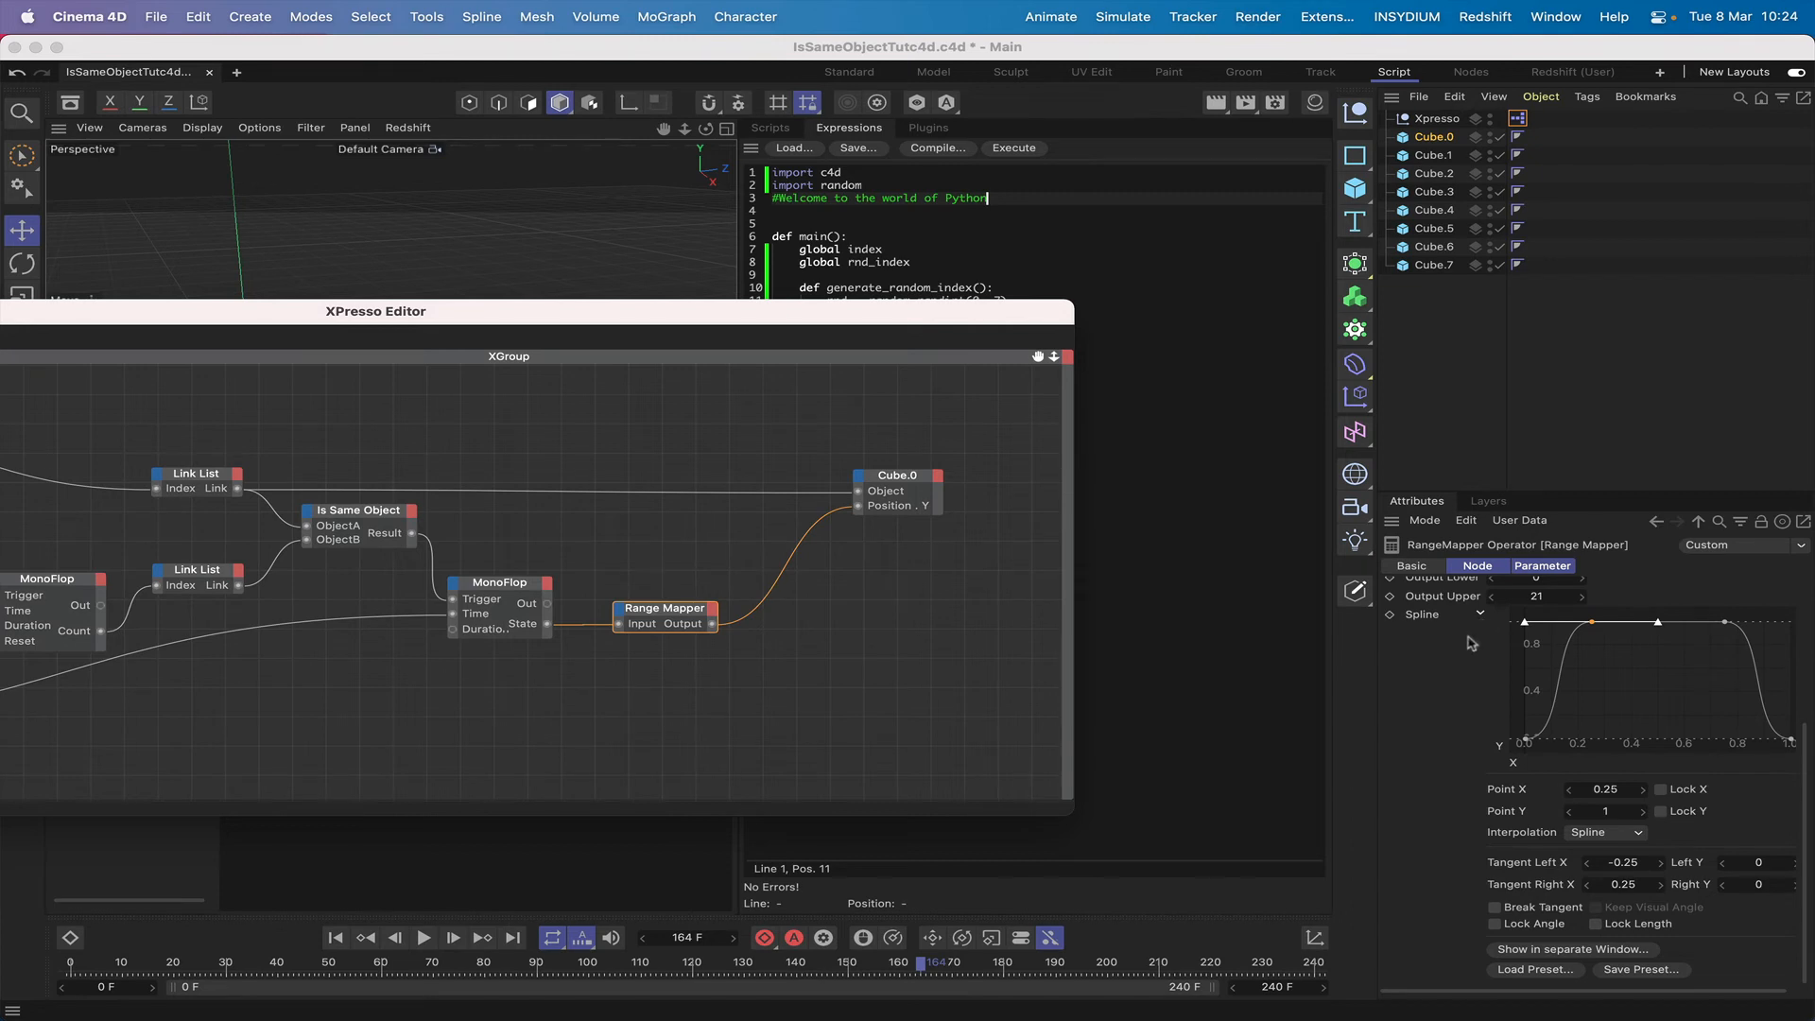
Step: Add a Color input port to the Cube.0 node and resize the node to fit its ports
click(1433, 691)
scroll(1433, 691, up, 5)
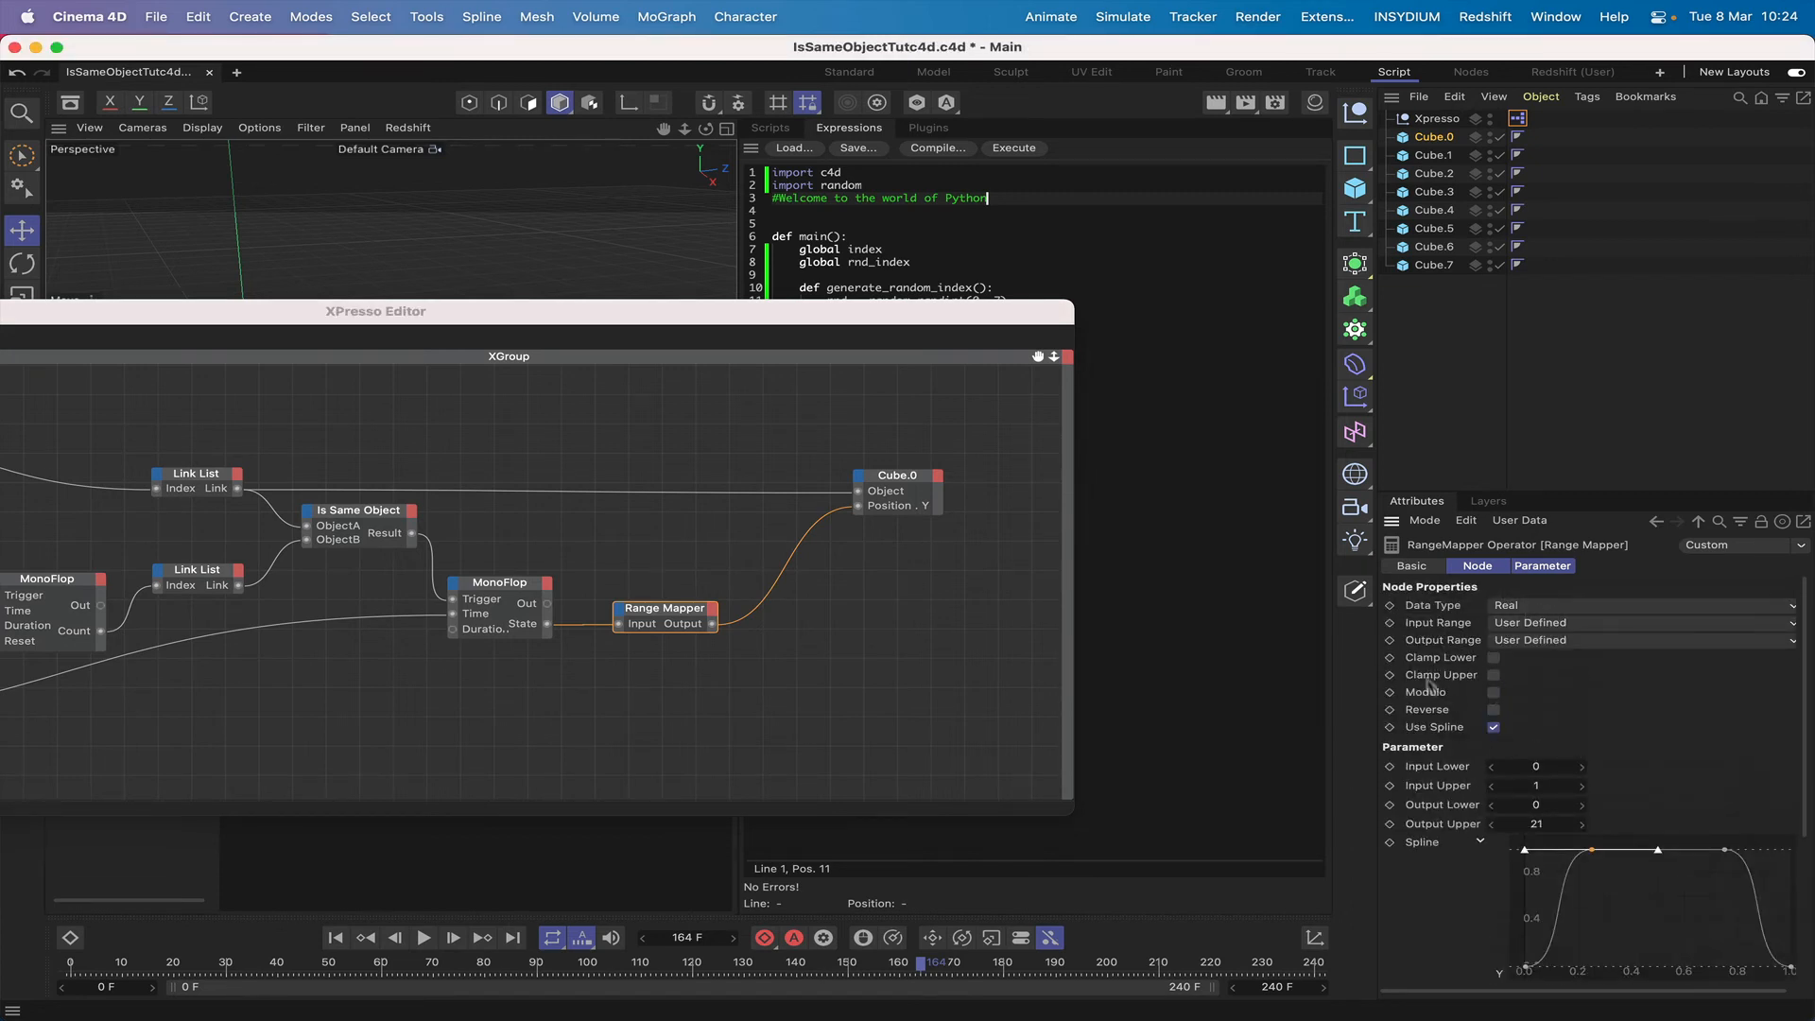
drag(986, 312, 1376, 424)
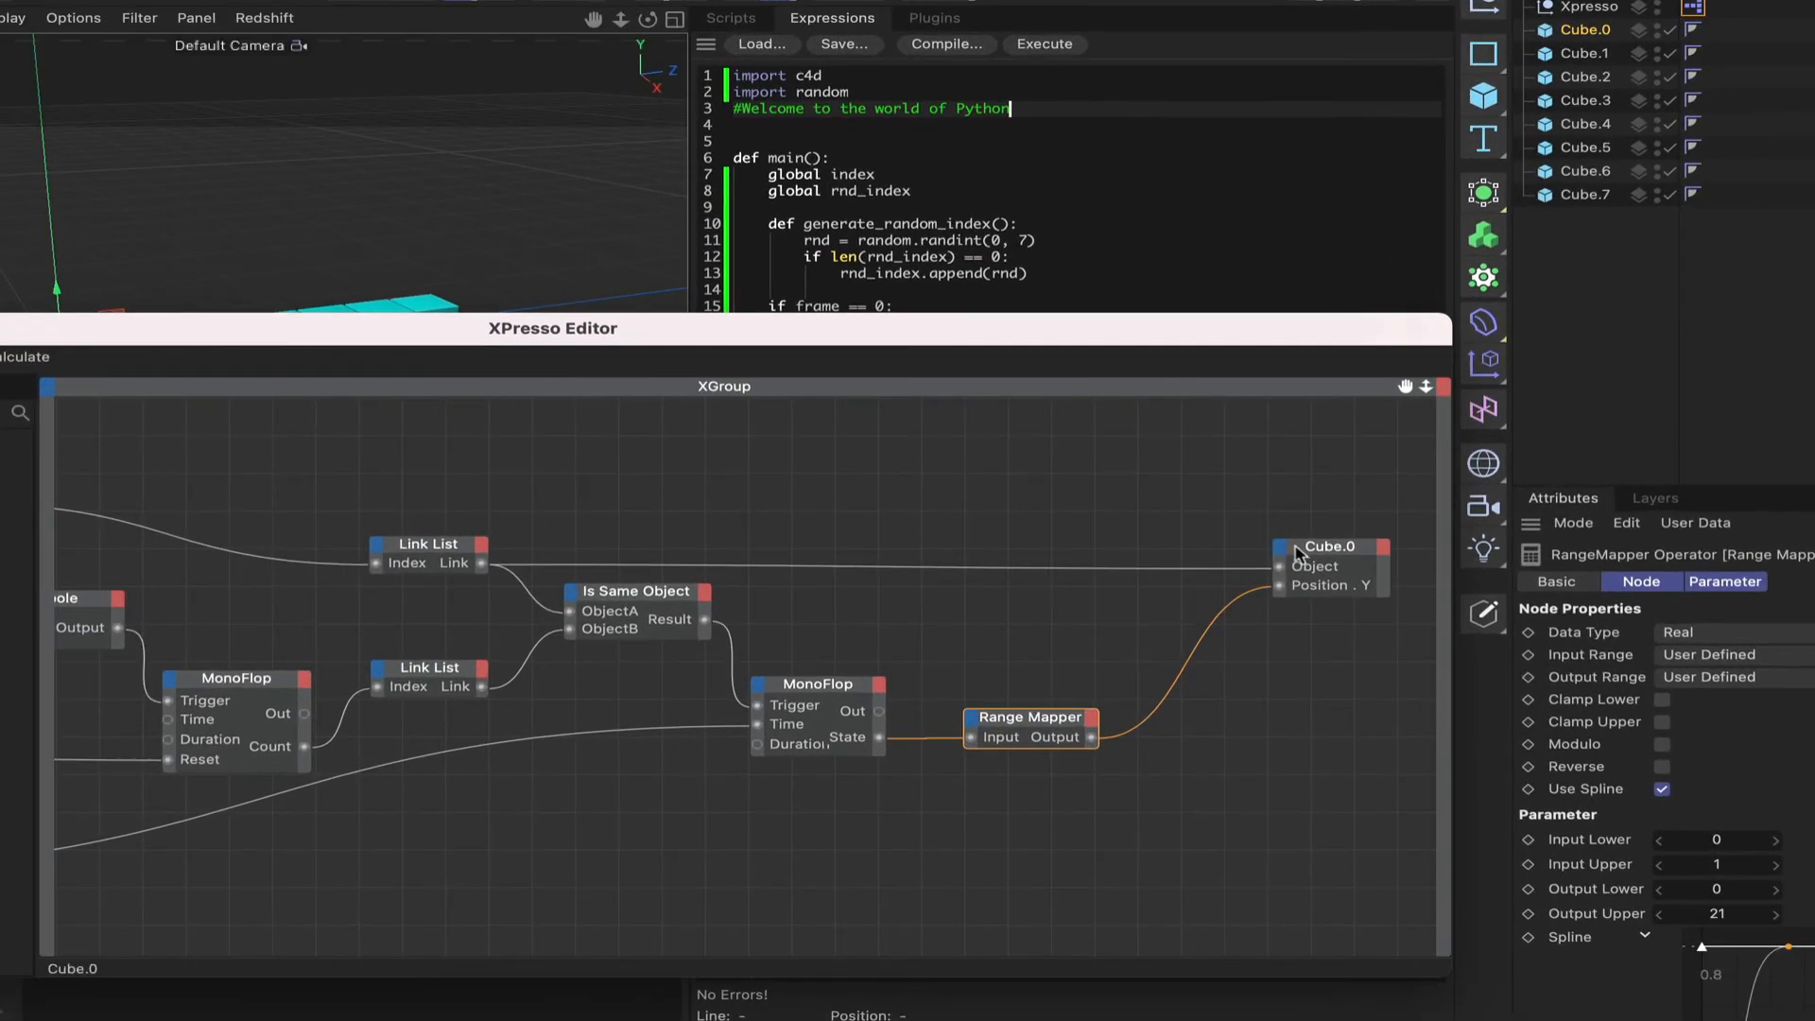
click(1278, 546)
mouse_move(1294, 598)
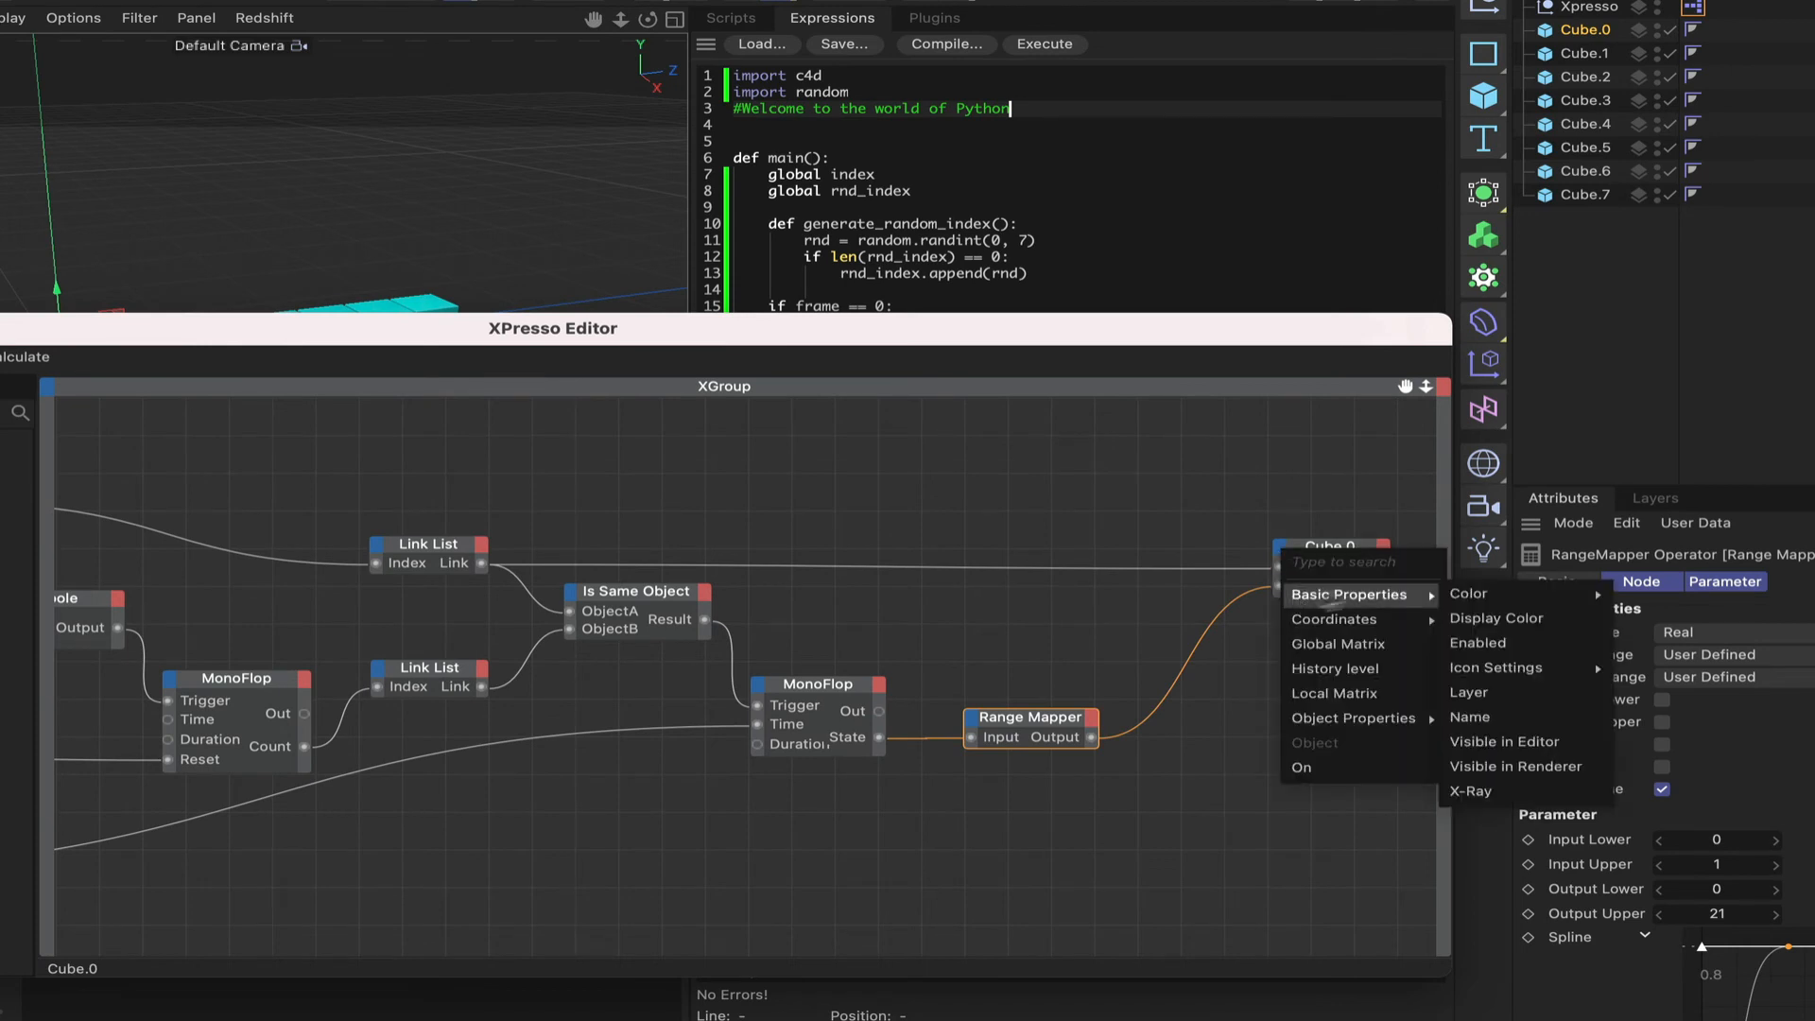
mouse_move(1505, 602)
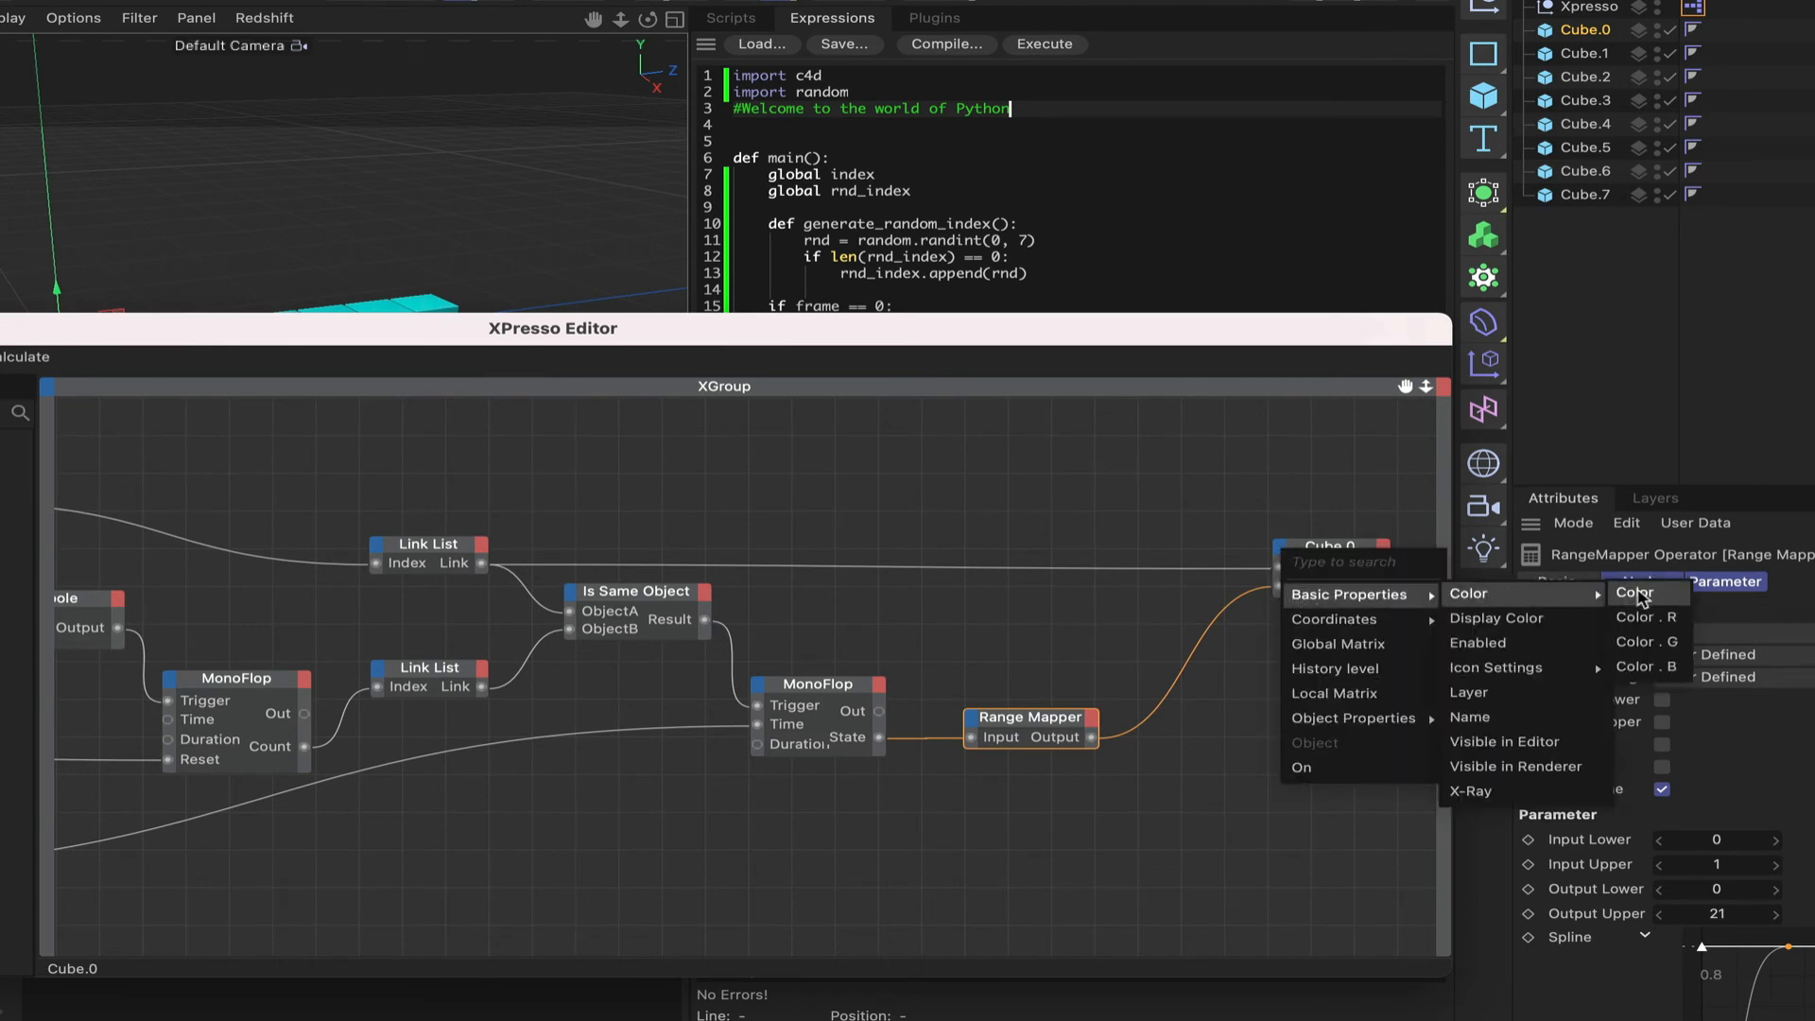
click(1636, 595)
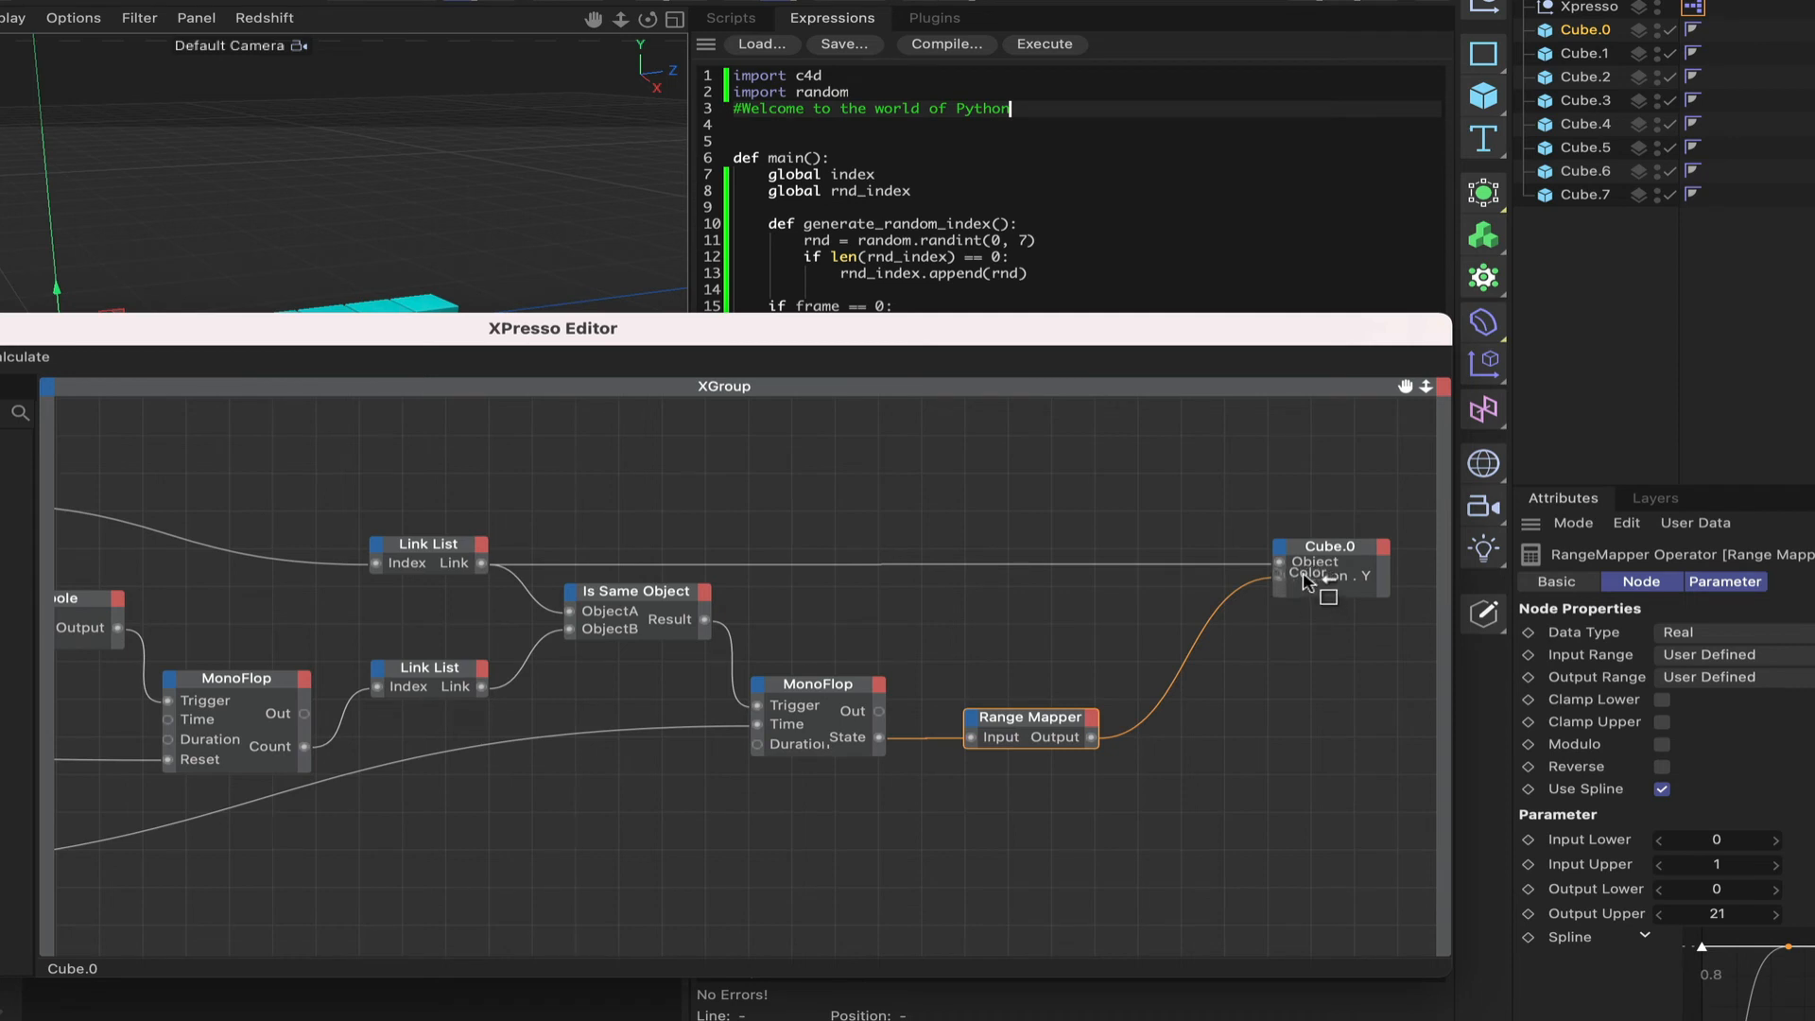
double_click(1331, 552)
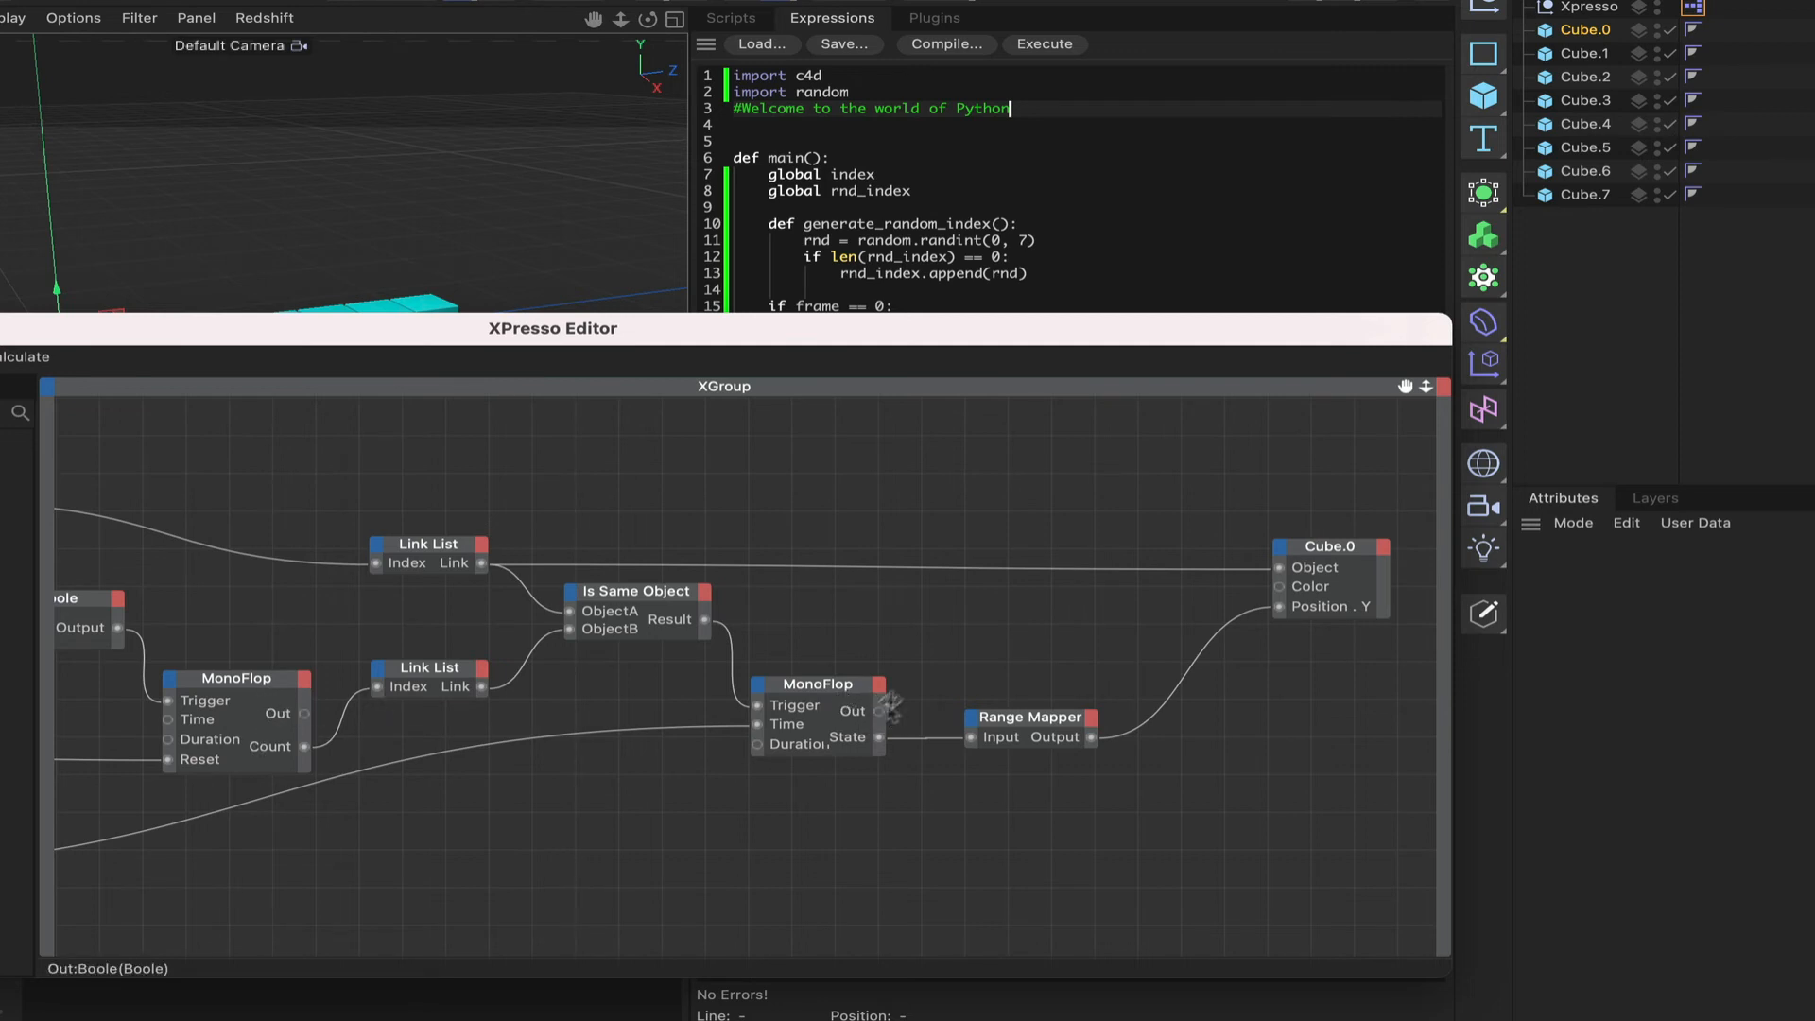
Step: Add a Condition logic node above the Range Mapper and connect the second MonoFlop's Out port to its Switch input
right_click(938, 642)
mouse_move(983, 682)
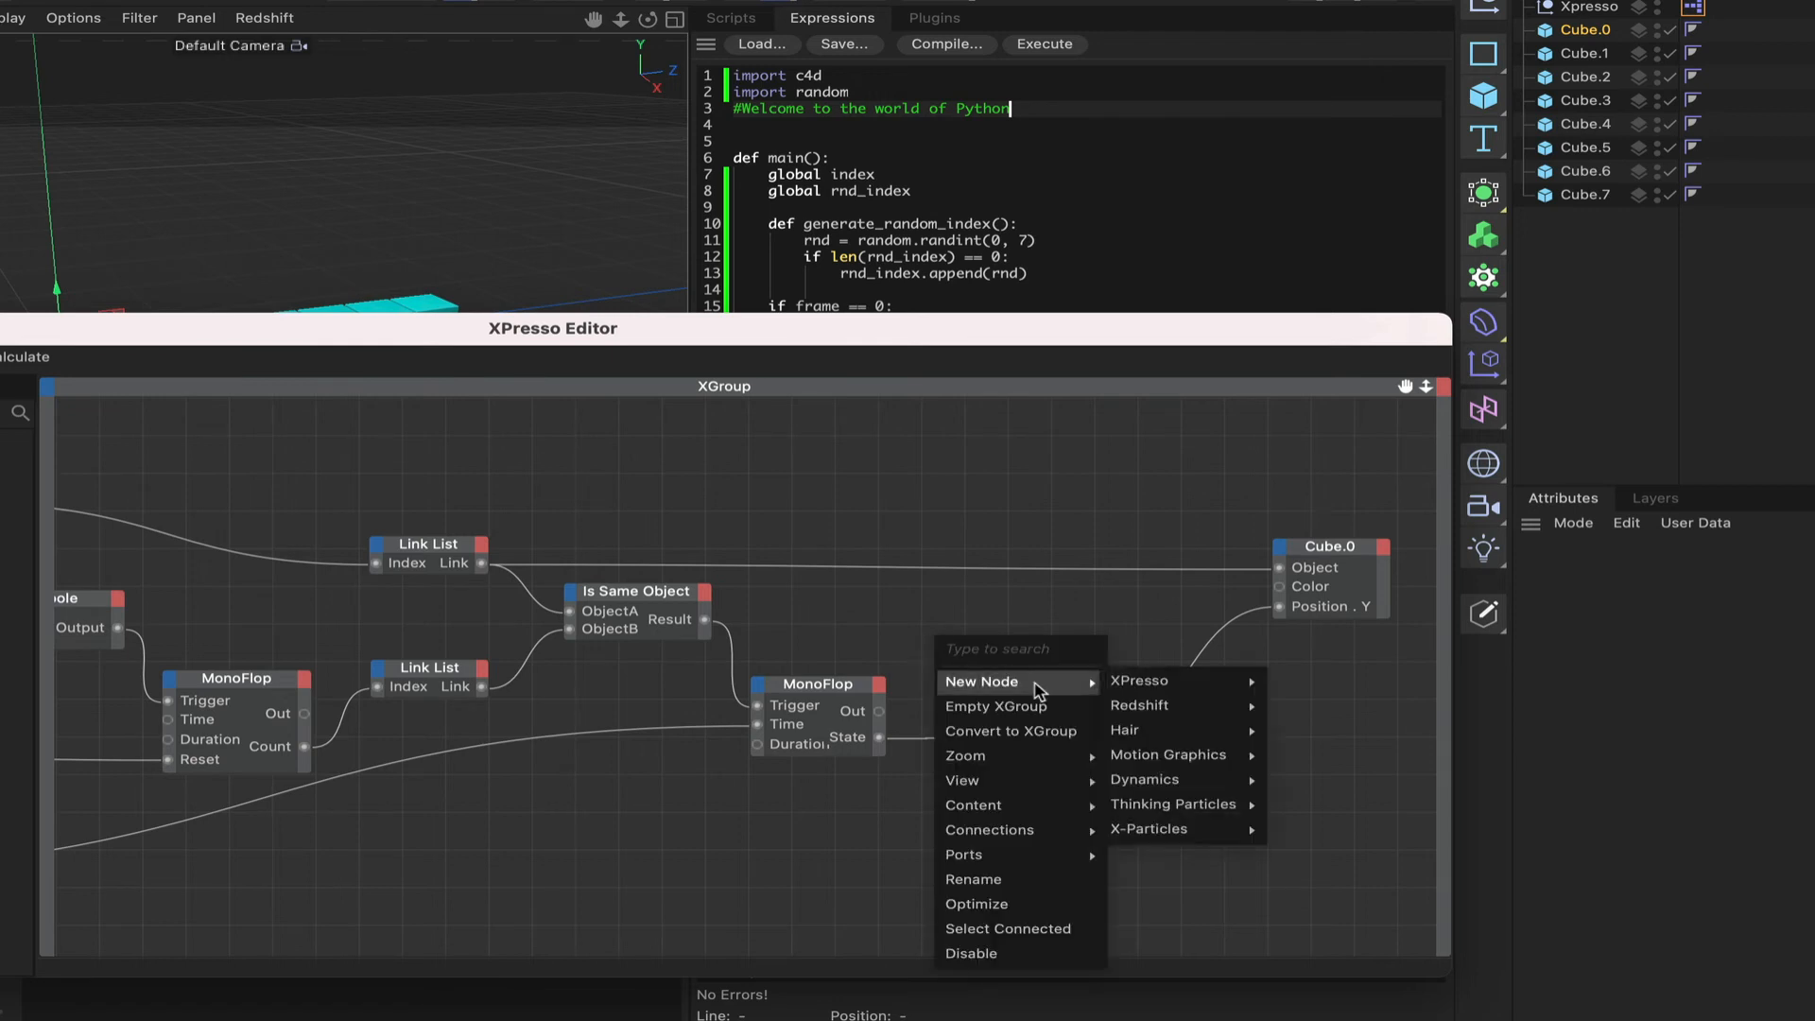
mouse_move(1144, 681)
mouse_move(1297, 734)
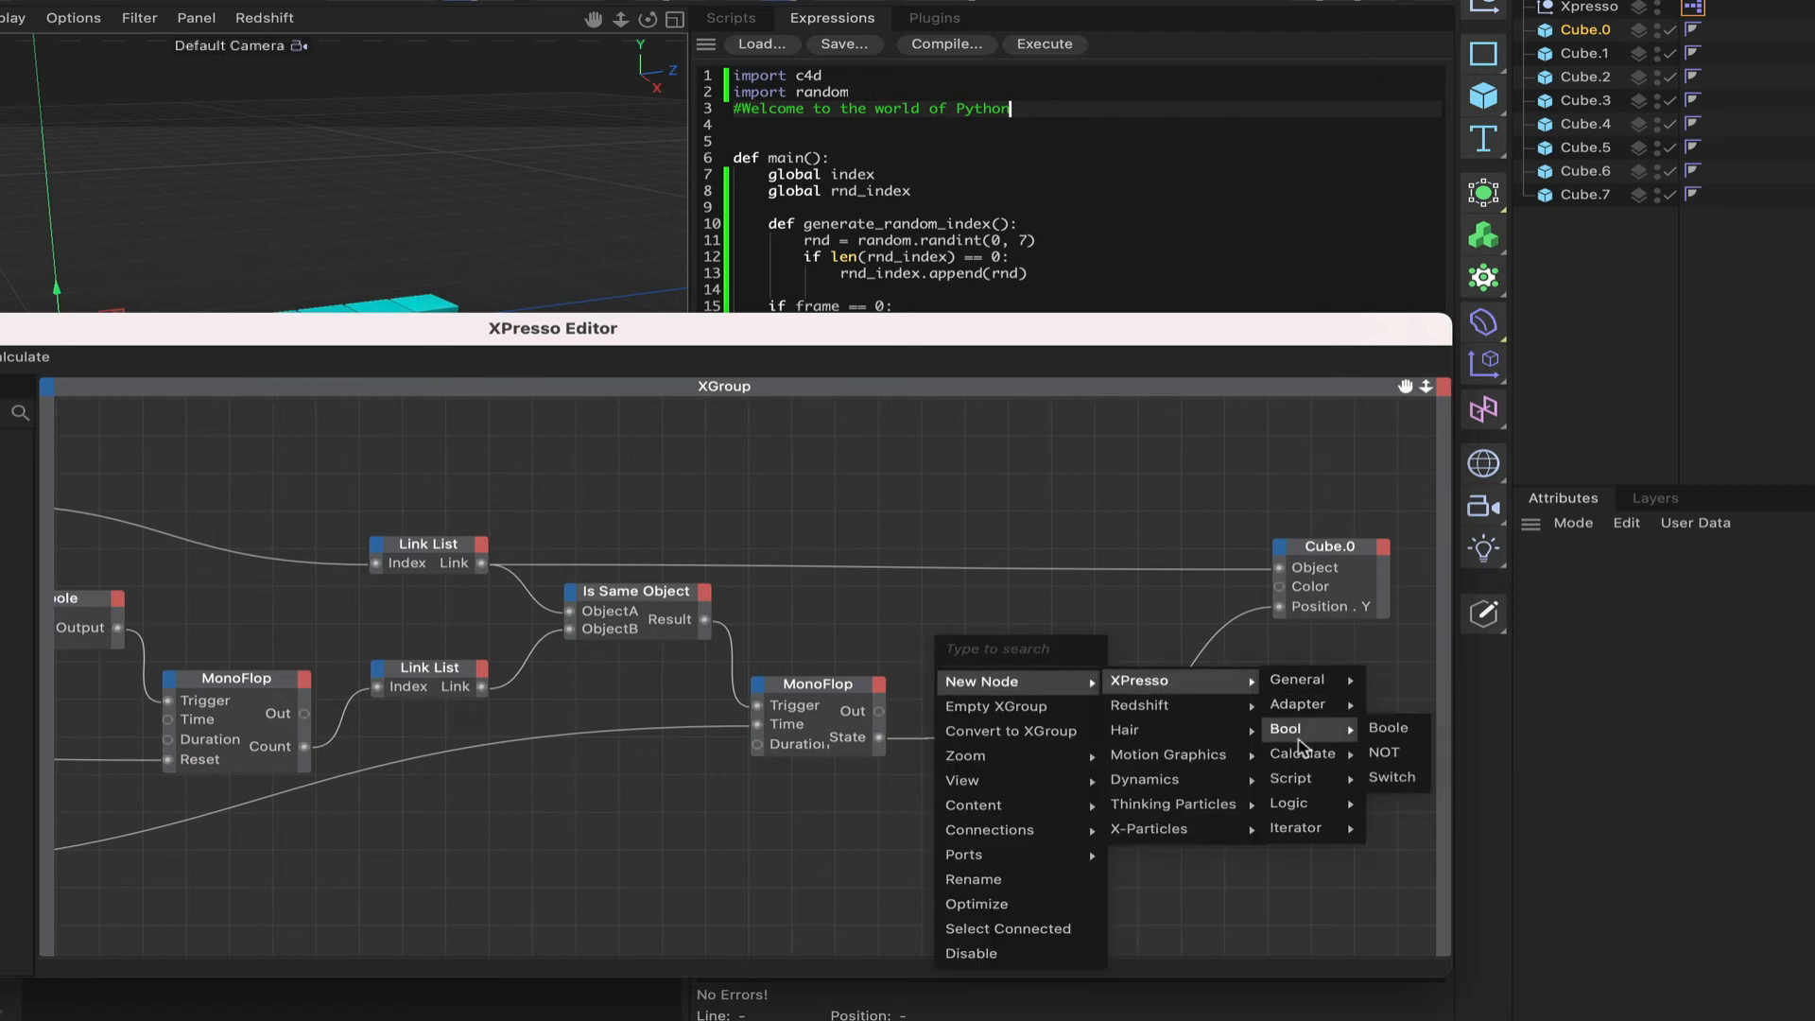
mouse_move(1309, 803)
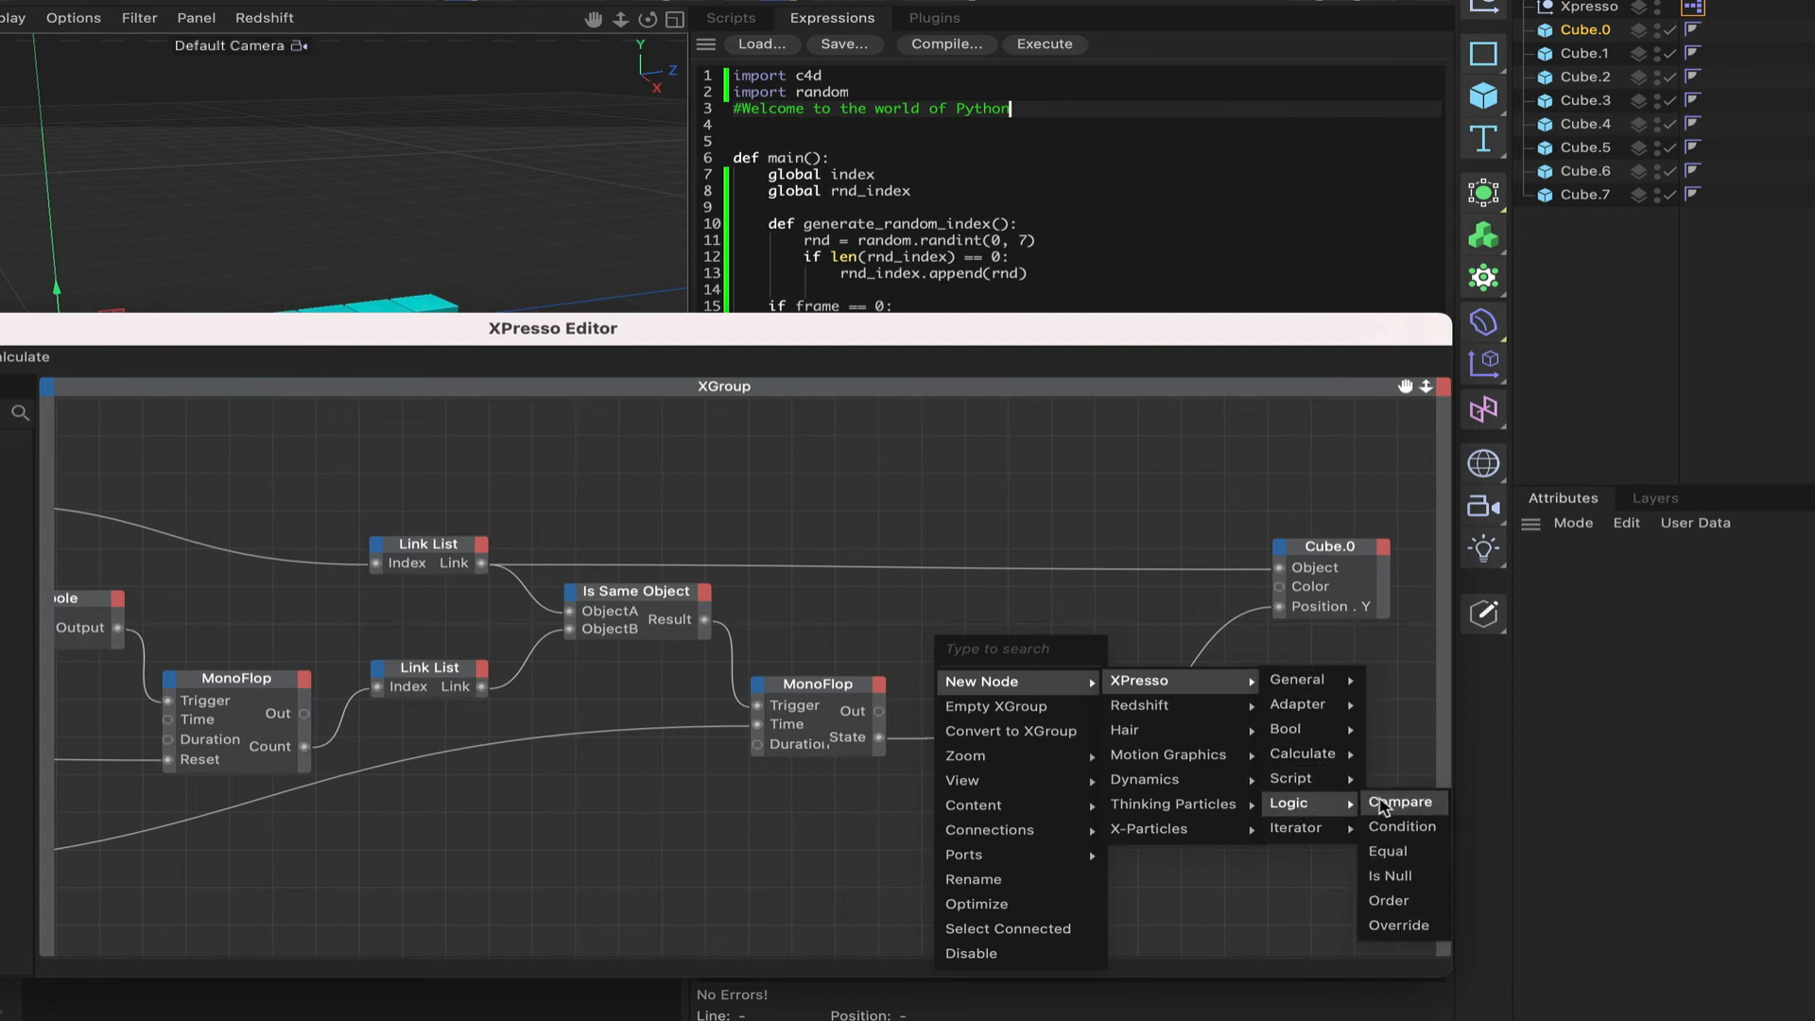
click(1394, 827)
drag(906, 602, 1003, 601)
drag(879, 710, 957, 620)
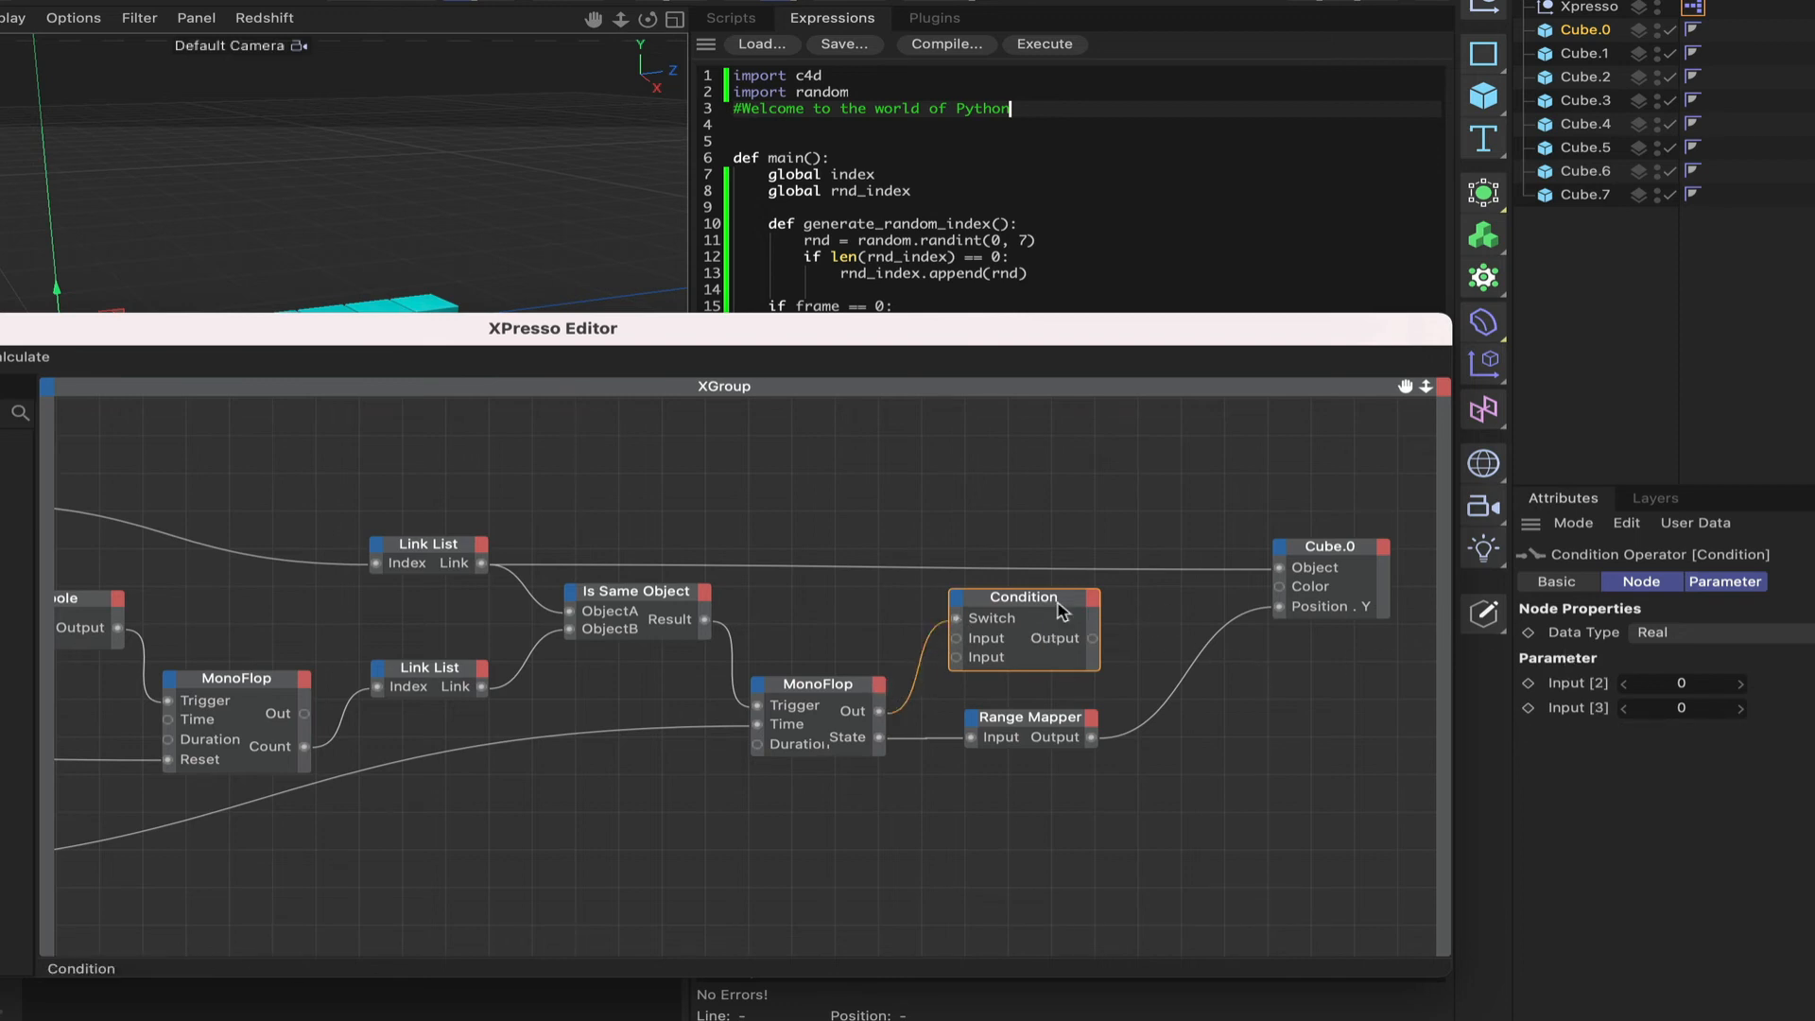
Step: Set the Condition node's data type to Color
click(1697, 644)
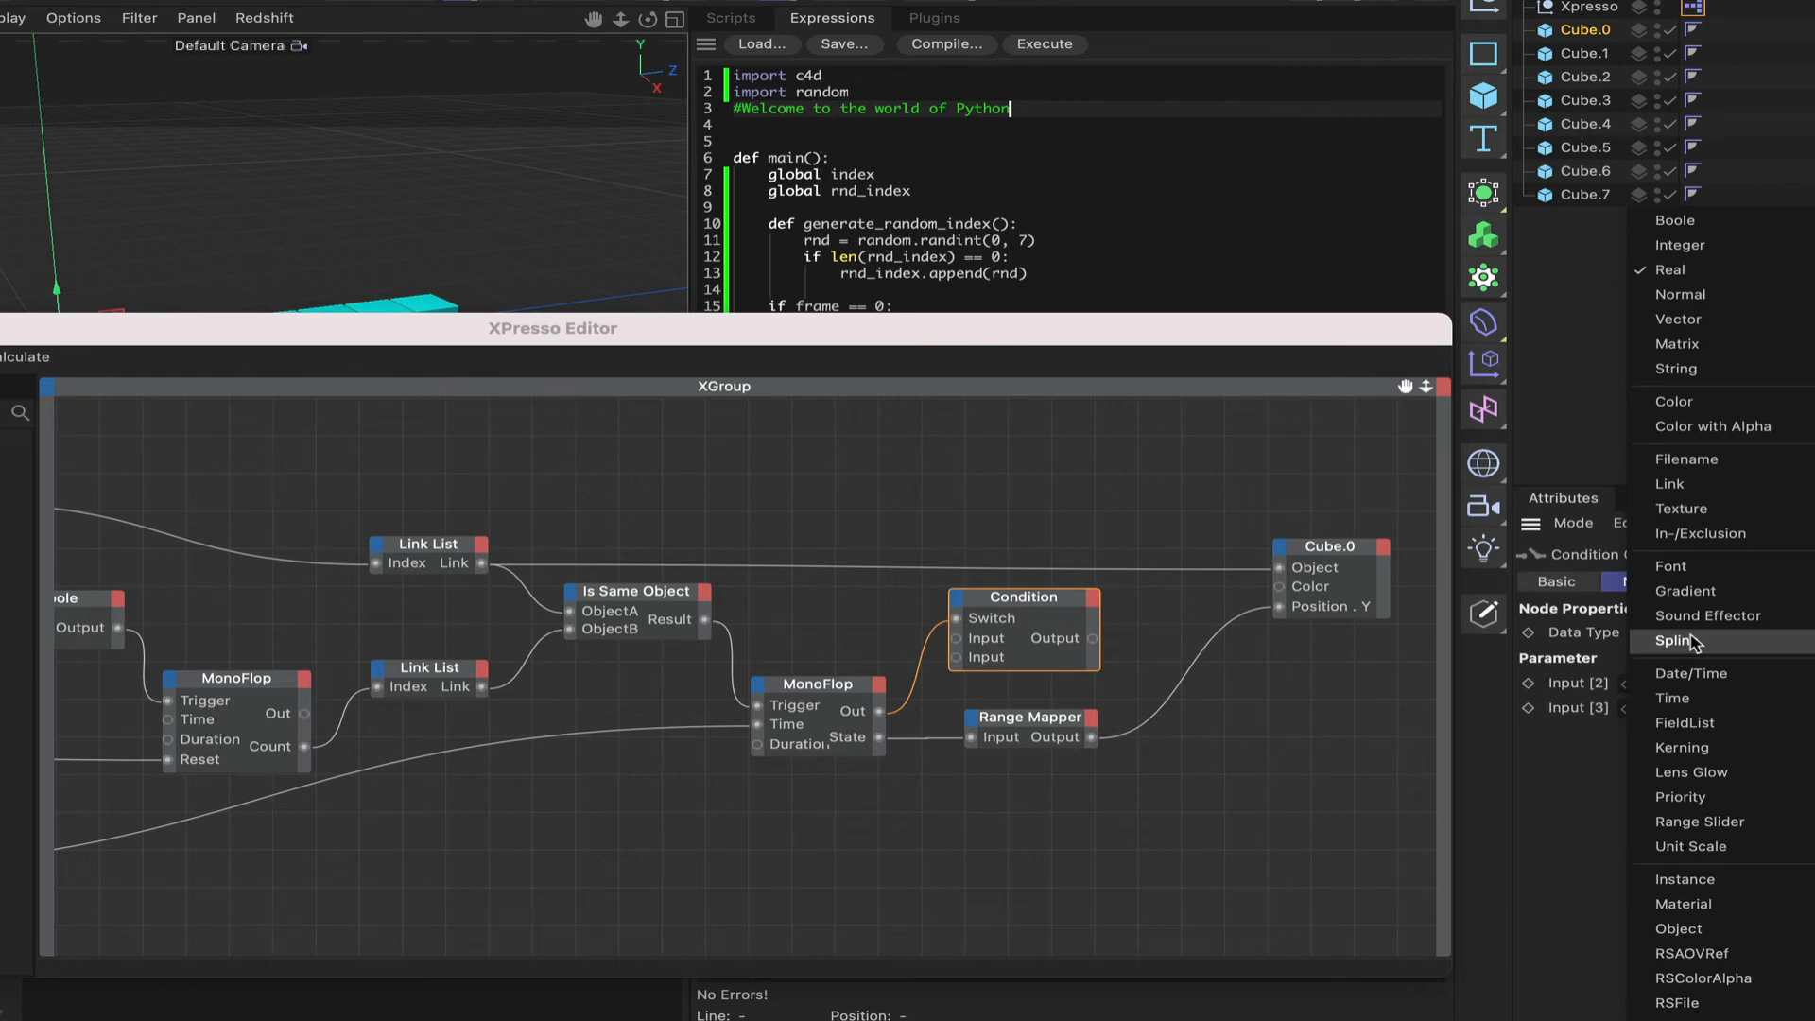
click(1675, 402)
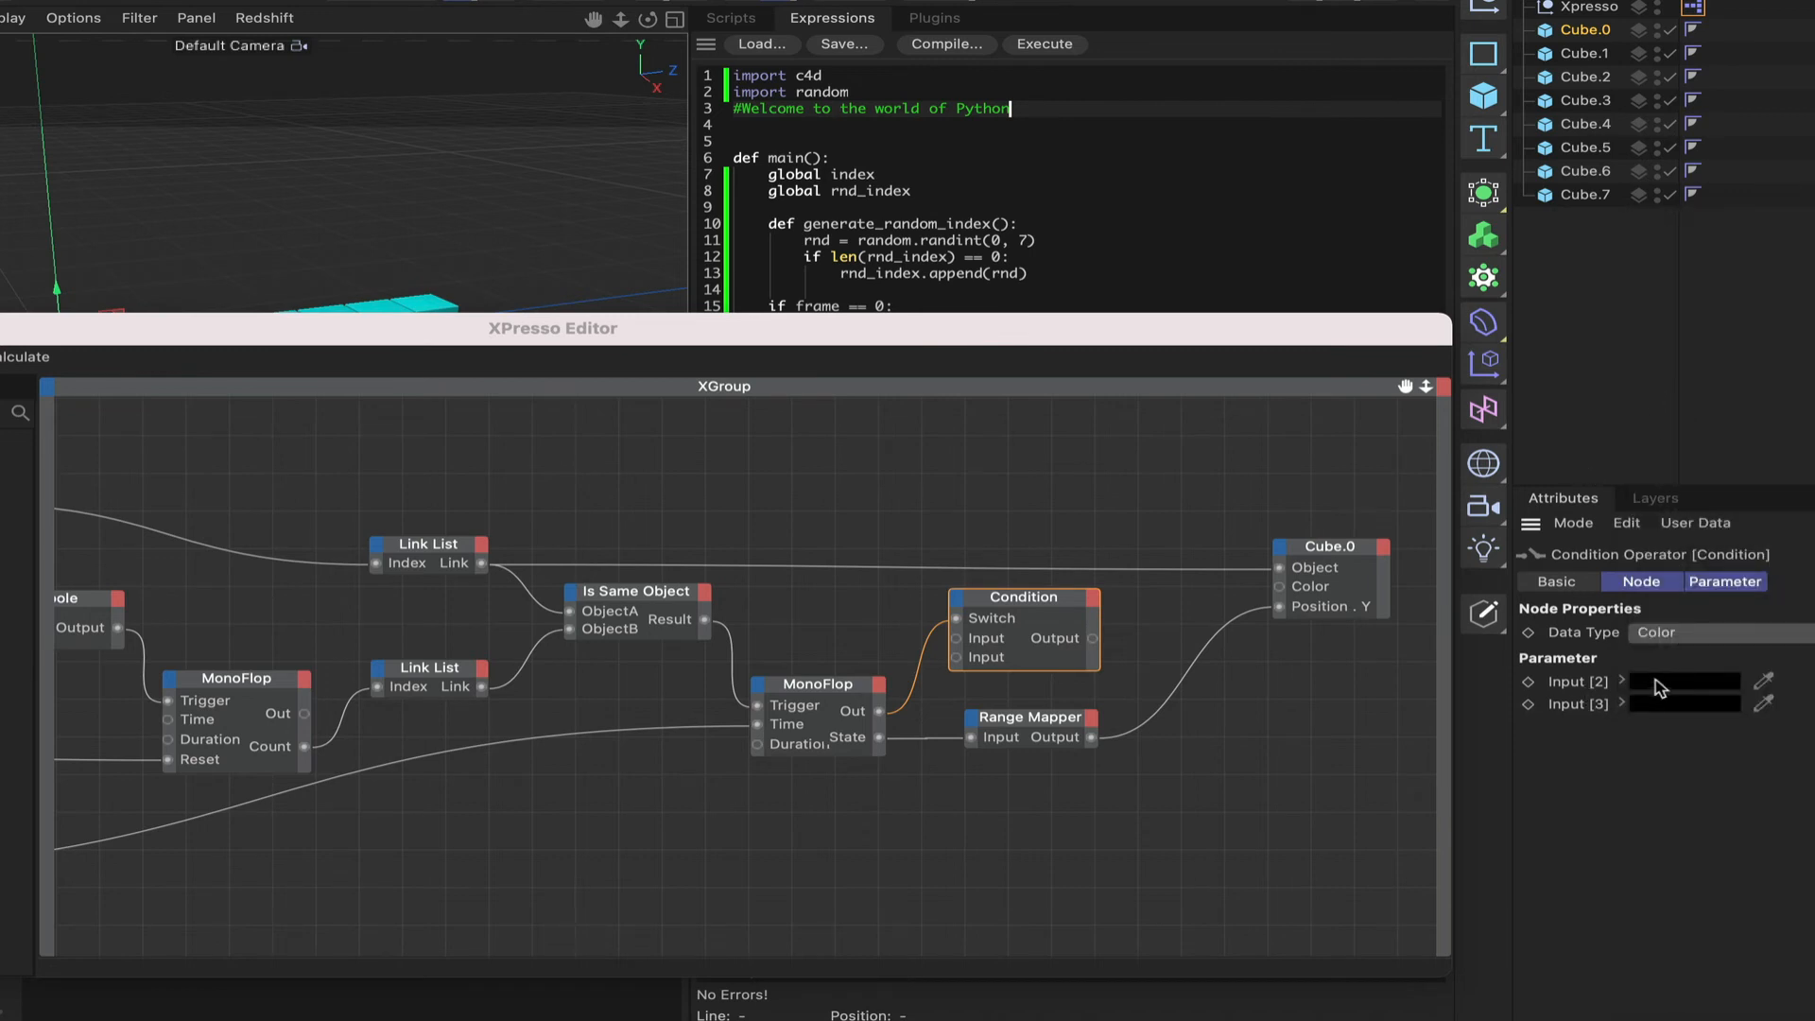
mouse_move(1661, 688)
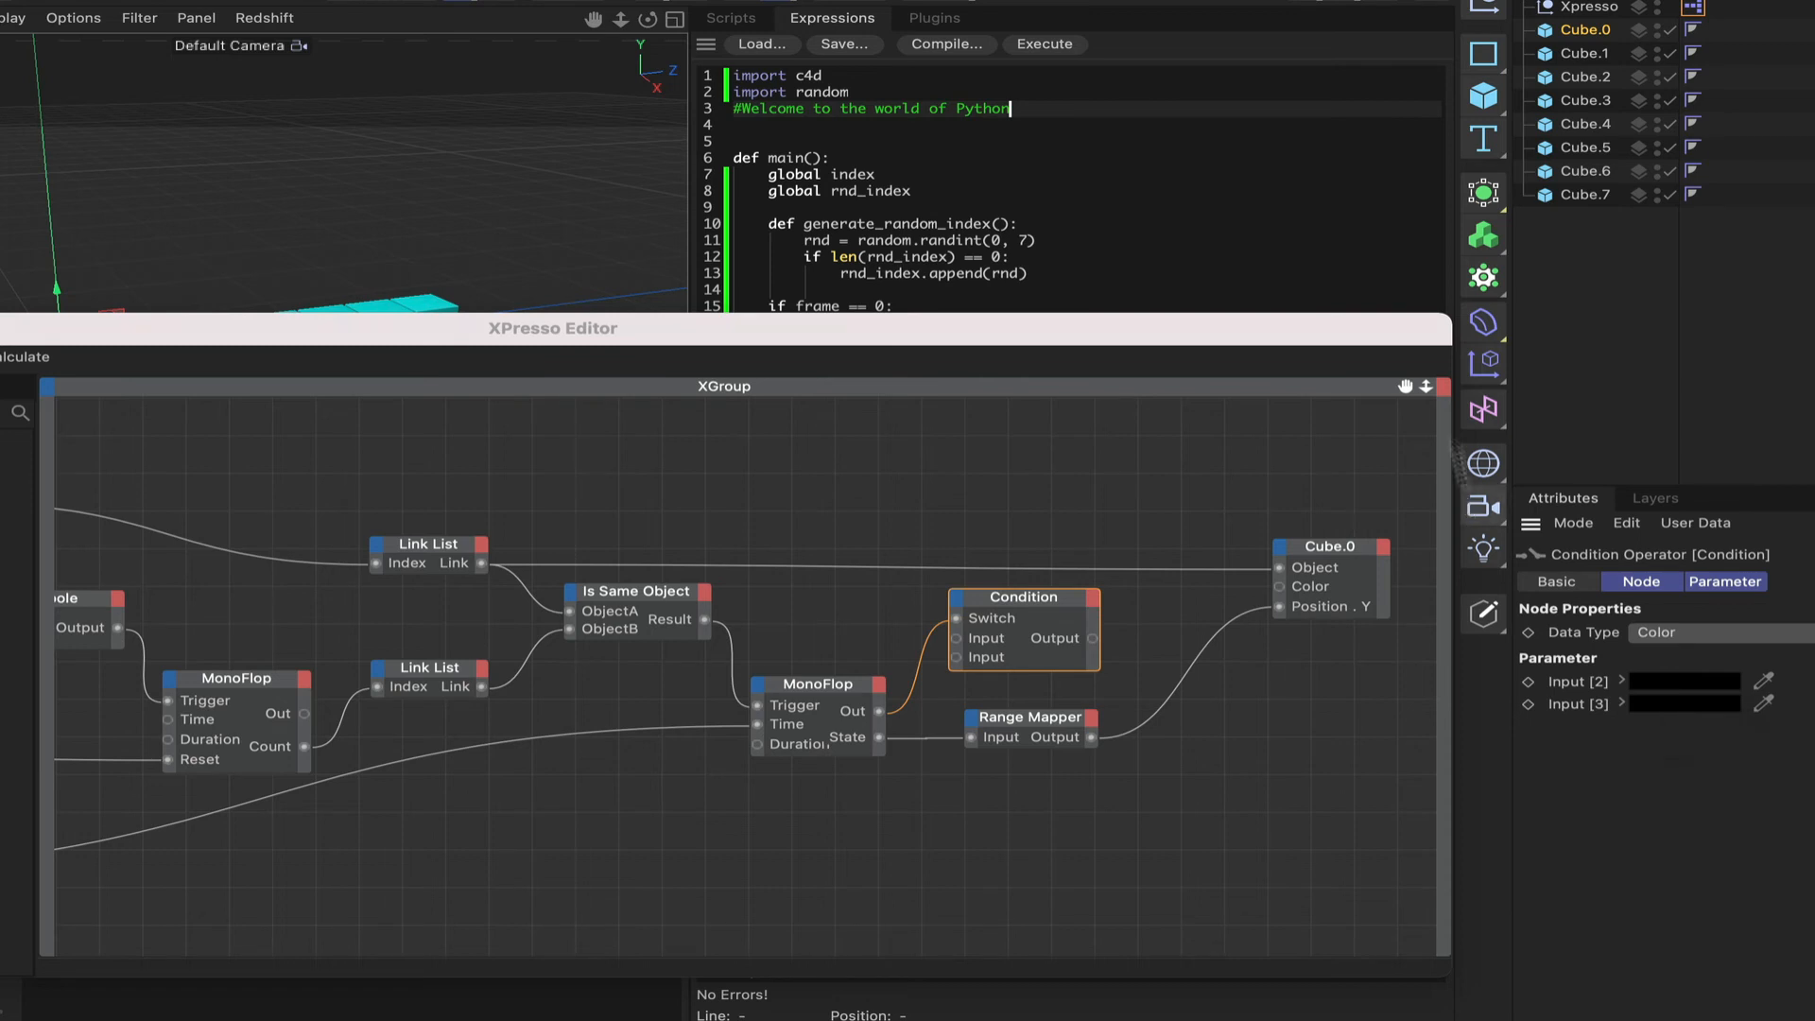
Step: Copy Cube.0's display color and paste it into the Condition node's Input [2]
drag(1416, 321, 1056, 545)
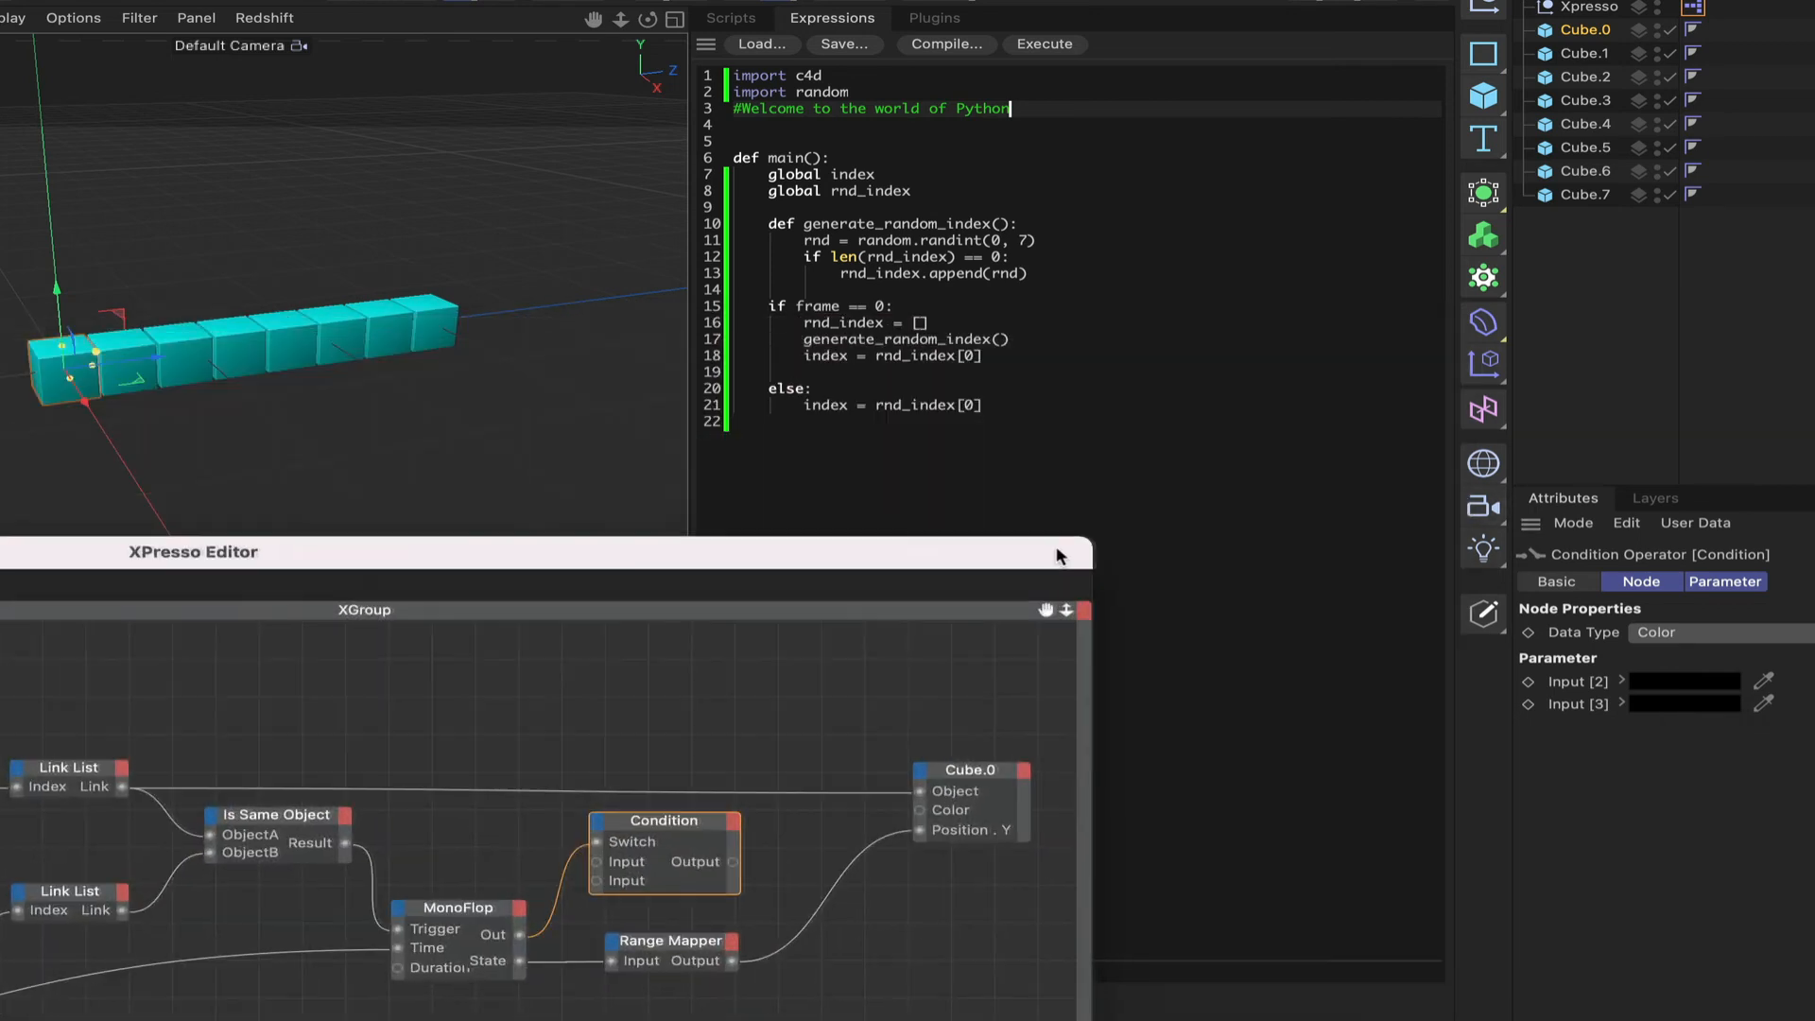
click(1589, 31)
click(1569, 586)
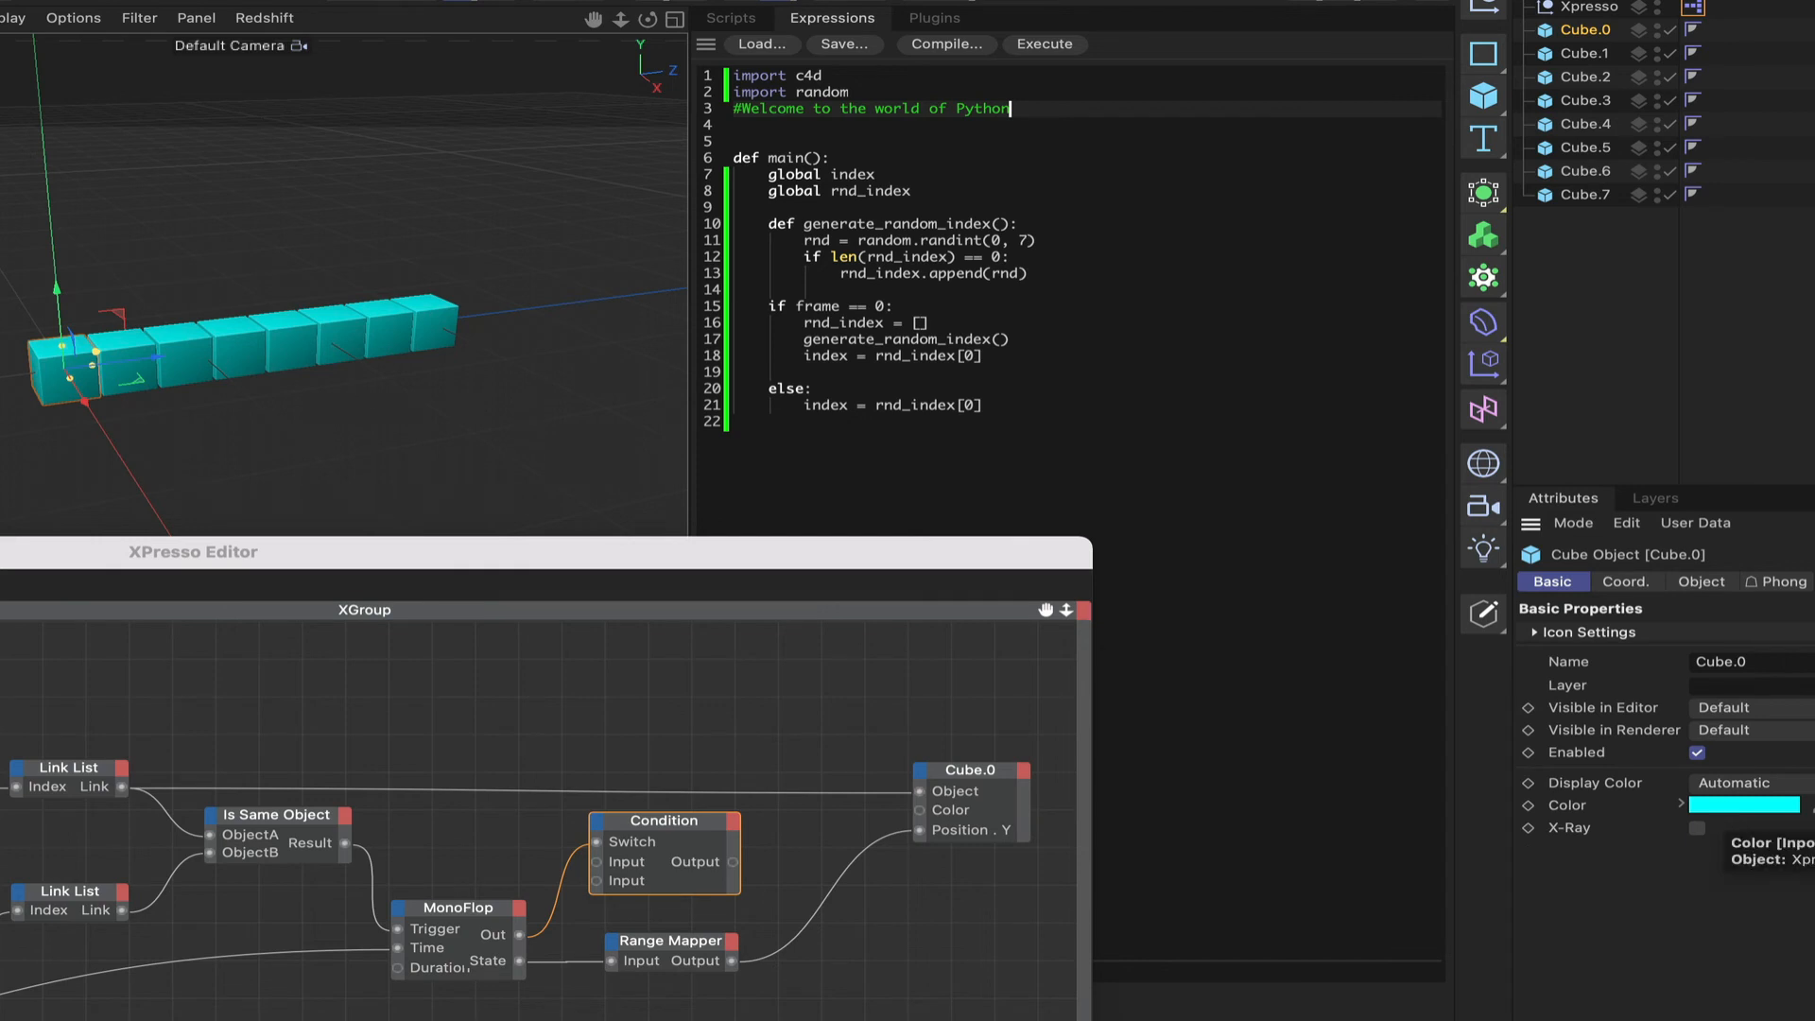
right_click(1736, 806)
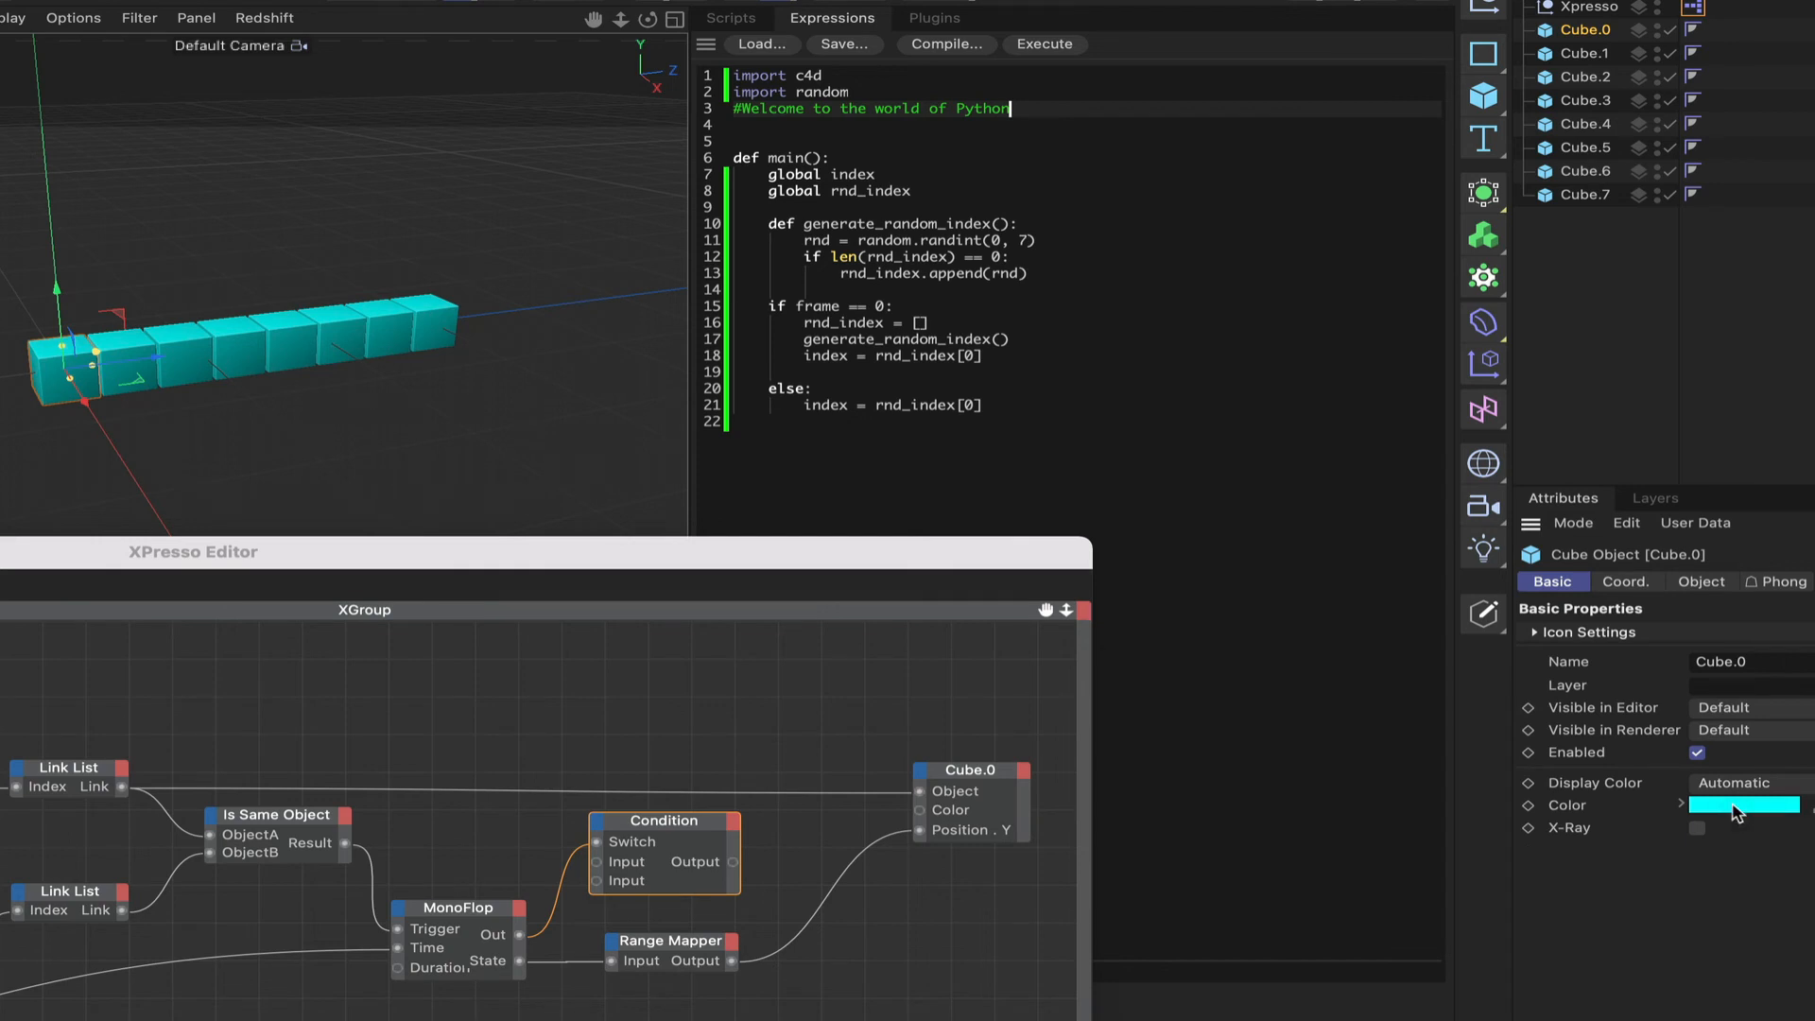
click(1781, 854)
click(697, 829)
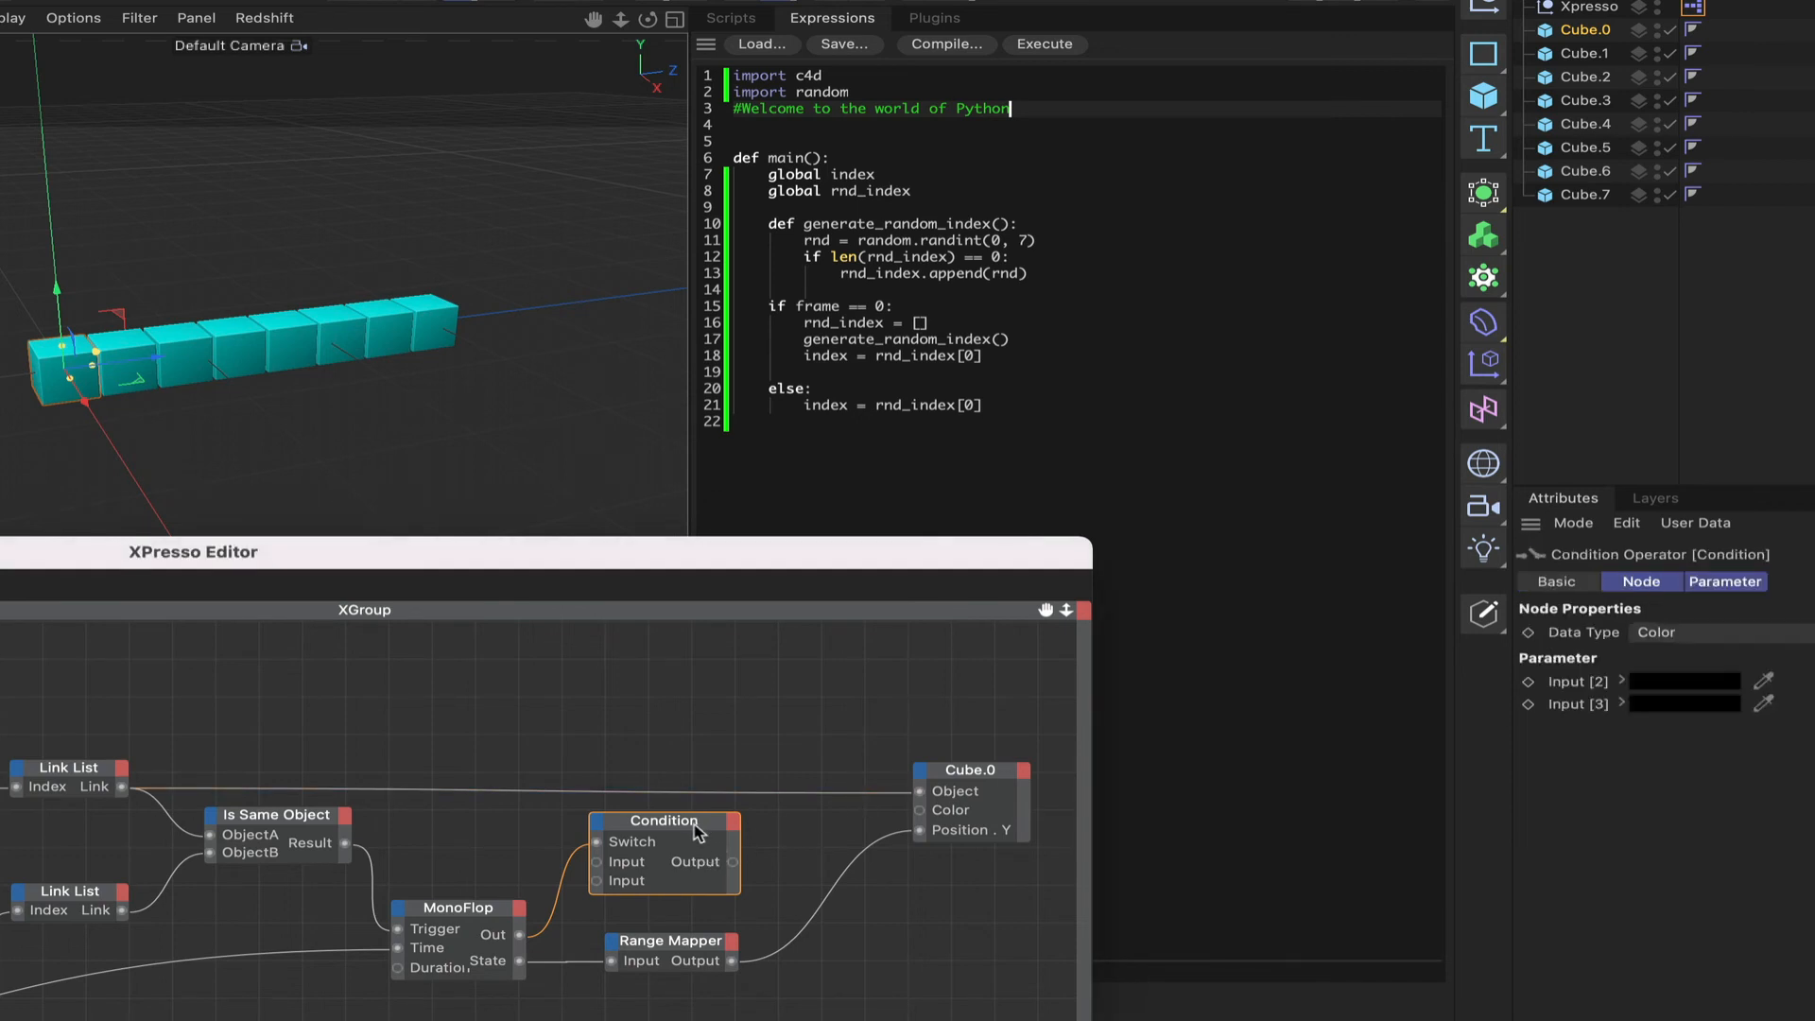
right_click(1666, 683)
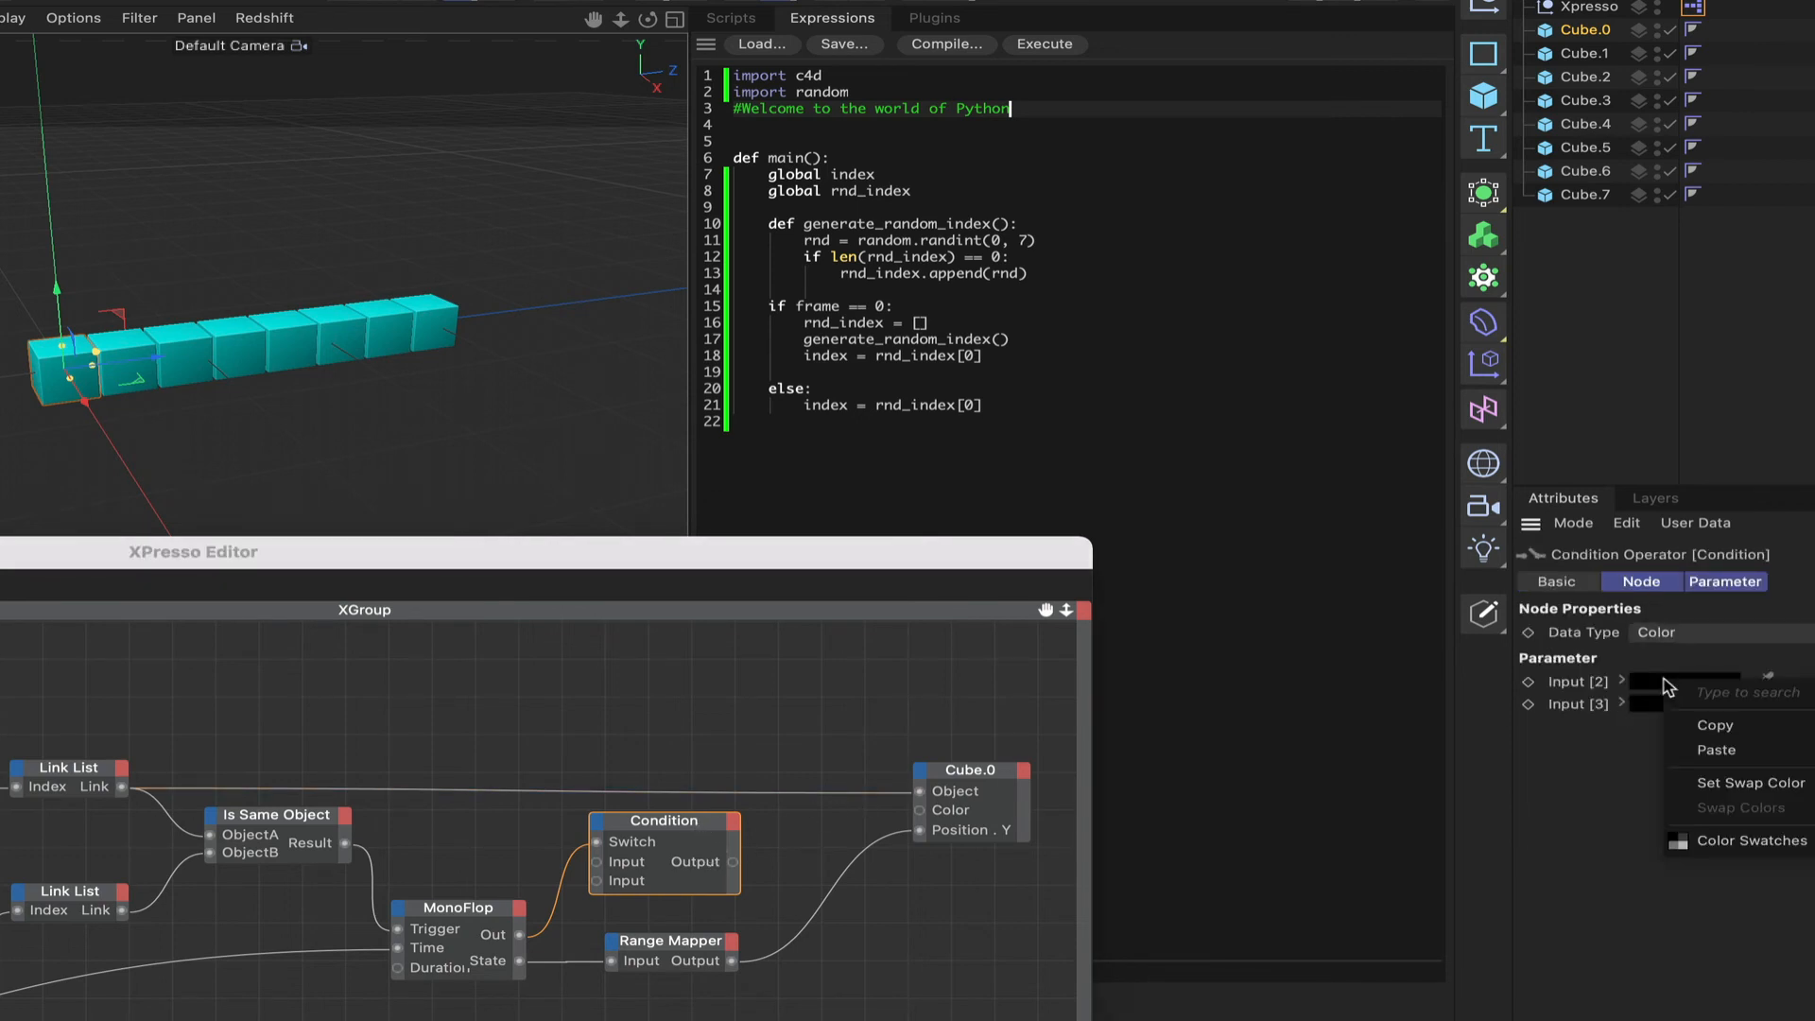
click(1710, 751)
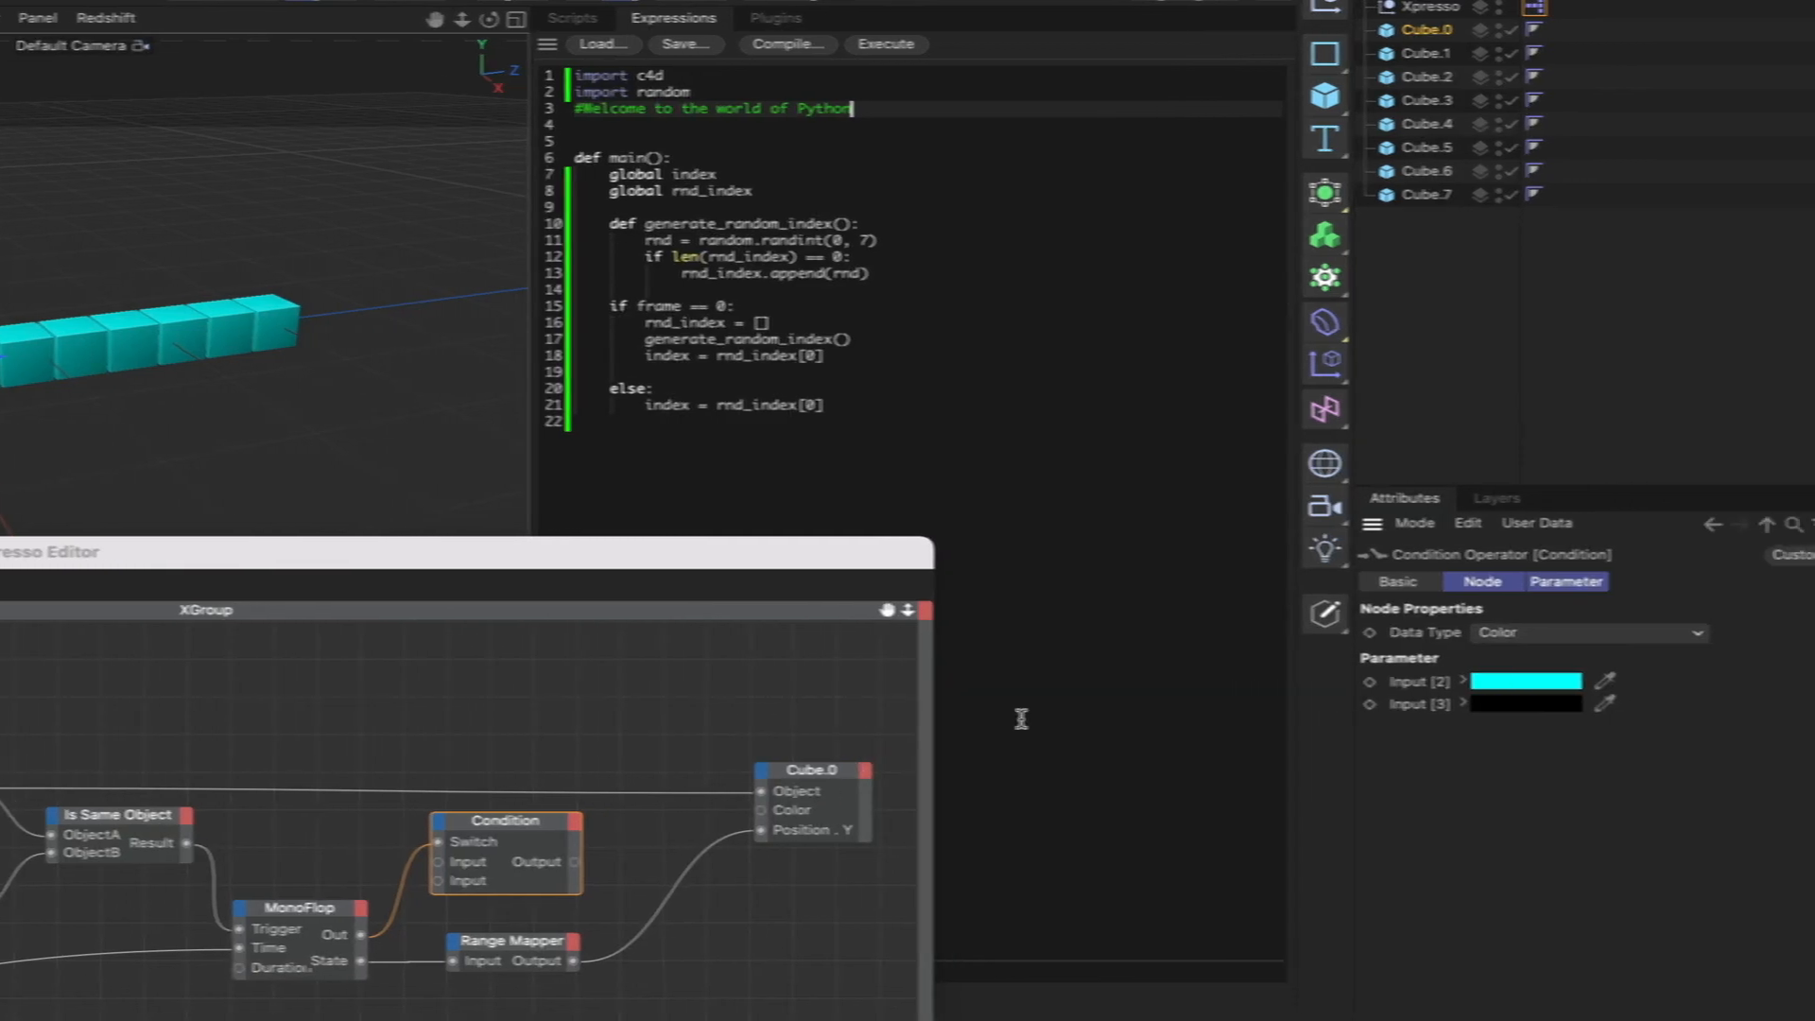
Step: Set the Condition node's Input [3] to yellow (255, 255, 0) and connect its Output to Cube.0's Color port
click(1509, 704)
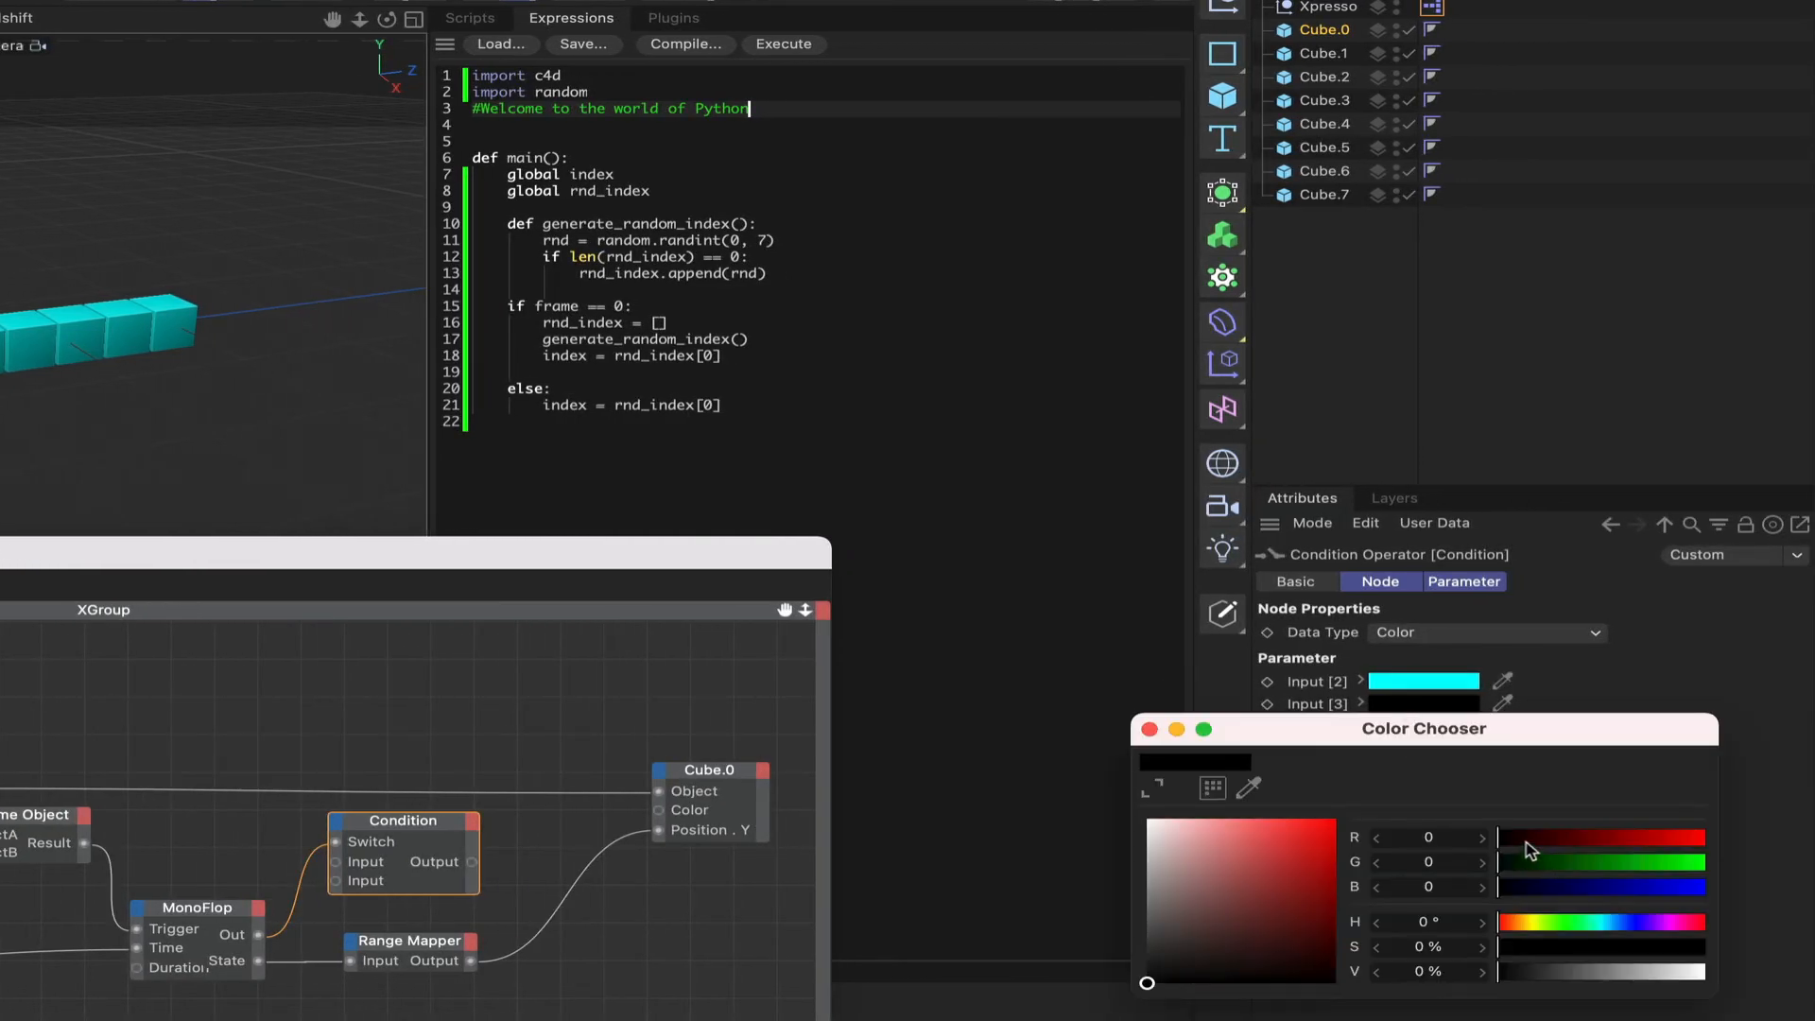
click(1702, 839)
click(1701, 862)
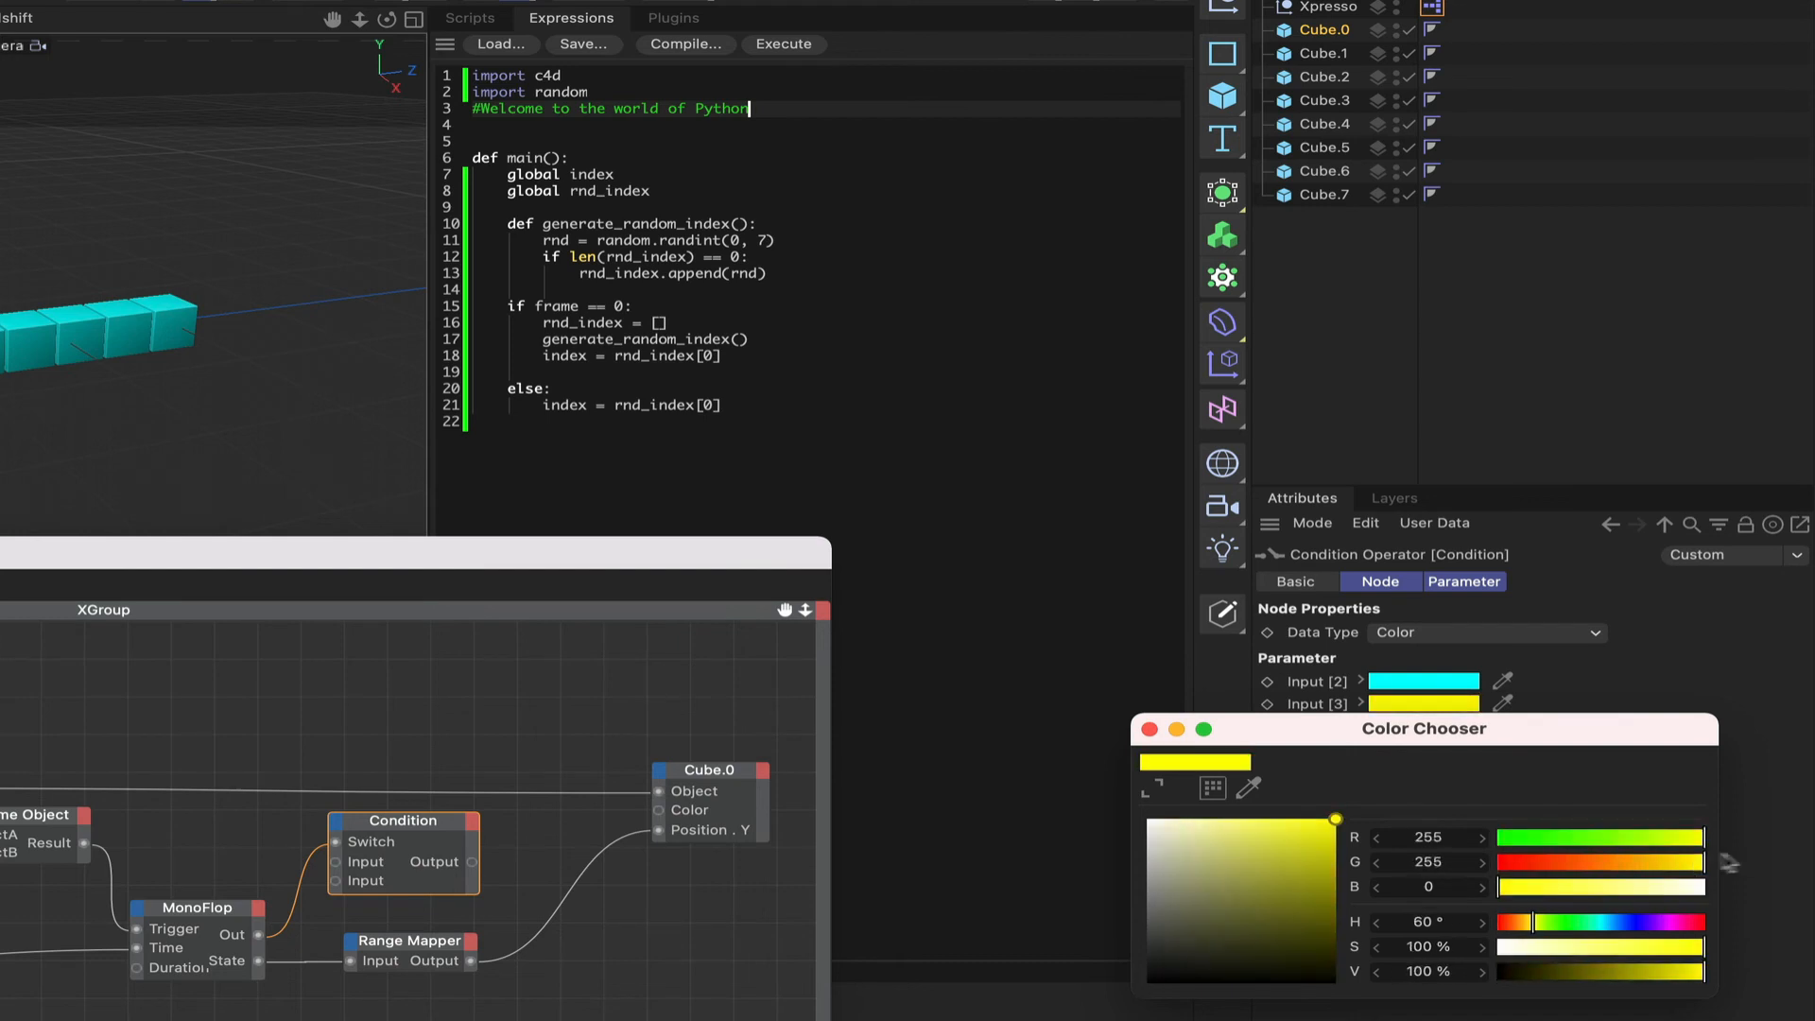
click(1149, 729)
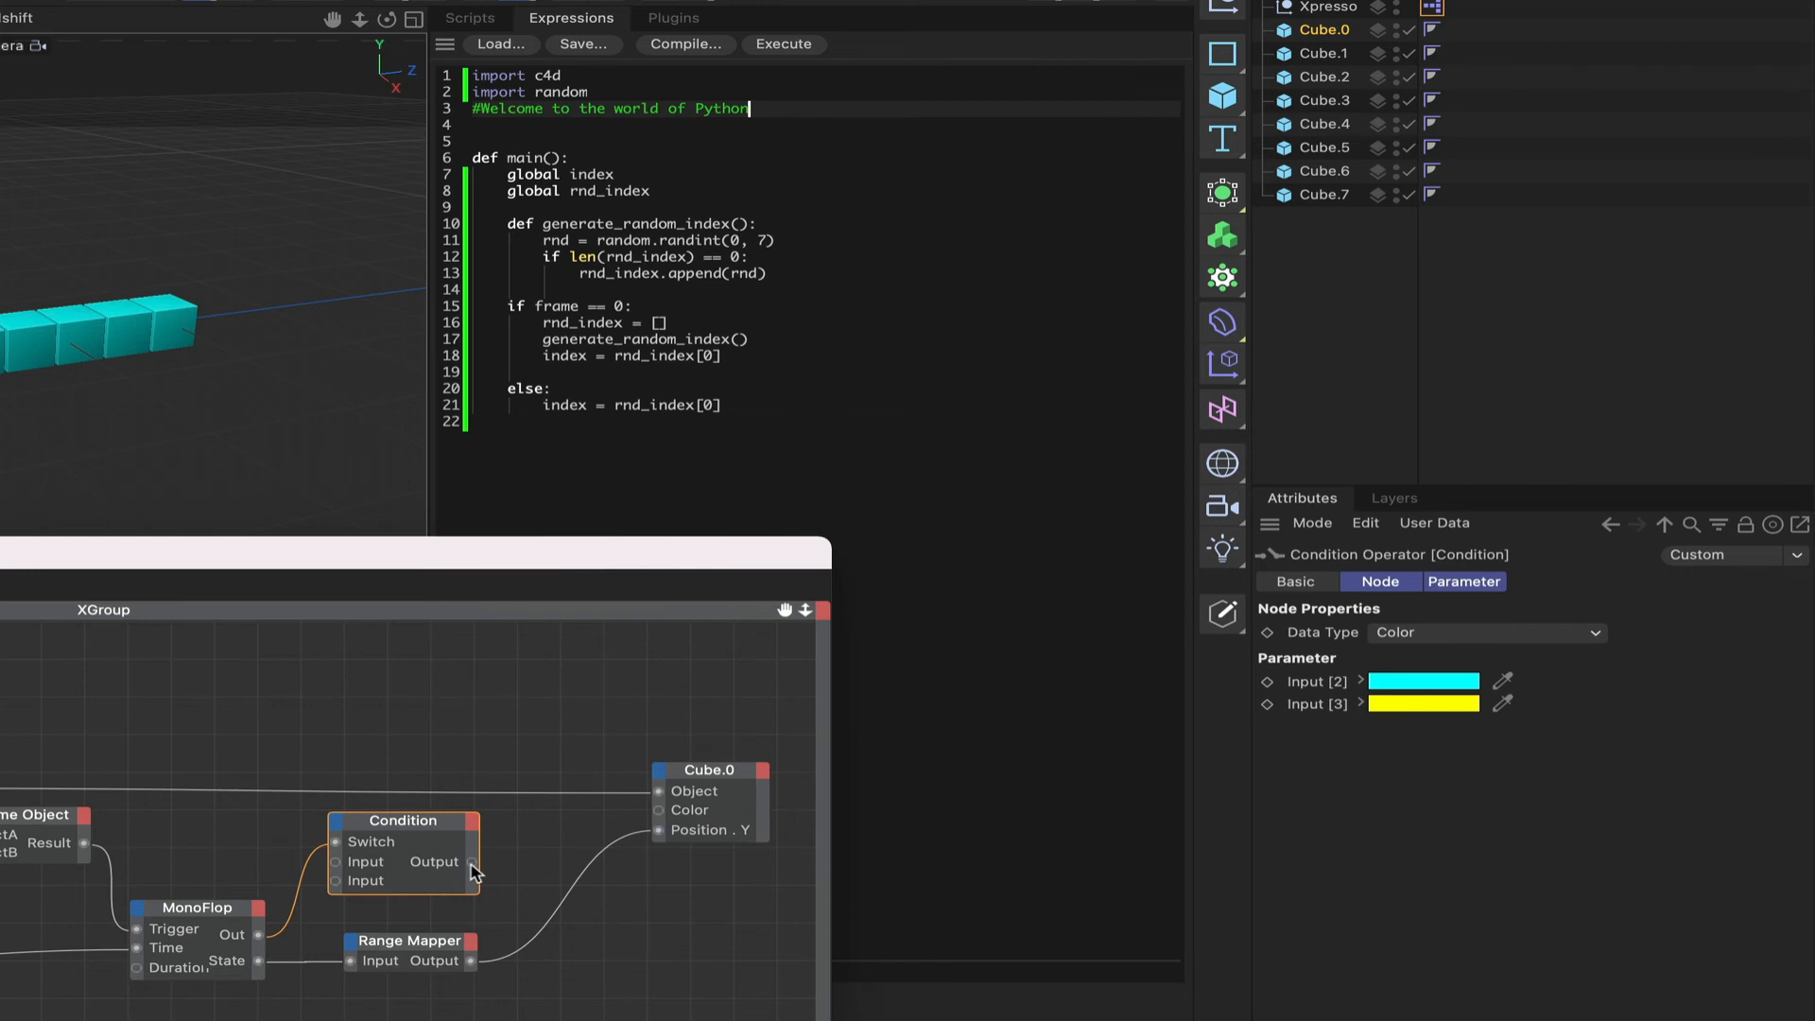
drag(471, 862, 660, 815)
Step: Play the animation from the first frame to check the cubes' motion and color change, and stop playback
drag(745, 562, 277, 1020)
drag(414, 1009, 578, 1005)
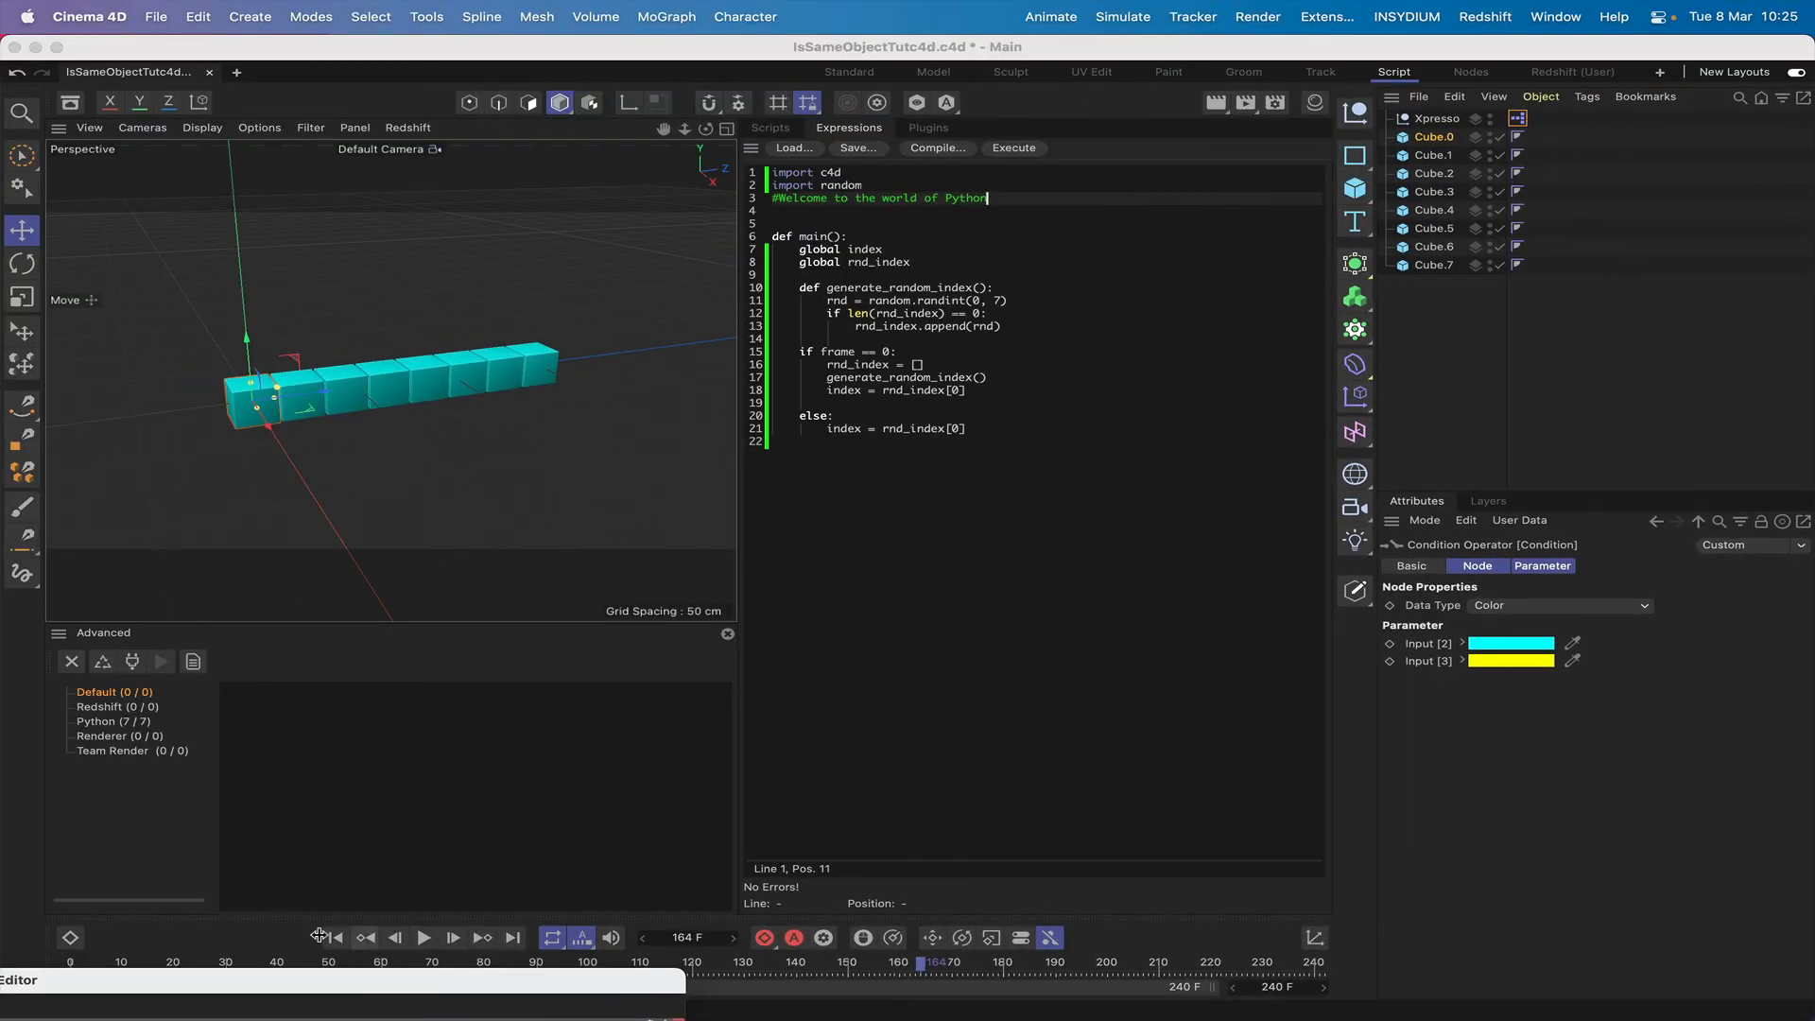
click(334, 937)
click(424, 937)
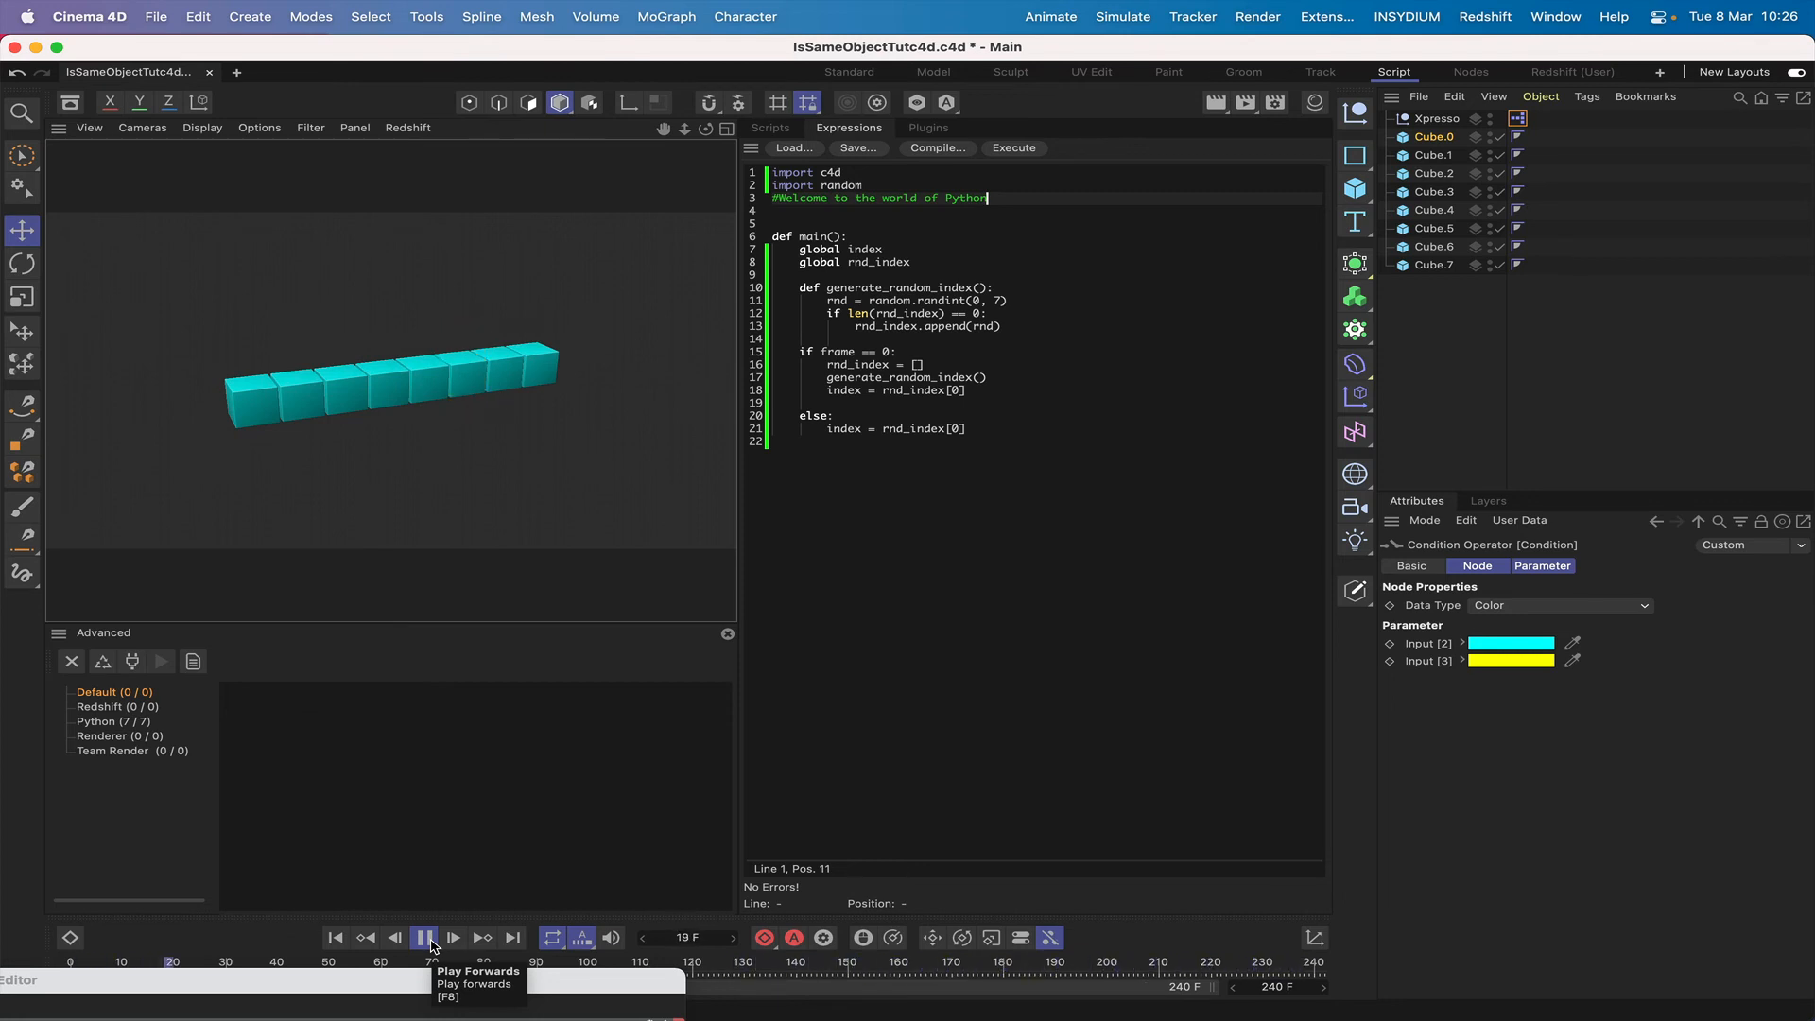
click(427, 938)
Step: Bring the XPresso Editor back into view and move the Cube.0 node farther away from the Condition and Range Mapper nodes
drag(384, 988, 983, 404)
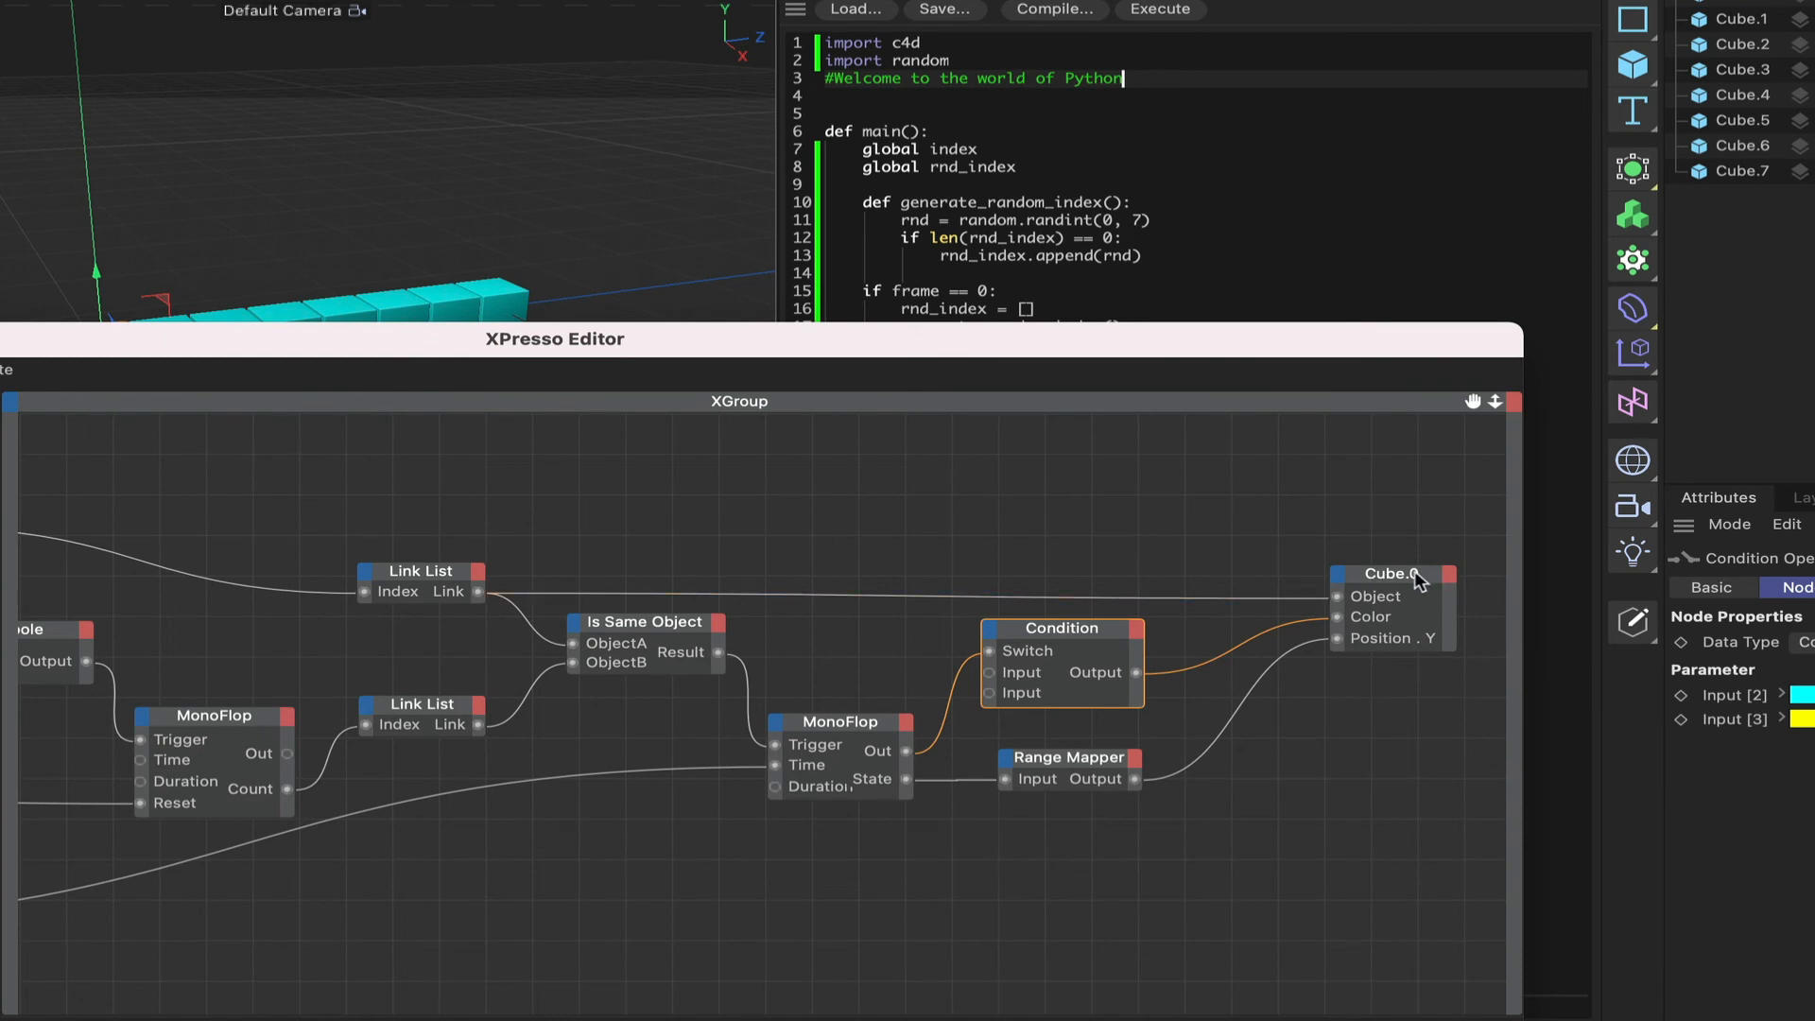
drag(1419, 580, 1509, 577)
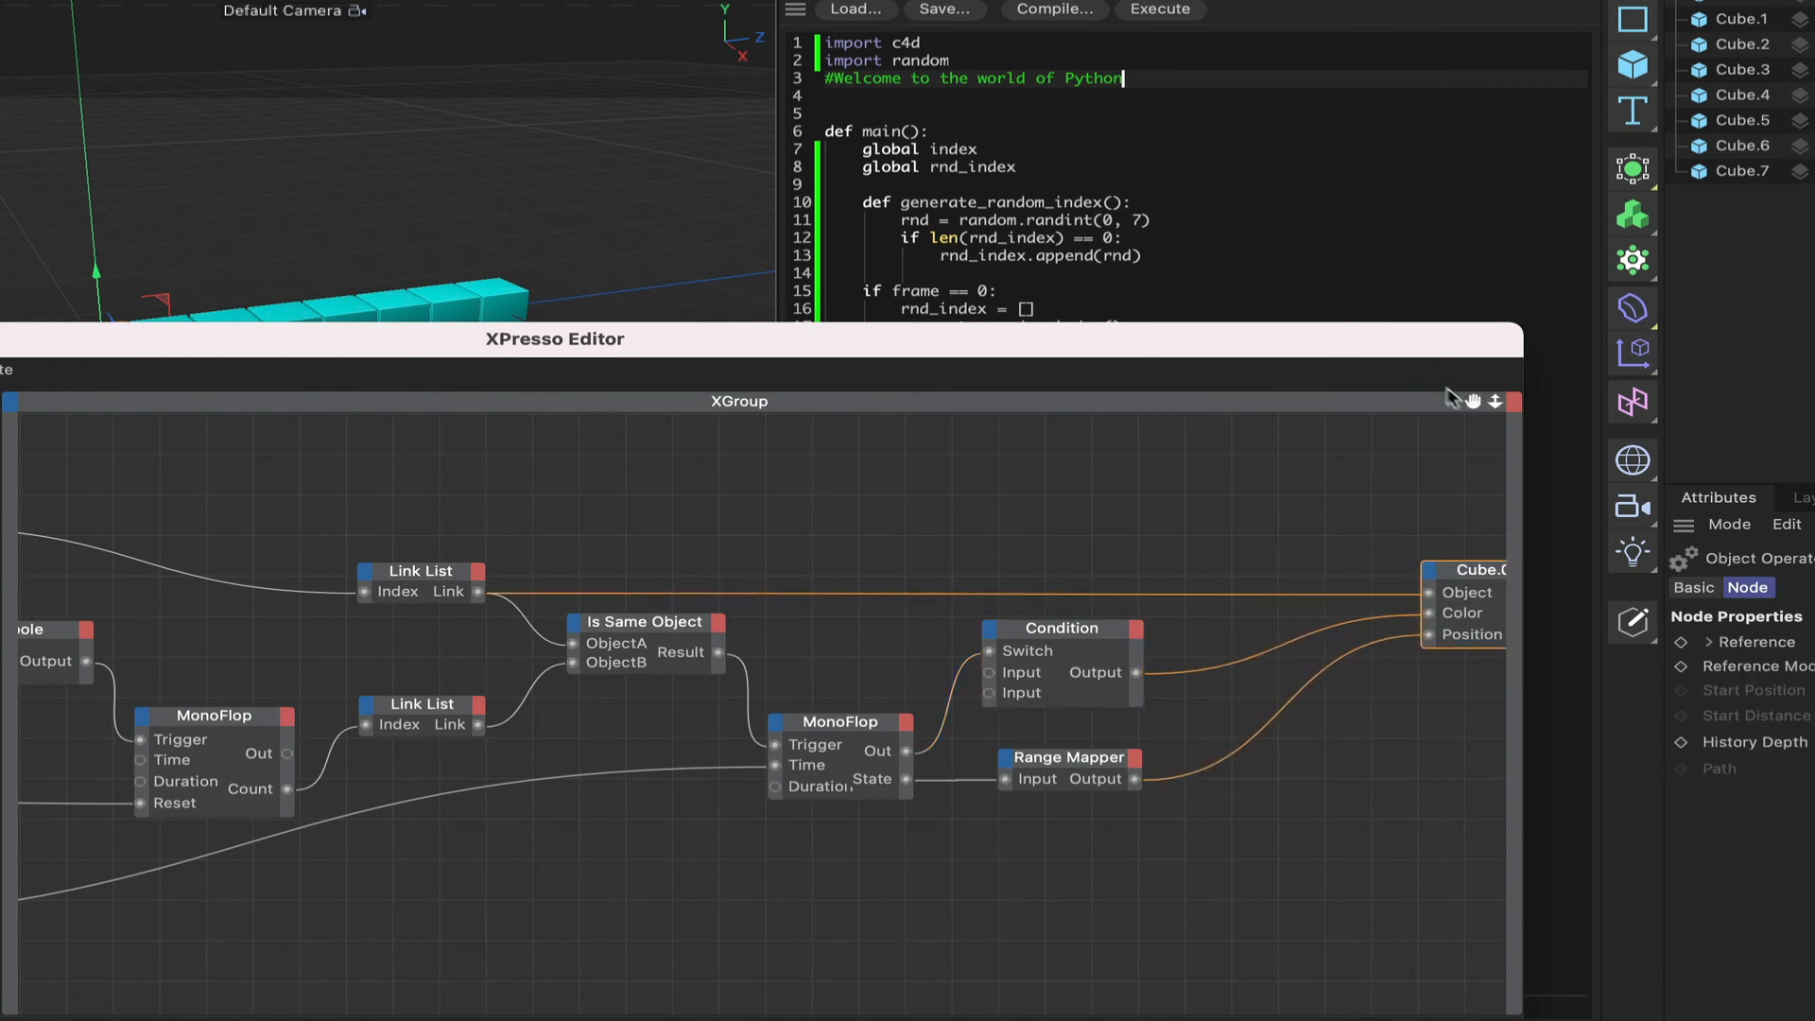
drag(1475, 397, 1482, 404)
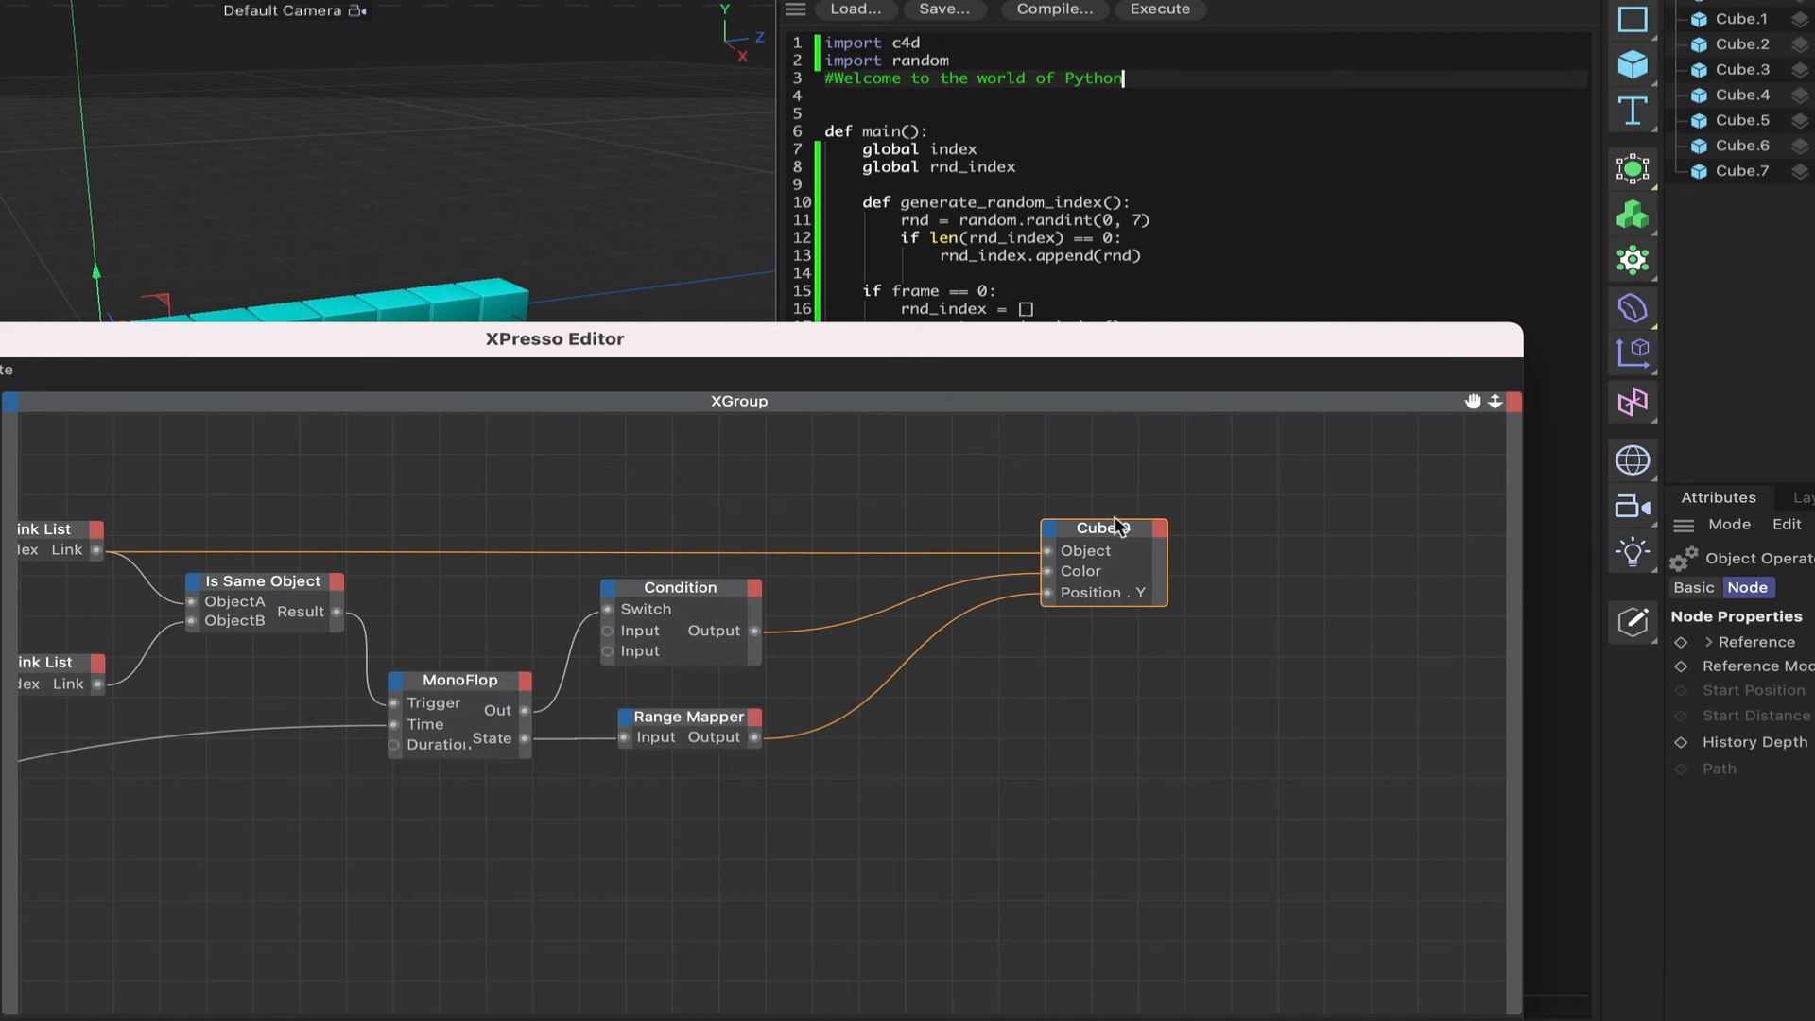
drag(1116, 526, 1328, 525)
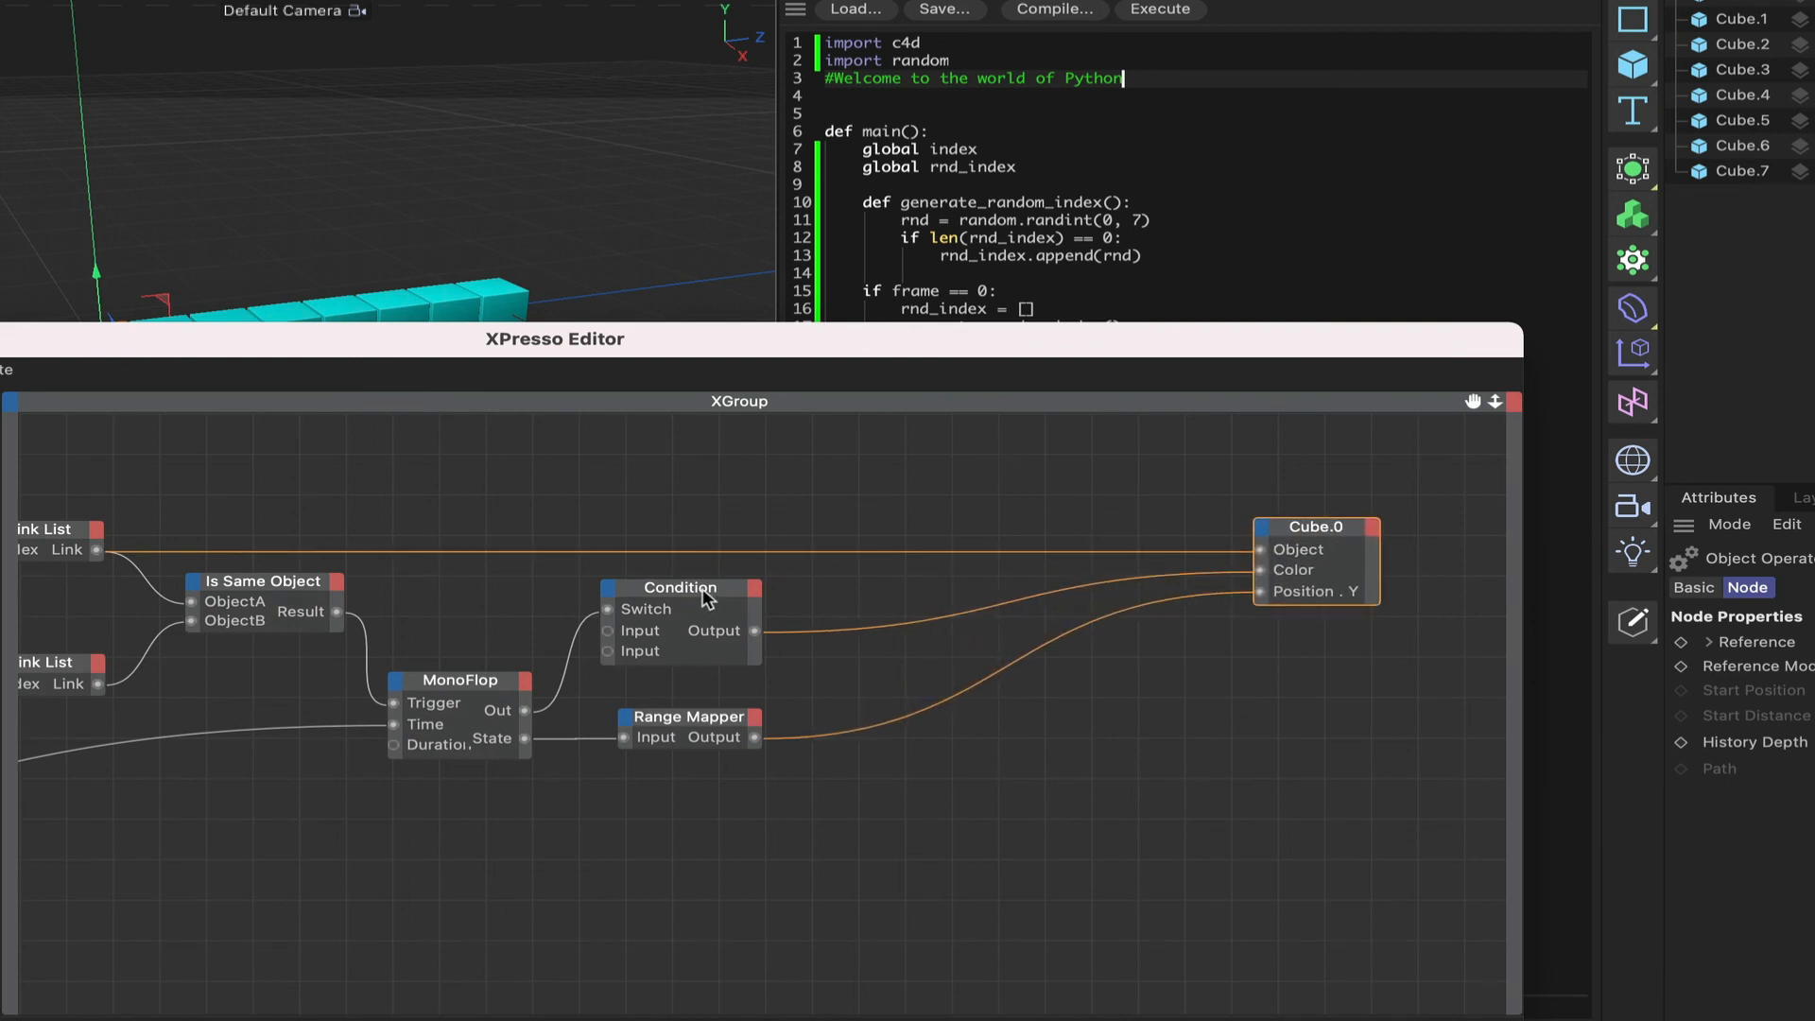
Step: Duplicate the Condition node below the second MonoFlop and add six more Input ports to the copy, enlarged to fit them
drag(704, 596, 493, 835)
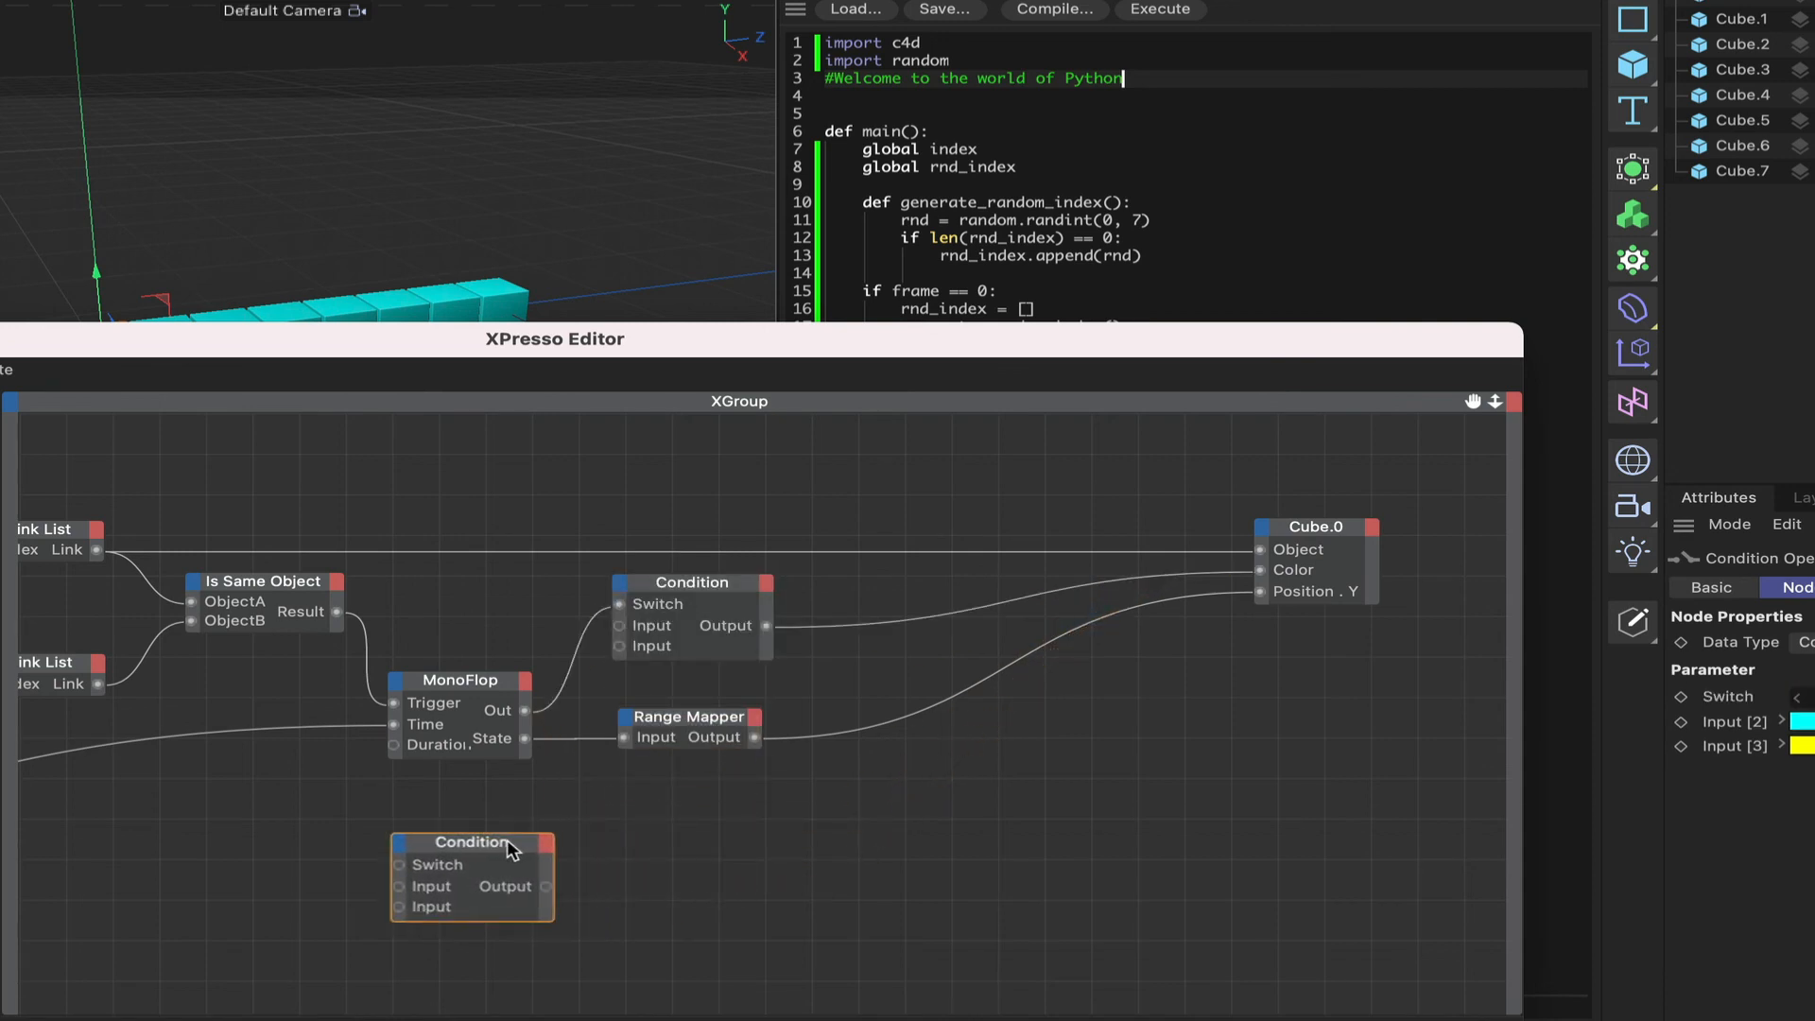
click(396, 849)
click(427, 855)
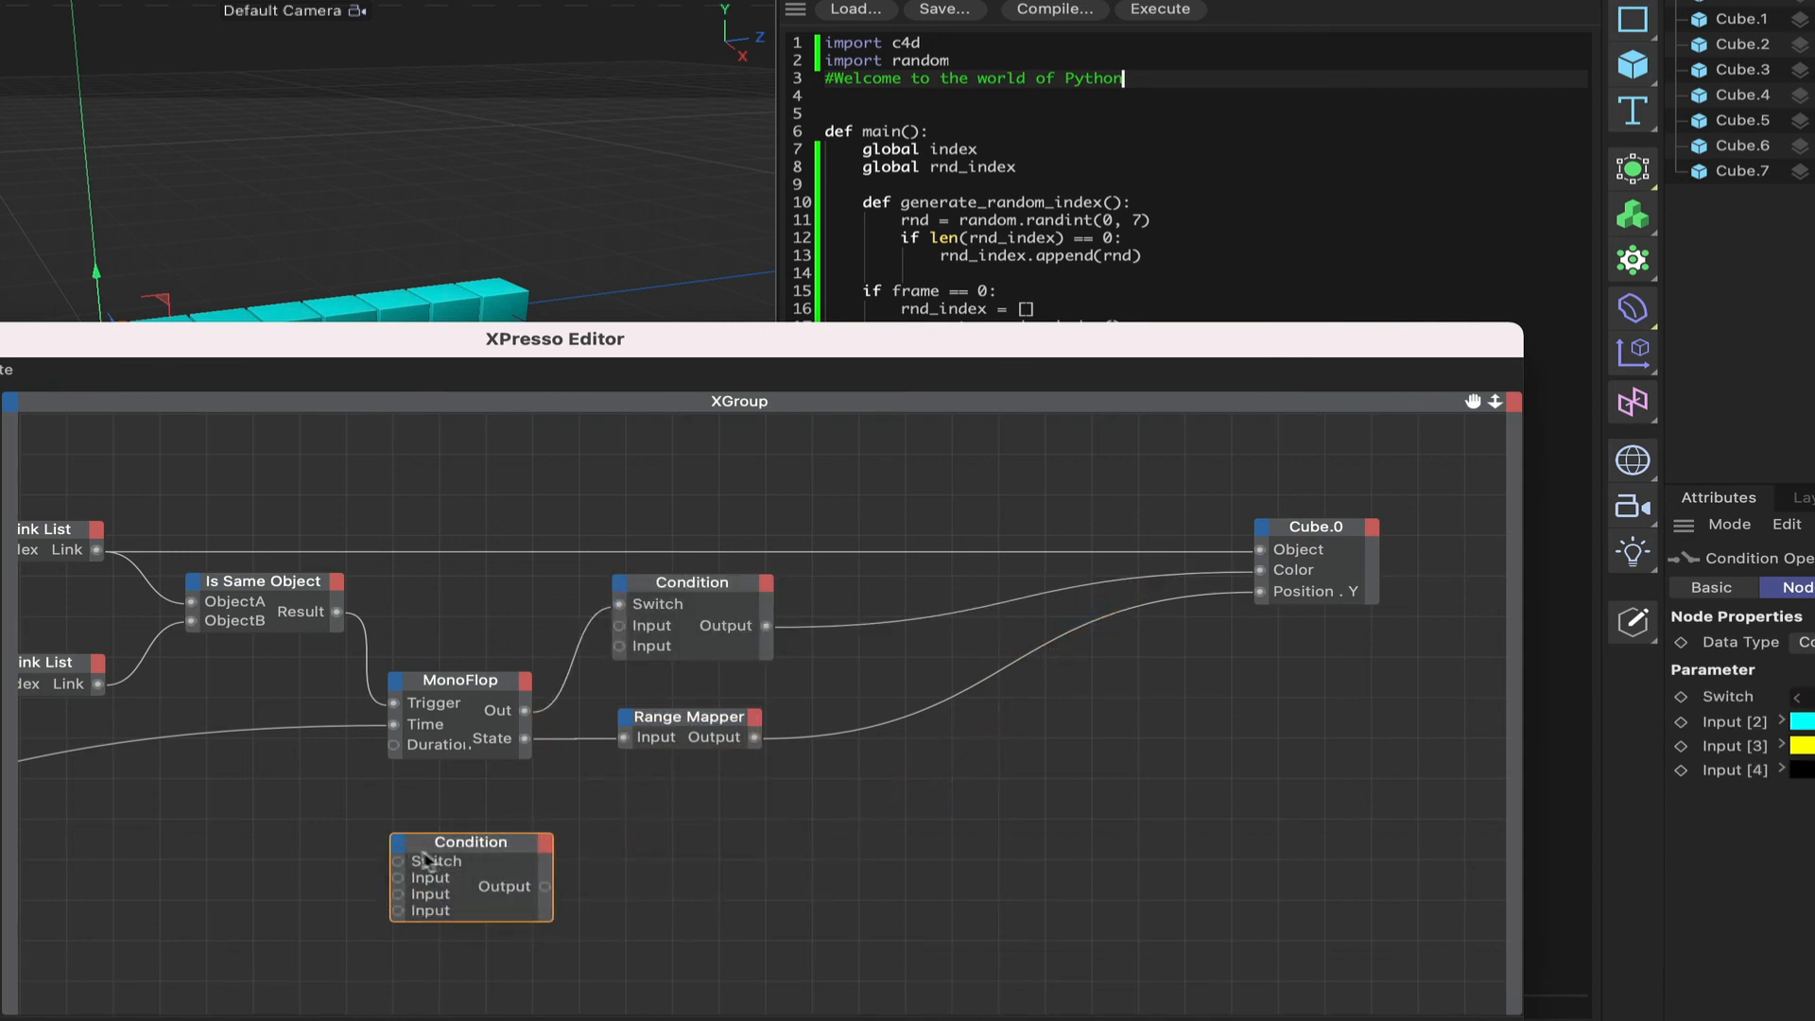
click(397, 847)
click(427, 857)
click(397, 848)
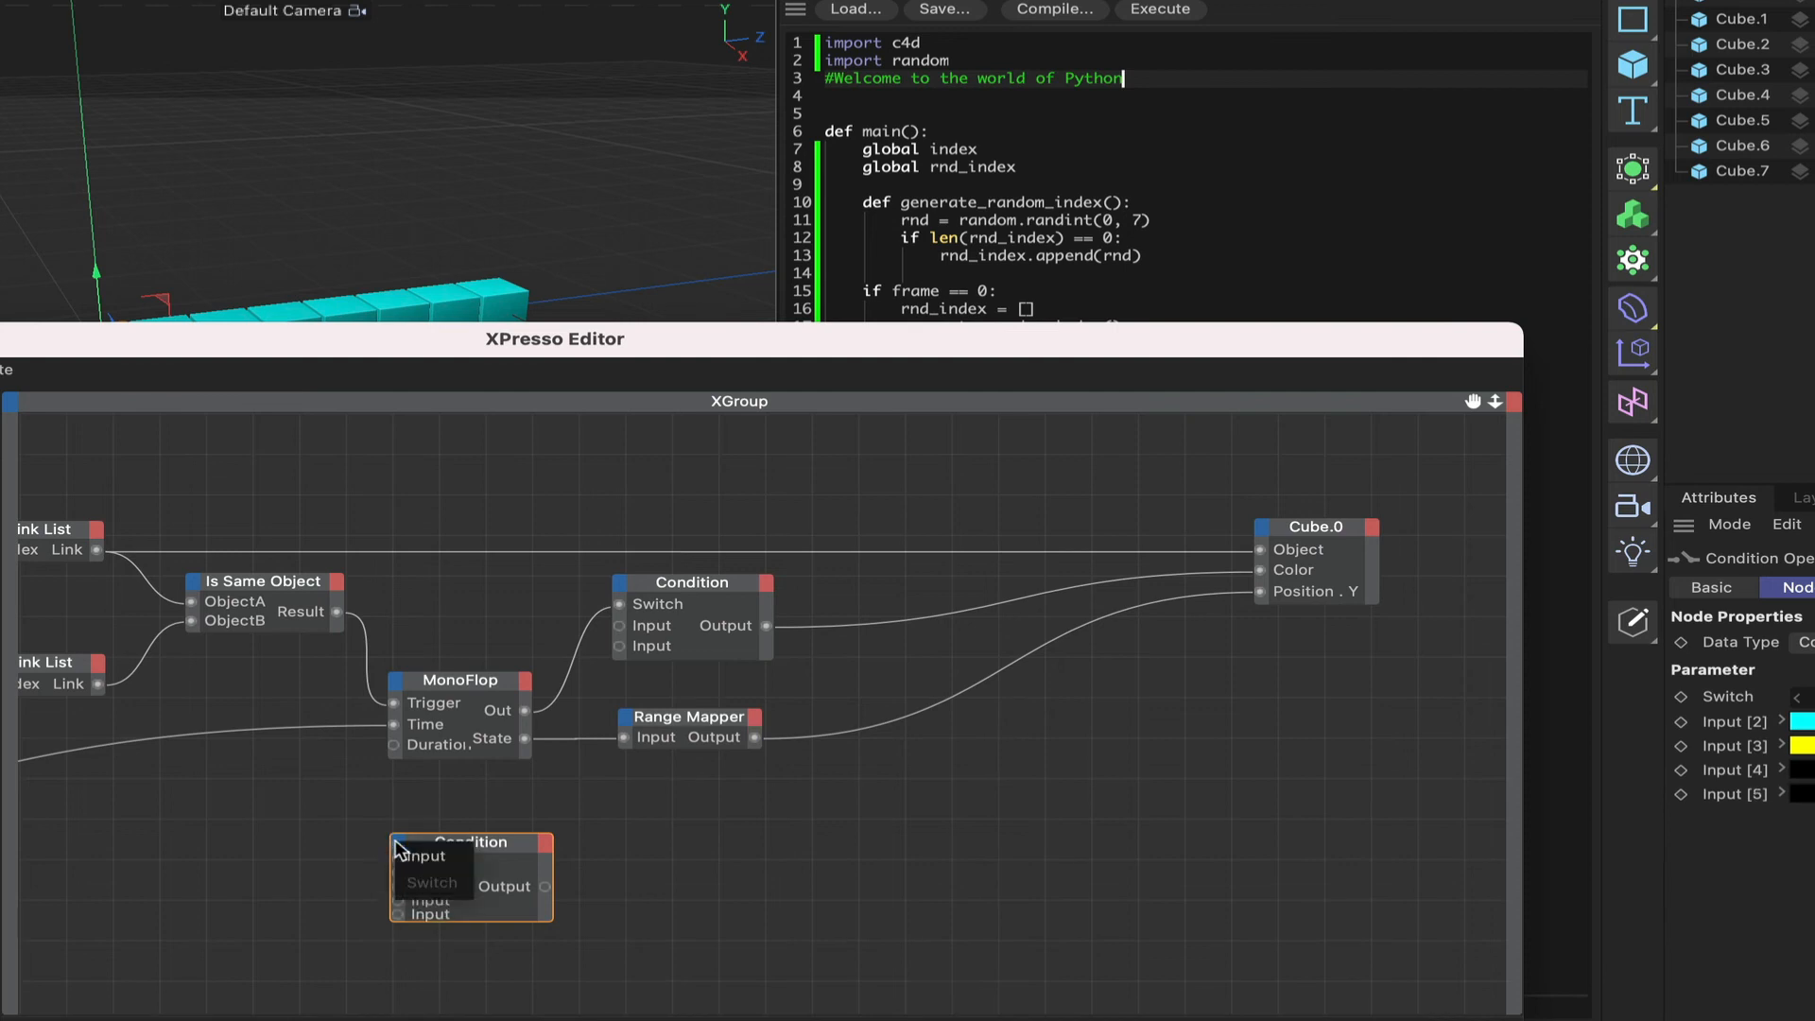
click(427, 857)
click(396, 849)
click(427, 857)
click(397, 848)
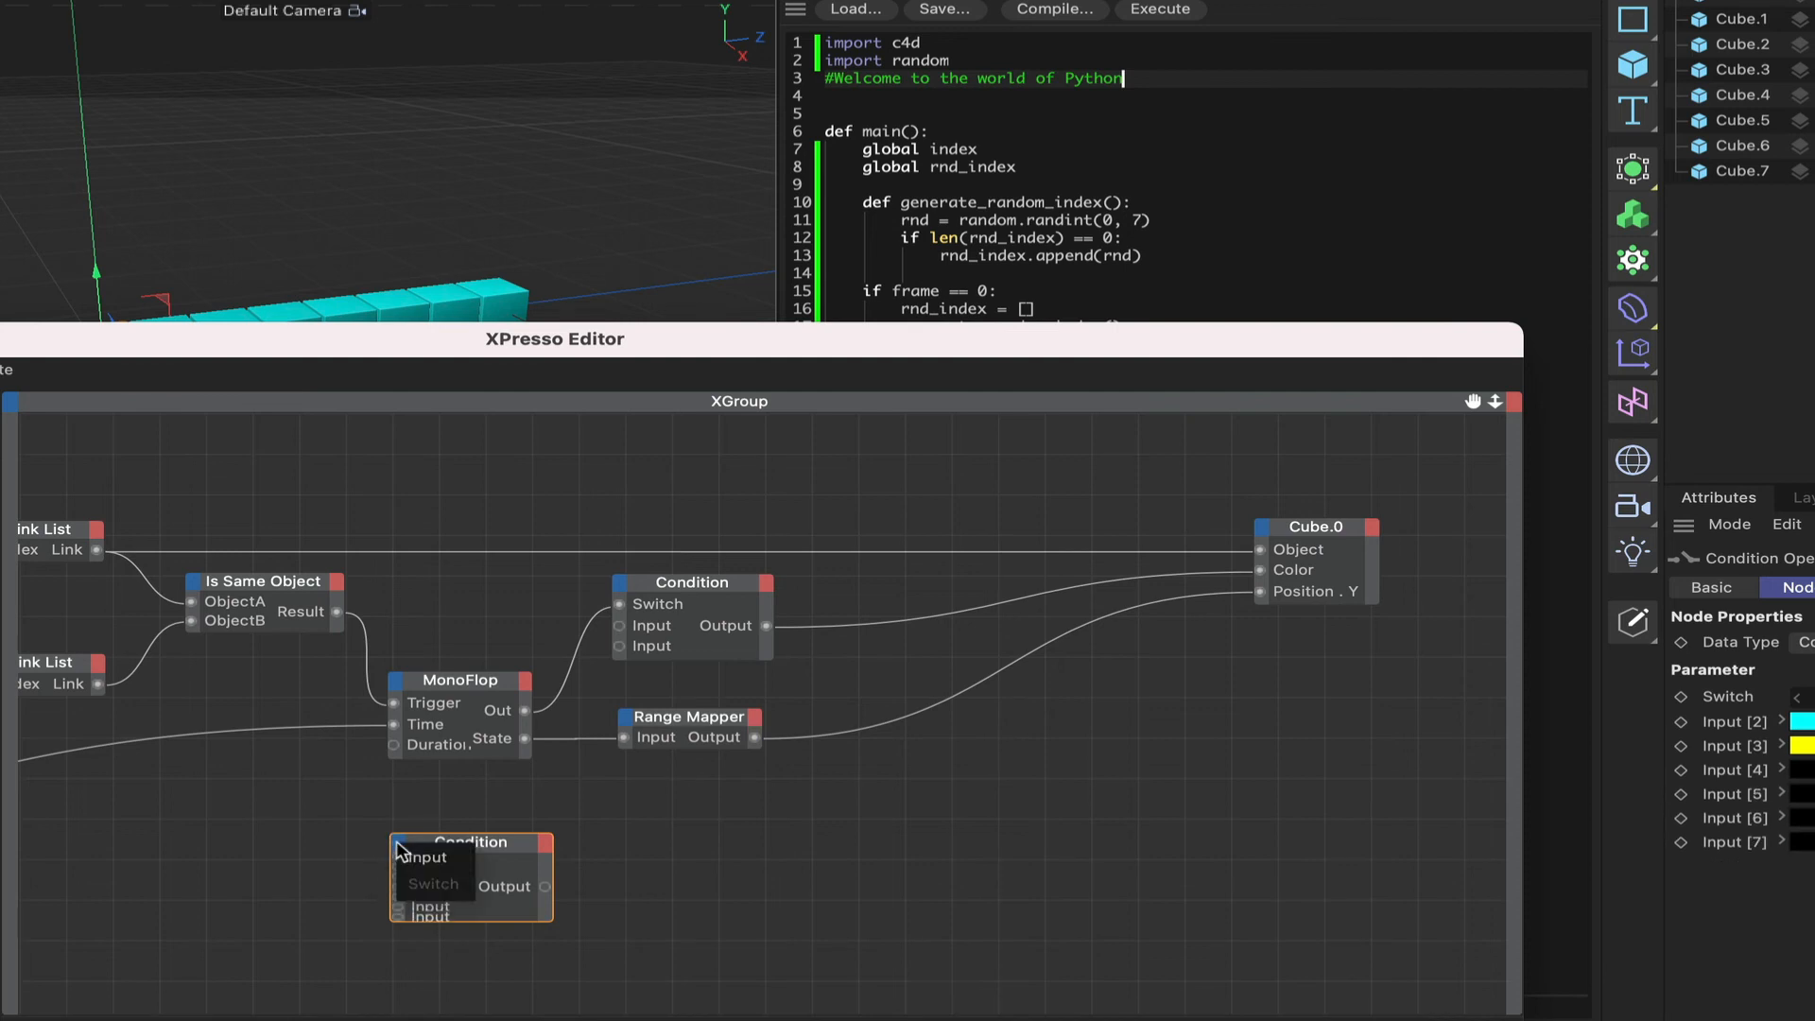
click(427, 856)
click(398, 848)
click(427, 856)
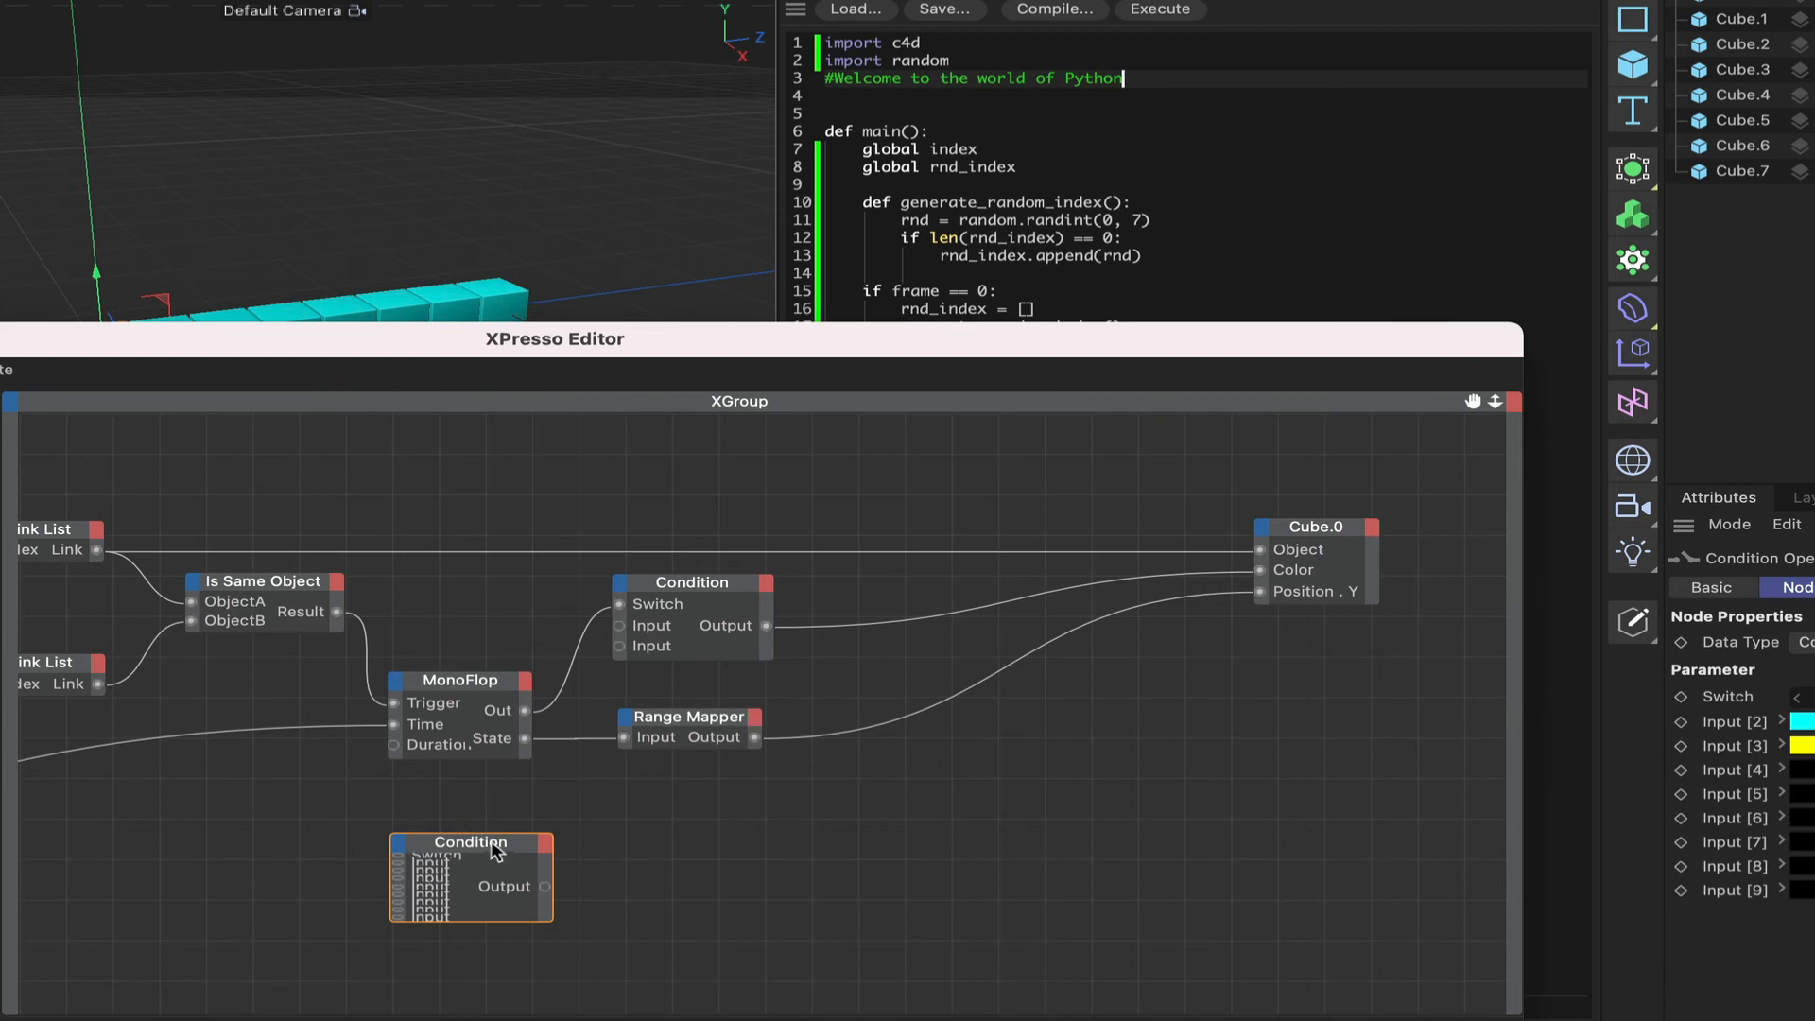
drag(492, 854, 492, 819)
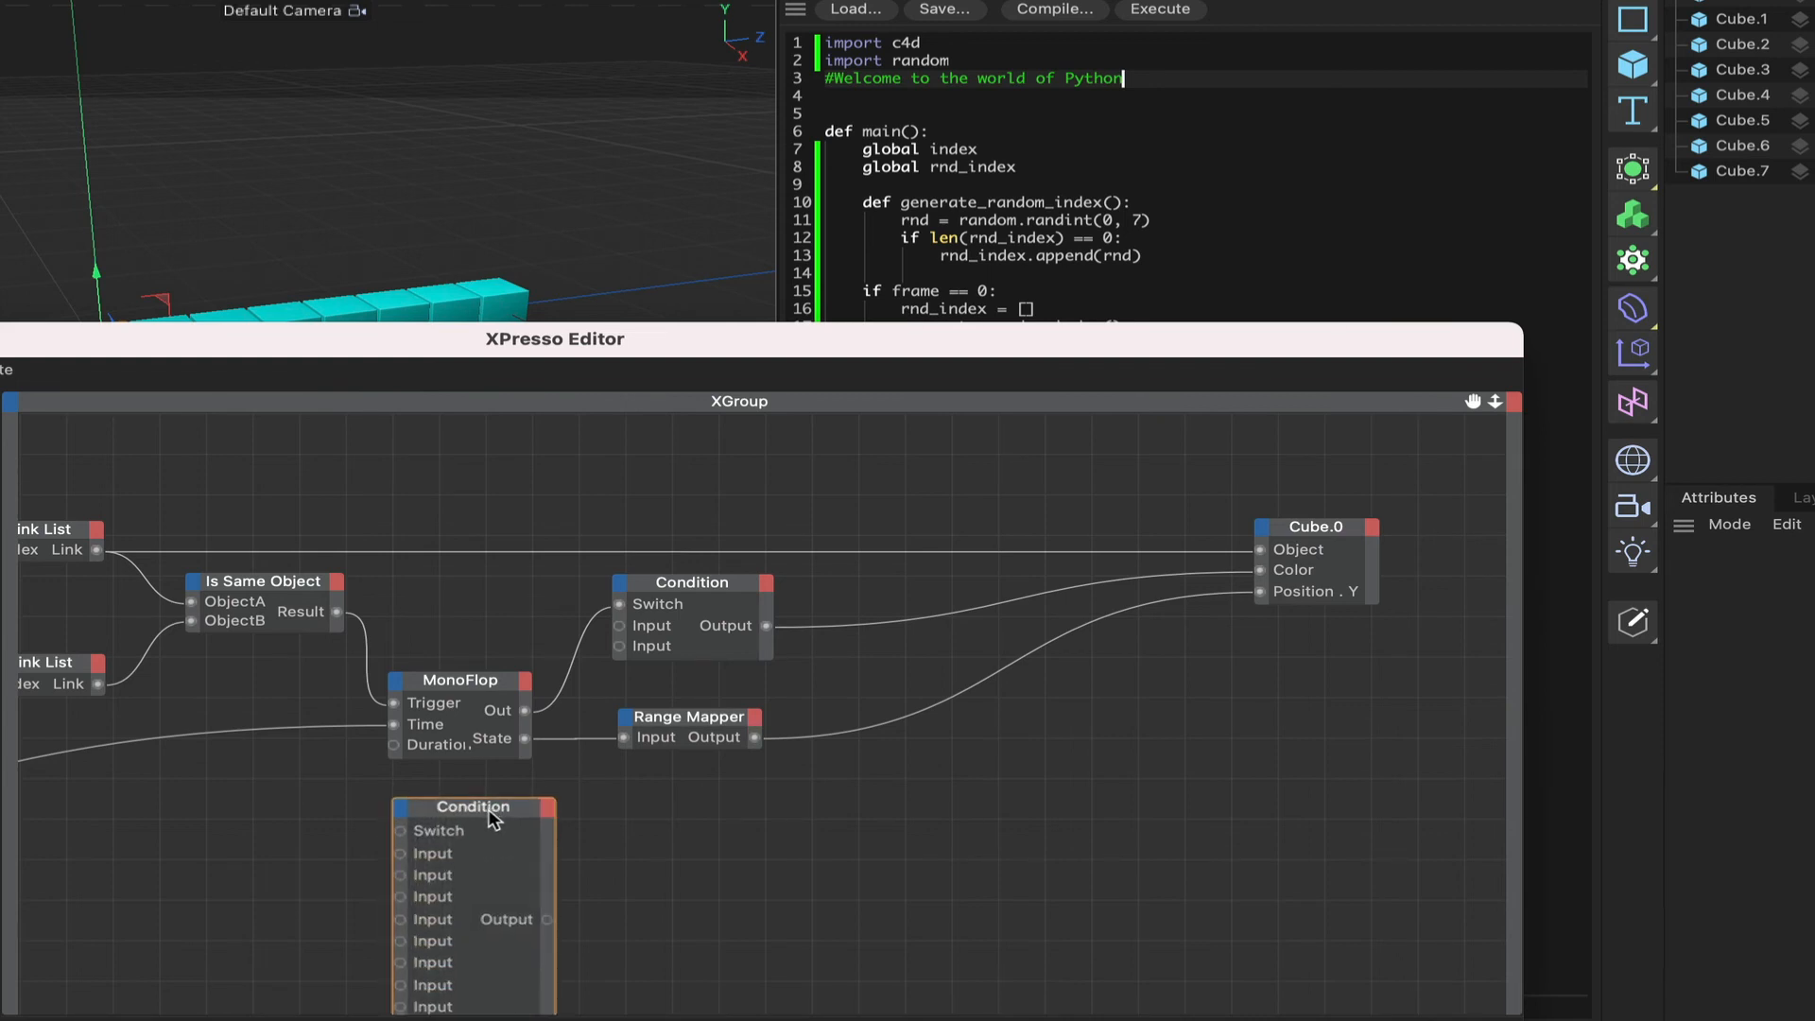
Step: Connect the Python node's index output to the Switch input of the duplicated Condition node
drag(1473, 401, 1814, 369)
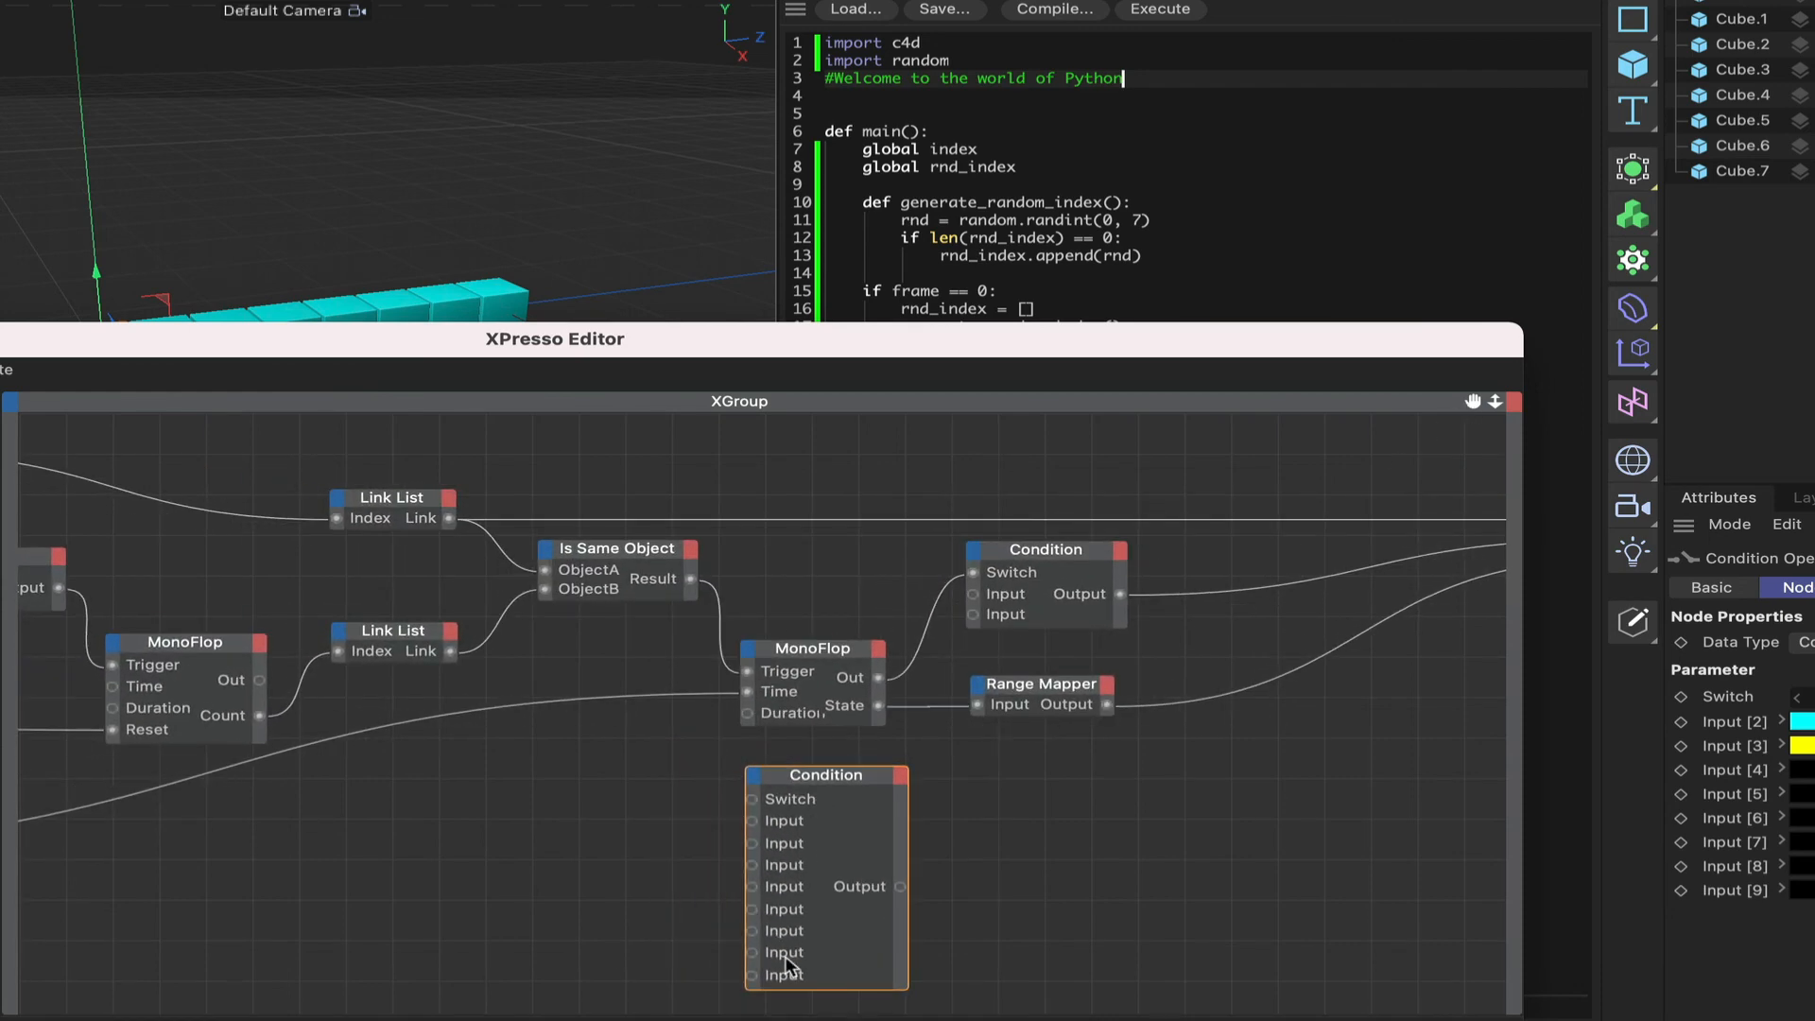
middle_drag(238, 473, 477, 470)
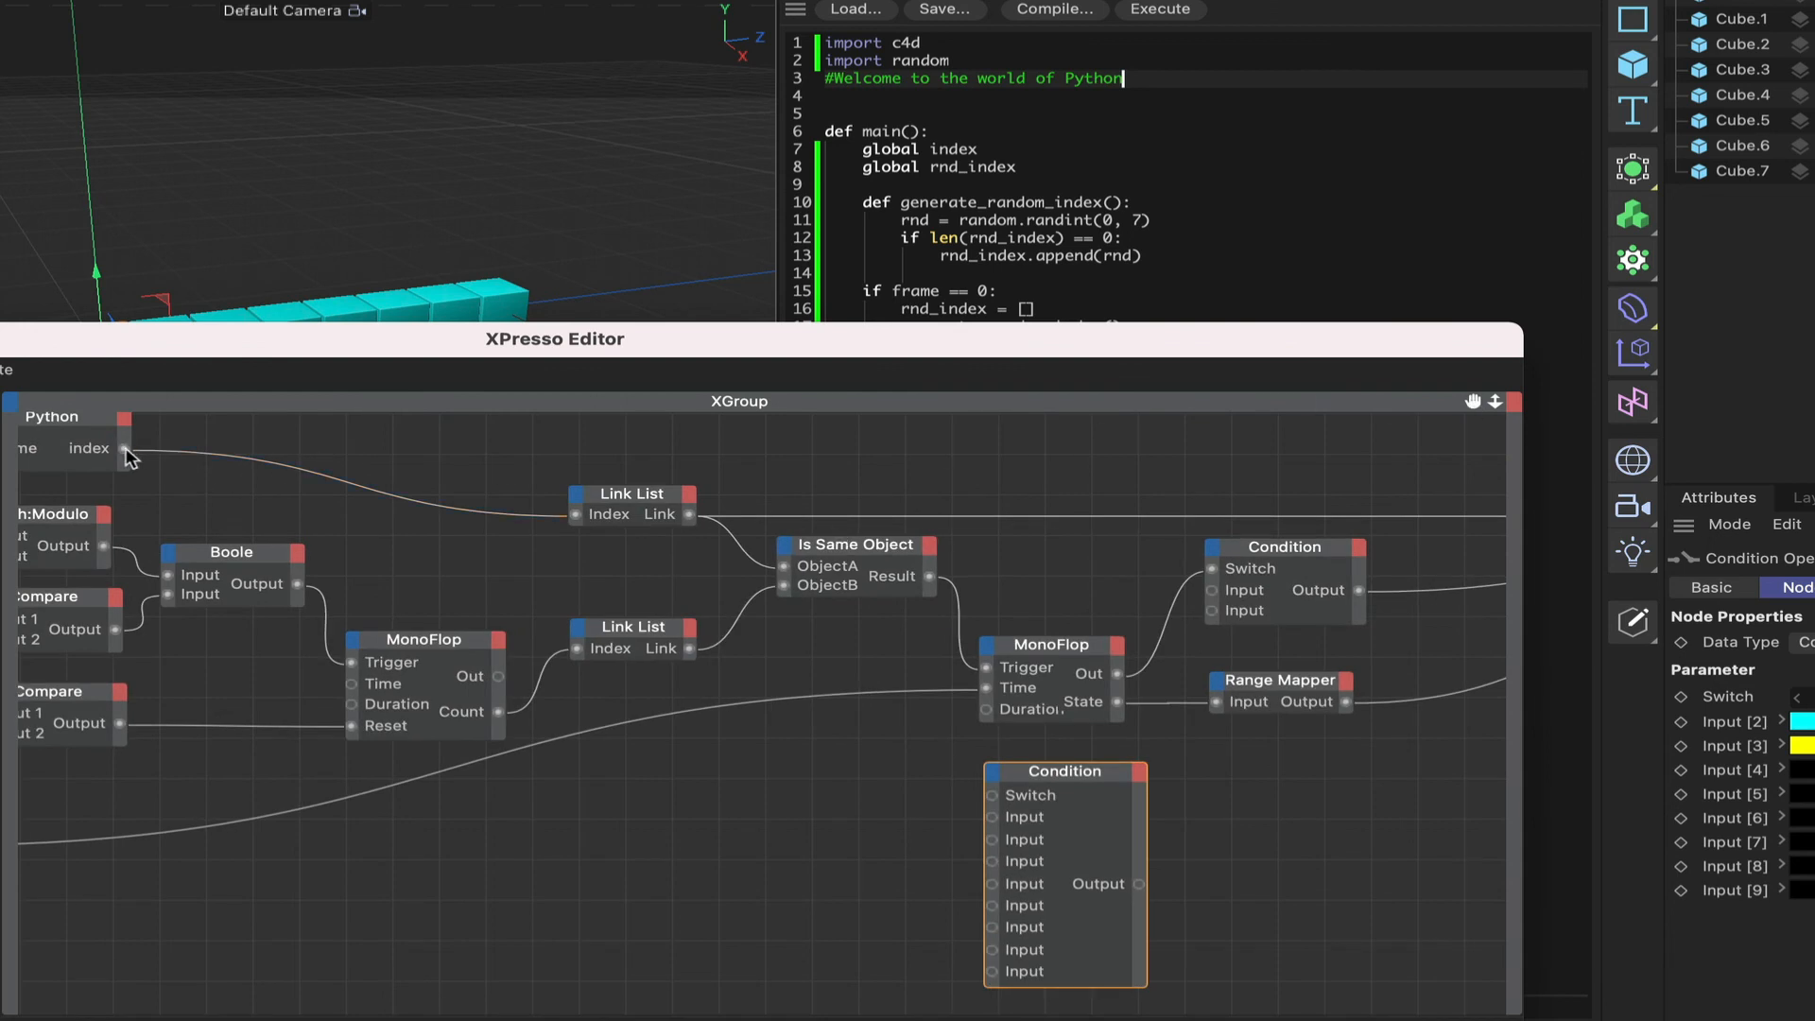
drag(129, 458, 993, 801)
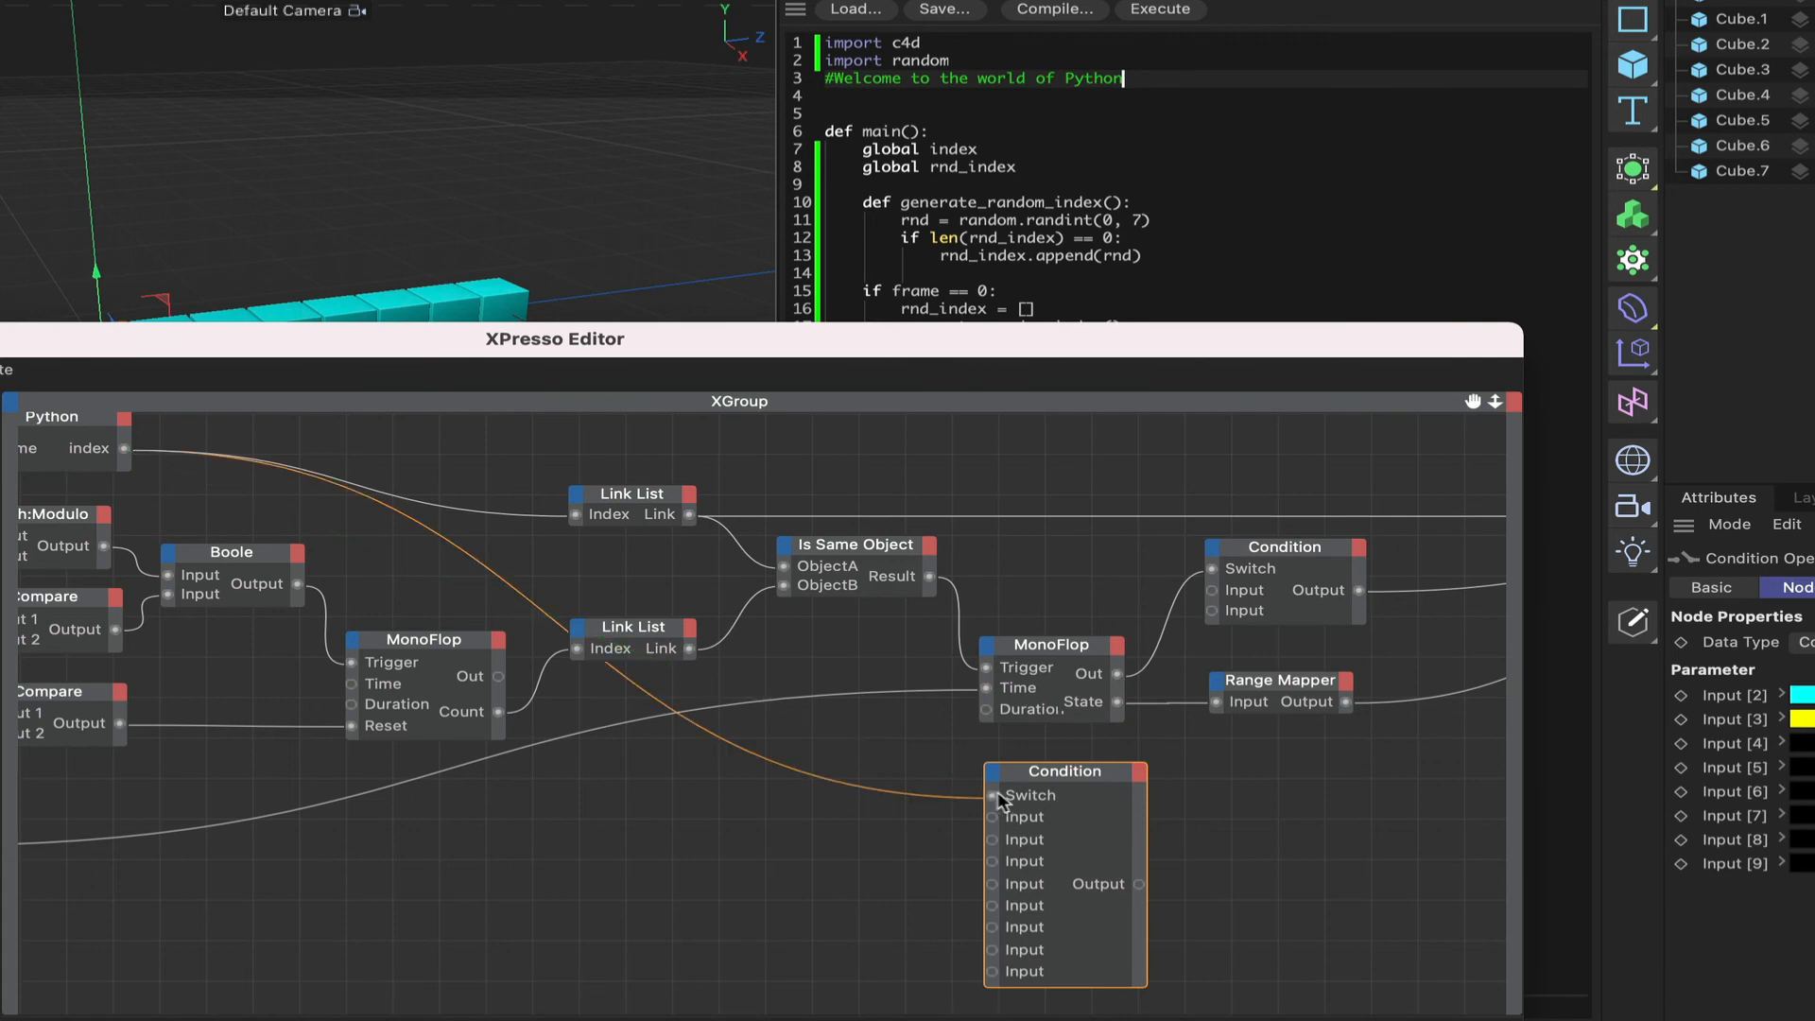
Step: Set Input [2] of the duplicated Condition node to red (255, 0, 0)
drag(1212, 351, 937, 357)
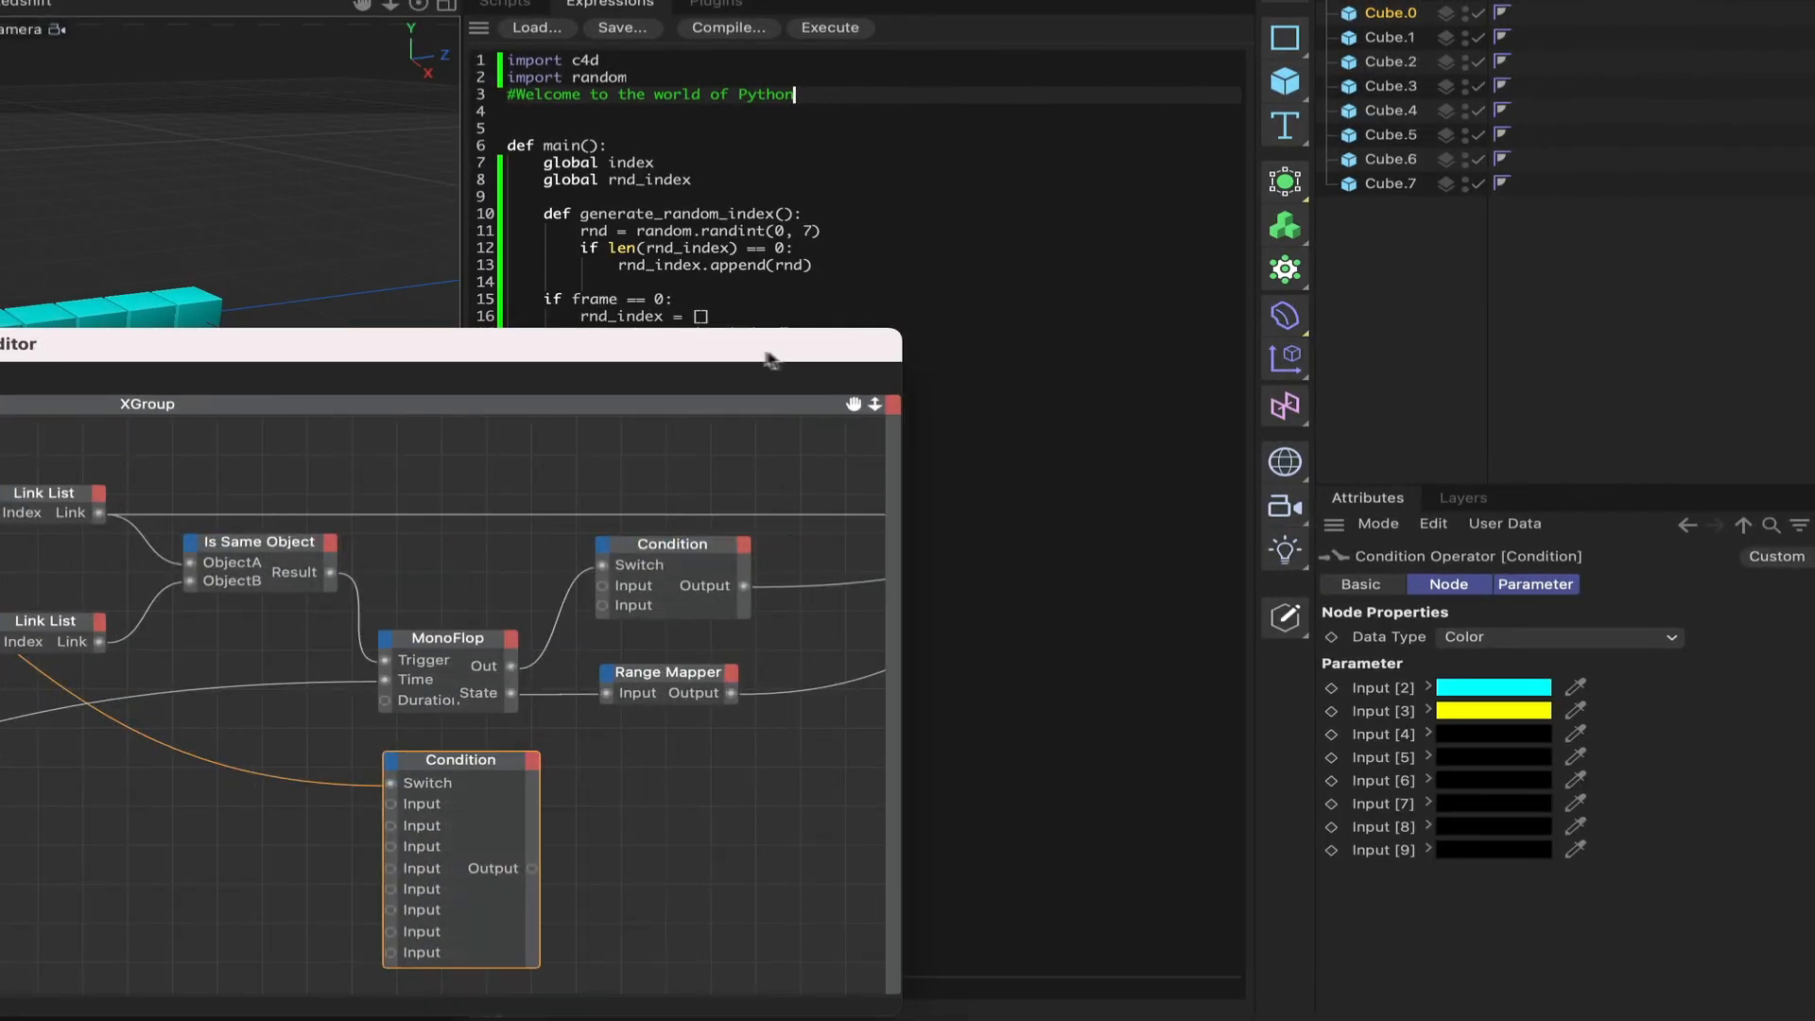
click(1498, 690)
drag(1719, 830, 1790, 828)
drag(1588, 856, 1503, 881)
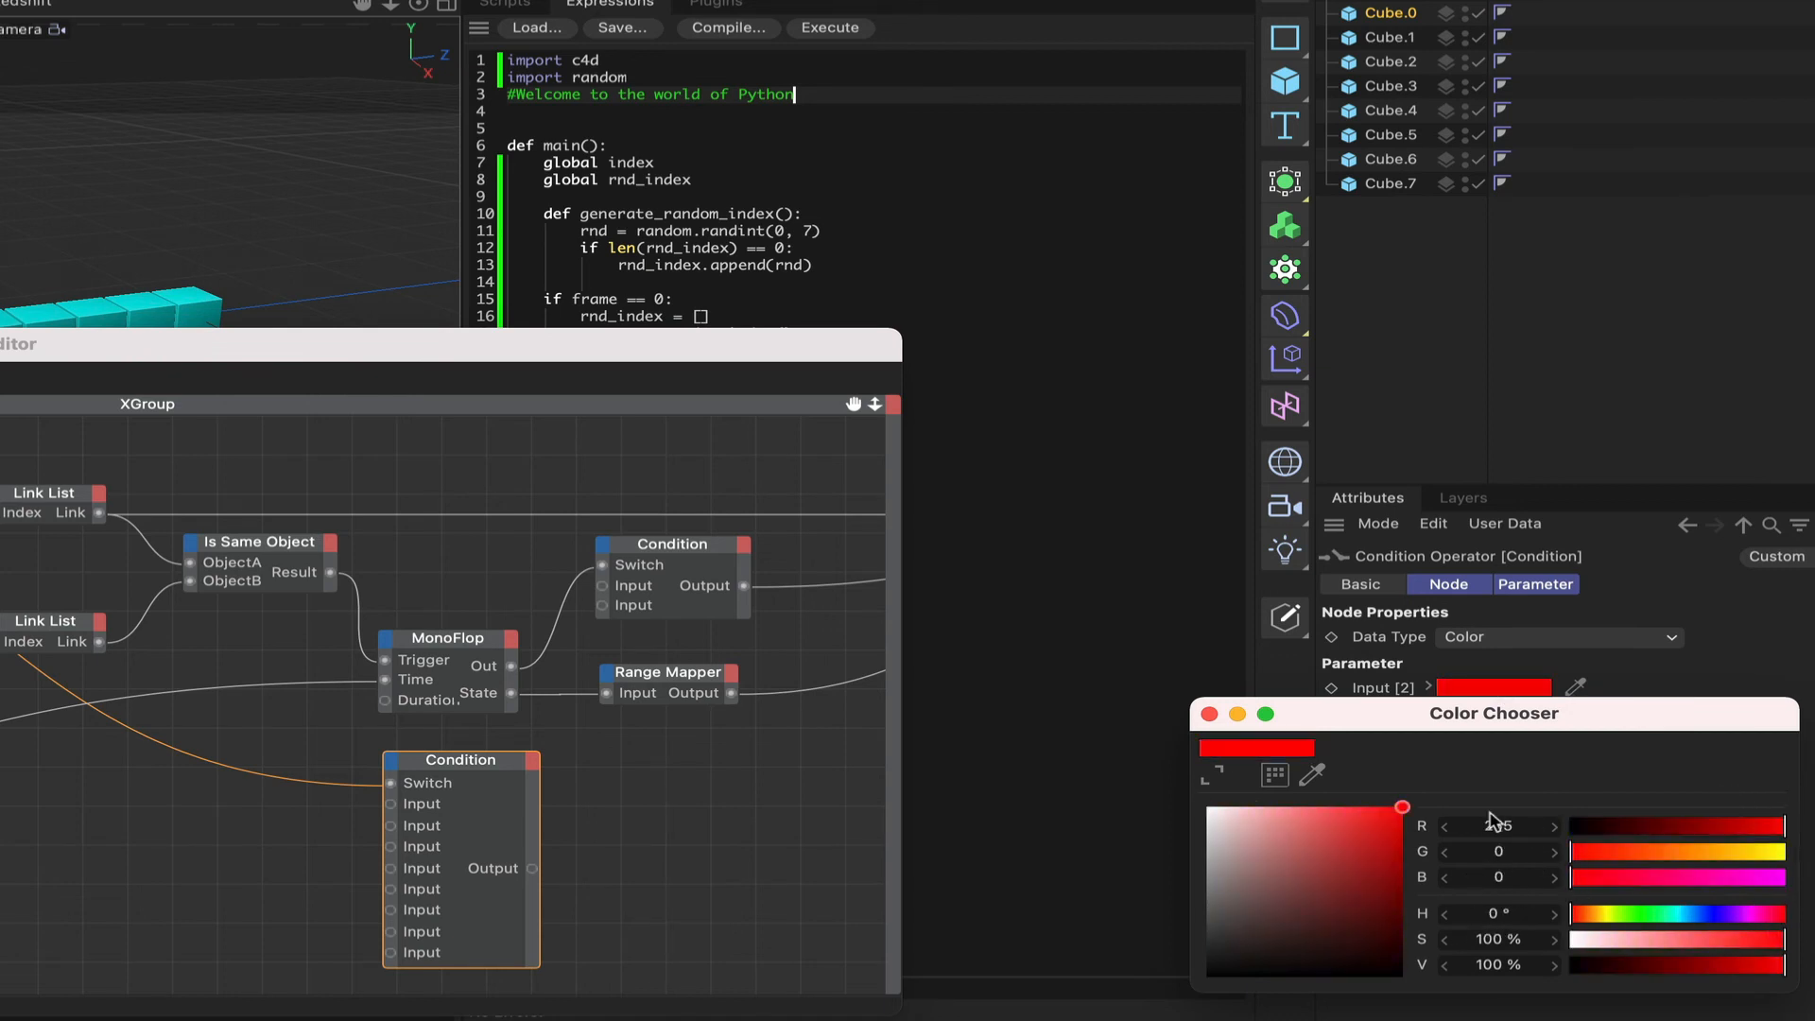
click(1209, 713)
Step: Set the duplicated Condition node's Input [3] to yellow (255, 248, 0) and Input [4] to blue (0, 0, 255)
click(1518, 712)
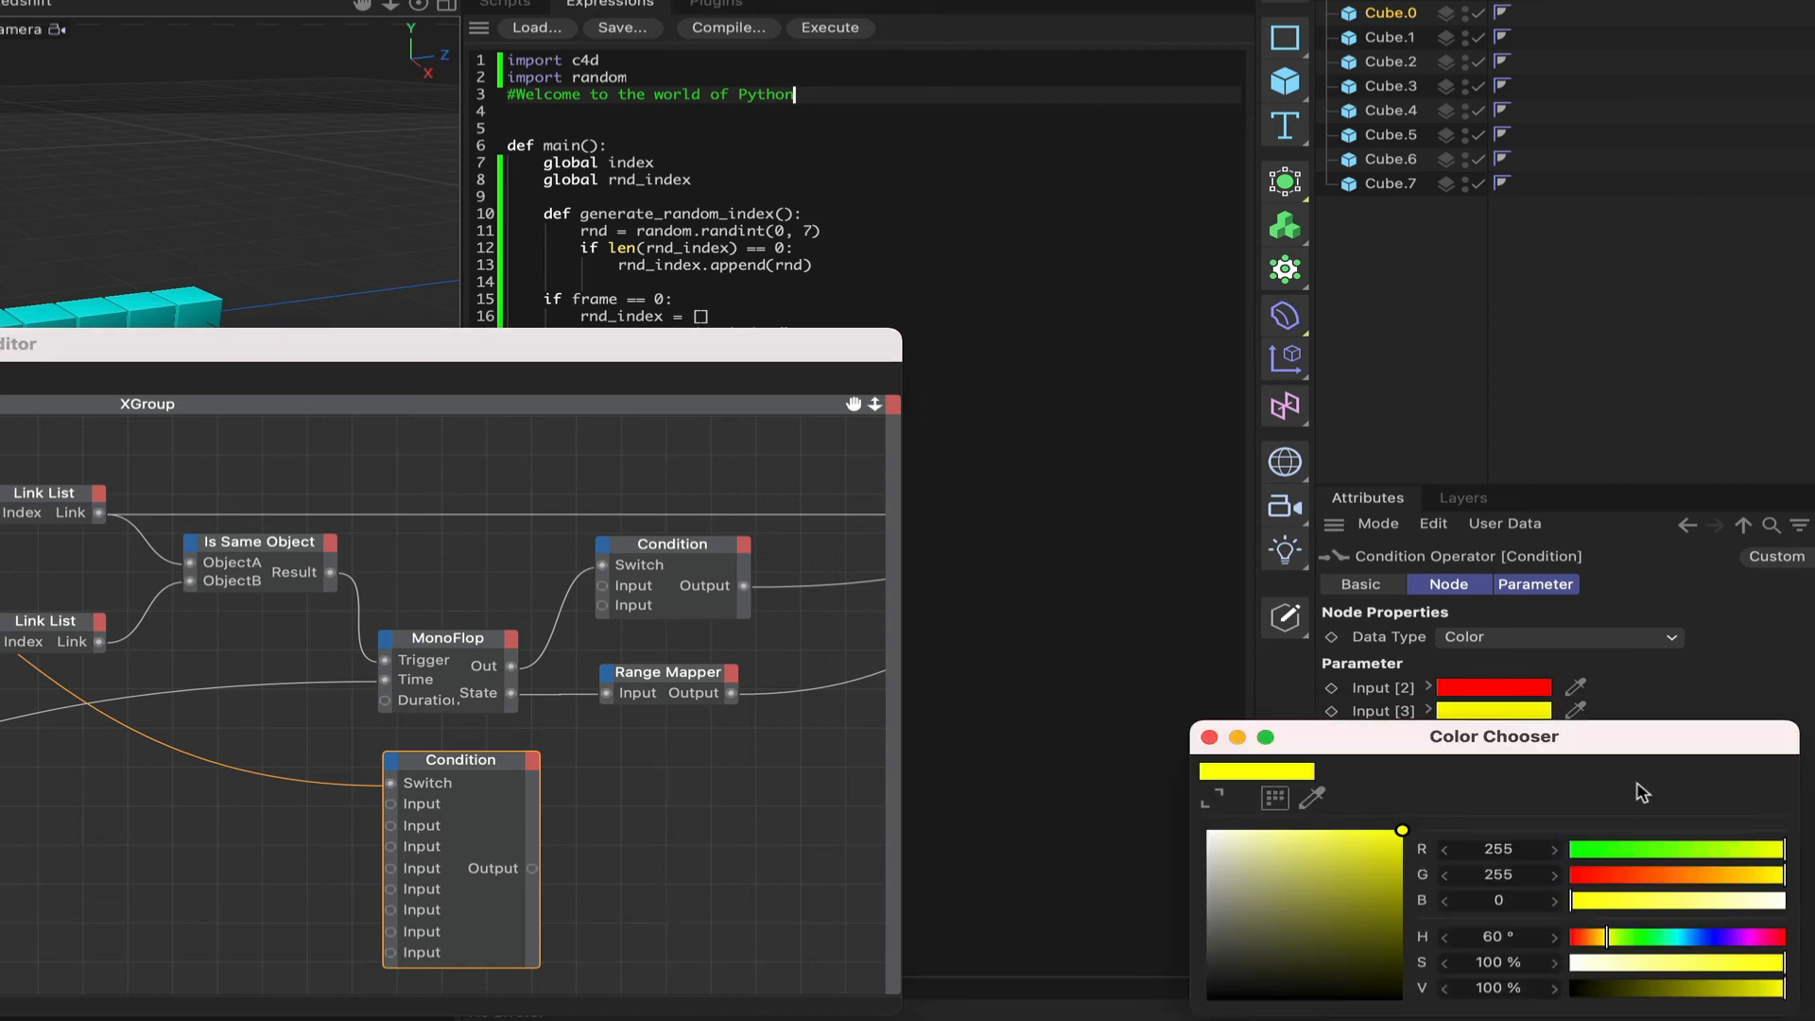
drag(1676, 889, 1612, 867)
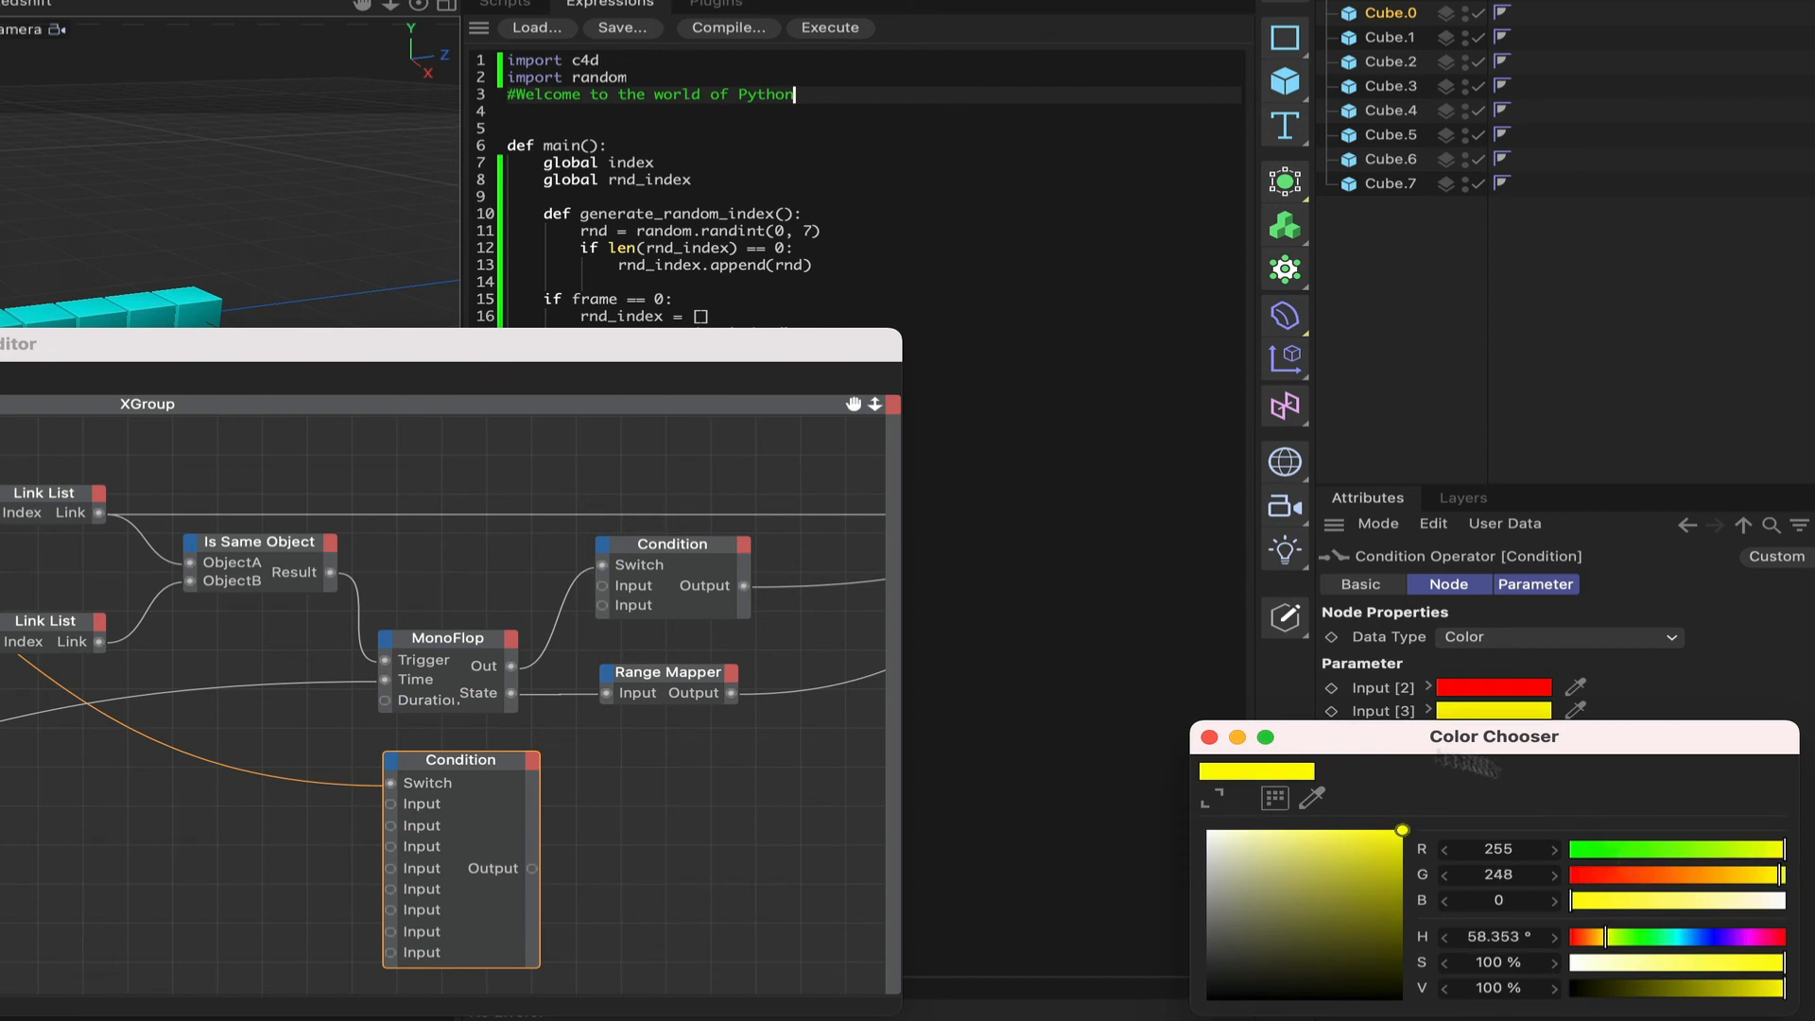
click(1209, 737)
click(1504, 736)
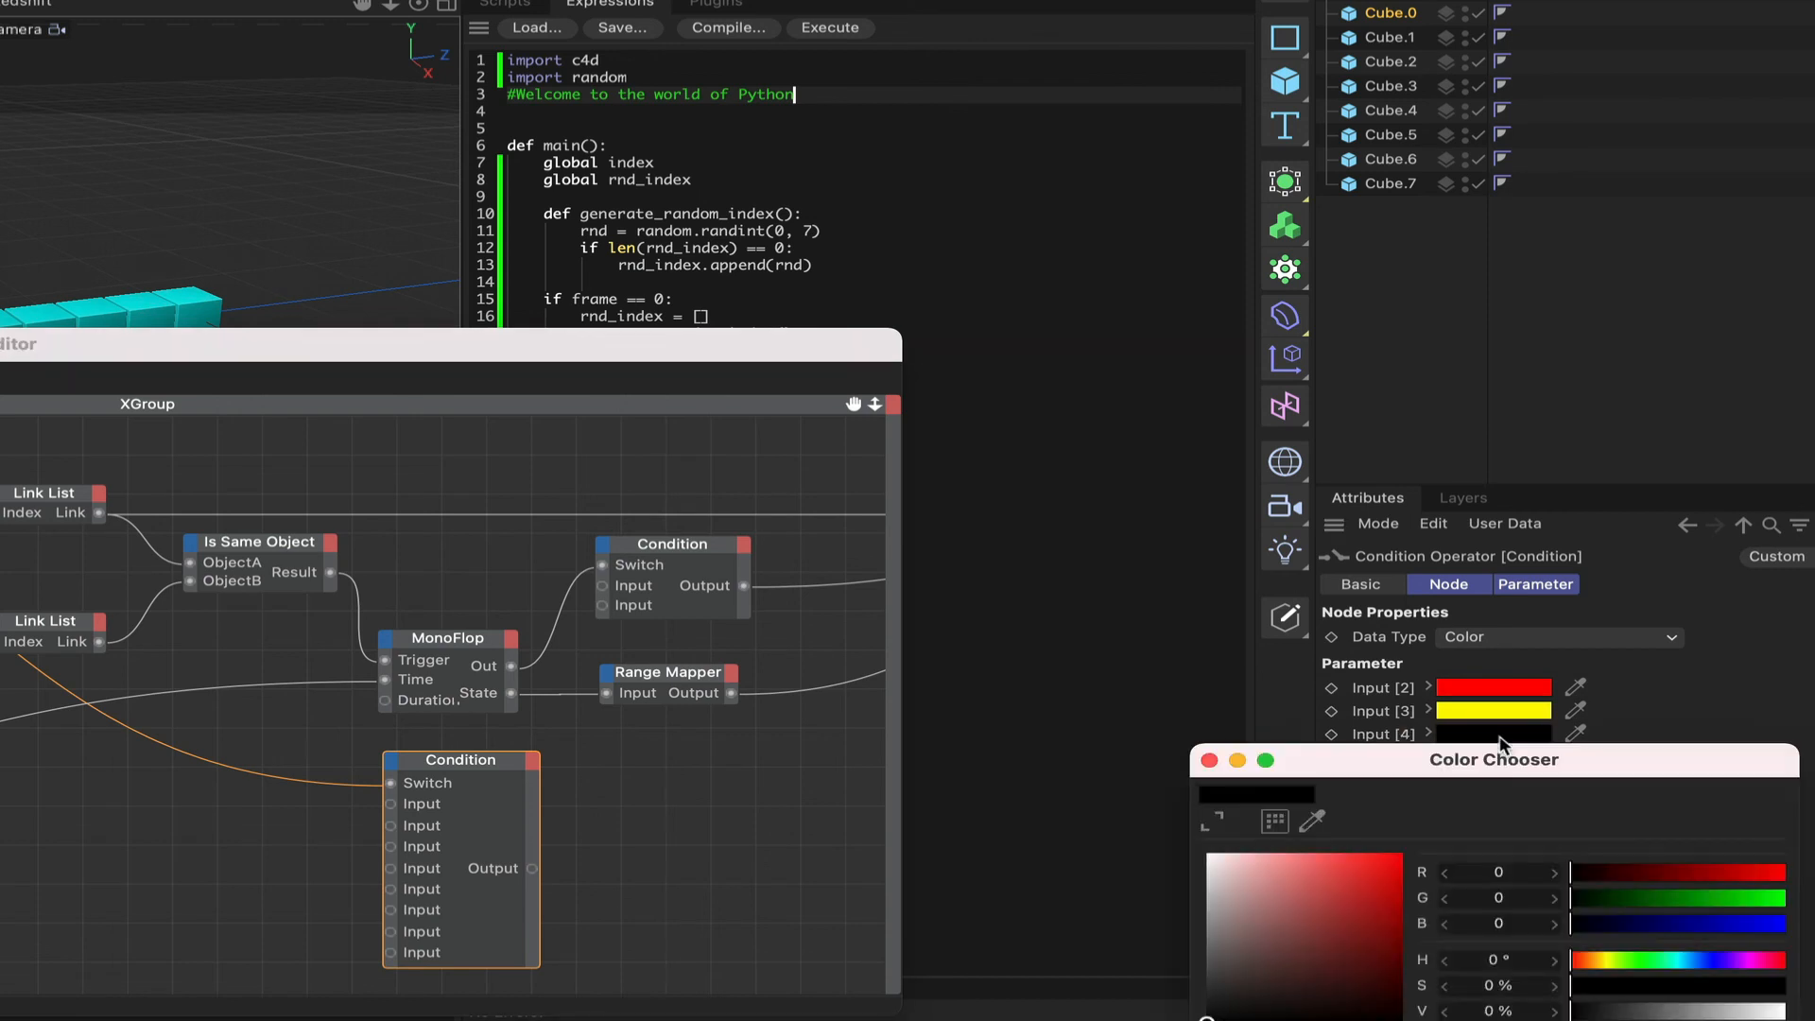
drag(1669, 923, 1786, 924)
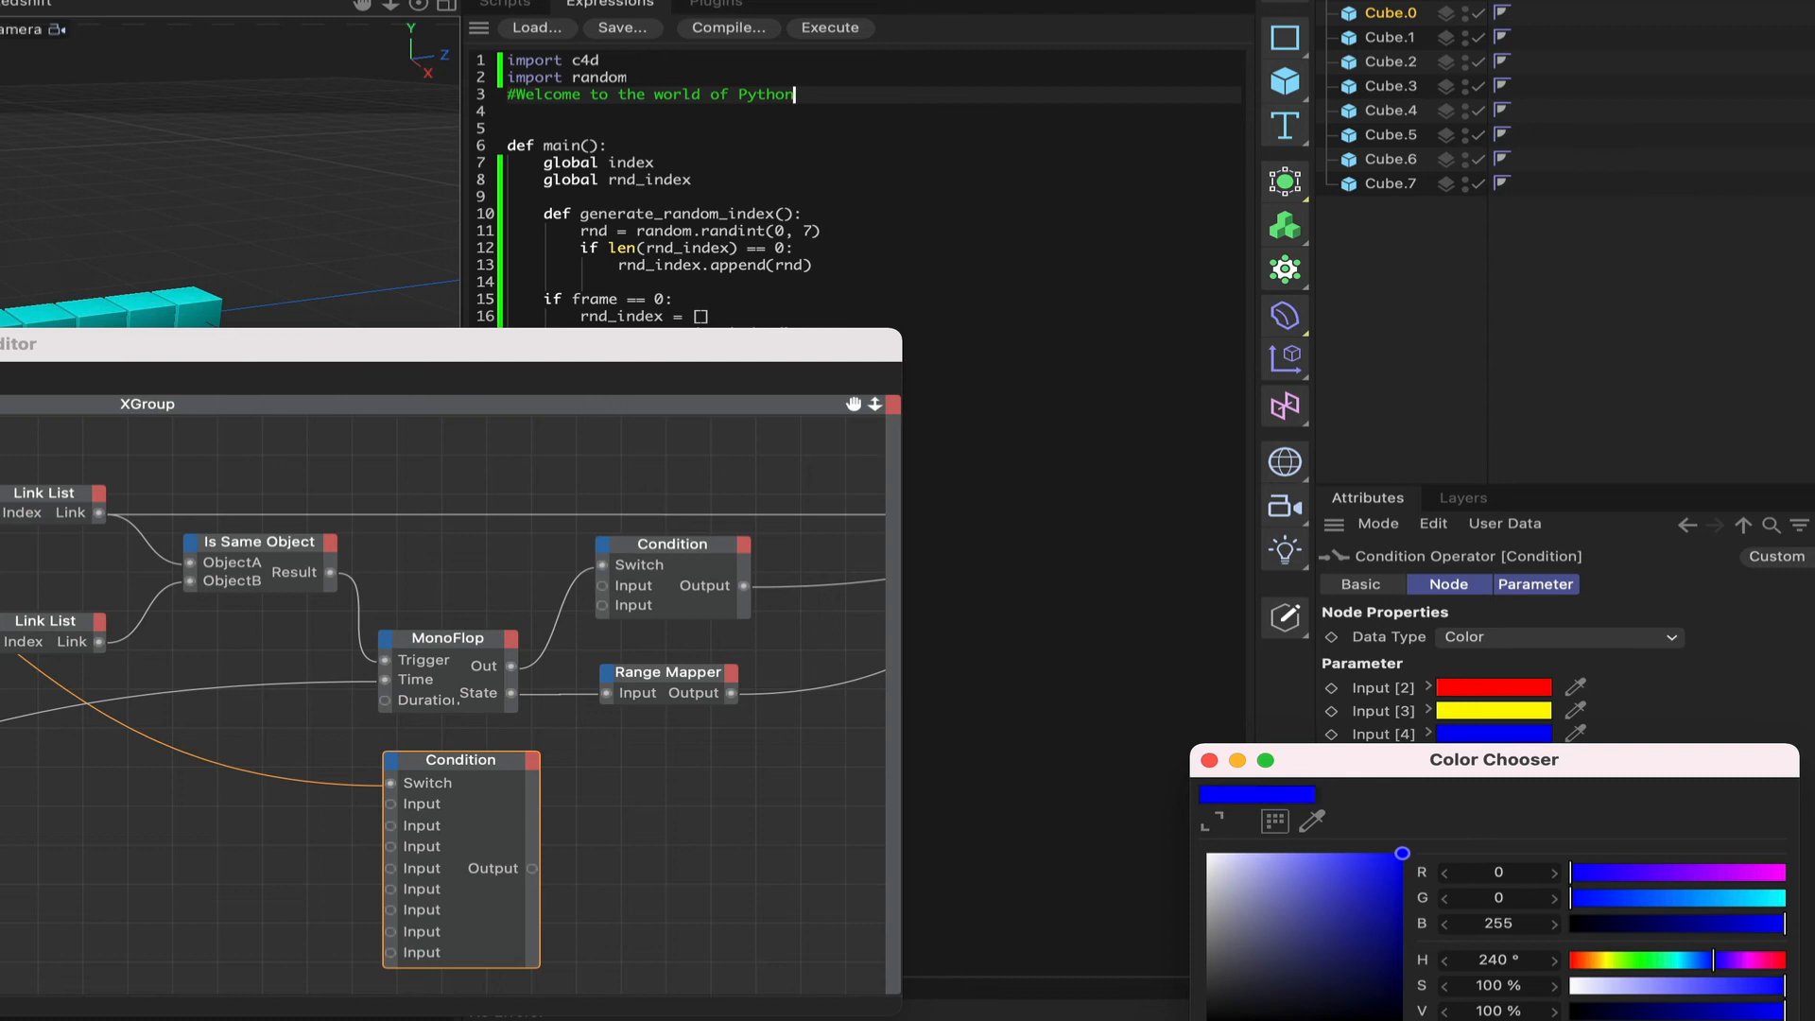
click(1209, 762)
Step: Set Input [5] of the duplicated Condition node to orange (255, 128, 0)
click(1456, 757)
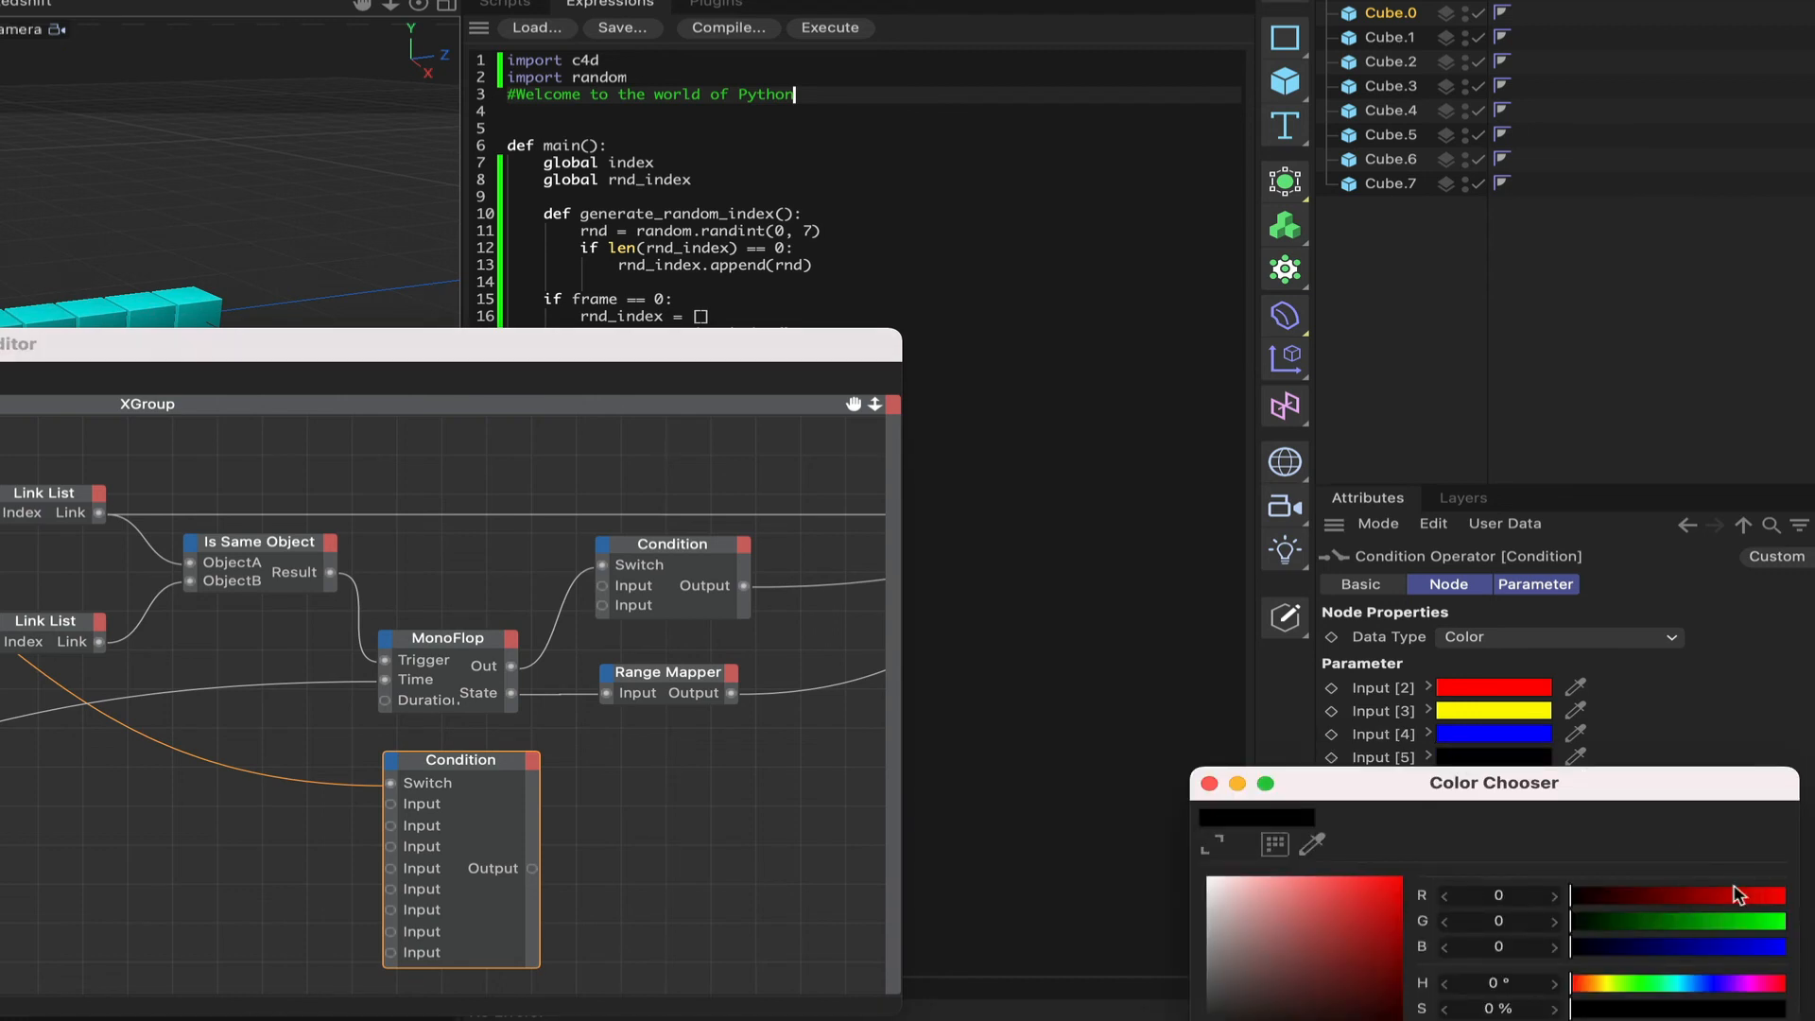
click(1776, 908)
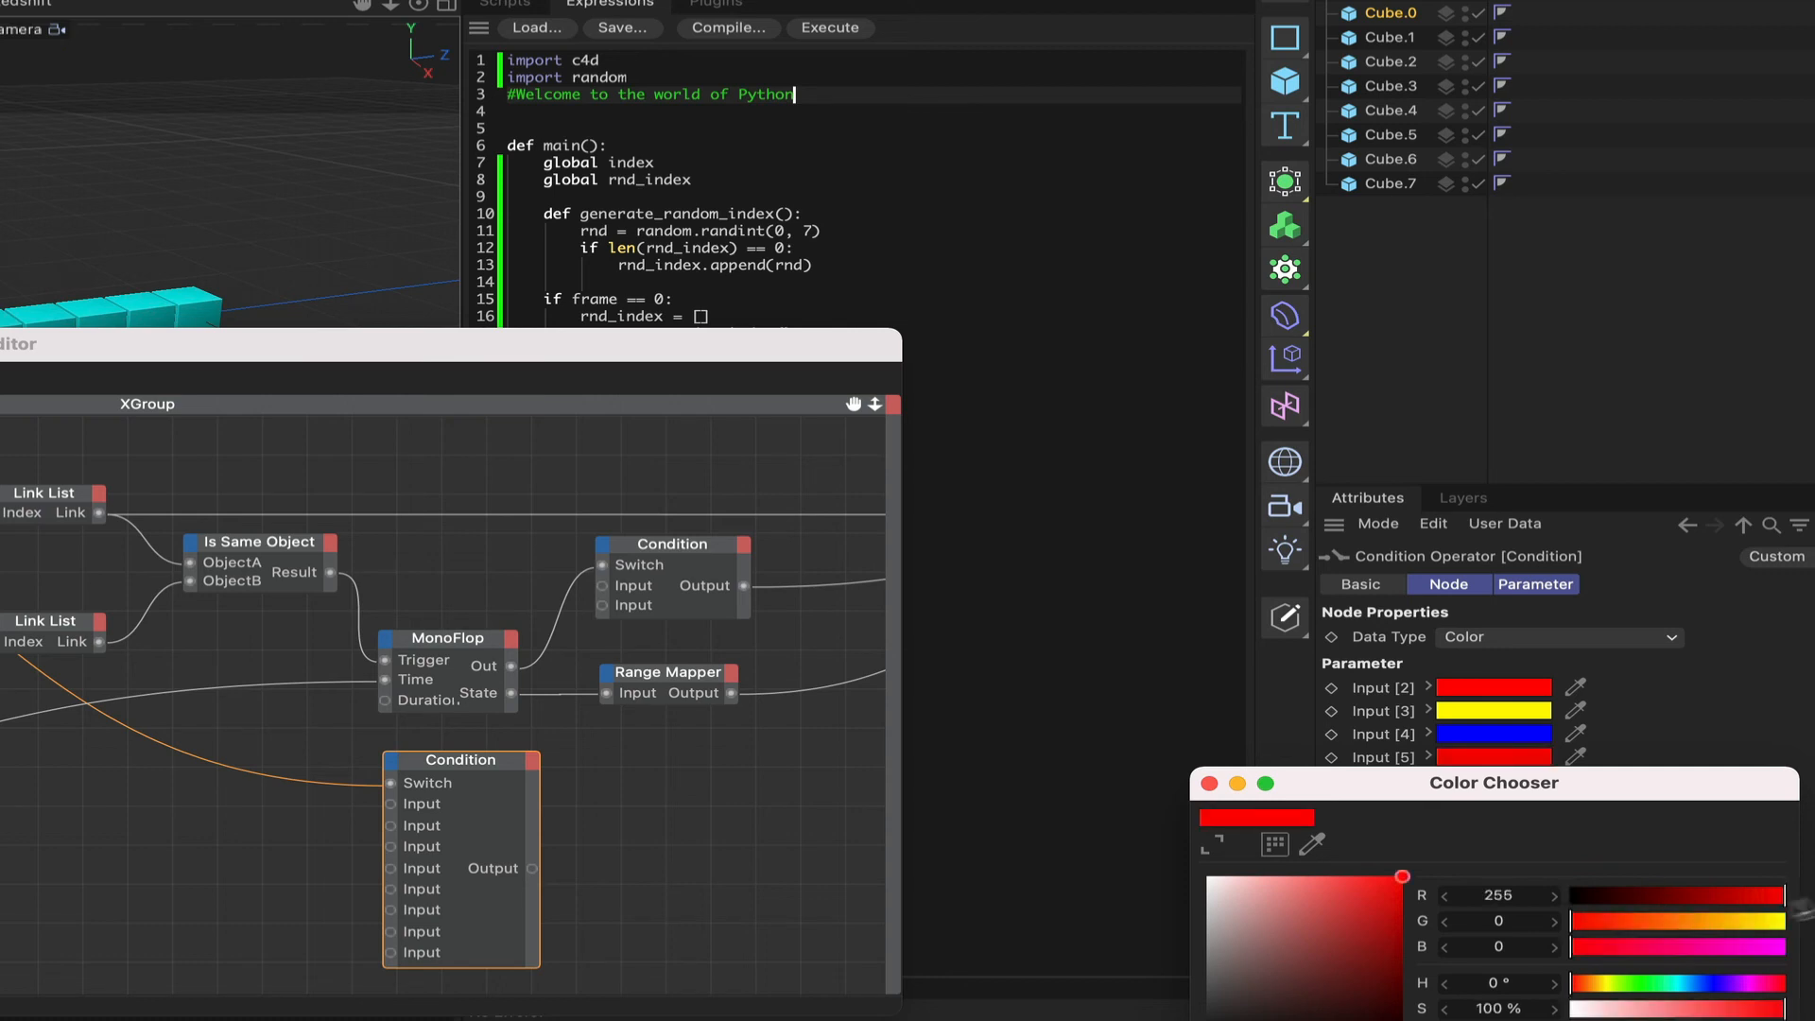
click(1681, 922)
click(1500, 919)
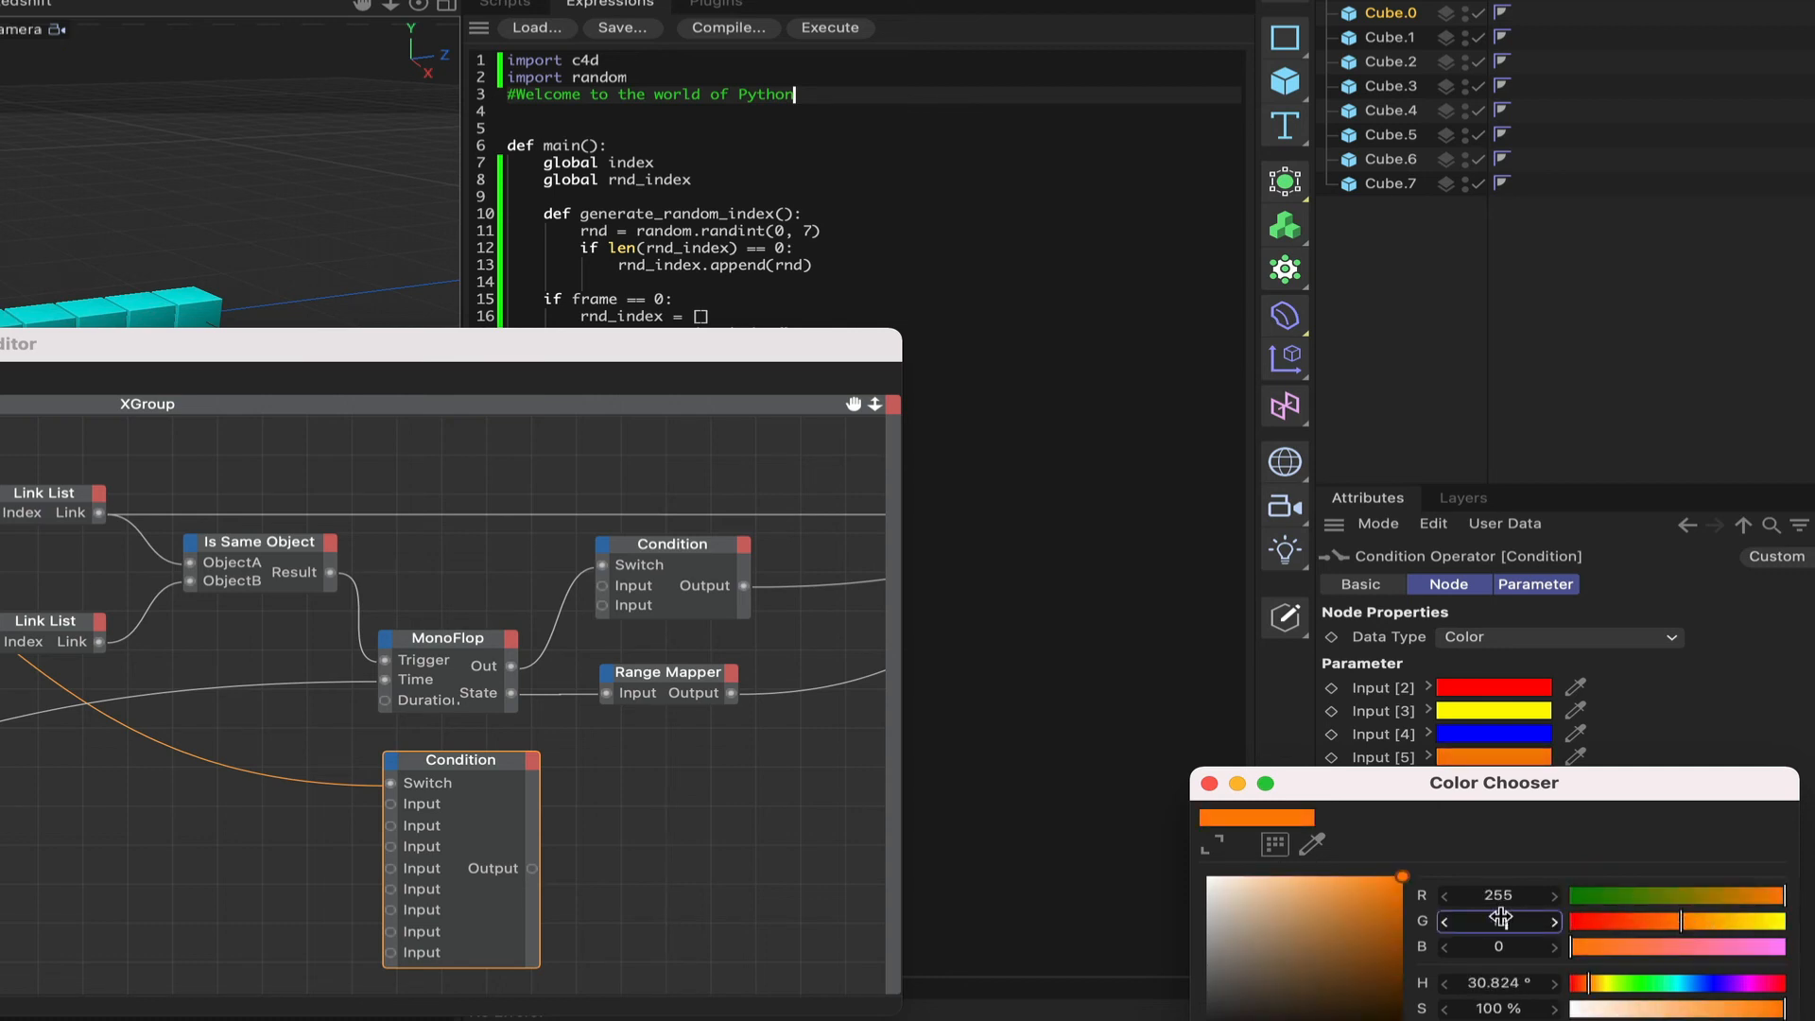
text(128)
key(Return)
click(1209, 784)
Step: Set the duplicated Condition node's Input [6] to bright green and Input [7] to magenta (255, 0, 255)
click(1524, 780)
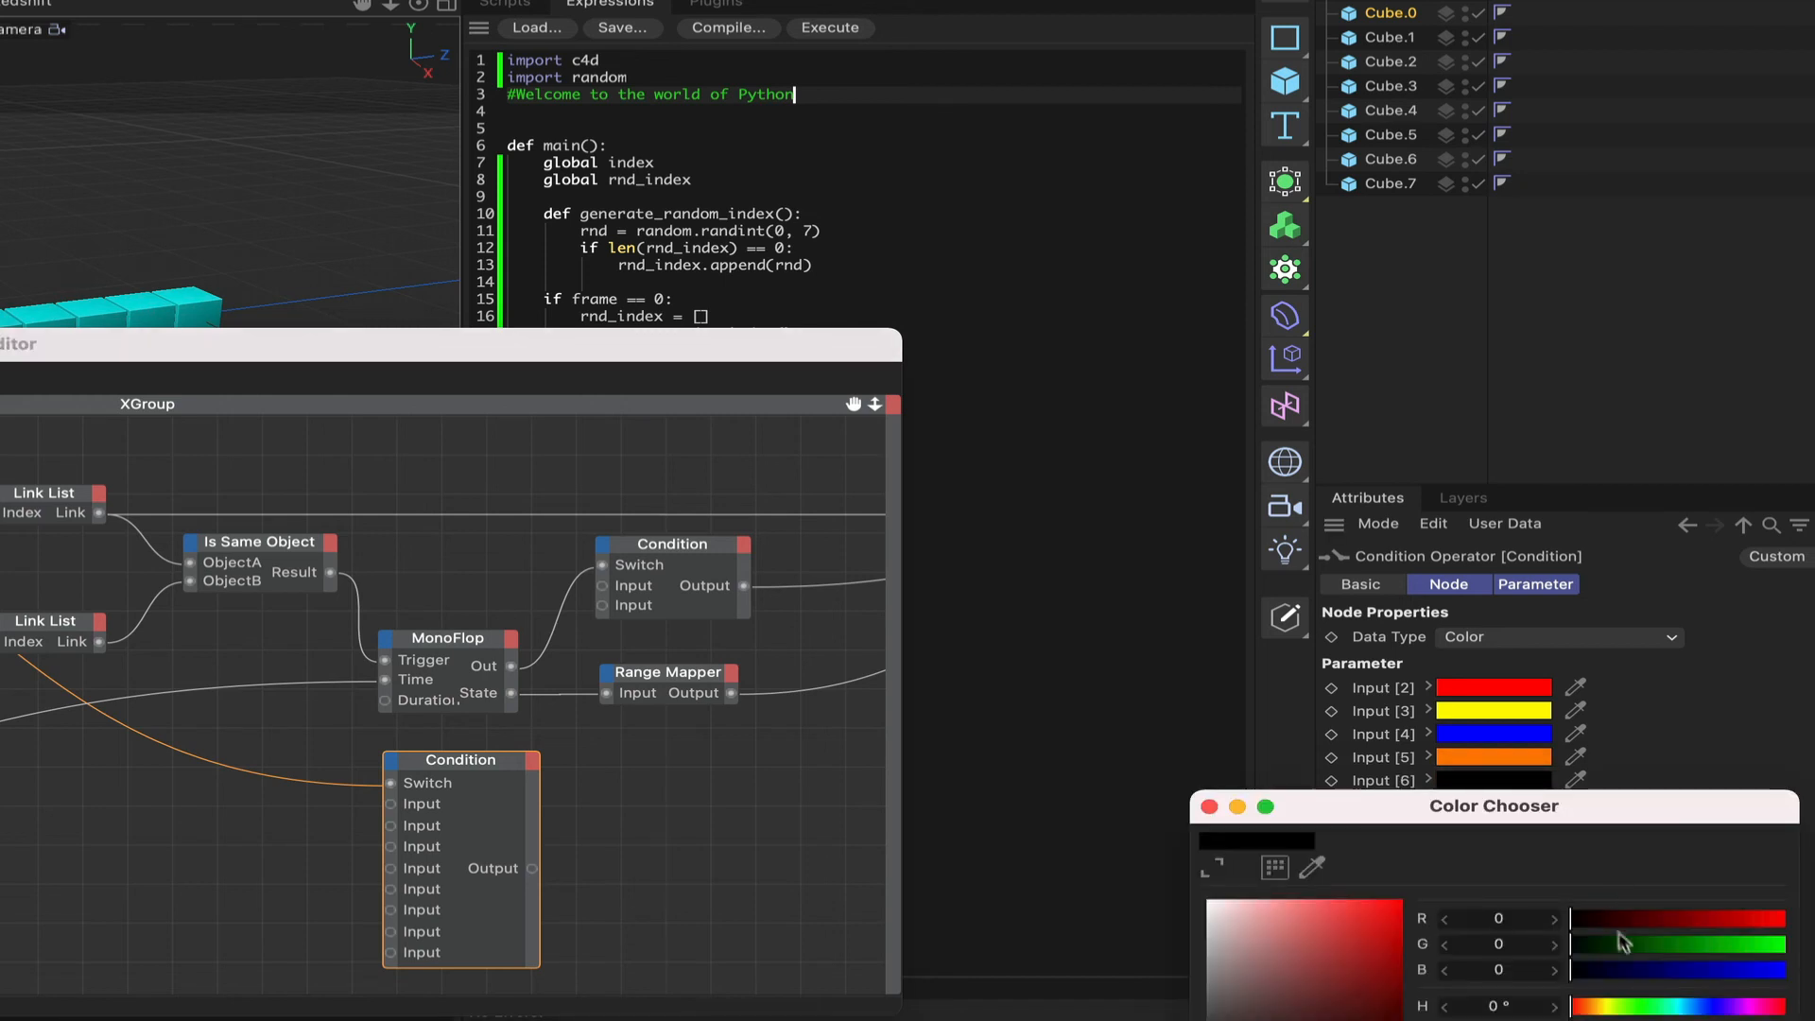
drag(1652, 945, 1786, 943)
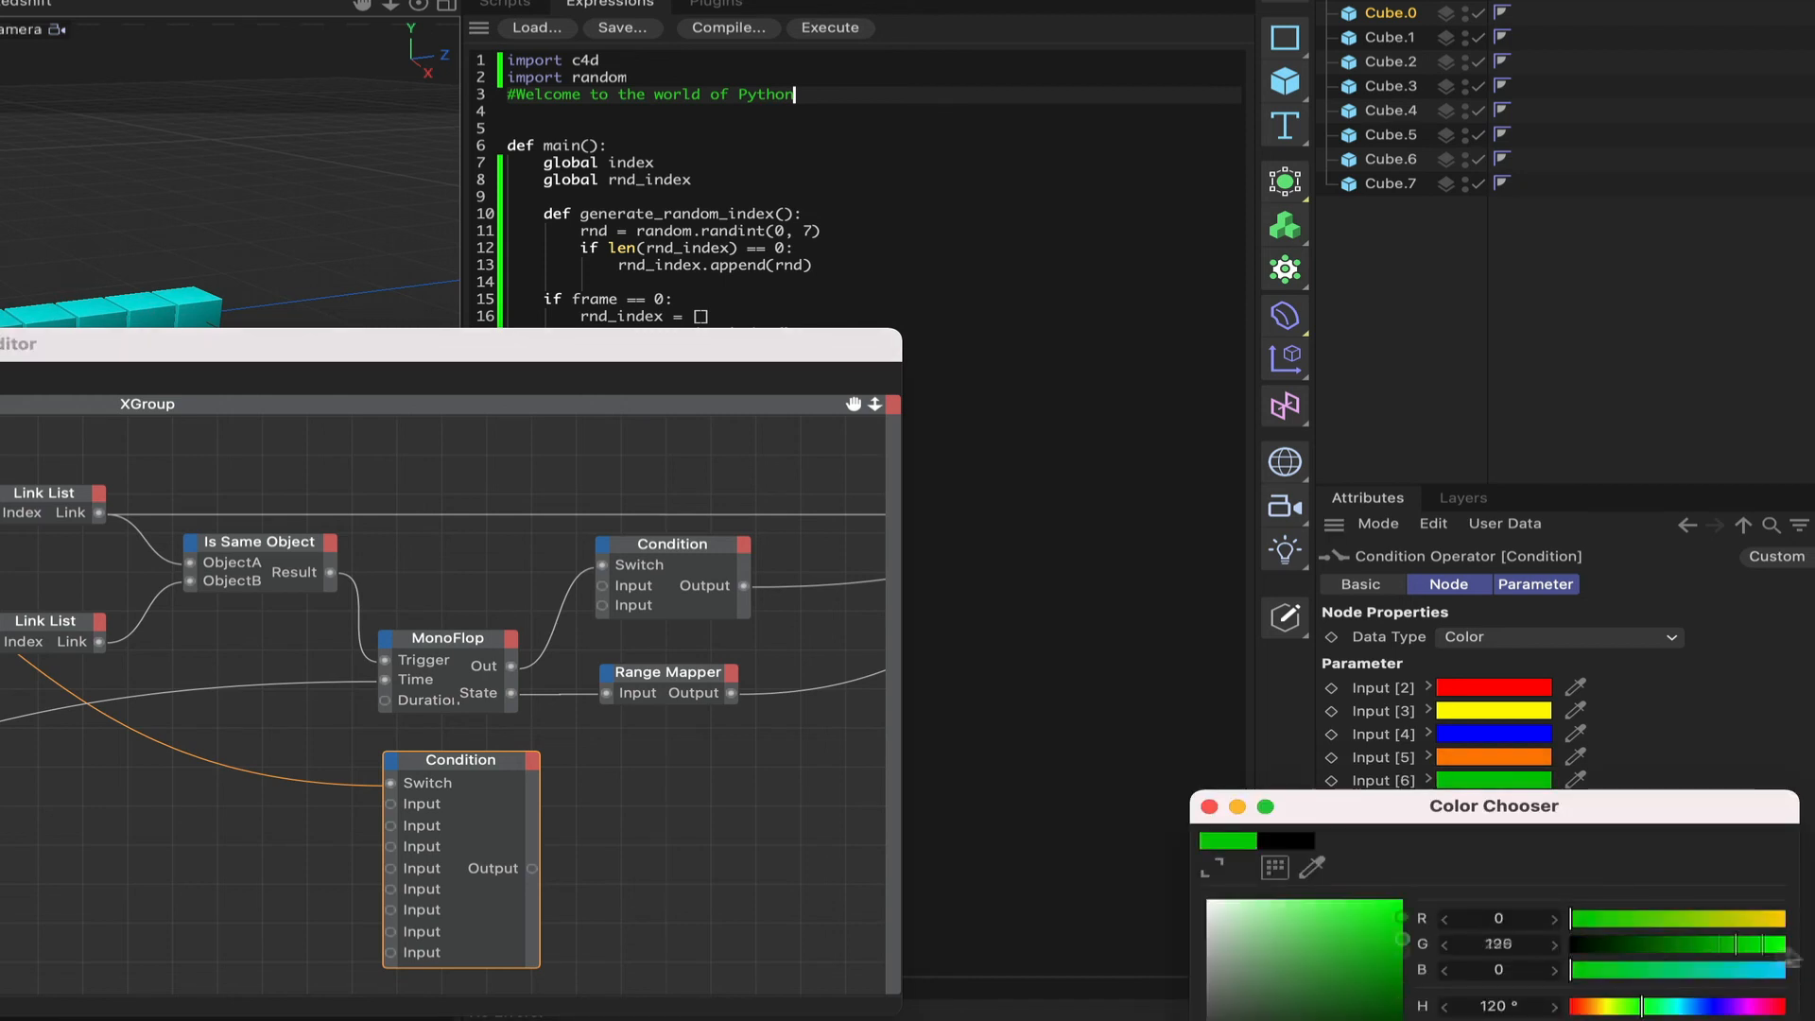
click(1210, 809)
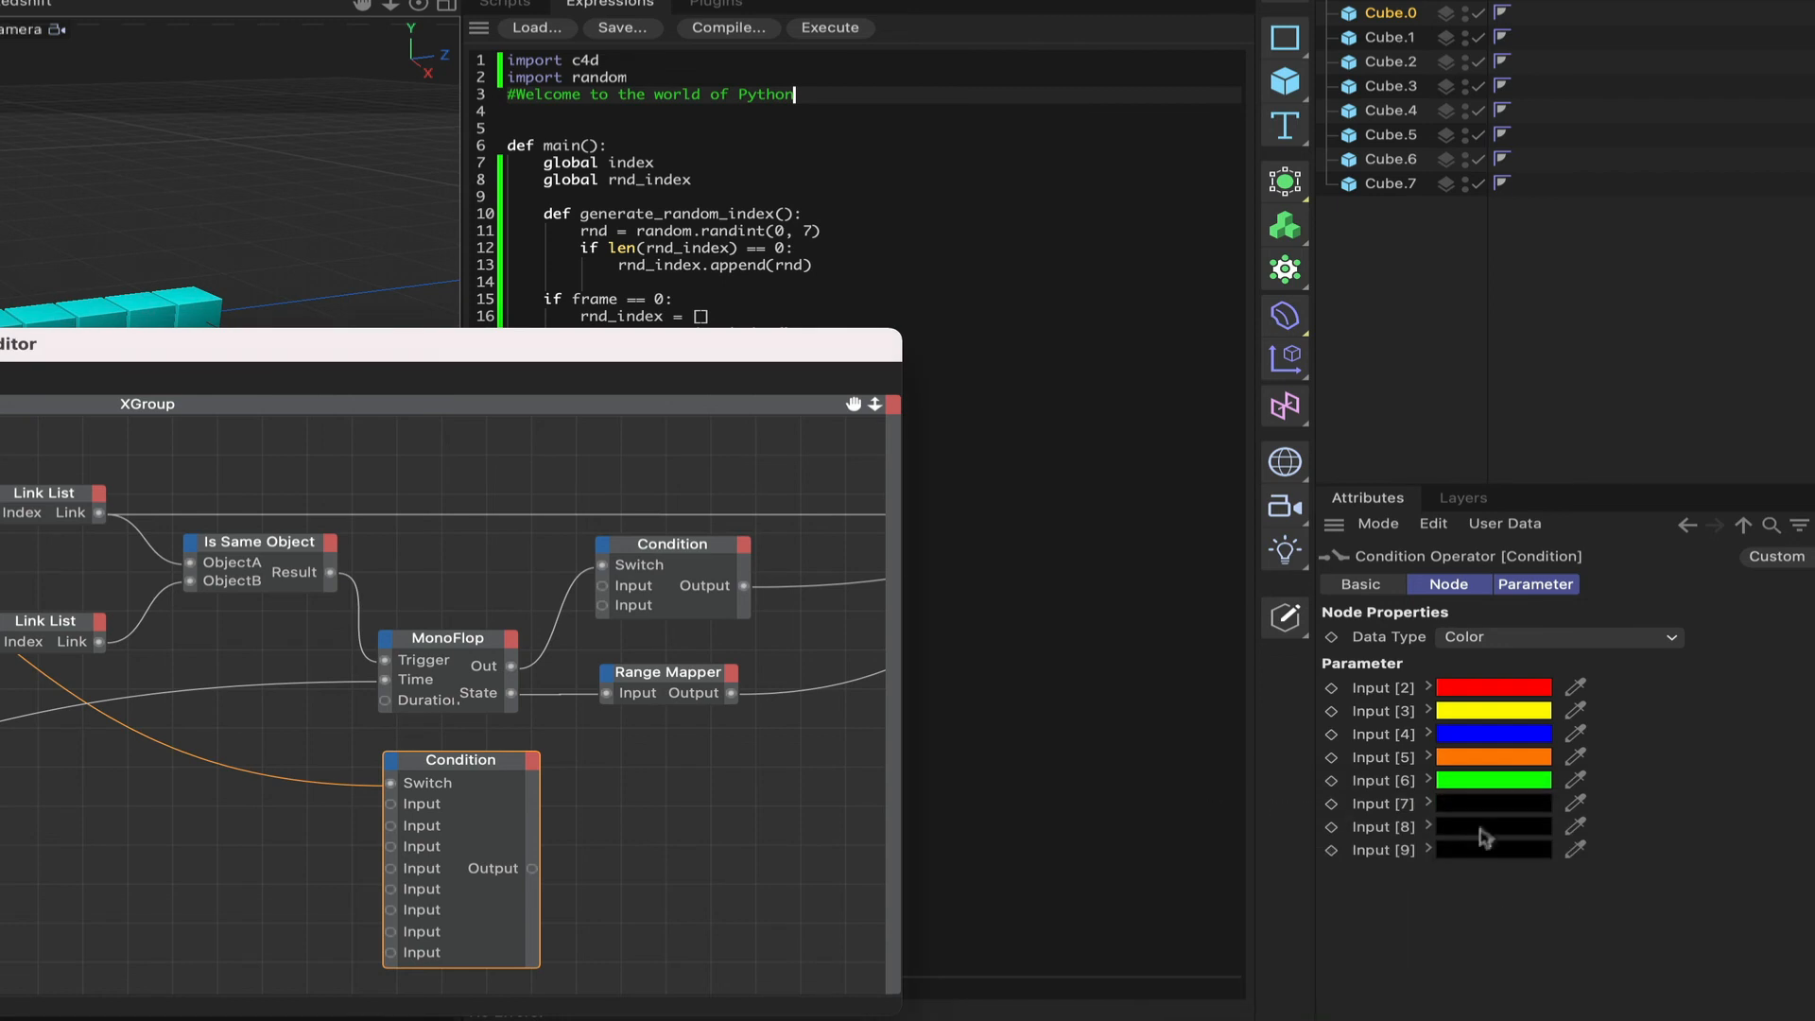
click(1490, 802)
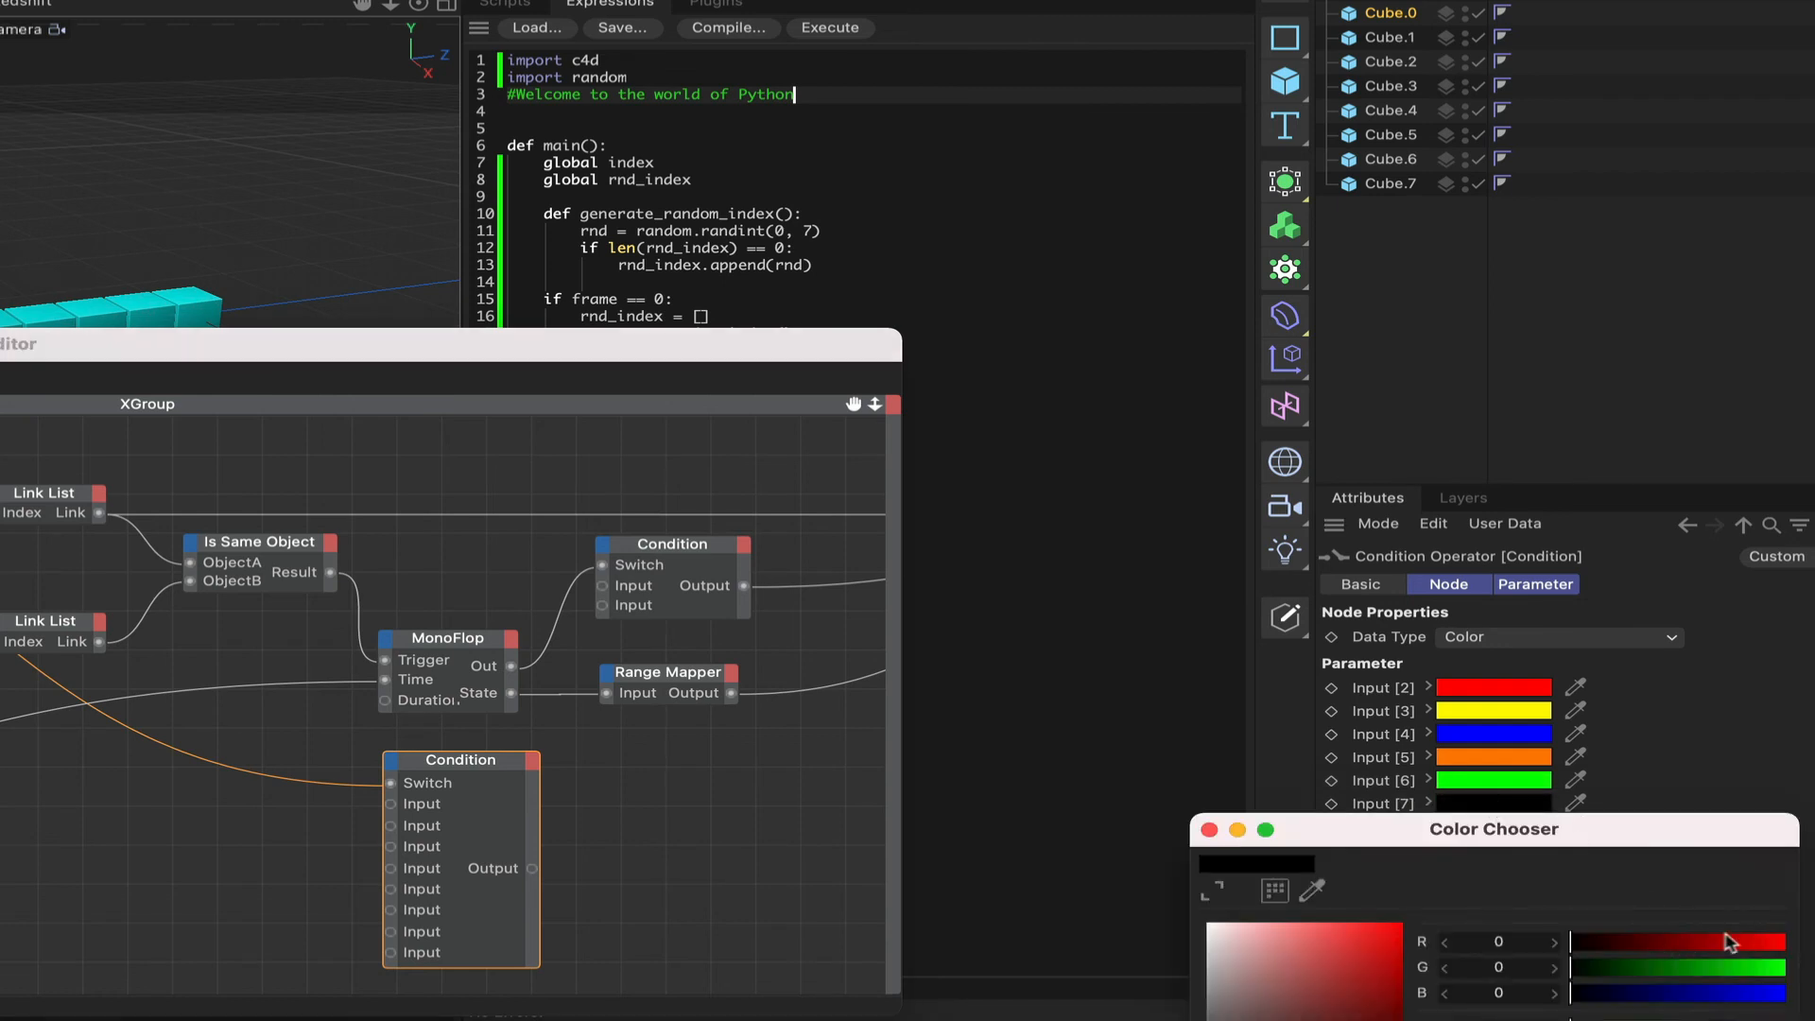
drag(1764, 945, 1808, 993)
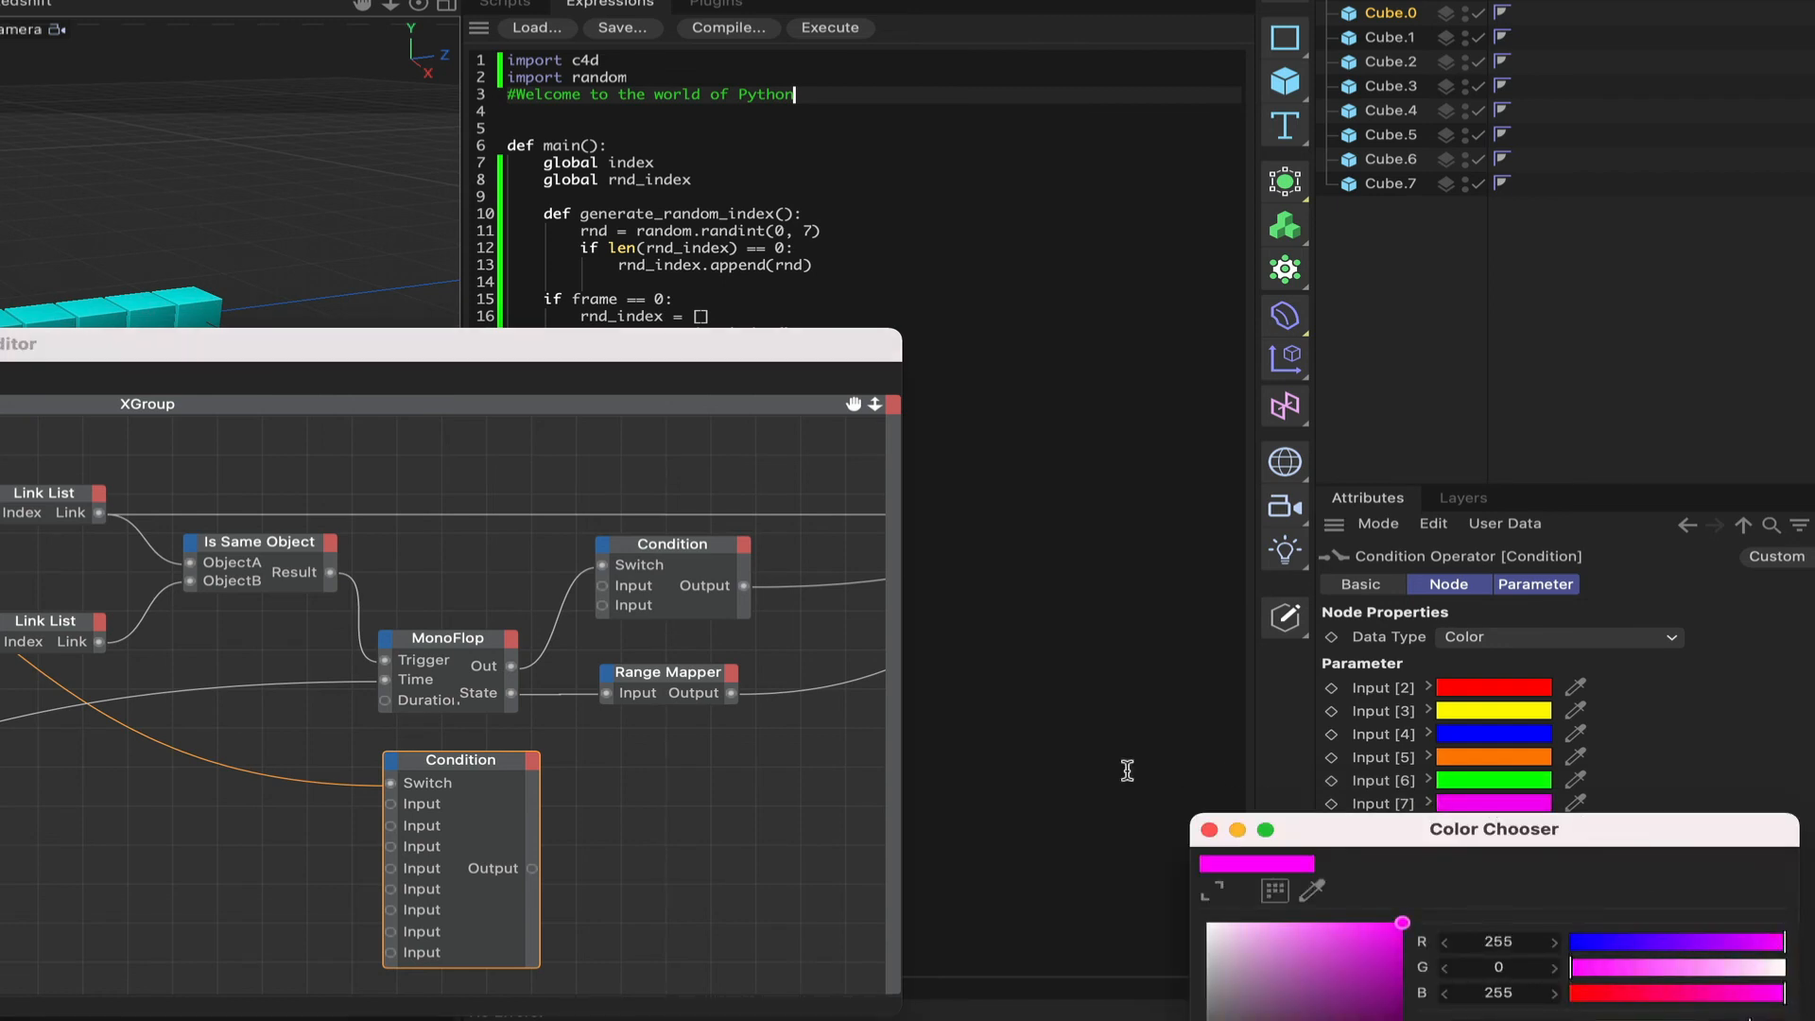
click(1210, 831)
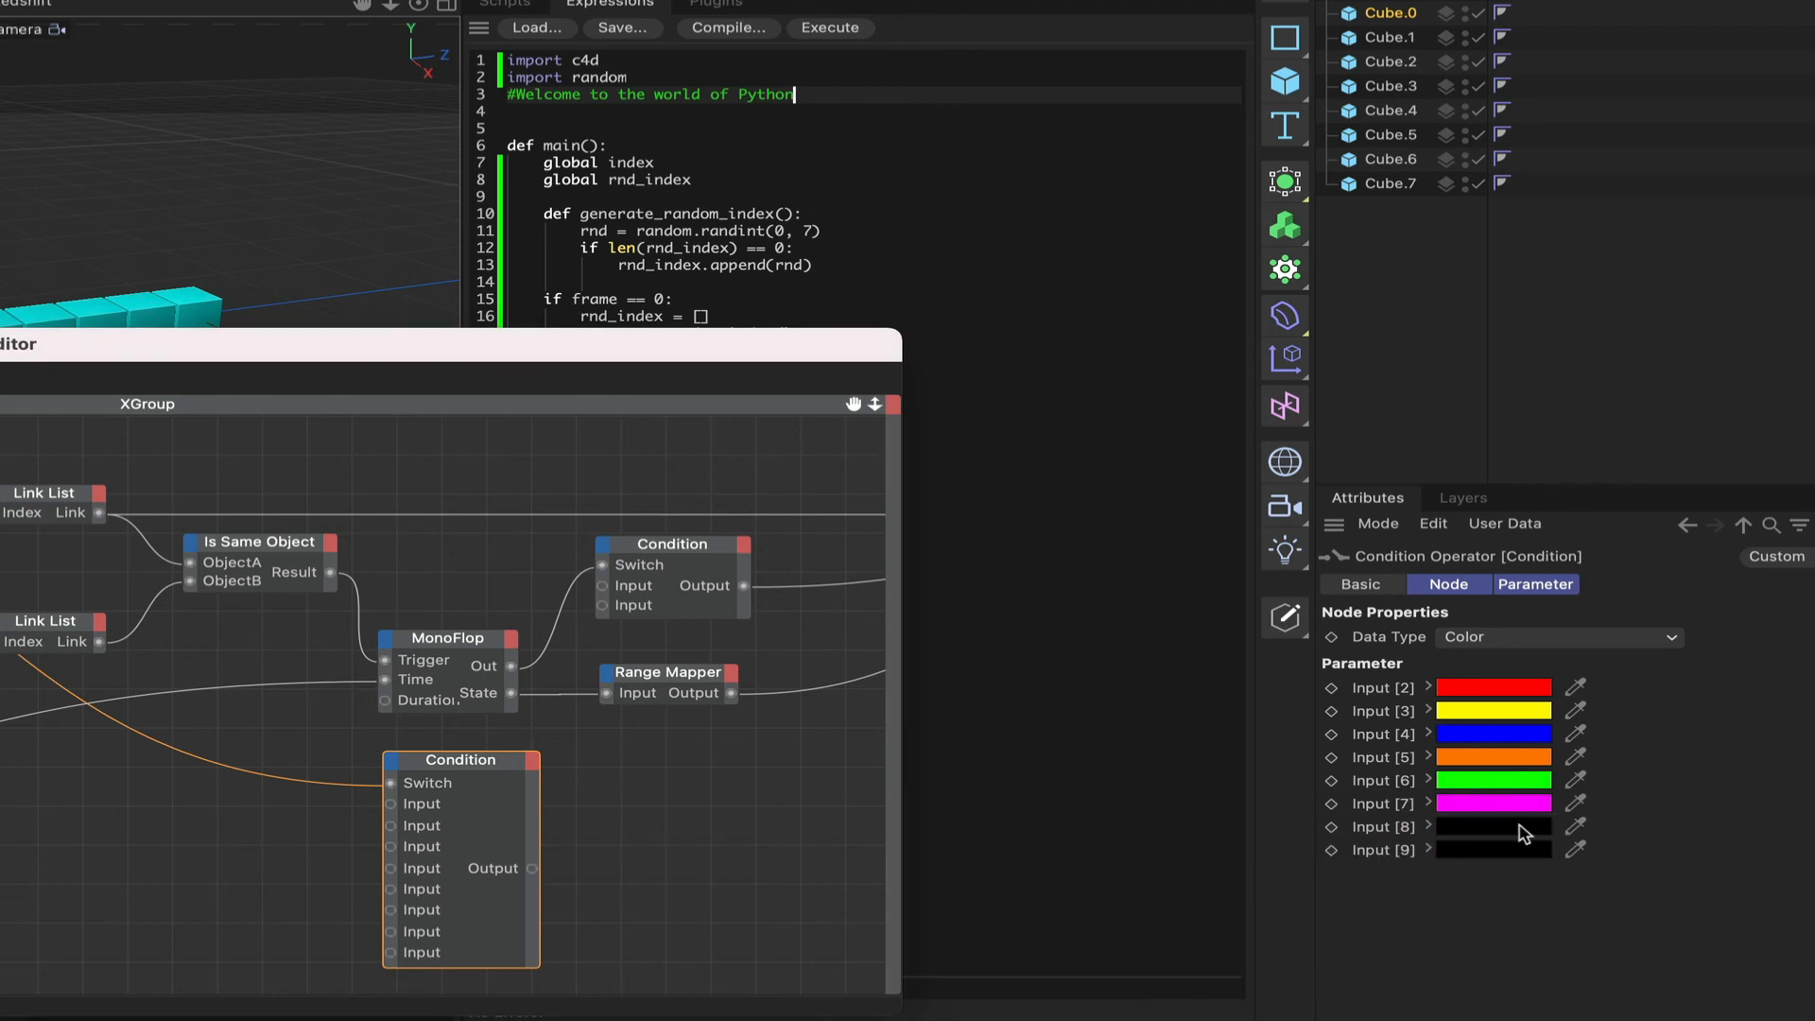
Step: Set Input [8] of the duplicated Condition node to purple (127, 0, 255)
click(1522, 828)
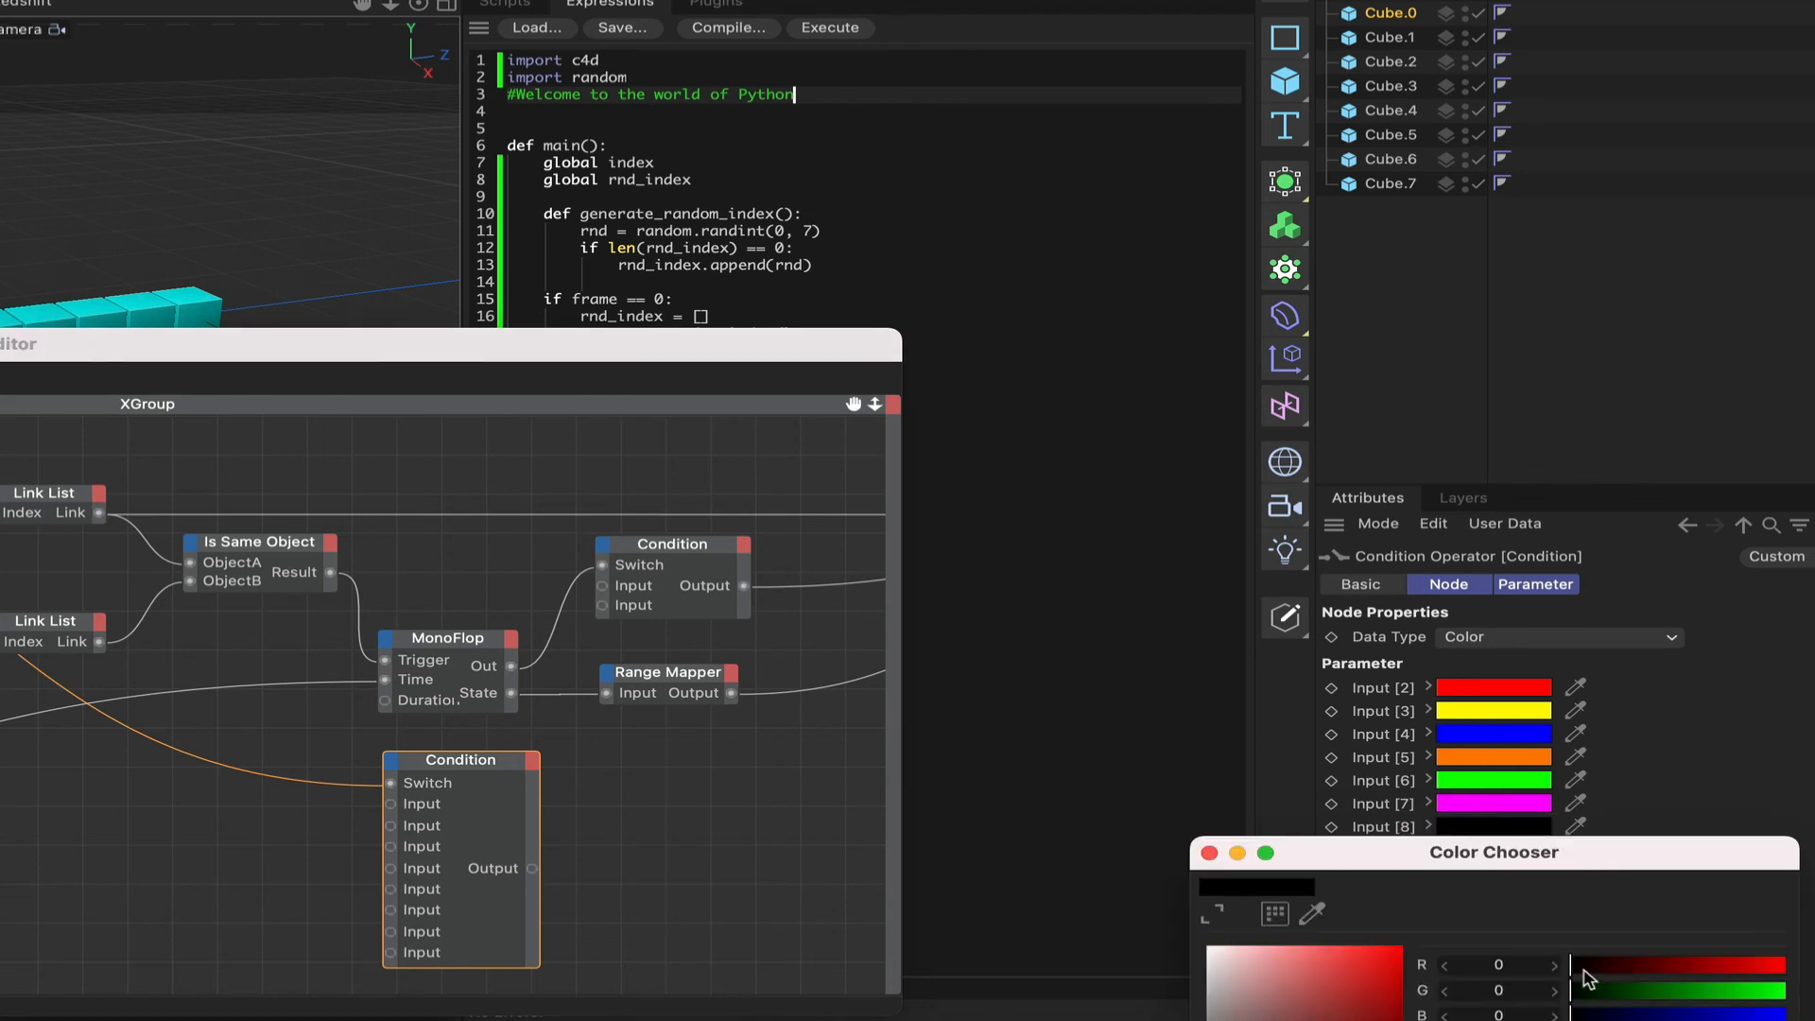
drag(1624, 856, 1148, 653)
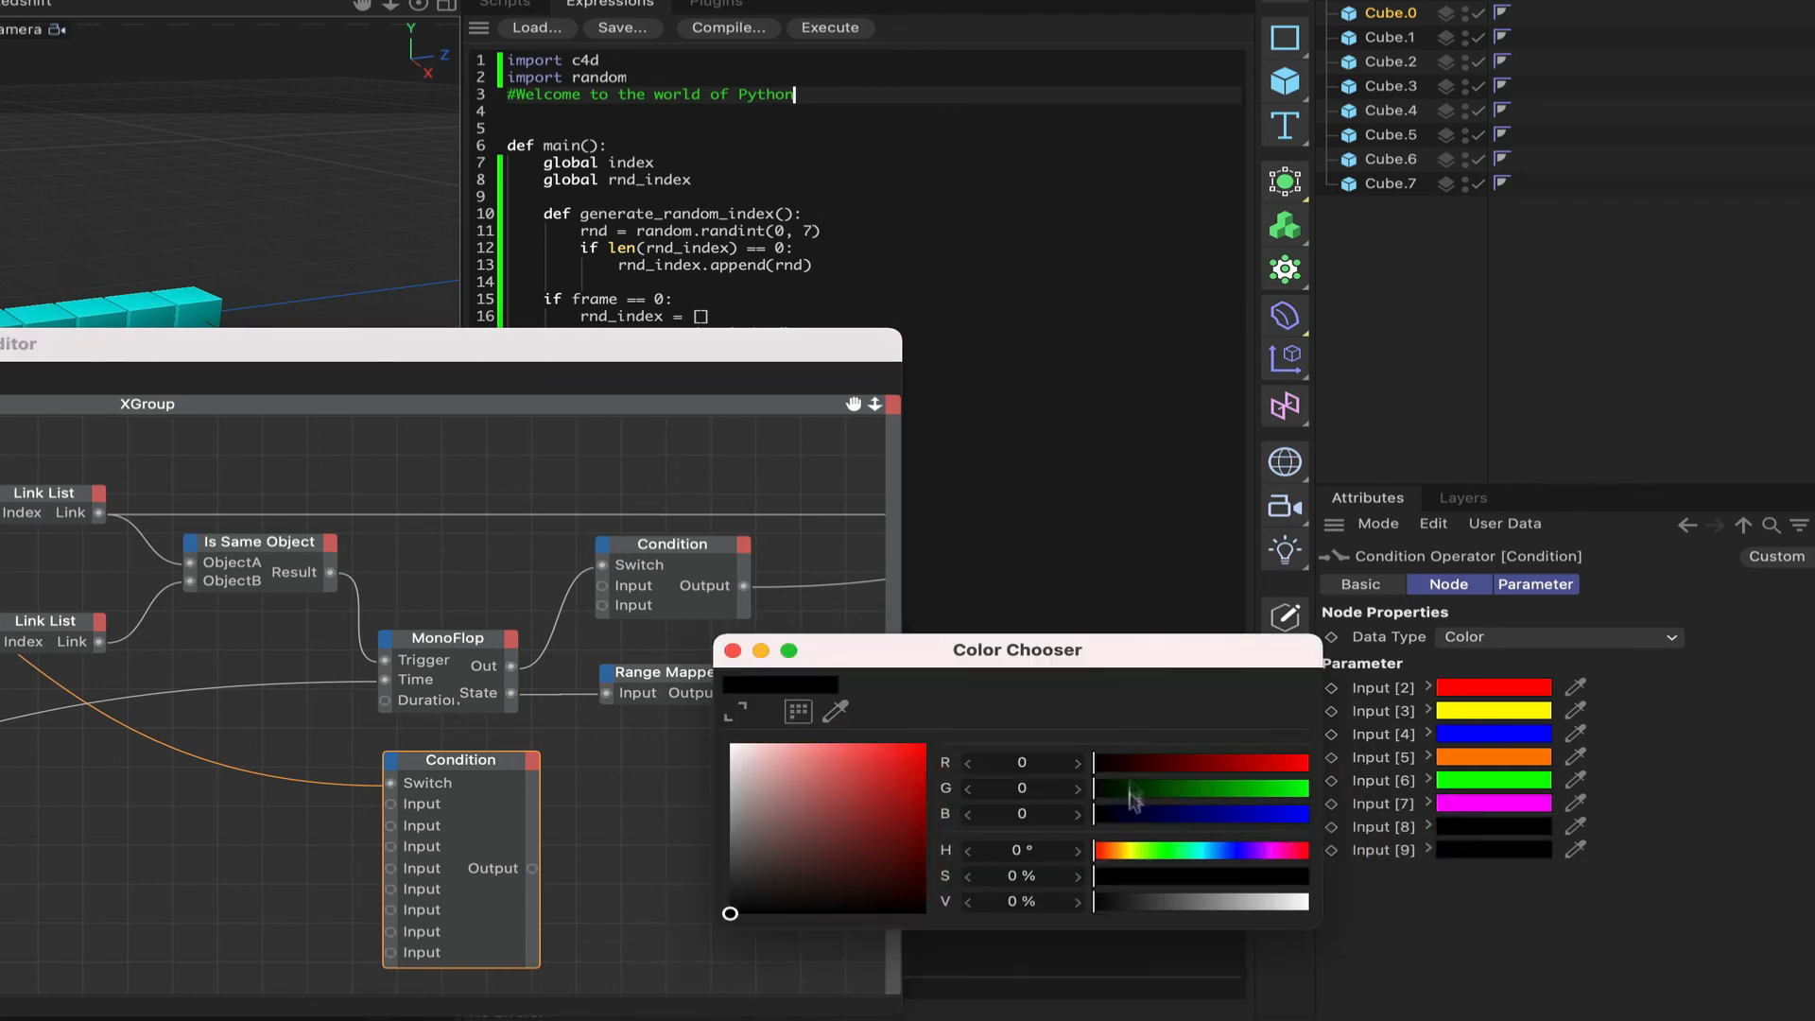
drag(1103, 815, 1309, 817)
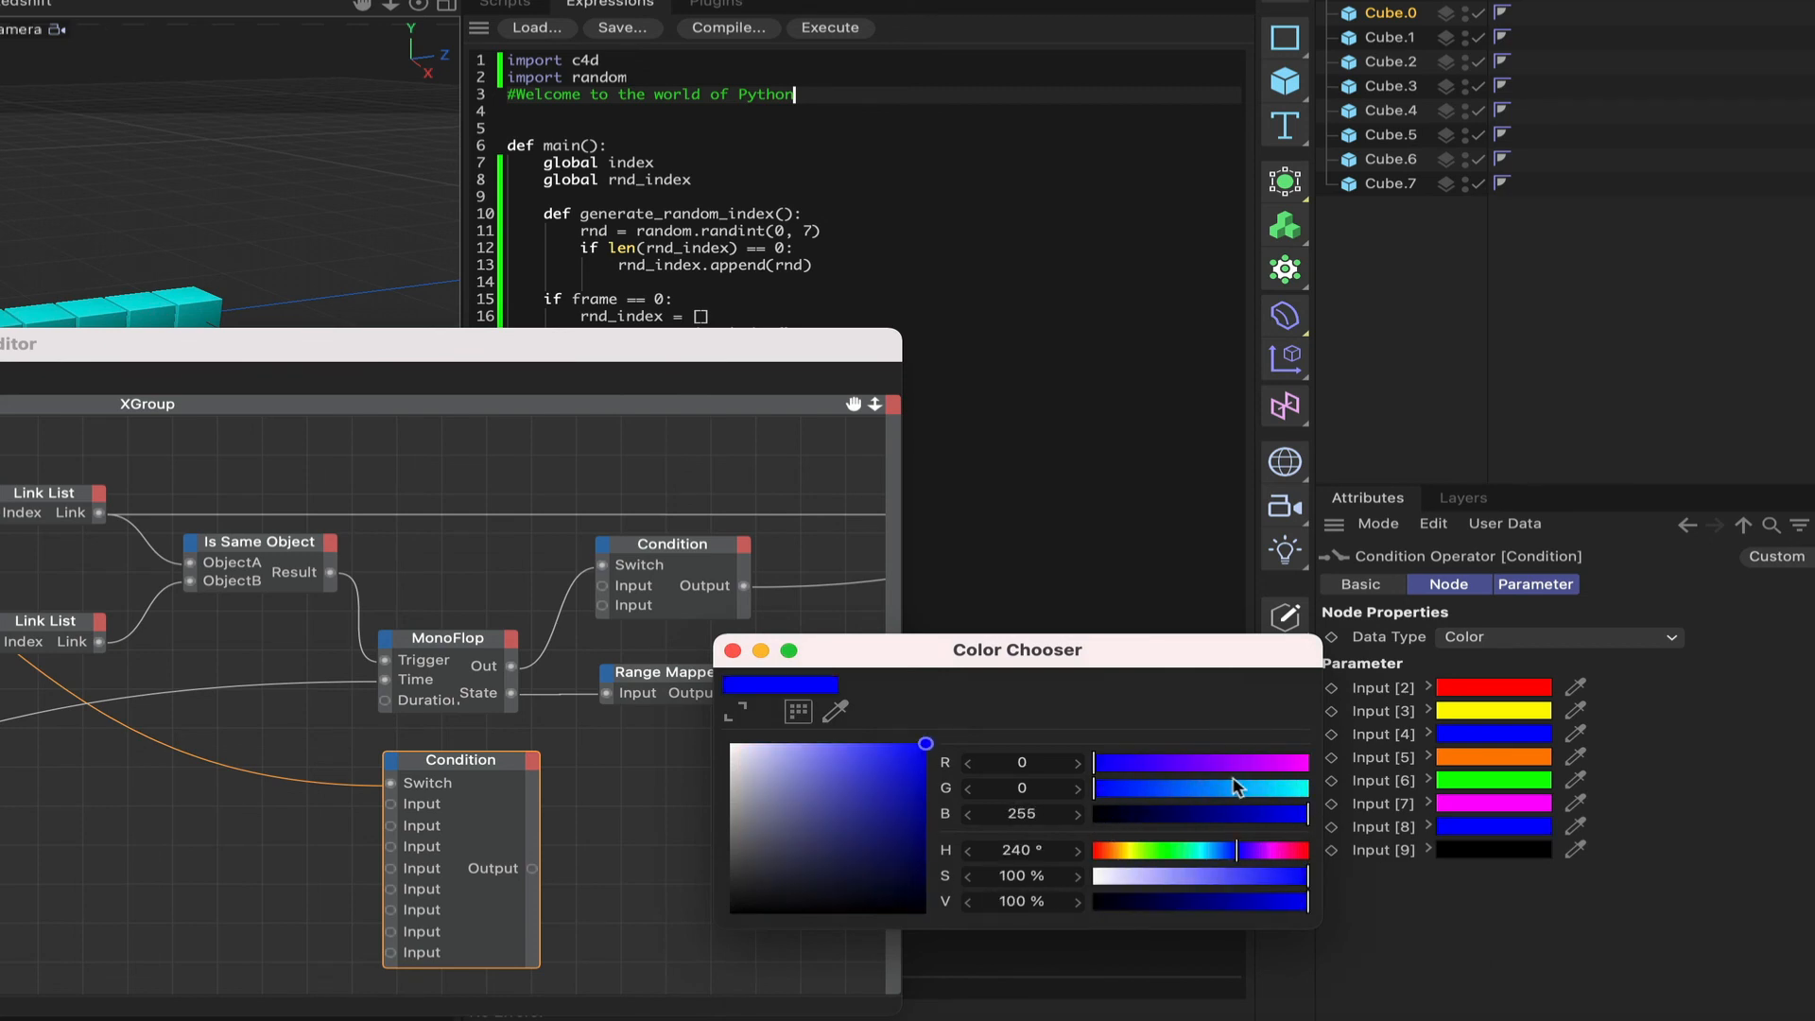
click(1201, 763)
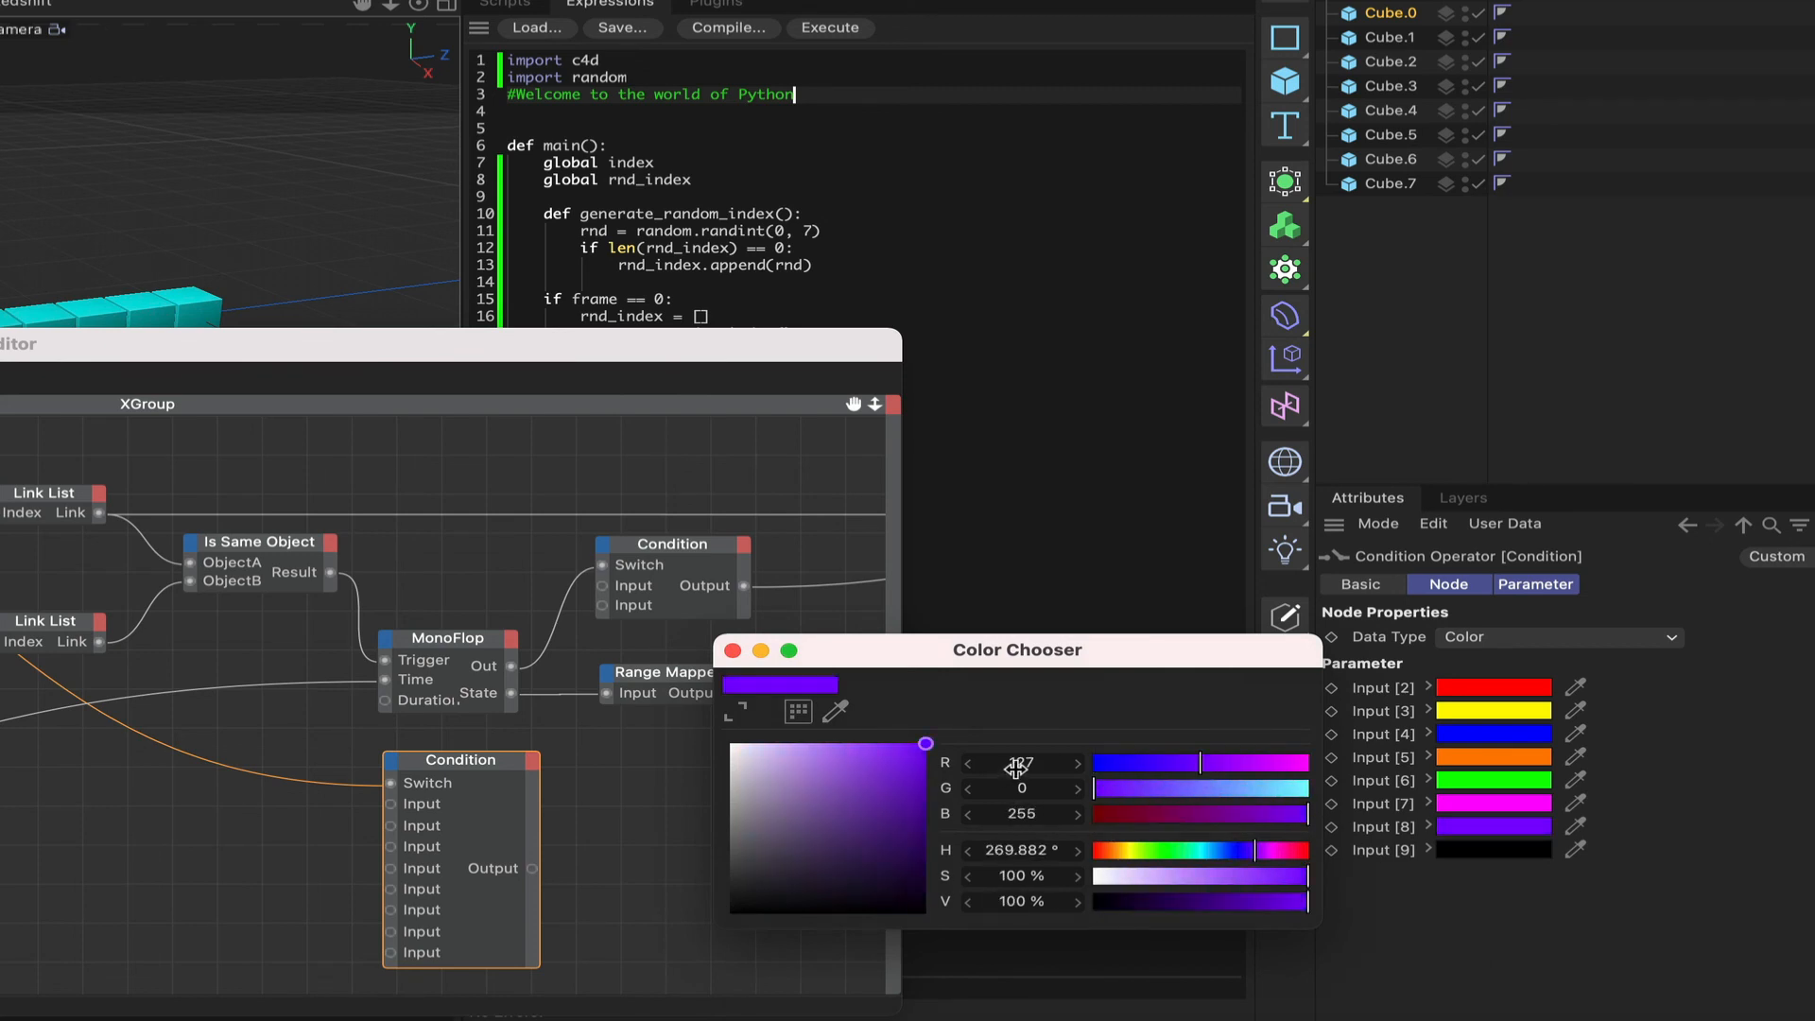
click(733, 651)
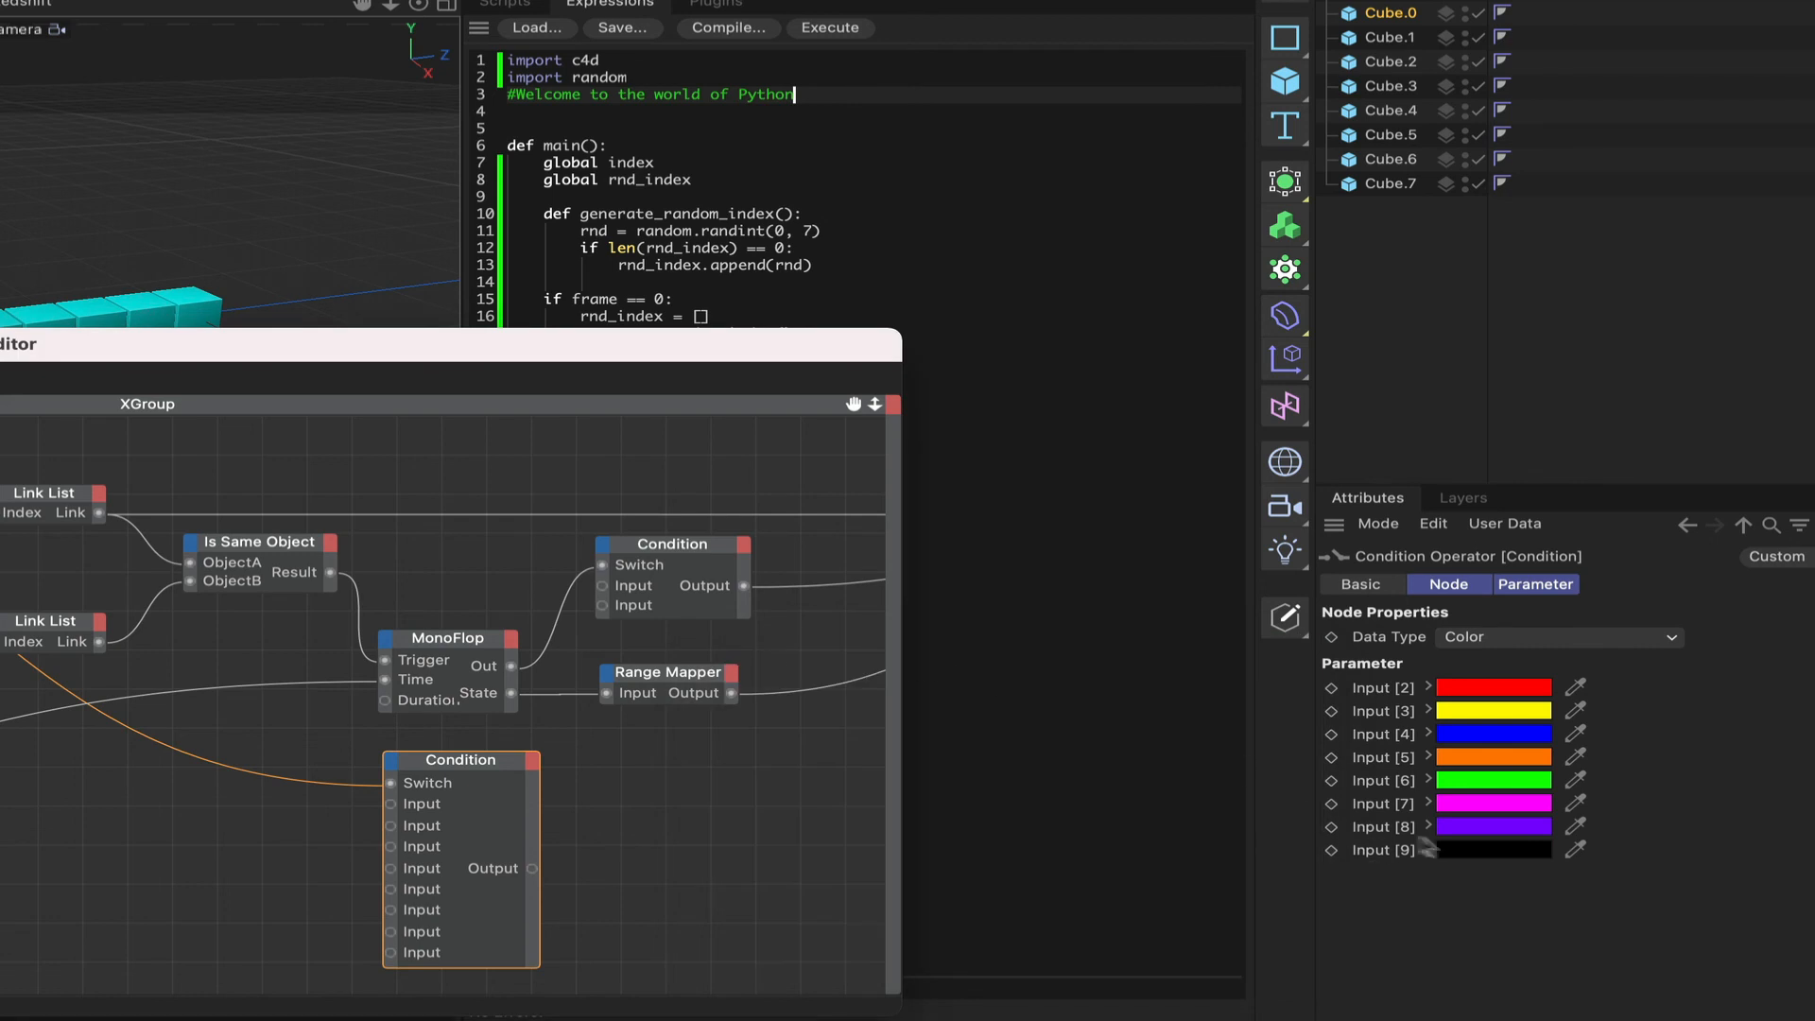
Step: Set Input [9] of the duplicated Condition node to white (255, 255, 255)
click(1489, 850)
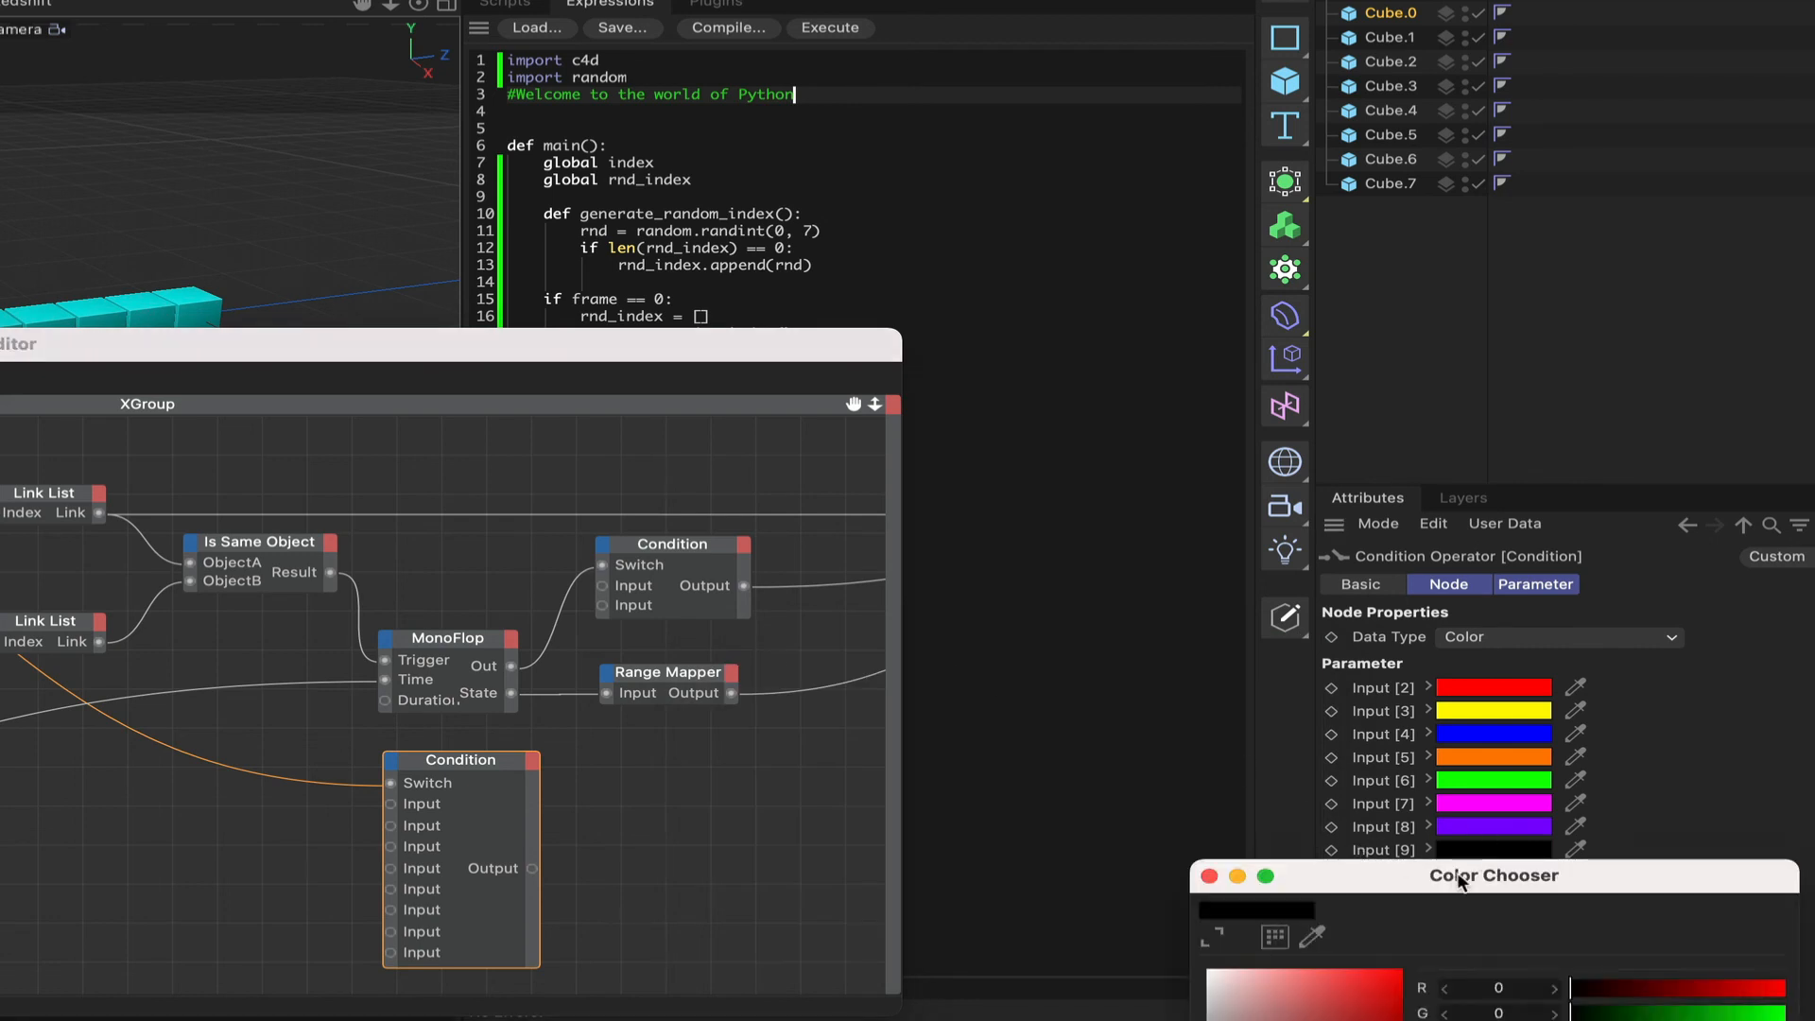
drag(1461, 882, 911, 578)
click(906, 740)
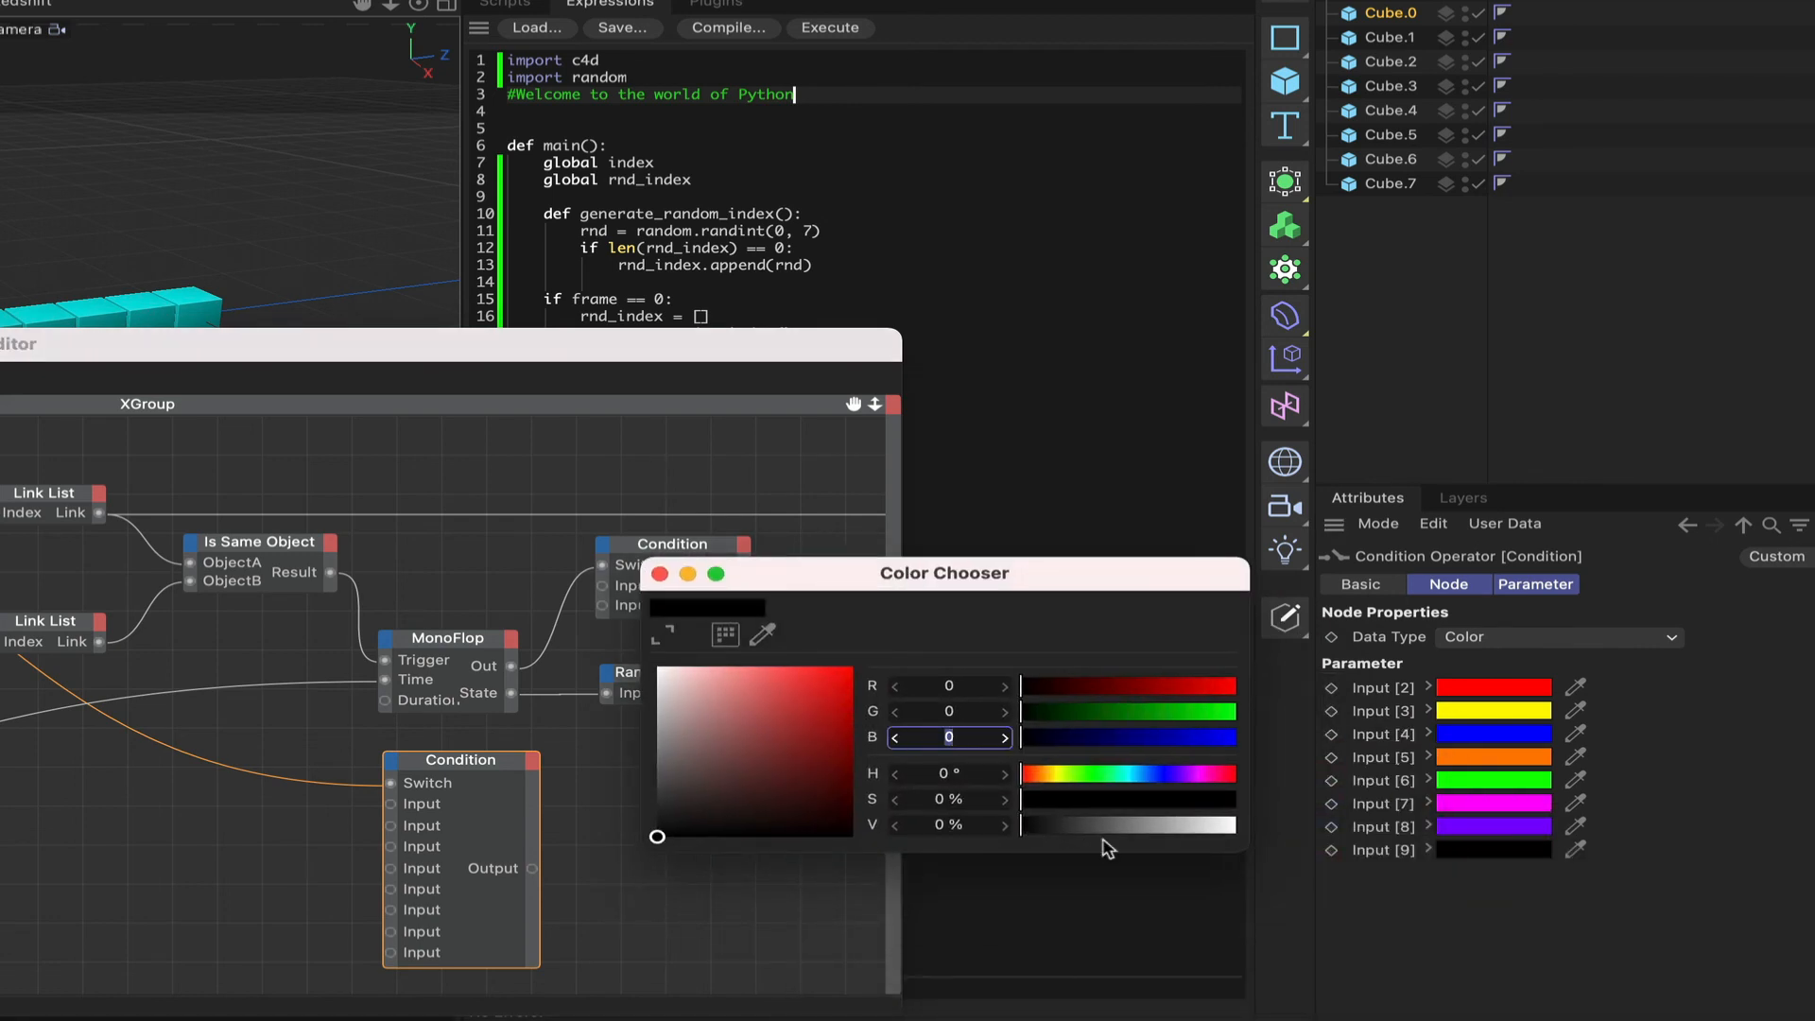
drag(1199, 829, 1277, 830)
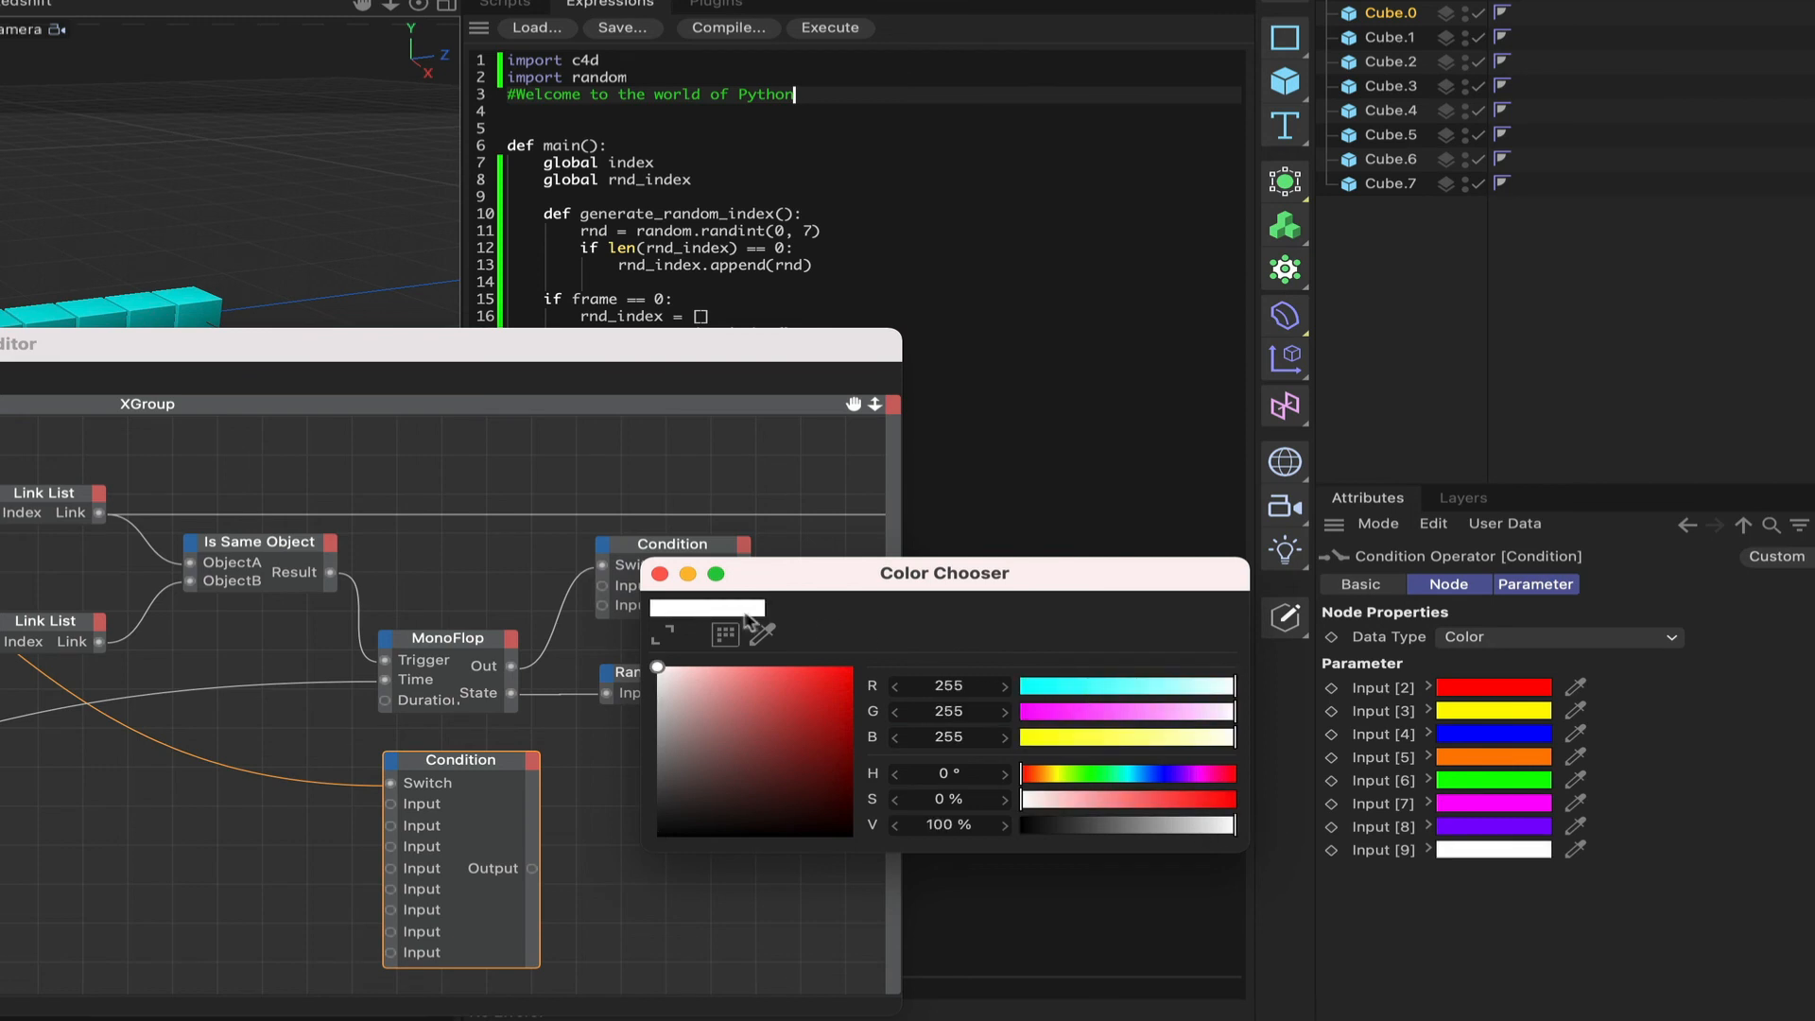
click(660, 575)
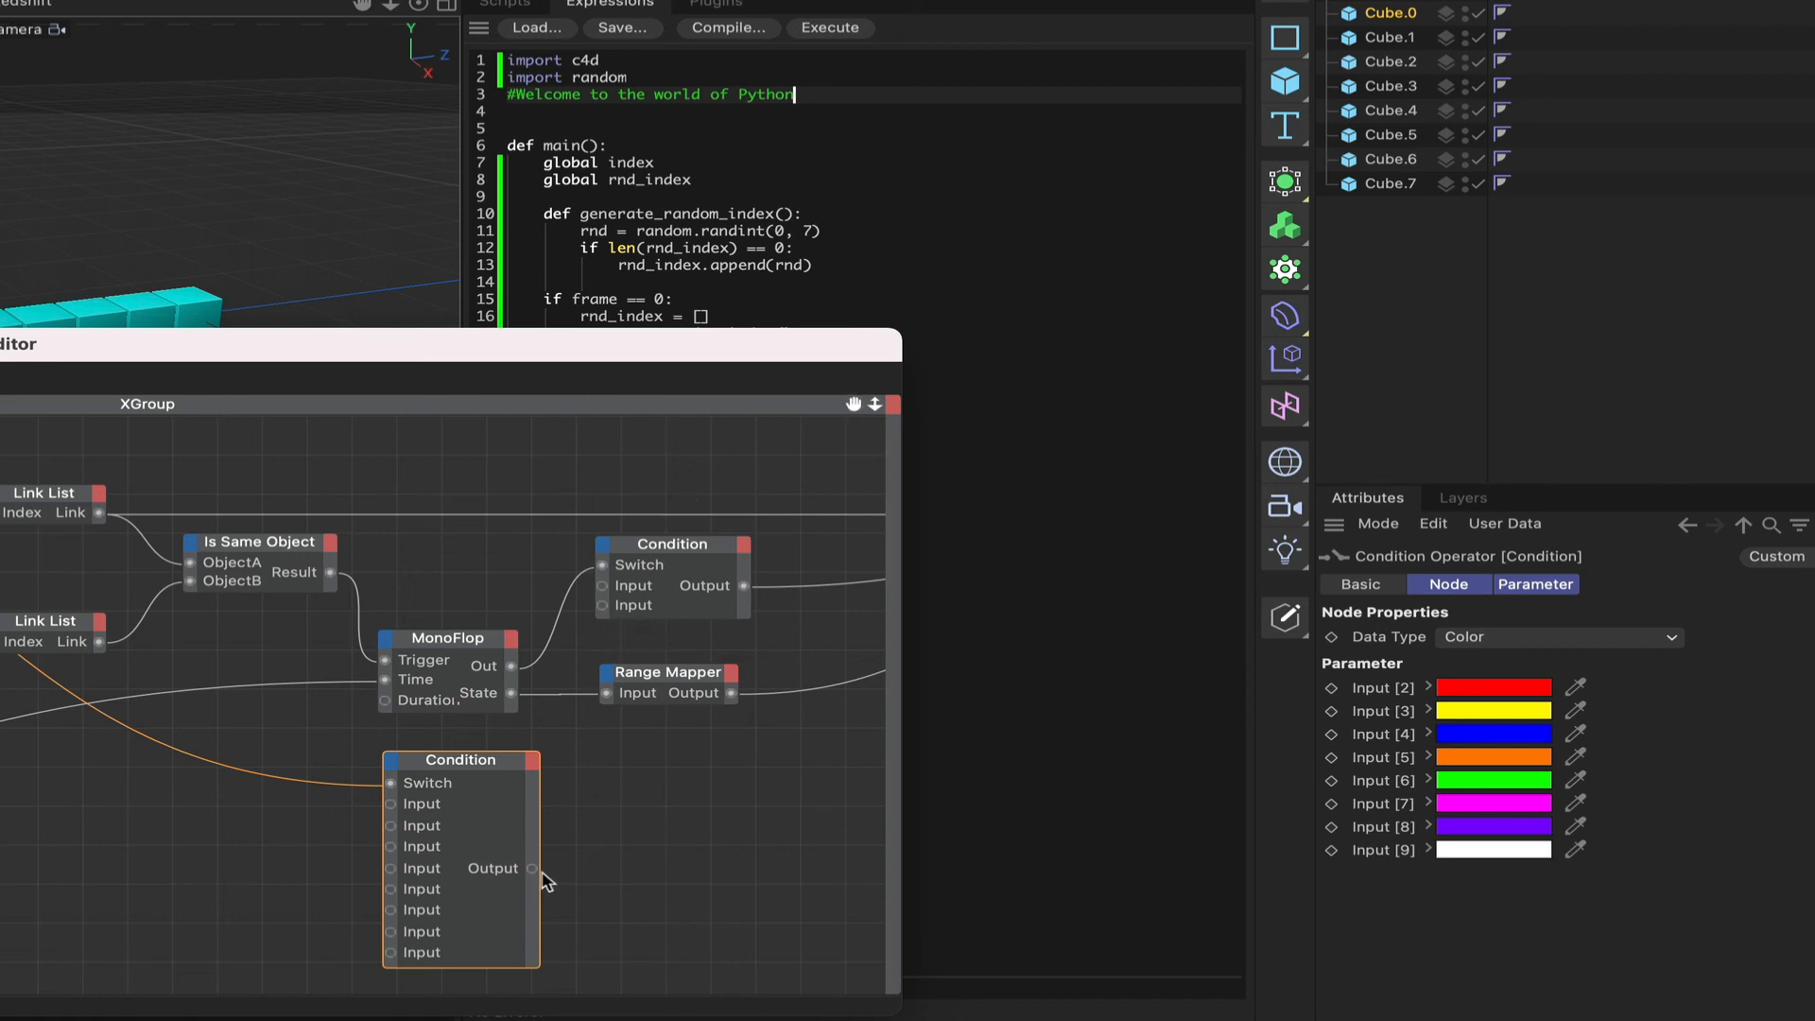
Step: Connect the eight-color Condition node's Output to the last Input of the MonoFlop-driven Condition node and play the animation
drag(534, 868, 602, 605)
drag(854, 403, 454, 424)
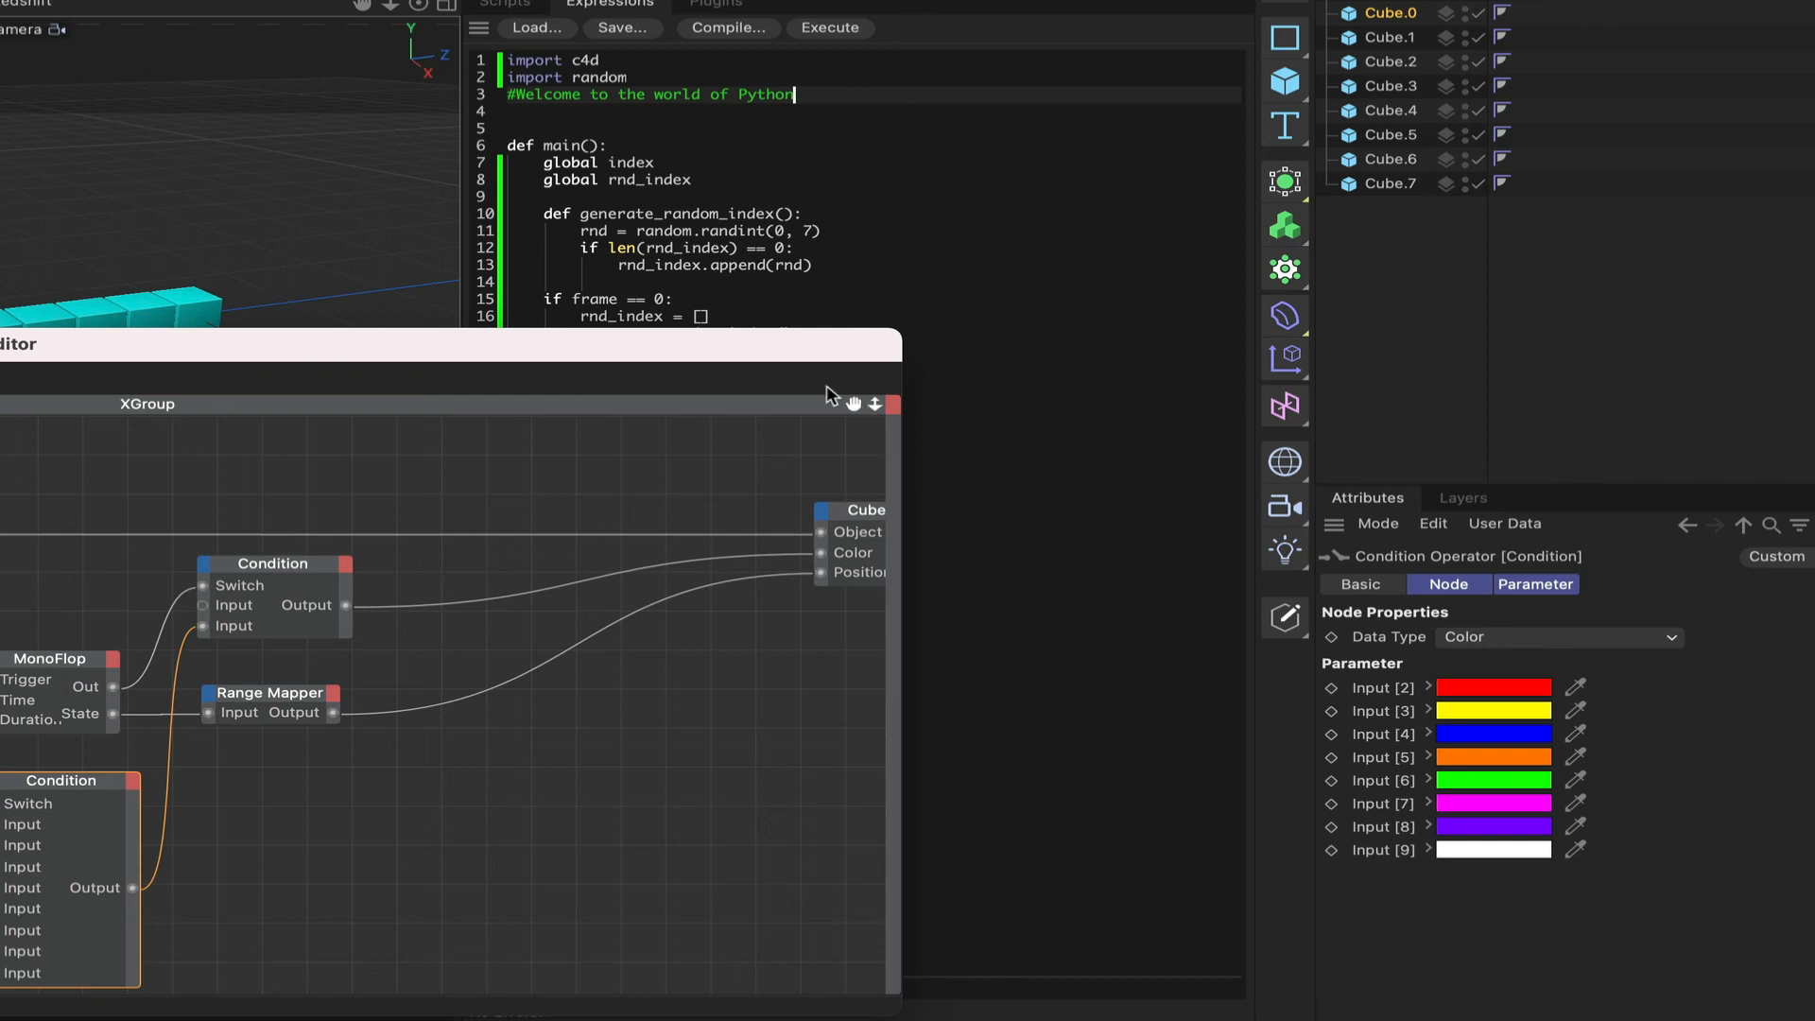
drag(775, 343, 0, 1020)
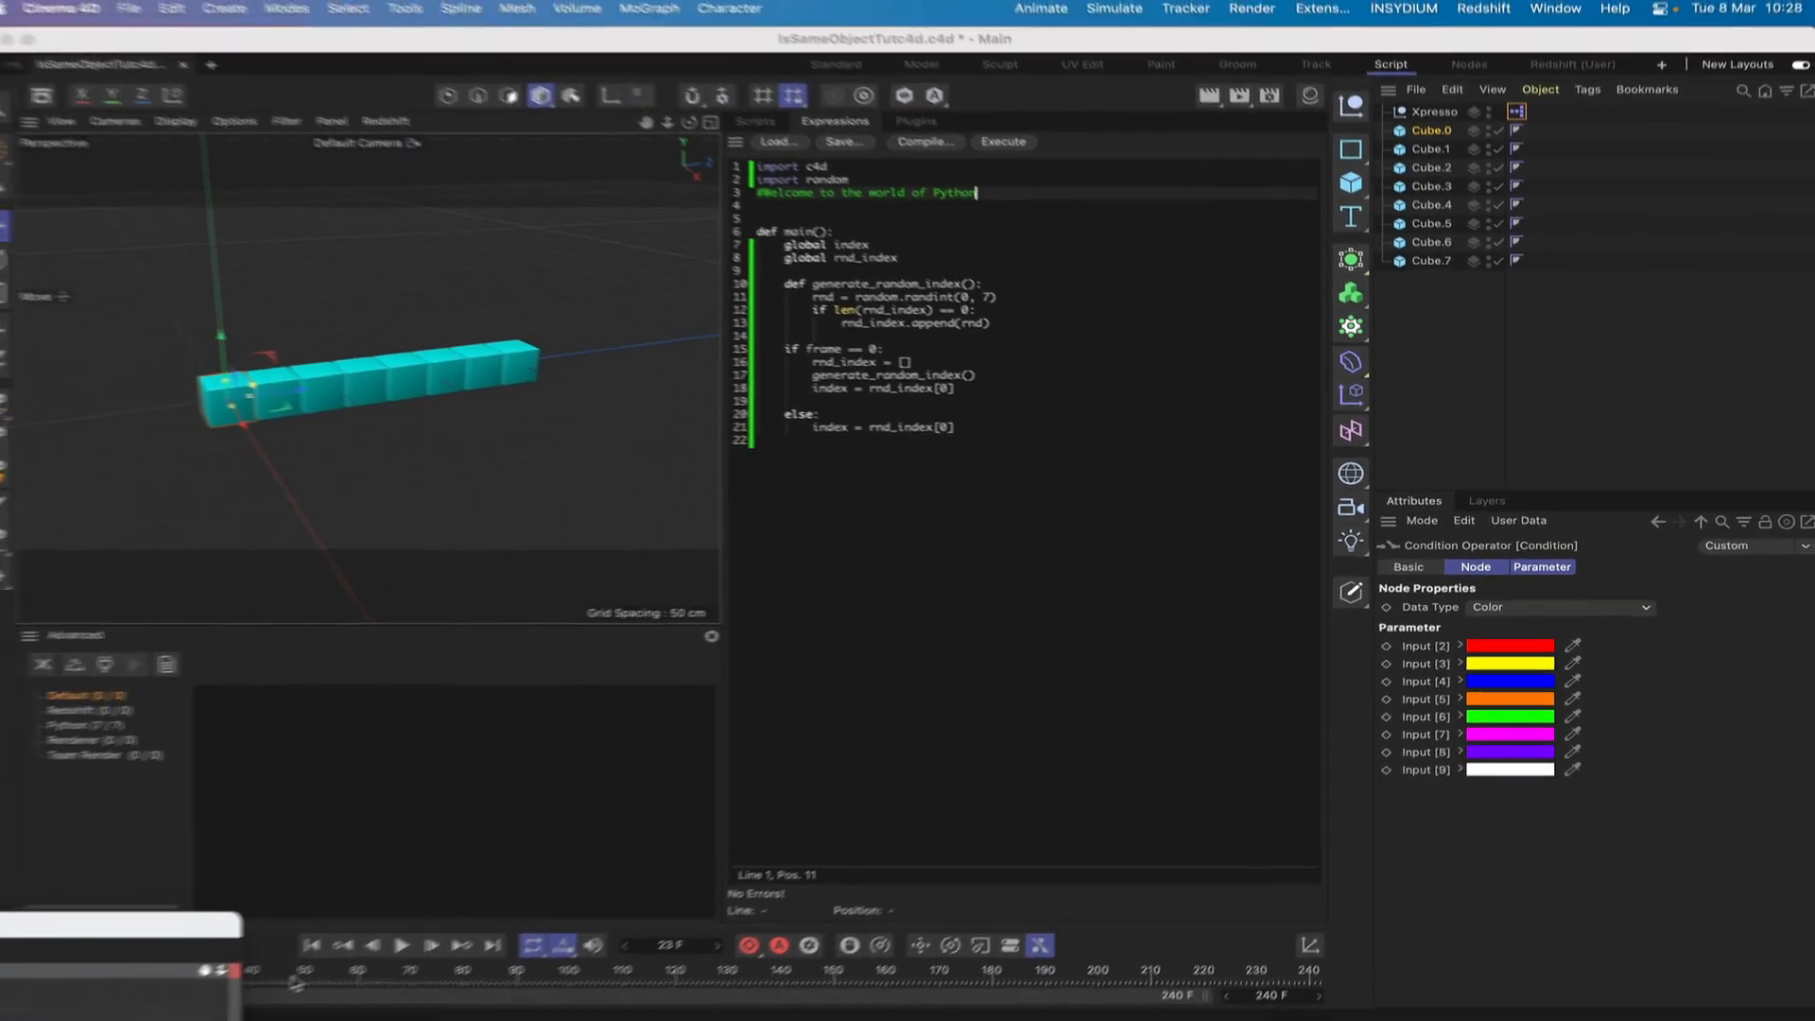
click(401, 945)
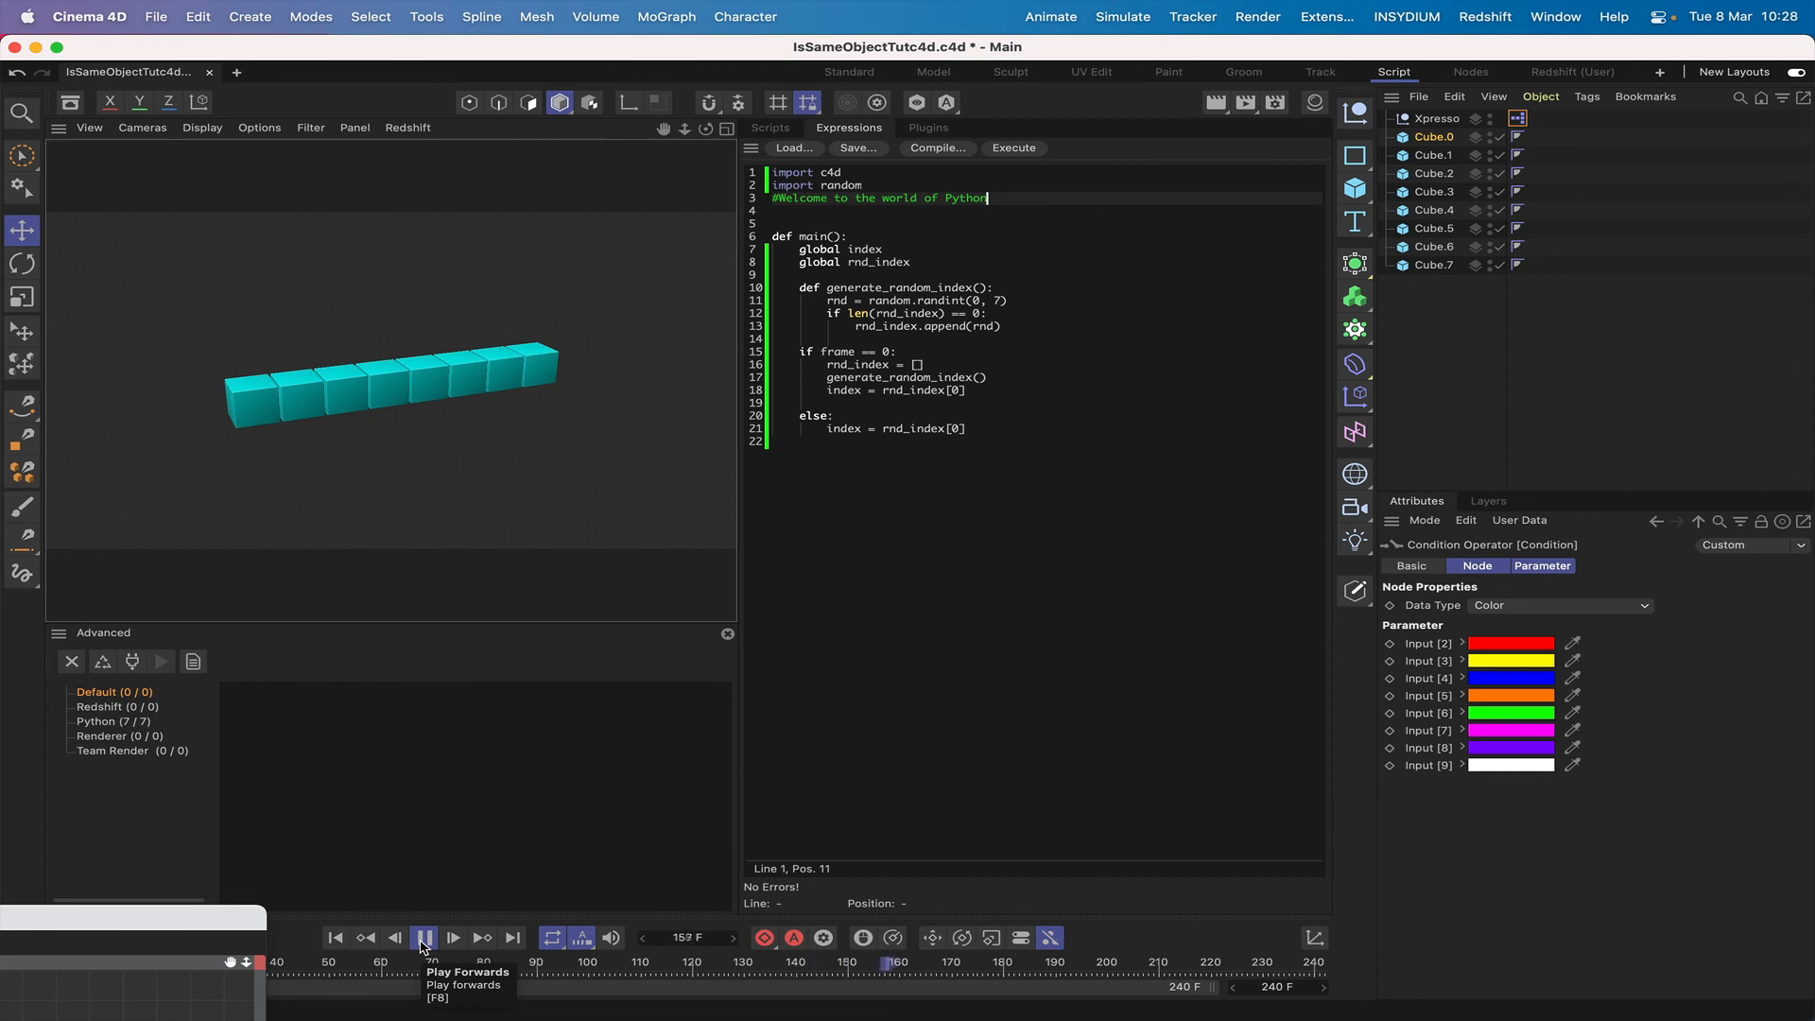
click(422, 942)
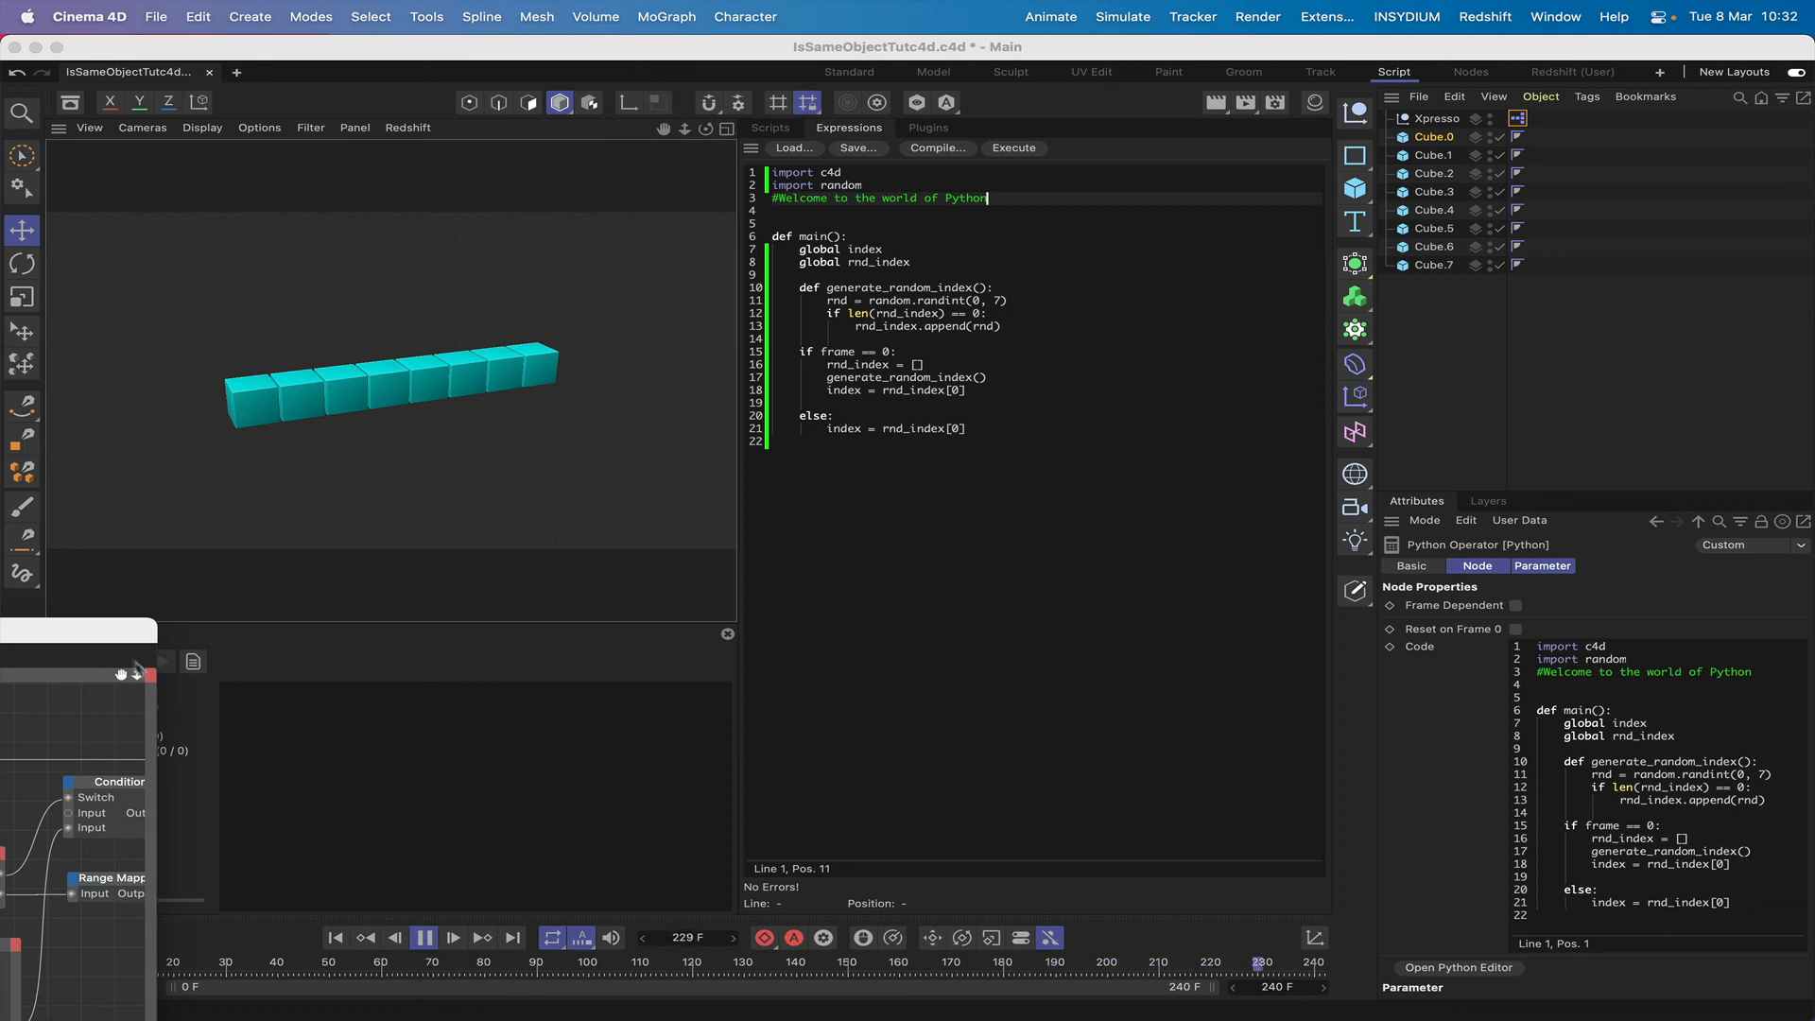
Step: Examine the node connections from the Python node through to the Condition nodes, alongside the cube animation playing in the viewport
drag(115, 637, 1222, 447)
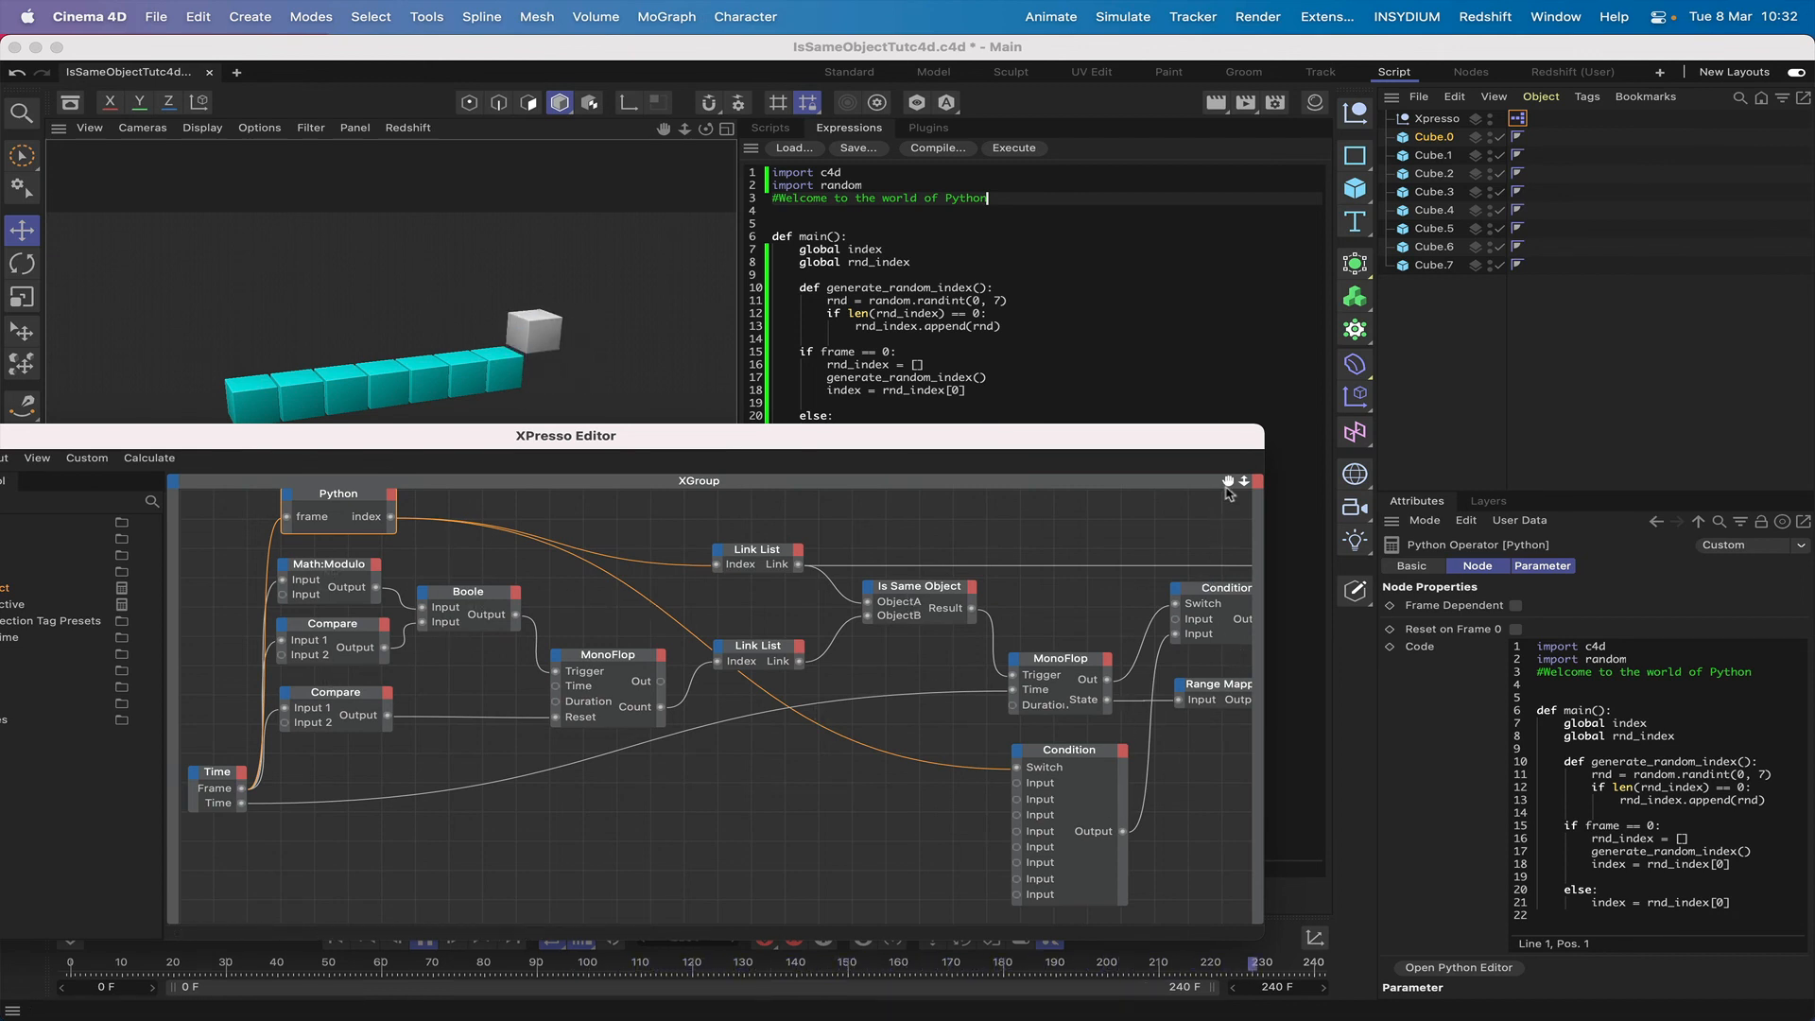
mouse_move(1228, 484)
mouse_down()
mouse_move(686, 522)
mouse_move(904, 562)
mouse_move(1139, 481)
mouse_move(1244, 477)
mouse_move(1221, 497)
mouse_up()
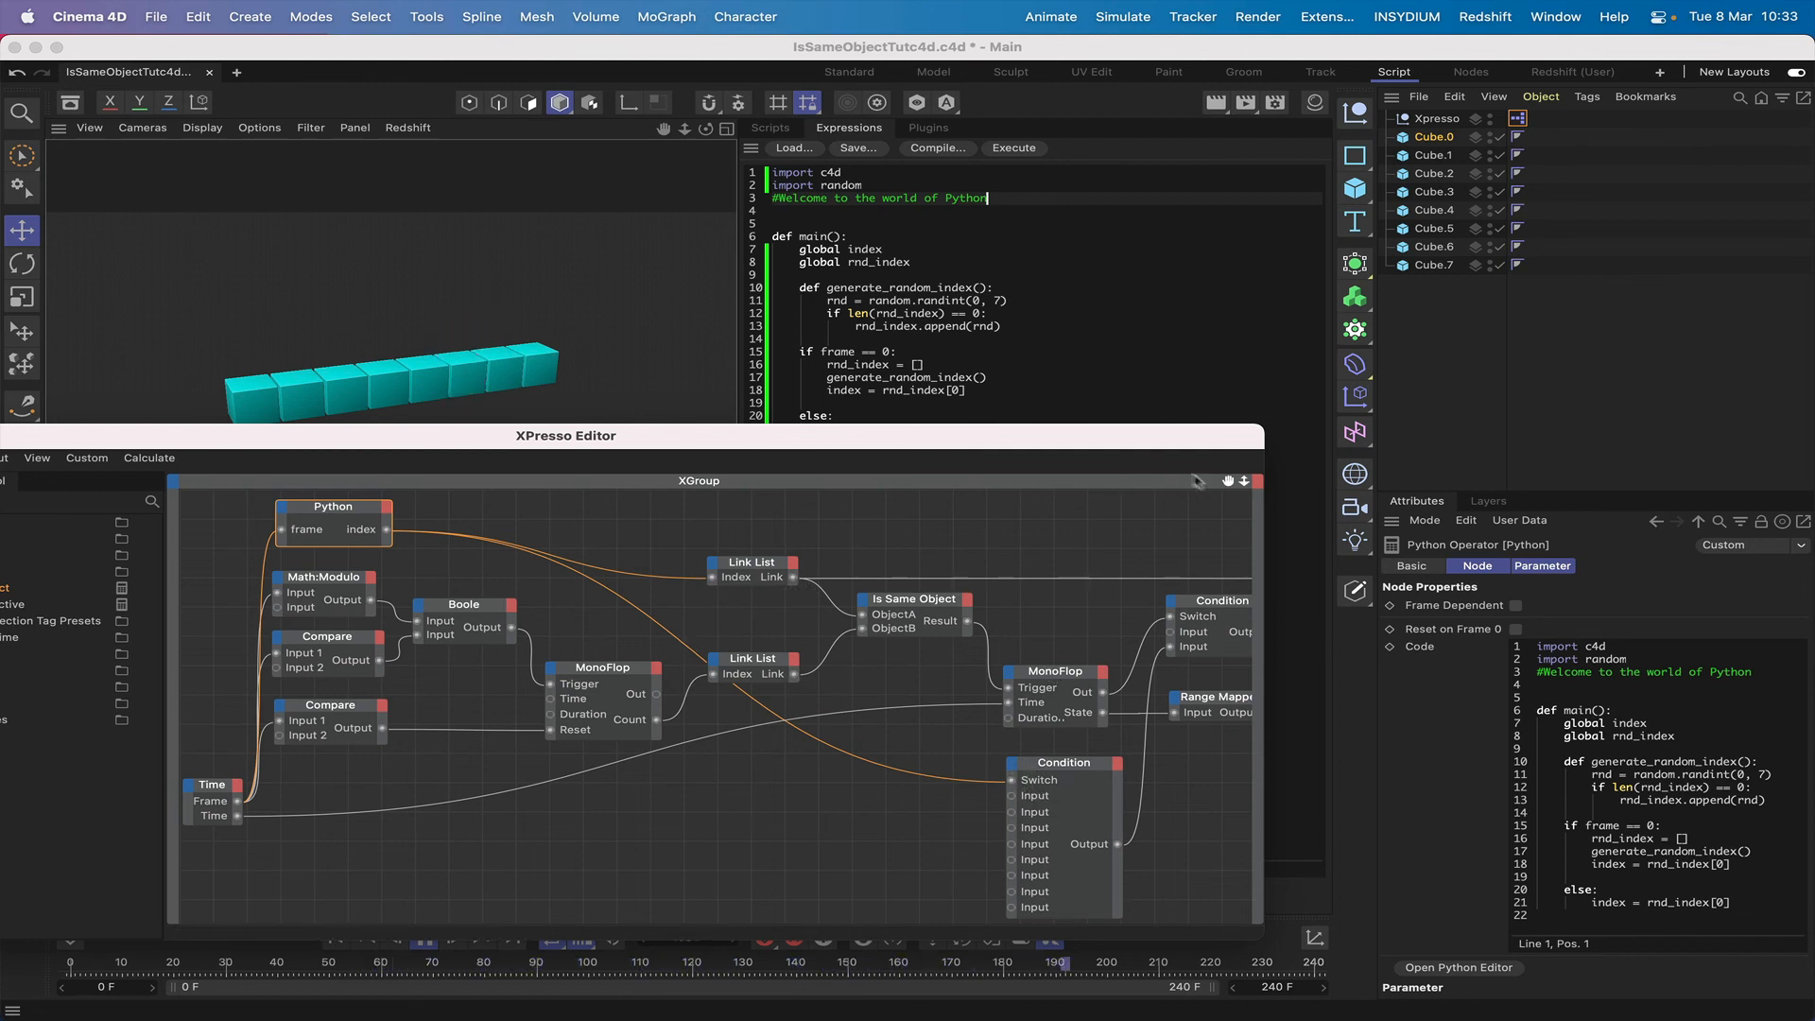
drag(1227, 480, 984, 479)
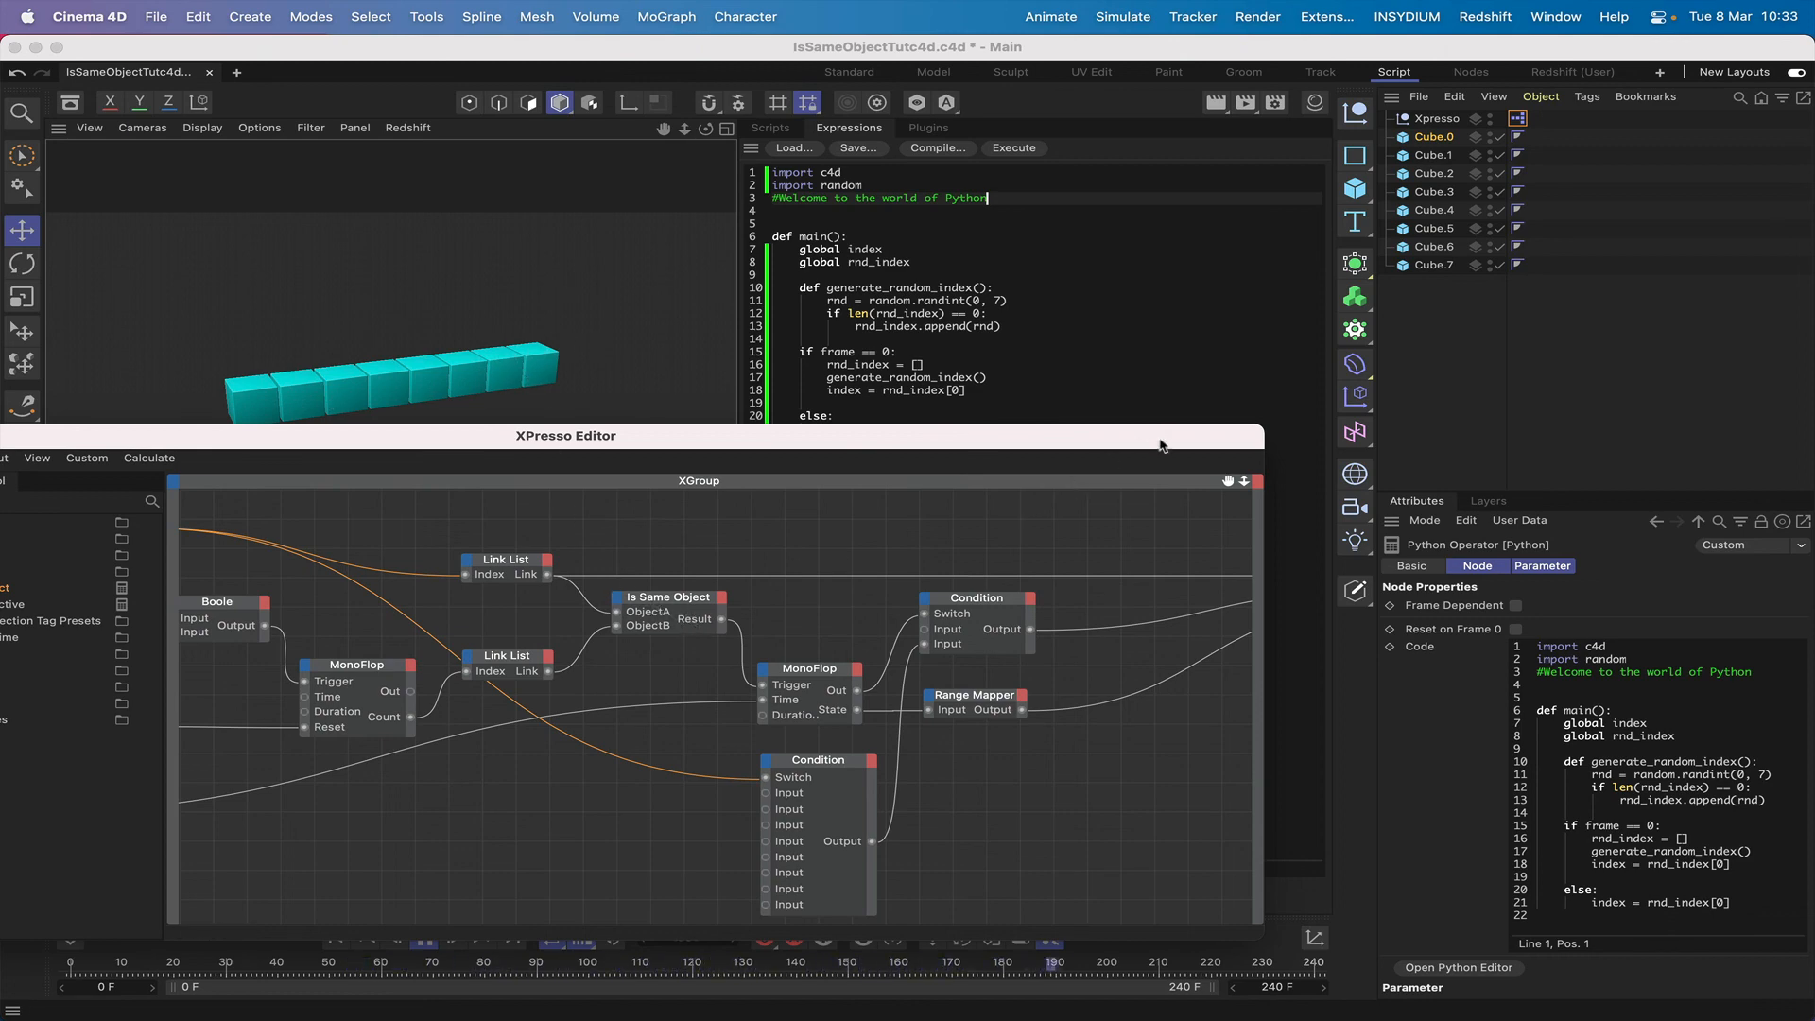
drag(1163, 434, 547, 559)
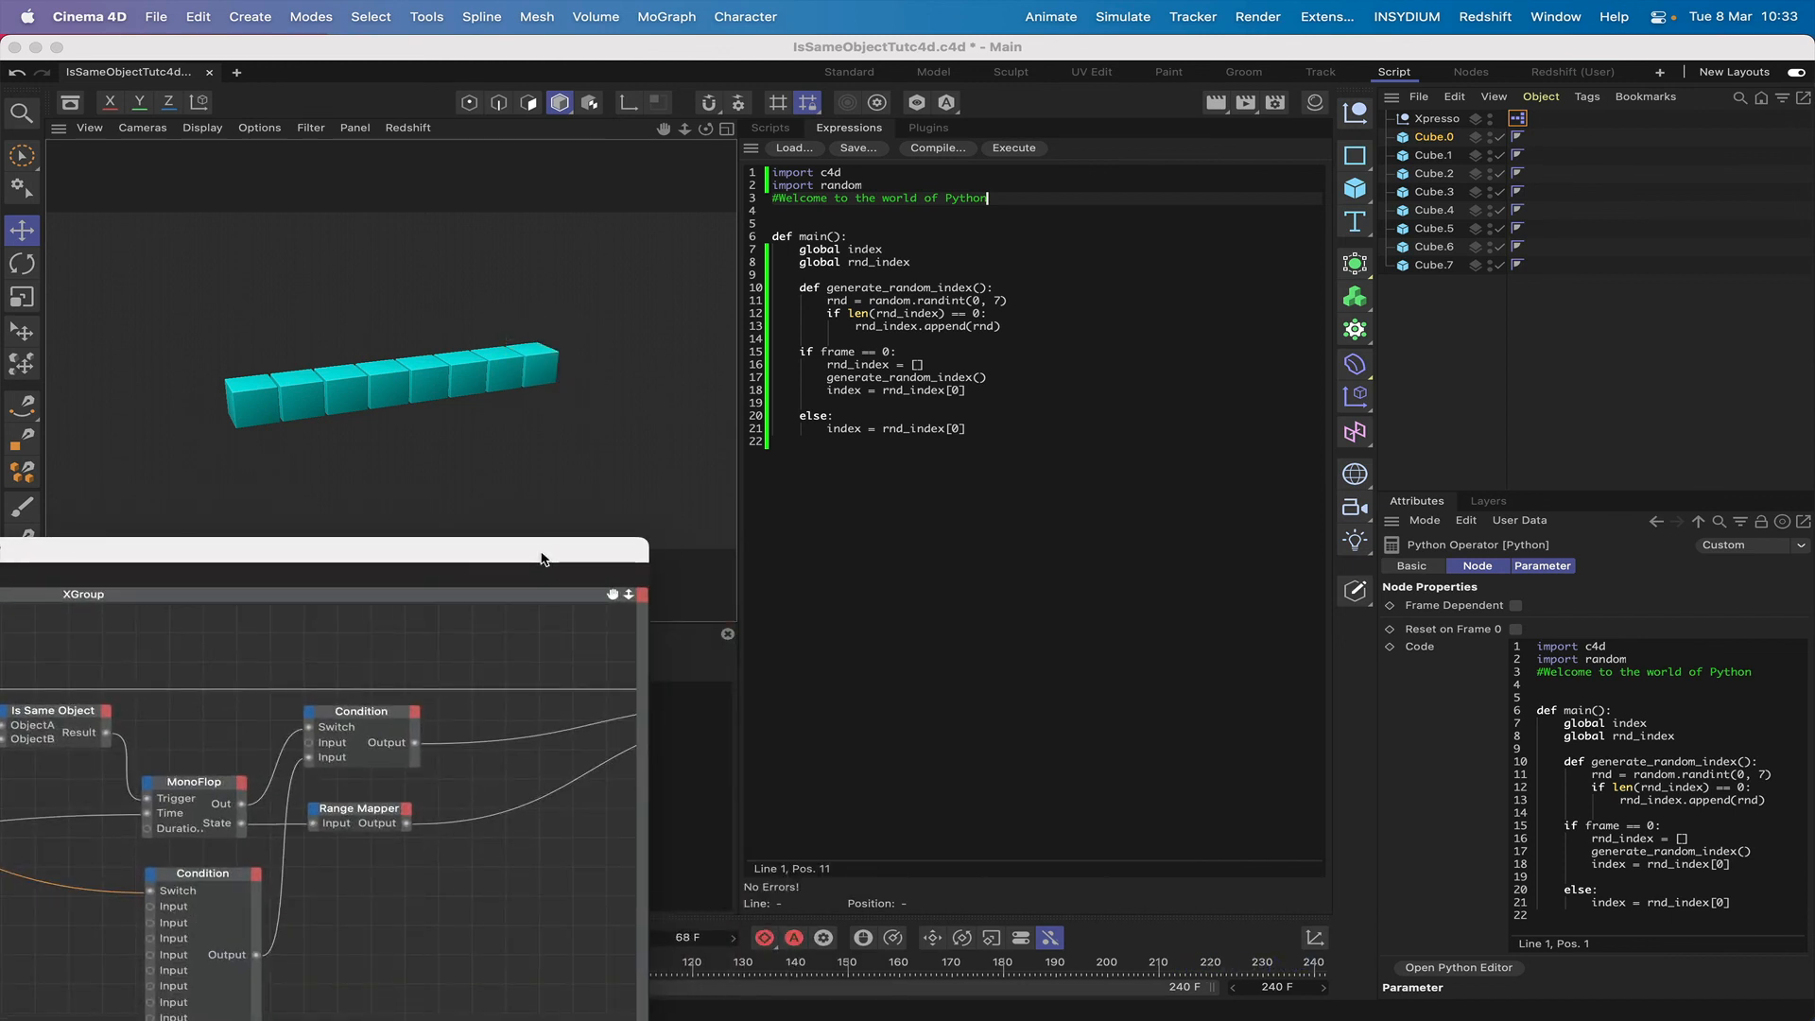
drag(543, 558, 130, 463)
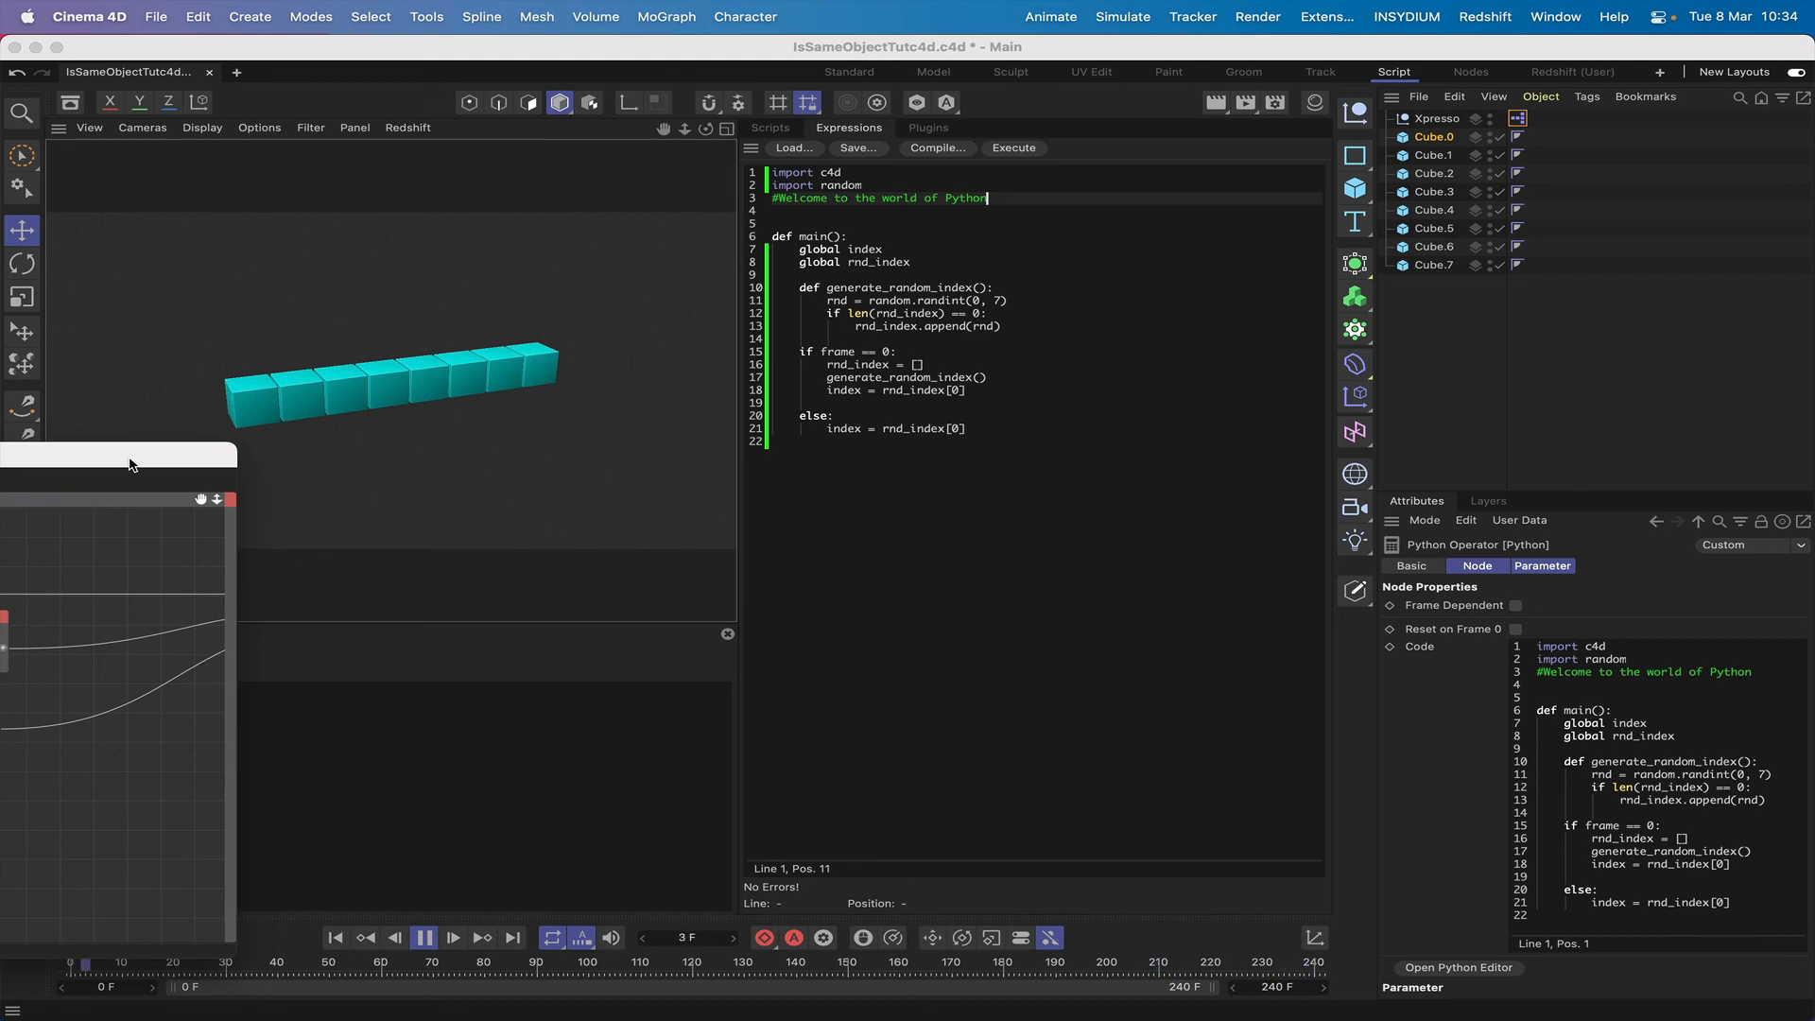
Step: Move the Cube.0 node closer to the Condition and Range Mapper nodes and frame the entire XPresso network
double_click(129, 464)
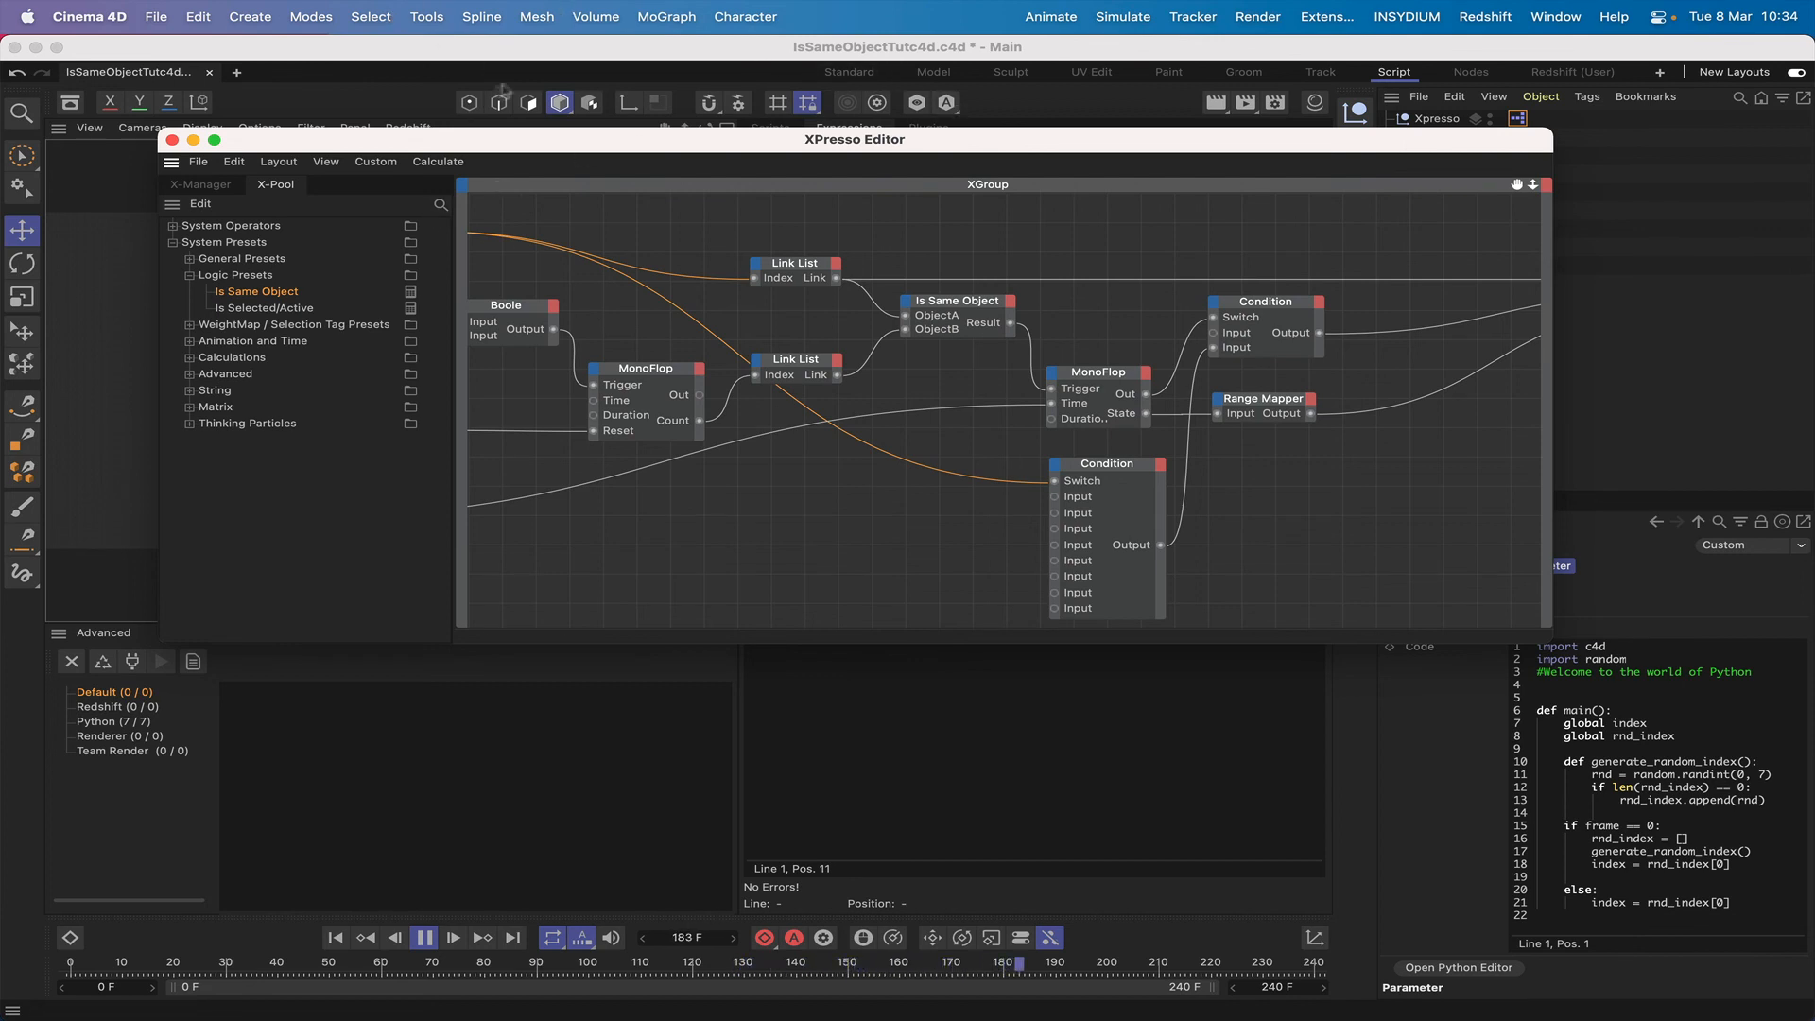
click(326, 161)
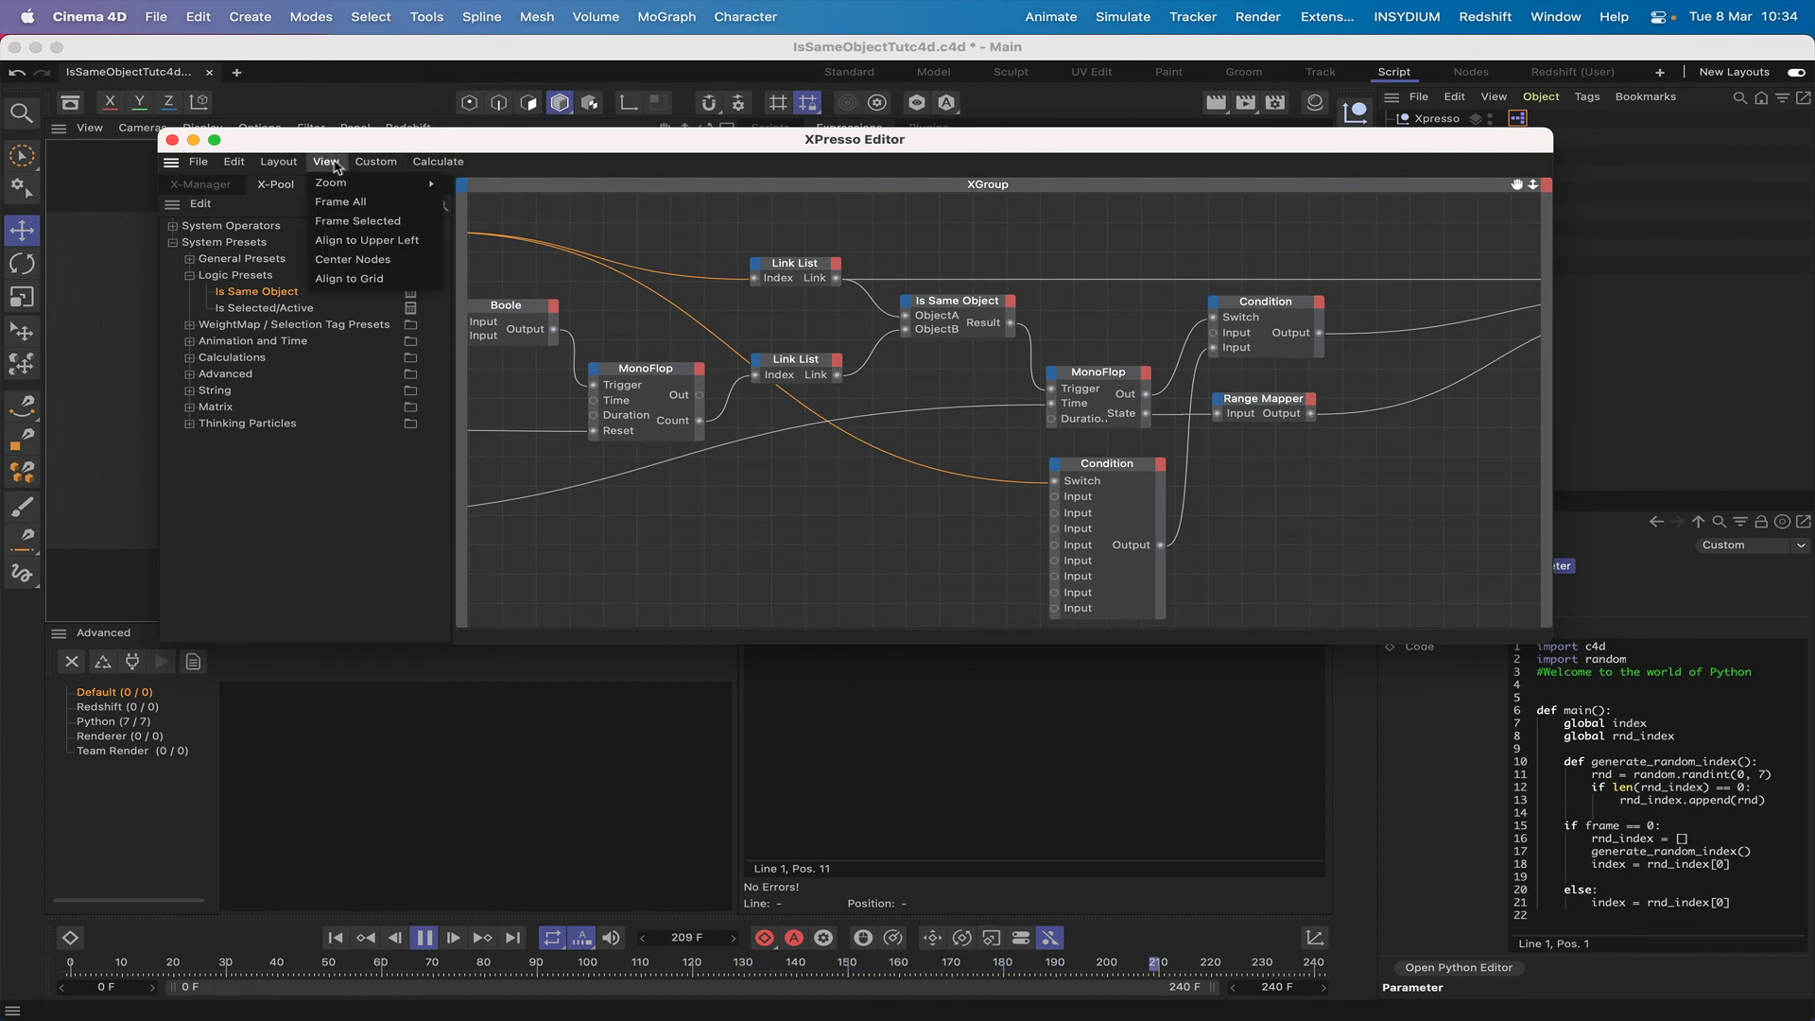
click(357, 204)
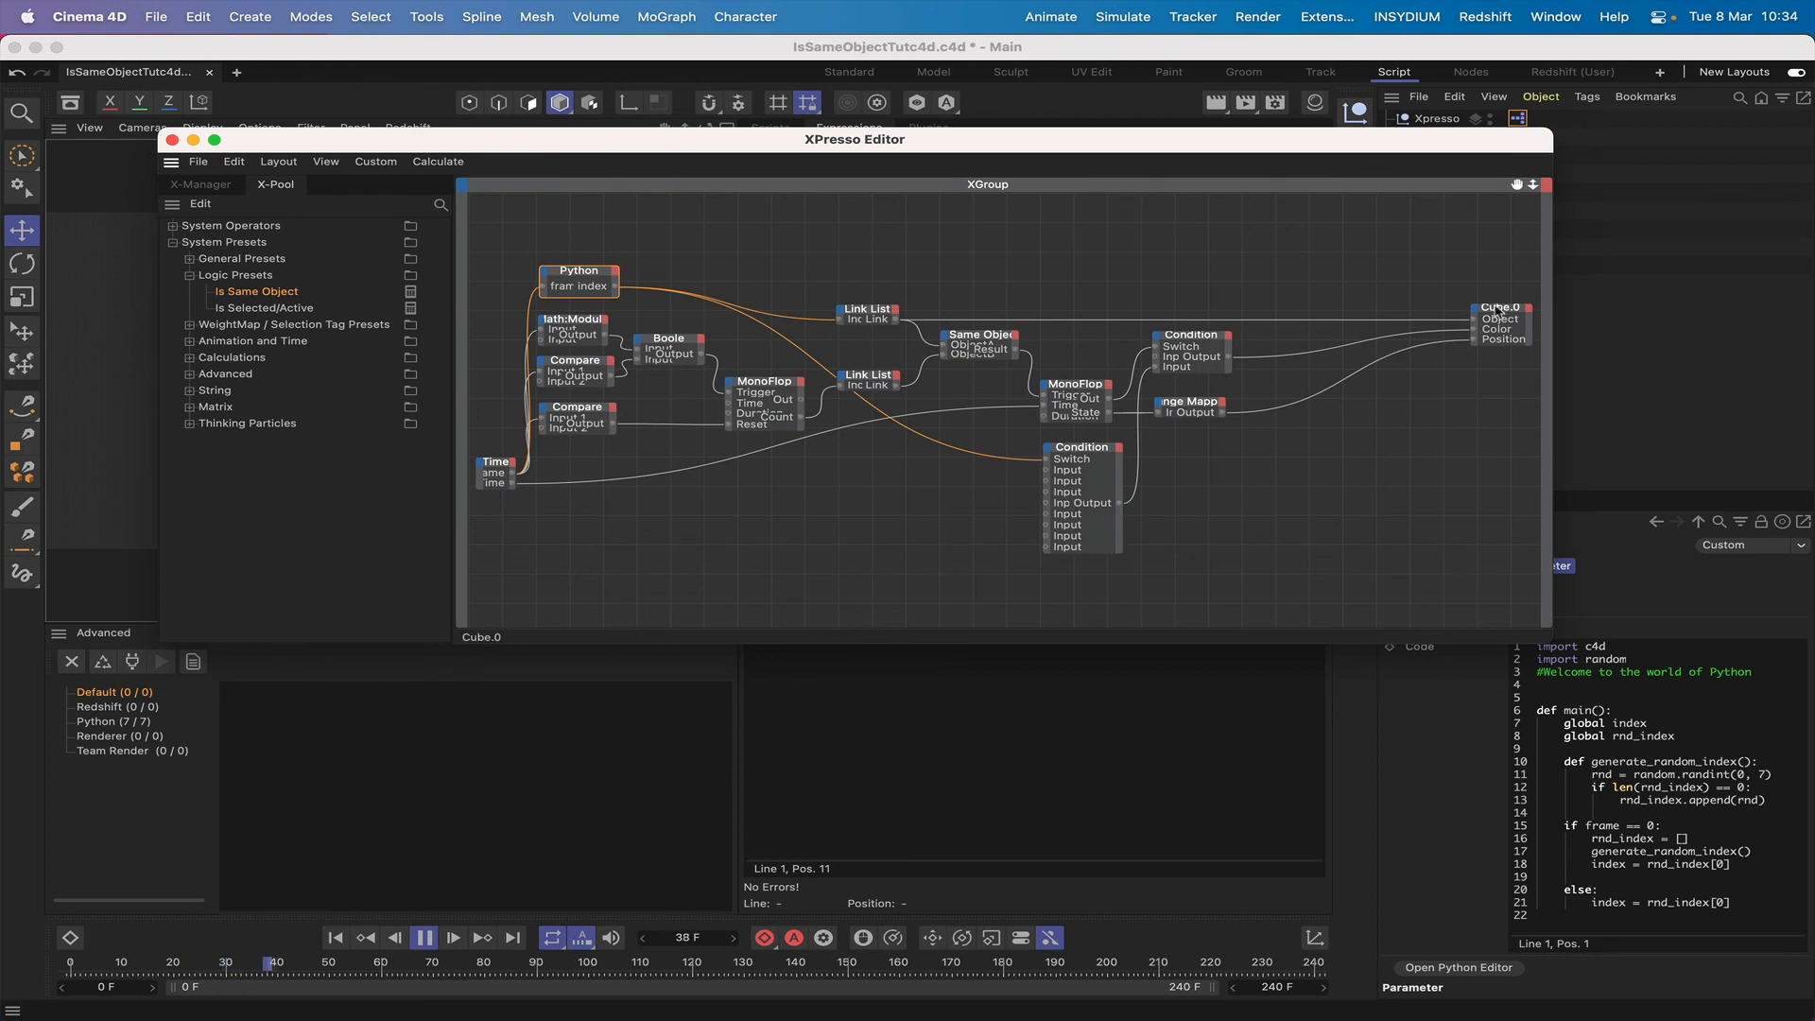
drag(1515, 314, 1331, 317)
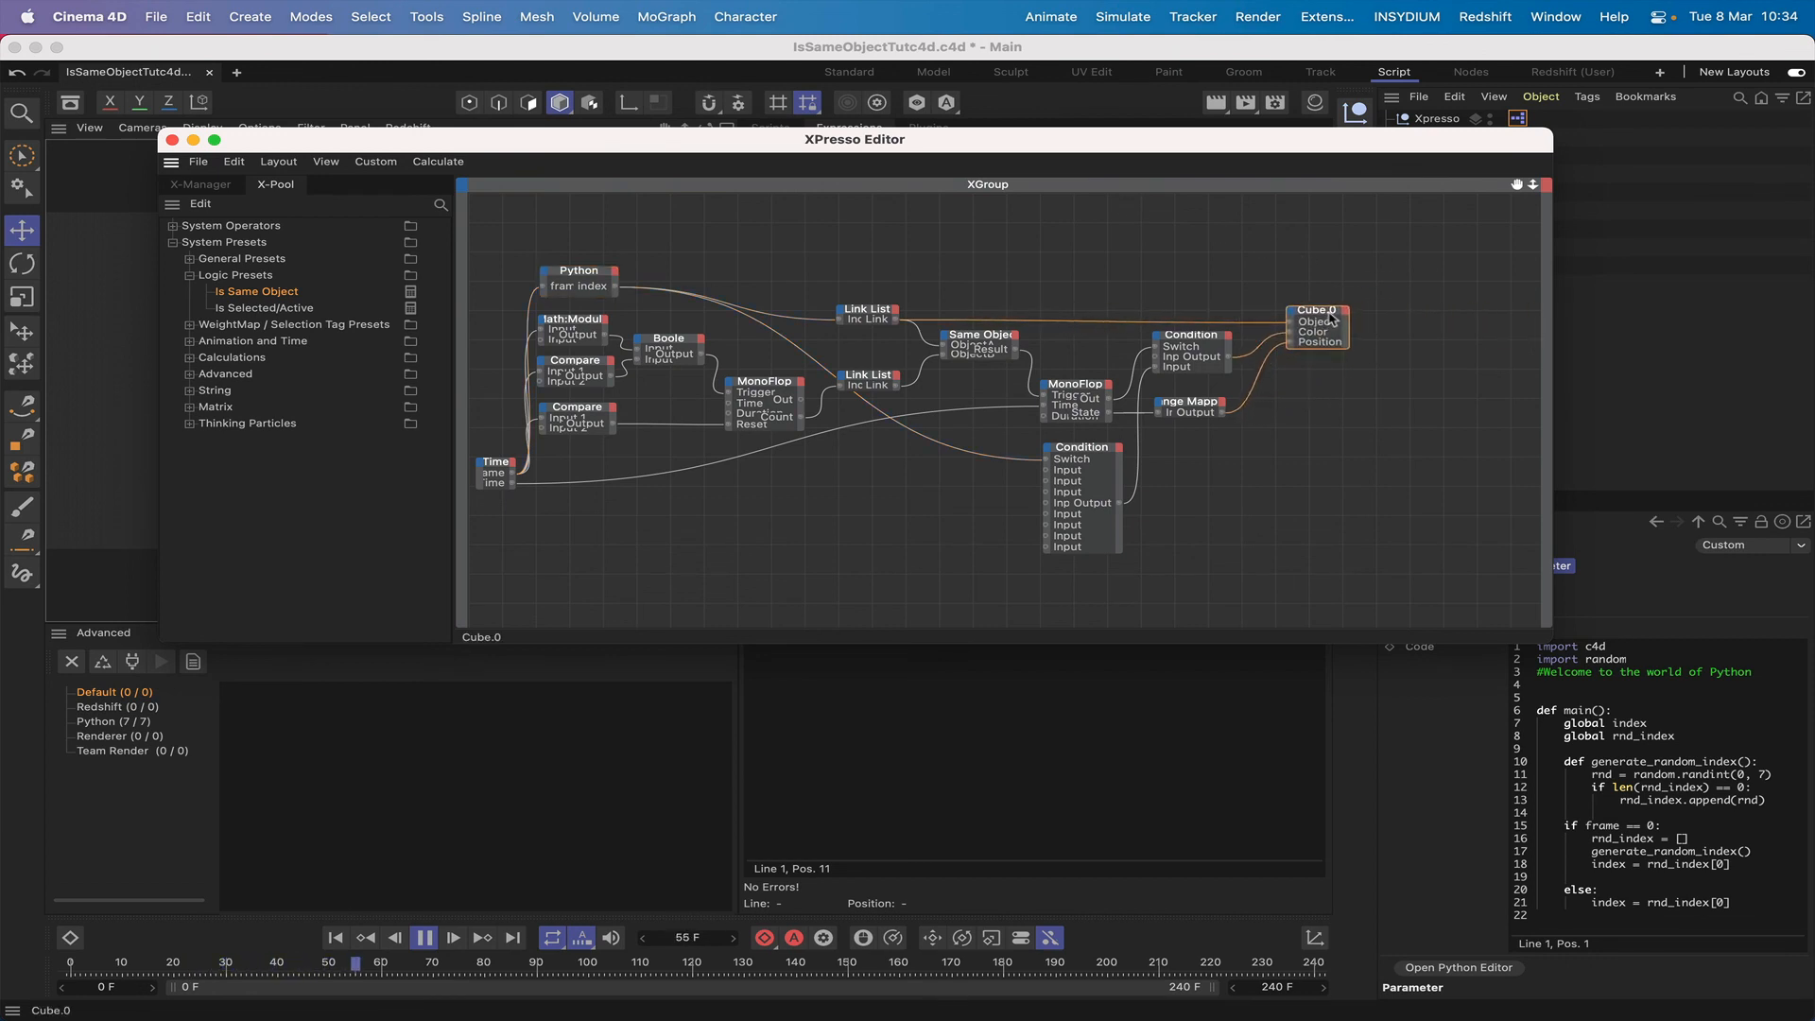
click(322, 162)
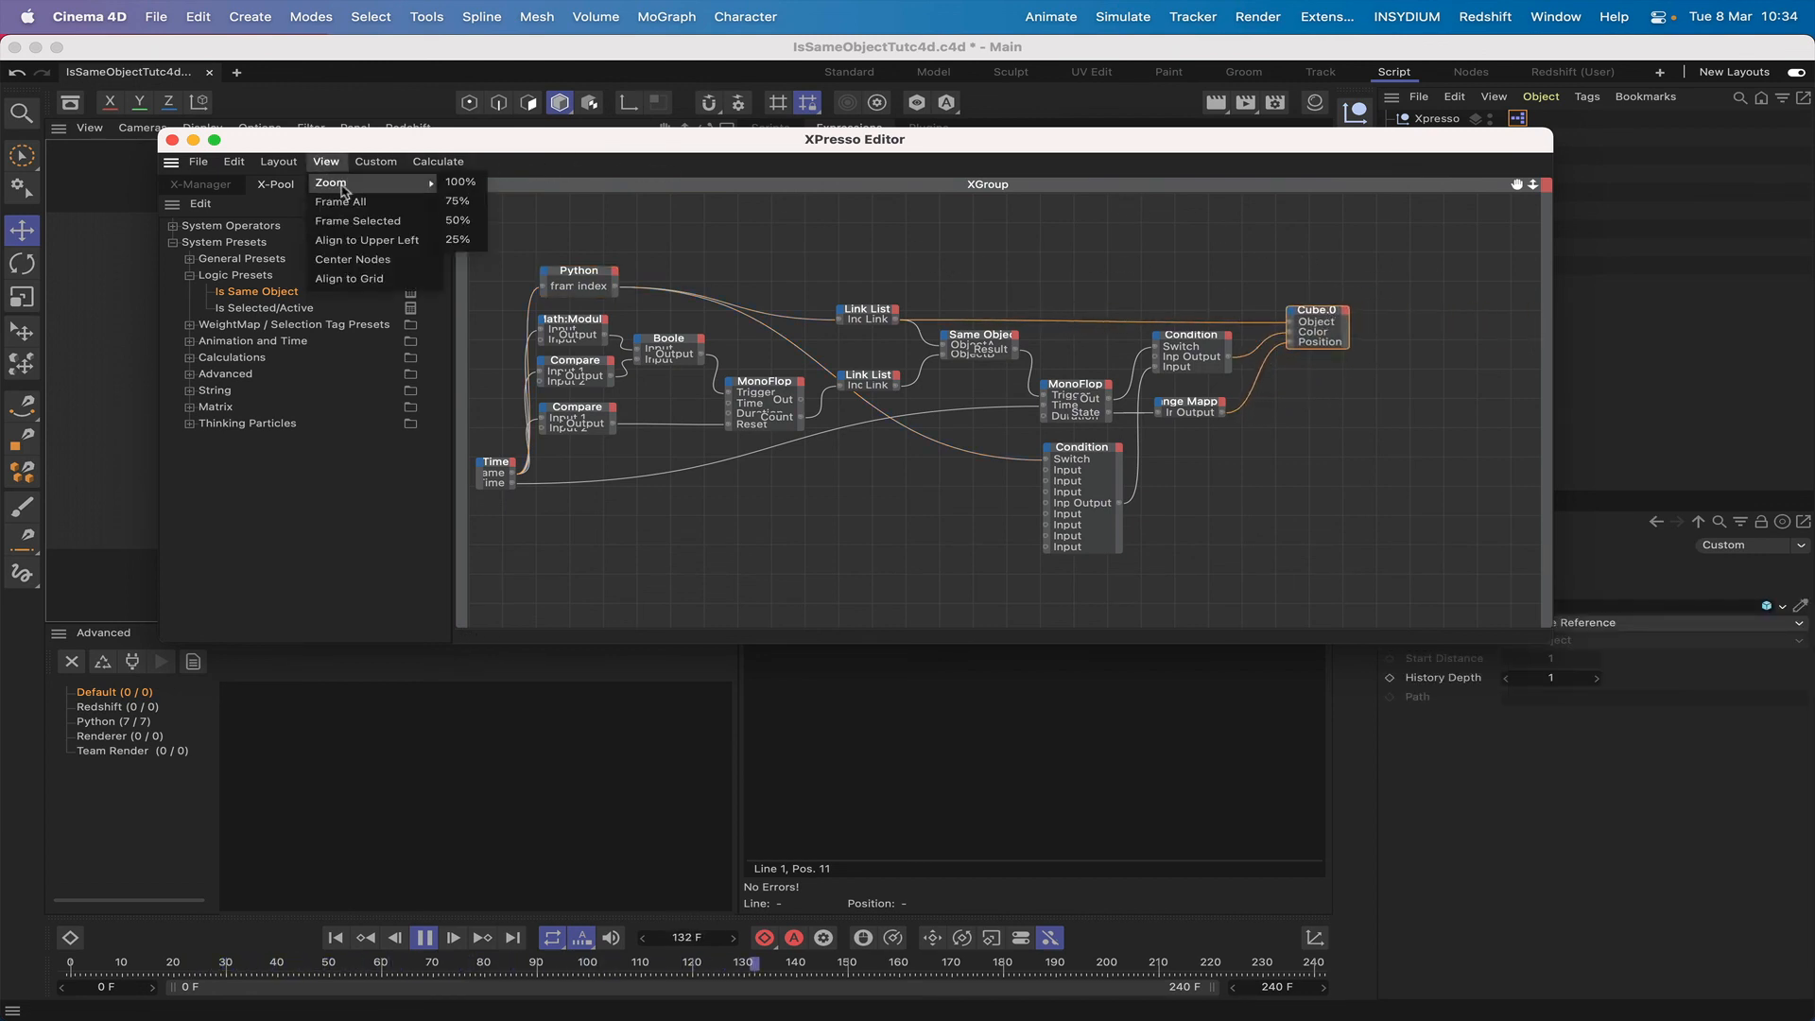
click(342, 203)
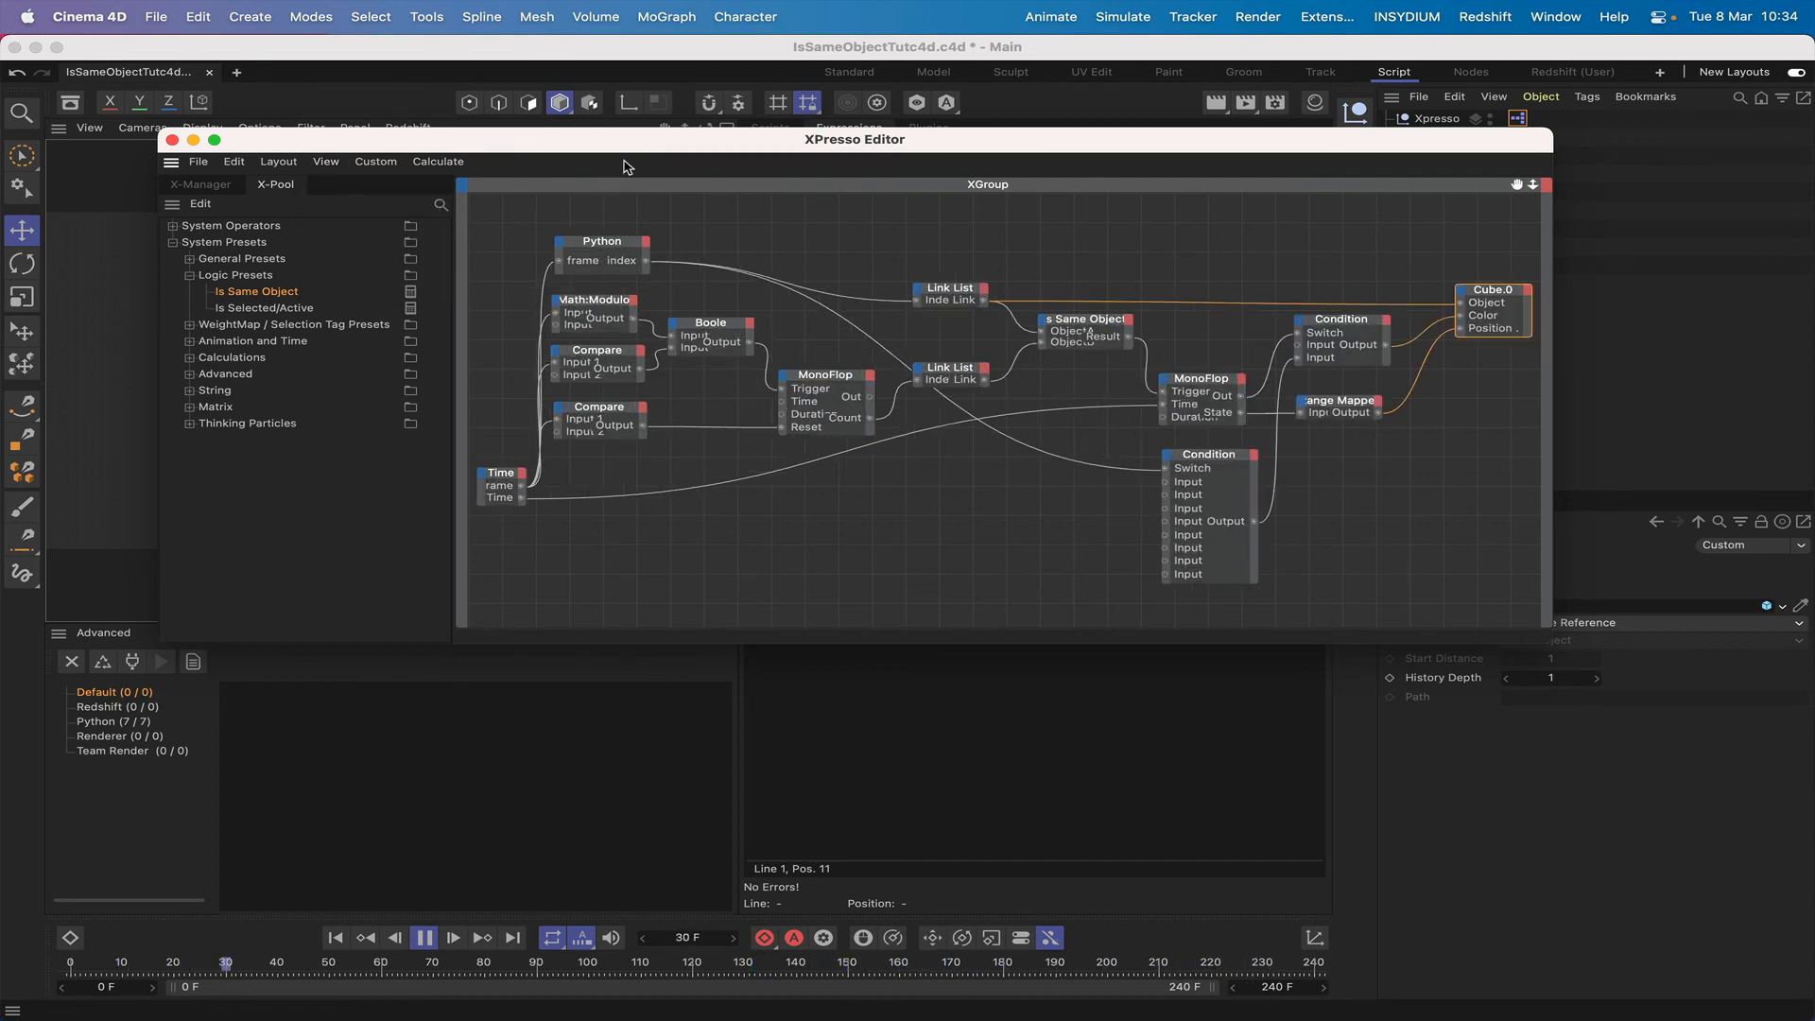
drag(655, 145, 562, 460)
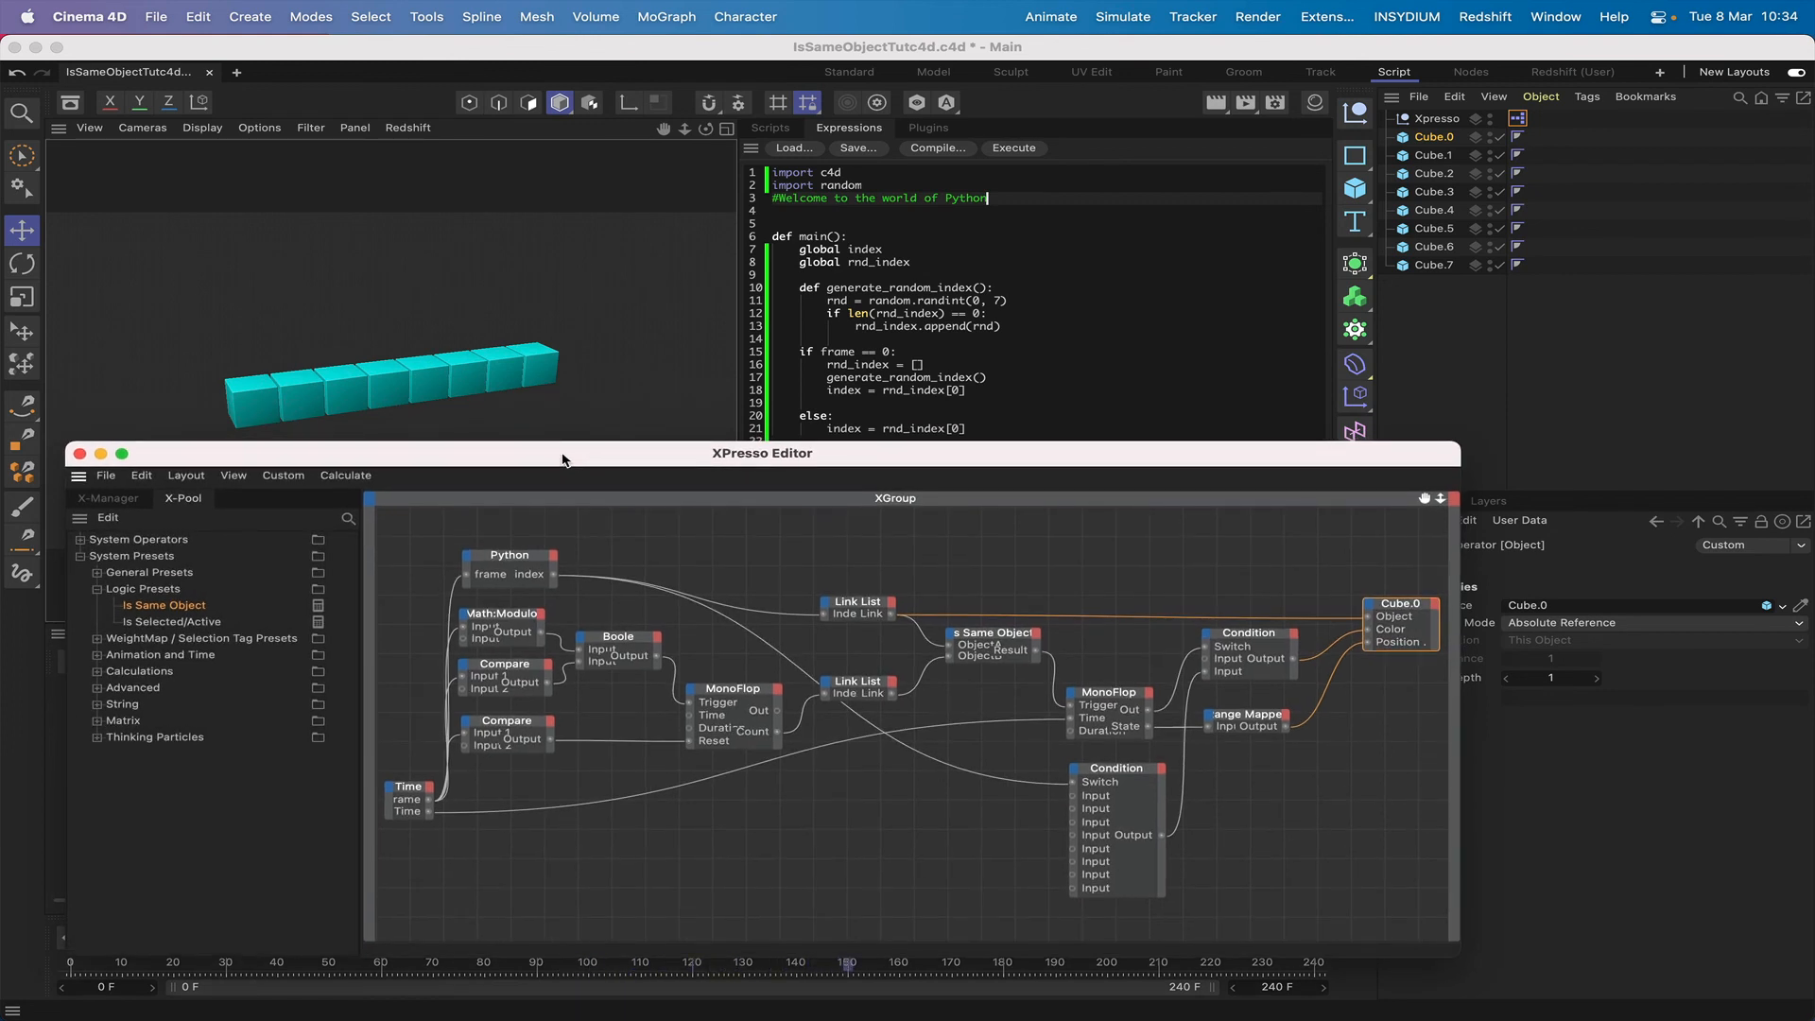